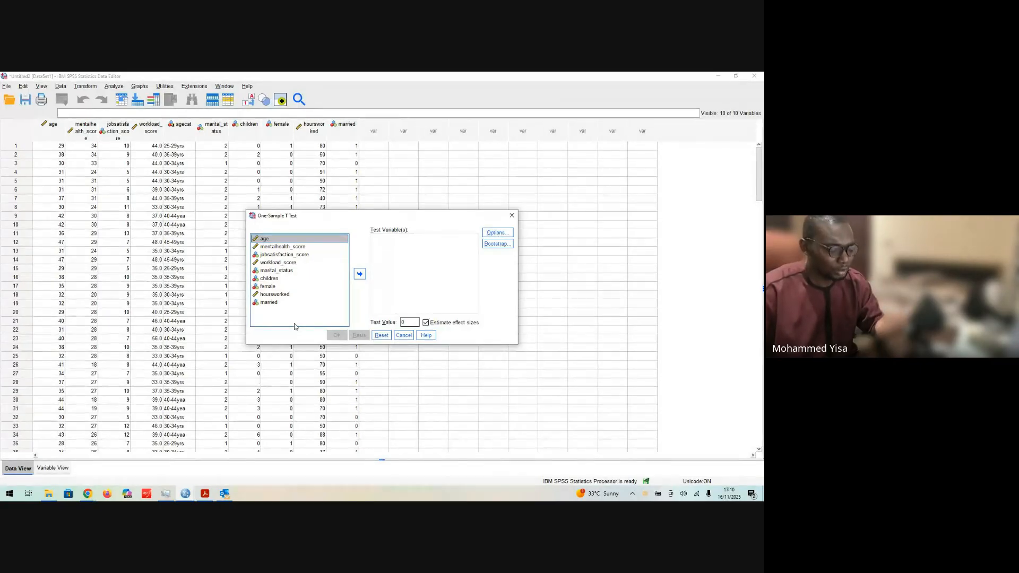
click(359, 275)
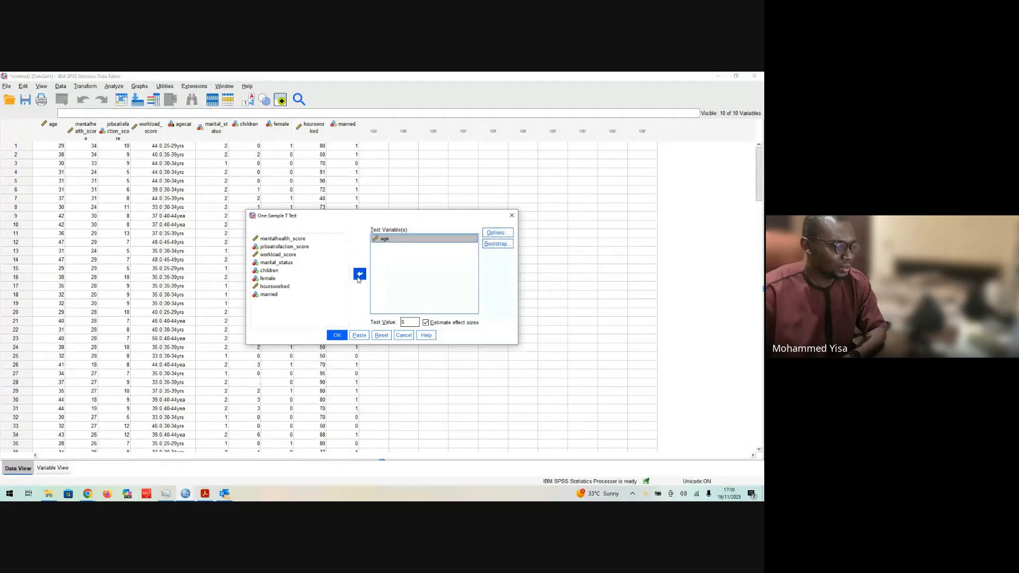
click(359, 277)
click(286, 286)
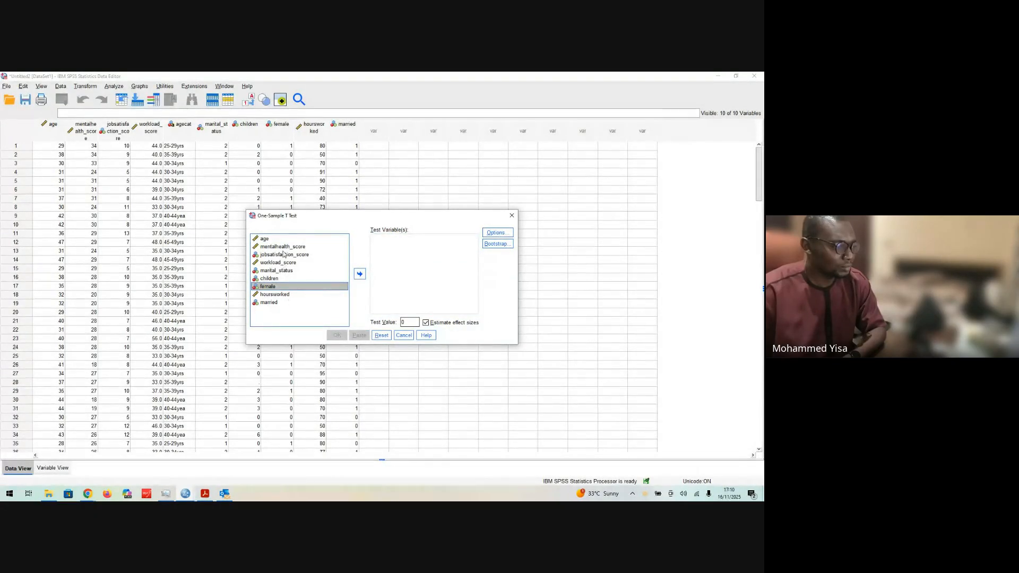
Step: Add age as the test variable of the one-sample t-test and set the test value to 30
click(279, 239)
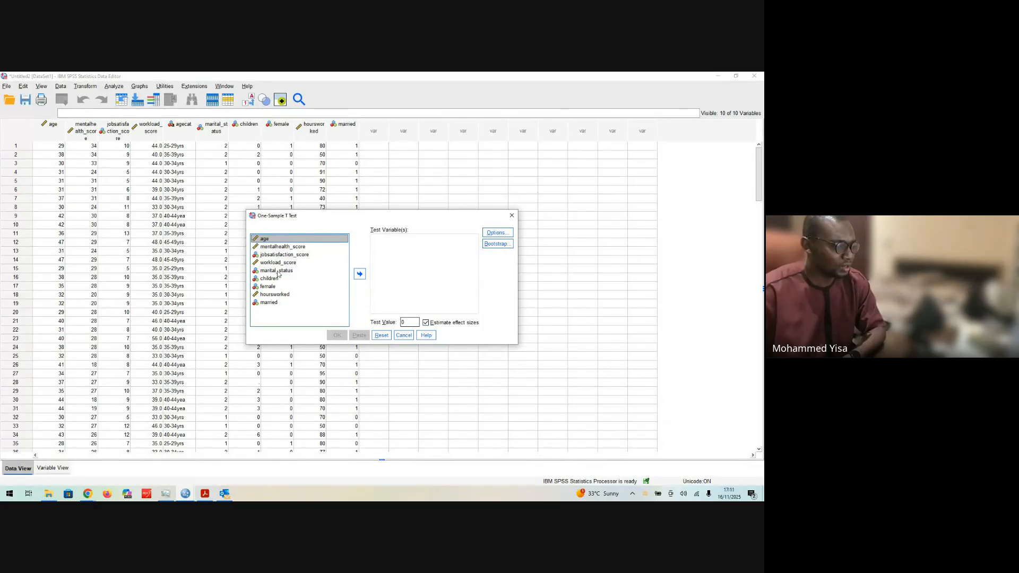
click(359, 274)
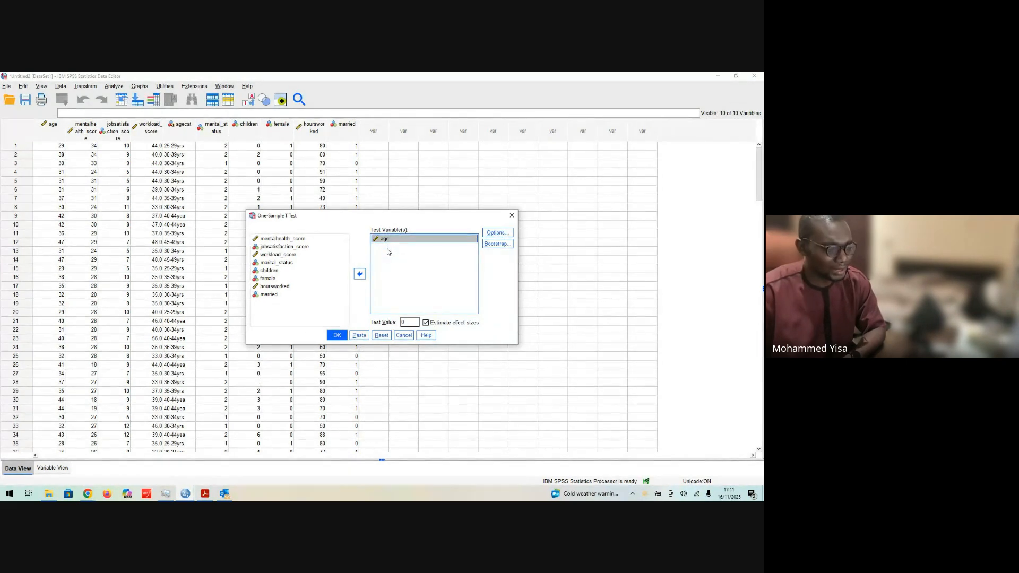
double_click(404, 323)
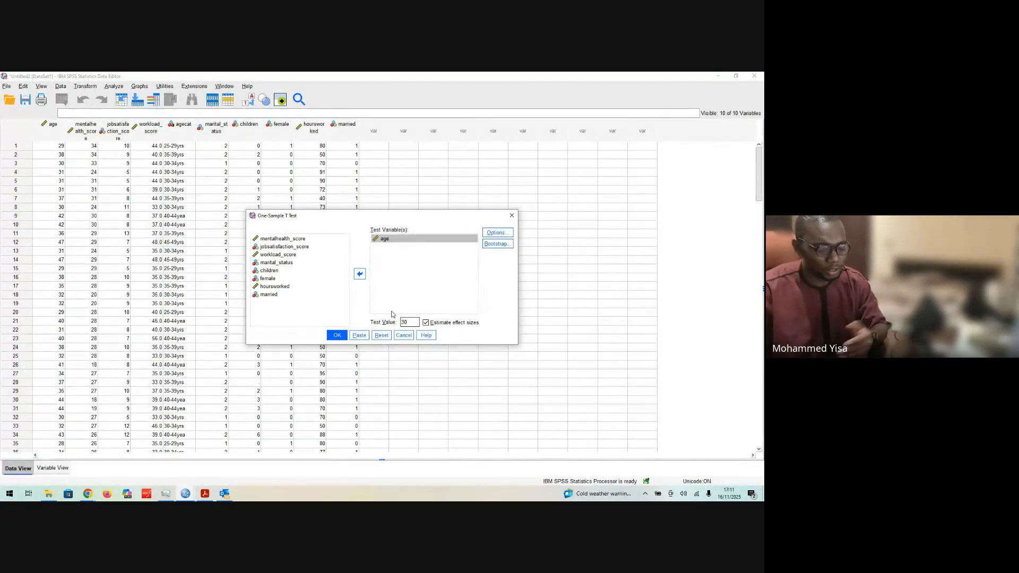
Step: Check the confidence interval and missing-value options, and run the one-sample t-test on age
click(495, 235)
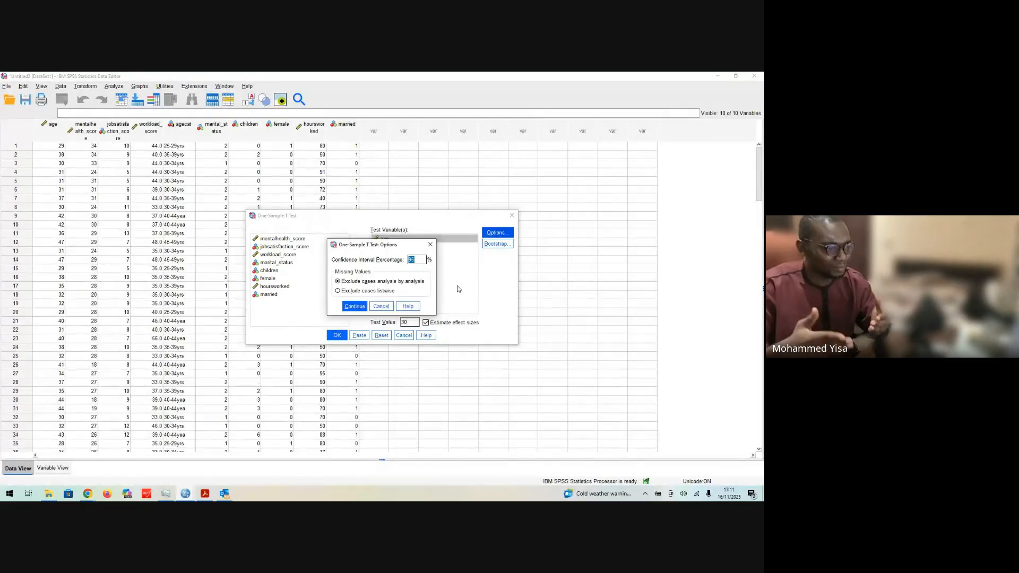
click(414, 260)
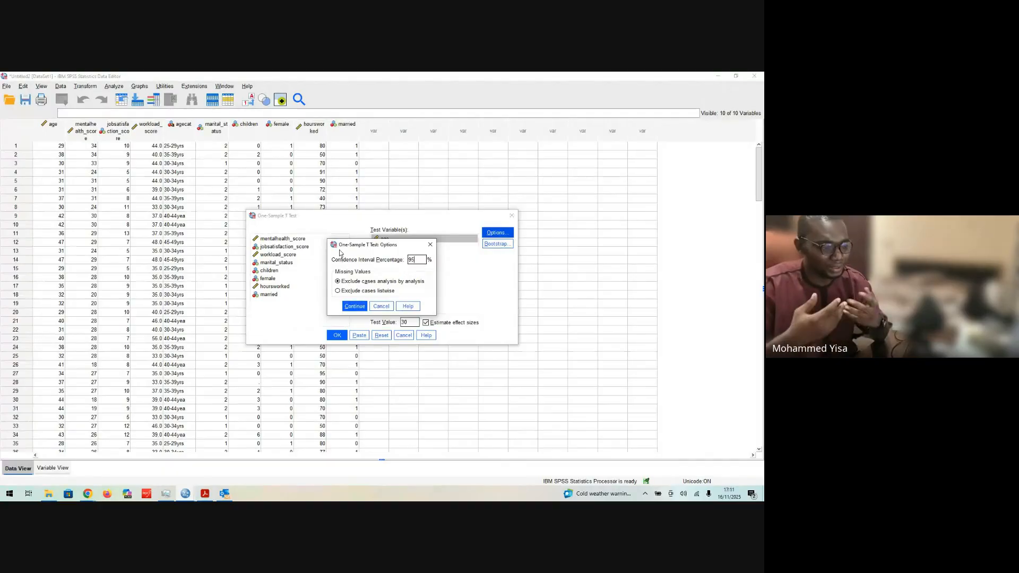
double_click(410, 259)
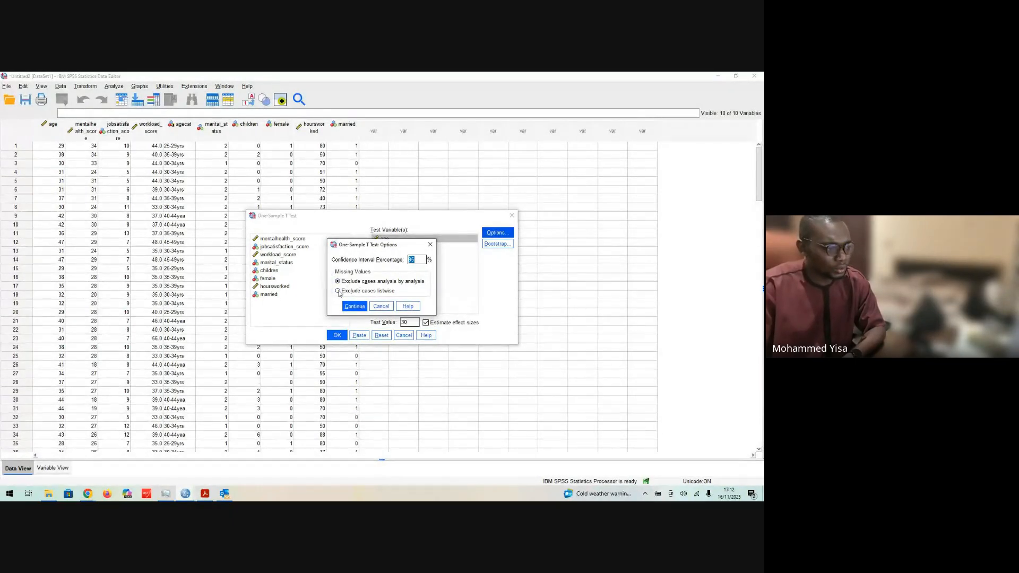
click(430, 245)
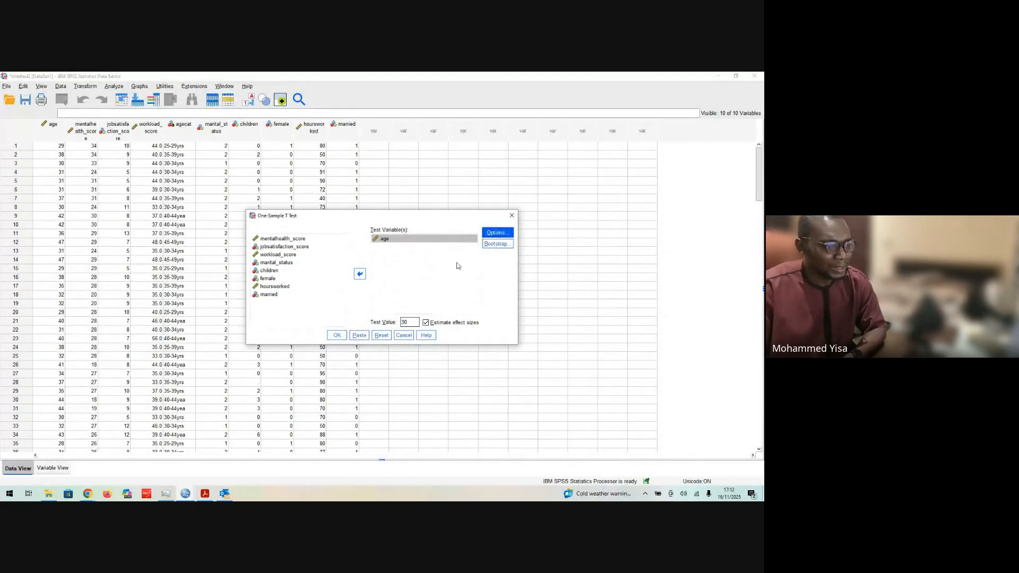
click(337, 335)
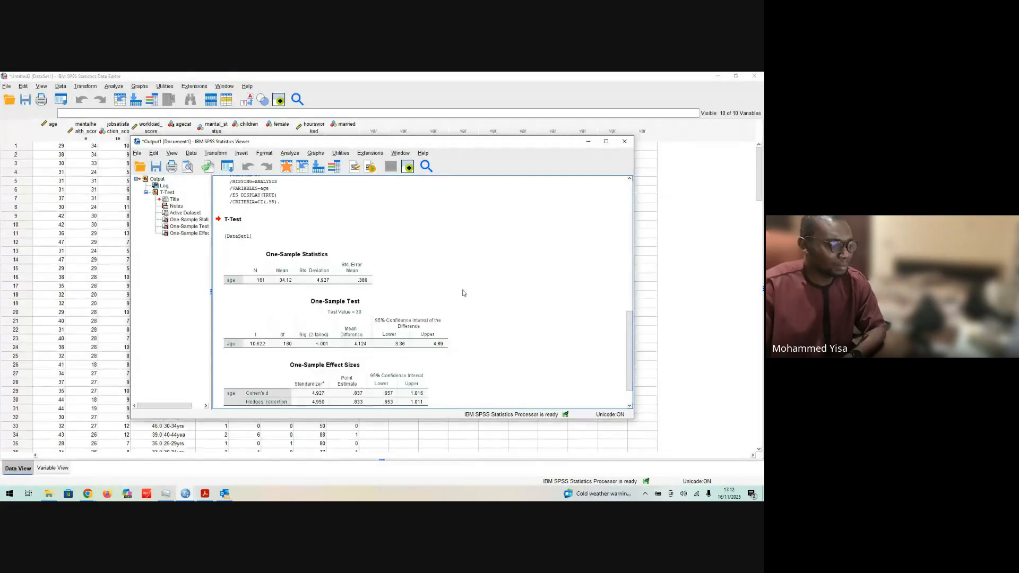
click(606, 142)
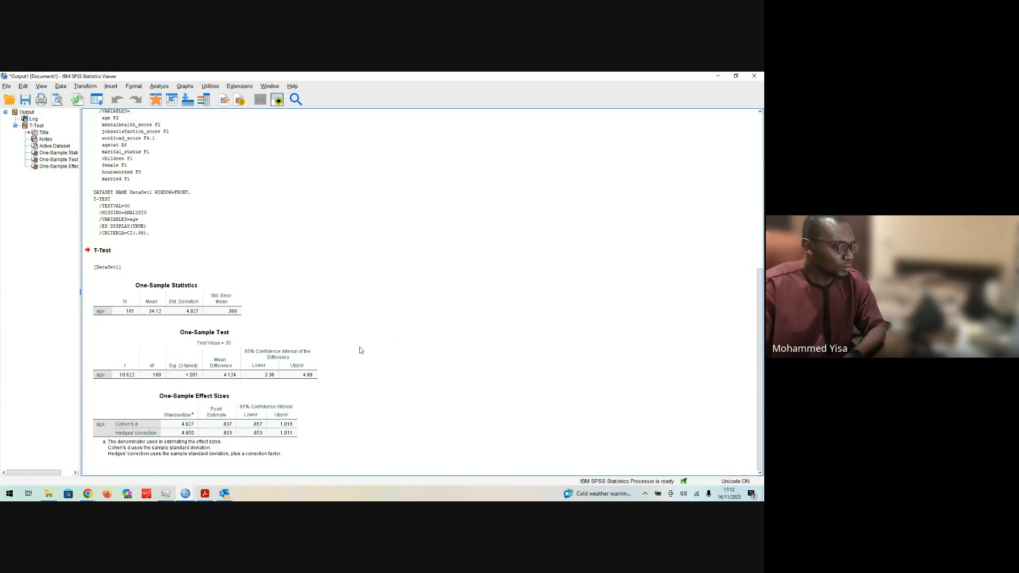
Step: Examine the One-Sample Statistics and One-Sample Test tables in the t-test output
click(158, 301)
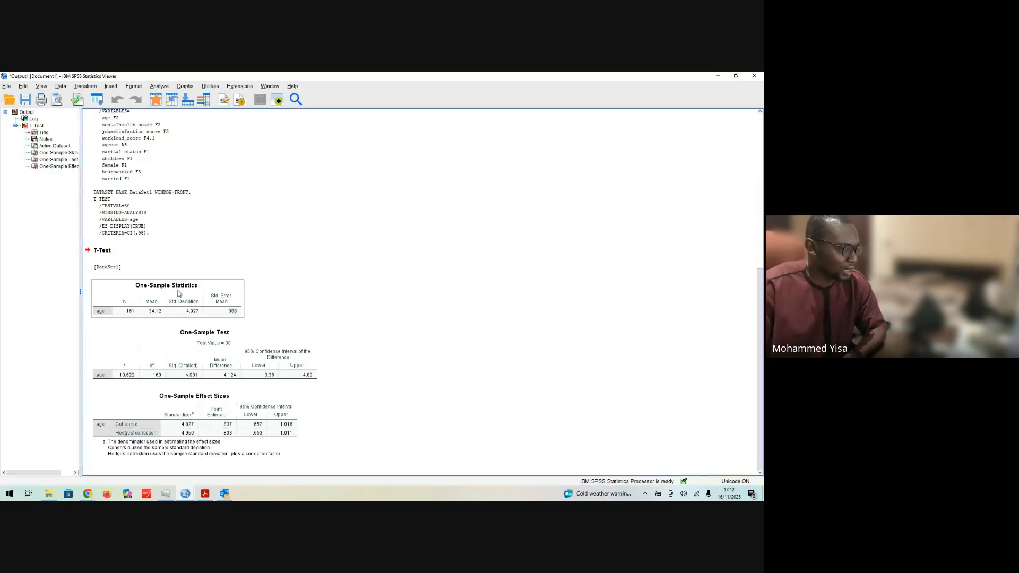
click(218, 357)
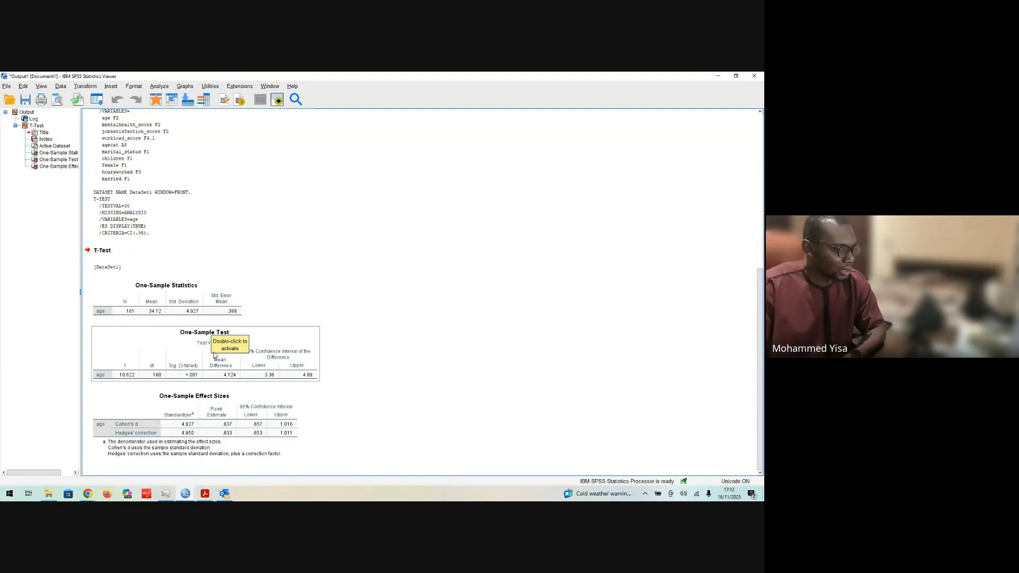
click(194, 341)
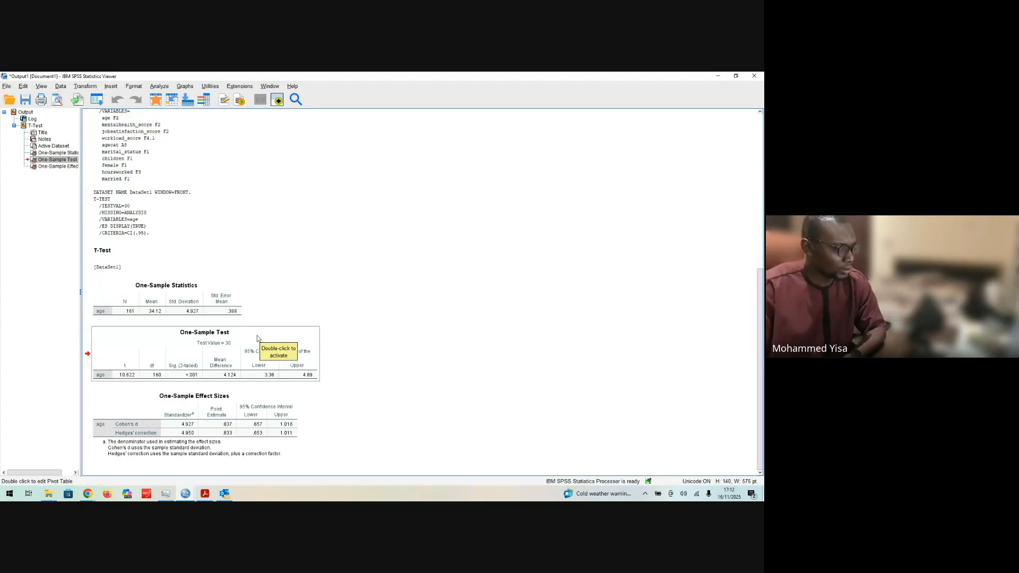
click(171, 315)
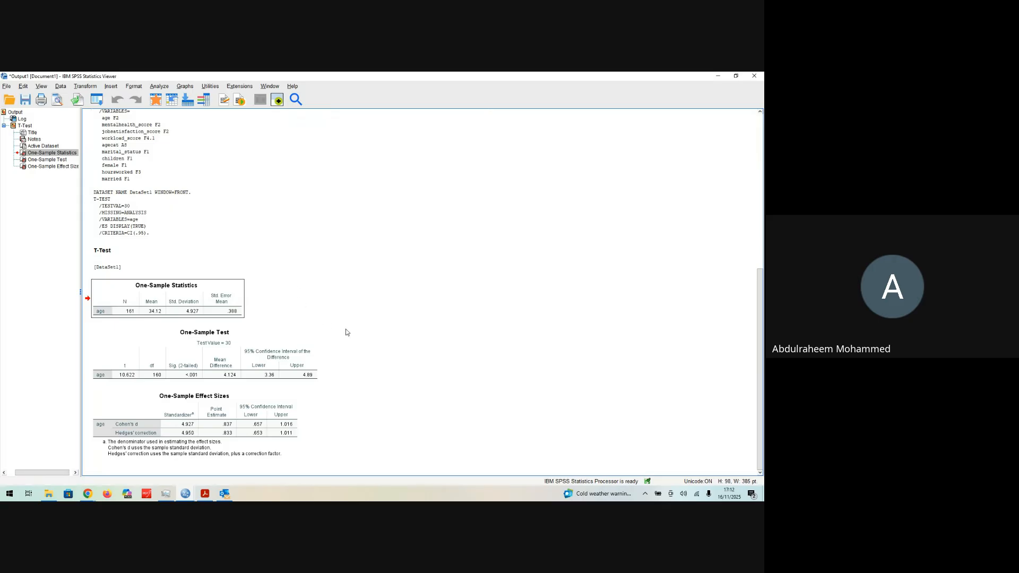
scroll(349, 330, up, 10)
scroll(460, 335, down, 10)
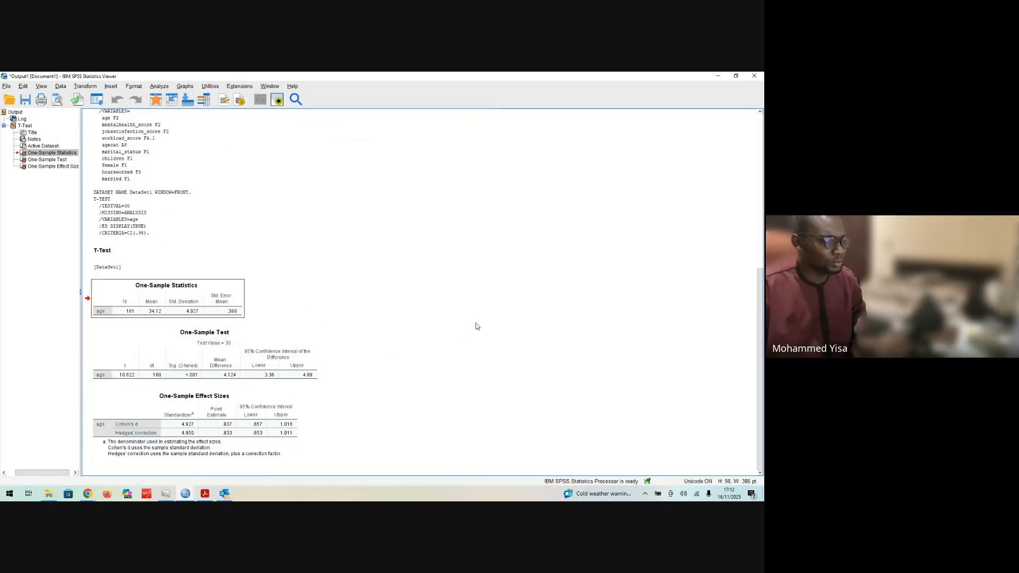
scroll(463, 337, up, 10)
scroll(464, 337, down, 10)
click(279, 381)
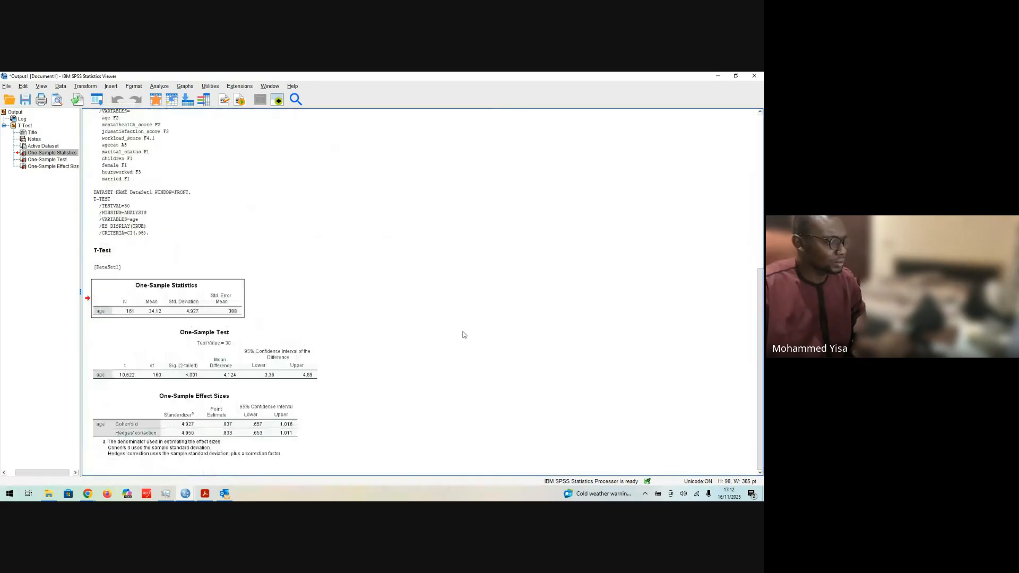
click(414, 411)
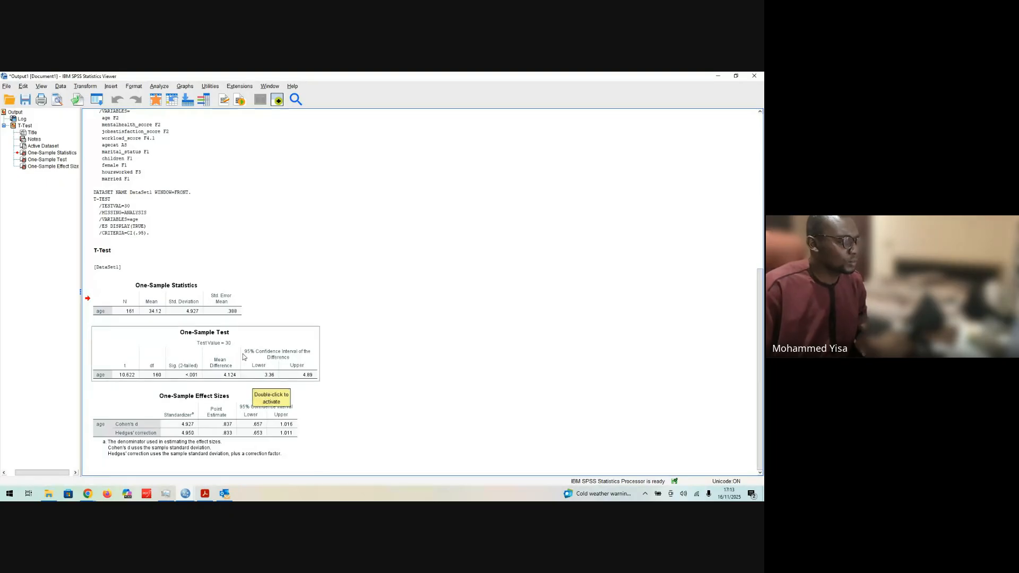
click(205, 308)
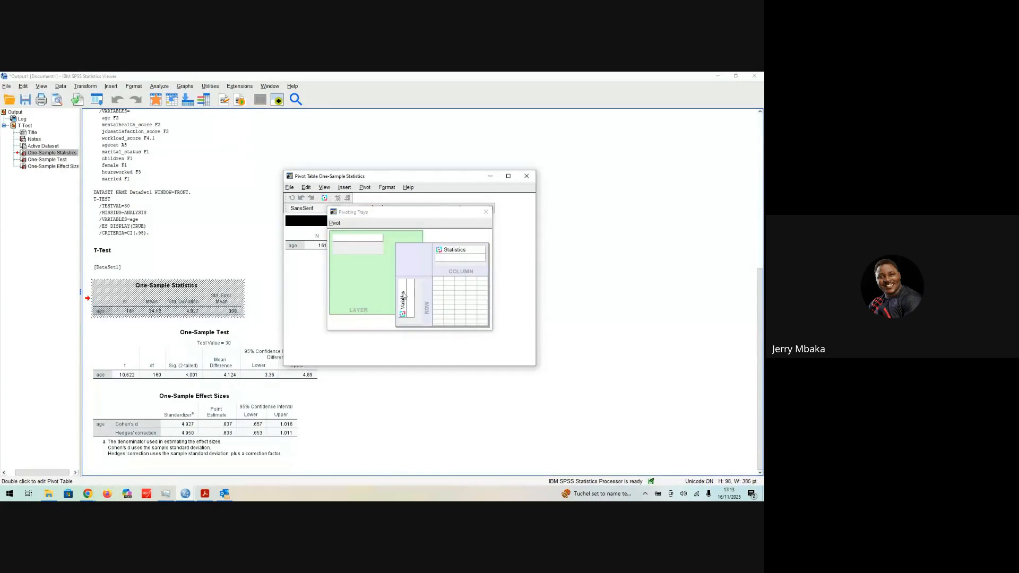
click(486, 216)
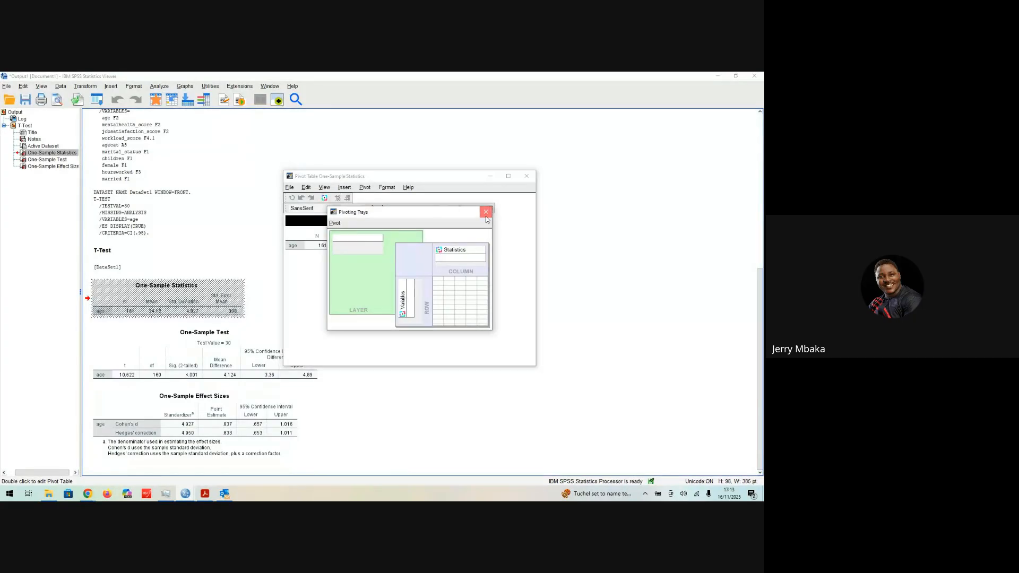
click(486, 215)
drag(281, 368, 142, 455)
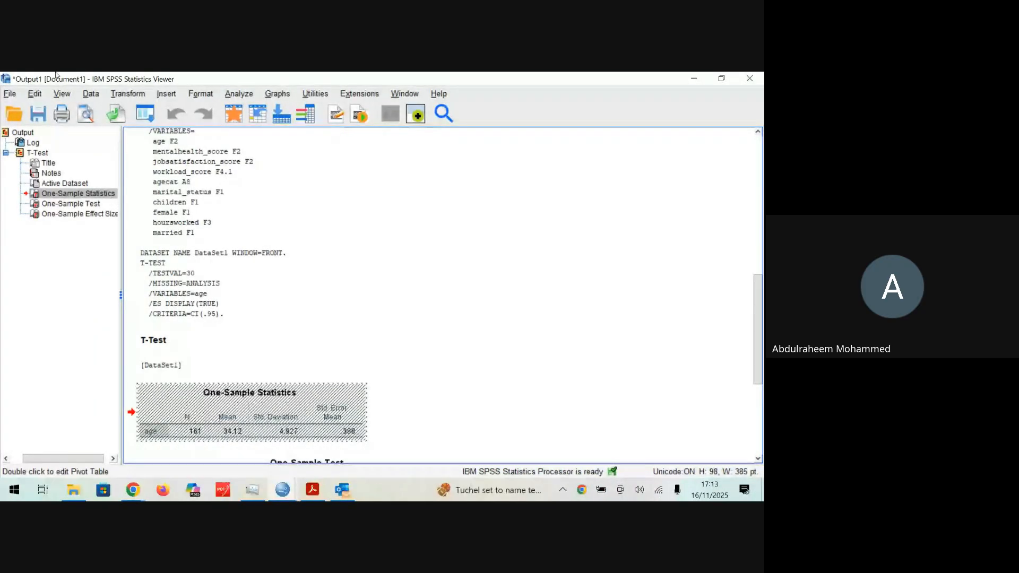
Step: Review the t-test result tables and close the output without saving it
scroll(359, 303, down, 5)
click(606, 322)
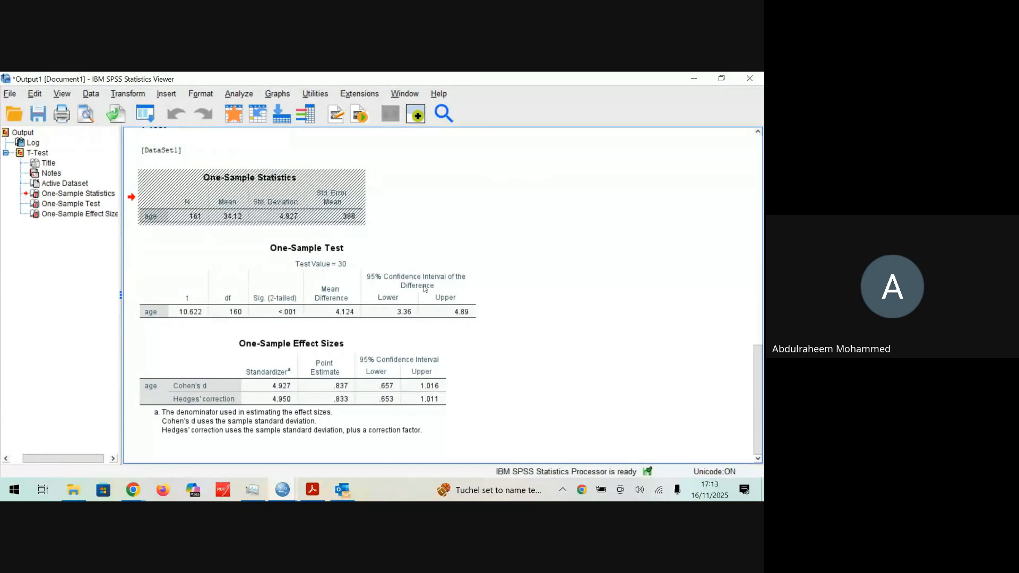
click(278, 173)
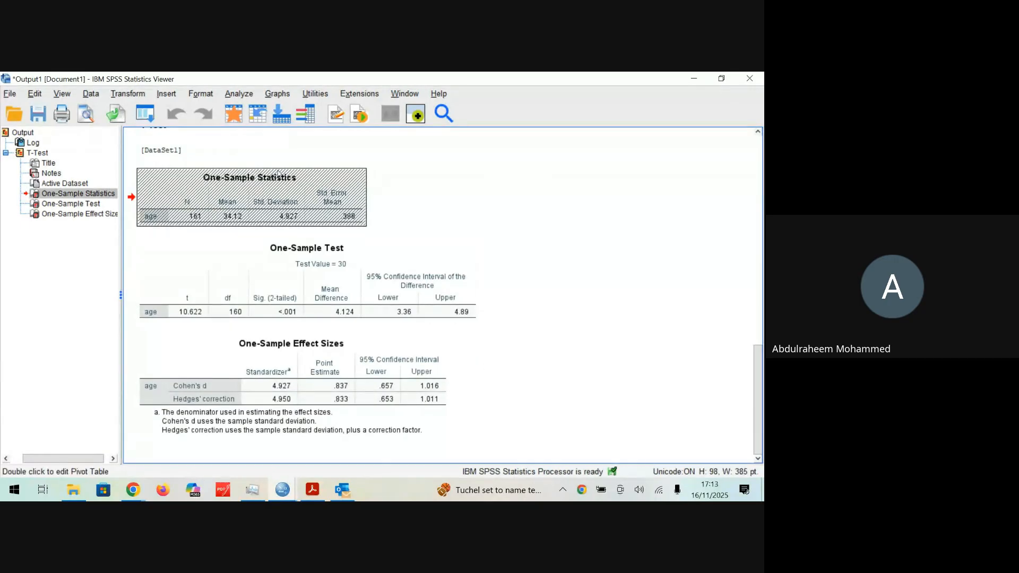
click(749, 78)
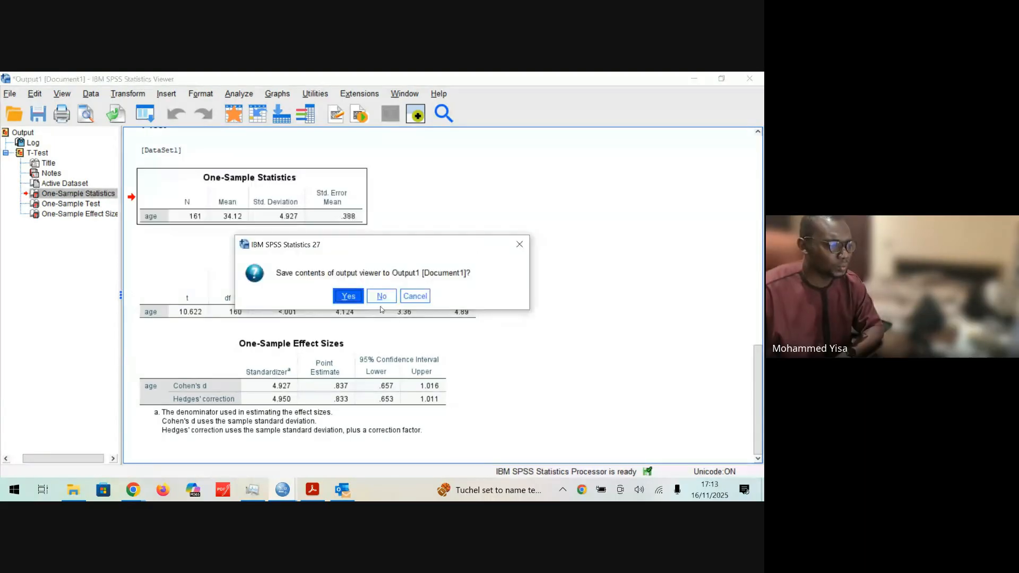
click(382, 296)
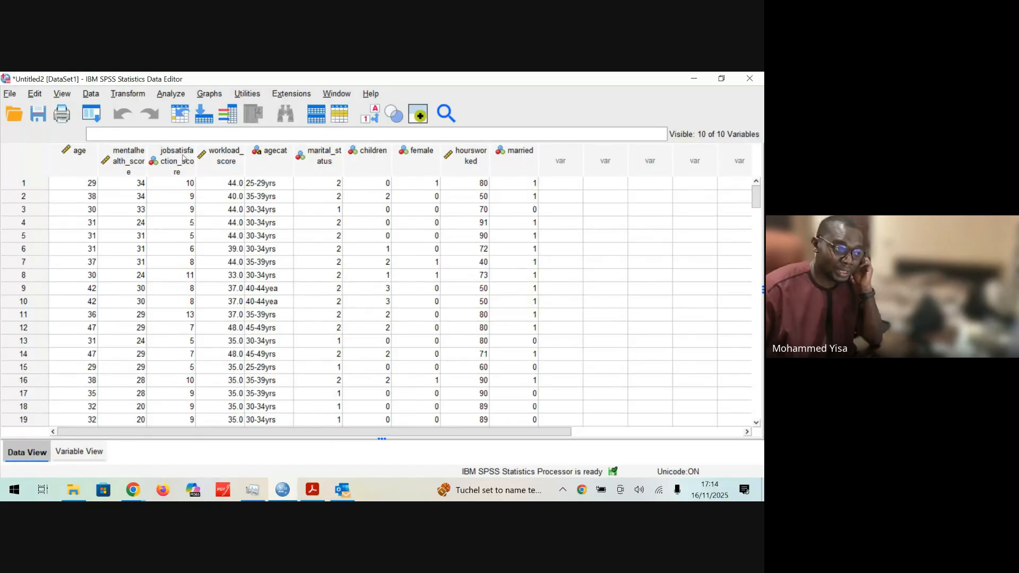
Step: Switch to Adobe Acrobat and review the One sample T-test instruction in SPSS Lab 2.pdf, highlighting the mean age and 30 years wording
click(312, 495)
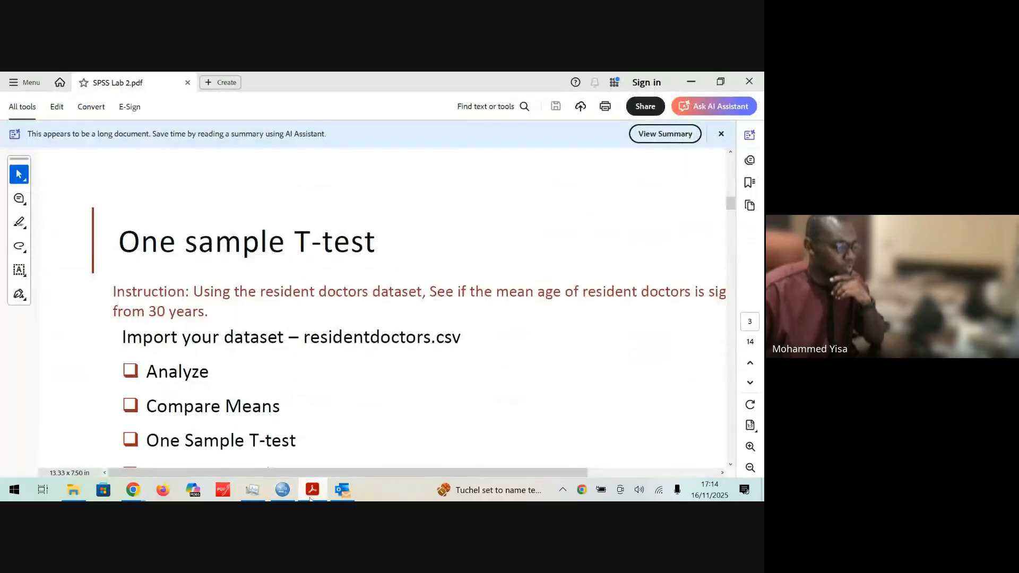
scroll(314, 300, down, 2)
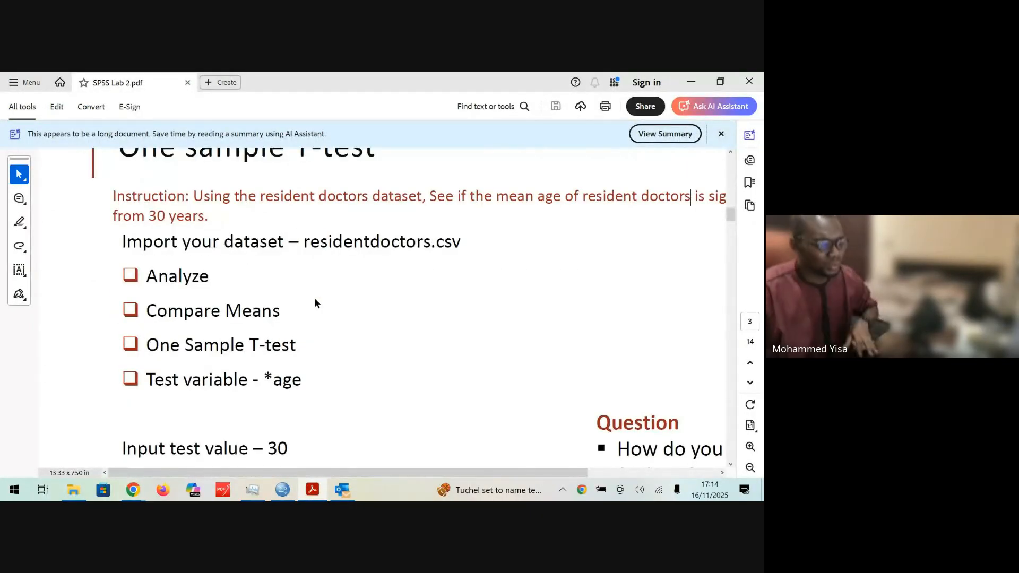
scroll(314, 297, down, 2)
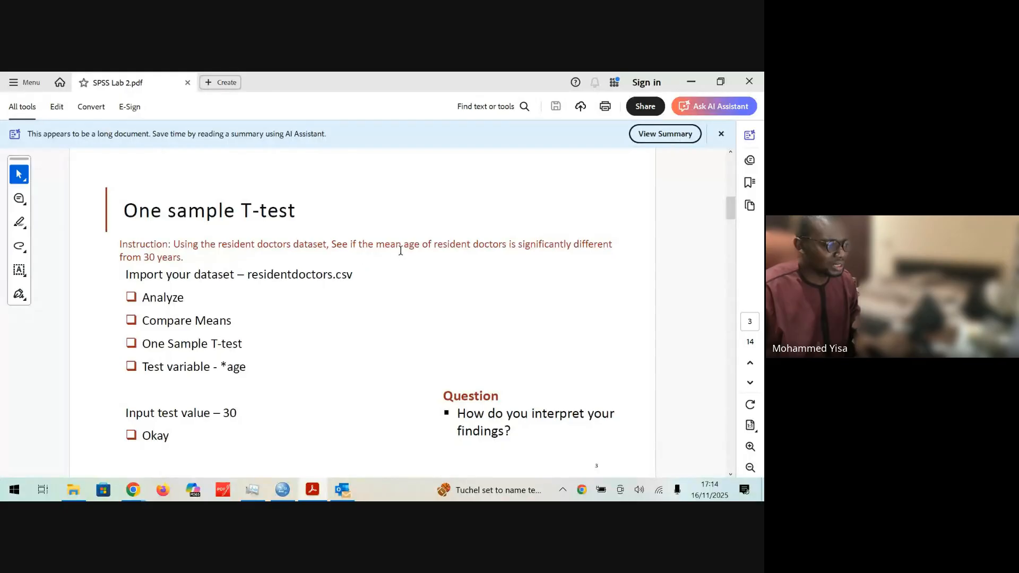
drag(376, 244, 432, 245)
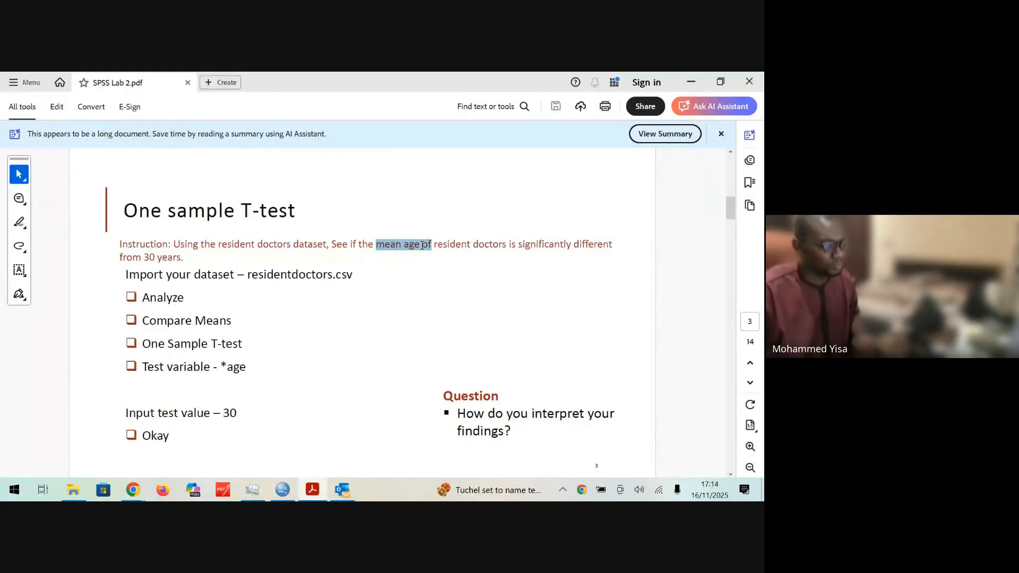
click(172, 258)
drag(147, 259, 173, 259)
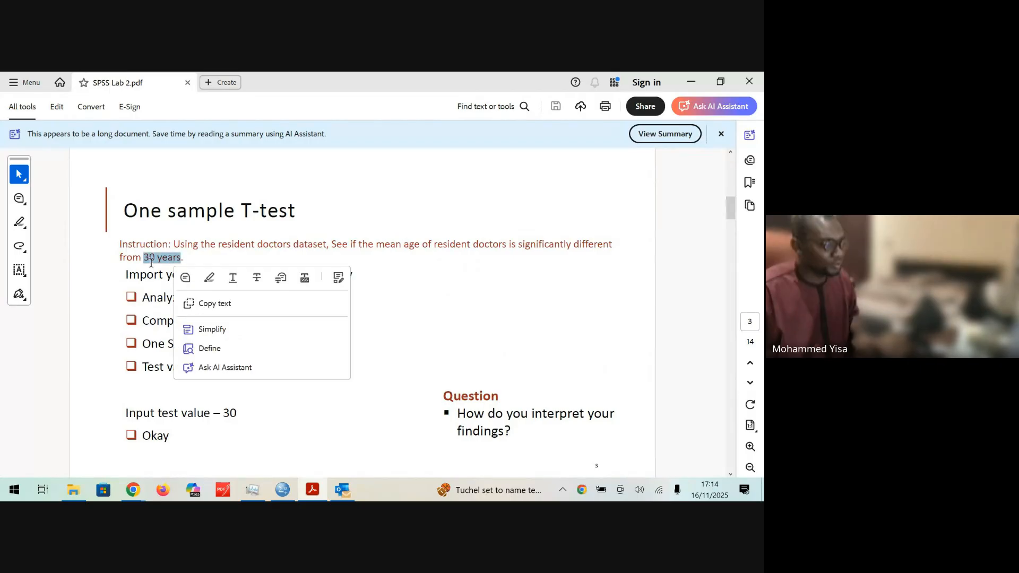
click(150, 259)
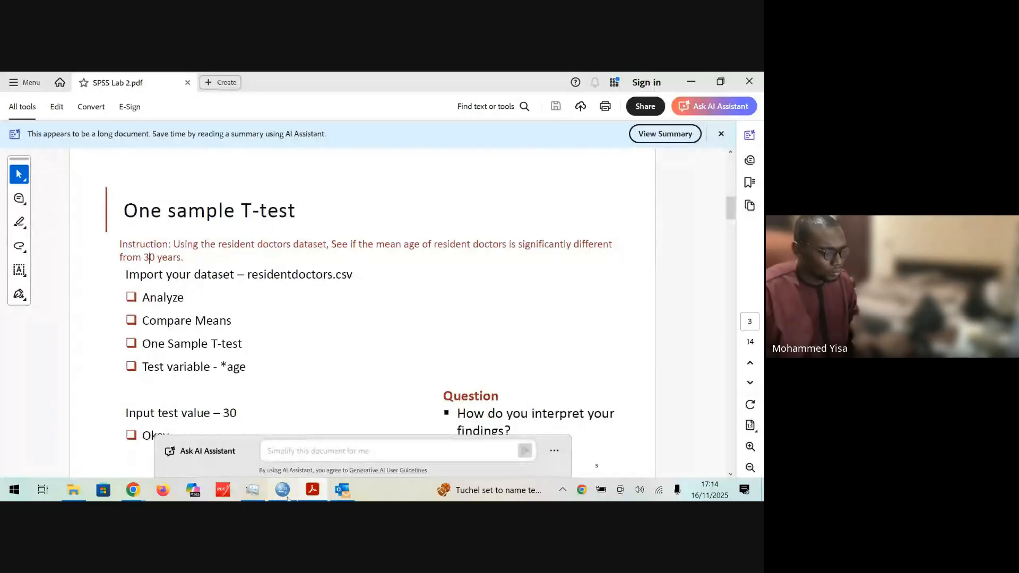
Step: Switch to SPSS Statistics and set up a One-Sample T Test, removing age and adding it again as the test variable
key(alt+Tab)
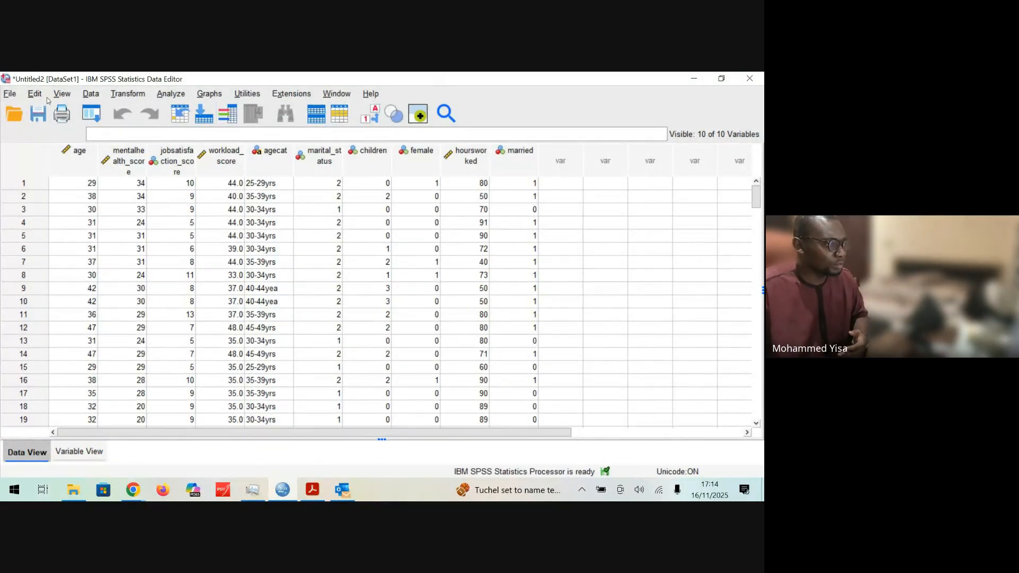
click(170, 95)
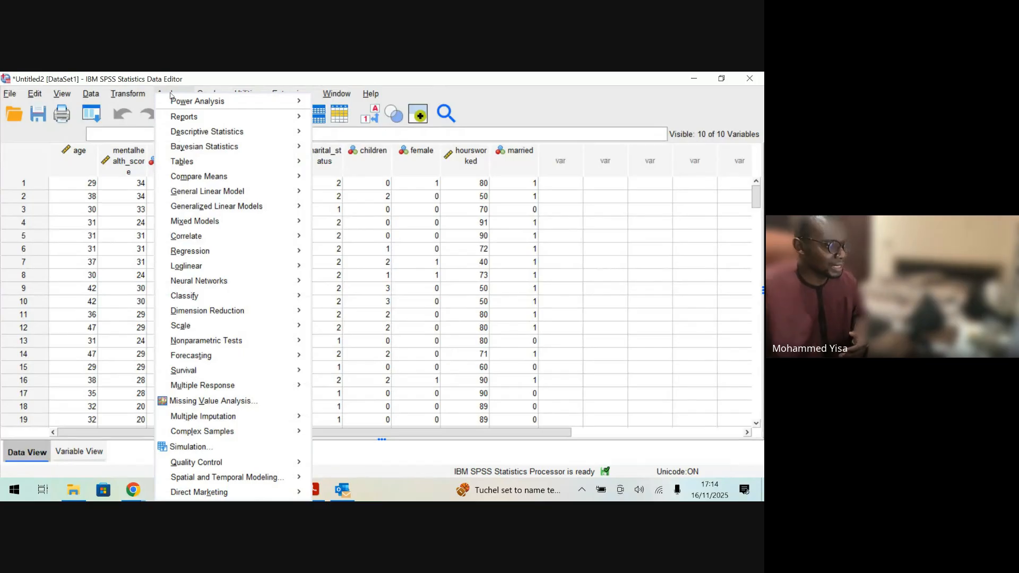
mouse_move(274, 176)
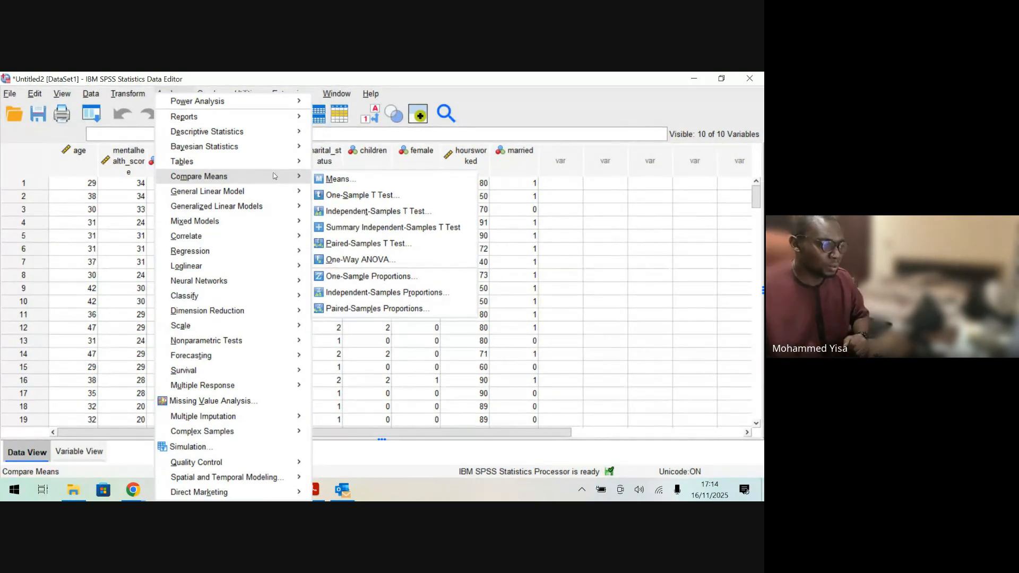
click(444, 196)
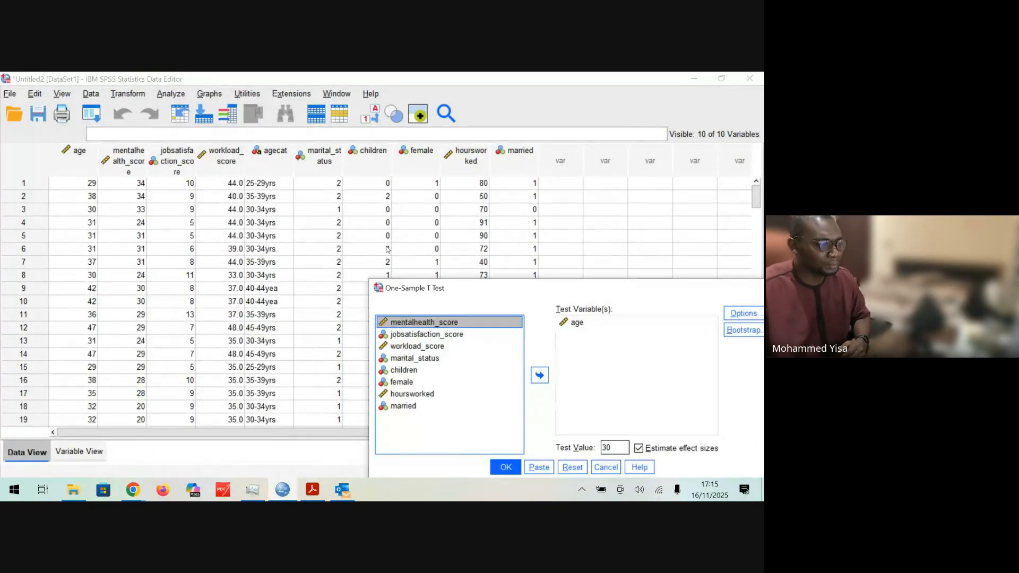
drag(604, 293, 401, 182)
click(381, 212)
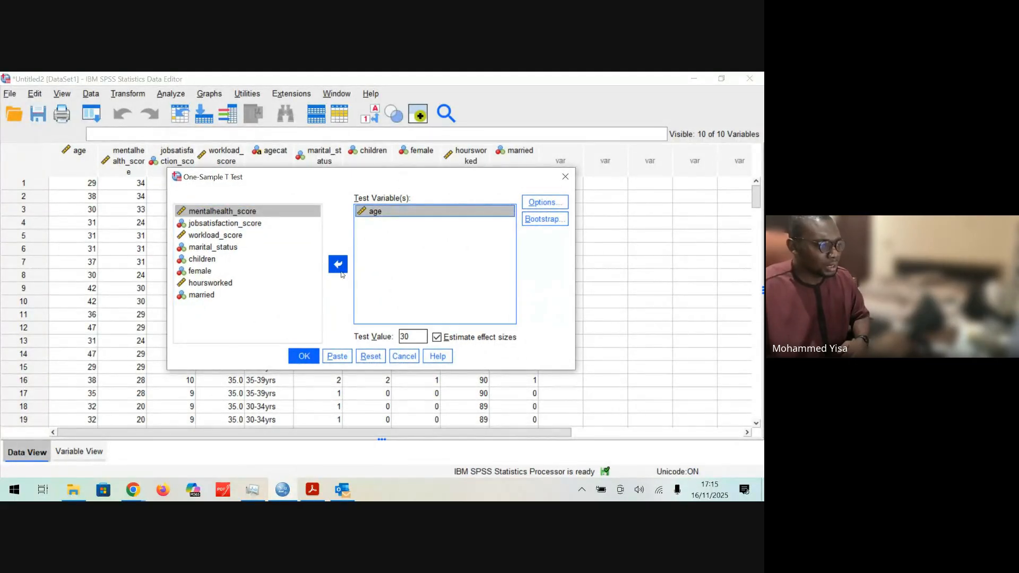
click(337, 264)
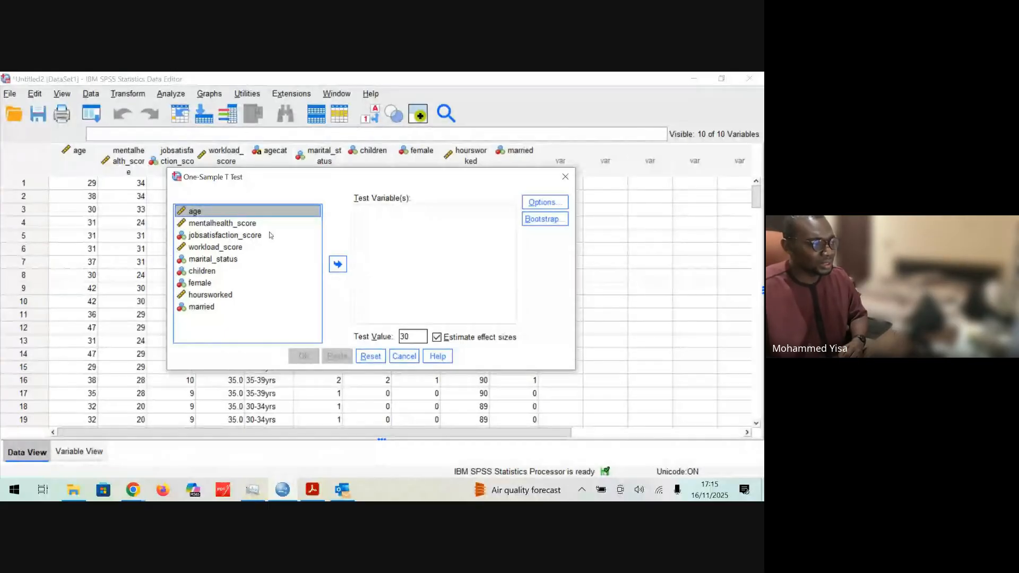
click(337, 264)
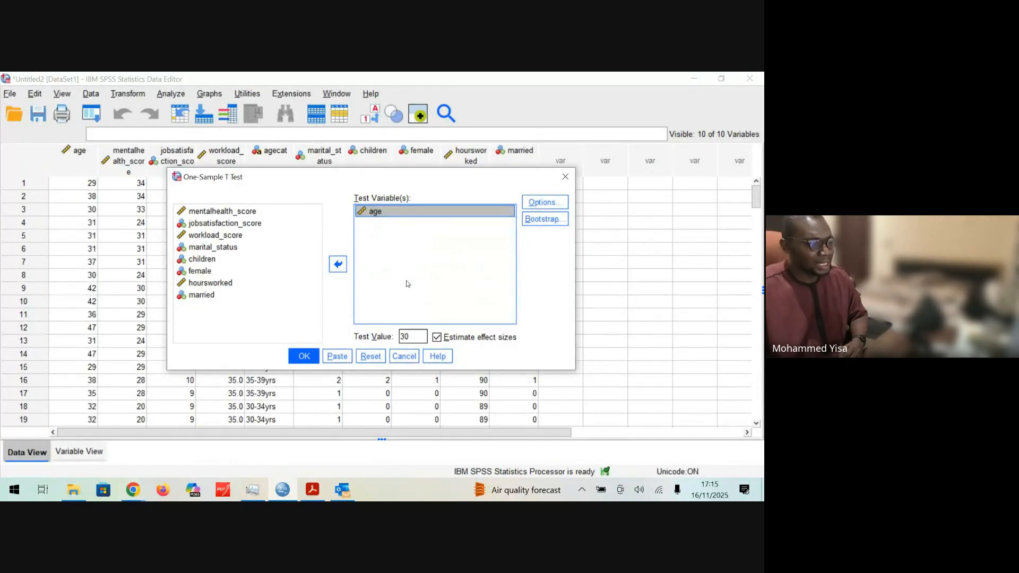
Step: Check the t-test options and test value, and compare them with the 30 years wording in SPSS Lab 2.pdf in Adobe Acrobat
click(545, 202)
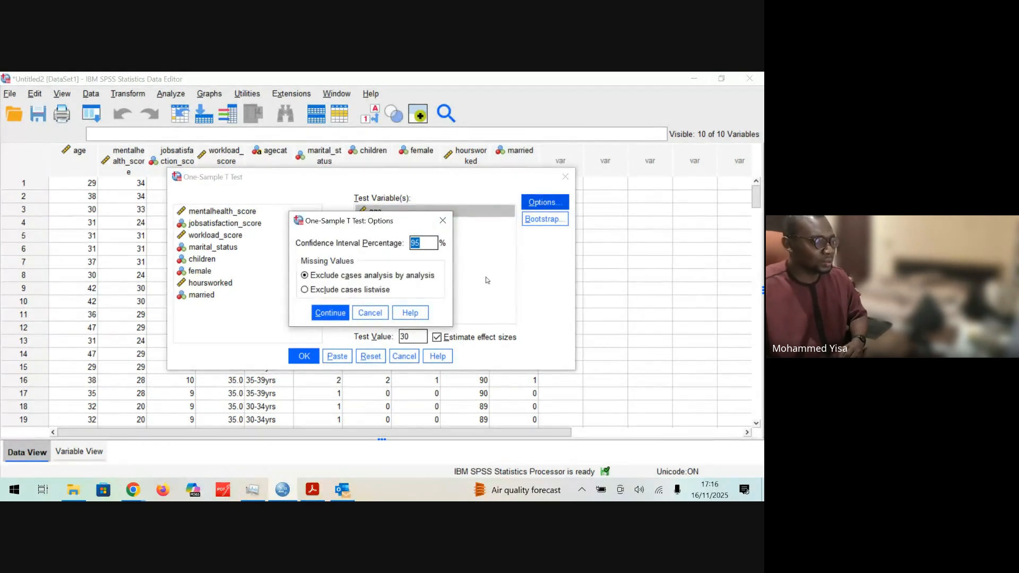
click(443, 221)
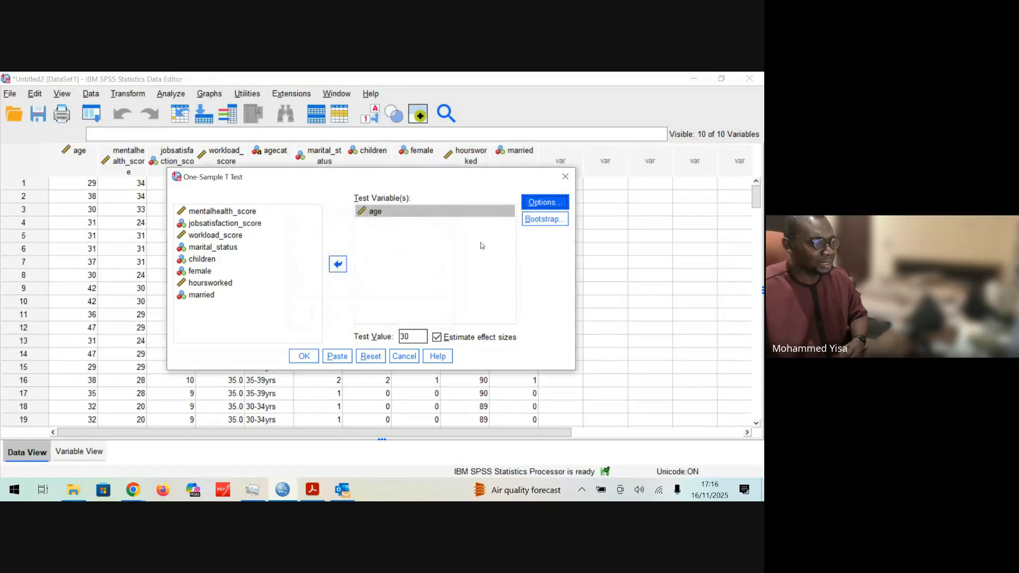
double_click(414, 338)
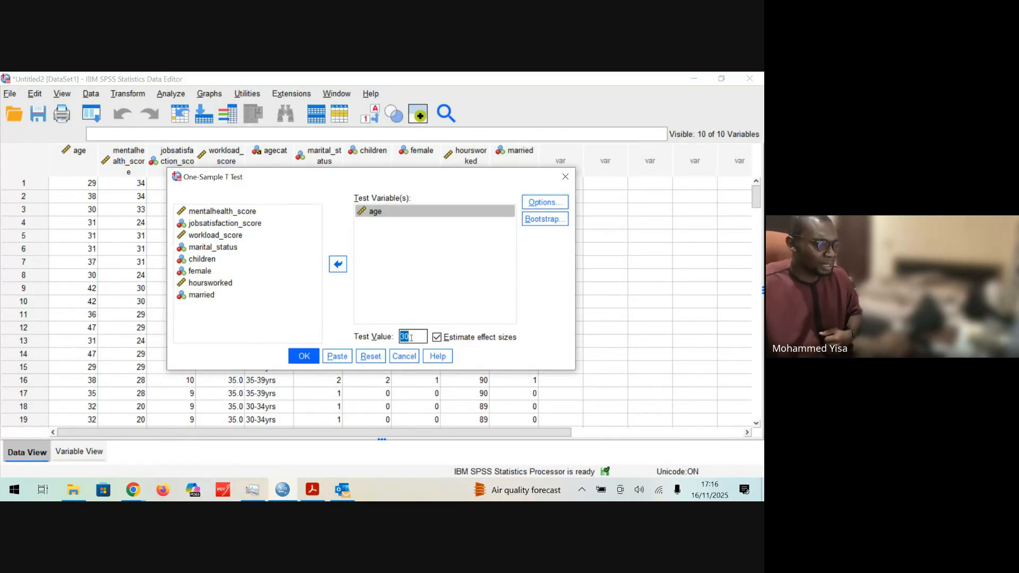
click(313, 489)
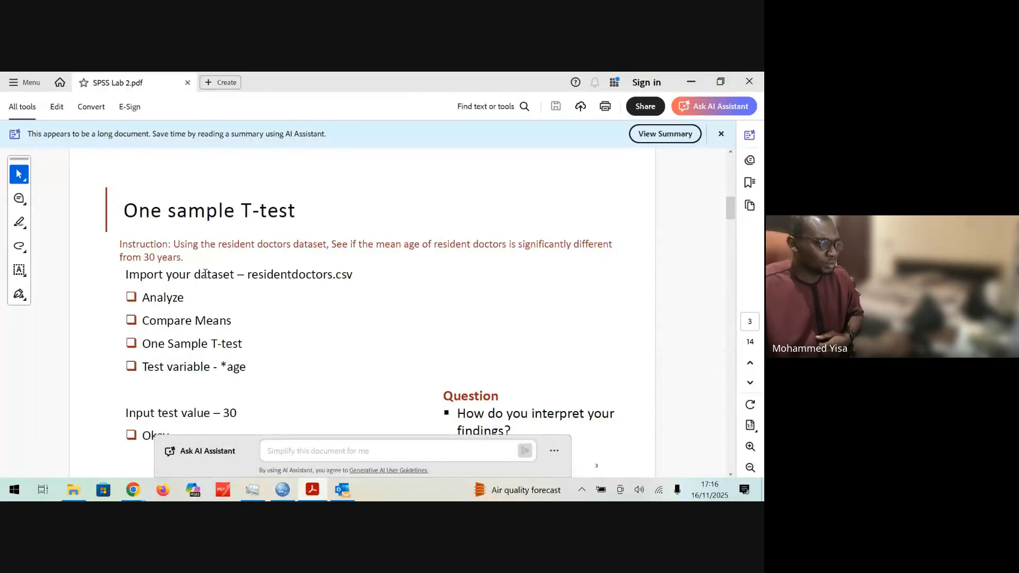
drag(143, 257, 204, 264)
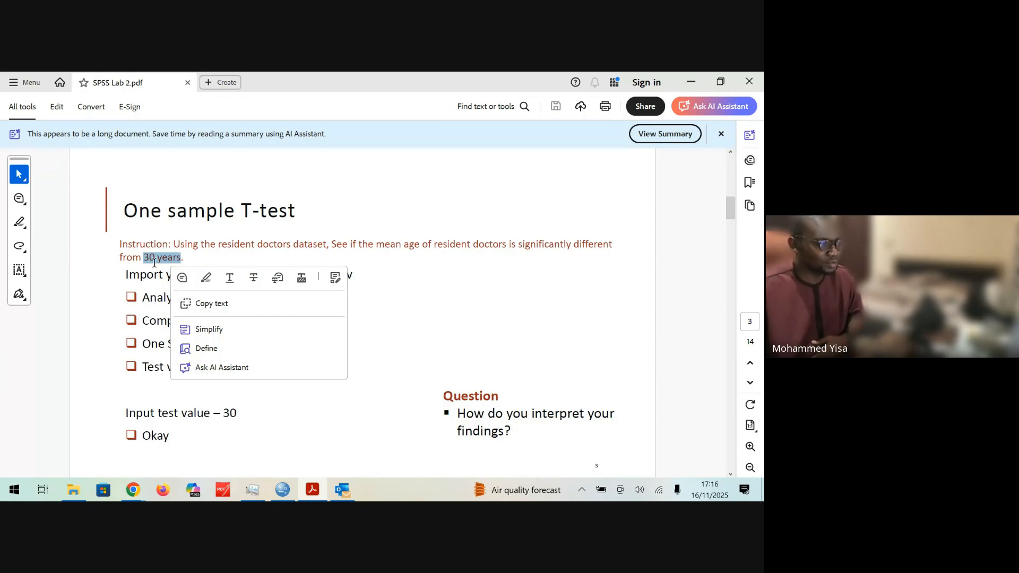
Step: Return to SPSS Statistics and run the one-sample t-test on age with a test value of 30
click(284, 491)
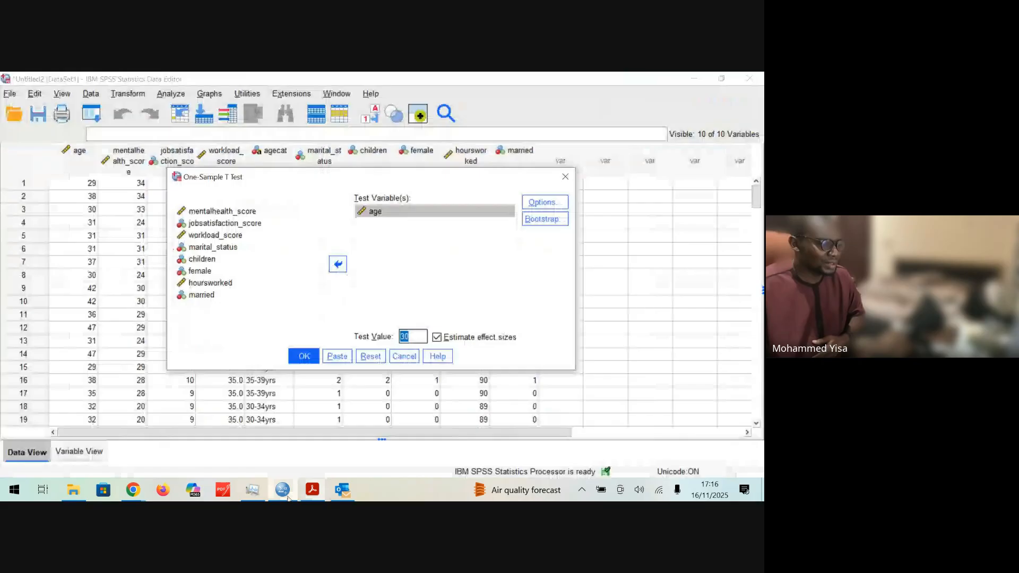
click(414, 336)
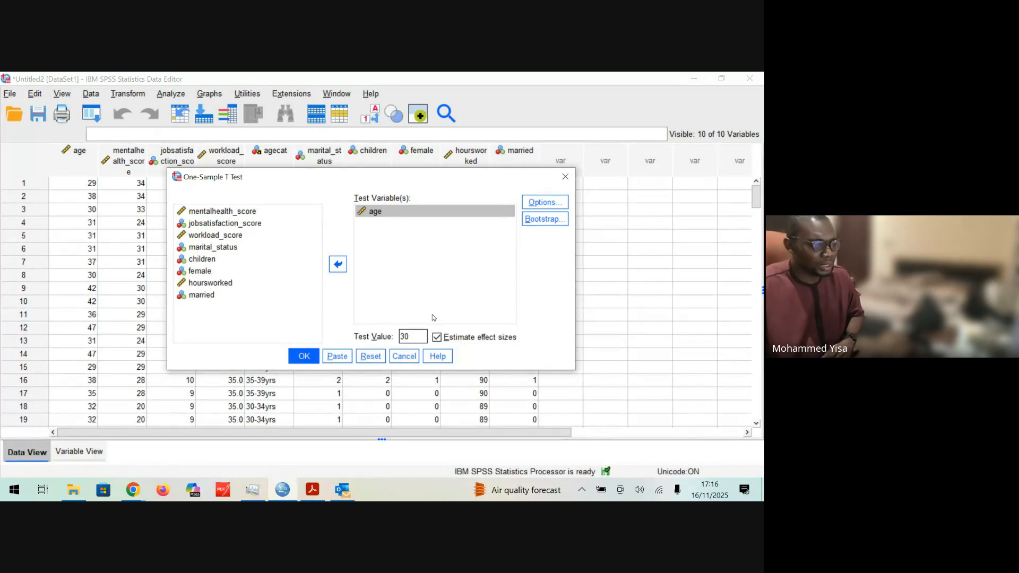
click(304, 357)
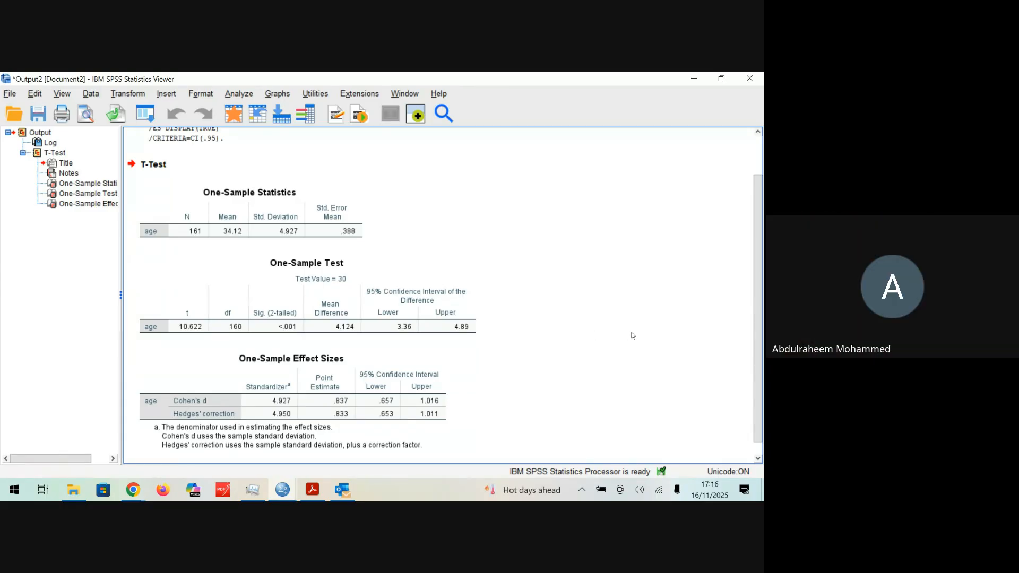
Step: Review the newly produced t-test output, focusing on the One-Sample Statistics table for age
click(319, 352)
click(544, 380)
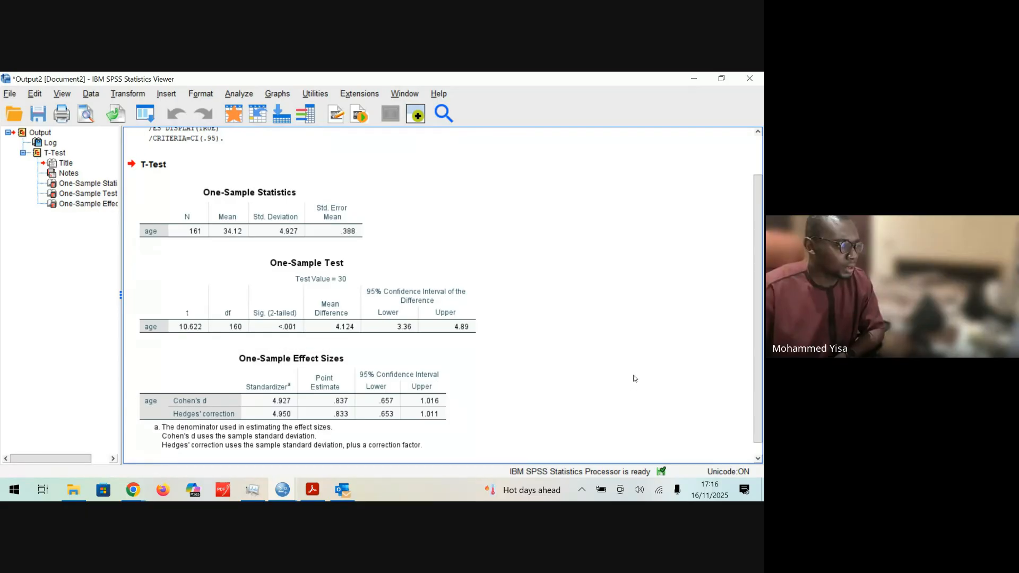
click(300, 200)
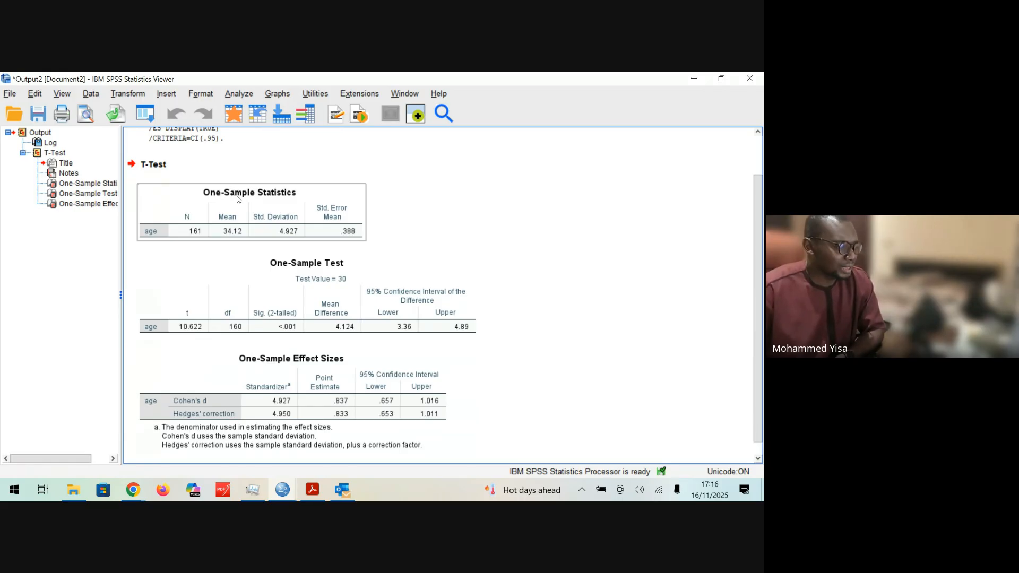
click(127, 234)
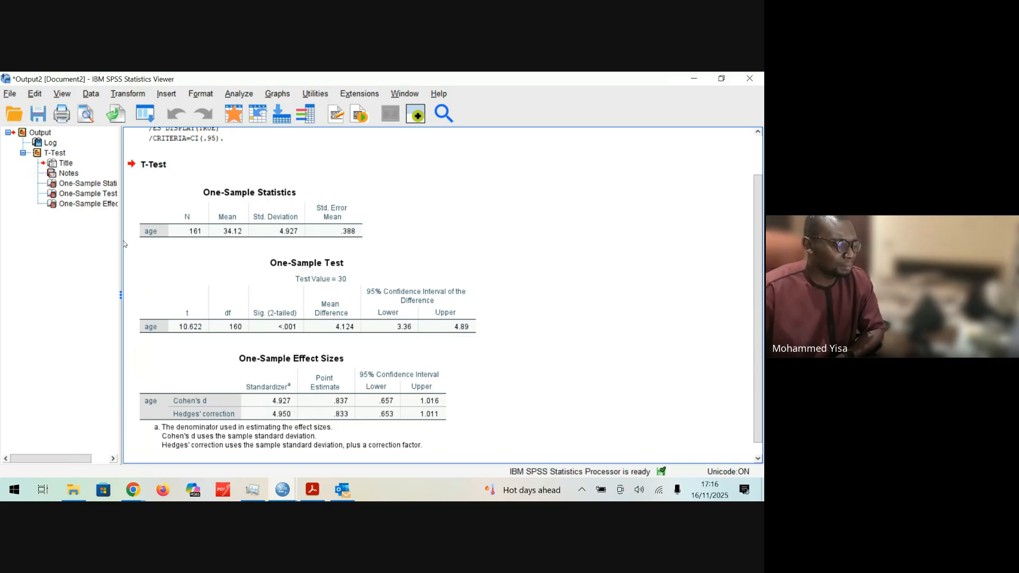
click(186, 237)
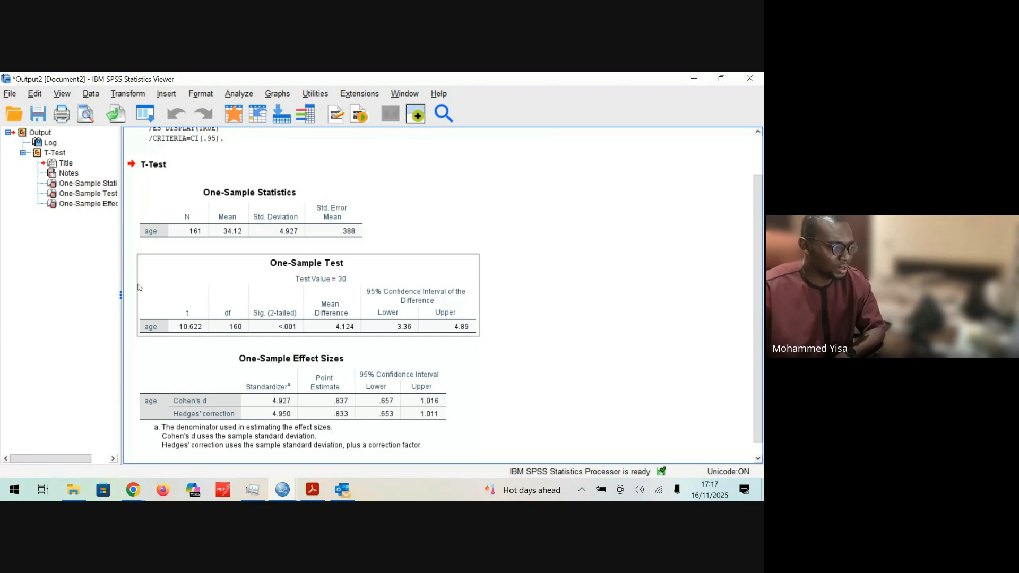
Step: Open the One-Sample Test table for editing and inspect the exact two-tailed significance value for age
click(296, 305)
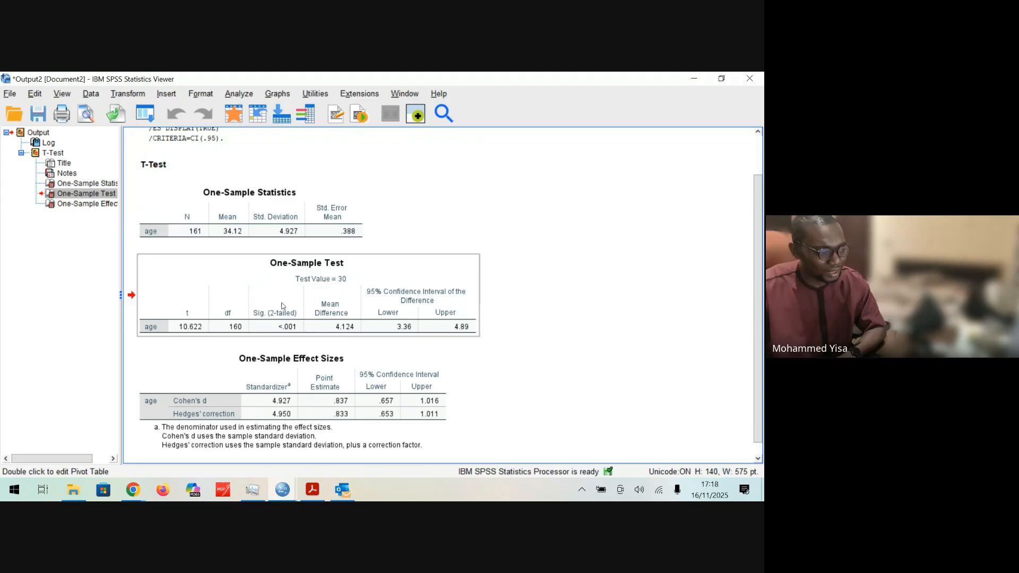
double_click(292, 329)
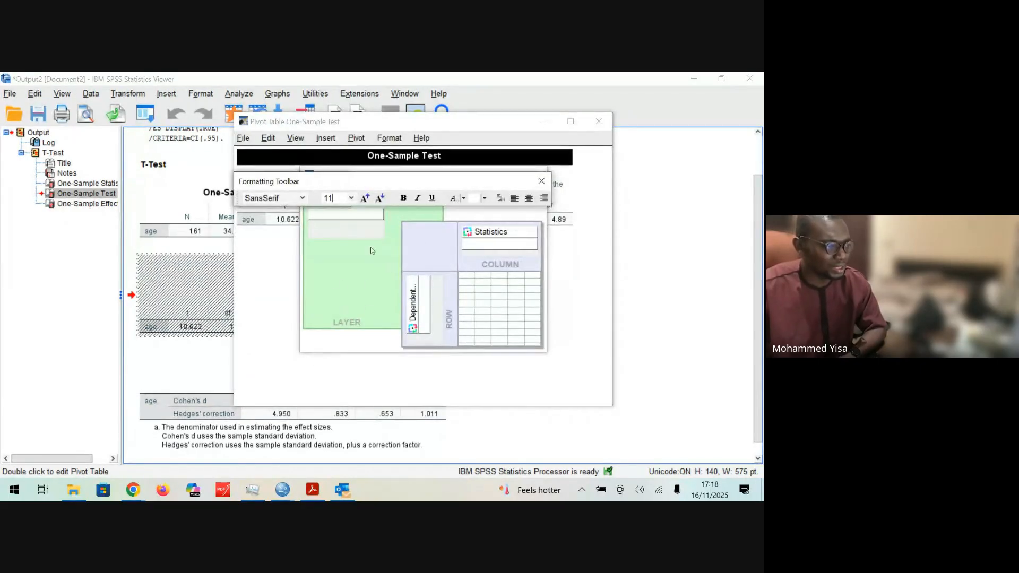
click(541, 181)
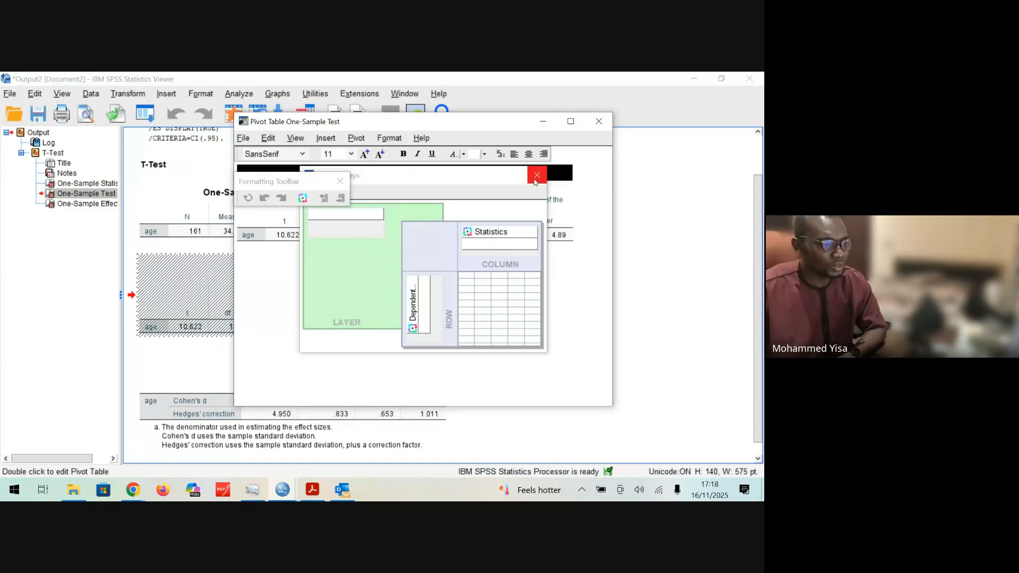
click(535, 180)
click(387, 239)
double_click(386, 239)
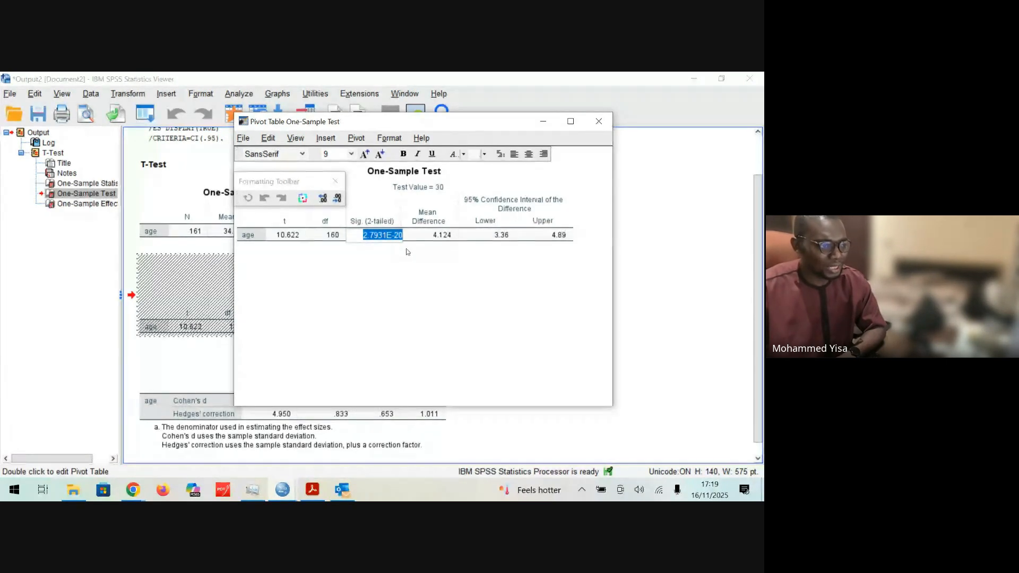
Step: Close the pivot table editor and the output viewer without saving the output
click(599, 121)
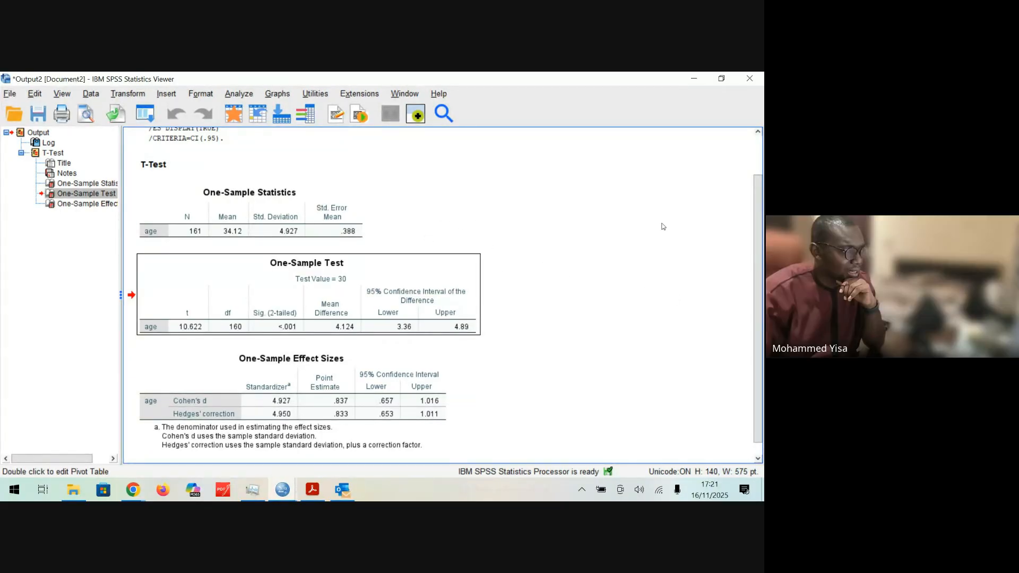
click(749, 79)
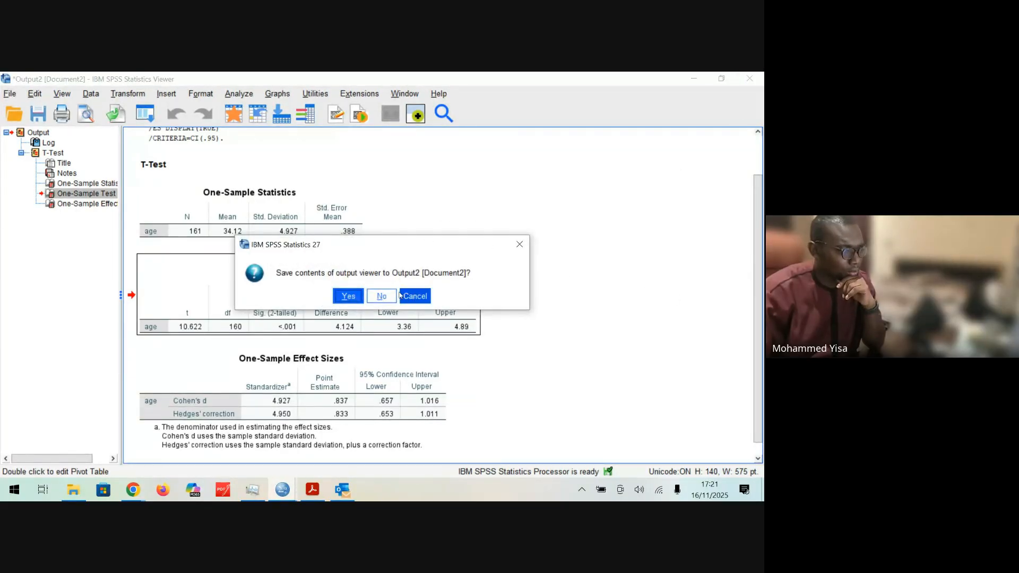
click(381, 296)
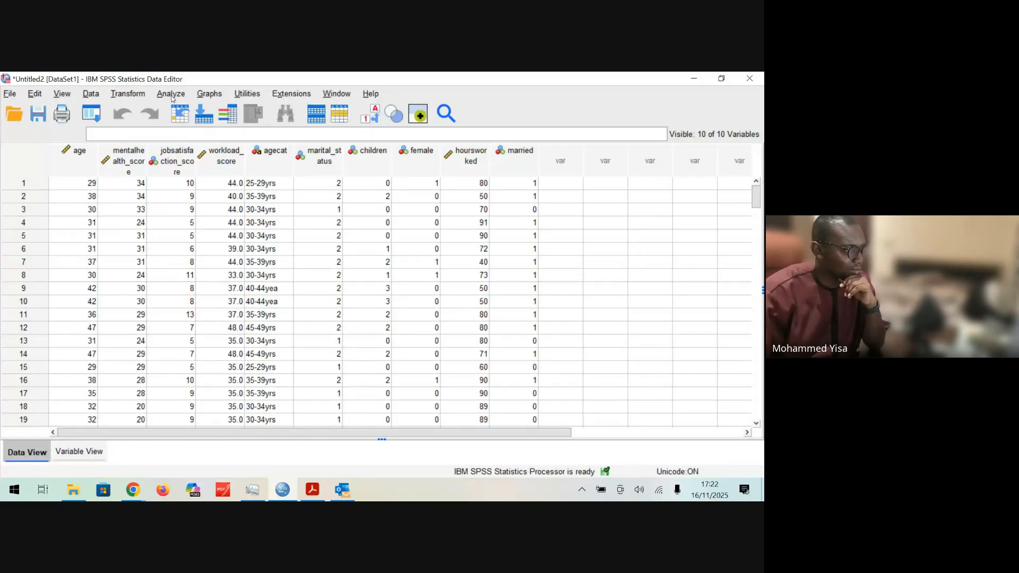
click(171, 96)
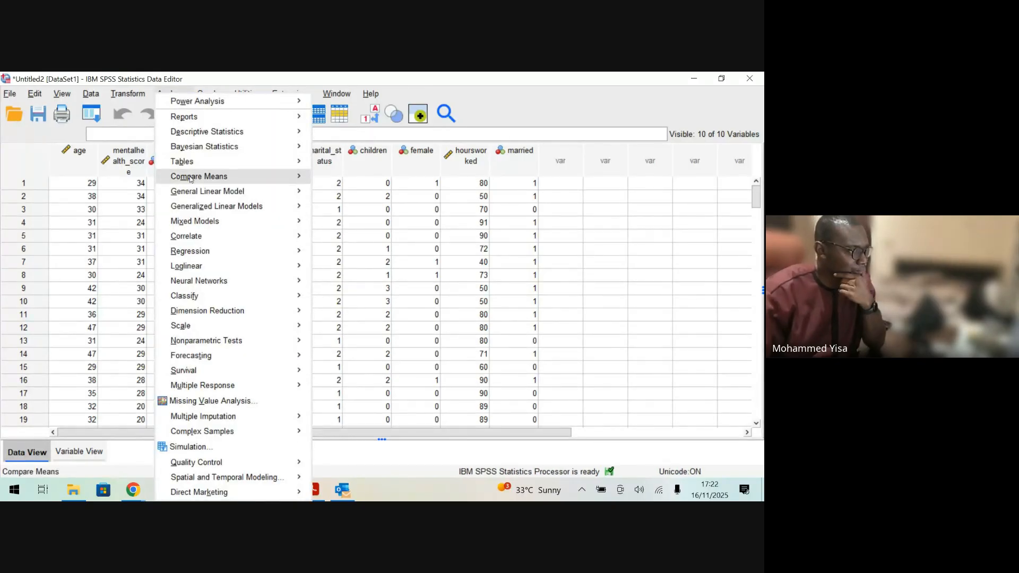
mouse_move(191, 179)
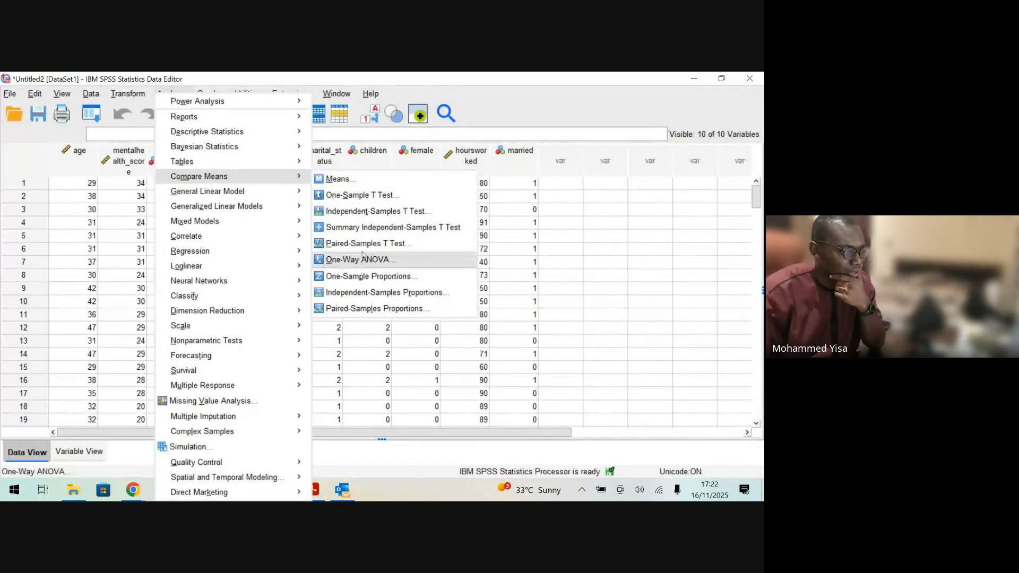
click(342, 179)
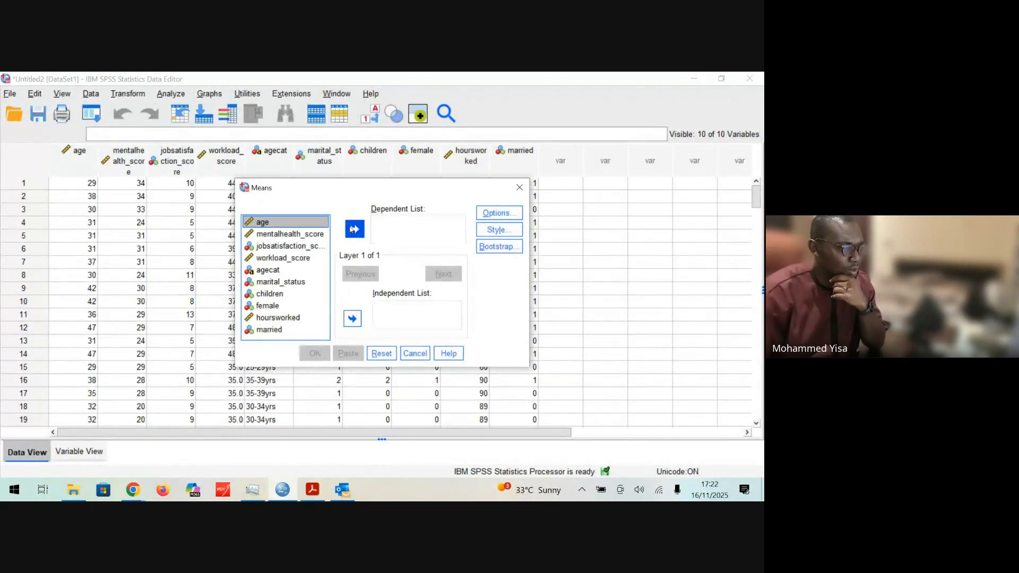
click(520, 187)
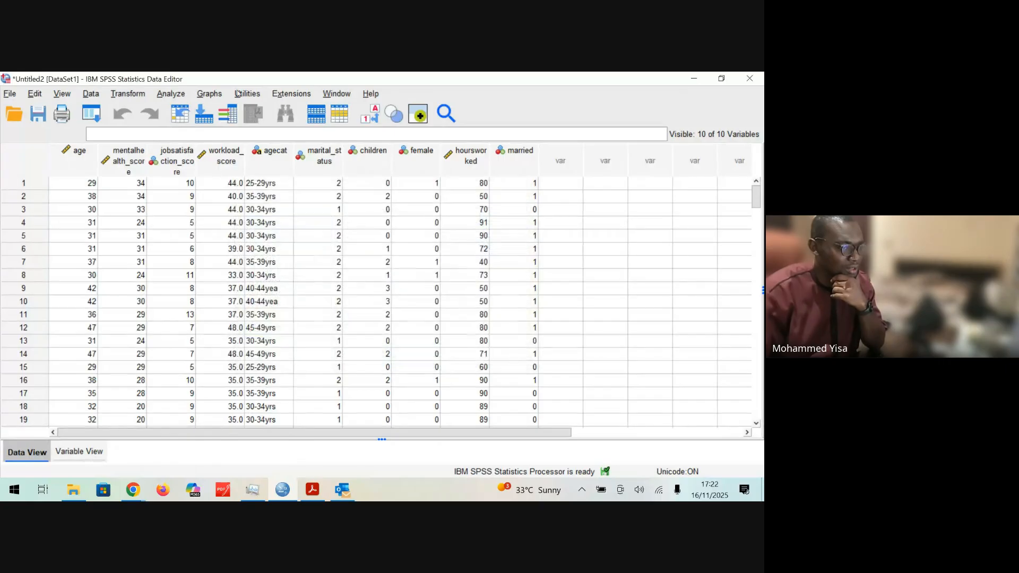
Step: Set age as the dependent variable in the Means procedure and examine the statistics offered in its options
click(171, 94)
mouse_move(262, 180)
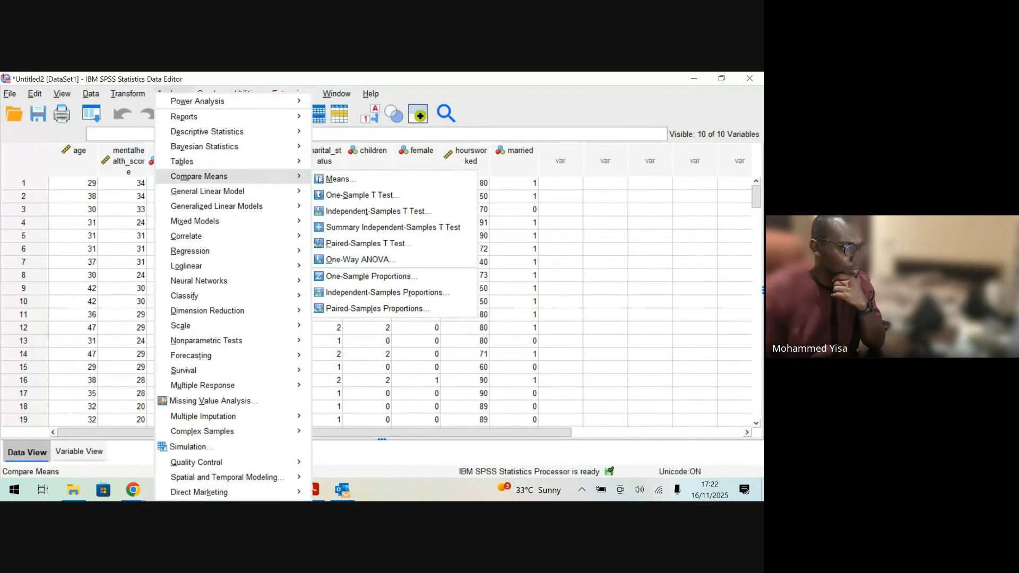
click(339, 180)
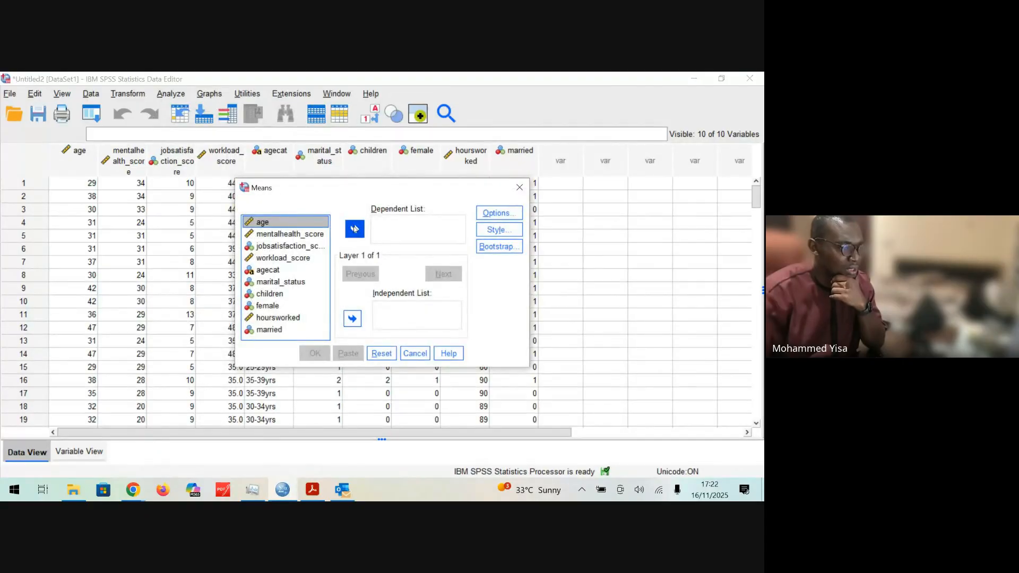
click(354, 229)
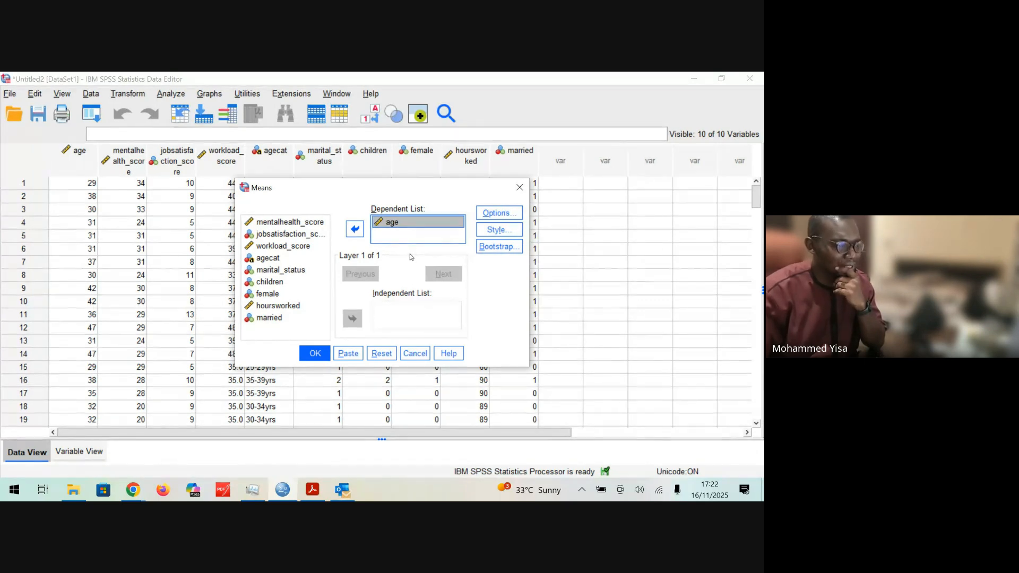
click(498, 215)
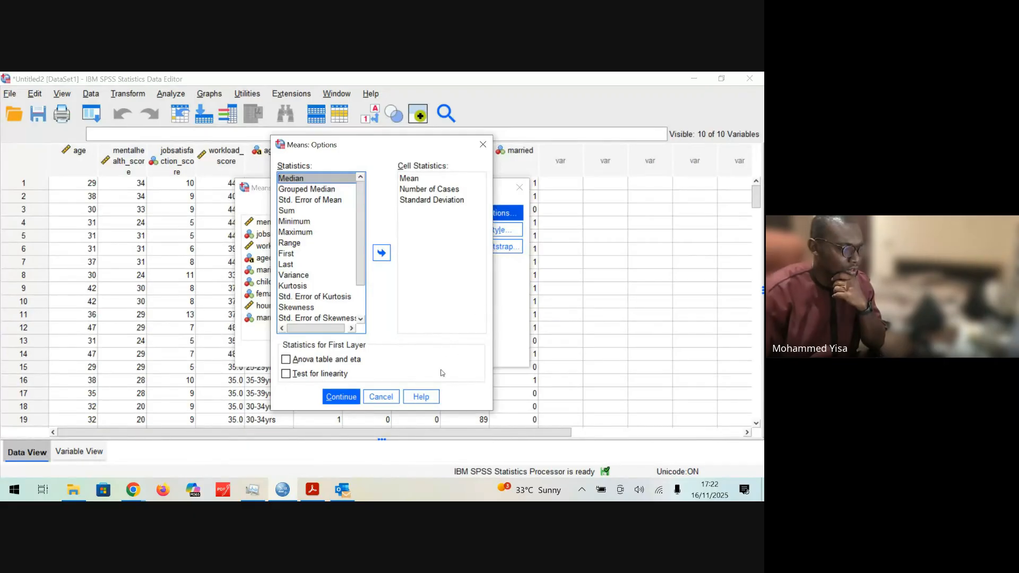
drag(361, 239, 362, 269)
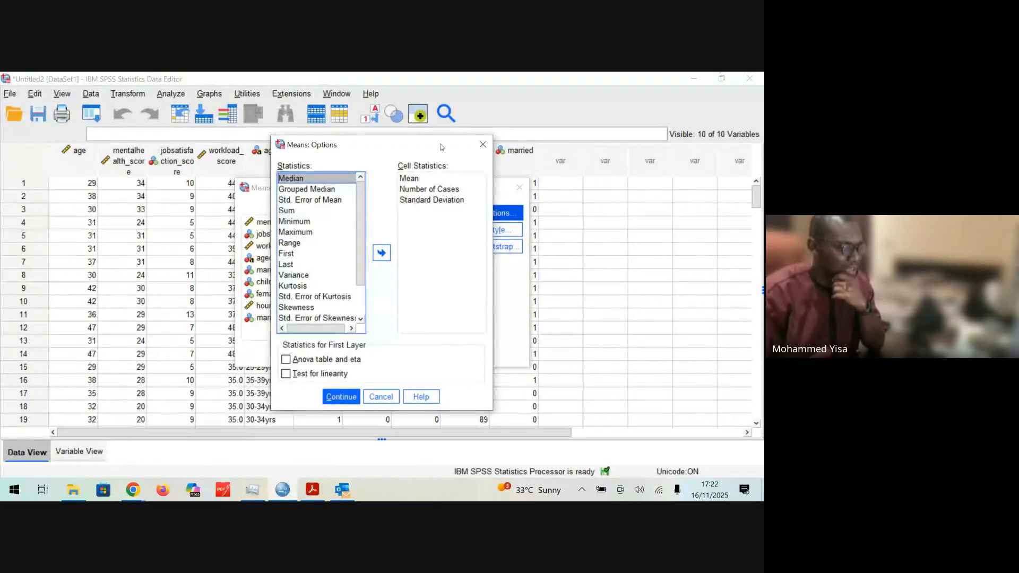
scroll(339, 252, down, 1)
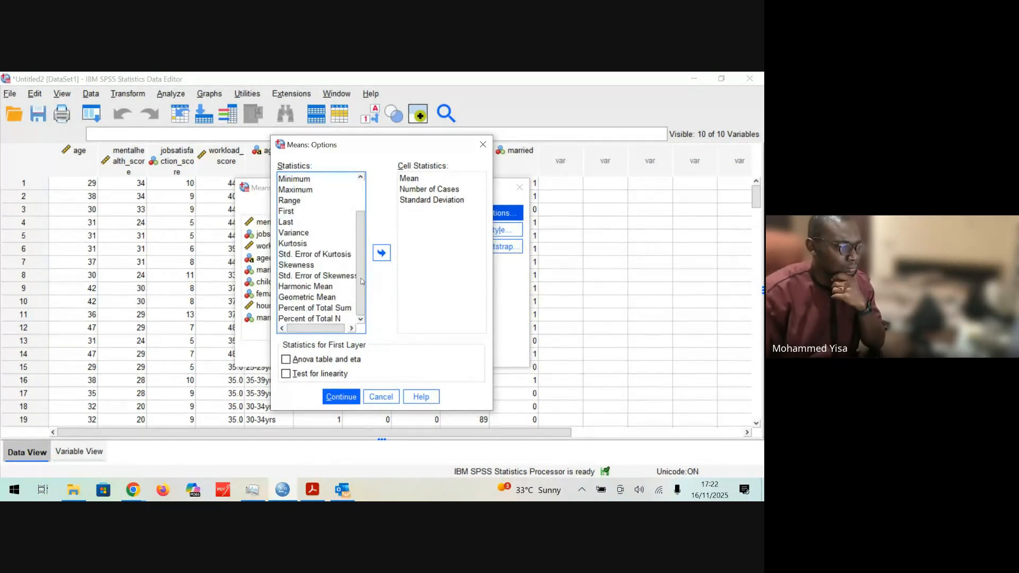
click(483, 144)
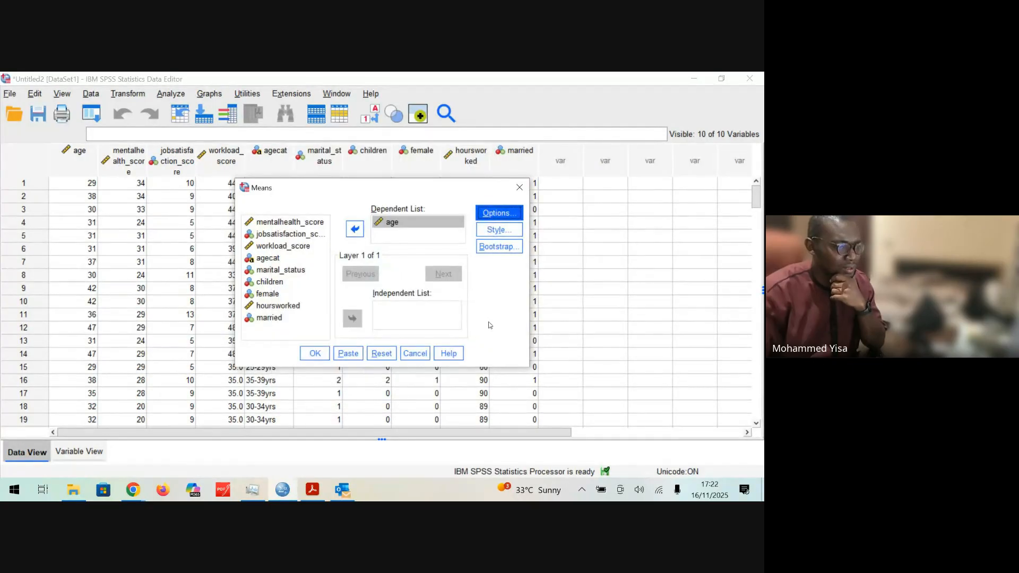
Step: Inspect the table style and bootstrap settings of the Means procedure and dismiss it without running the analysis
click(498, 238)
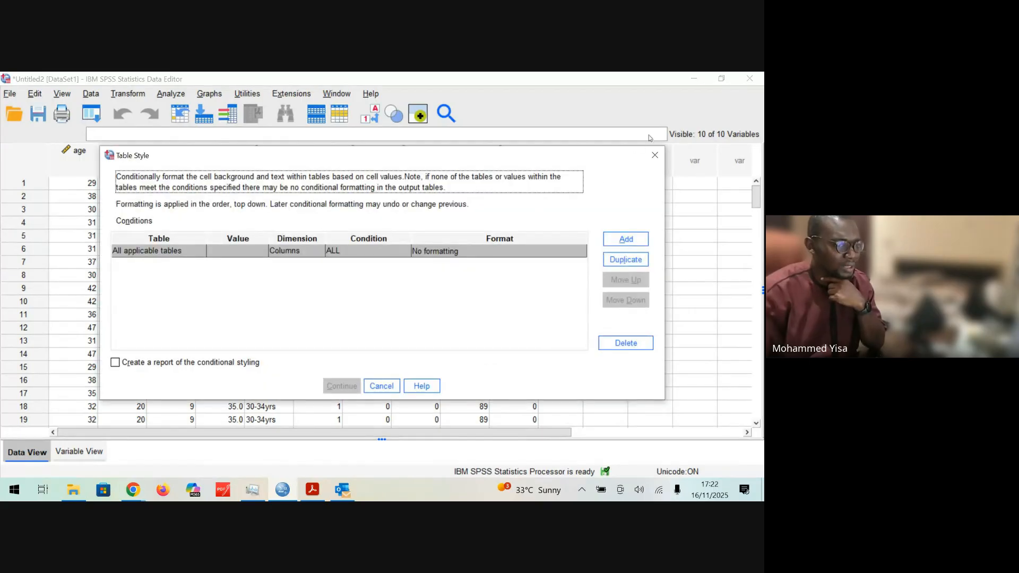
click(652, 155)
click(499, 247)
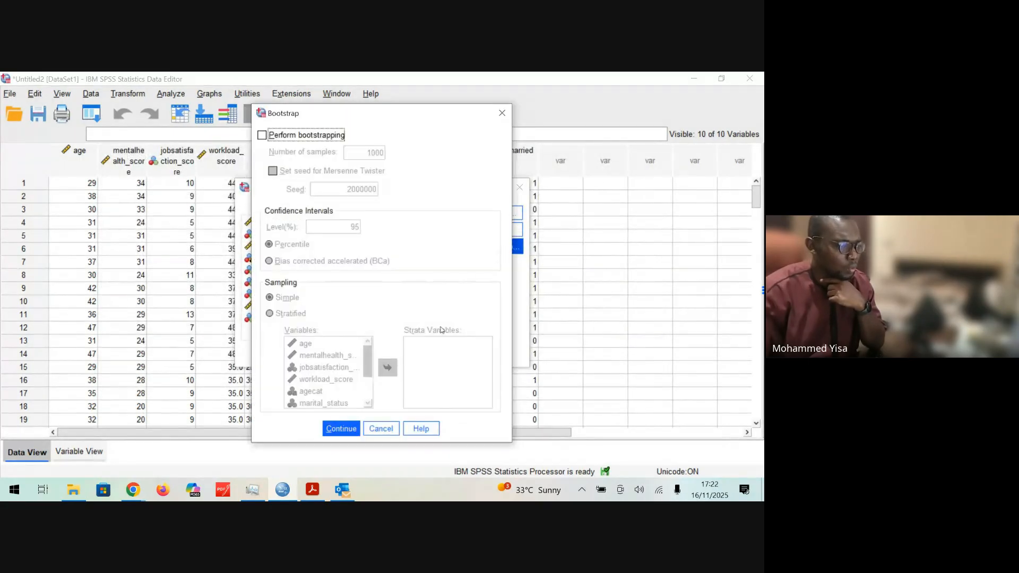
click(502, 114)
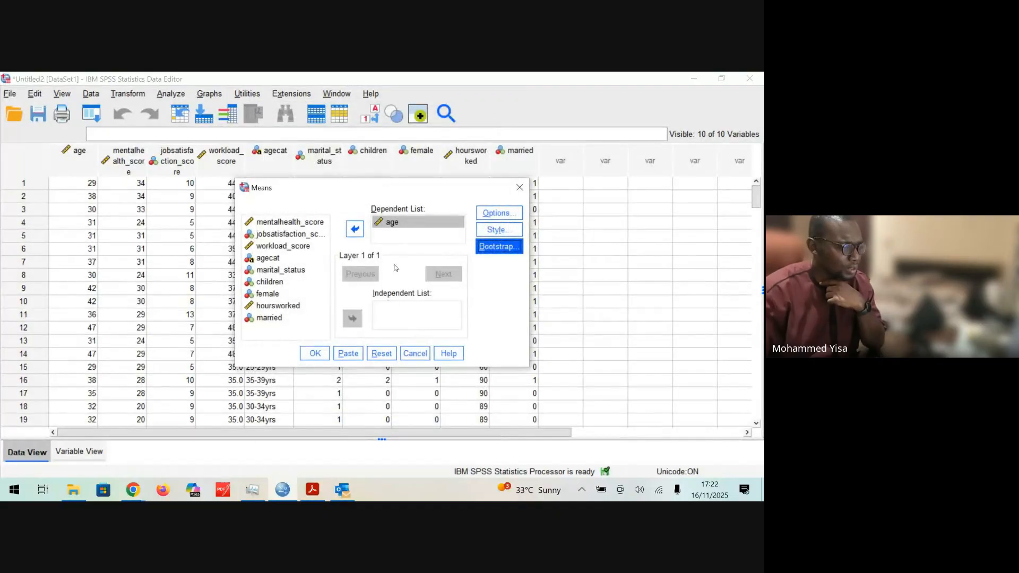
click(520, 187)
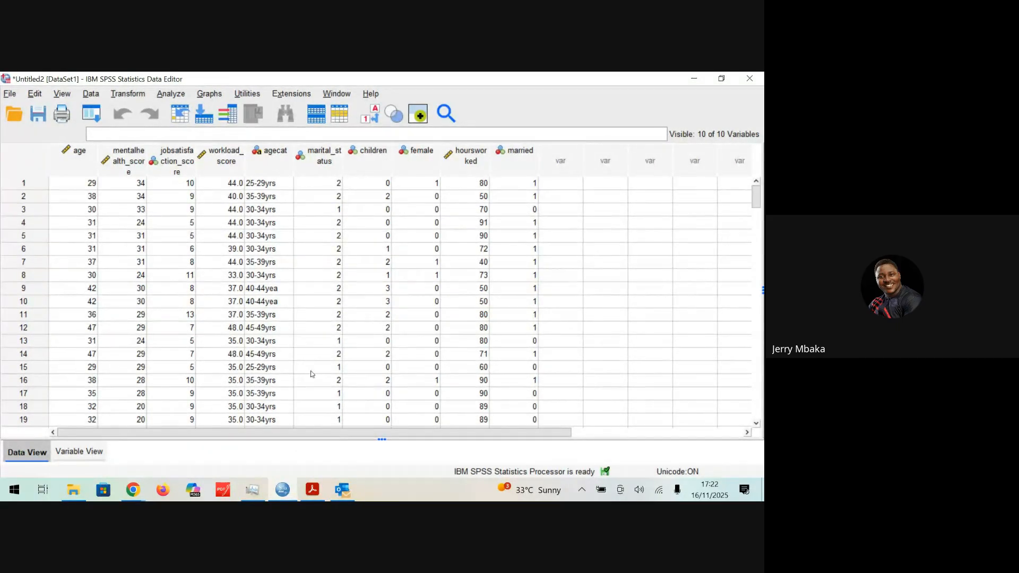
Step: Run the one-sample t-test on age with a test value of 30 and effect size estimation
click(171, 94)
mouse_move(242, 106)
mouse_move(255, 177)
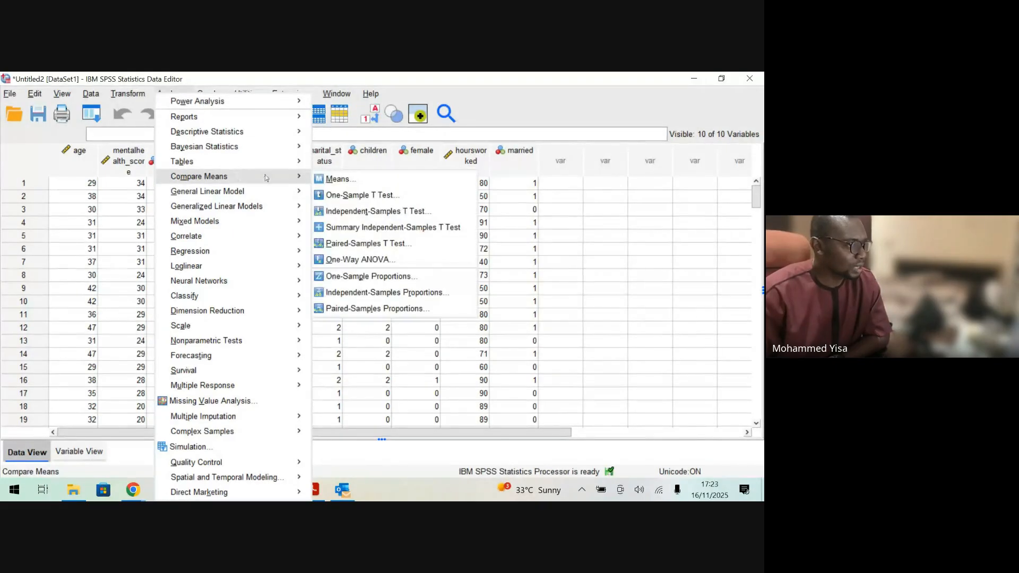
click(350, 195)
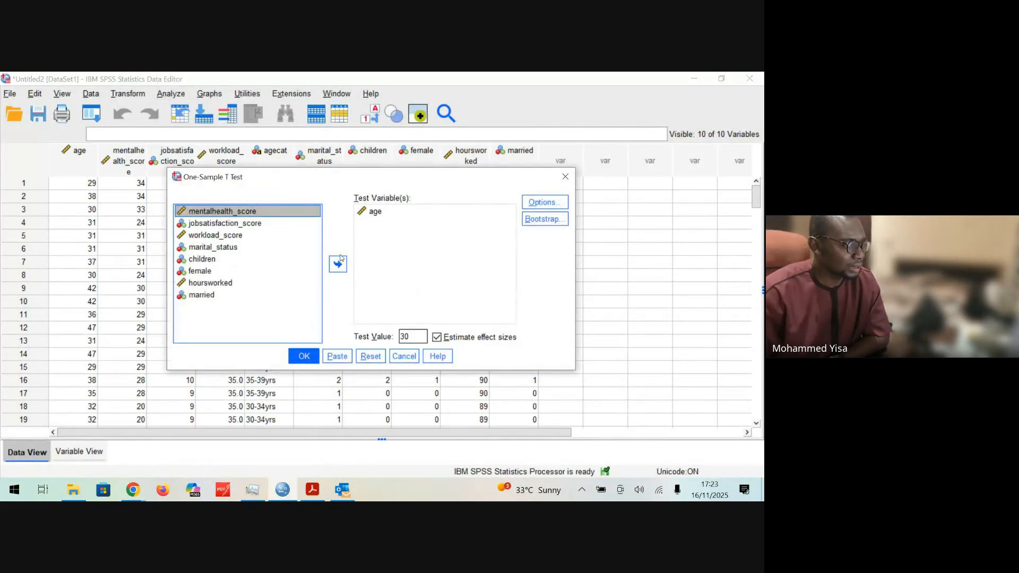
click(304, 356)
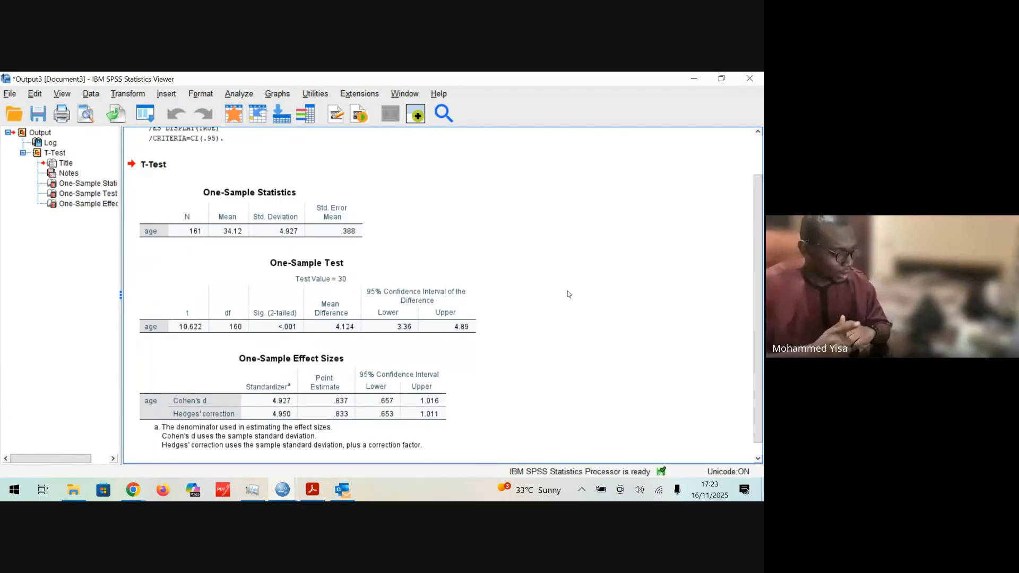
Step: Select the One-Sample Test table and examine the lower and upper limits of the 95% confidence interval of the difference
click(403, 295)
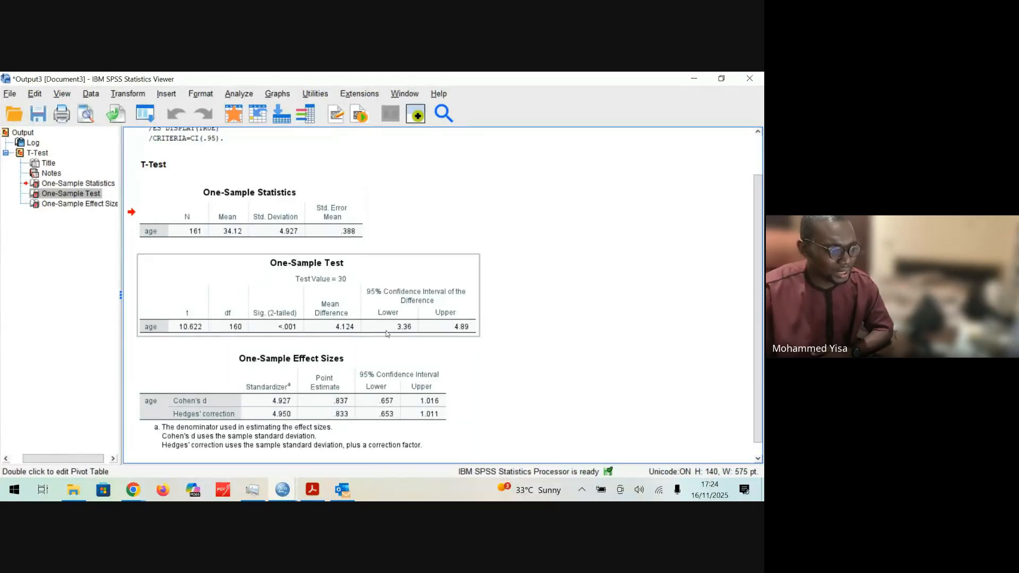
drag(391, 326, 413, 332)
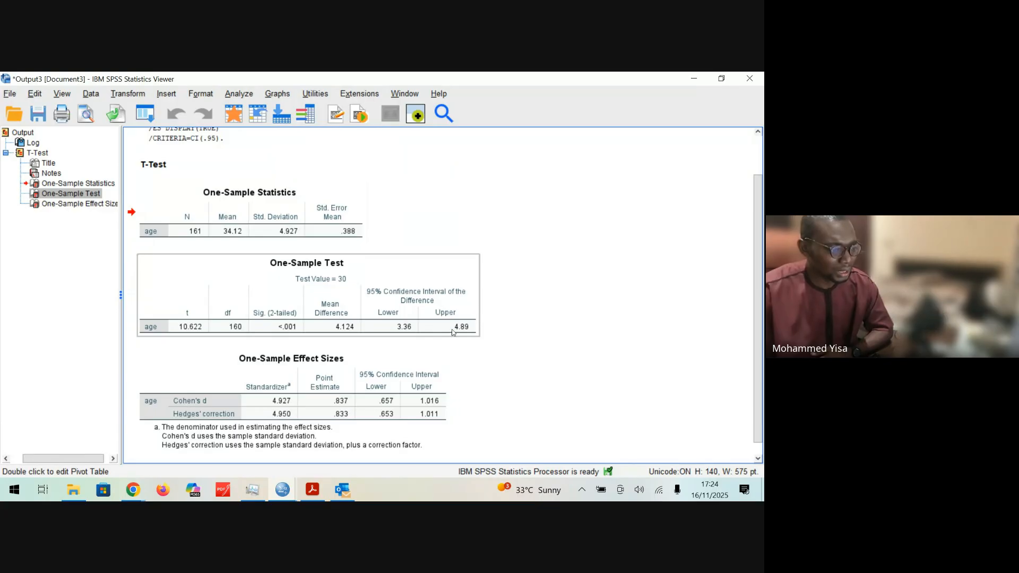
drag(444, 340, 512, 306)
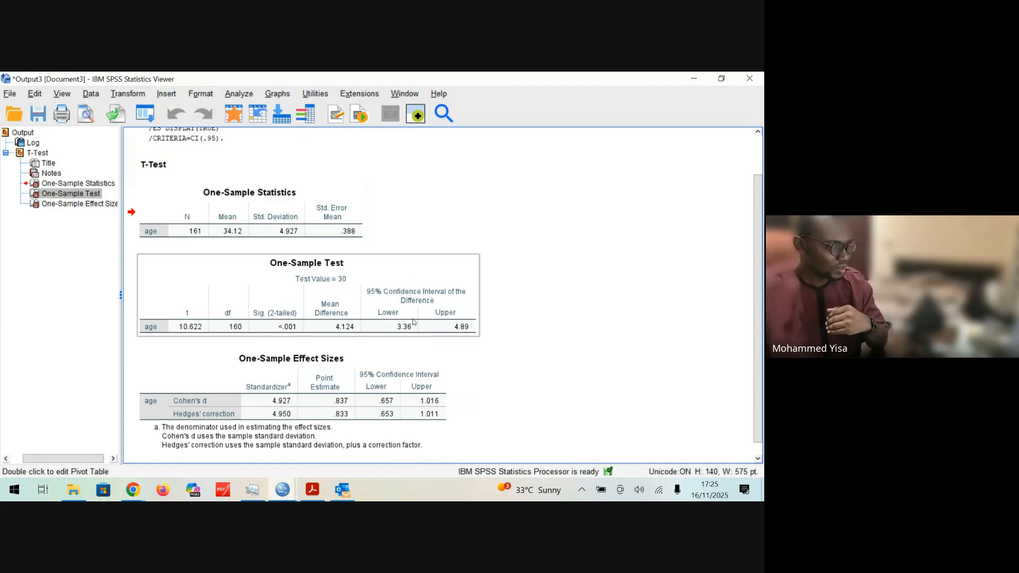
click(447, 337)
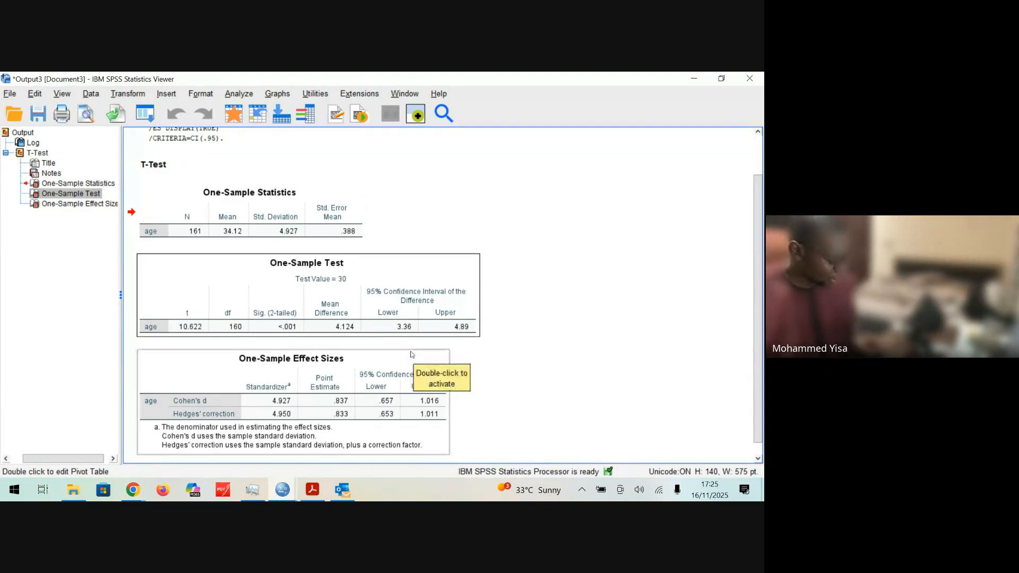
Step: Find Paint on the computer and switch to Paint 3D with a blank canvas
key(super)
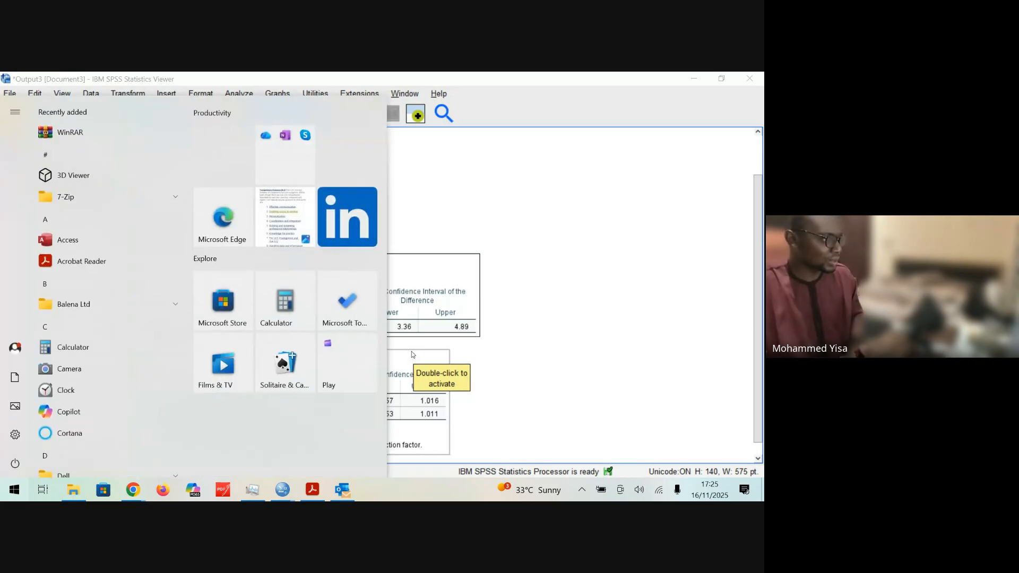
text(ske)
key(BackSpace)
key(BackSpace)
key(BackSpace)
text(paint)
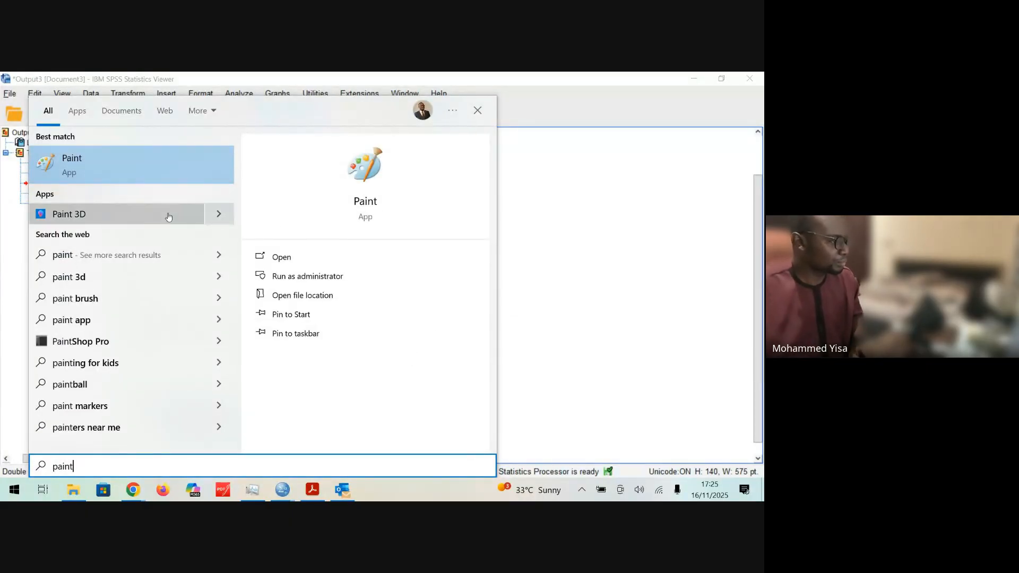
click(166, 183)
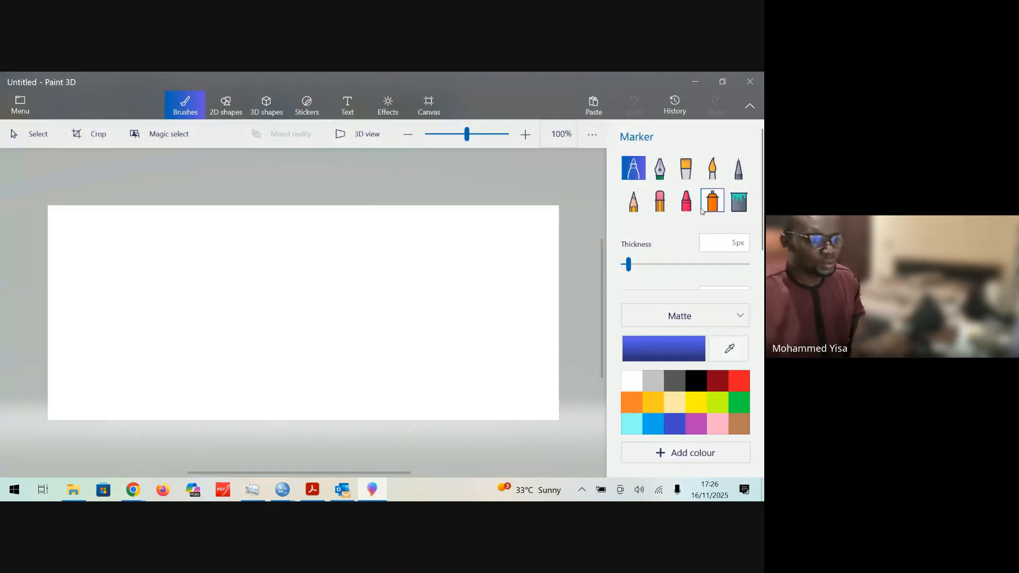
Step: Draw a blue horizontal number line across the canvas with the marker, adding vertical ticks and handwritten labels 0, 3, 4 and 5
mouse_move(142, 332)
mouse_down()
mouse_move(428, 337)
mouse_move(502, 326)
mouse_up()
drag(304, 319, 300, 367)
mouse_move(341, 328)
mouse_down()
mouse_move(343, 354)
mouse_move(317, 352)
mouse_move(345, 366)
mouse_move(340, 372)
mouse_up()
drag(371, 329, 377, 374)
drag(402, 332, 395, 386)
mouse_move(244, 317)
mouse_down()
mouse_move(246, 371)
mouse_move(251, 363)
mouse_up()
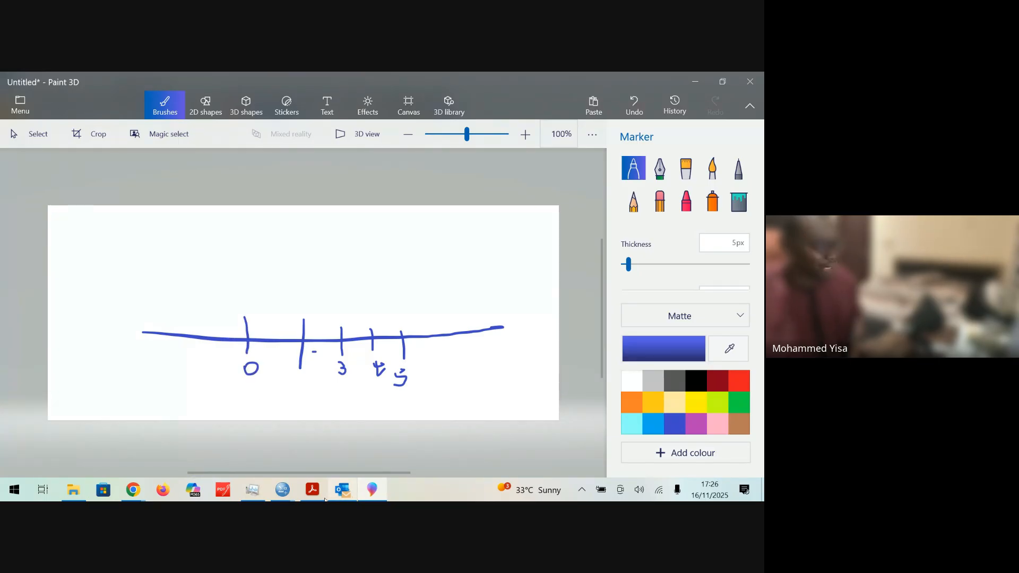
Step: Switch to the SPSS output to check the confidence interval limits in the One-Sample Test table, and return to Paint 3D
mouse_move(295, 494)
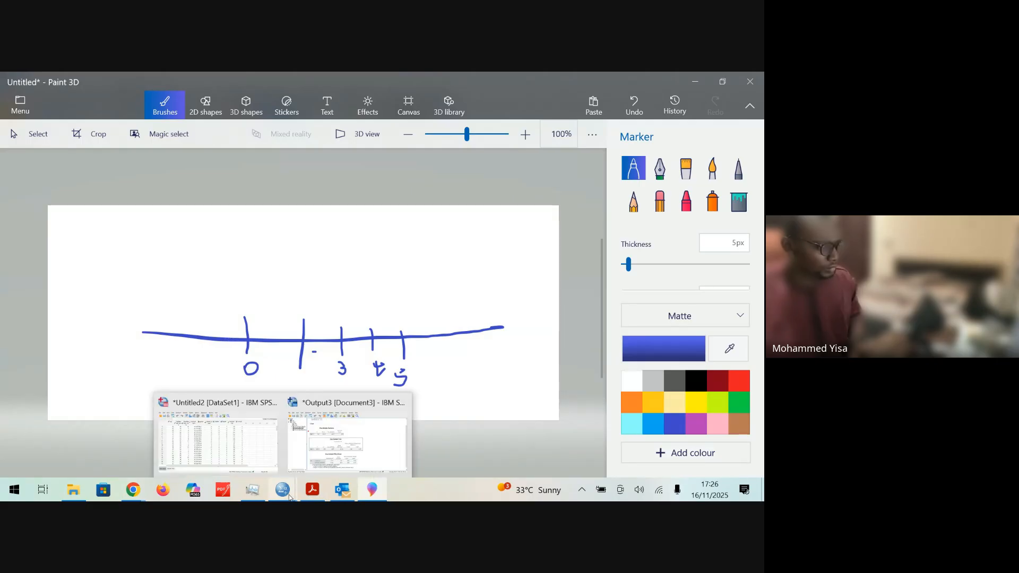
click(348, 441)
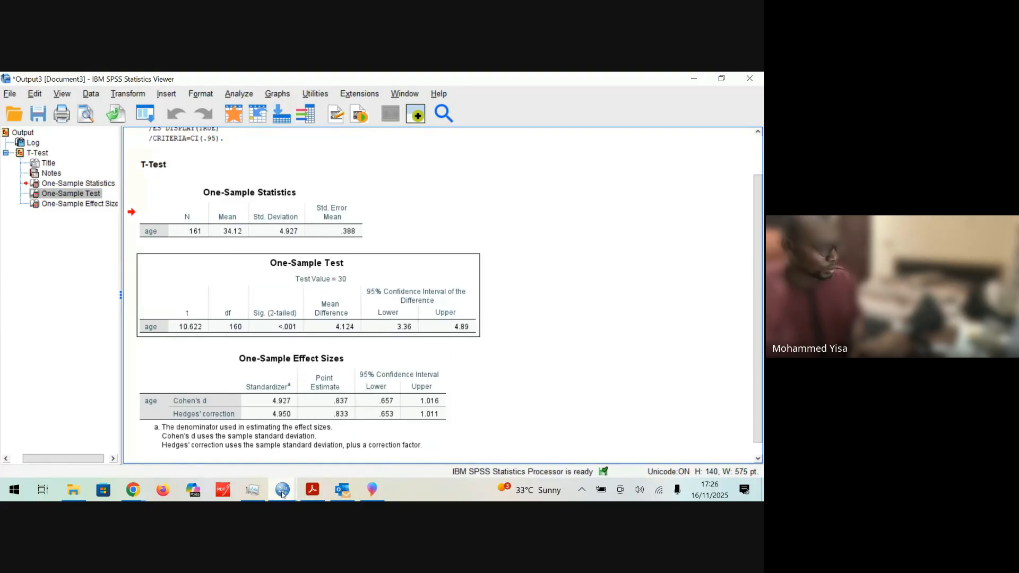
click(372, 489)
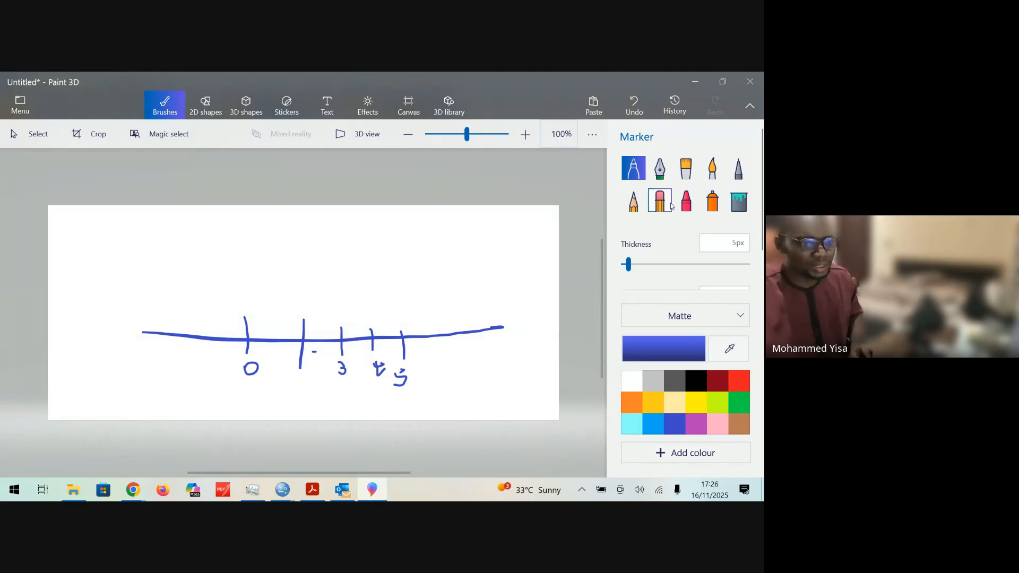
Step: Draw a red bracket above the number line from just past 3 to just below 5 and label it CI
click(739, 380)
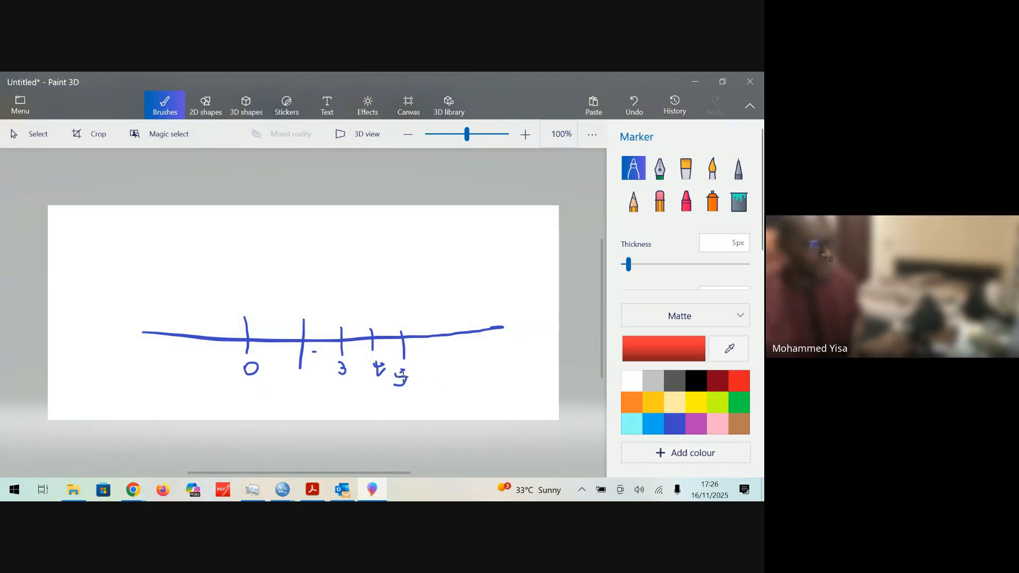
drag(355, 344, 350, 254)
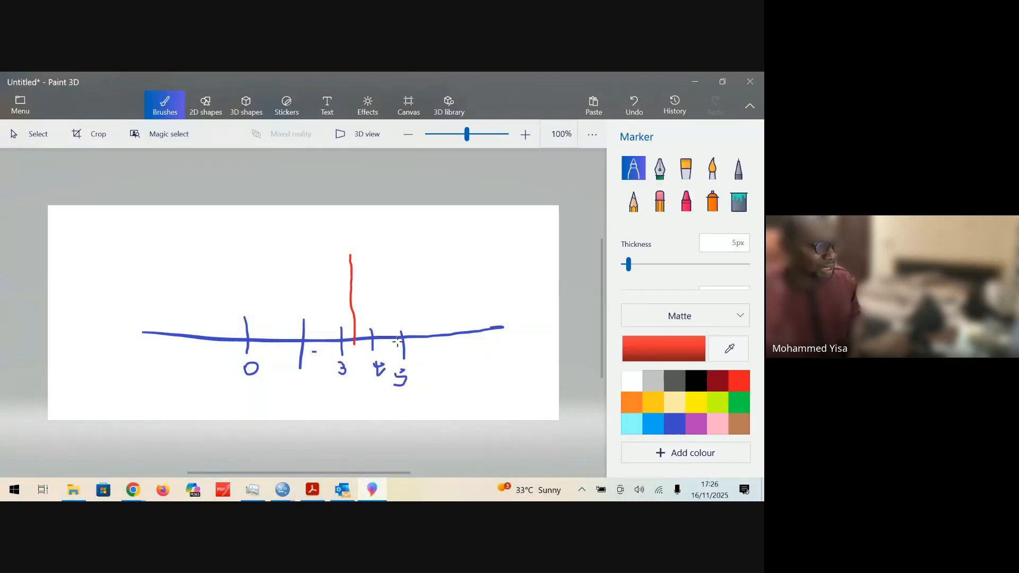
mouse_move(397, 343)
mouse_down()
mouse_move(392, 255)
mouse_move(357, 272)
mouse_move(395, 273)
mouse_up()
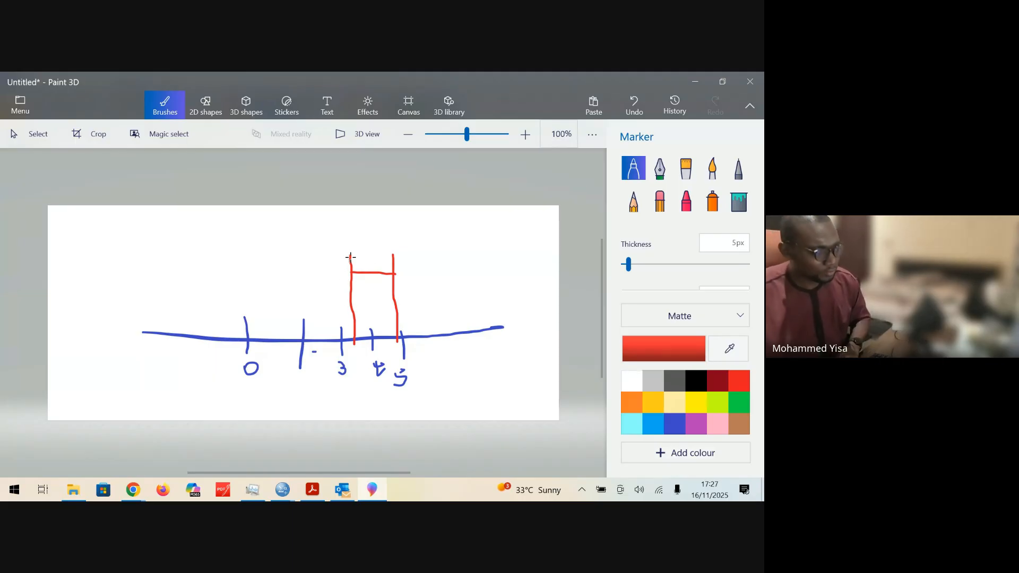
drag(370, 236, 373, 247)
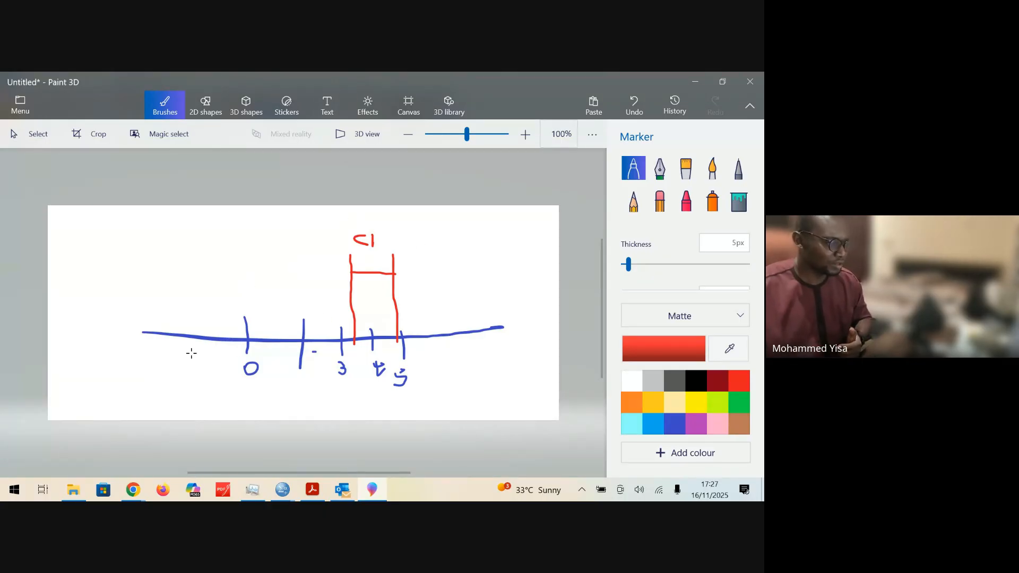
Step: Sketch a second red interval below the number line spanning 0, plus a separate slanted red stroke beyond 5
drag(192, 355, 192, 425)
drag(279, 376, 279, 414)
drag(465, 371, 452, 407)
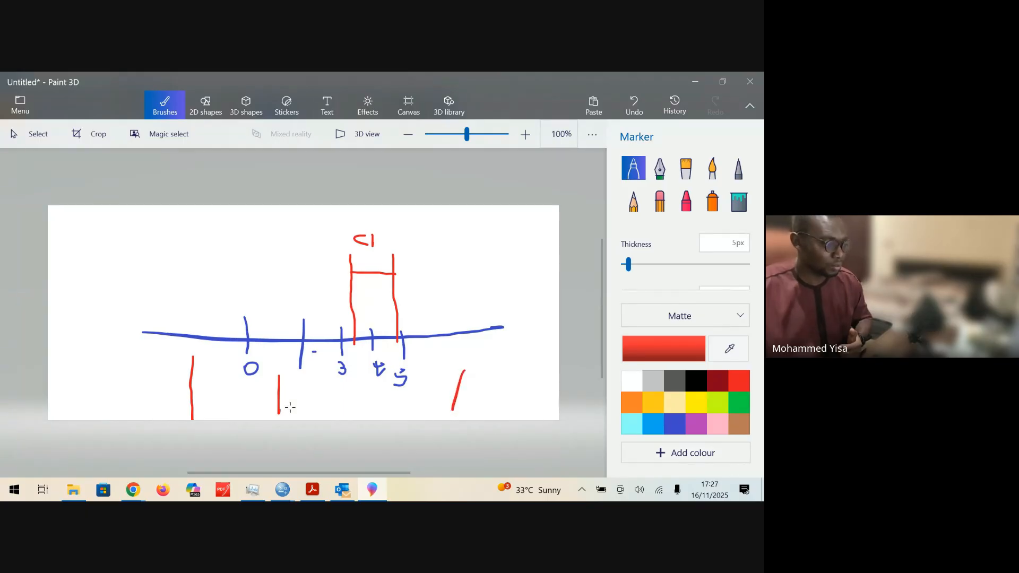
drag(279, 398, 192, 397)
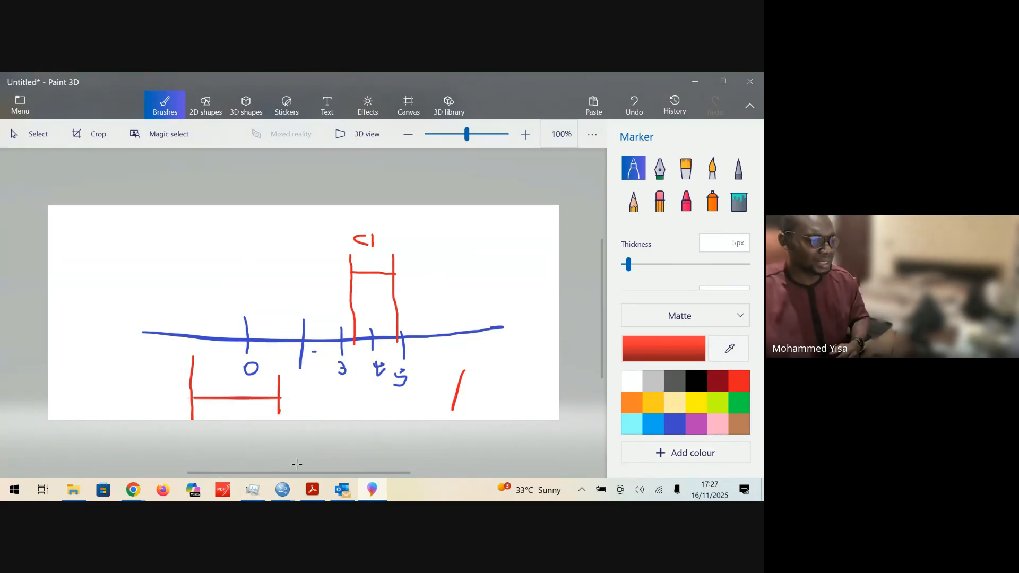
Step: Minimise Paint 3D and the SPSS output, switch to SPSS Lab 2.pdf in Acrobat, and clear the "30 years" text selection
click(695, 84)
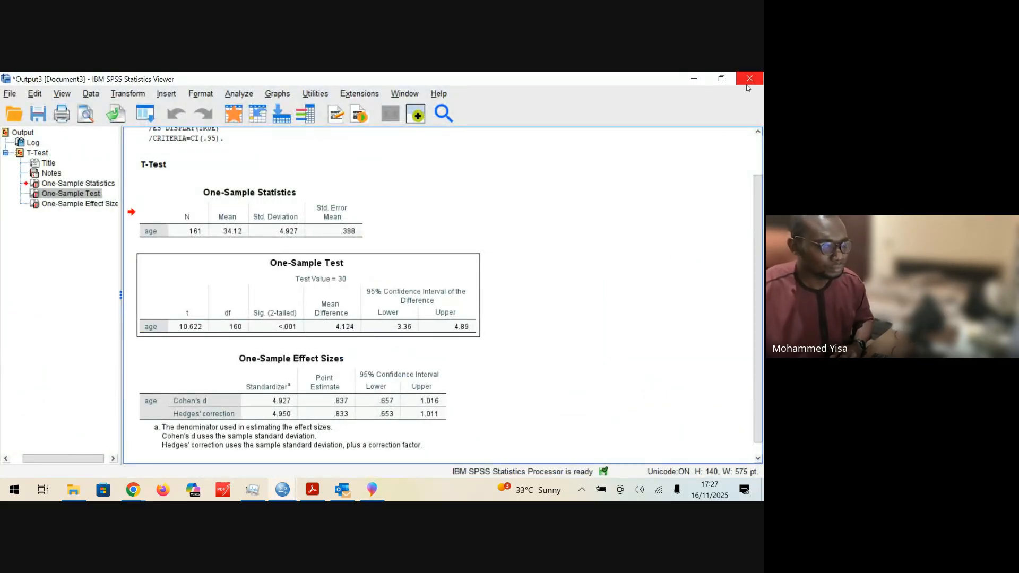
click(695, 80)
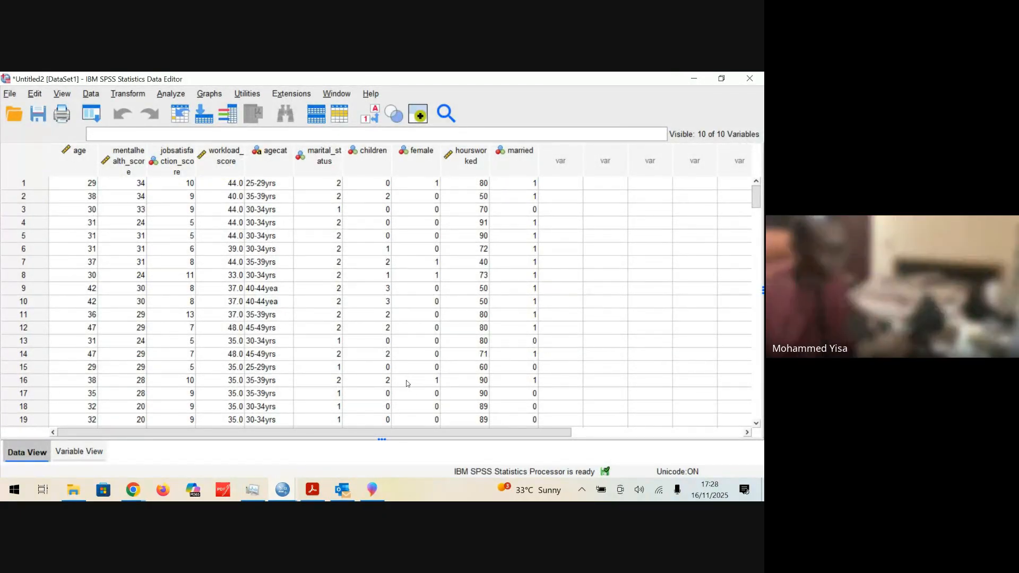
key(alt+Tab)
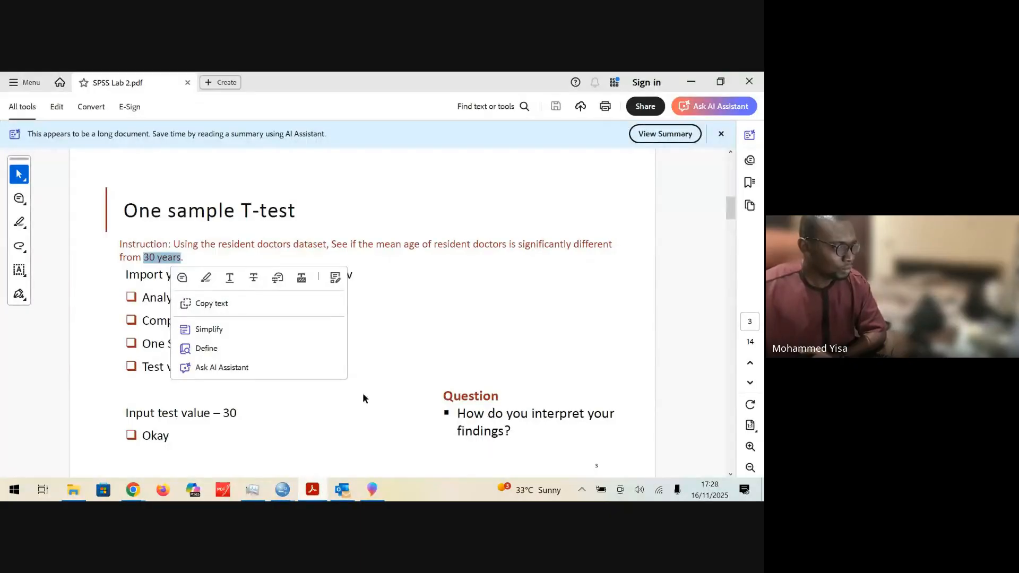
click(412, 333)
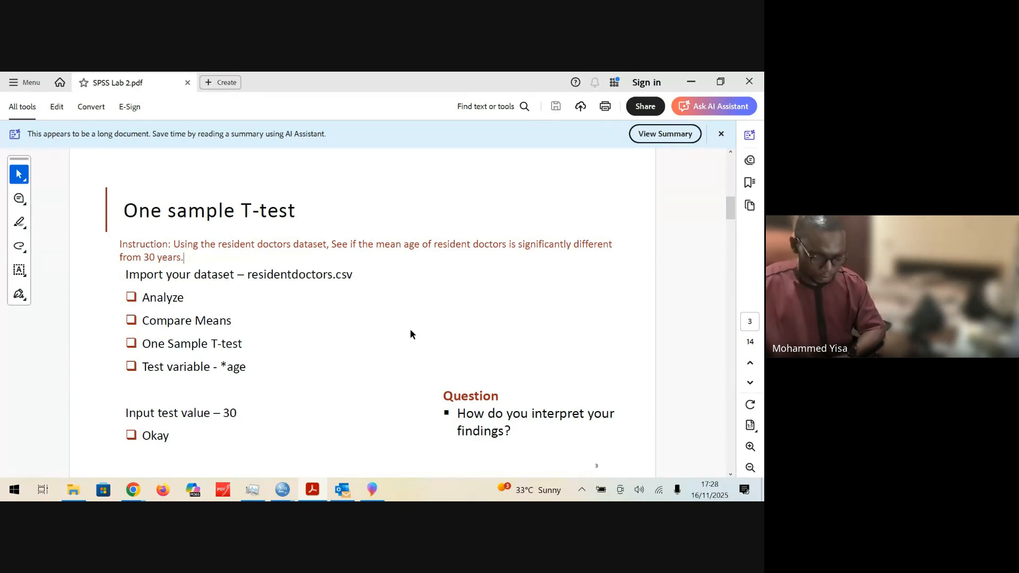
Step: Advance SPSS Lab 2.pdf to the one-sample T-test results on page 4 and dismiss the offer to add text
key(Right)
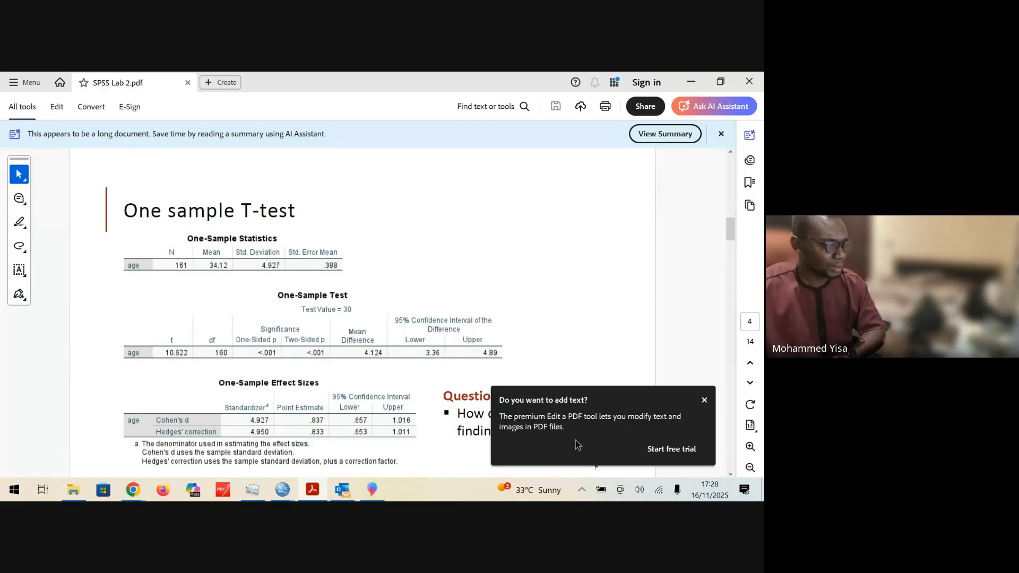
click(705, 400)
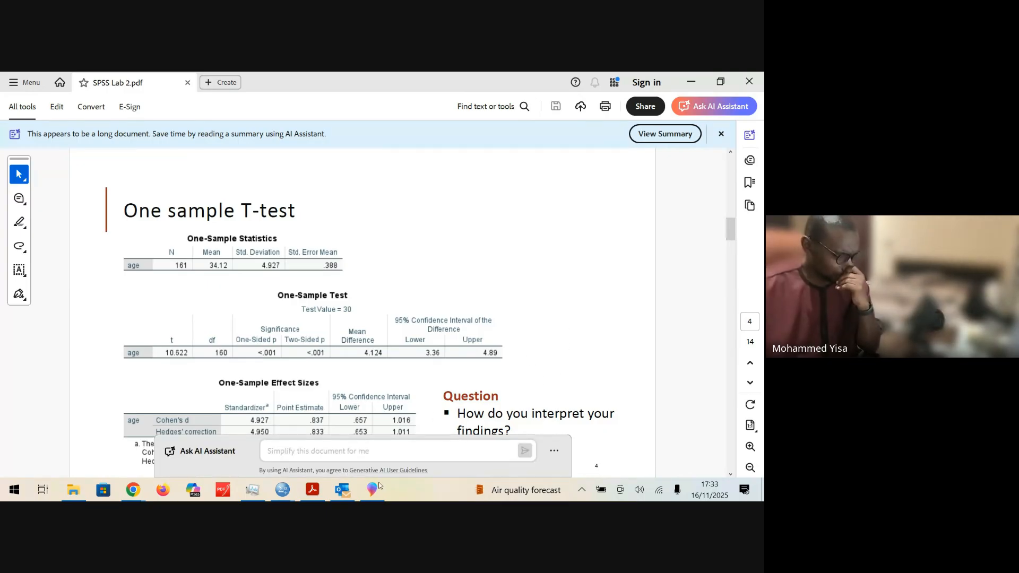
Step: Switch to the SPSS output to view the T-Test tables, and return to SPSS Lab 2.pdf
mouse_move(282, 493)
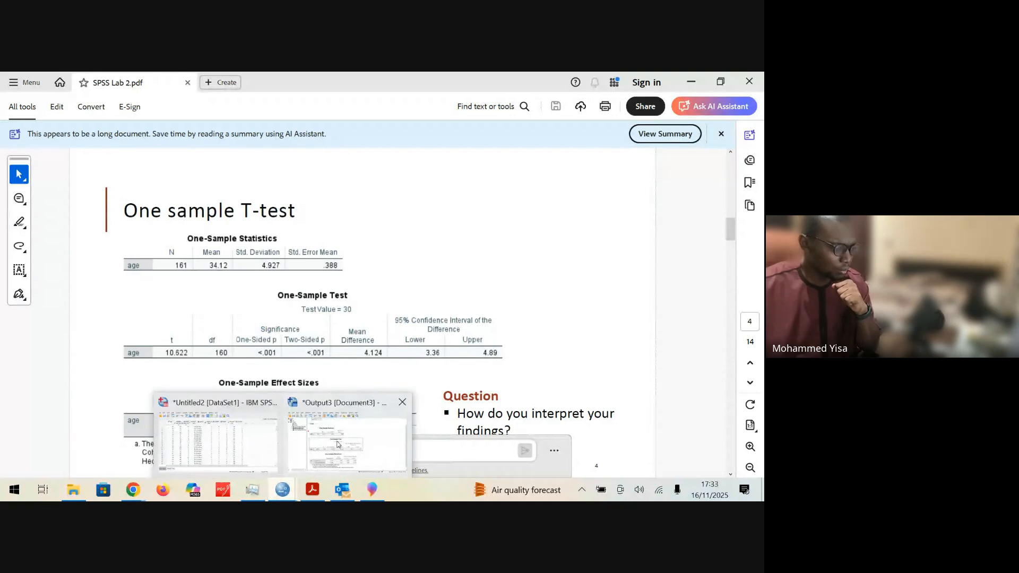
click(339, 446)
click(612, 361)
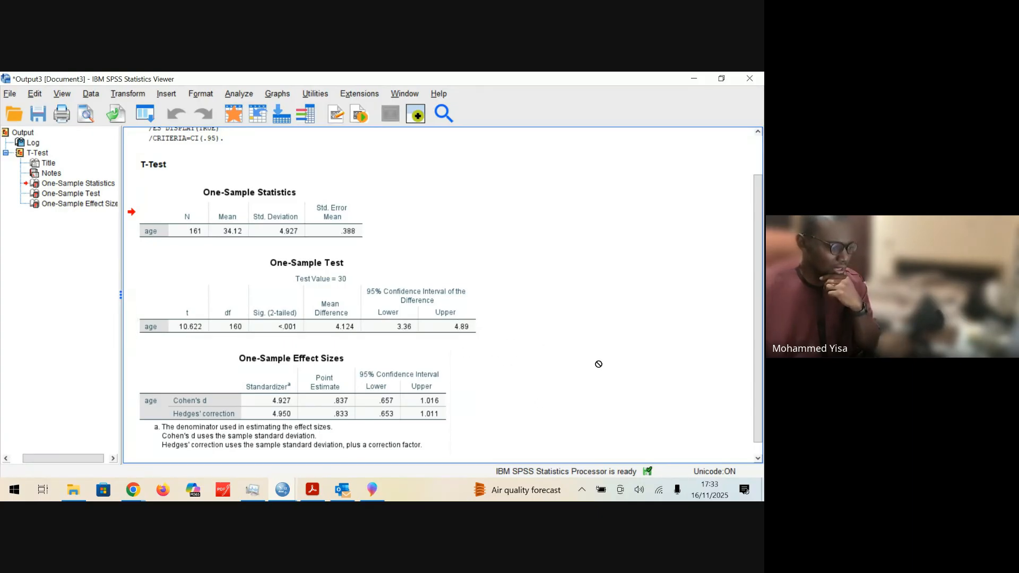
click(326, 494)
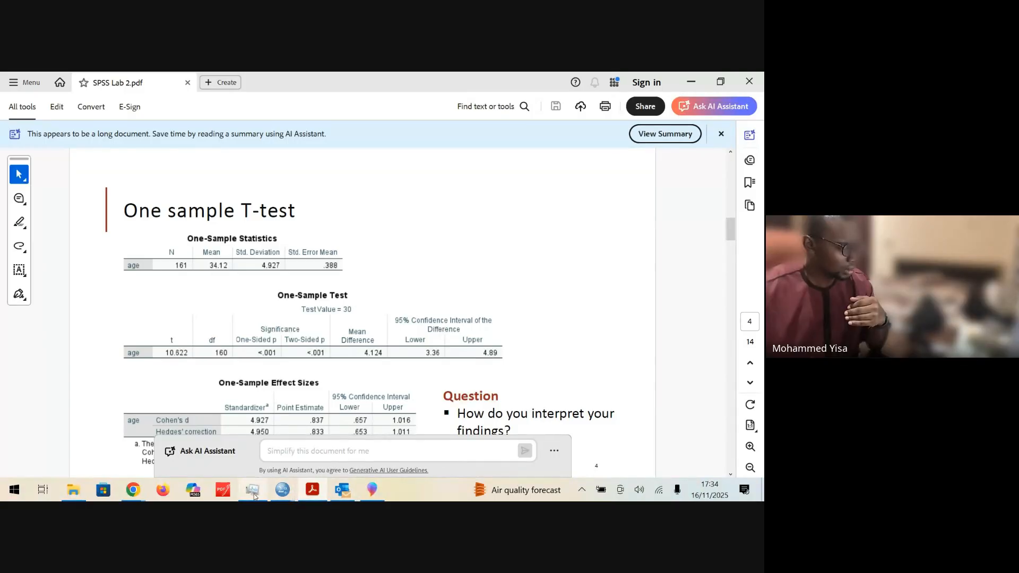
Step: Switch to the Google Meet call in Chrome, show the shared screen anyway, and return to SPSS Lab 2.pdf
mouse_move(133, 494)
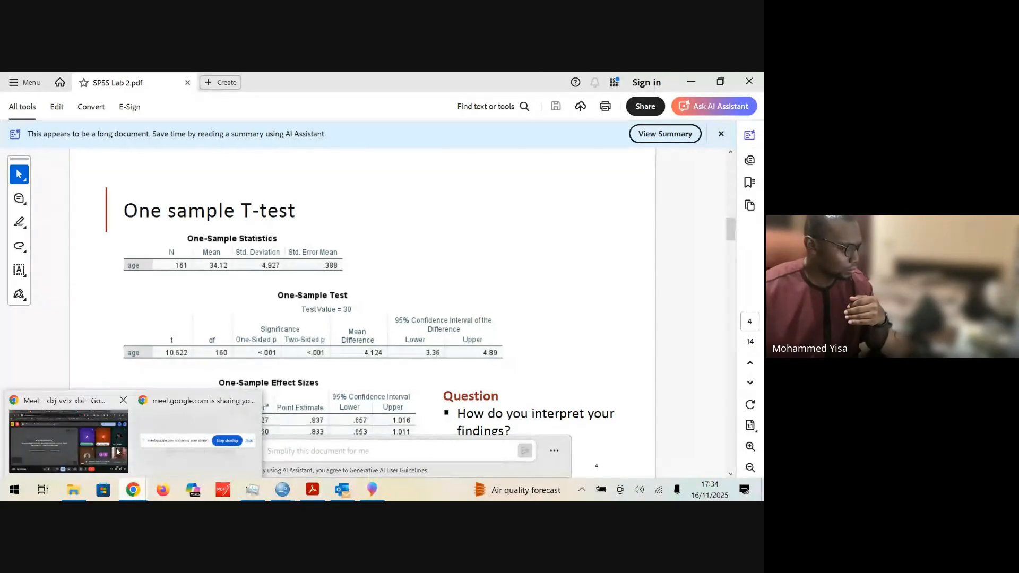
click(117, 452)
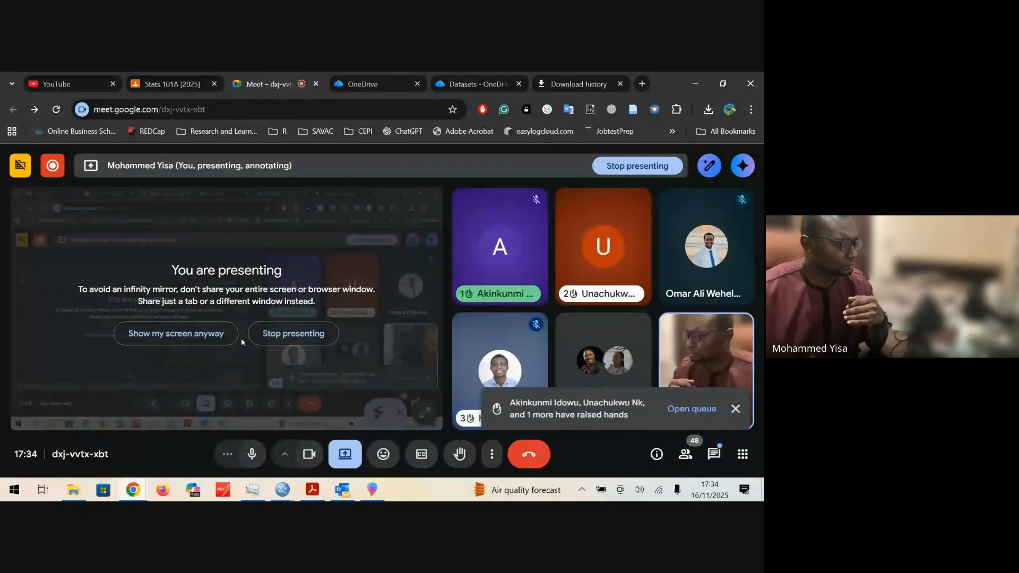
click(209, 332)
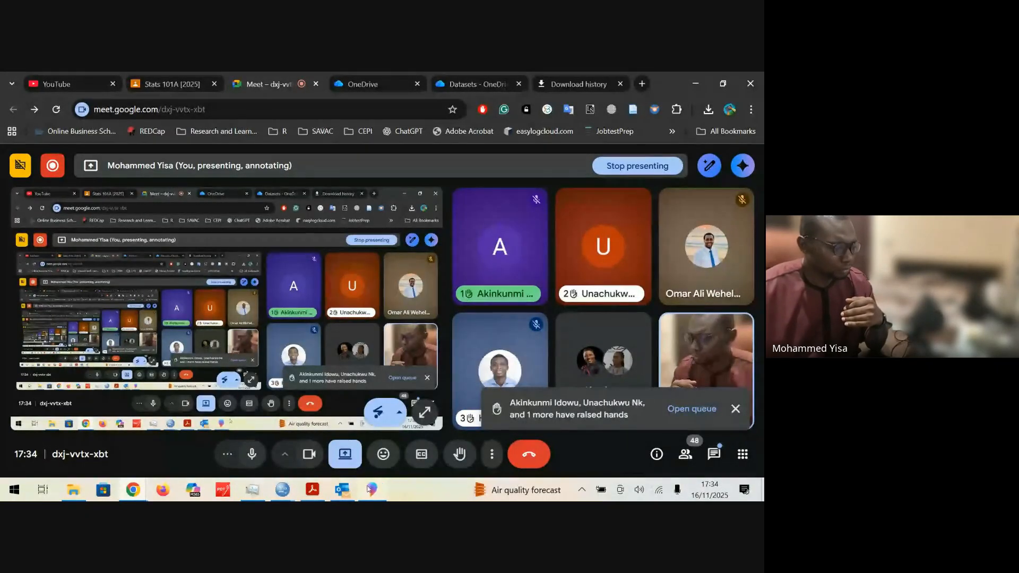
click(312, 496)
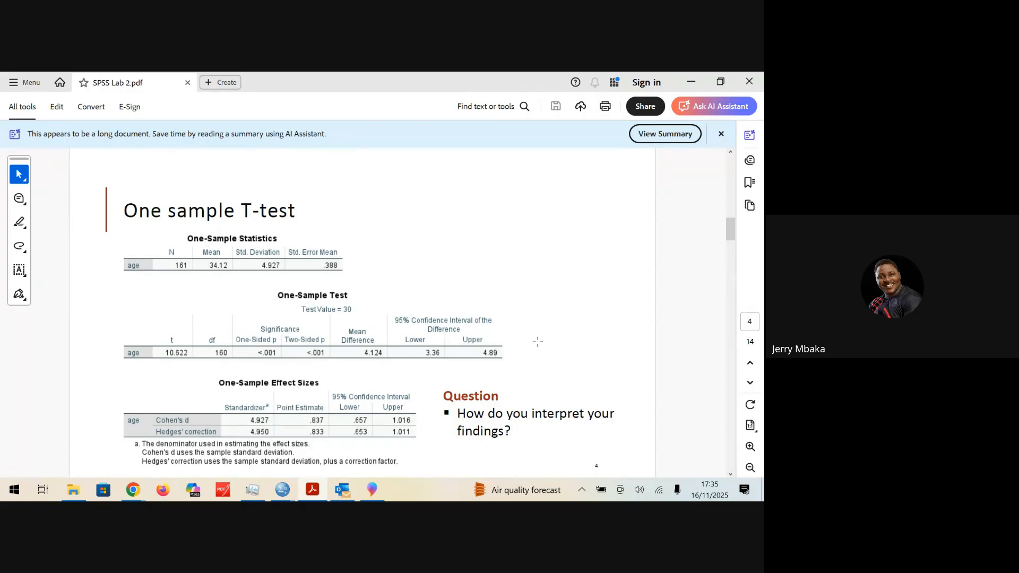
Step: Move from the one-sample results to the Paired Samples T-test instructions on page 5 of the PDF
scroll(538, 342, down, 1)
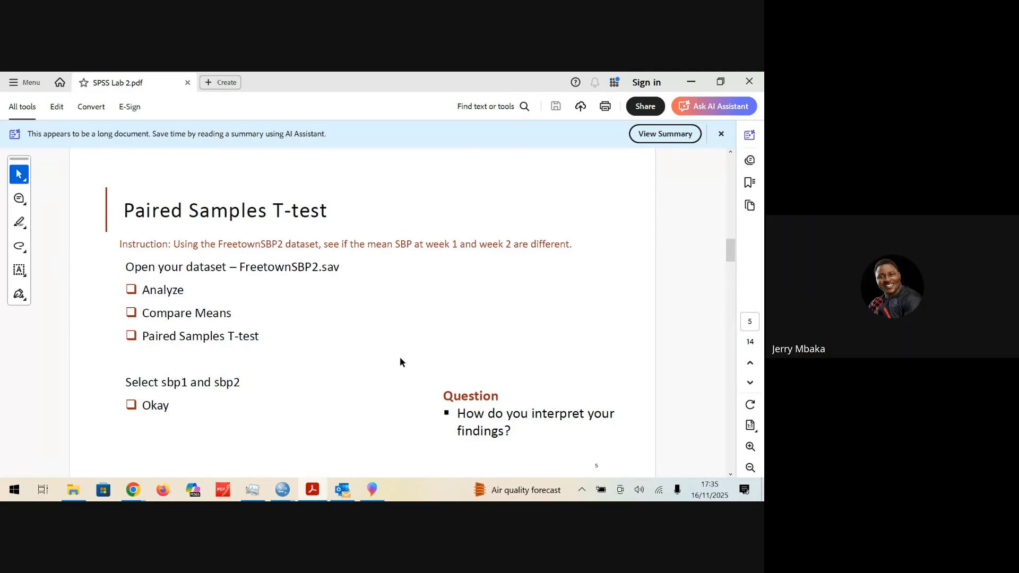
scroll(399, 362, up, 1)
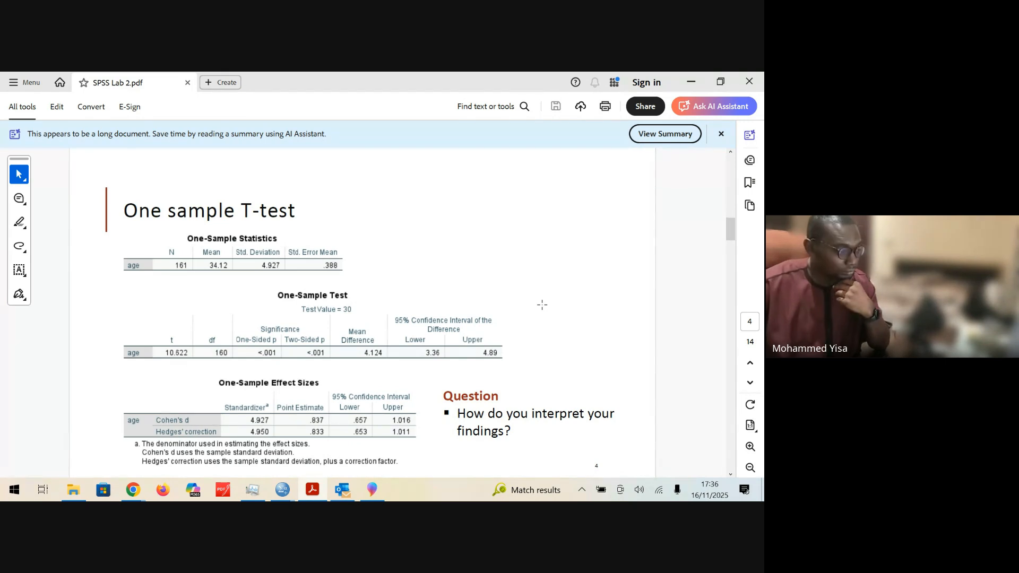
scroll(541, 304, down, 3)
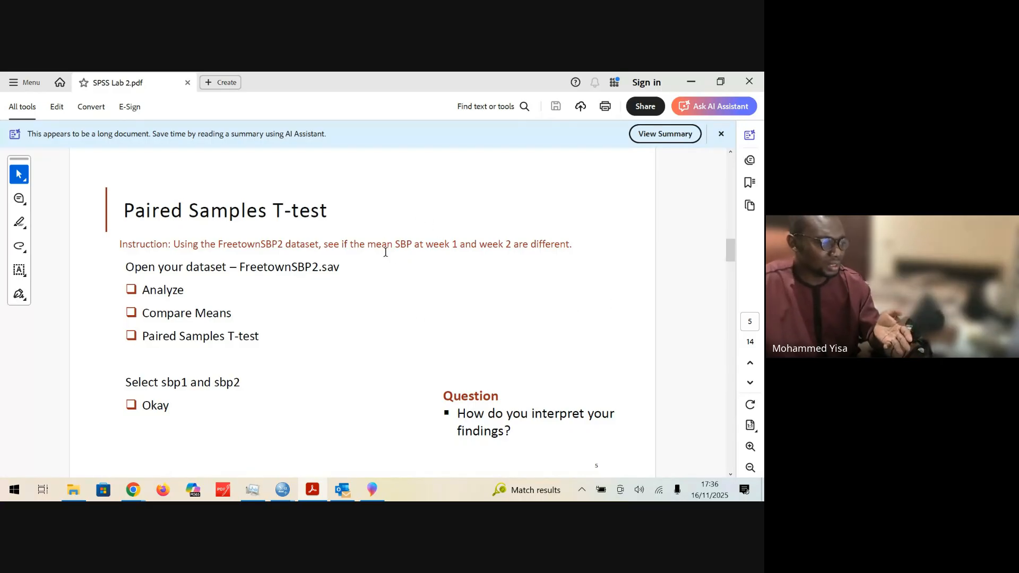
Step: Point out "SBP at week 1" and "week 2" in the instruction by selecting each, and clear the selection
mouse_move(396, 245)
mouse_down()
mouse_move(513, 244)
mouse_move(396, 246)
mouse_up()
click(393, 266)
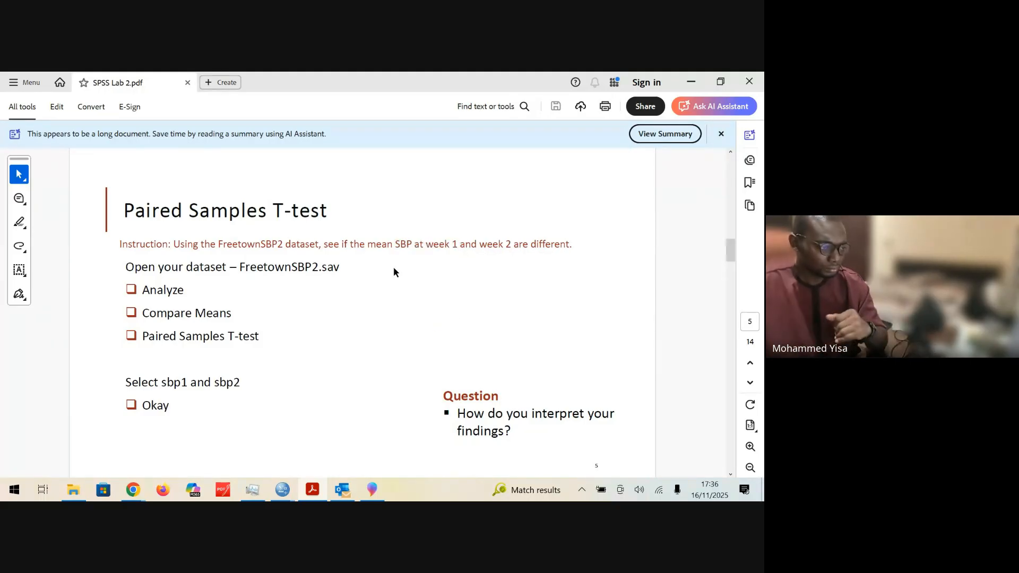
drag(460, 245, 396, 245)
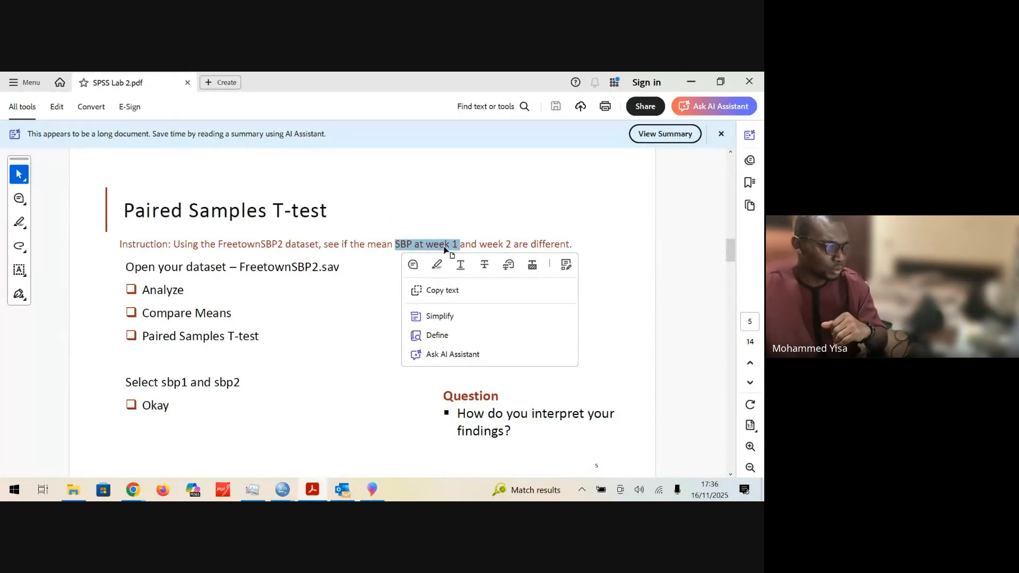
drag(480, 245, 511, 245)
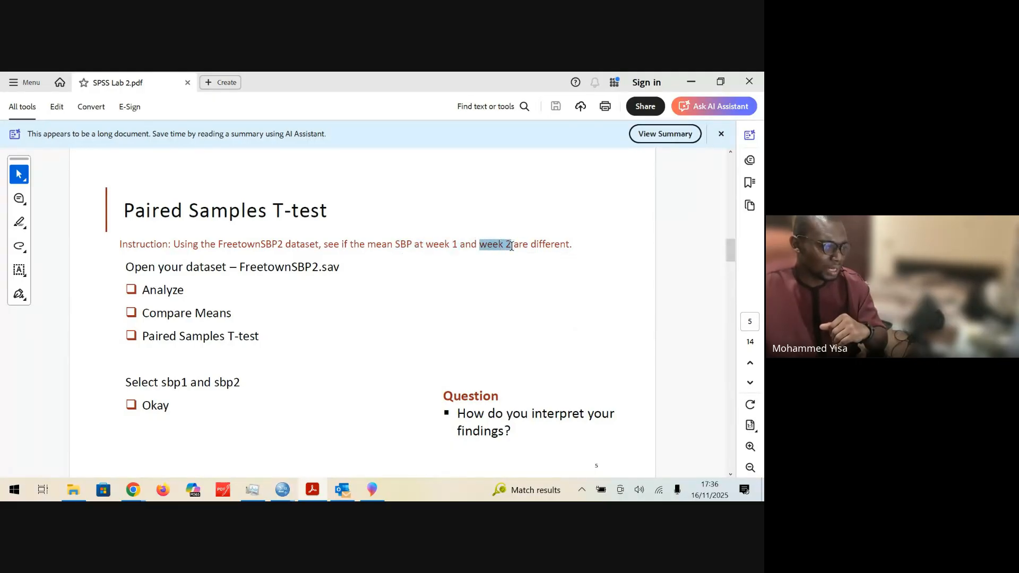
click(408, 268)
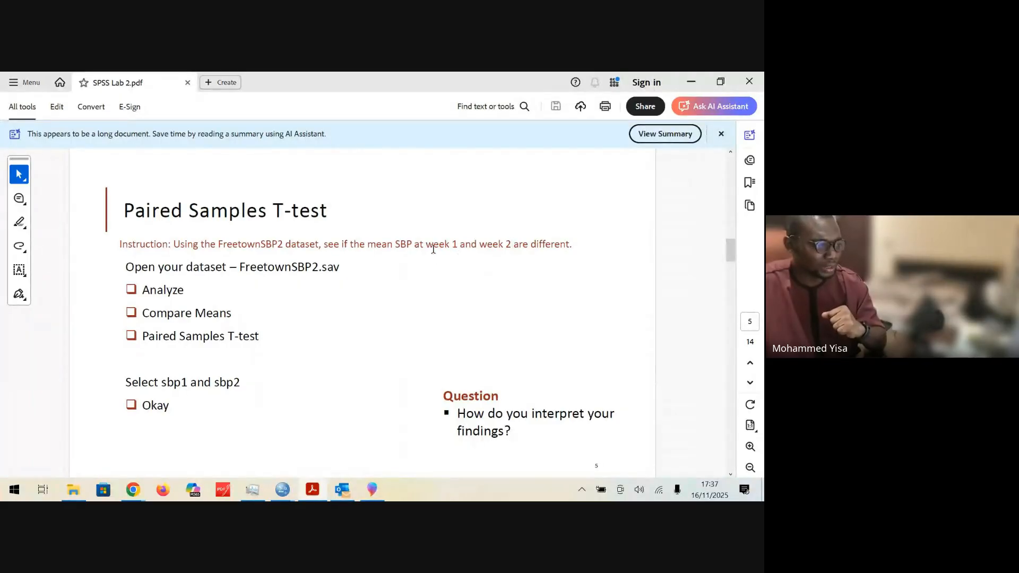
Step: Emphasise the comparison "week 1 and week 2" in the paired test instruction by selecting it, and deselect the text
drag(416, 245, 505, 245)
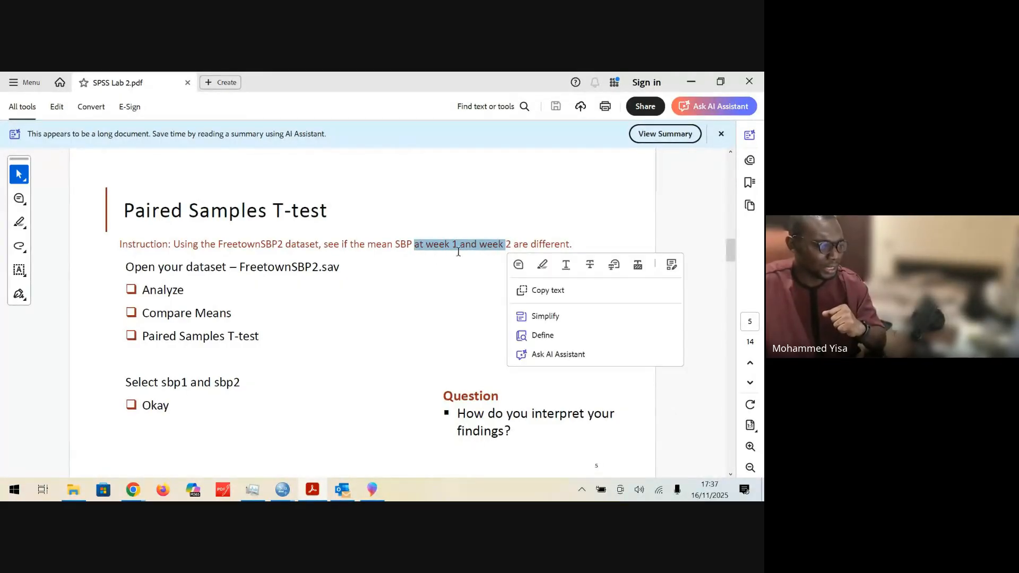
click(391, 279)
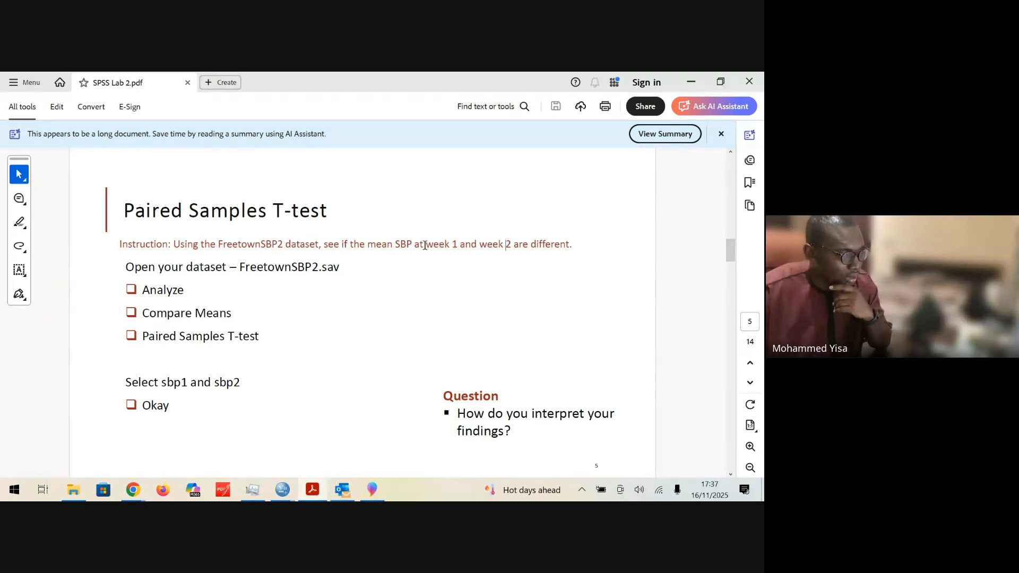
drag(426, 245, 511, 245)
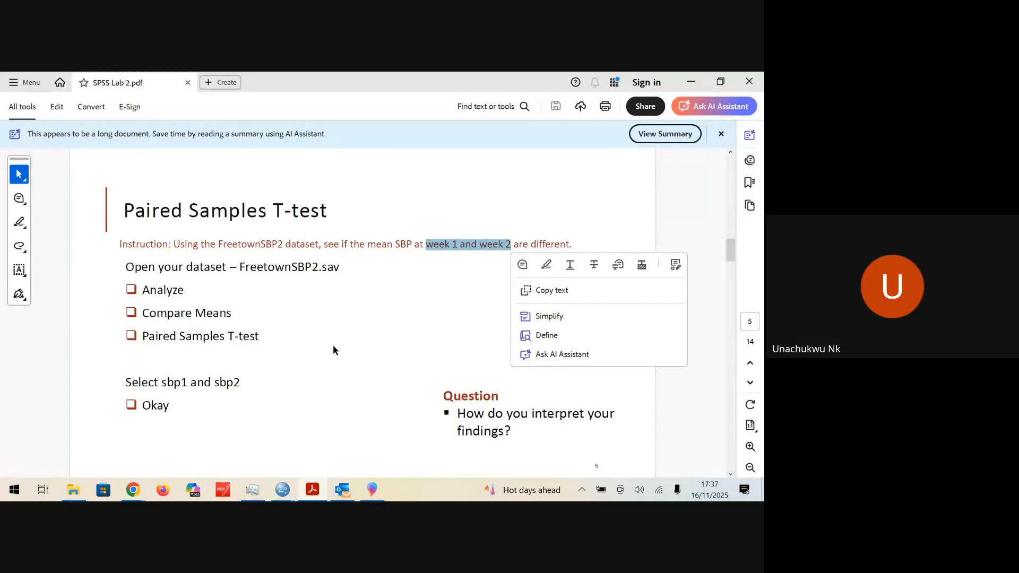
click(414, 312)
drag(511, 245, 449, 247)
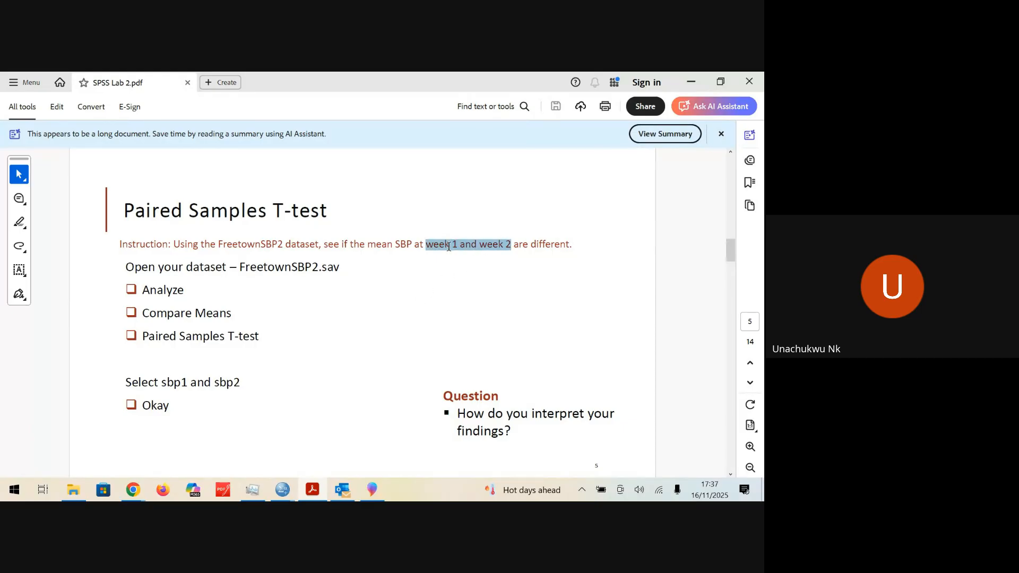
click(419, 283)
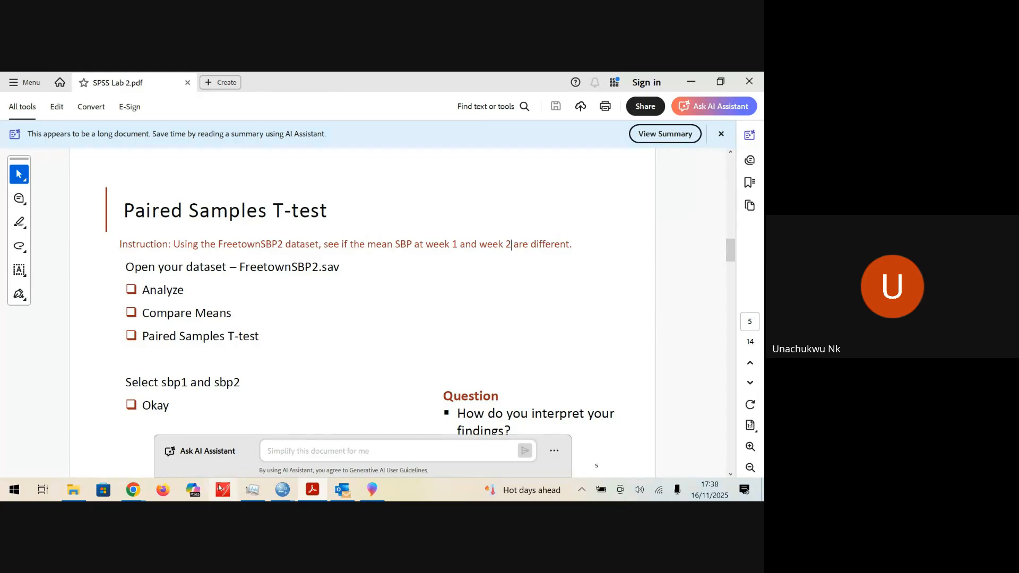
Step: Switch to the Stats 101A [2025] class in Google Classroom and filter its classwork by the Datasets topic
mouse_move(142, 491)
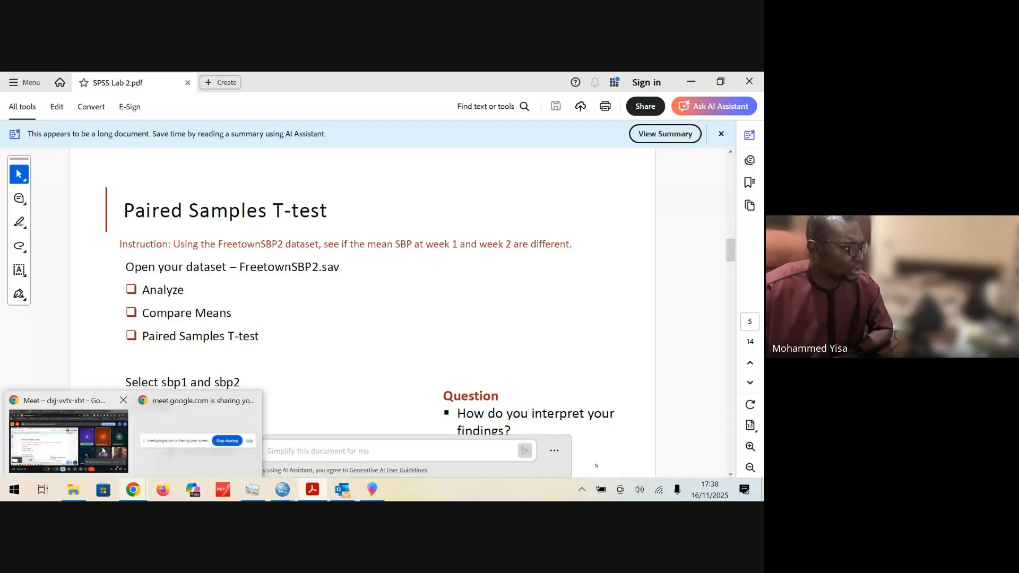
click(86, 442)
click(141, 83)
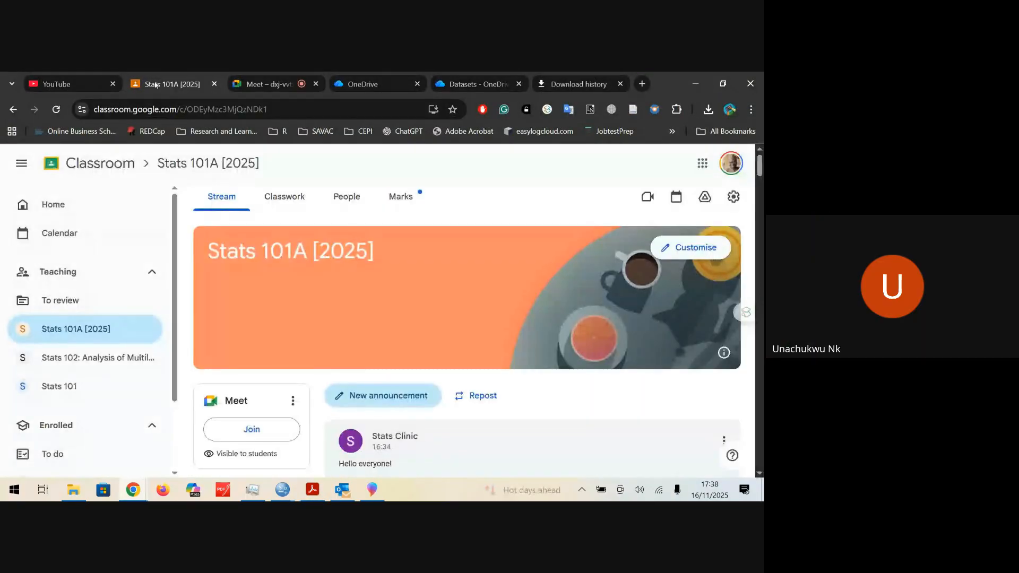
click(283, 202)
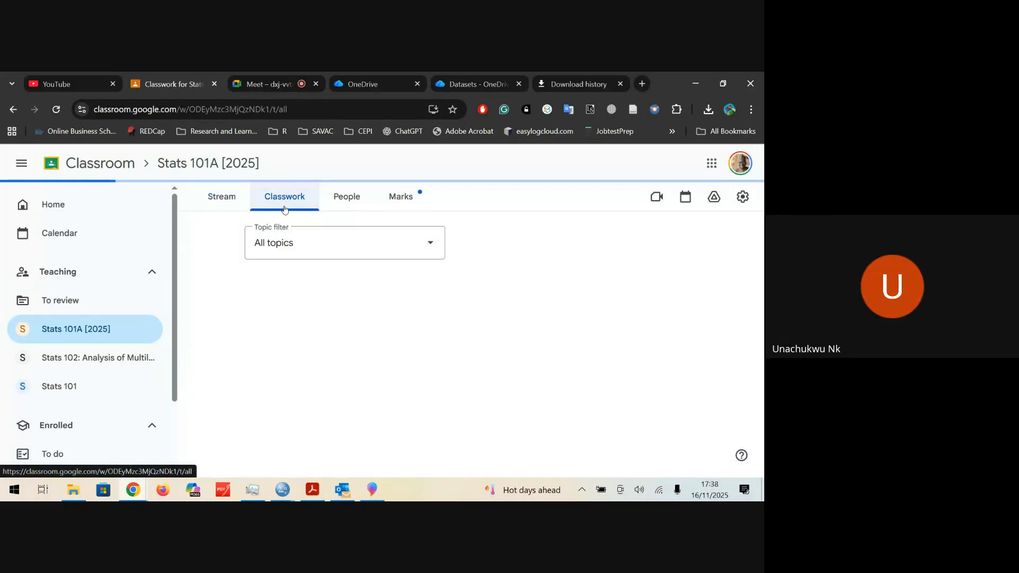
click(389, 279)
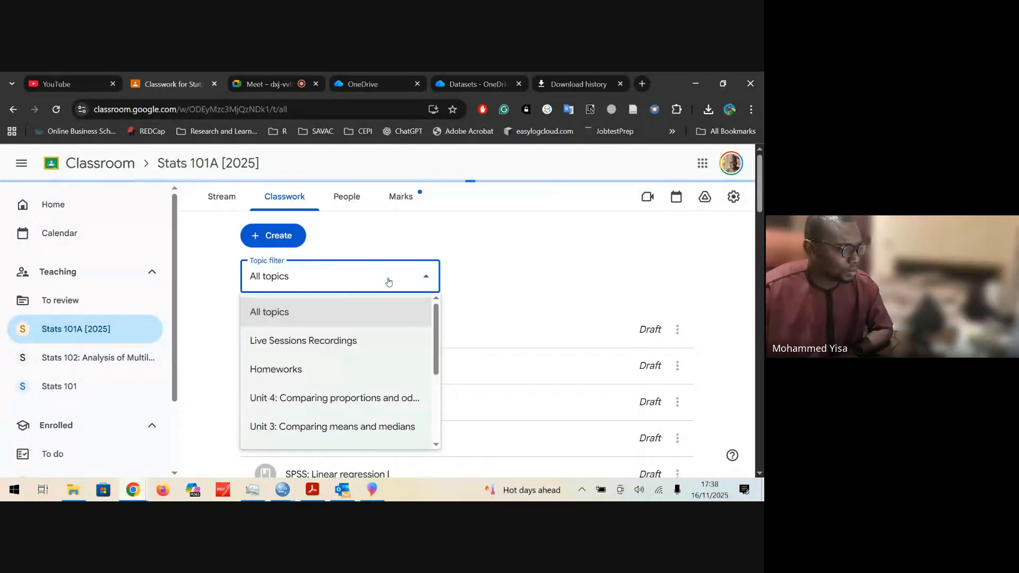
click(372, 258)
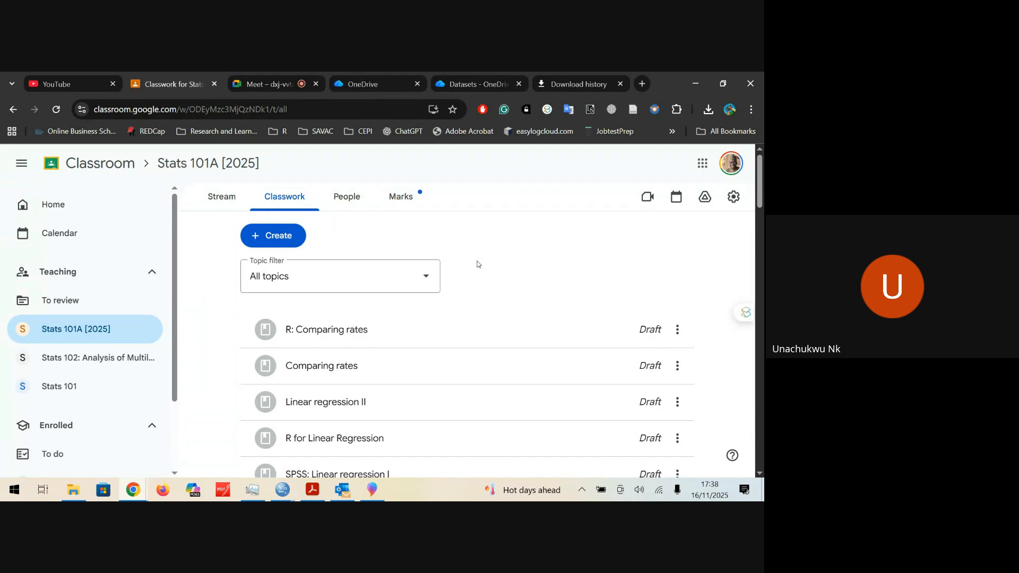
click(416, 280)
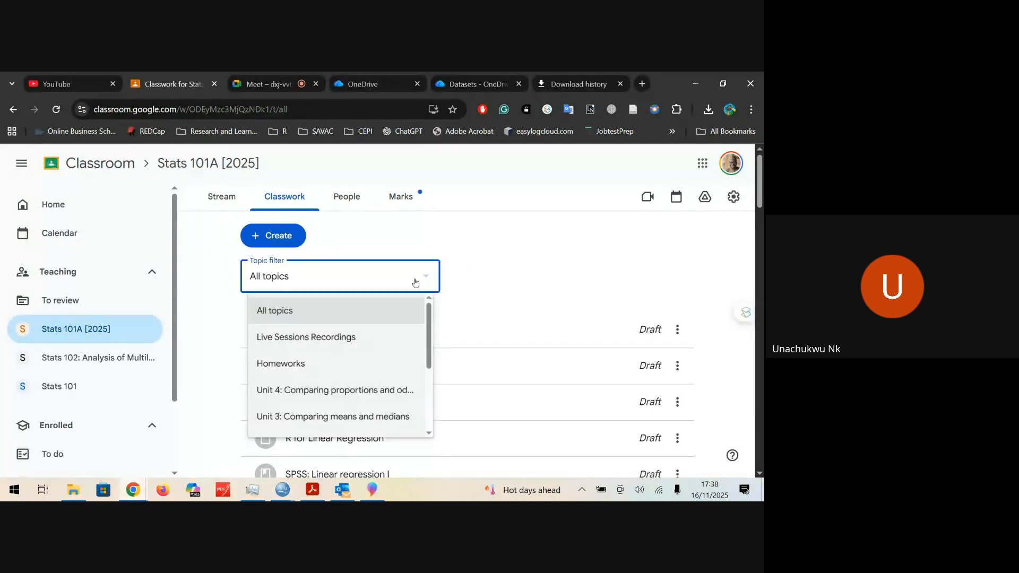
drag(436, 340, 435, 407)
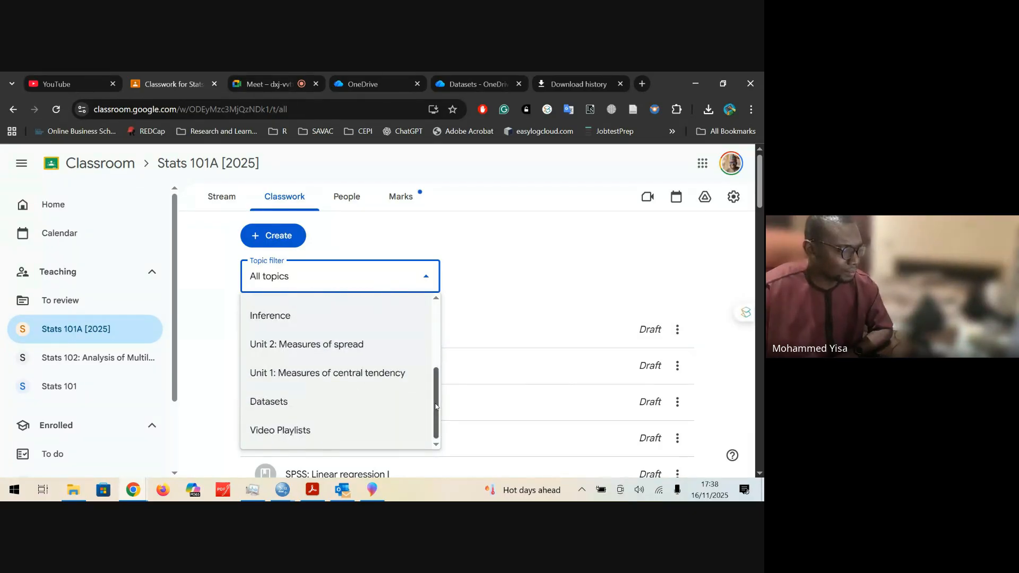
click(404, 397)
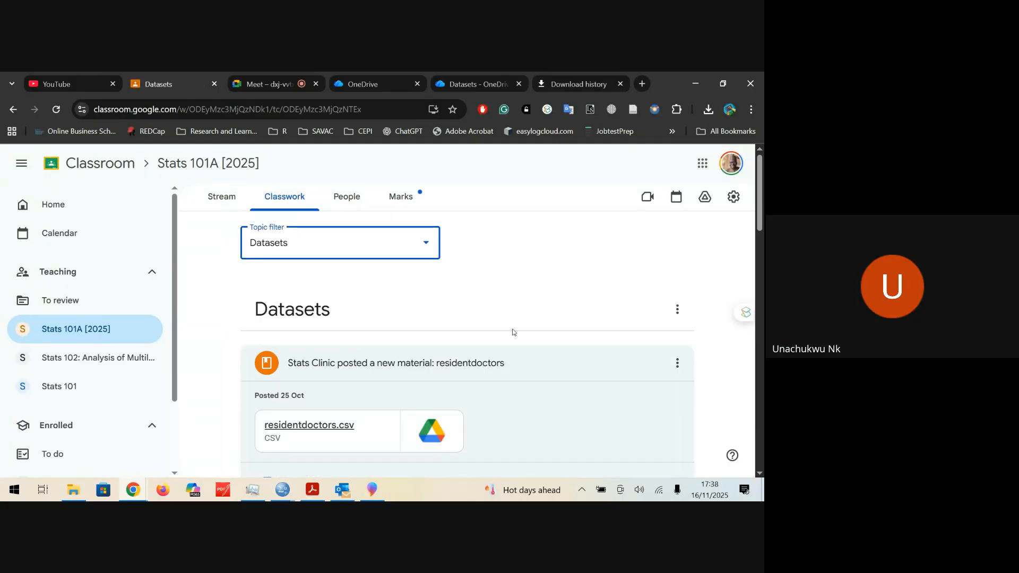
Step: Look through the materials posted under Datasets for the FreetownSBP2 file
scroll(706, 349, down, 5)
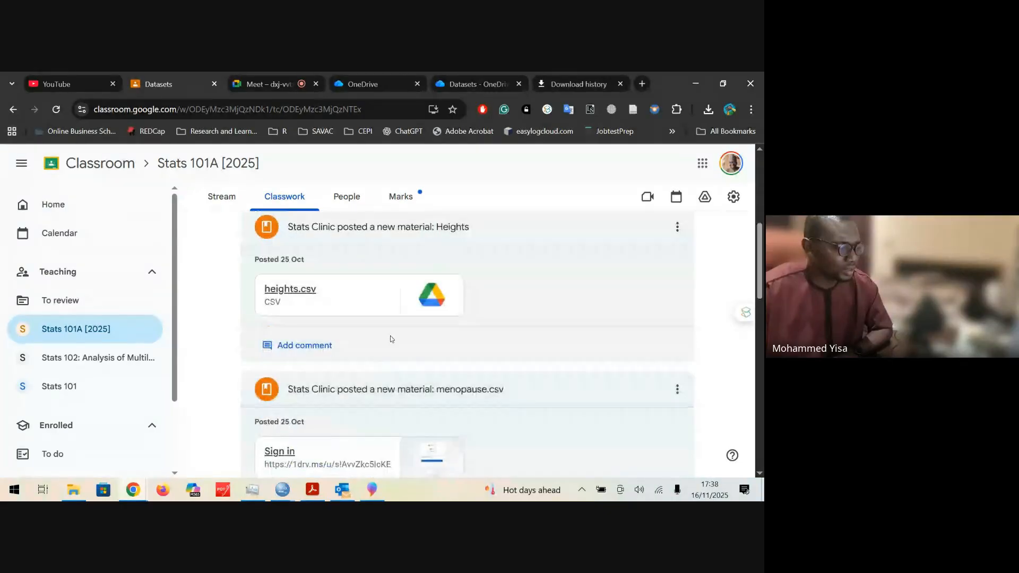
scroll(489, 332, up, 5)
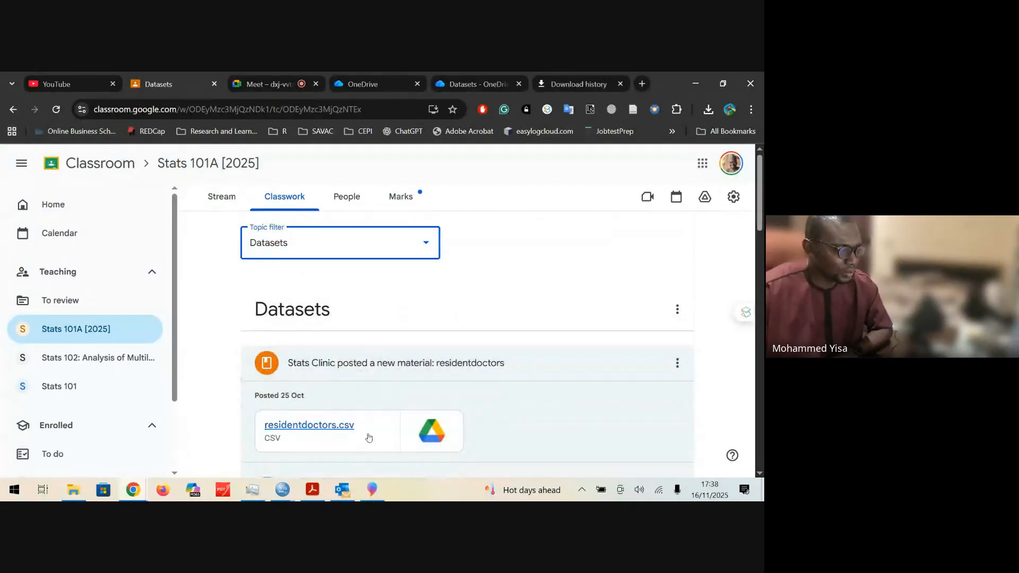
scroll(712, 371, down, 5)
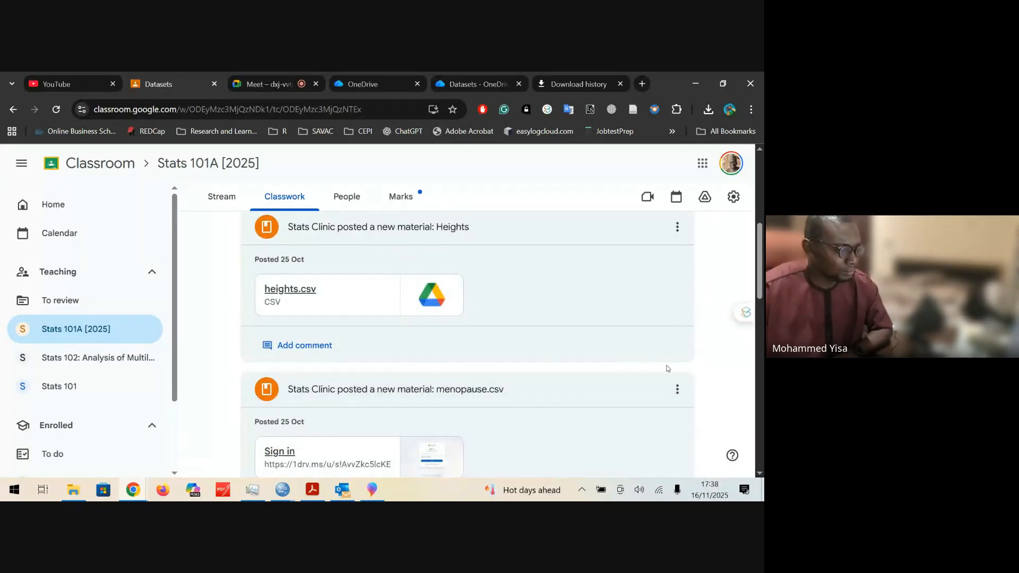
scroll(715, 372, up, 3)
scroll(709, 393, down, 5)
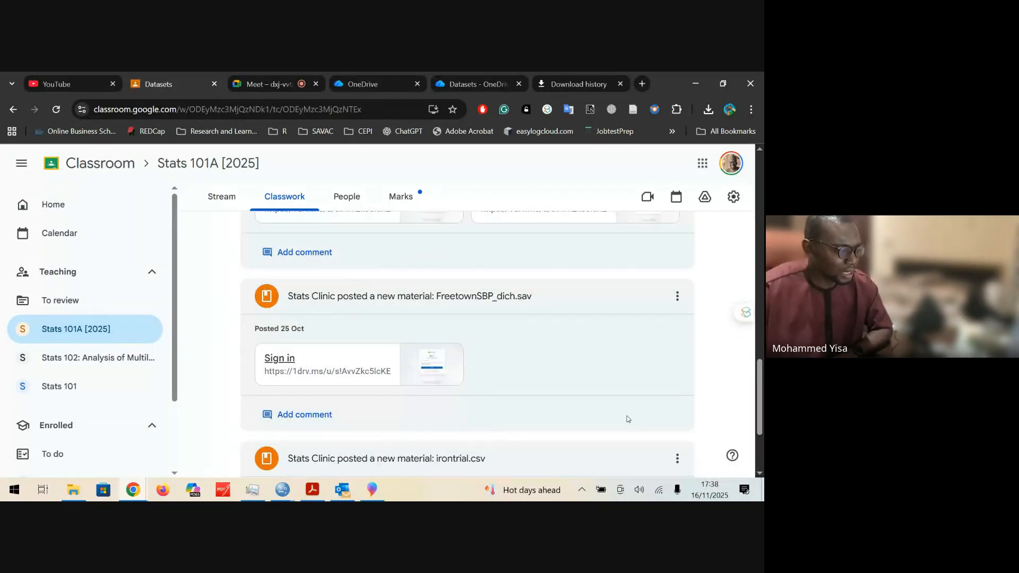
scroll(628, 420, down, 3)
scroll(540, 414, up, 10)
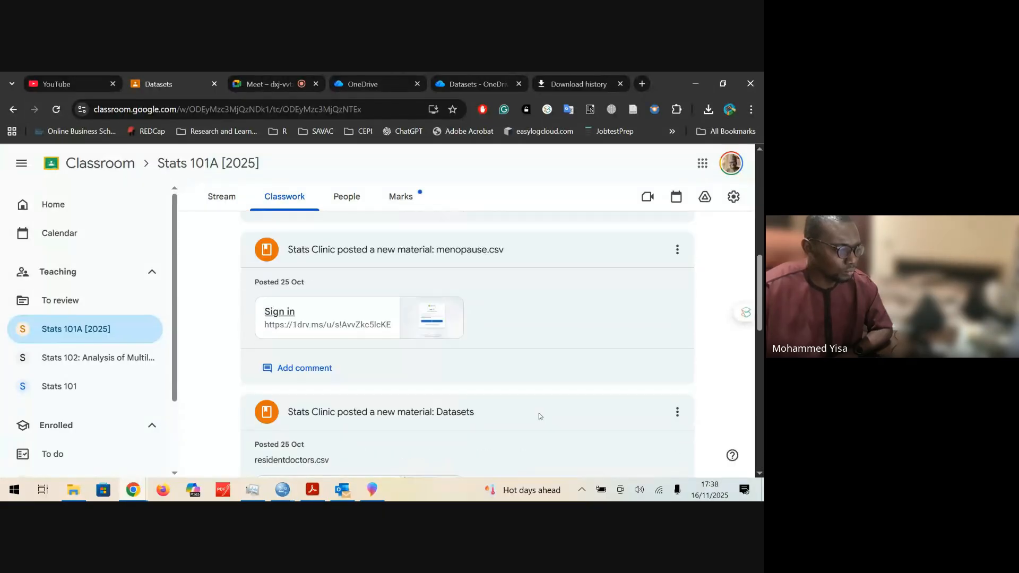
scroll(539, 411, up, 5)
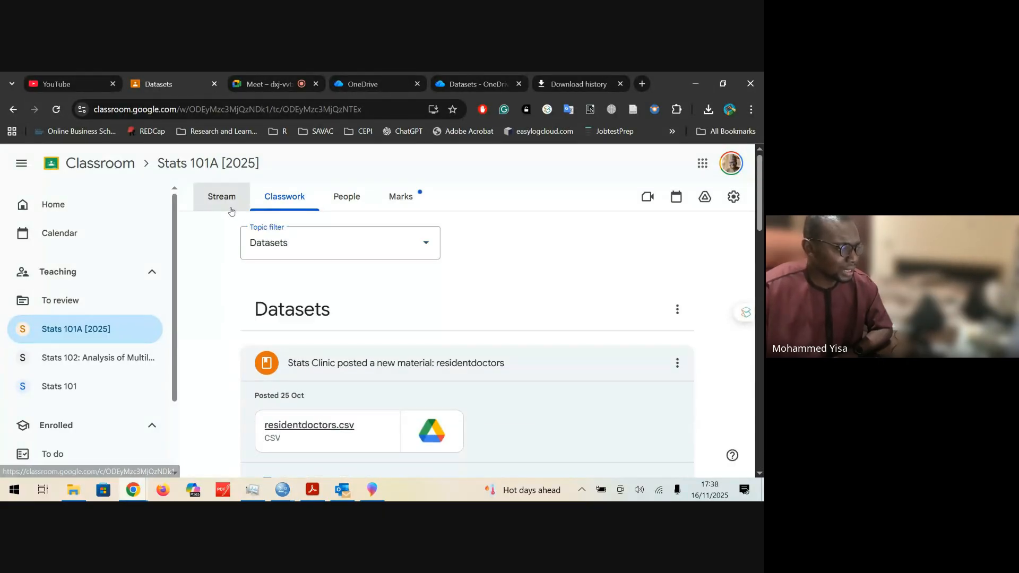
Step: Look through the Stats 101A [2025] class stream for an announcement that shares the FreetownSBP2 dataset
click(233, 207)
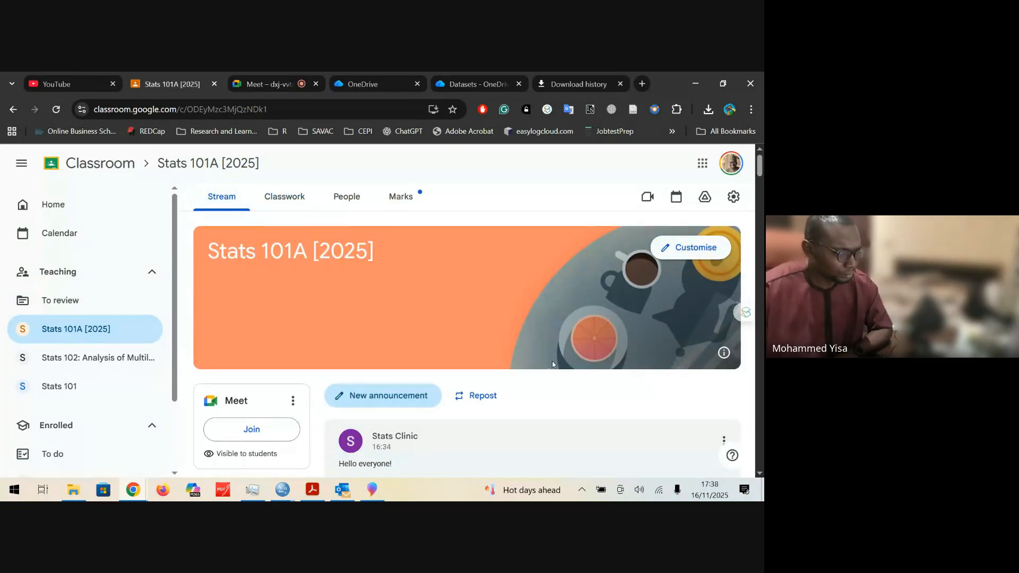
scroll(413, 341, down, 10)
scroll(413, 341, down, 15)
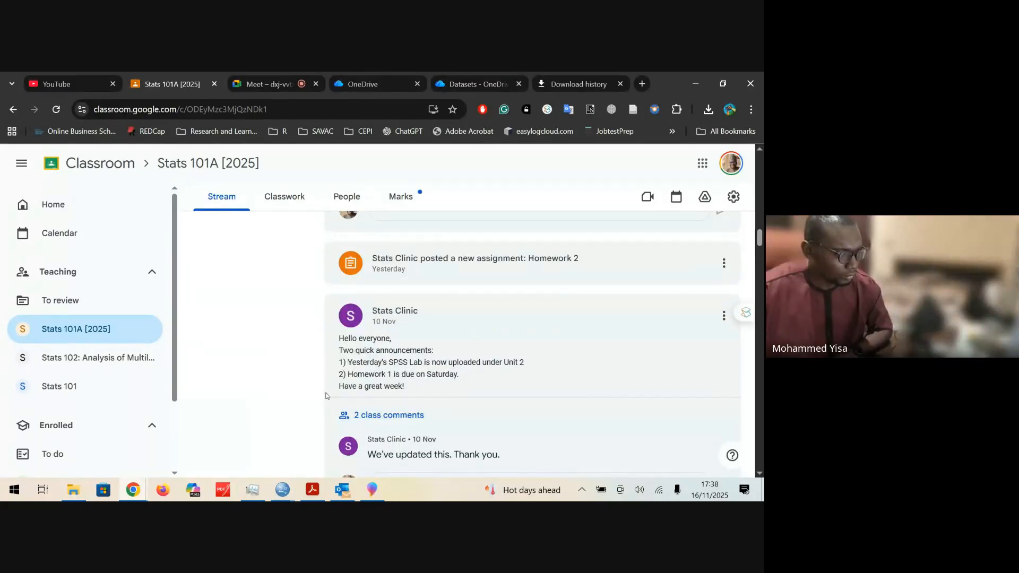
drag(759, 238, 761, 317)
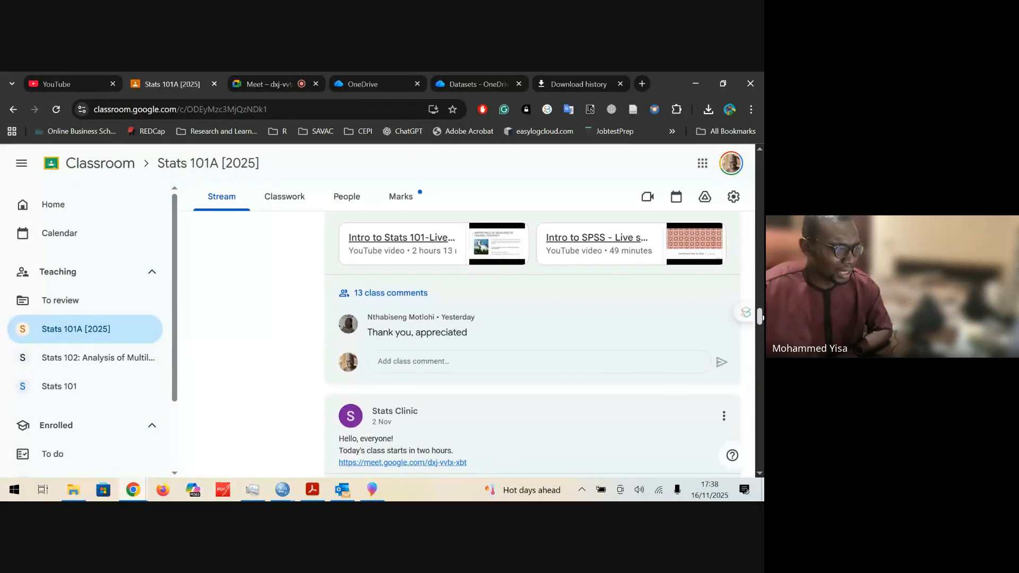
drag(761, 317, 760, 343)
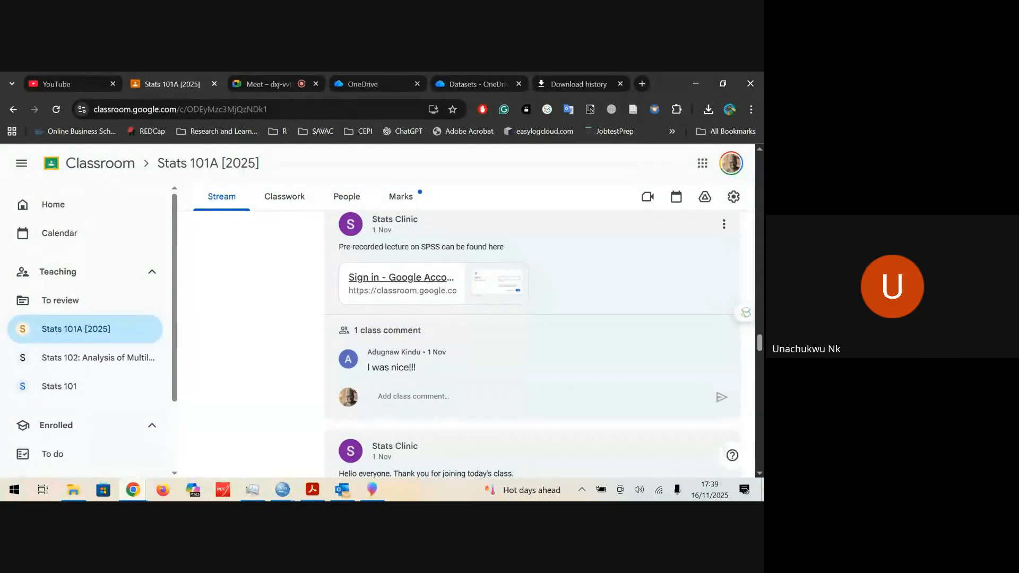
drag(760, 342, 760, 243)
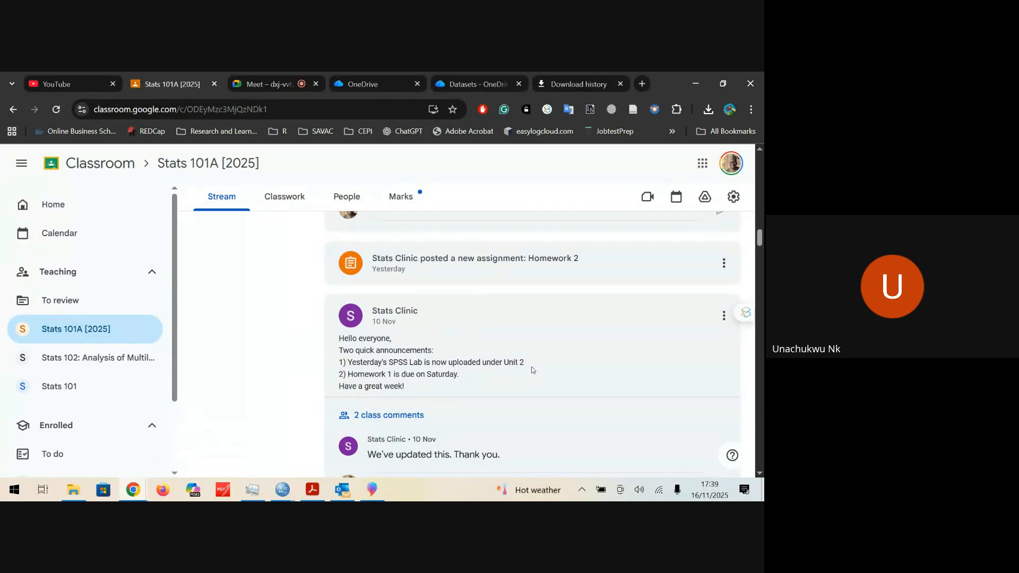
Step: Return to the class's classwork and filter it by the topic Unit 3: Comparing means and medians
click(284, 197)
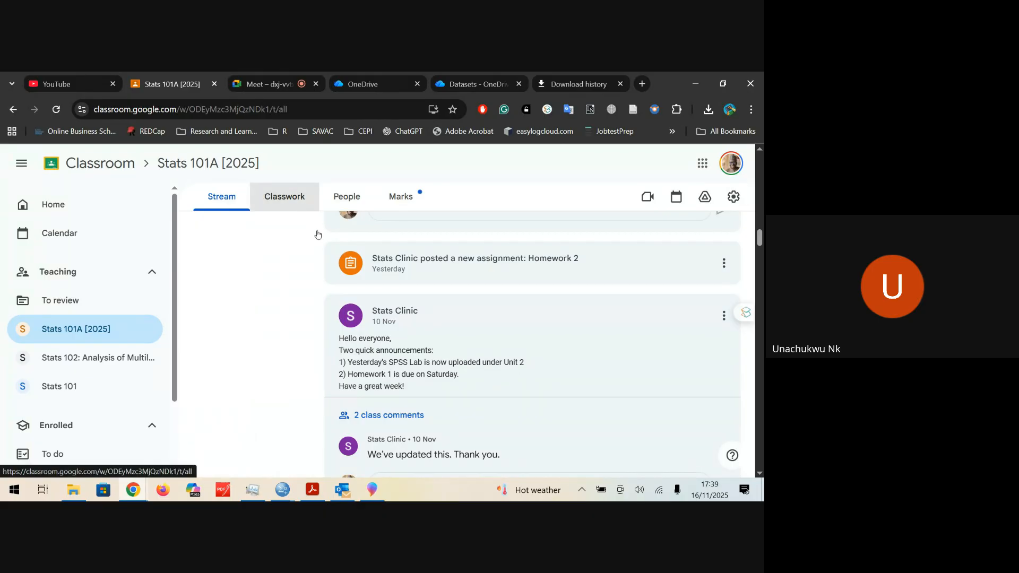
click(394, 281)
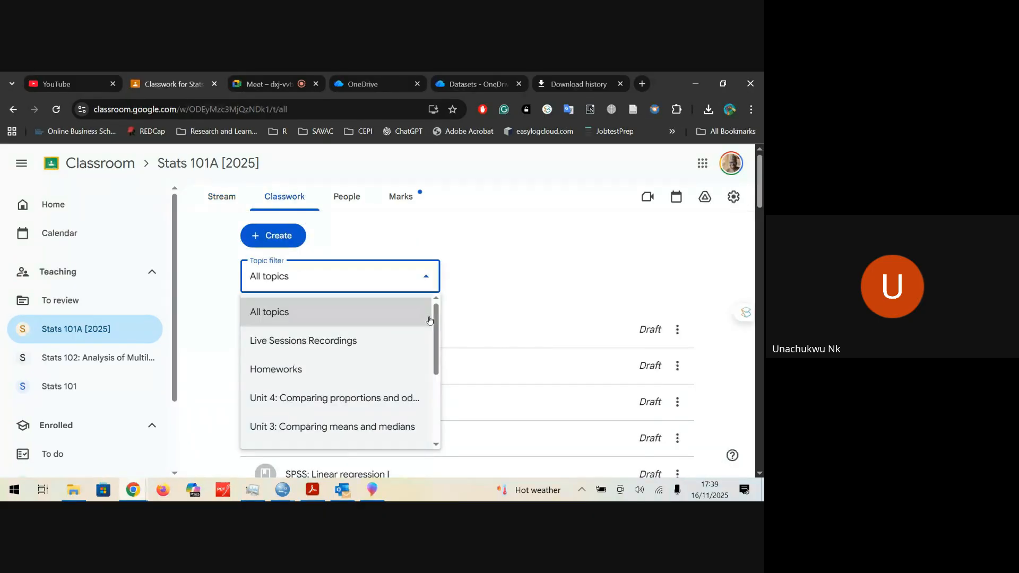
scroll(434, 366, down, 2)
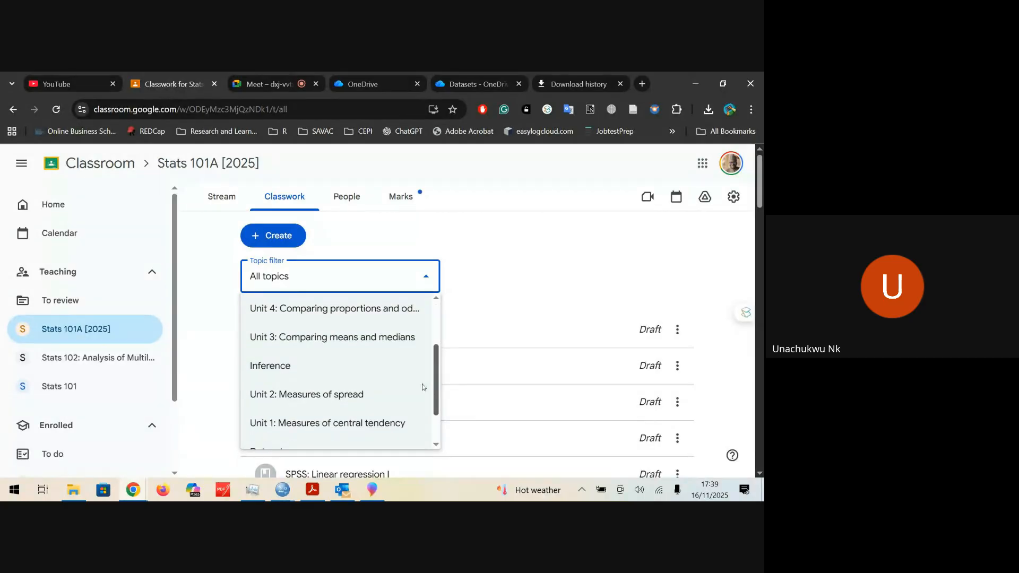
double_click(358, 324)
click(366, 256)
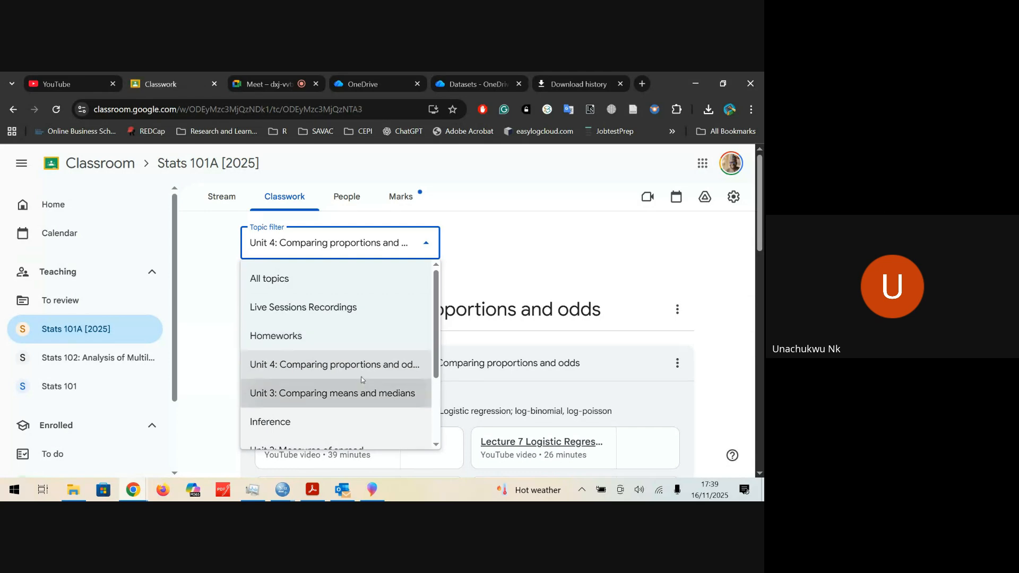
click(361, 392)
Step: Look through the Unit 3 materials down to the SPSS: Comparing means and medians post
scroll(626, 295, down, 5)
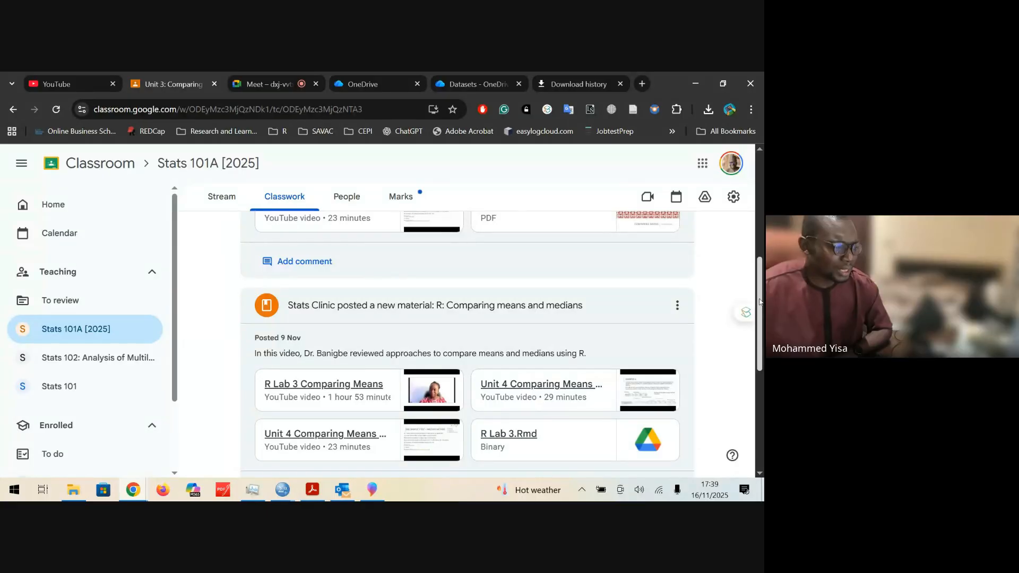
drag(760, 302, 760, 265)
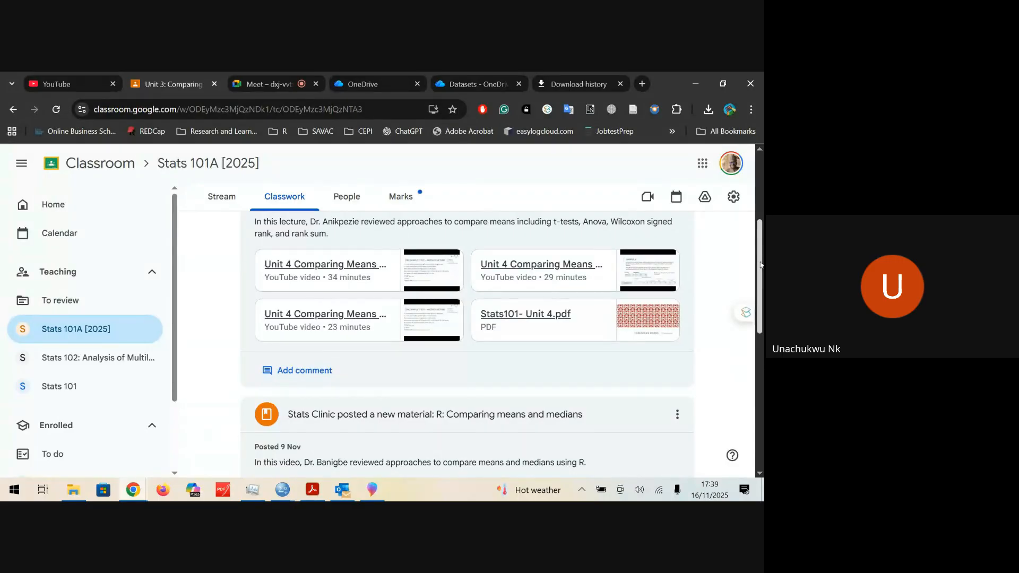
drag(760, 265, 760, 397)
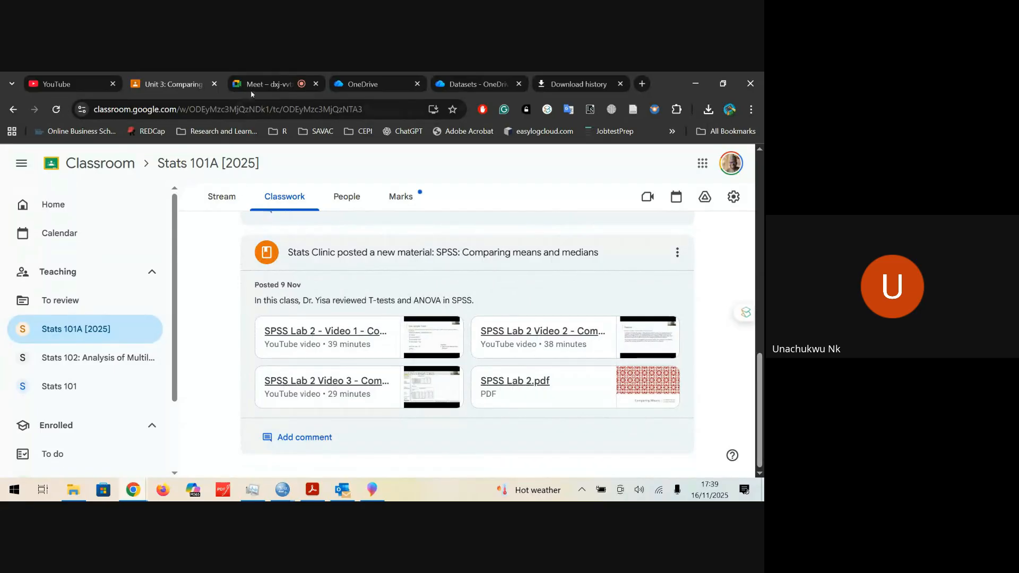
Step: Switch to the Google Meet call and stop sharing the screen
click(251, 90)
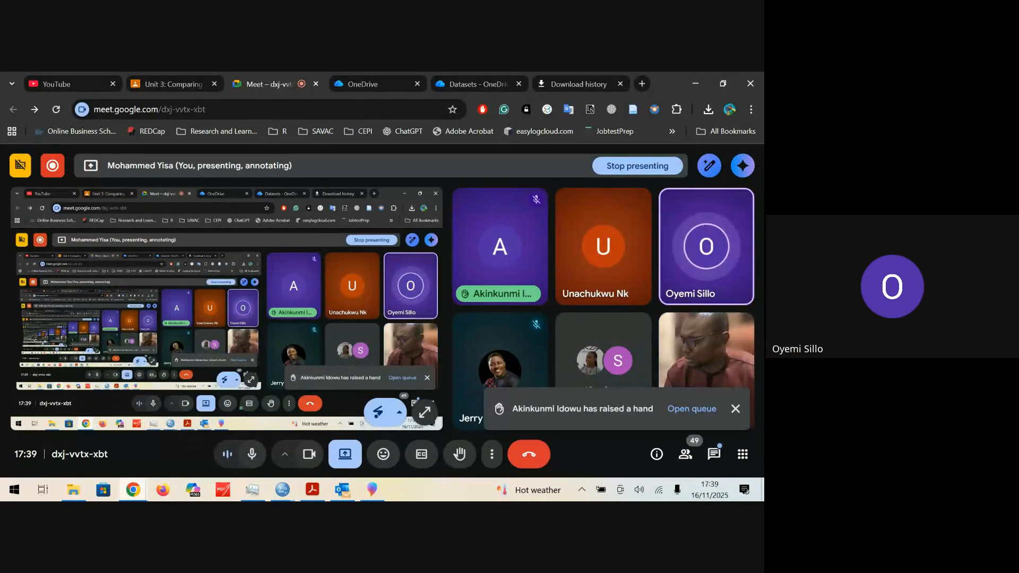
click(353, 453)
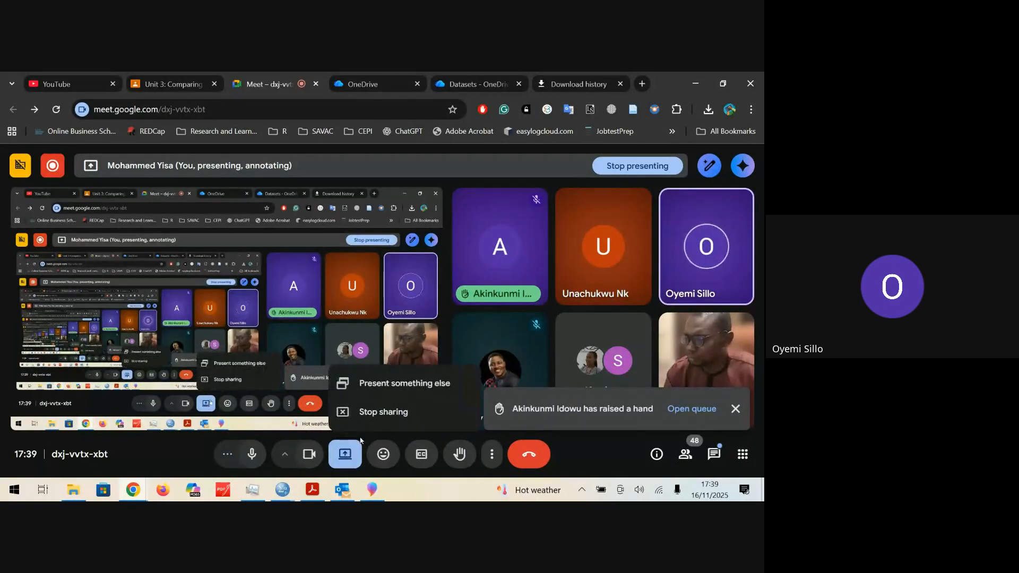
click(372, 418)
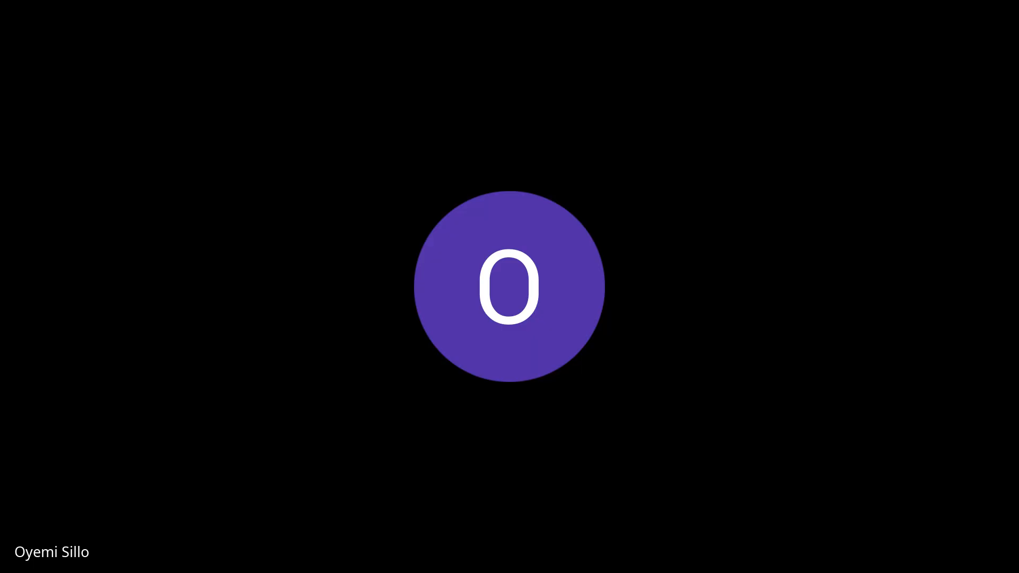
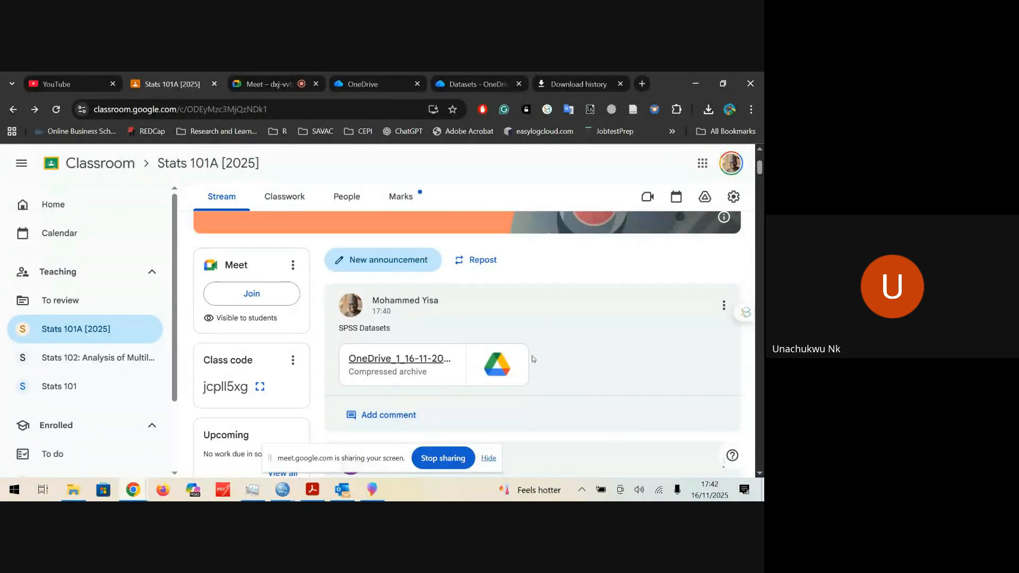
Step: Switch to the SPSS Lab 2 PDF at the Paired Samples T-test page and hide the screen-sharing notice
scroll(362, 349, up, 3)
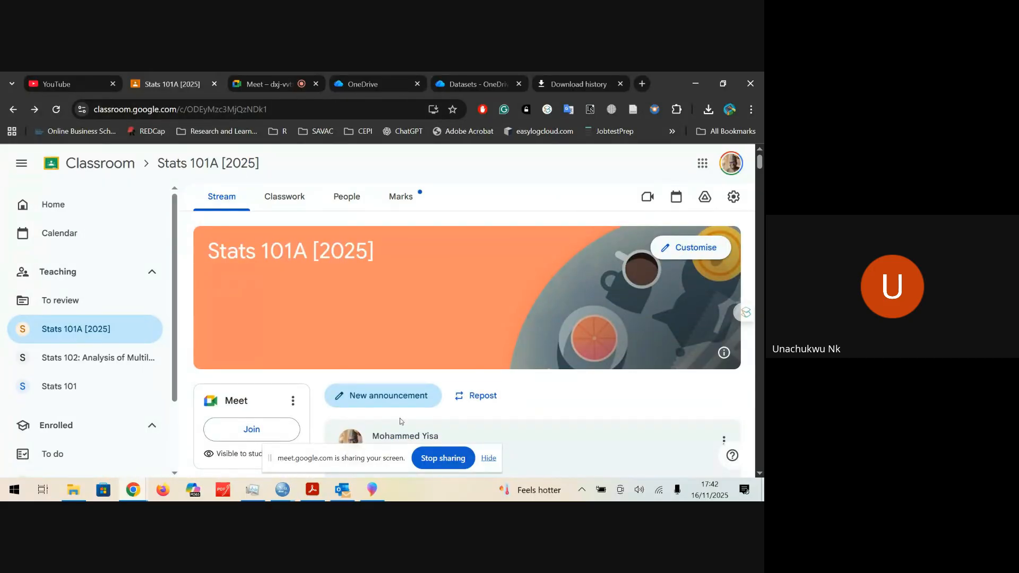
click(312, 490)
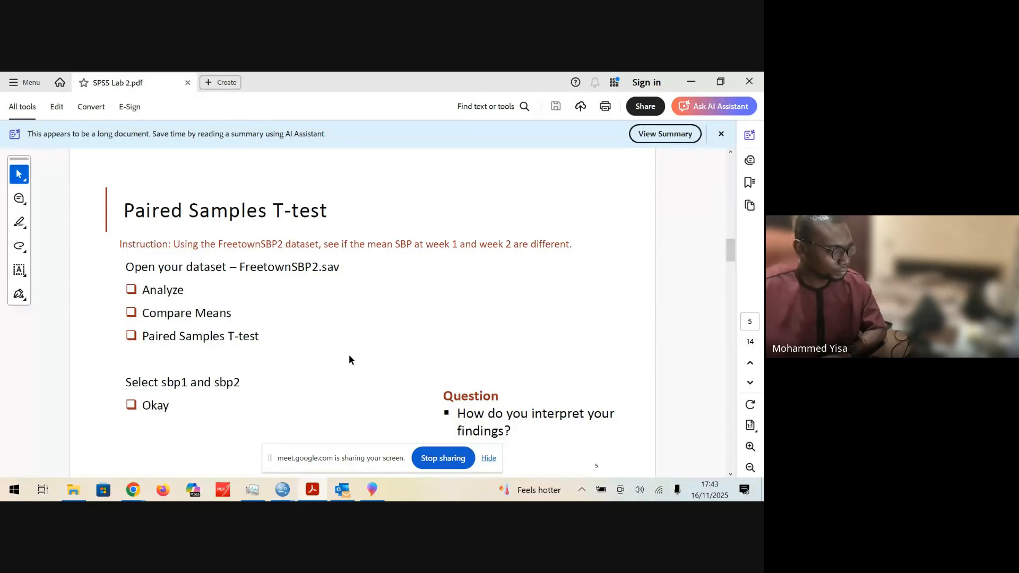
click(489, 458)
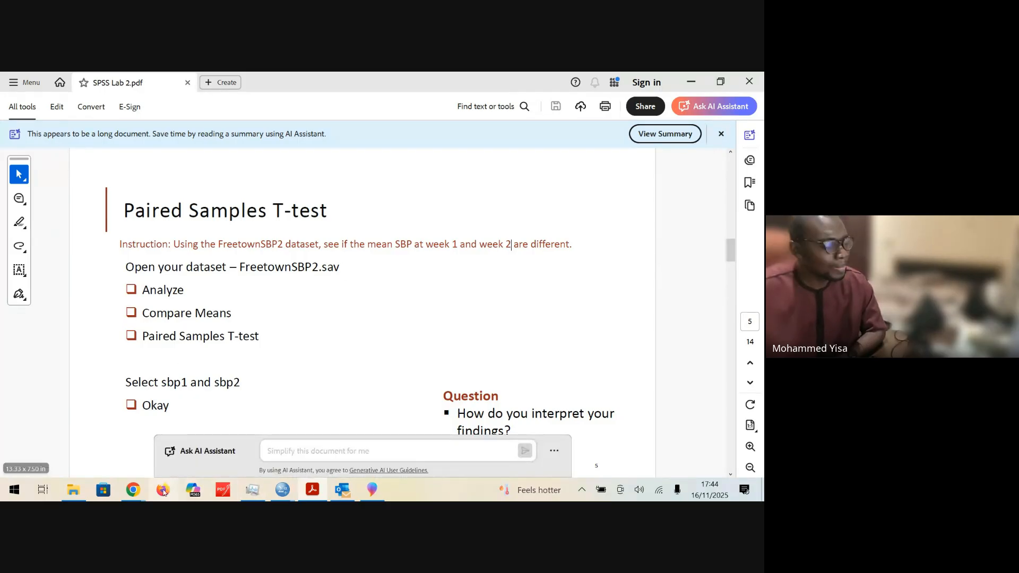
Step: Open FreetownSBP2.sav in SPSS from the OneDrive_1_16-11-2025 dataset folder
mouse_move(75, 491)
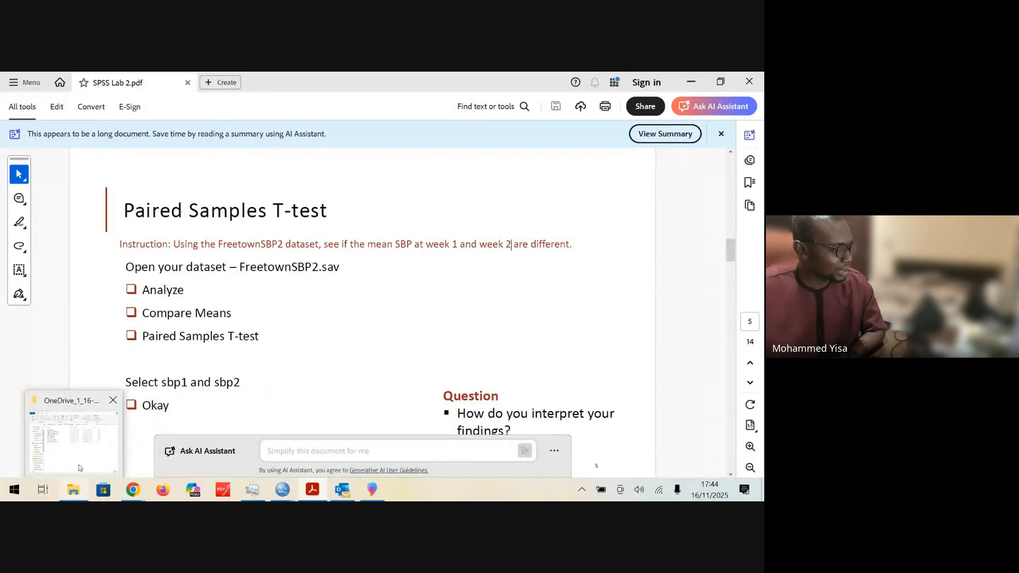
click(124, 435)
click(369, 234)
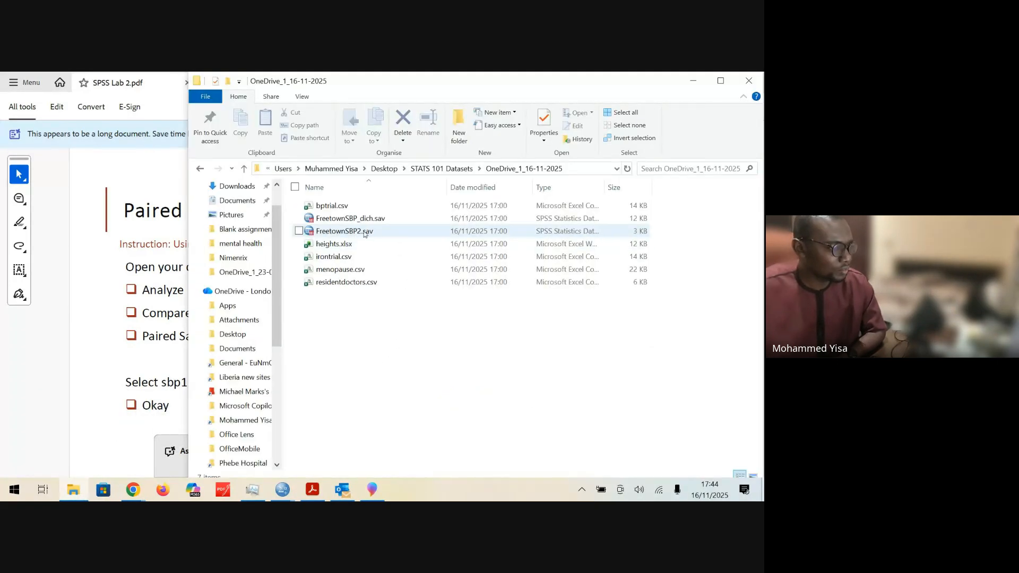
double_click(343, 232)
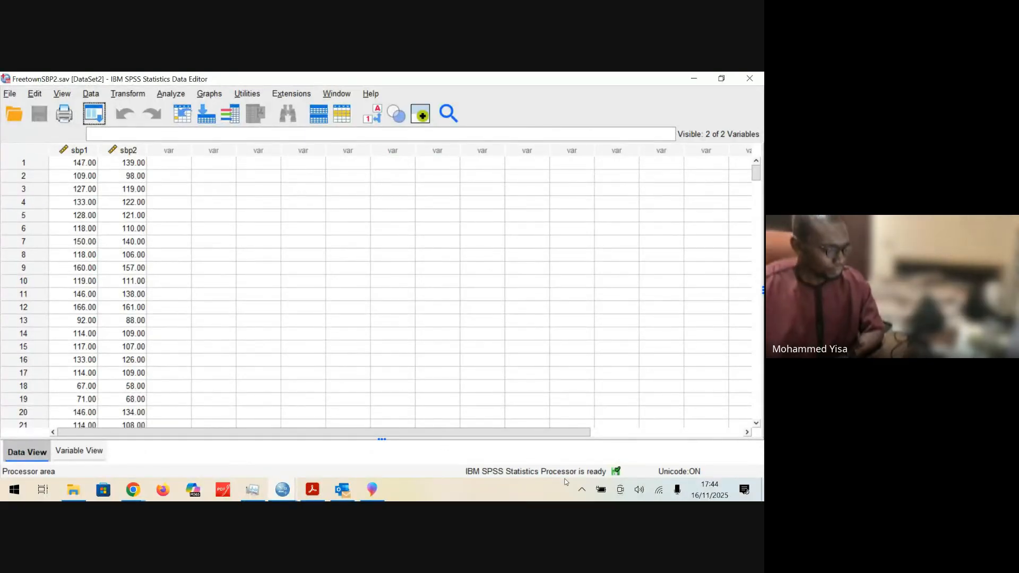
Step: Recheck the Paired Samples T-test instructions in the SPSS Lab 2 PDF and return to the FreetownSBP2 data in SPSS
click(318, 492)
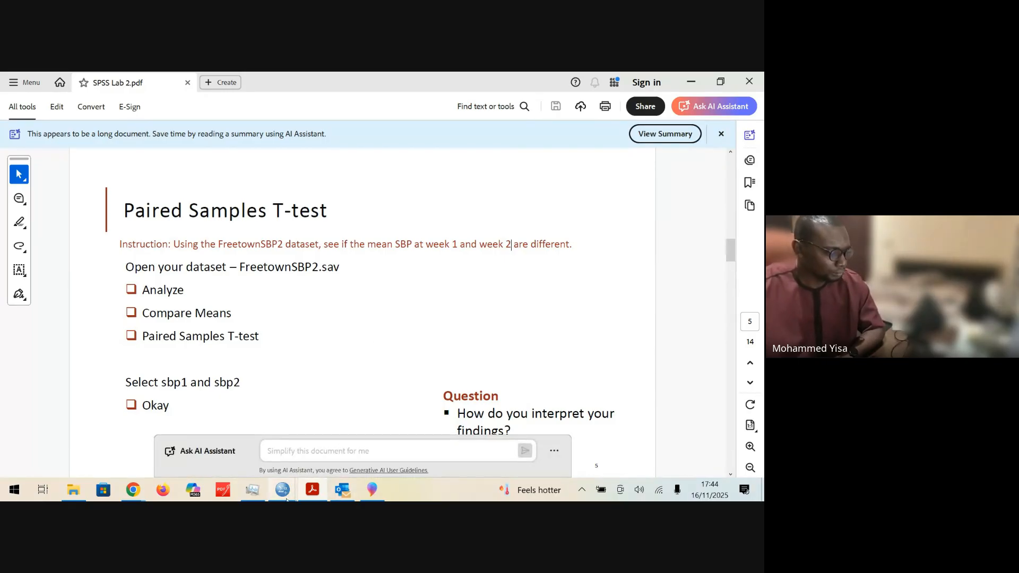
mouse_move(284, 497)
click(407, 433)
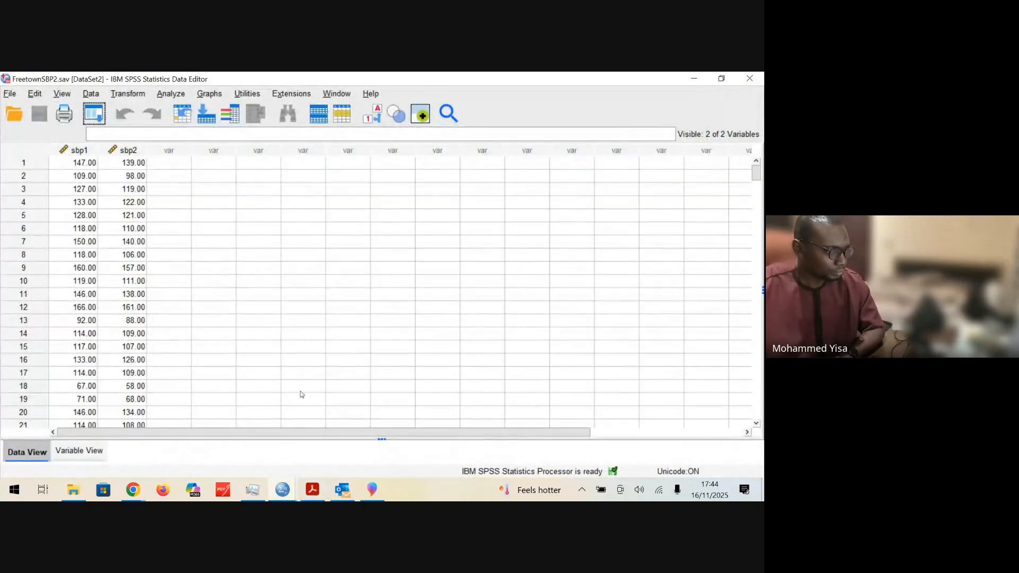
Step: Set up a Paired-Samples T Test with sbp1 as Variable1 and sbp2 as Variable2 of pair 1
click(171, 94)
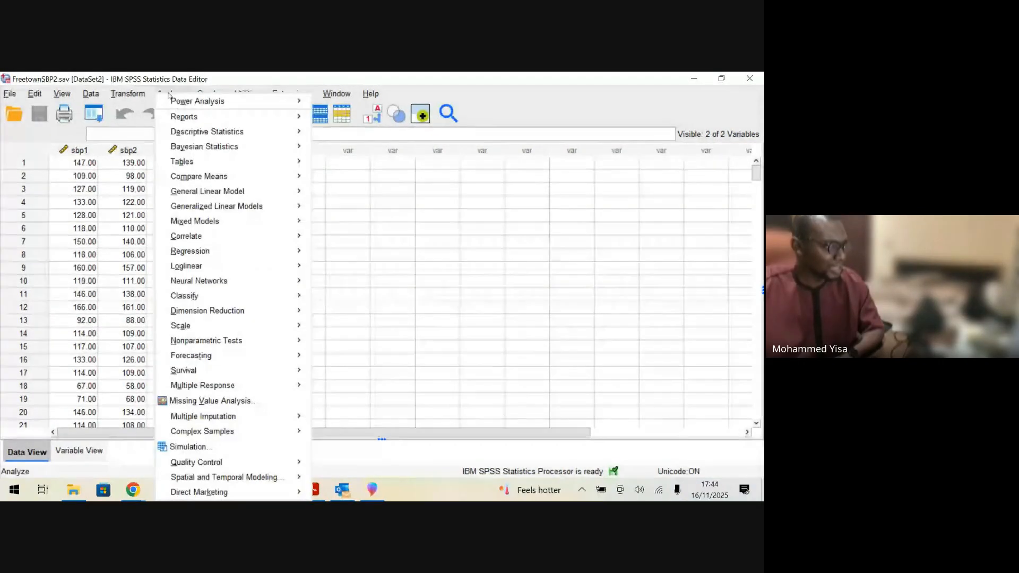
mouse_move(281, 181)
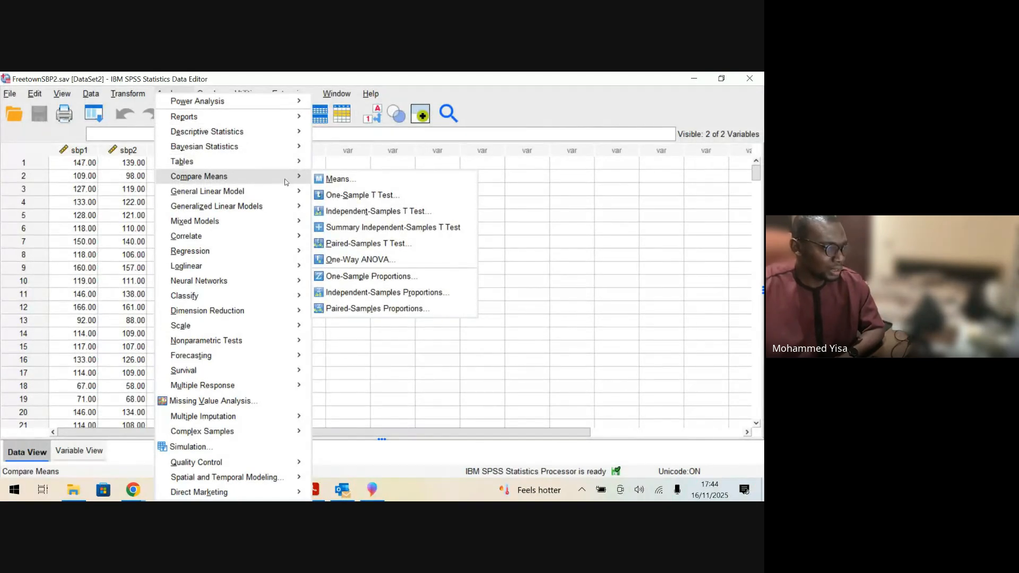
click(433, 246)
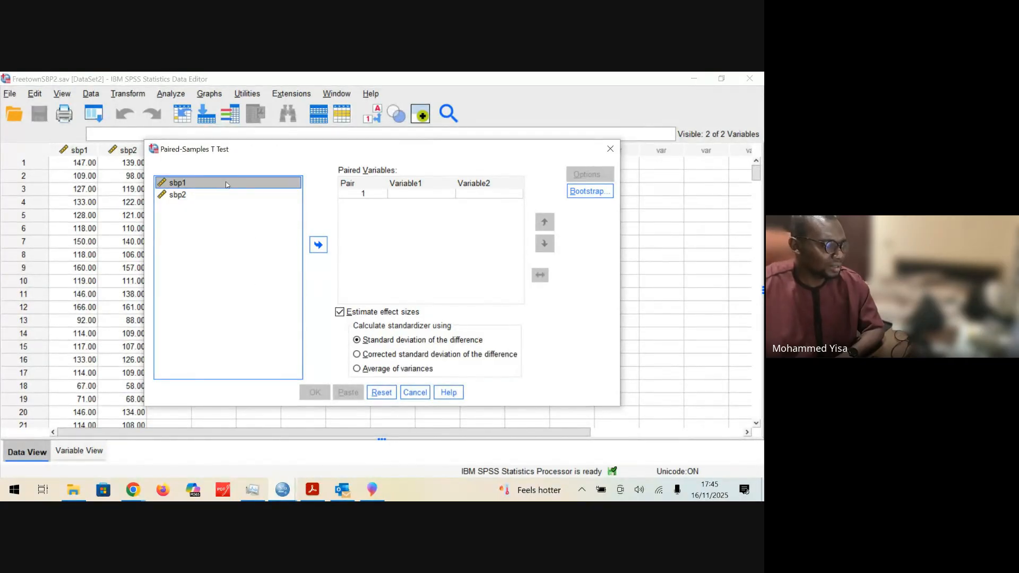
click(318, 245)
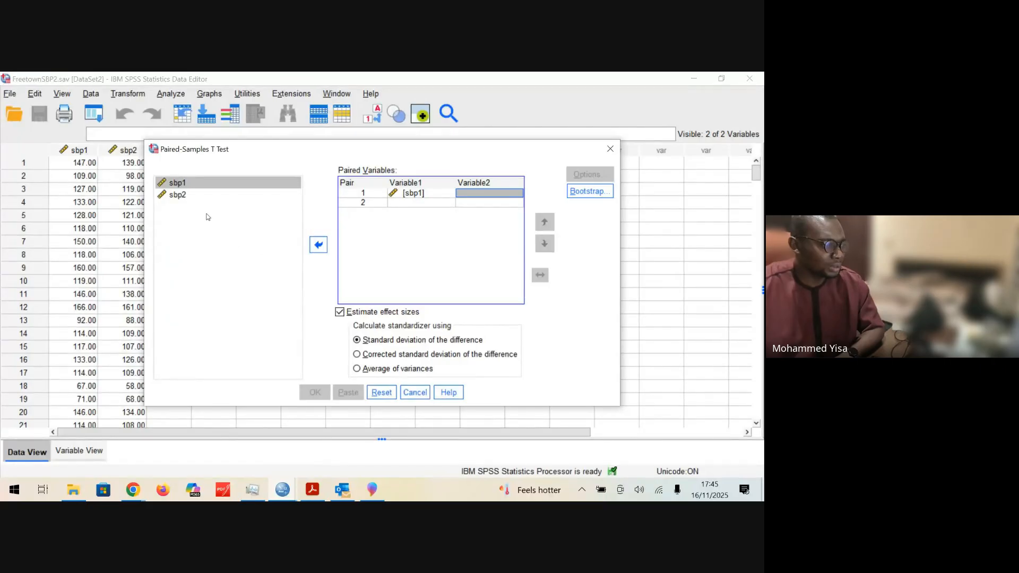
click(196, 197)
click(318, 244)
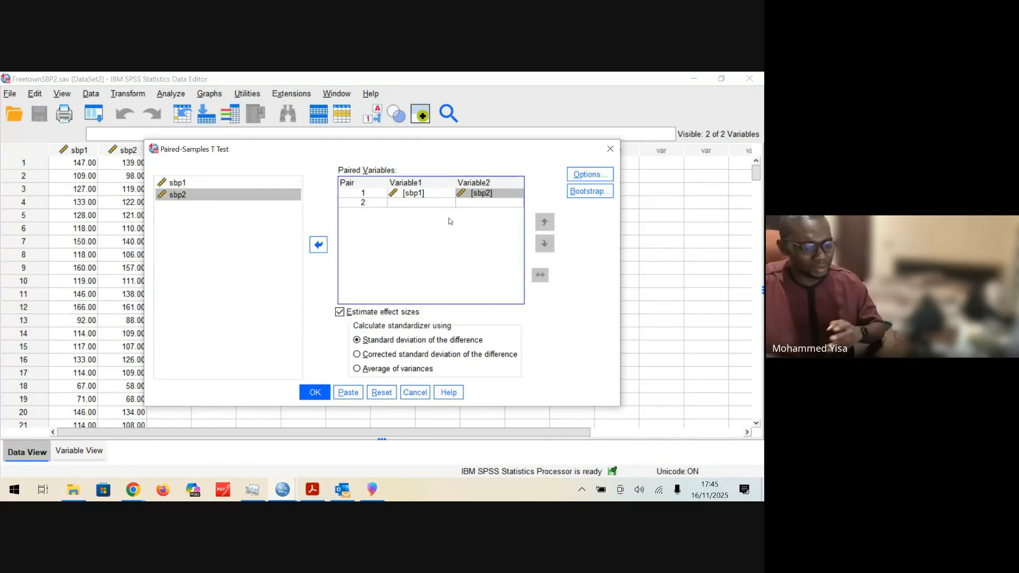
Step: Check the paired test's confidence interval and missing-value options, and close the Paired-Samples T Test dialog
click(585, 175)
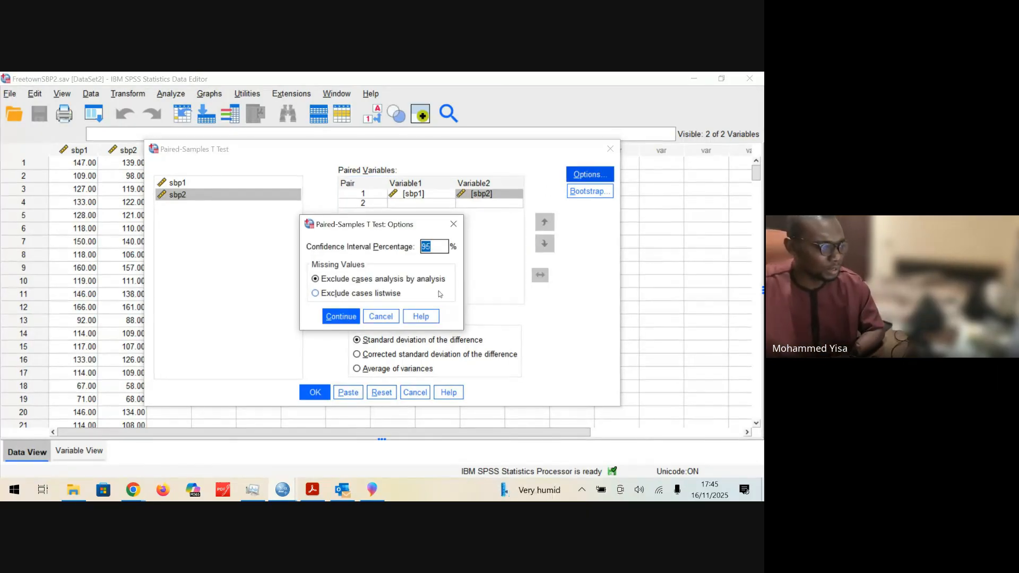
click(453, 224)
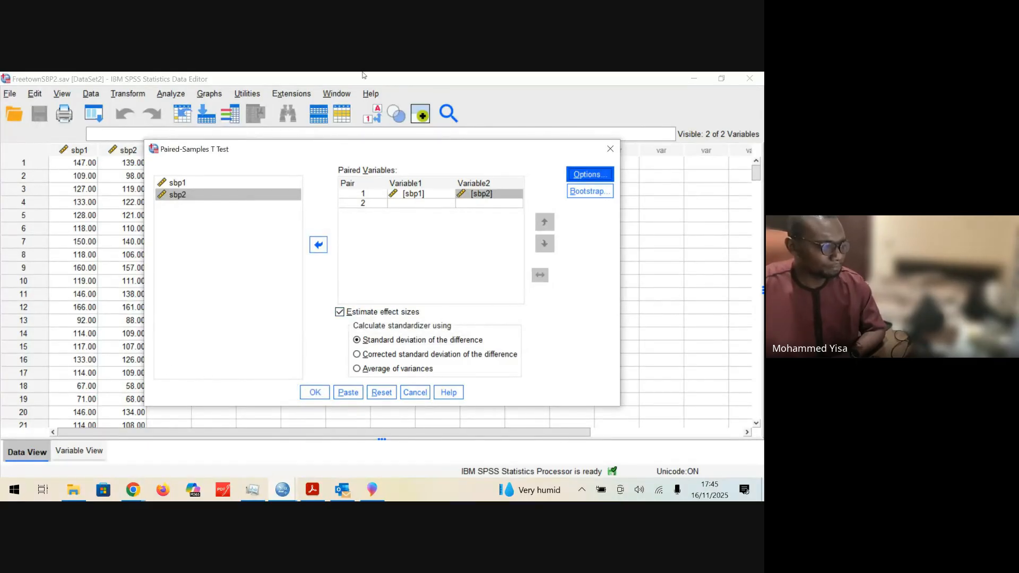
click(312, 393)
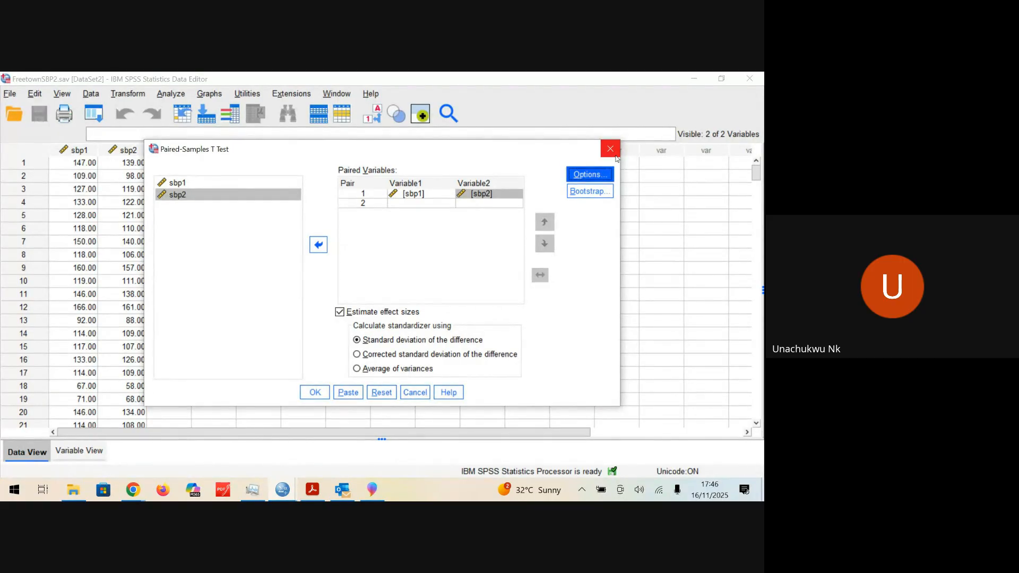
click(615, 155)
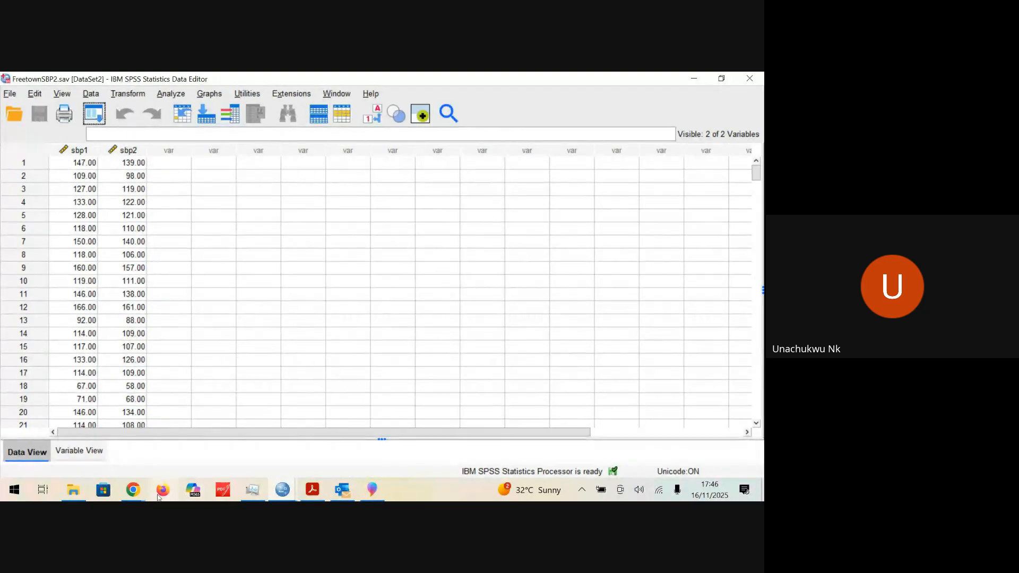
Step: Highlight the file name FreetownSBP2.sav on the Paired Samples T-test page of the SPSS Lab 2 PDF
click(312, 489)
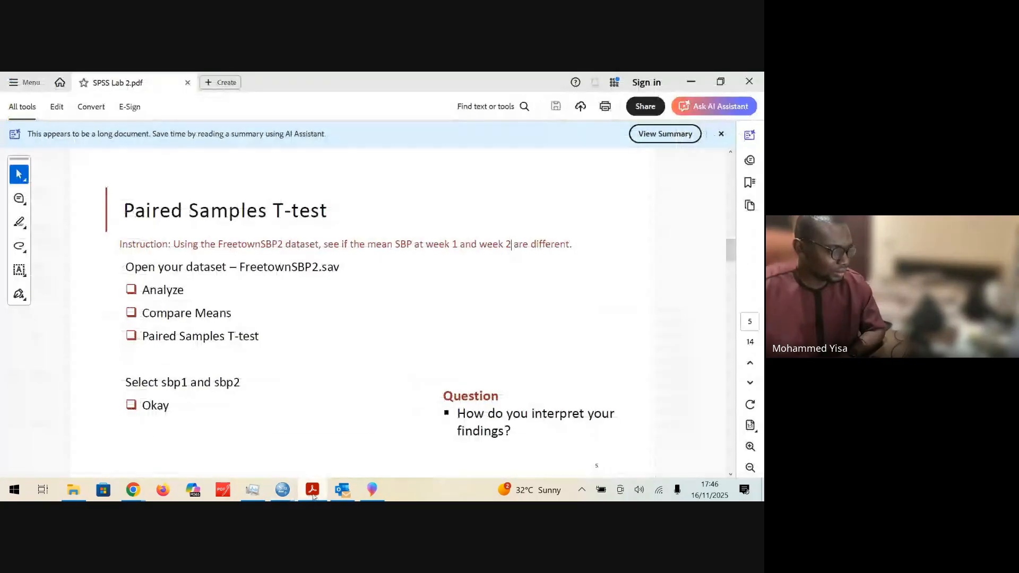
drag(239, 267, 345, 269)
right_click(344, 269)
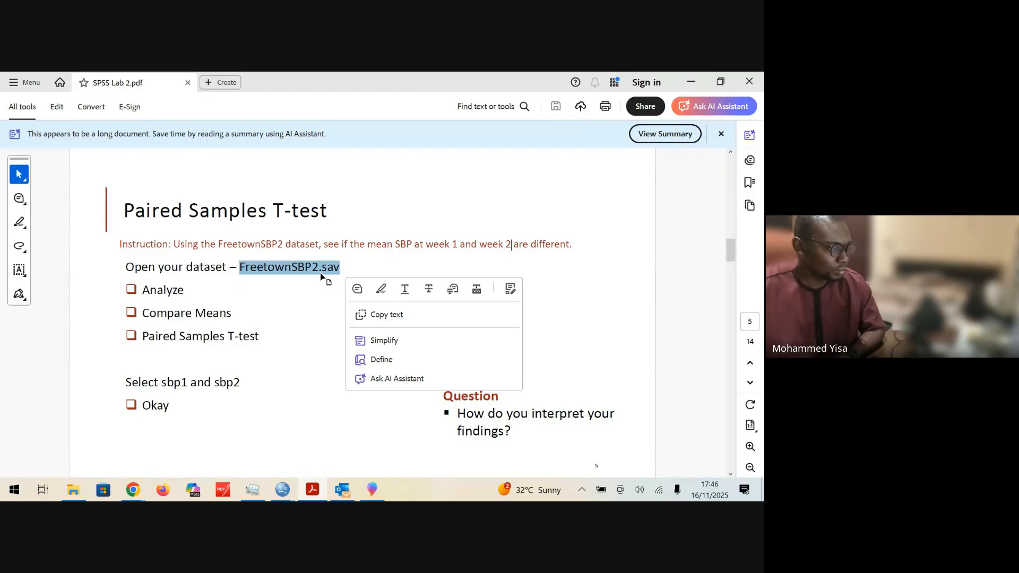
click(384, 289)
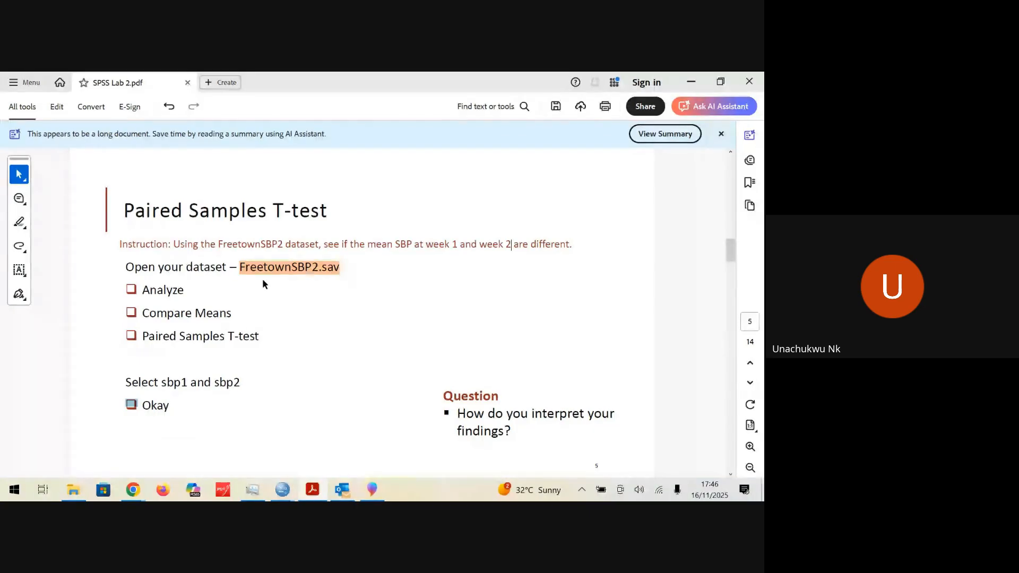
click(332, 276)
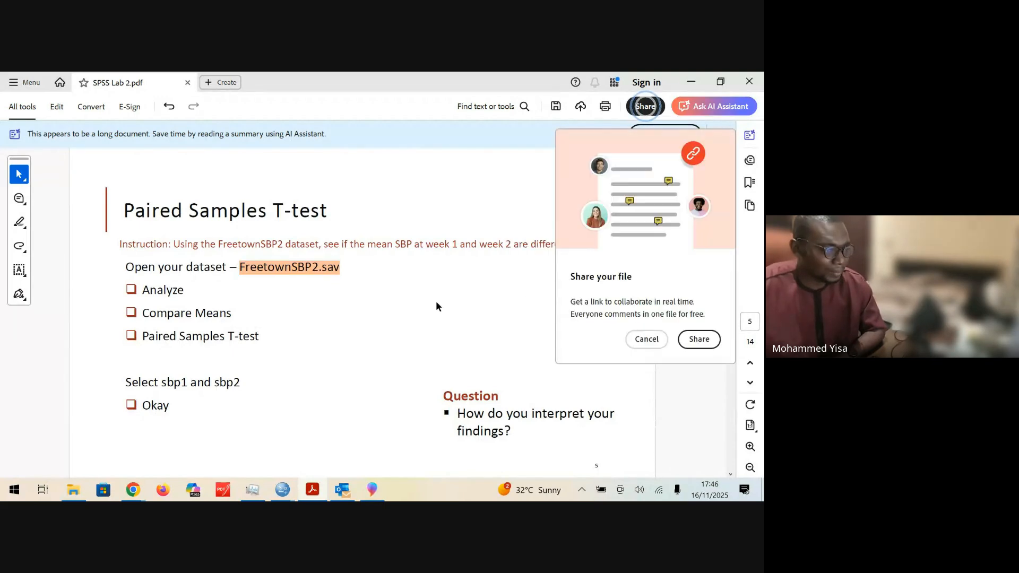
click(645, 339)
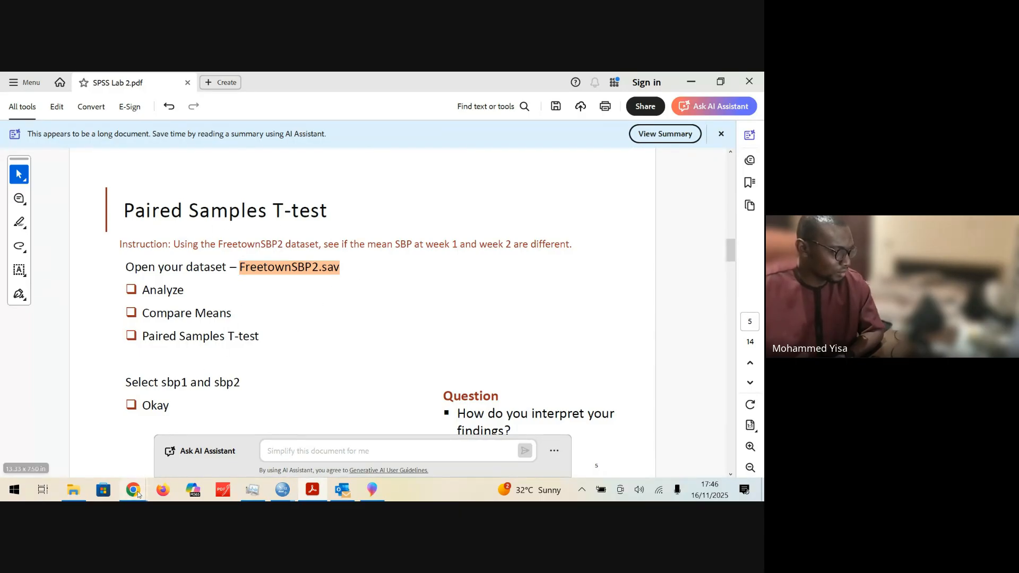
Step: Switch to the Stats 101A [2025] class stream in Chrome and show the SPSS Datasets announcement with its compressed archive
mouse_move(134, 490)
mouse_move(132, 451)
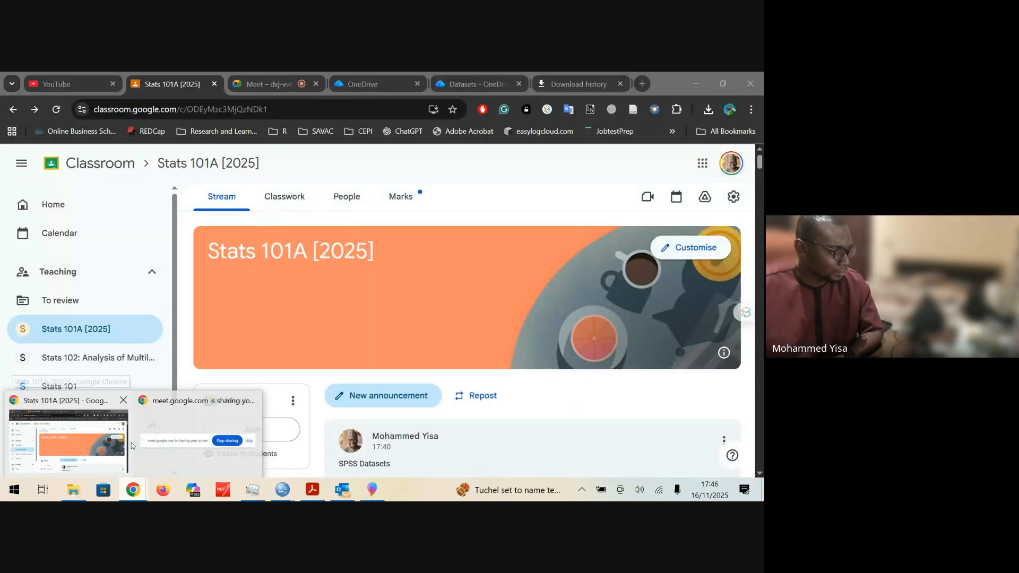
click(103, 452)
scroll(362, 357, down, 5)
scroll(362, 357, up, 5)
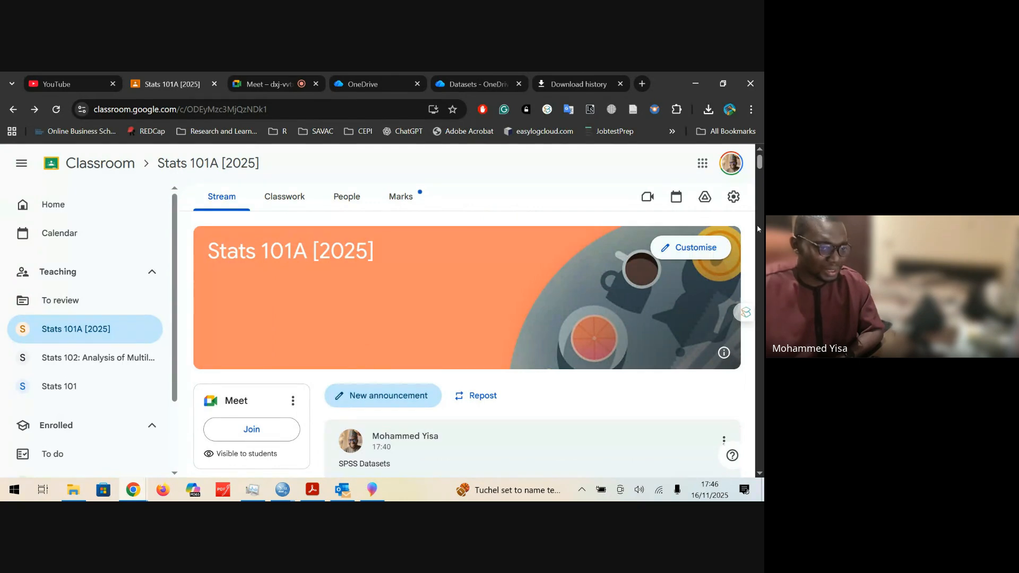
drag(760, 162, 760, 167)
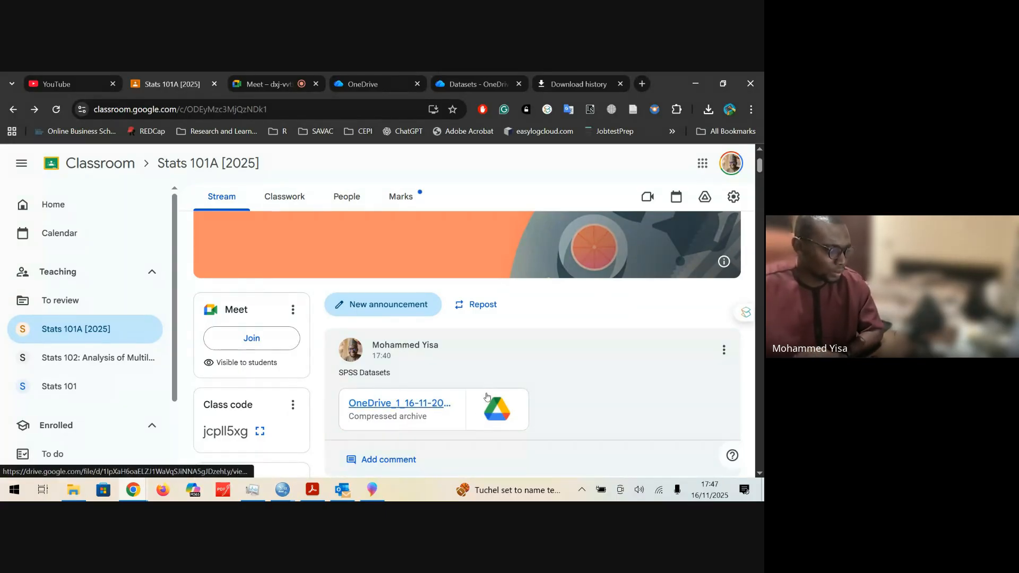
Step: Revisit the Paired Samples T-test page in the SPSS Lab 2 PDF and bring up the FreetownSBP2.sav data in SPSS
click(315, 490)
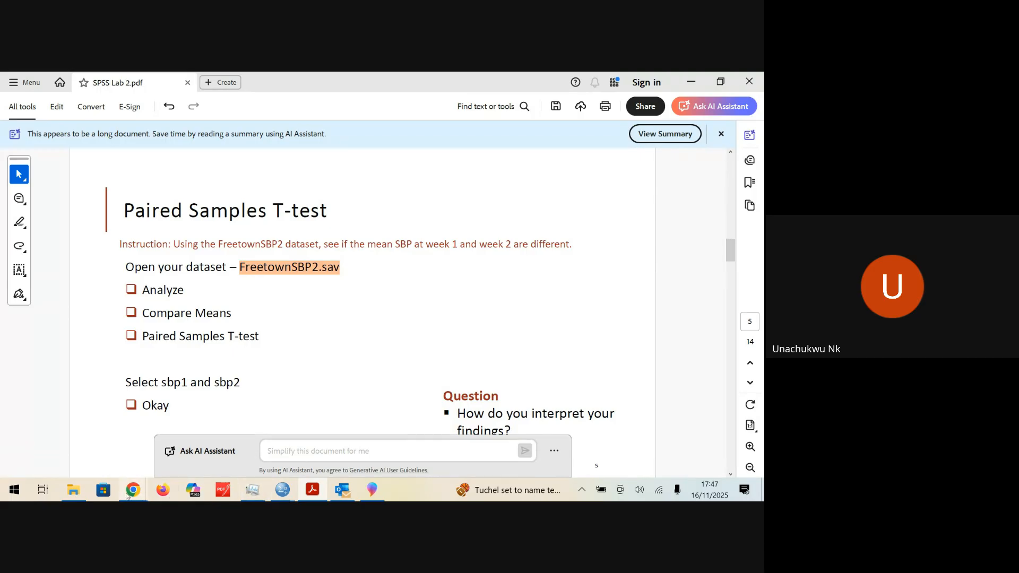
mouse_move(133, 489)
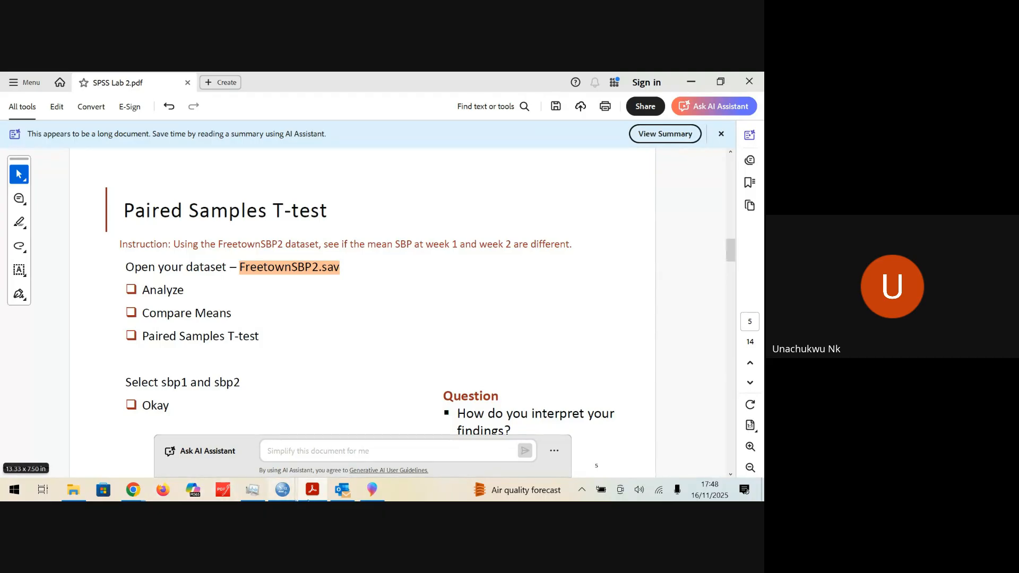
mouse_move(282, 491)
mouse_move(383, 472)
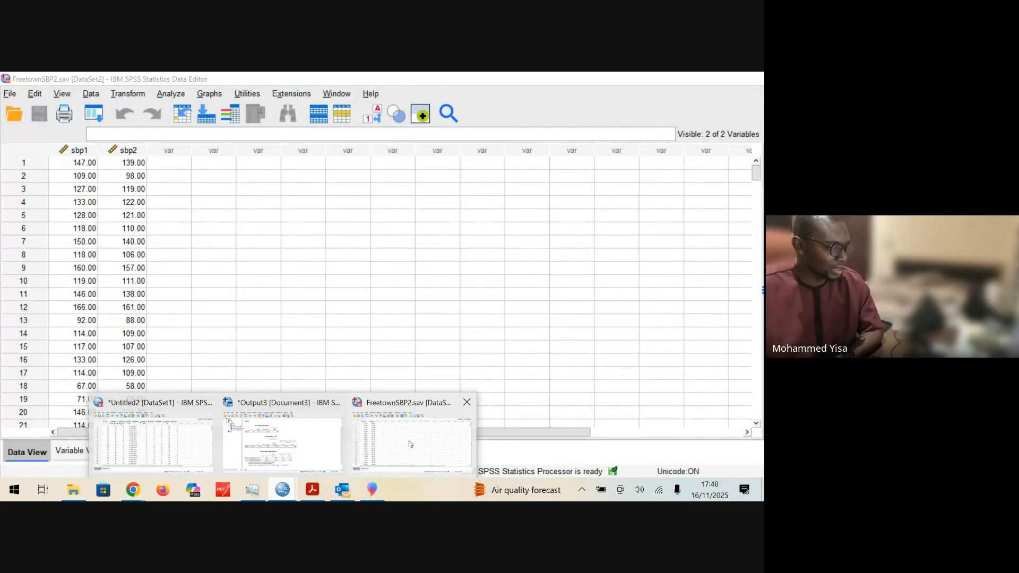
click(371, 447)
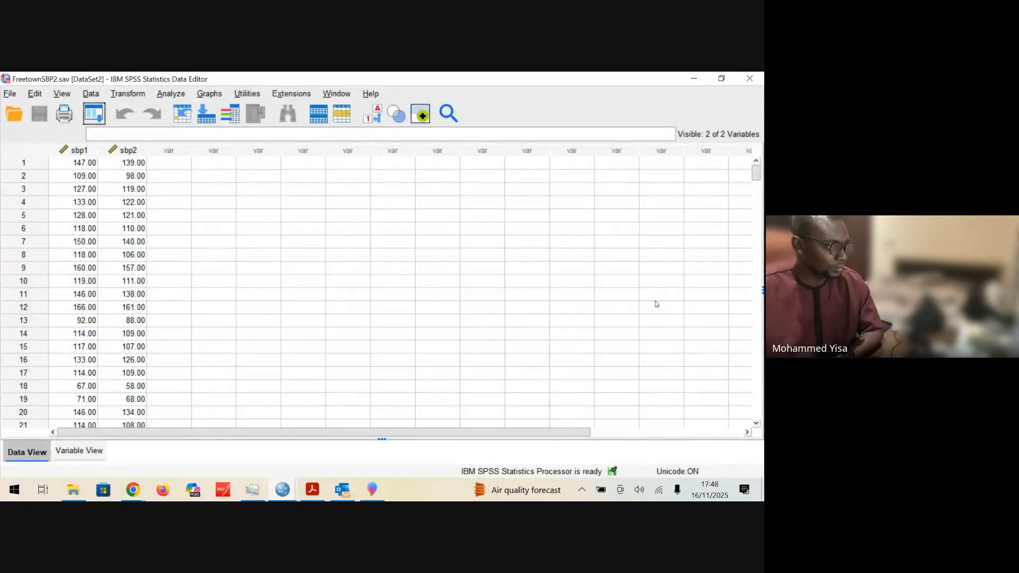
click(172, 94)
key(Escape)
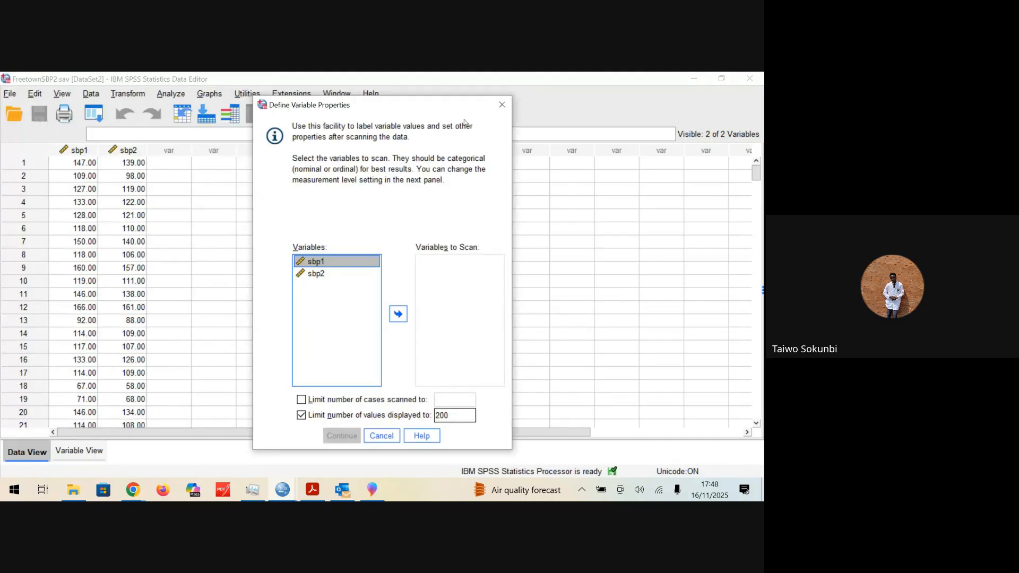
click(500, 109)
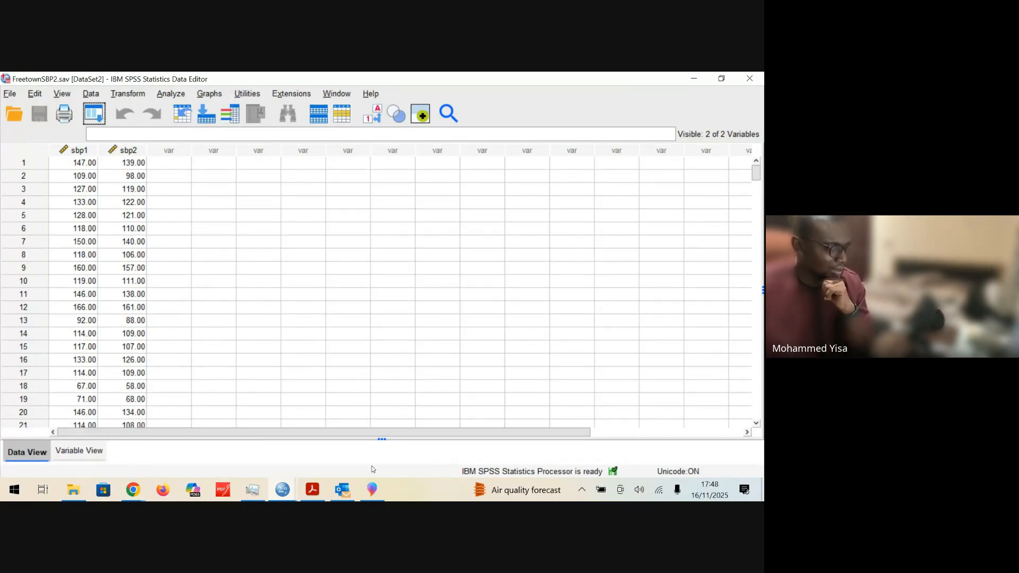
Step: Switch to the Google Meet call in Chrome and stop presenting the screen
click(133, 489)
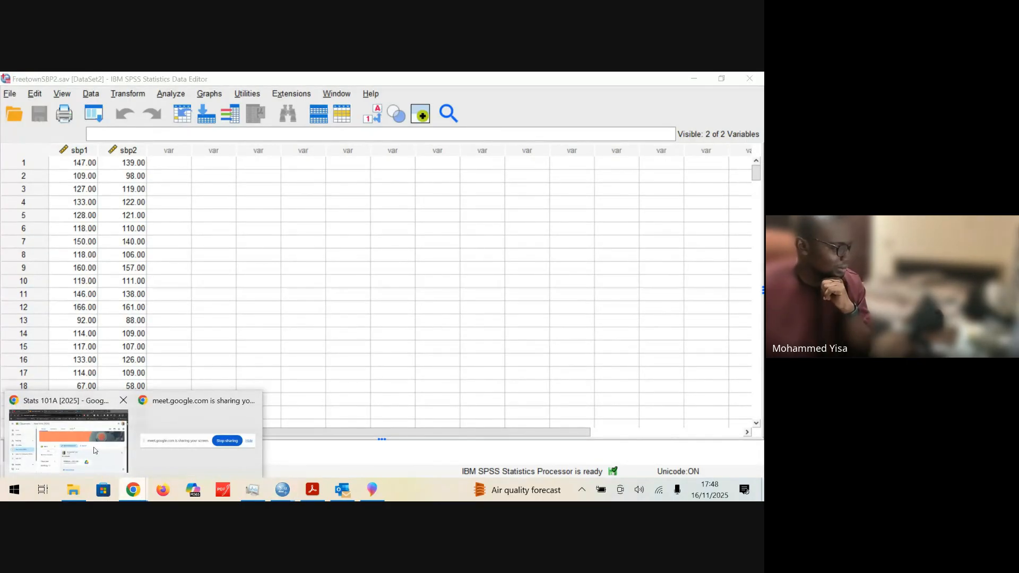
click(94, 450)
click(270, 85)
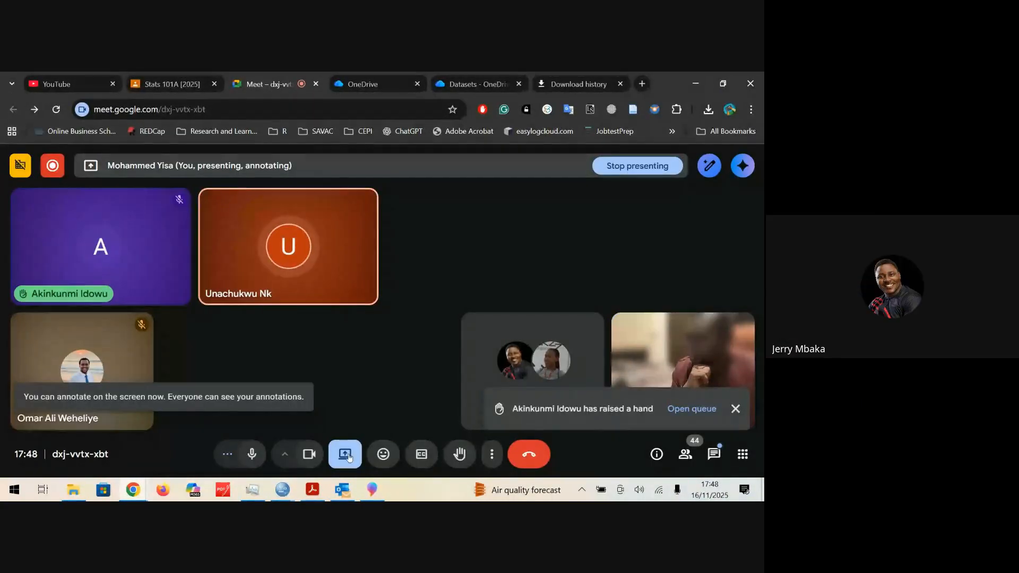
click(345, 455)
click(372, 412)
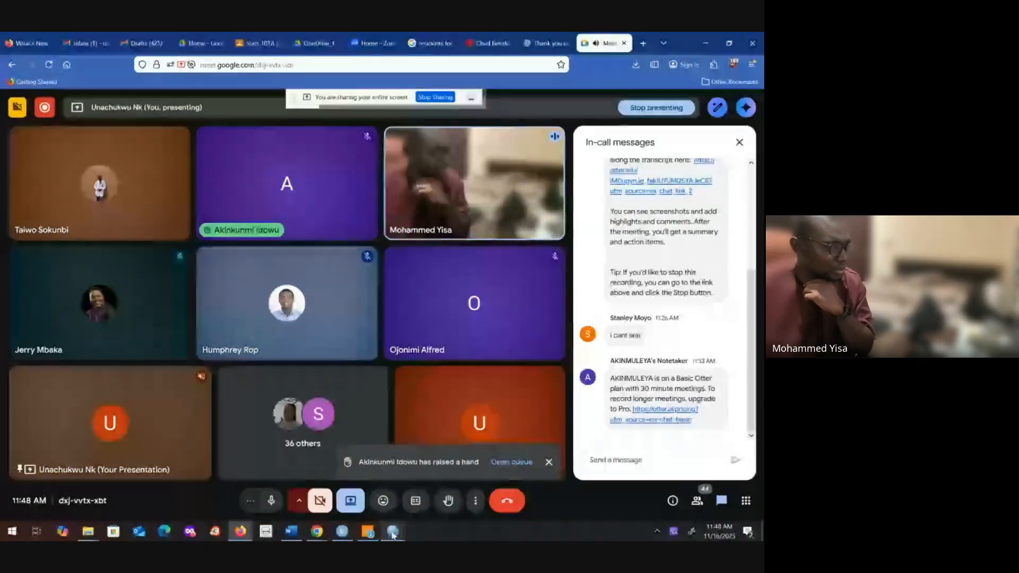
Step: Switch to the FreetownSBP2.sav data window in SPSS
mouse_move(343, 531)
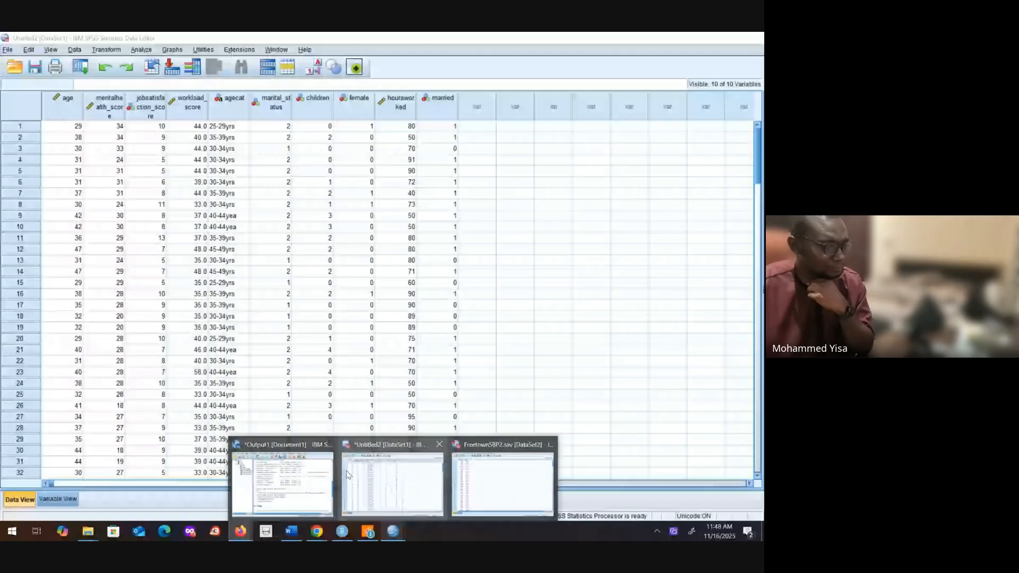
mouse_move(489, 467)
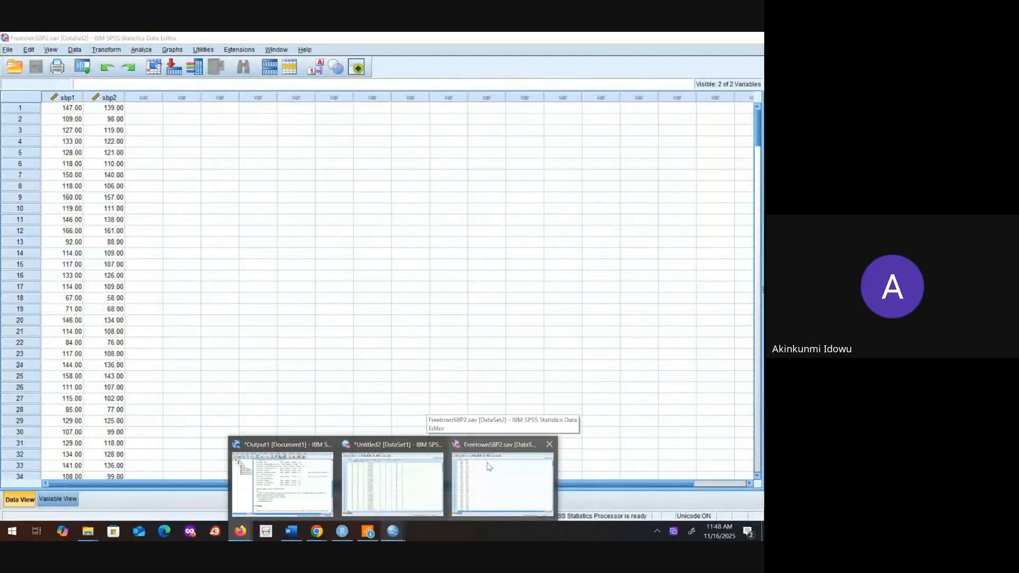
click(489, 466)
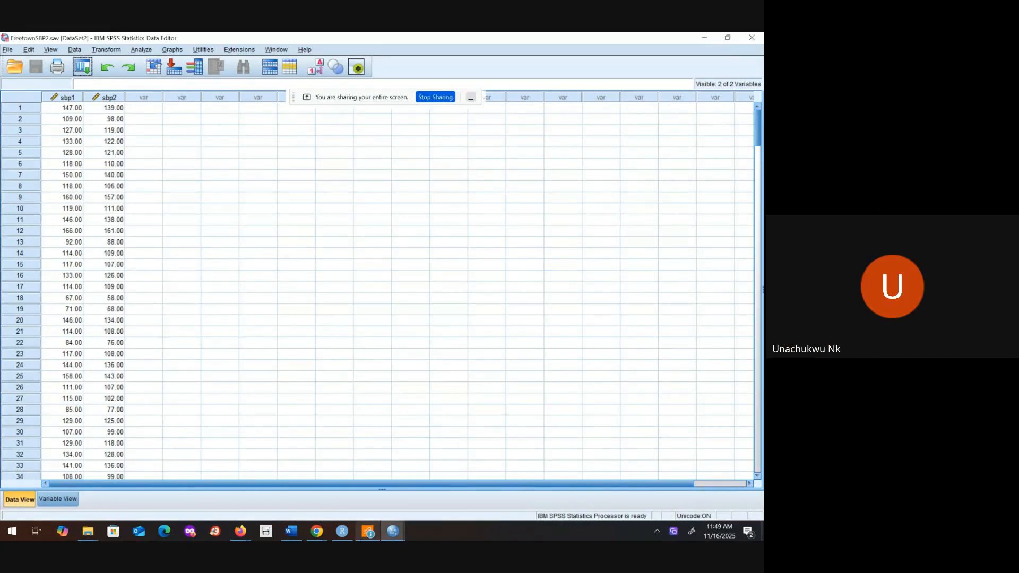
Step: Review the Paired Samples Statistics, Correlations and Test tables in the Output1 viewer, then minimize the viewer
mouse_move(394, 533)
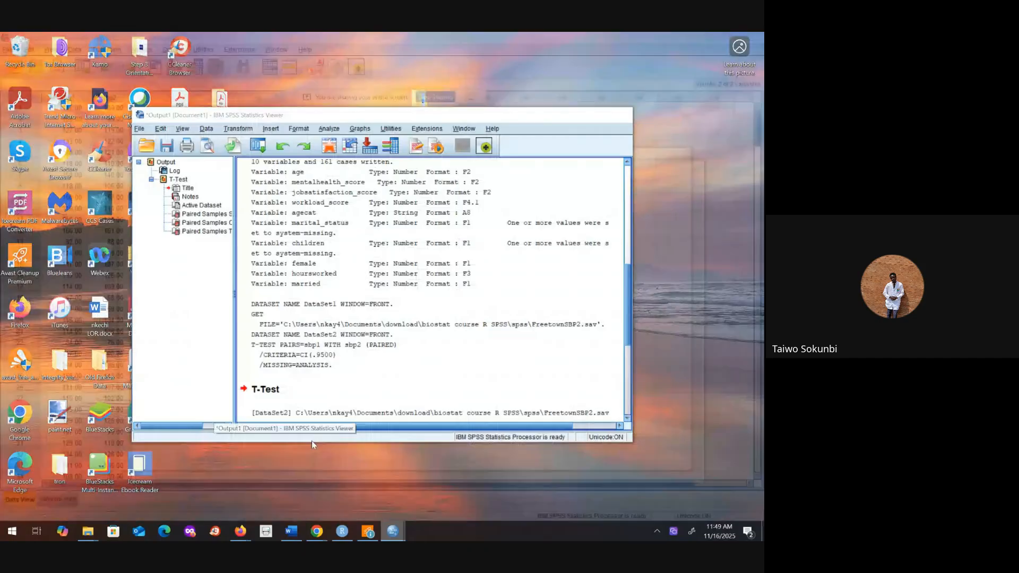
click(311, 443)
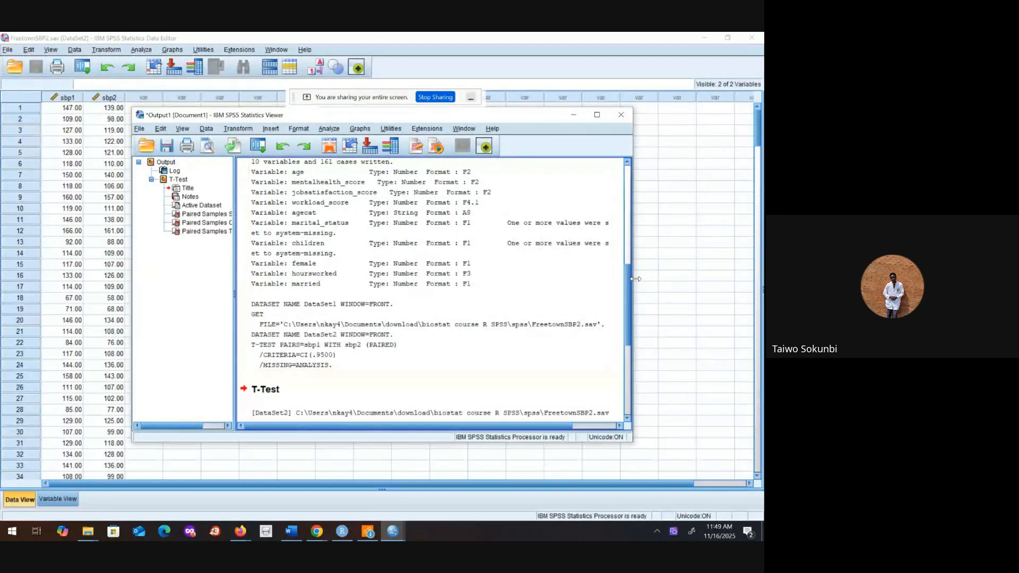
drag(626, 278, 629, 348)
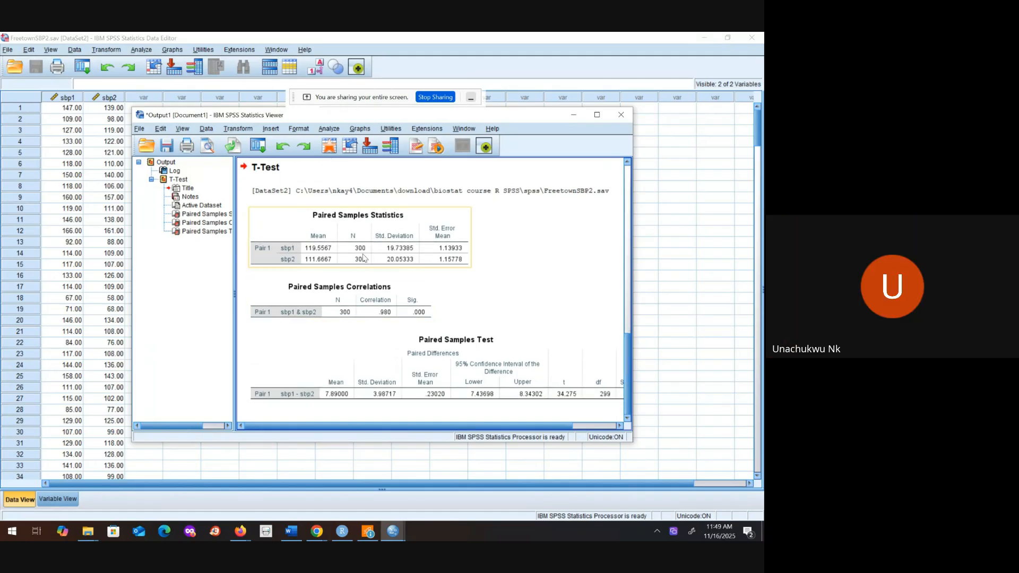
click(361, 300)
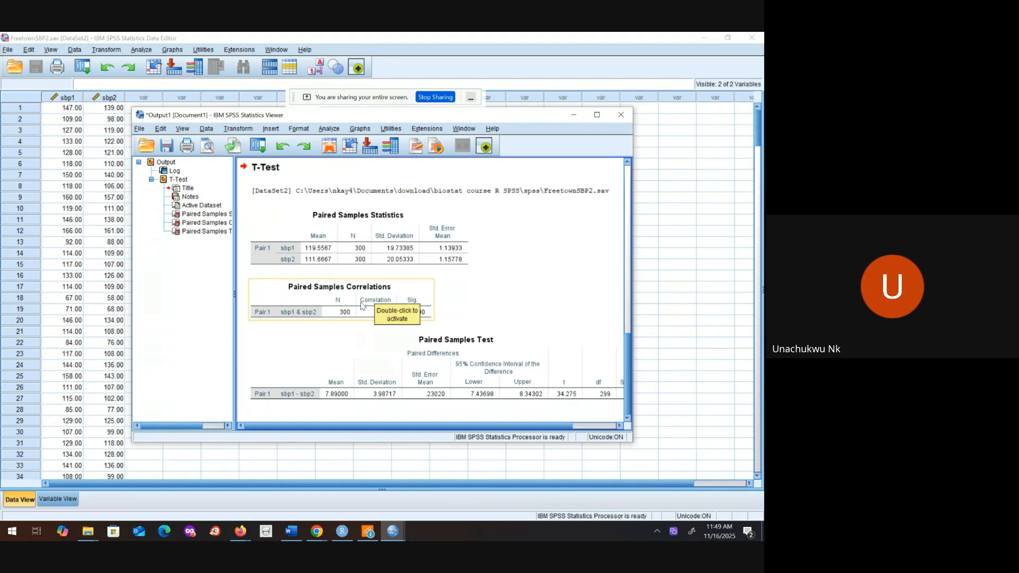
click(474, 281)
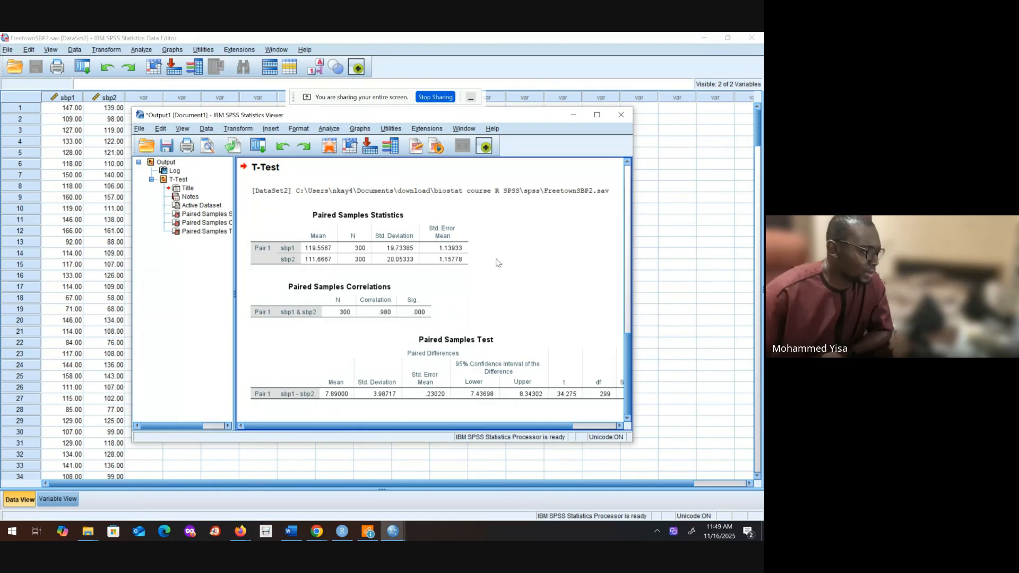
click(627, 271)
drag(628, 275, 626, 343)
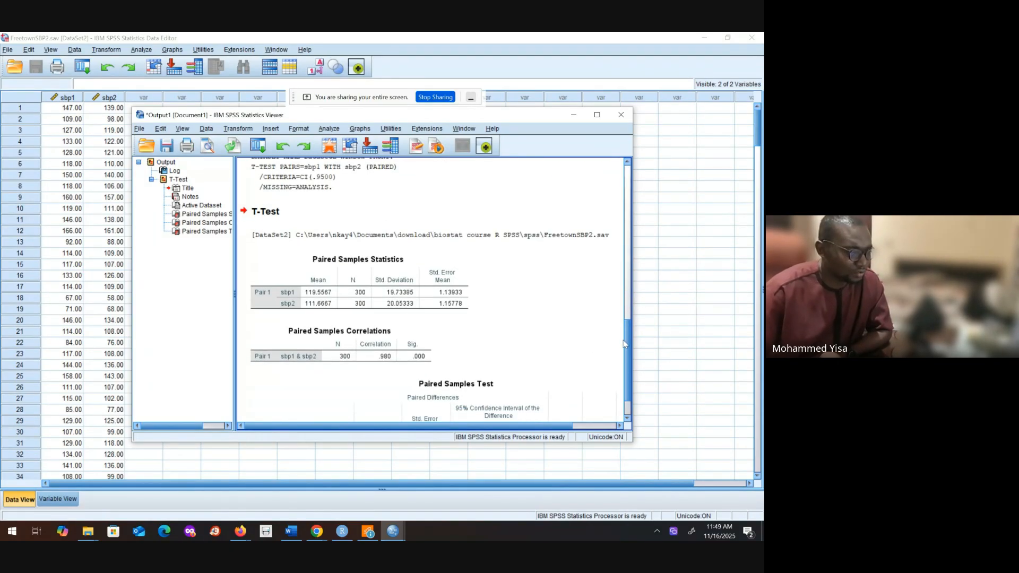
click(574, 115)
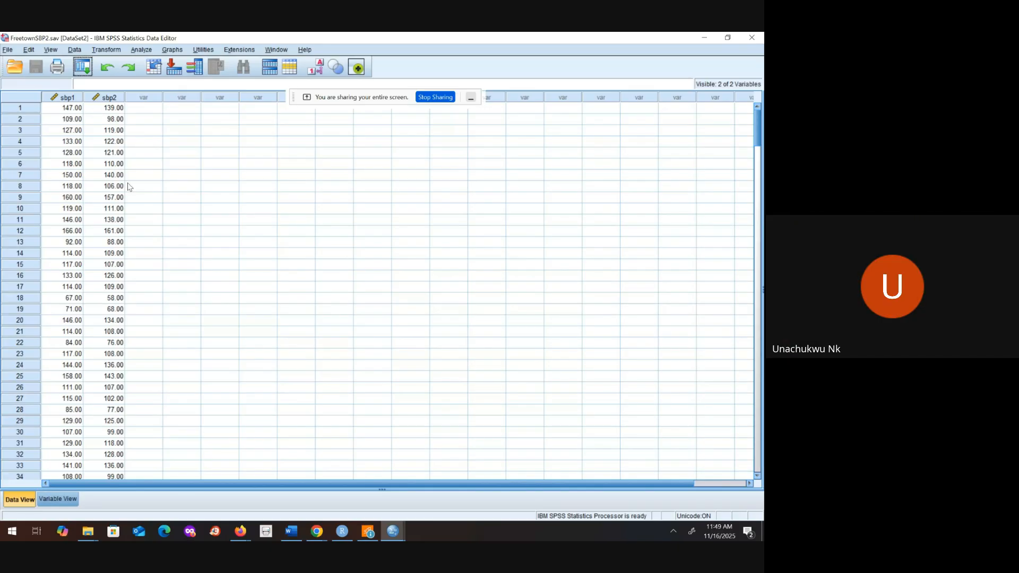
Step: Return to the FreetownSBP2.sav data and open the Paired-Samples T Test dialog
click(393, 531)
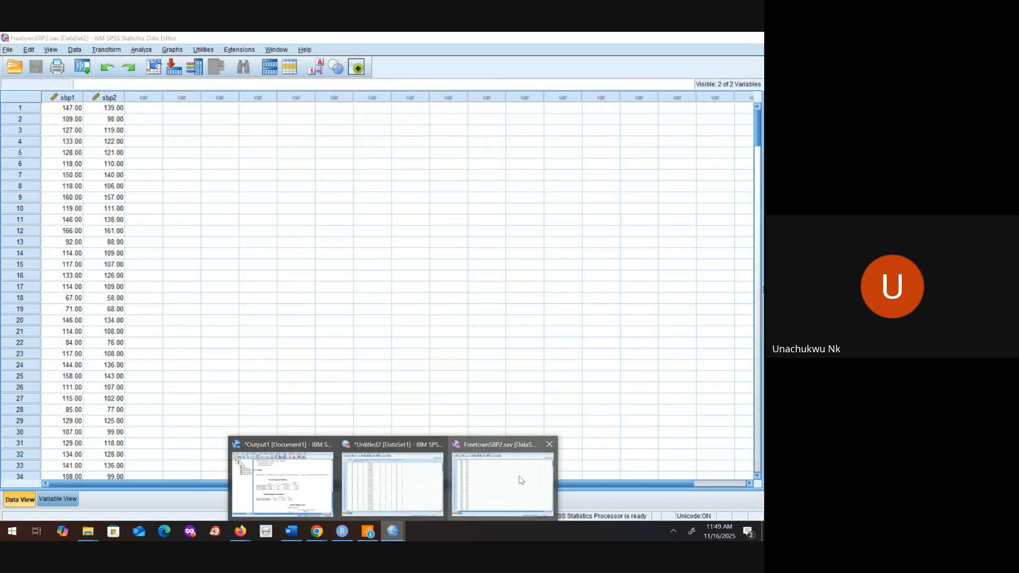
click(520, 481)
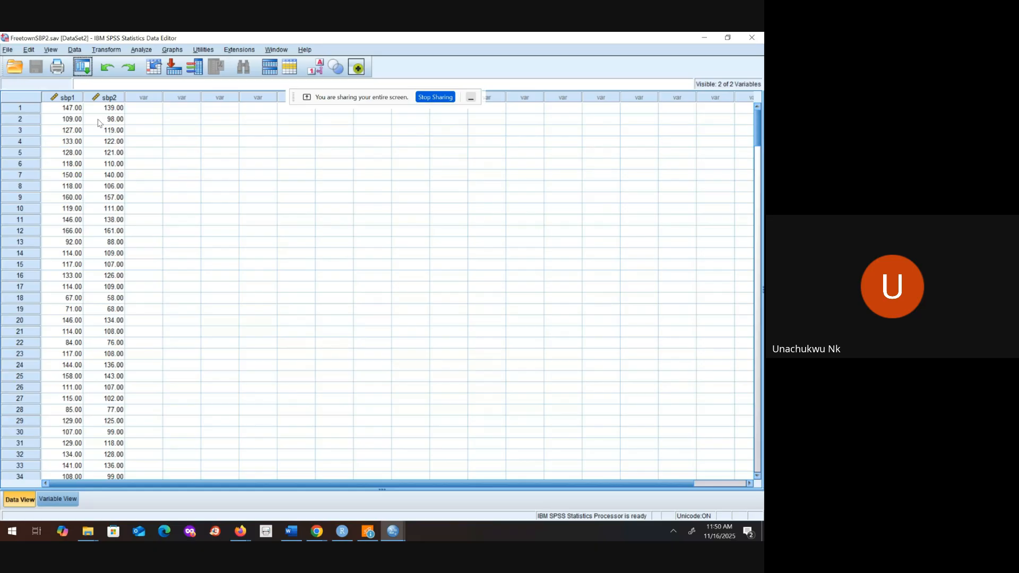
click(141, 50)
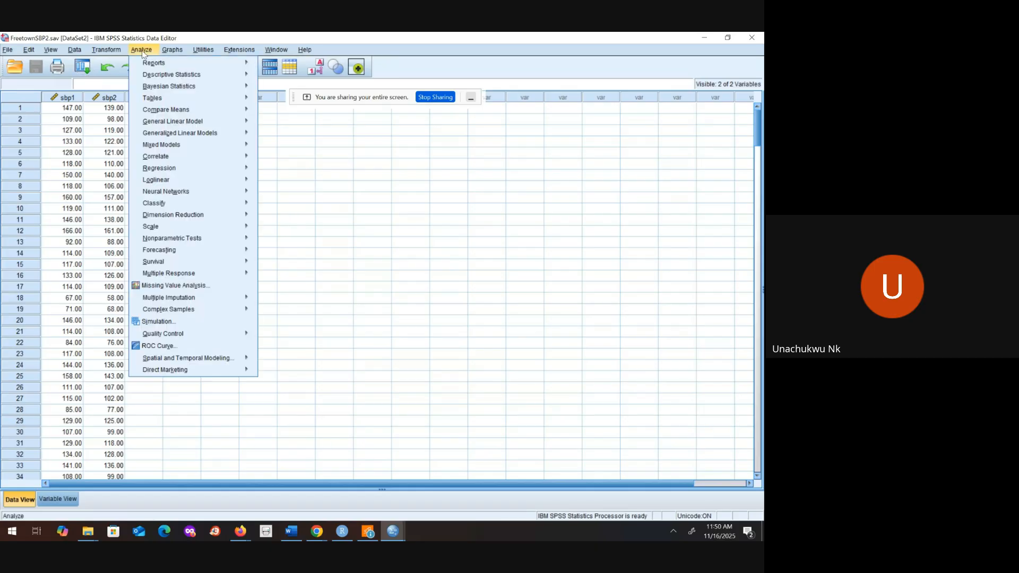
mouse_move(244, 112)
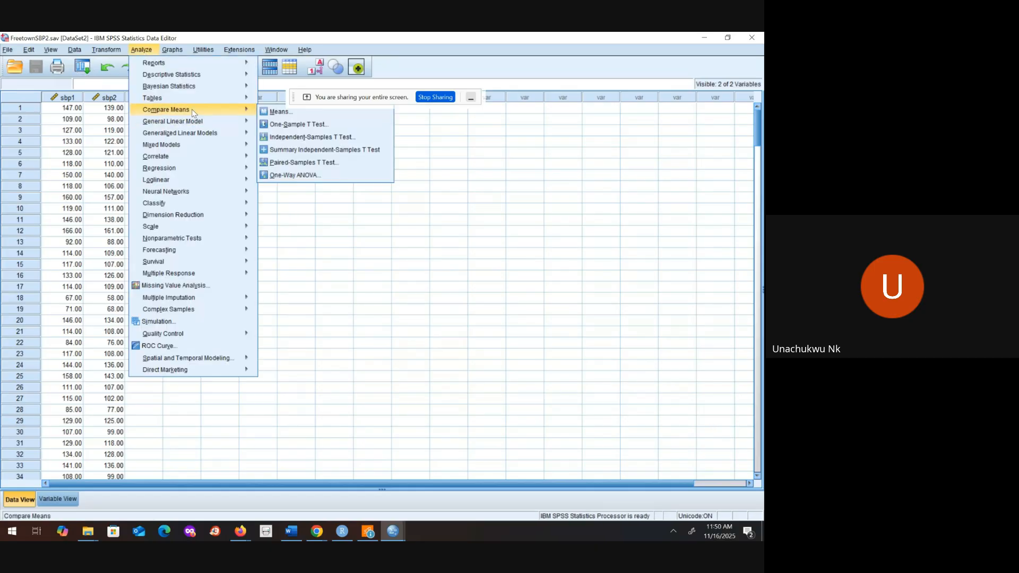
click(286, 162)
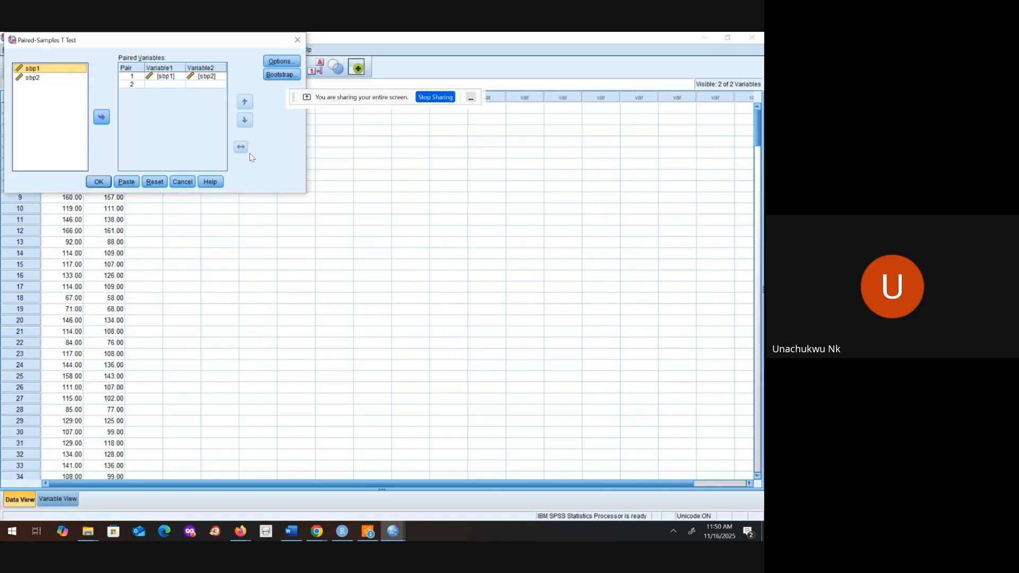
Step: Remove sbp2 and sbp1 from Pair 1 in the paired variables list
click(71, 68)
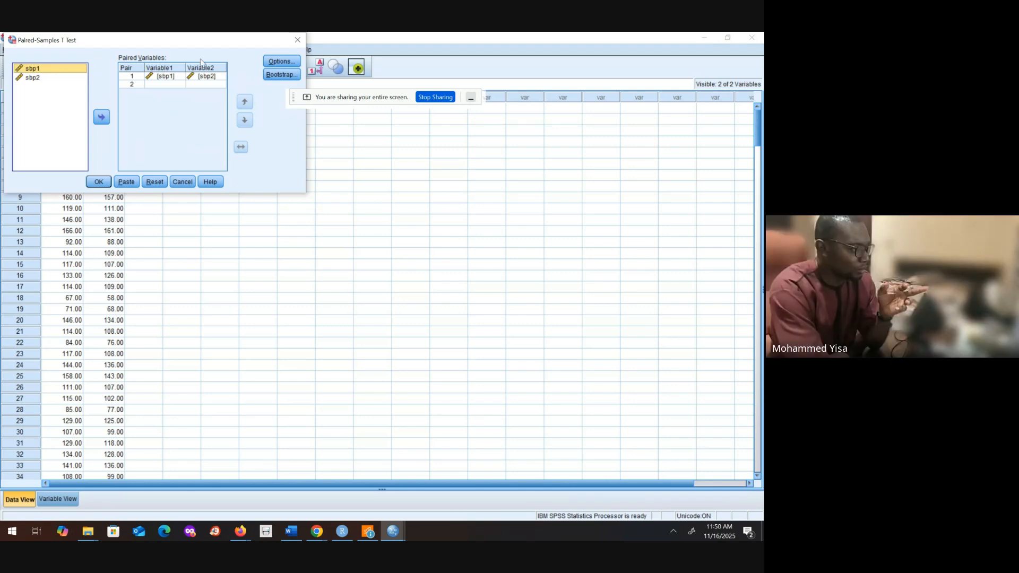
click(162, 77)
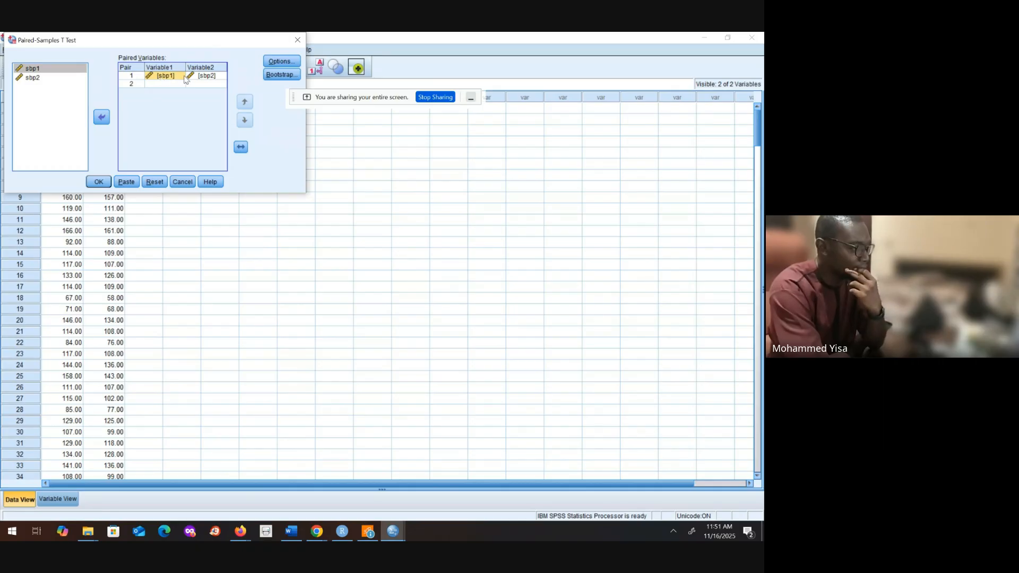
click(102, 118)
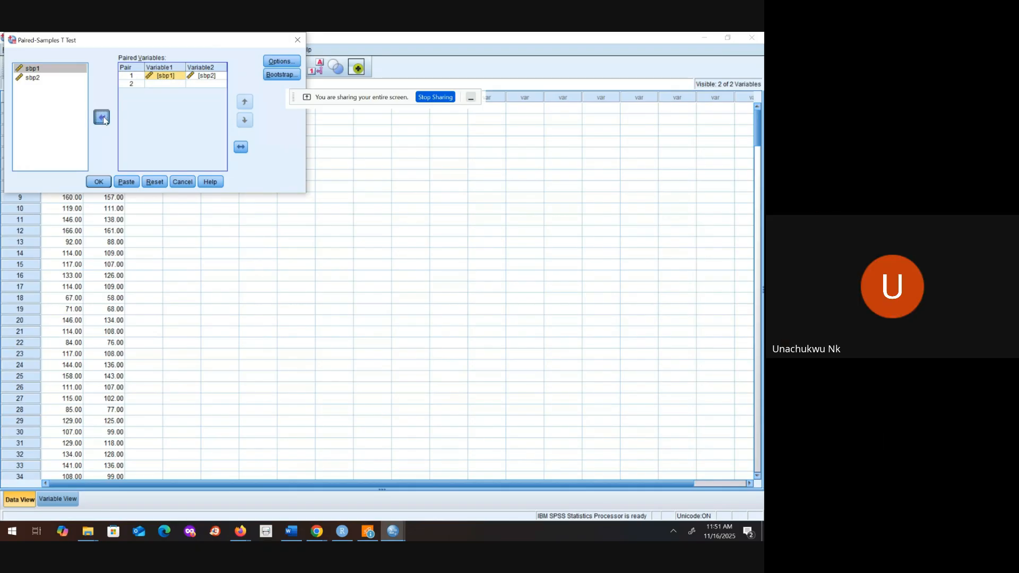
click(102, 118)
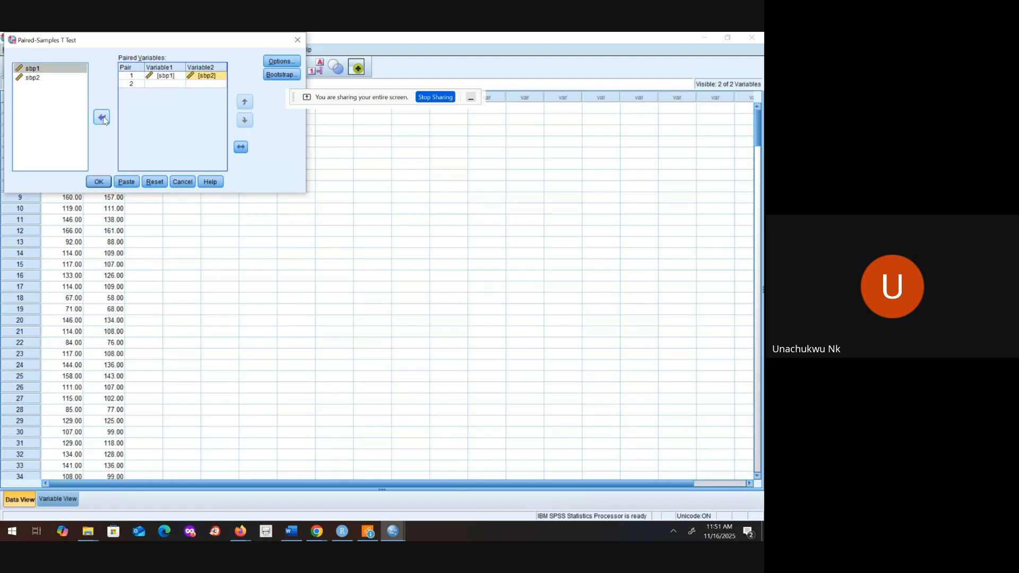
click(103, 118)
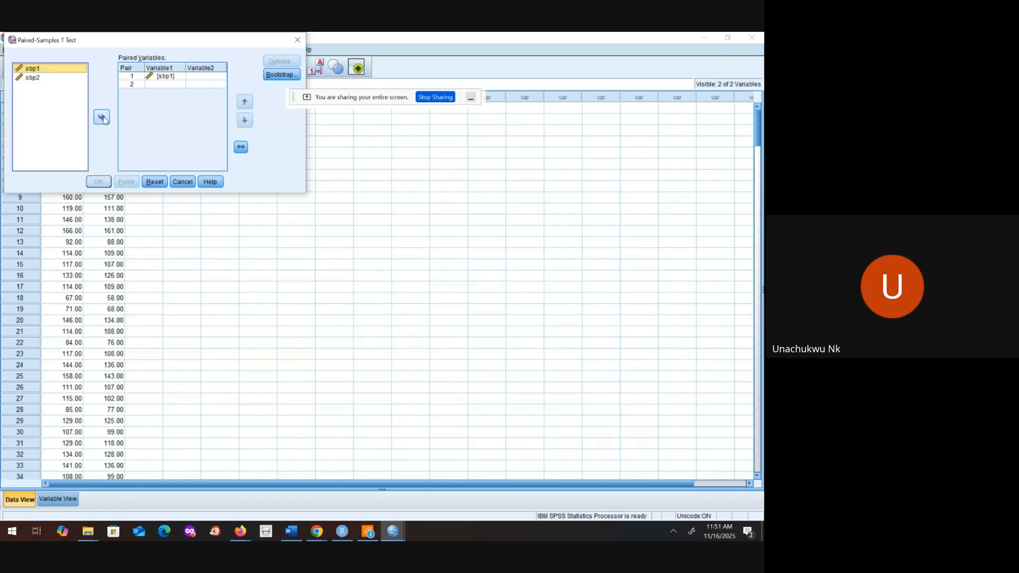
click(159, 79)
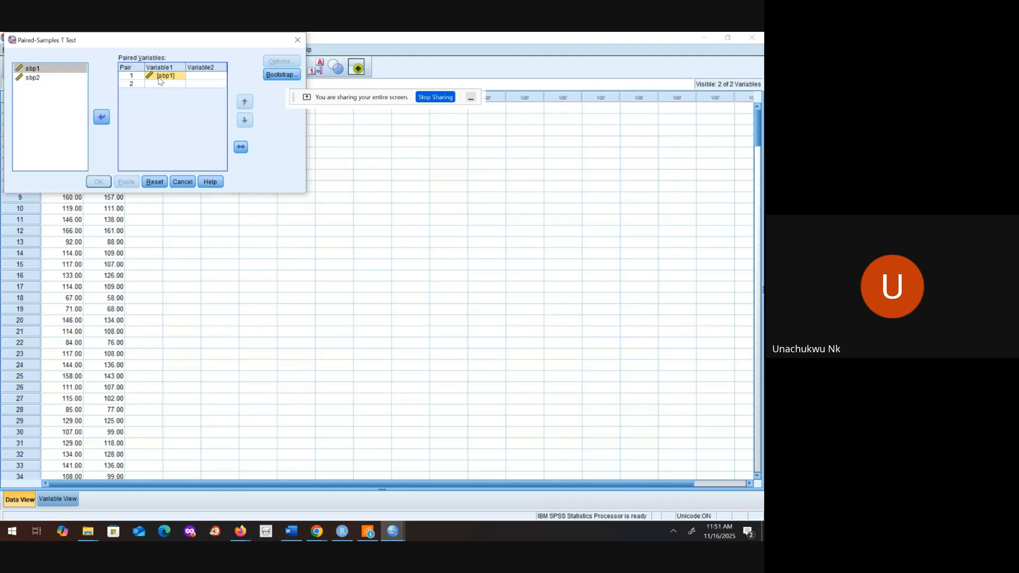
click(102, 117)
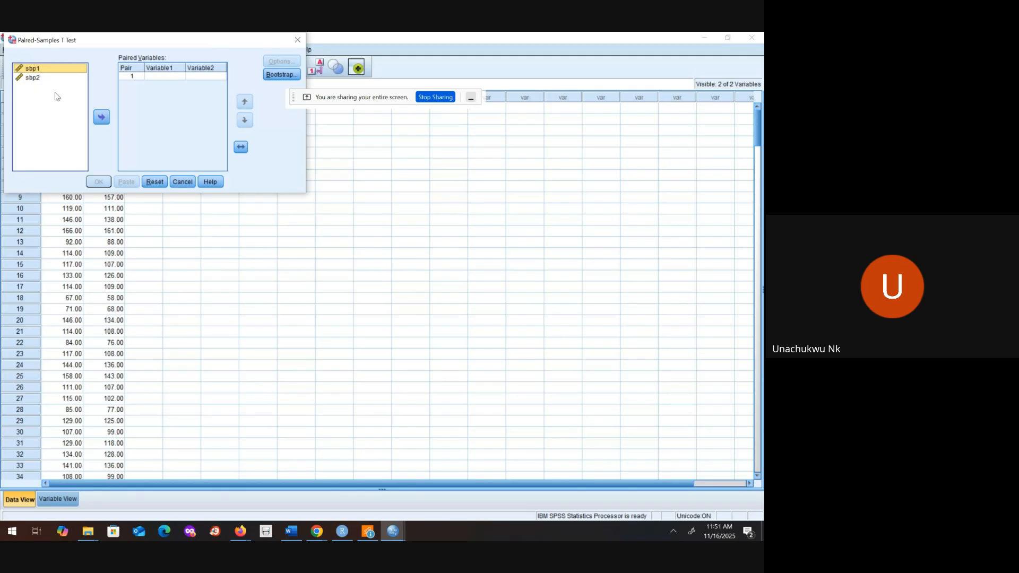
Step: Pair sbp1 as Variable1 with sbp2 as Variable2 and run the paired-samples t-test
click(102, 117)
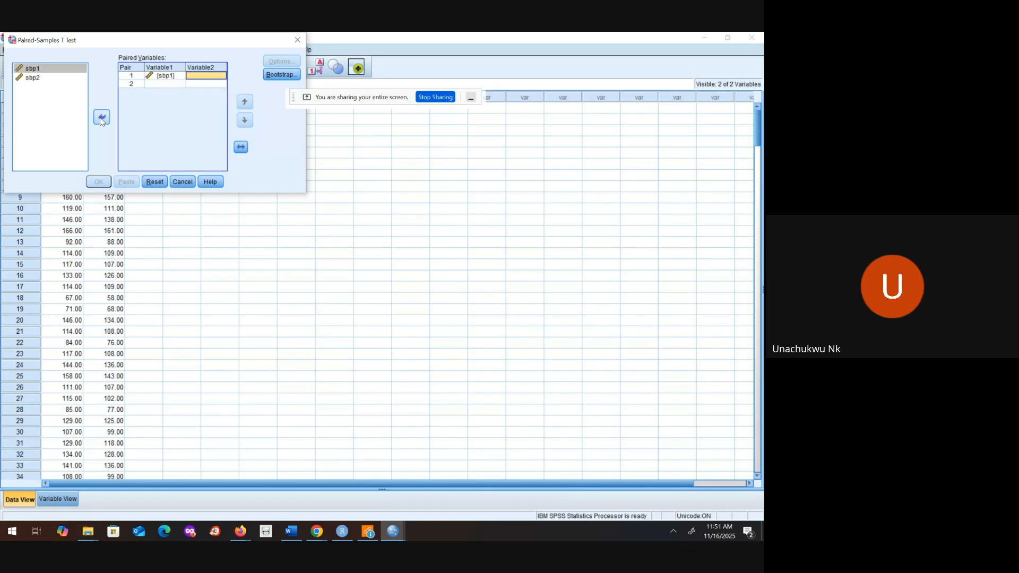
click(43, 78)
click(99, 120)
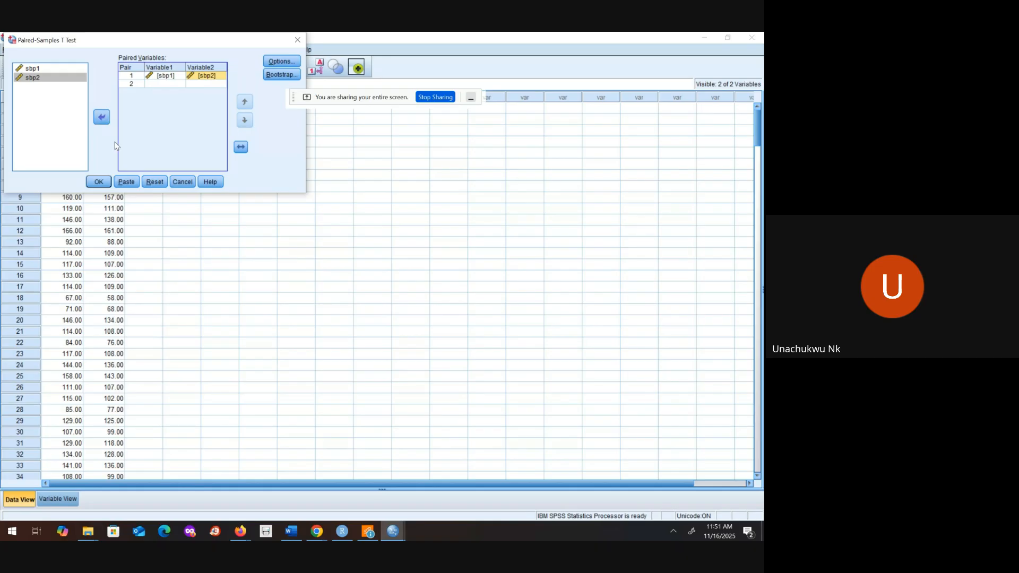
click(98, 182)
Step: Maximize the output viewer and examine its contents from the data import log through both sets of T-Test tables
click(320, 232)
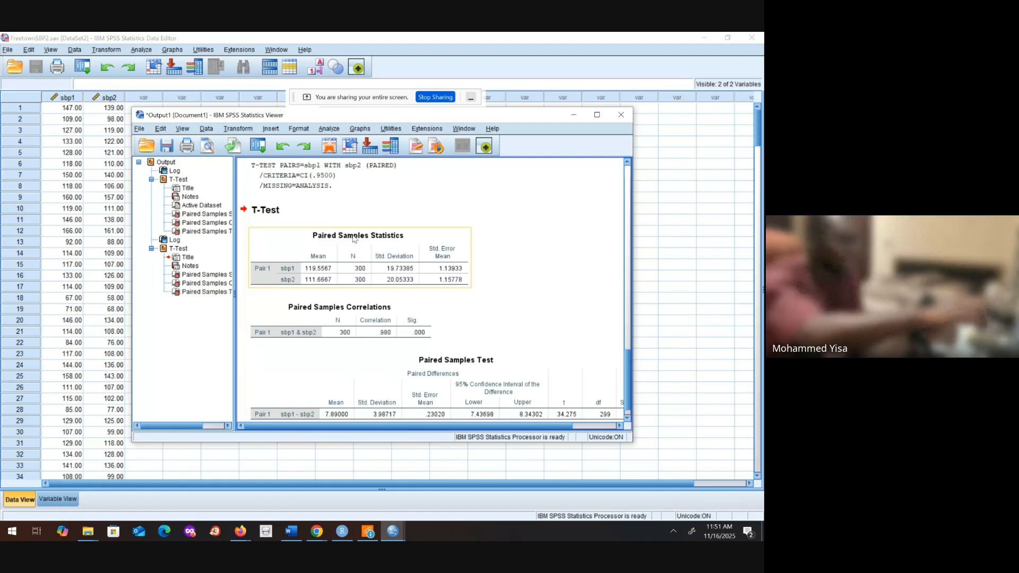
click(506, 179)
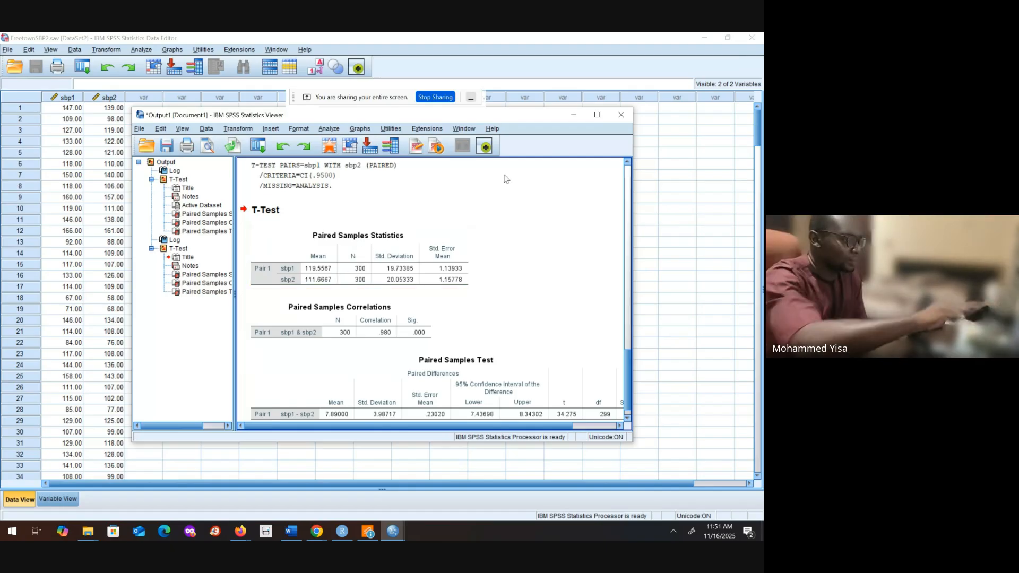
click(597, 115)
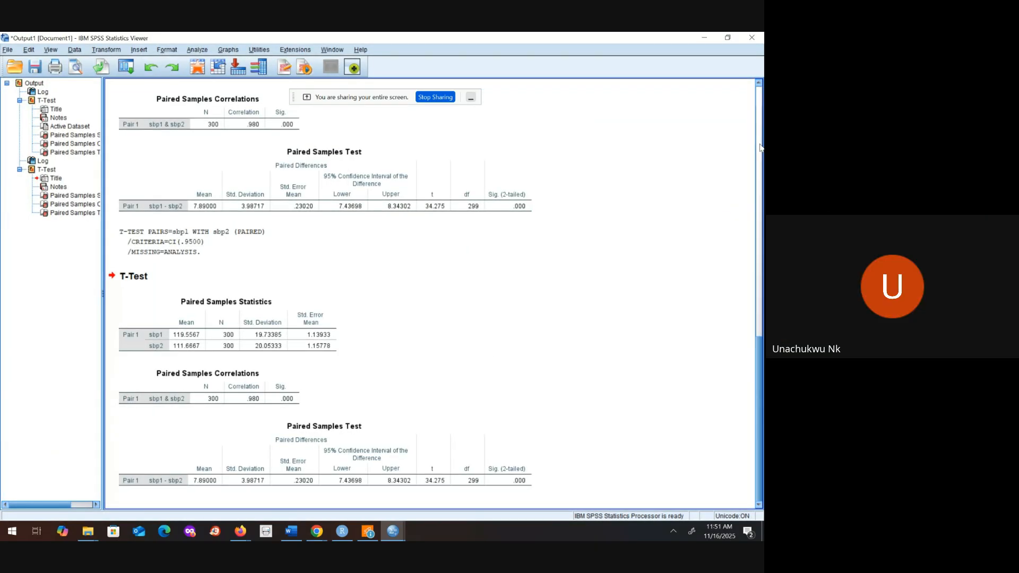
scroll(759, 149, up, 15)
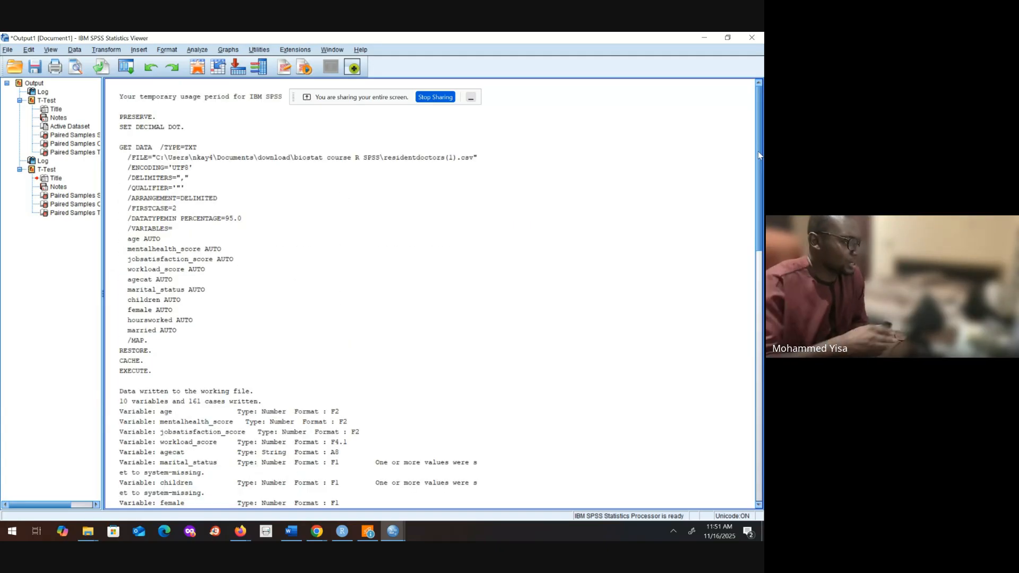
scroll(758, 151, down, 1)
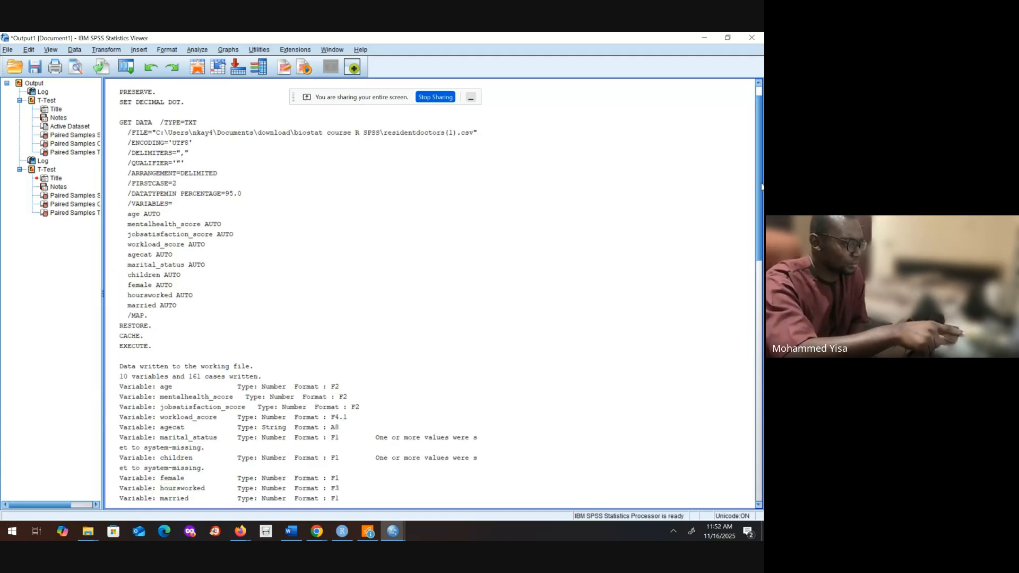
scroll(761, 187, down, 10)
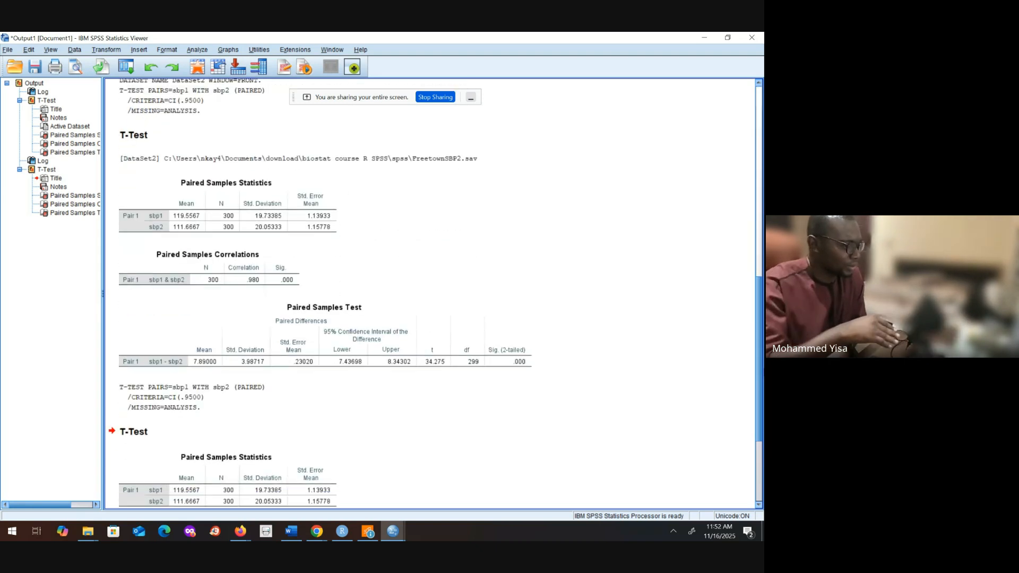
scroll(436, 293, down, 2)
scroll(430, 294, down, 1)
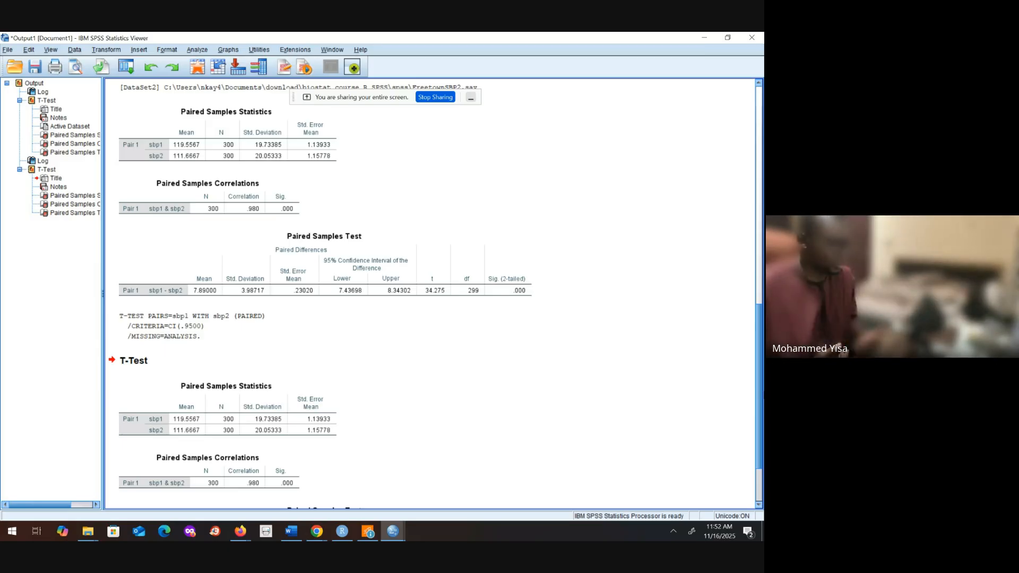
drag(764, 392, 764, 398)
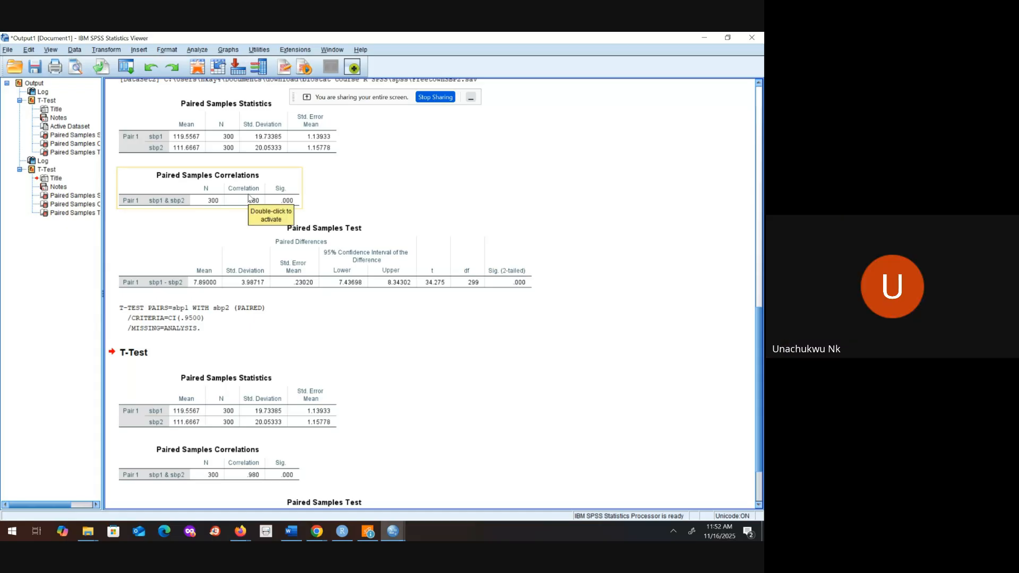
Step: Show the Save Output As dialog for the viewer document and dismiss it without saving
click(36, 68)
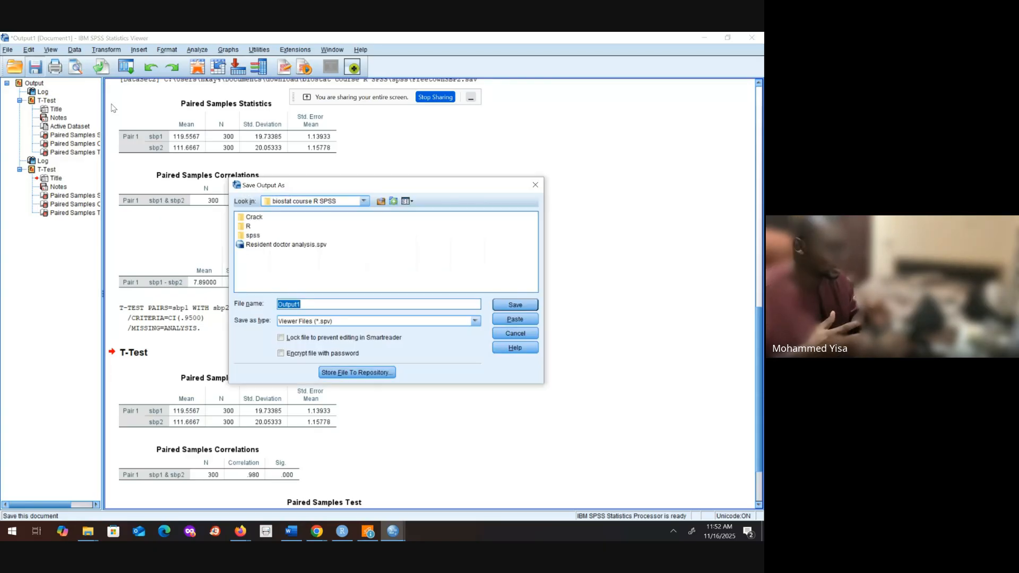
click(532, 187)
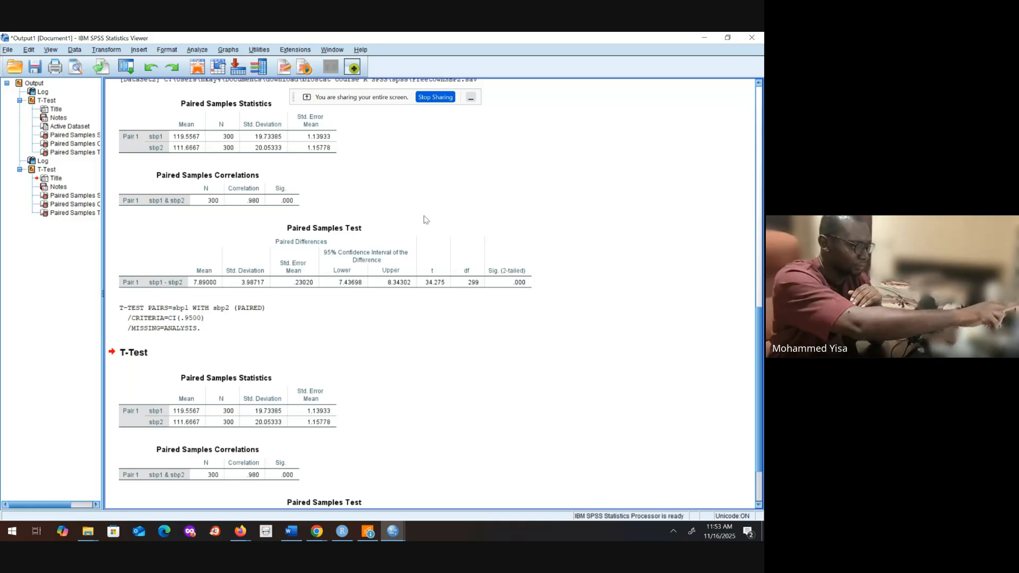
click(525, 285)
click(626, 349)
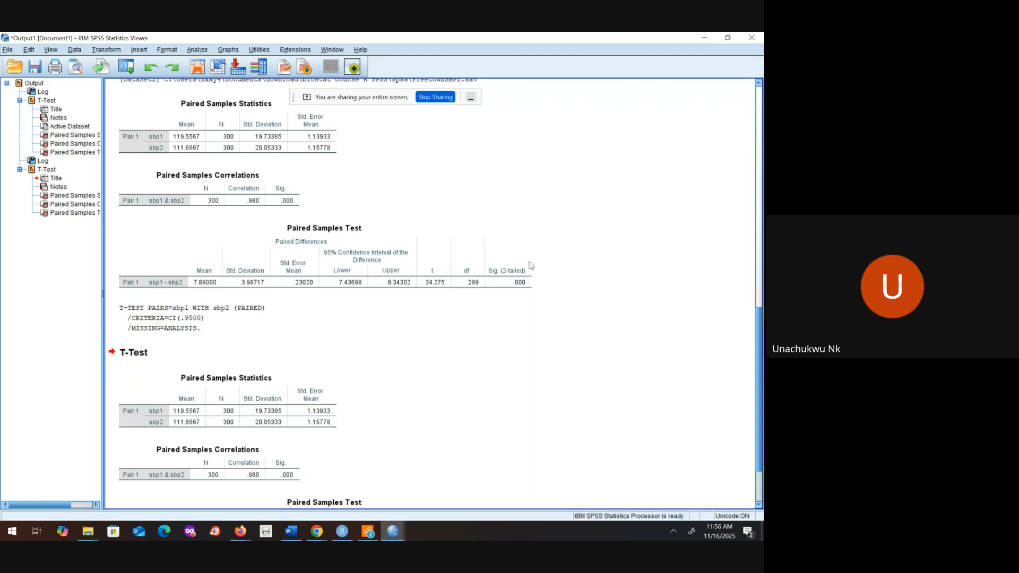
Step: Bring up the Save Output As dialog again, close it without saving, and review the log and both T-Test result sets
click(36, 66)
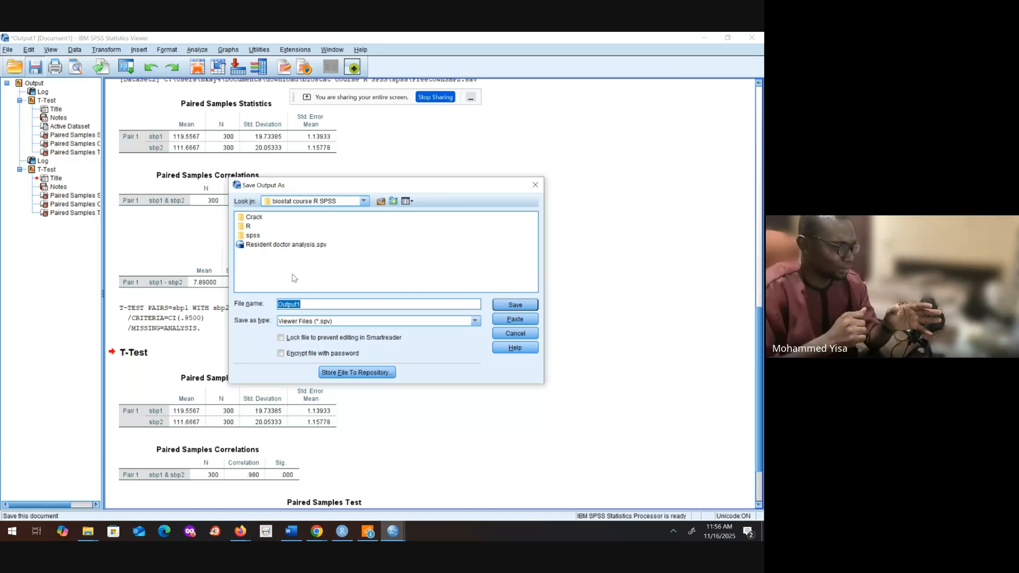
click(534, 184)
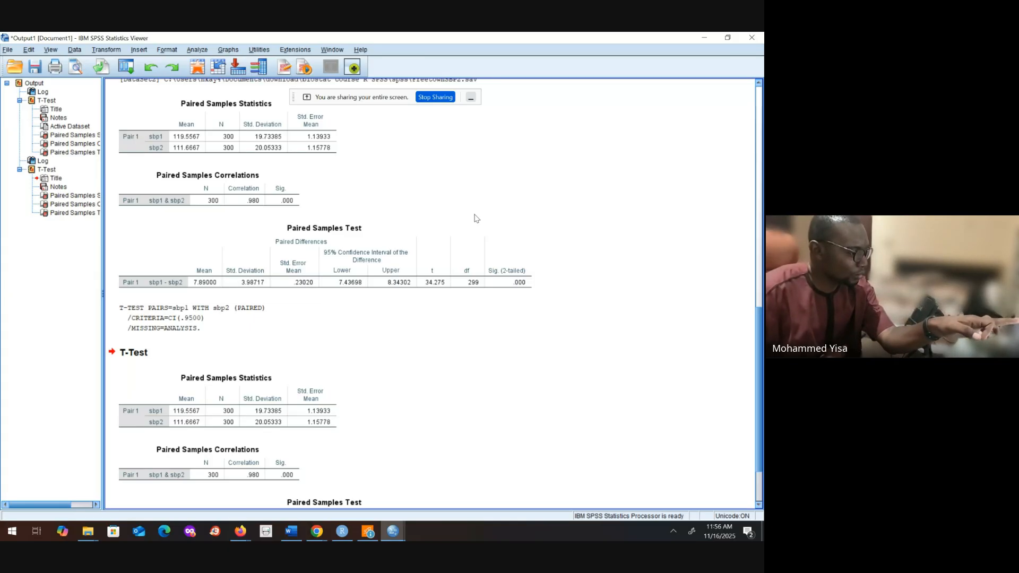
click(759, 254)
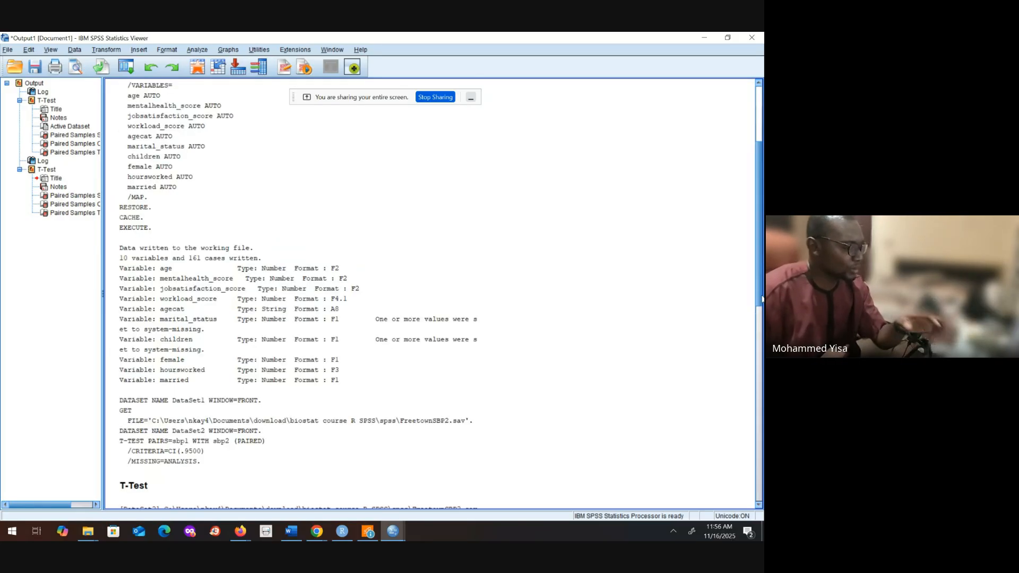
scroll(429, 292, down, 5)
scroll(430, 292, down, 11)
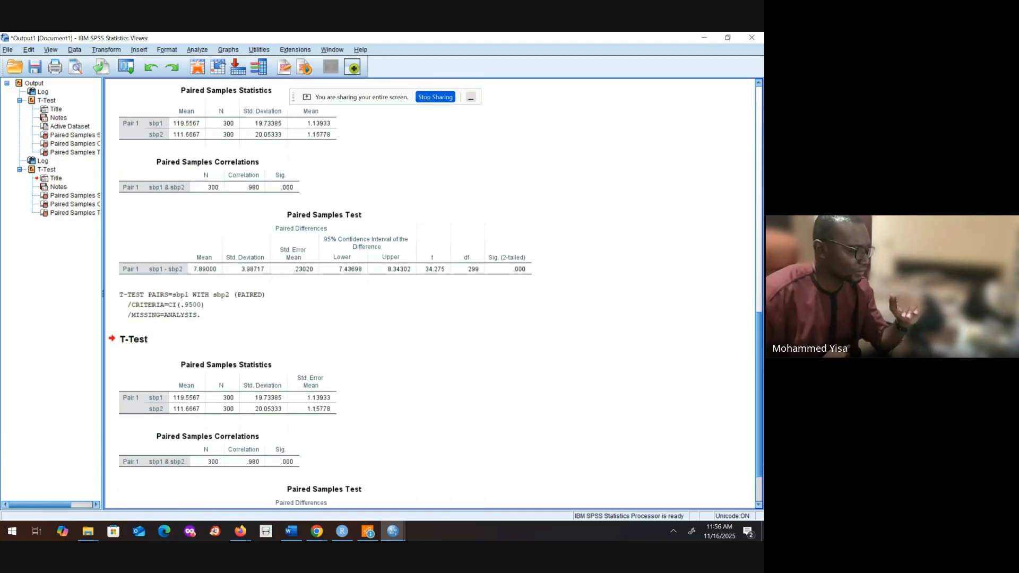
scroll(763, 467, up, 1)
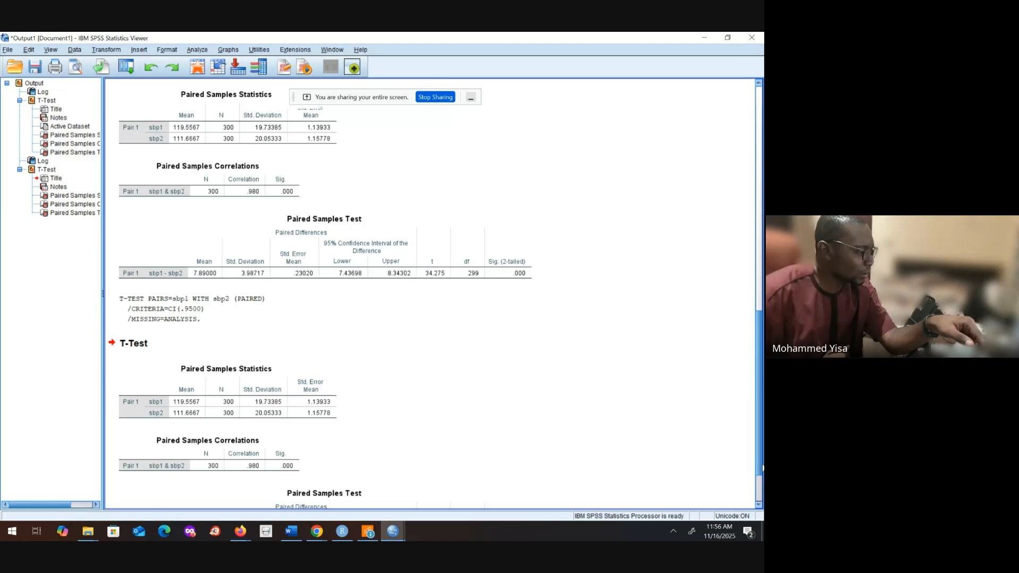
scroll(763, 468, down, 3)
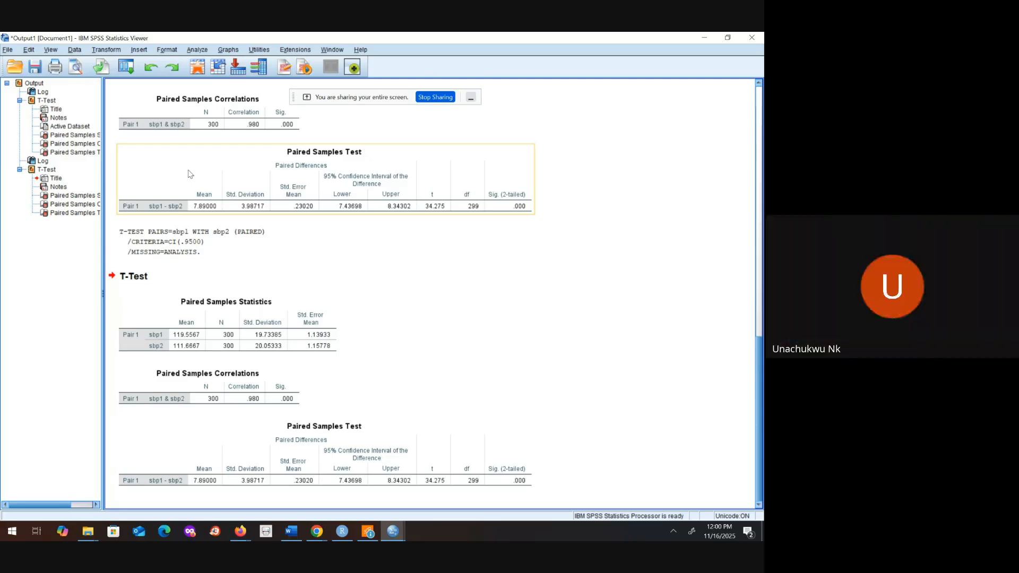
Step: Stop sharing the screen in the meeting
click(206, 143)
click(170, 161)
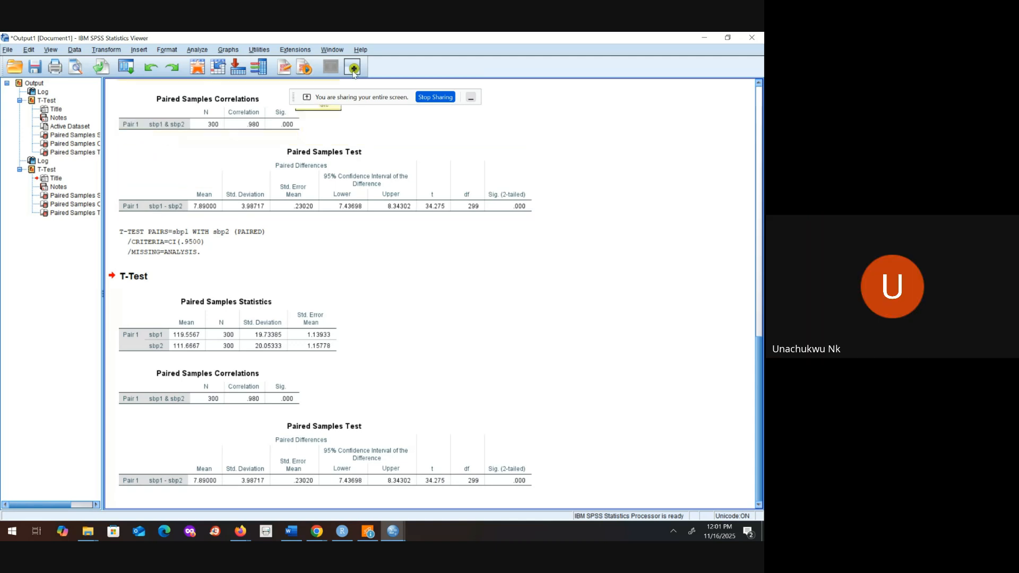
click(418, 98)
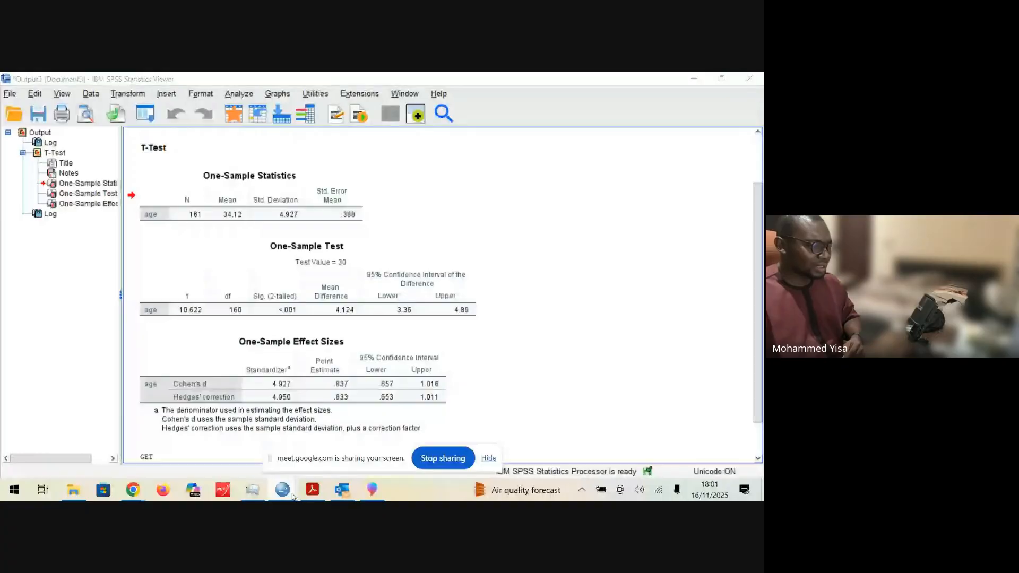
Step: Run a paired-samples t-test on FreetownSBP2.sav with sbp1 as Variable1 and sbp2 as Variable2, keeping effect size estimation on
mouse_move(292, 497)
click(409, 436)
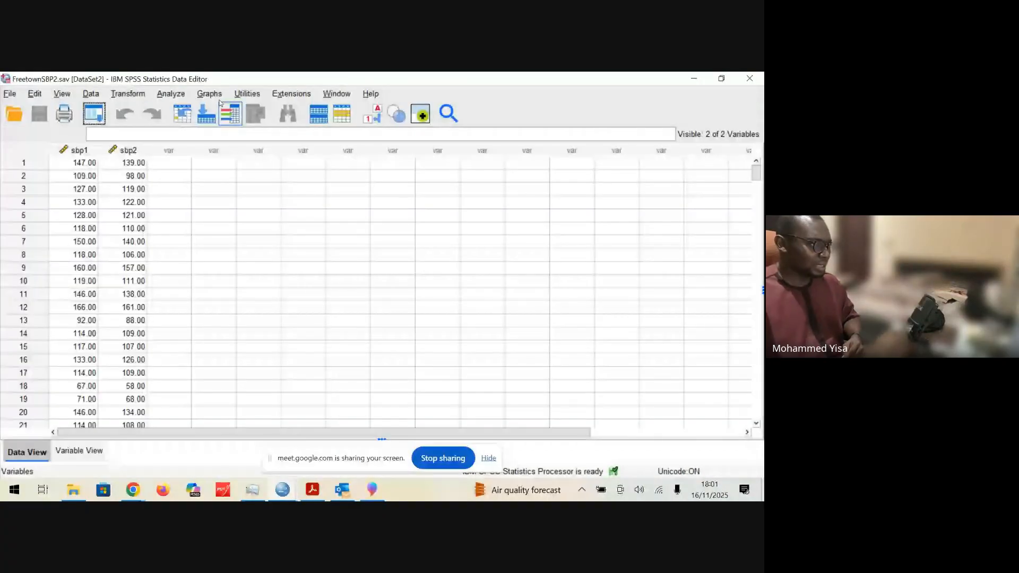
click(181, 94)
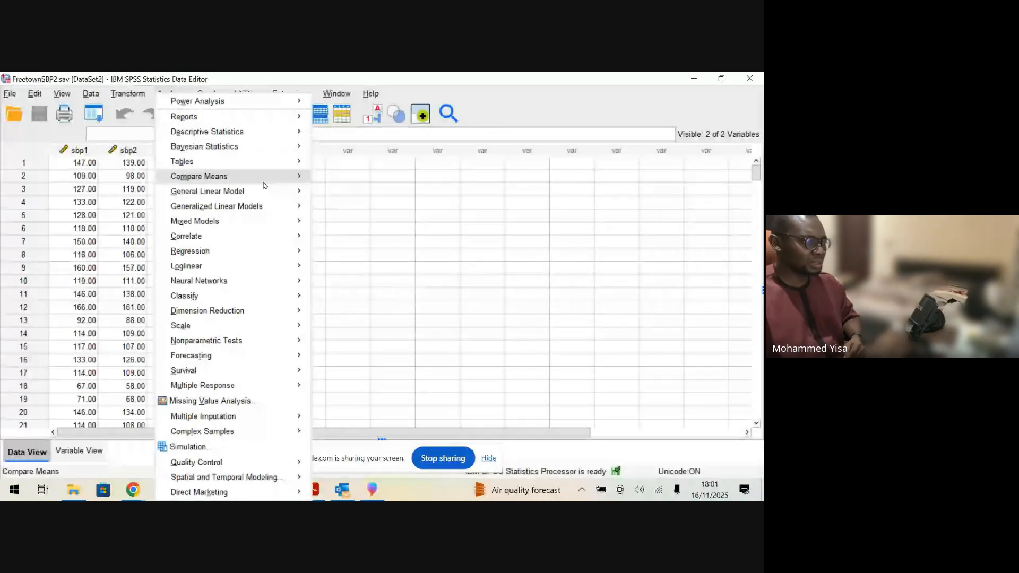
mouse_move(264, 183)
click(323, 252)
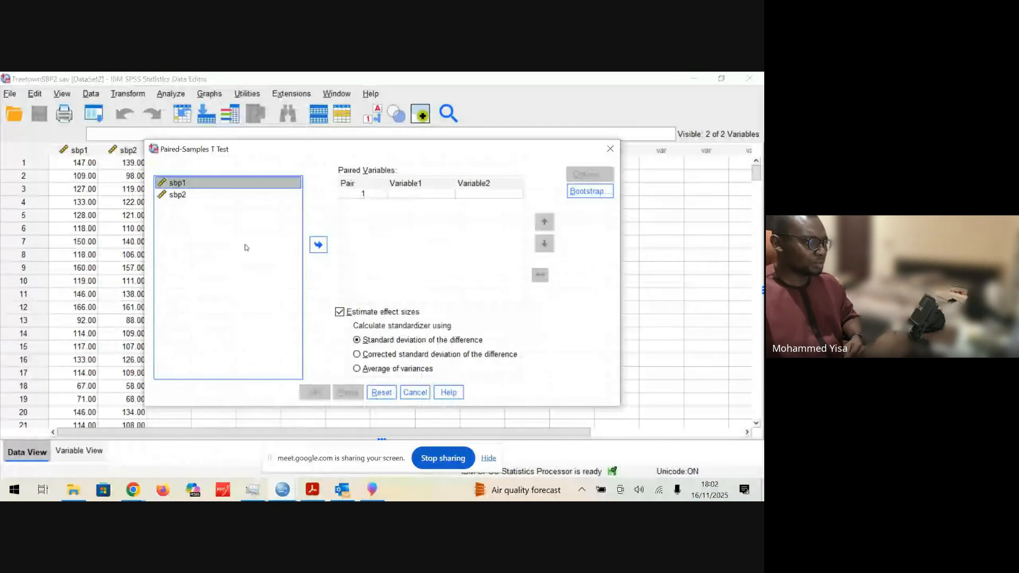
click(318, 245)
click(264, 225)
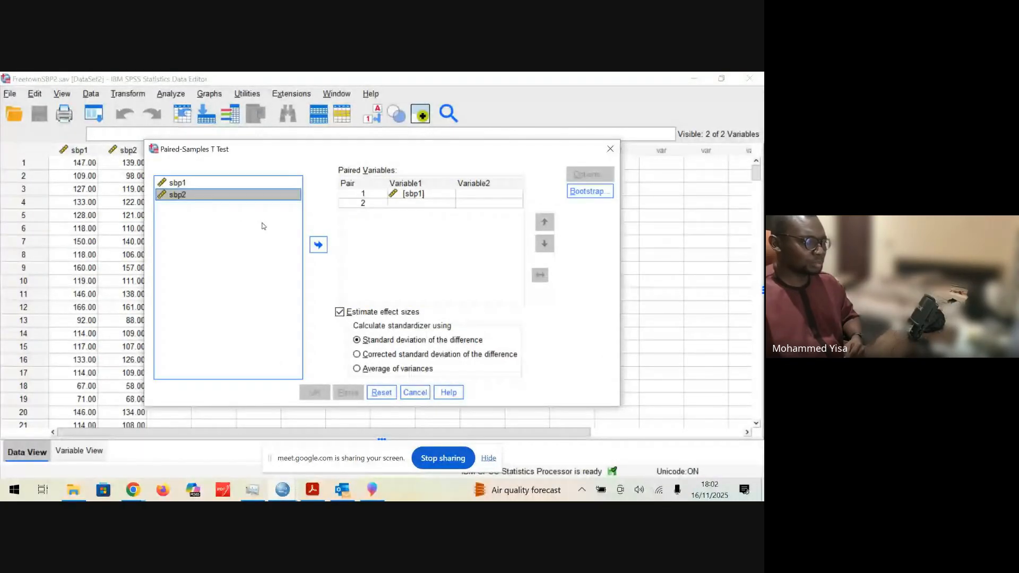
click(318, 244)
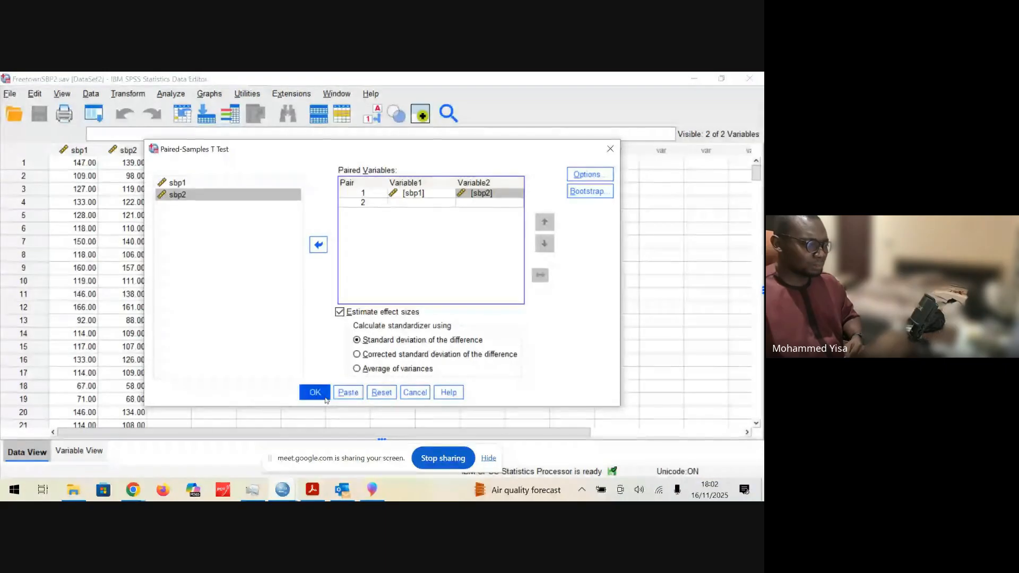
click(316, 393)
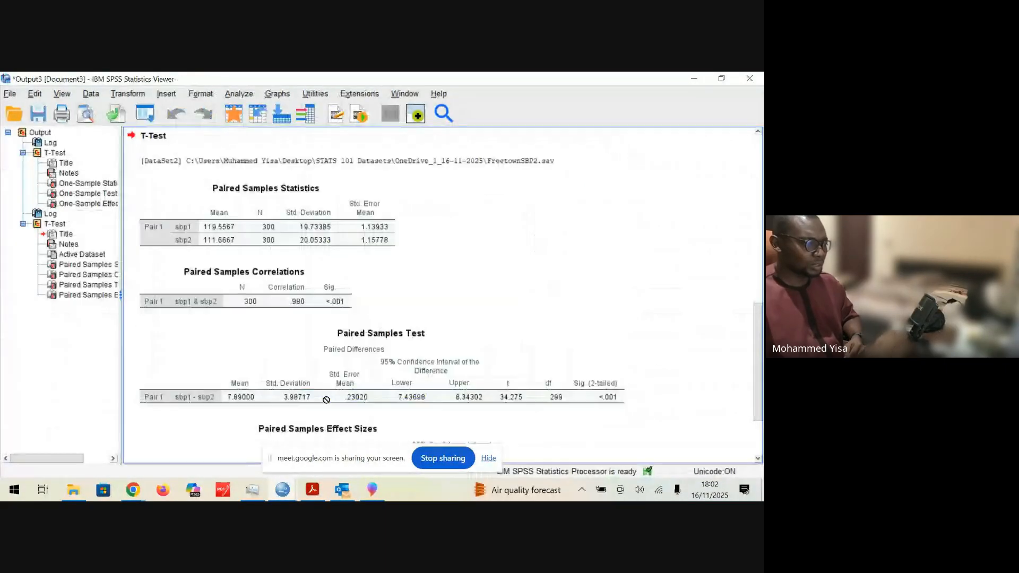
Step: Examine the new t-test output down to the effect sizes, focusing on the t, df and significance columns of the Paired Samples Test table
scroll(757, 367, down, 3)
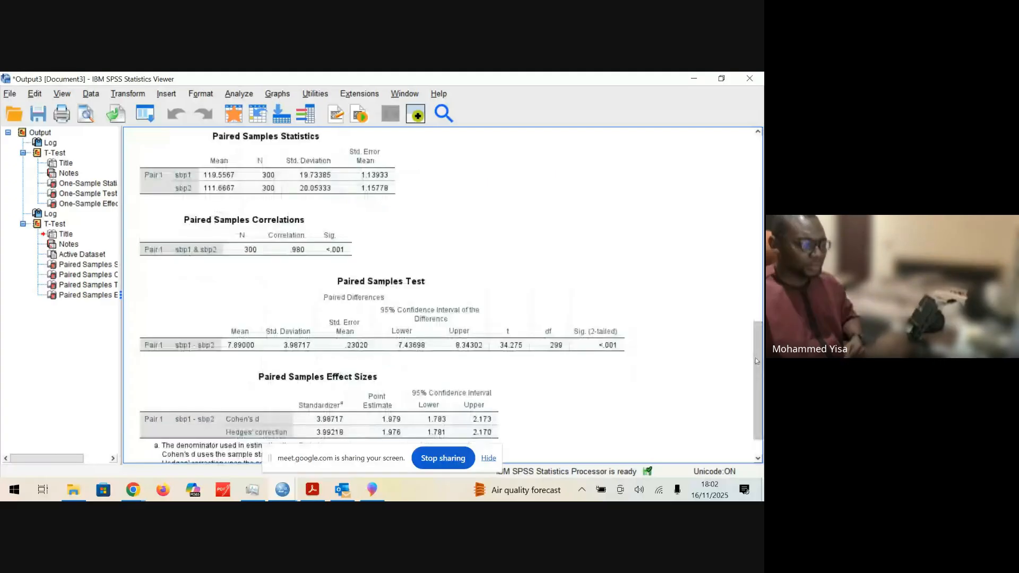
scroll(639, 279, up, 1)
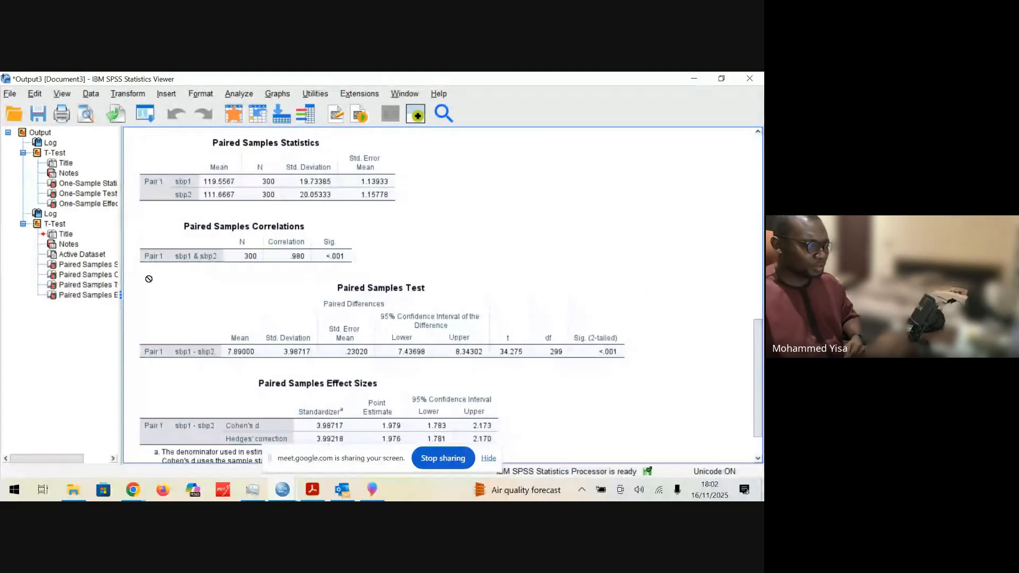
click(523, 320)
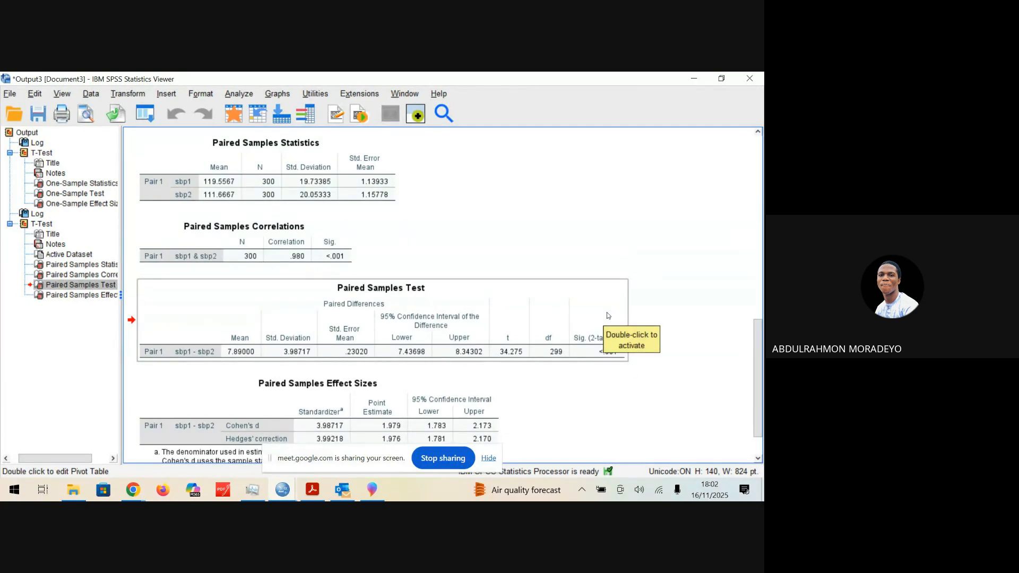
drag(636, 309, 556, 350)
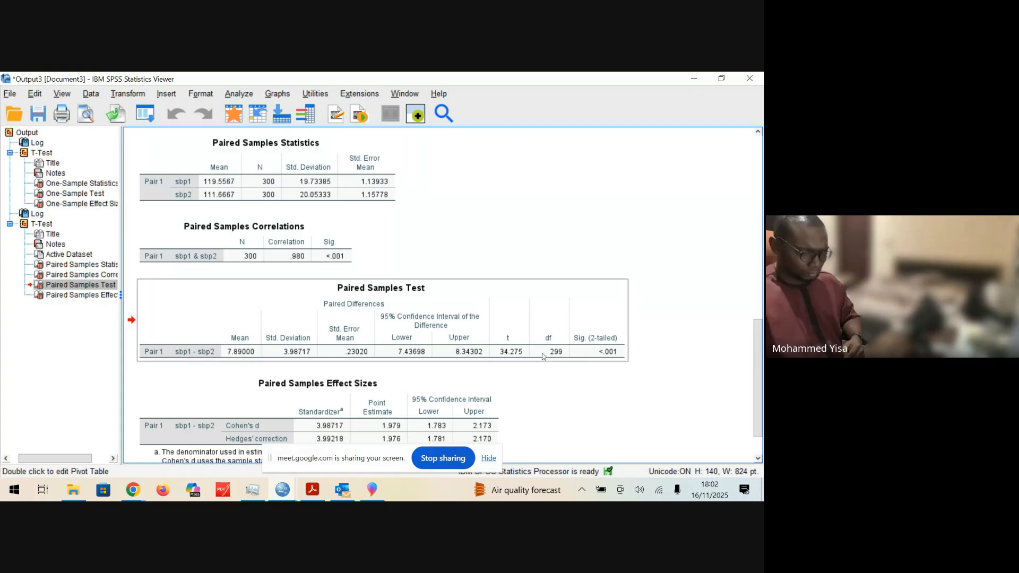
click(517, 312)
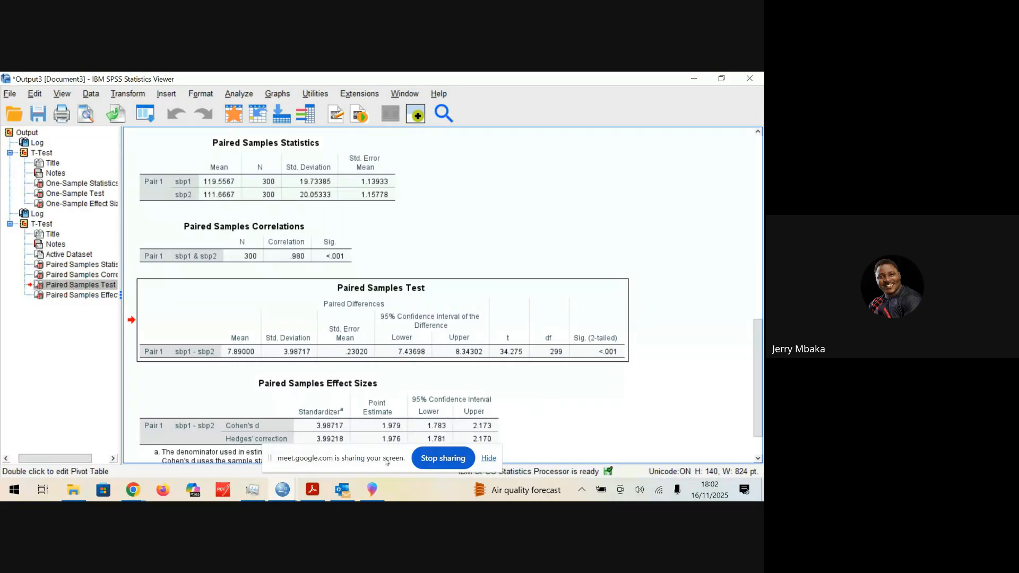
Step: Switch to the Paired Samples T-test page of SPSS Lab 2.pdf in Adobe Acrobat and hide the screen-sharing notice
click(133, 489)
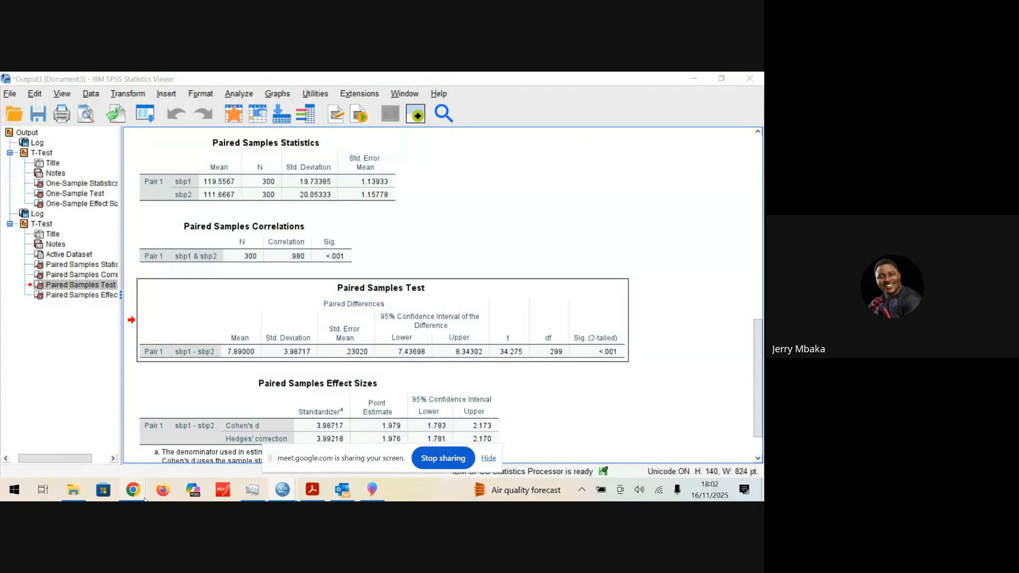
click(116, 457)
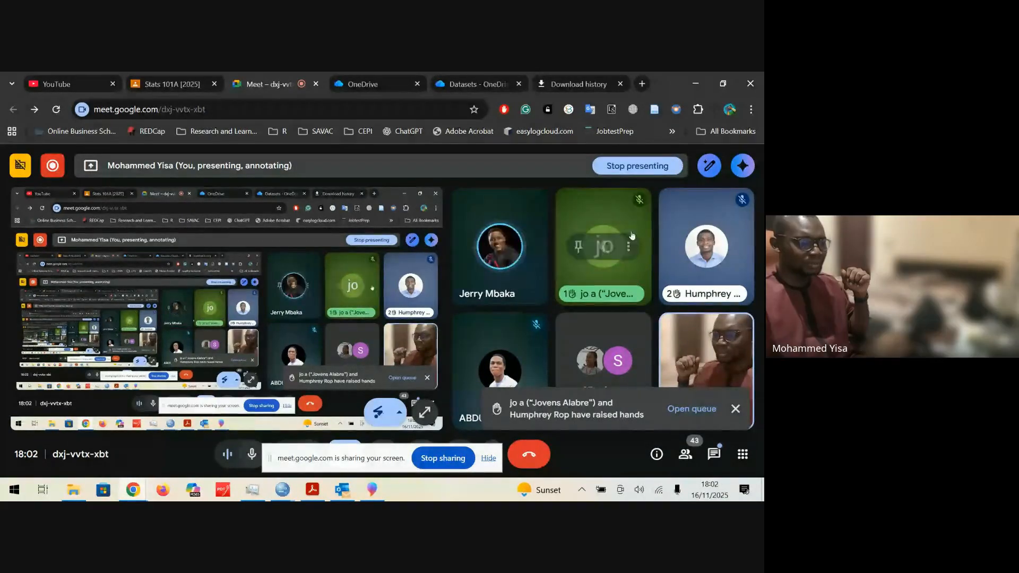
click(313, 490)
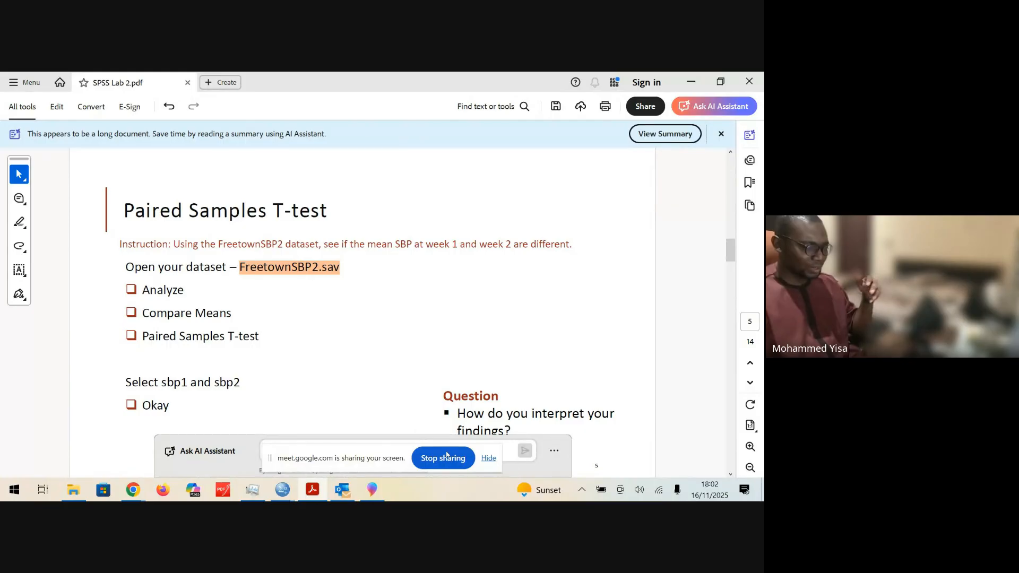
click(488, 458)
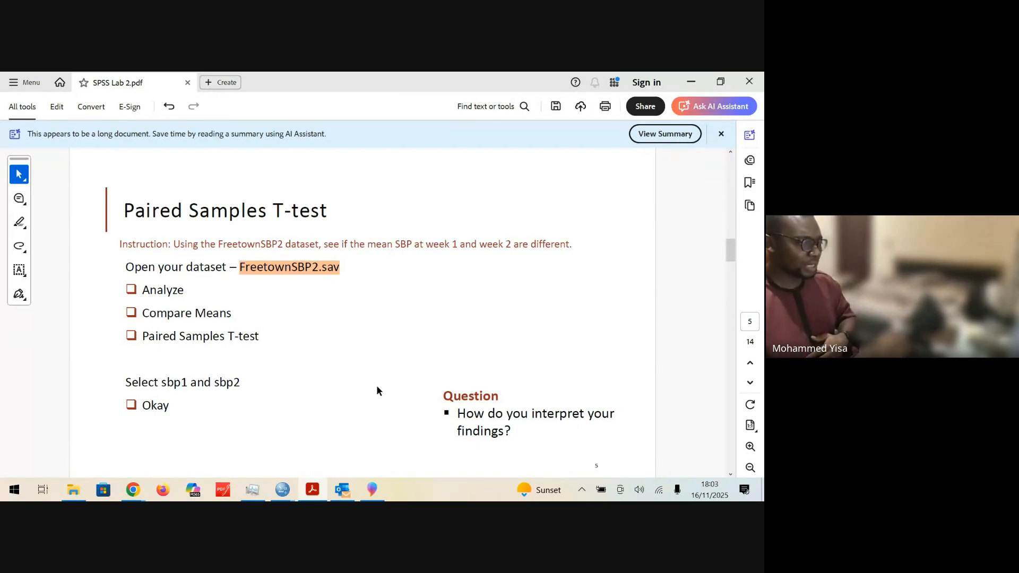
Step: Return to the Output3 viewer in SPSS and examine the Paired Samples Correlations table for sbp1 and sbp2
mouse_move(283, 487)
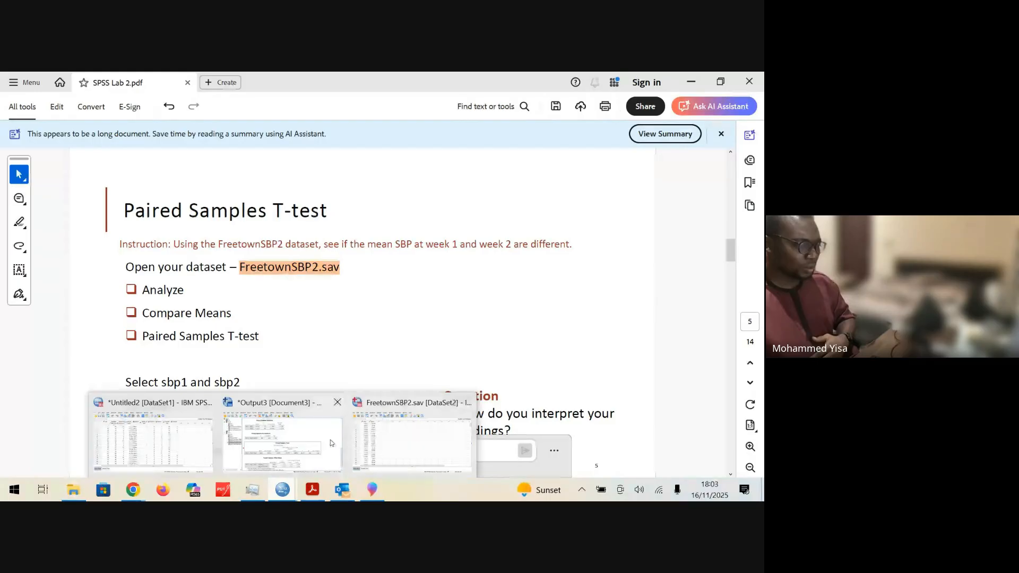
click(296, 469)
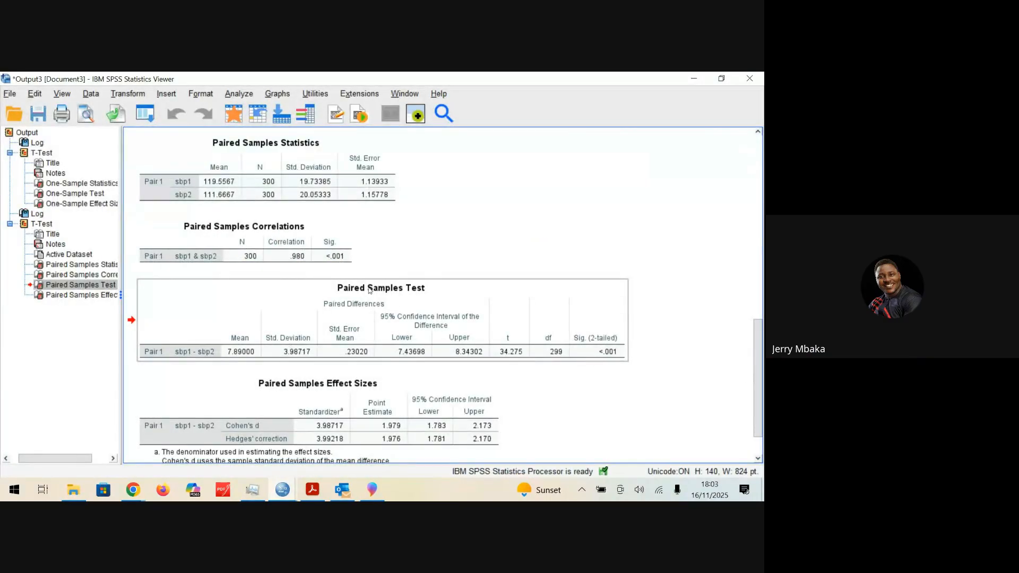
click(273, 243)
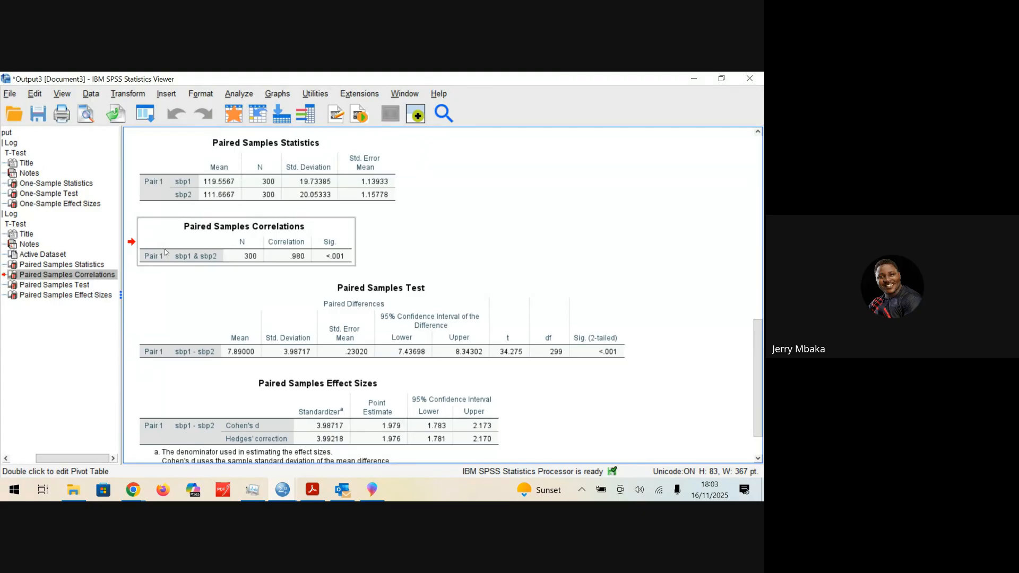
drag(164, 249, 399, 245)
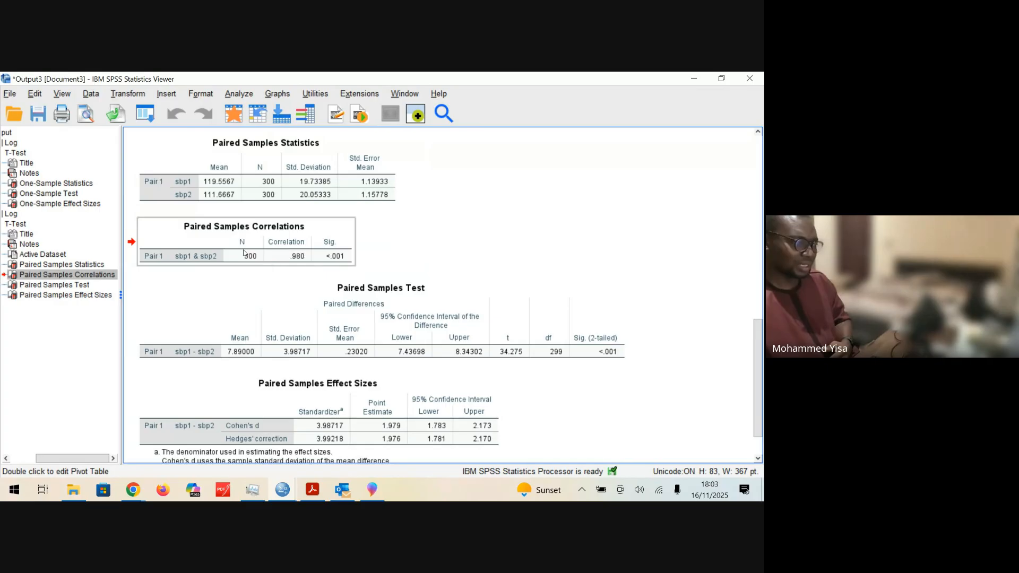
drag(277, 260, 382, 268)
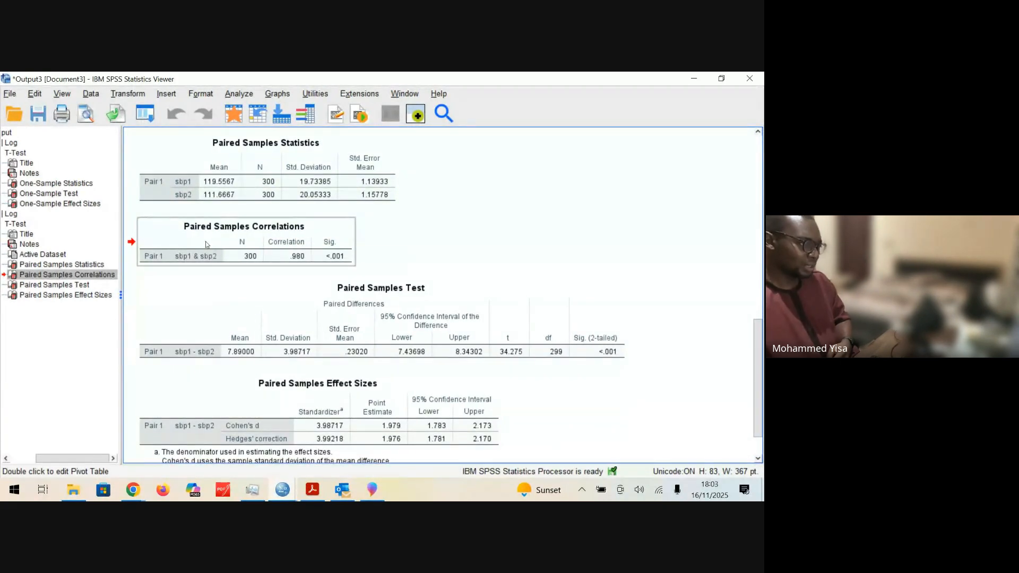
drag(245, 263, 464, 263)
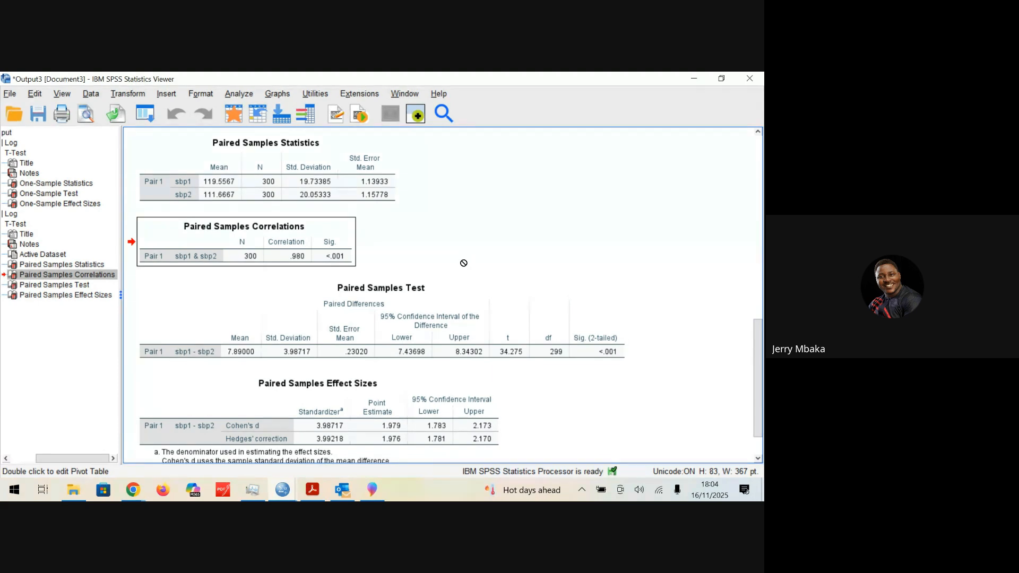
click(471, 316)
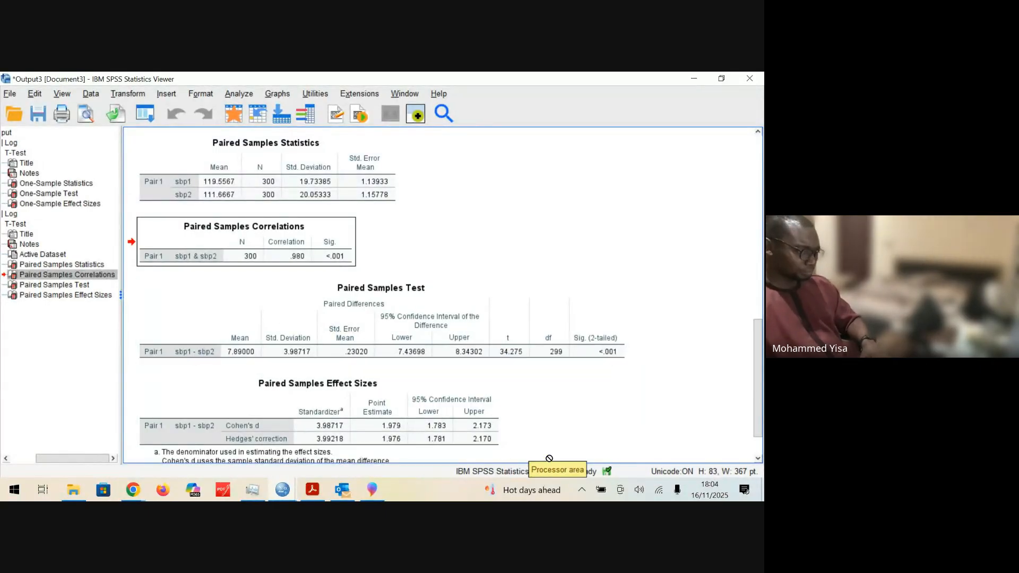
Step: Go back to SPSS Lab 2.pdf and read from the Paired Samples T-test instructions and results to the Independent Samples T-test page
click(694, 79)
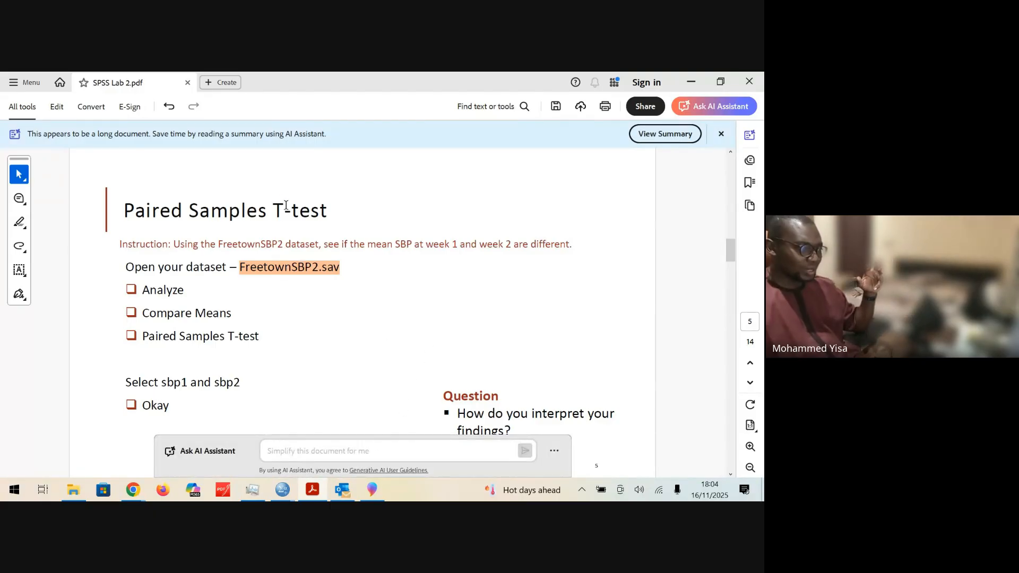
drag(273, 211, 334, 212)
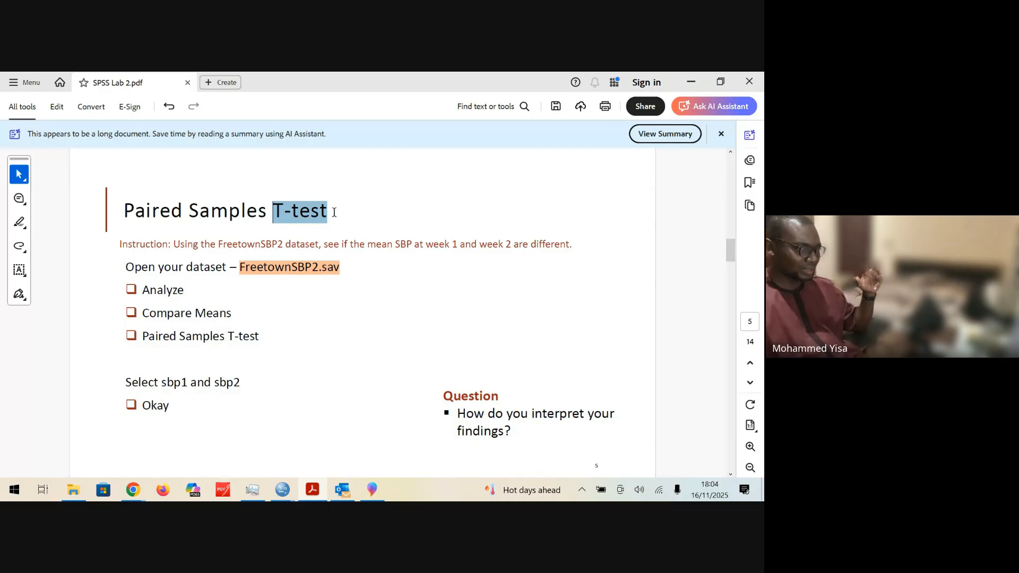
click(279, 220)
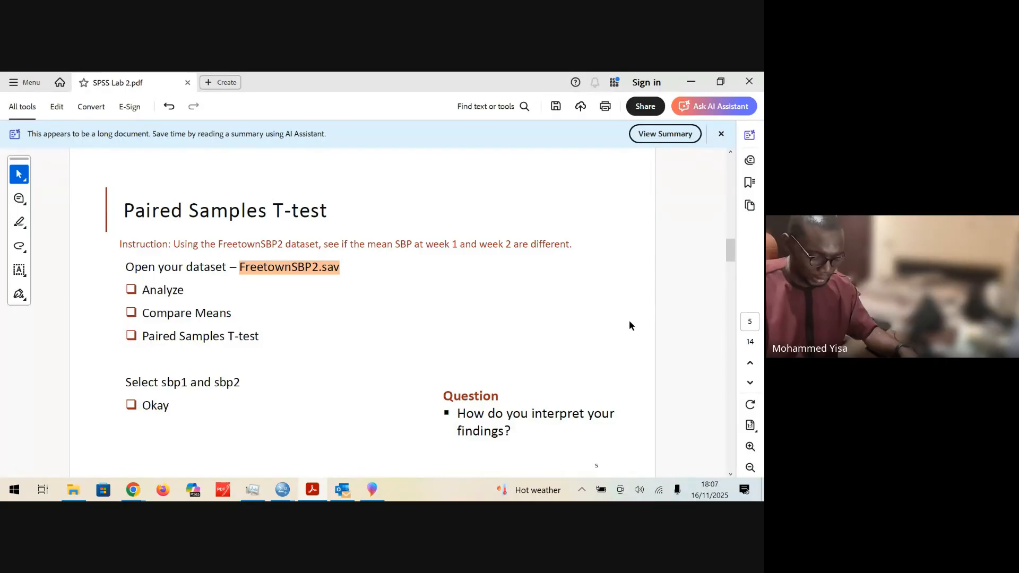
scroll(629, 321, down, 2)
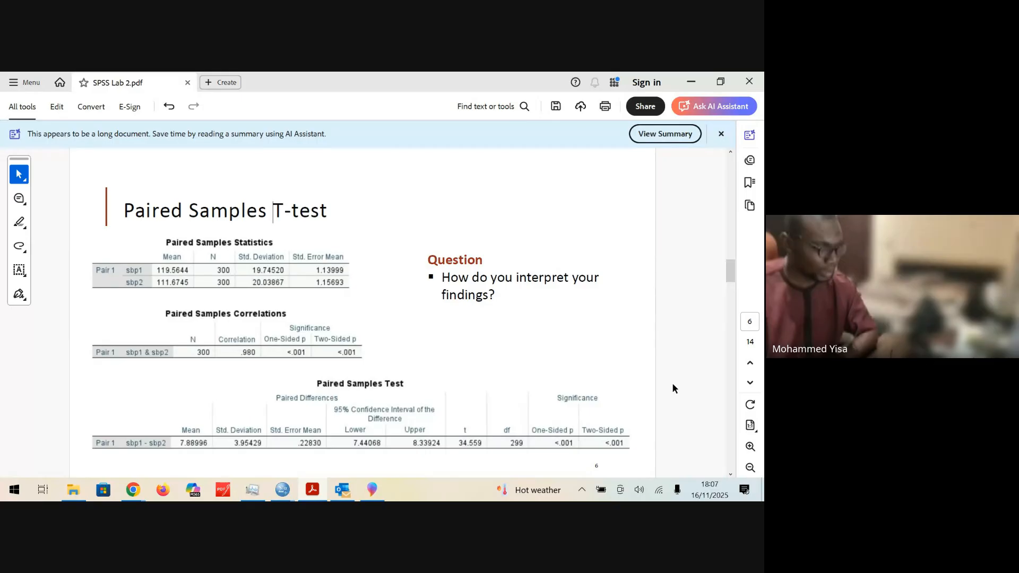
scroll(673, 385, down, 2)
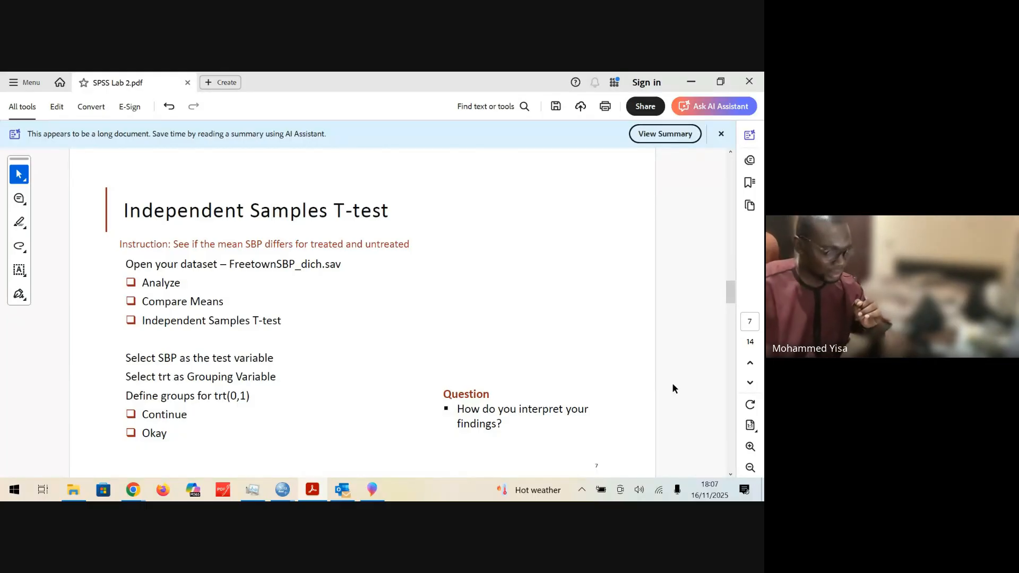
Step: Review the One sample T-test results and the Paired Samples T-test instructions, and return to the Independent Samples T-test page
key(Page_Up)
key(Page_Up)
key(Page_Up)
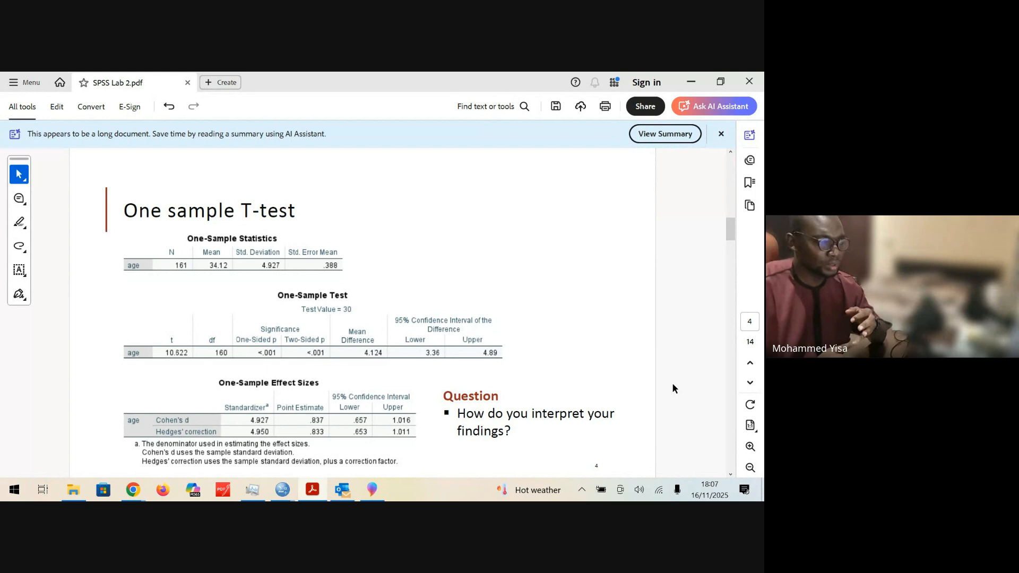
key(Page_Down)
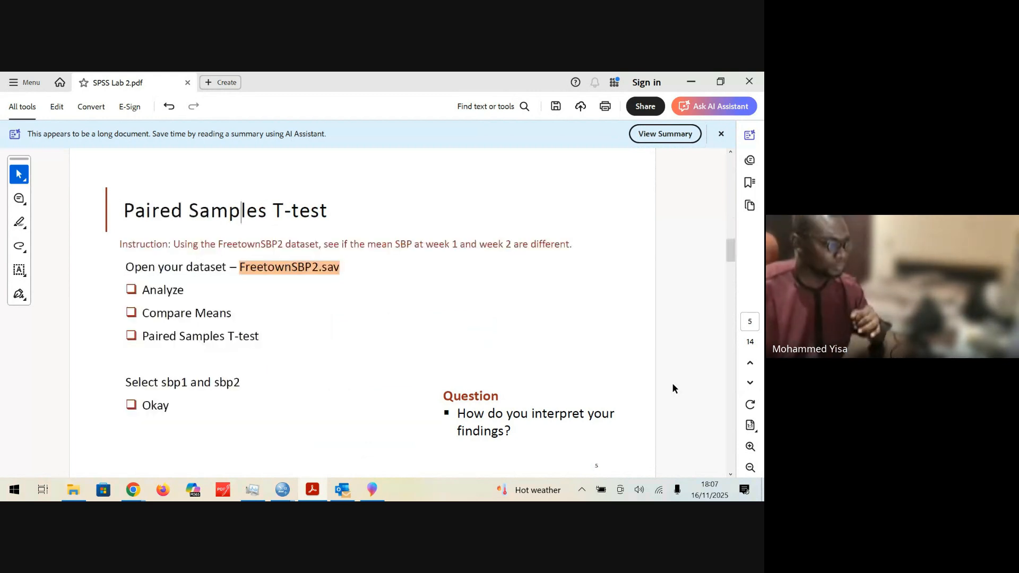
key(Page_Down)
key(Page_Down)
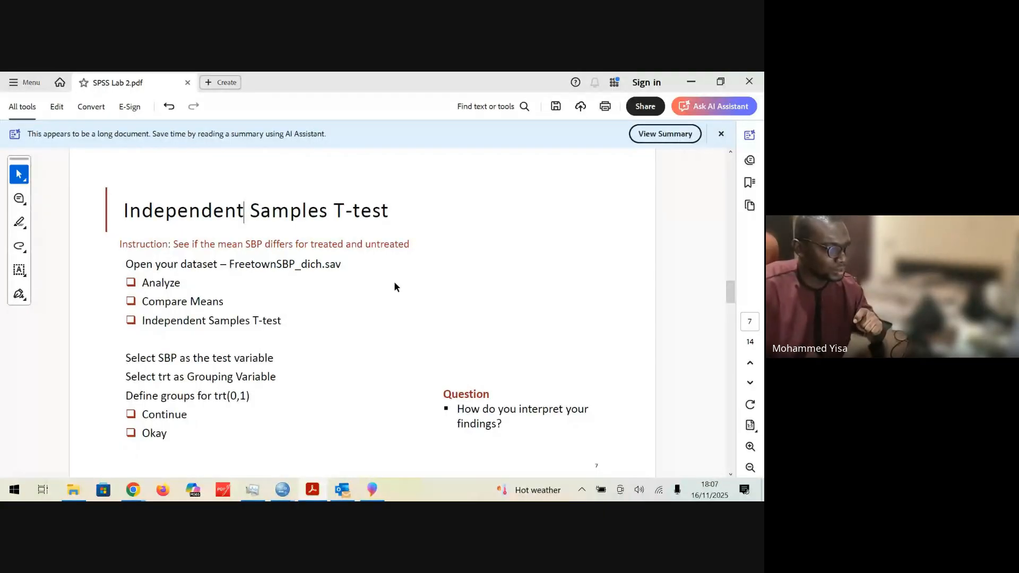
Step: Examine the Independent Samples T-test instruction, marking the two compared groups, "treated" and "untreated"
drag(343, 244, 312, 245)
click(315, 244)
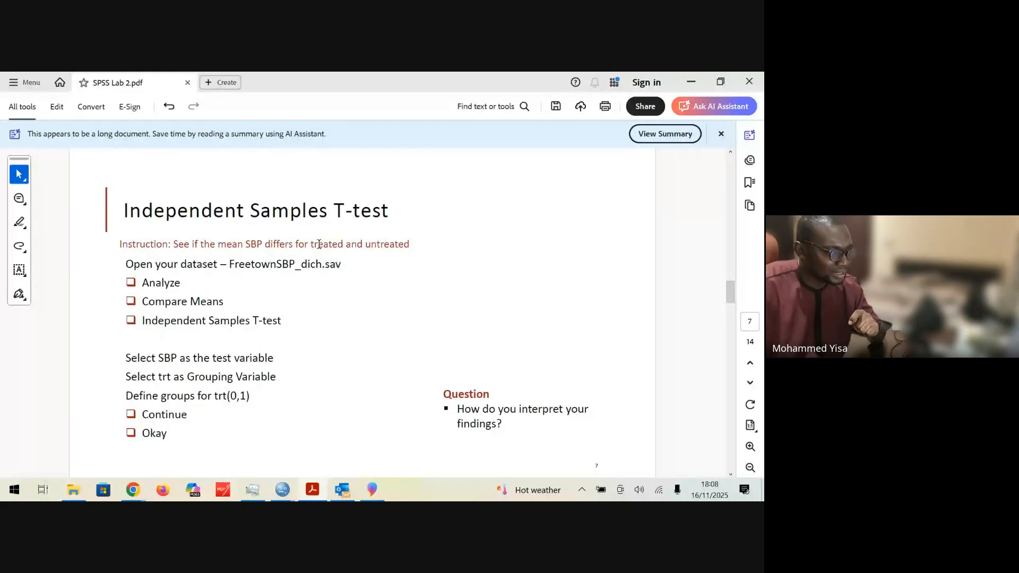
drag(365, 244, 410, 245)
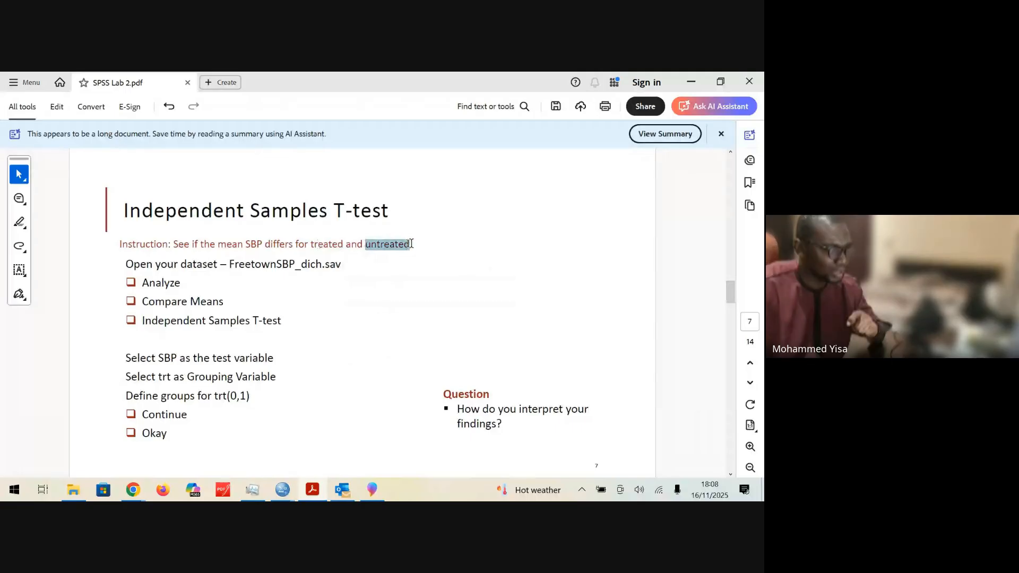
click(306, 310)
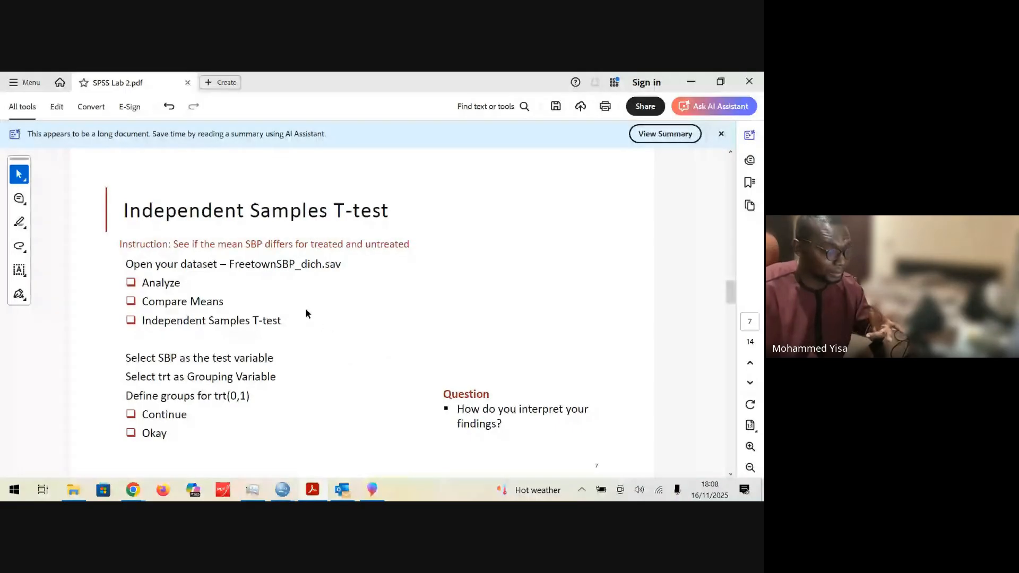
double_click(340, 244)
double_click(409, 244)
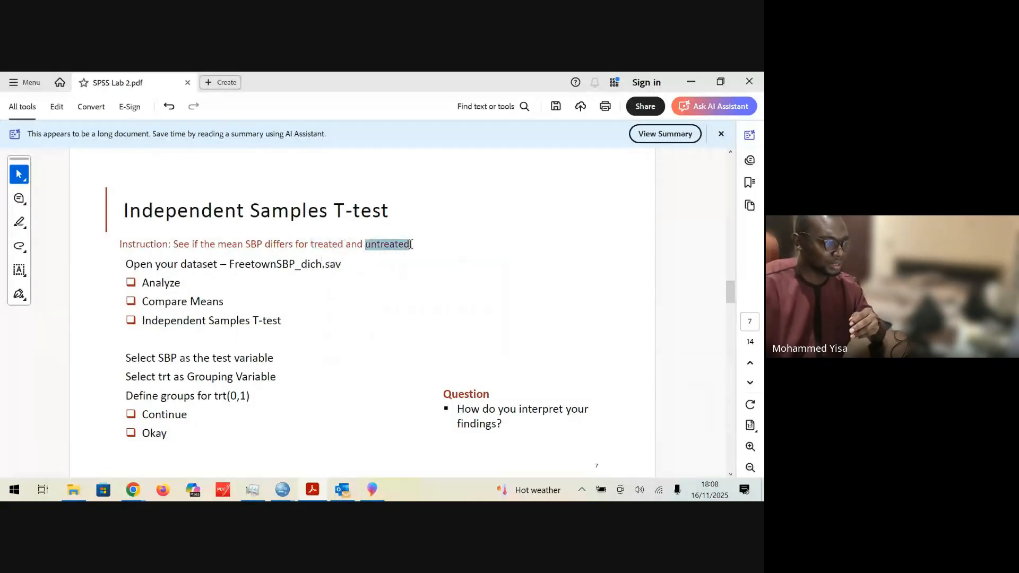
click(314, 245)
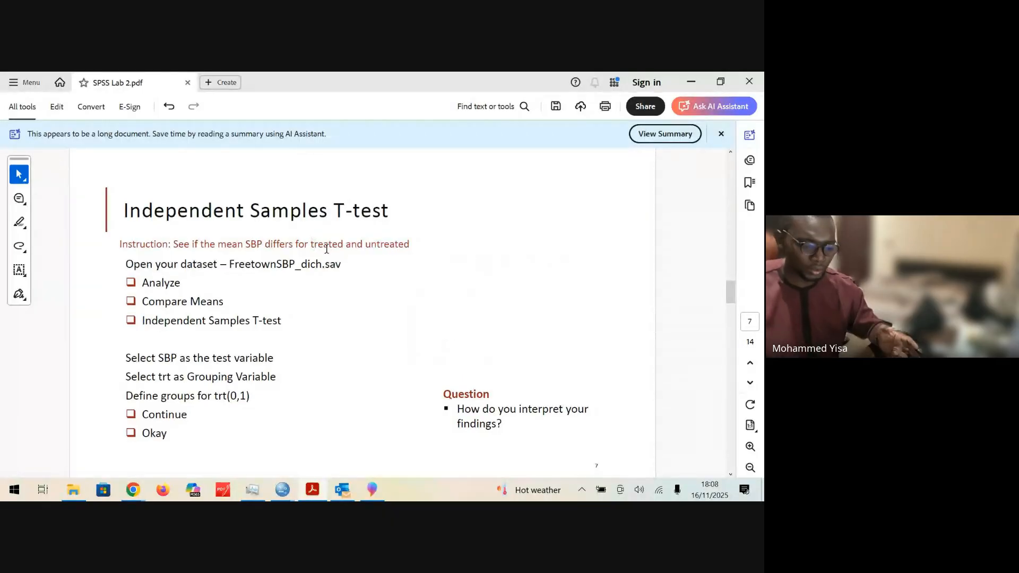
drag(343, 244, 410, 245)
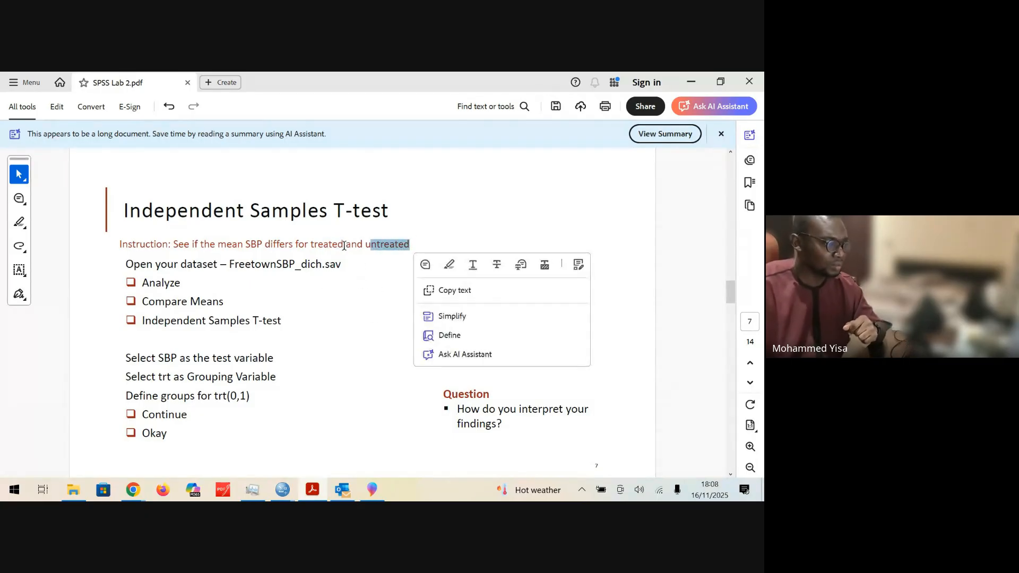
double_click(316, 242)
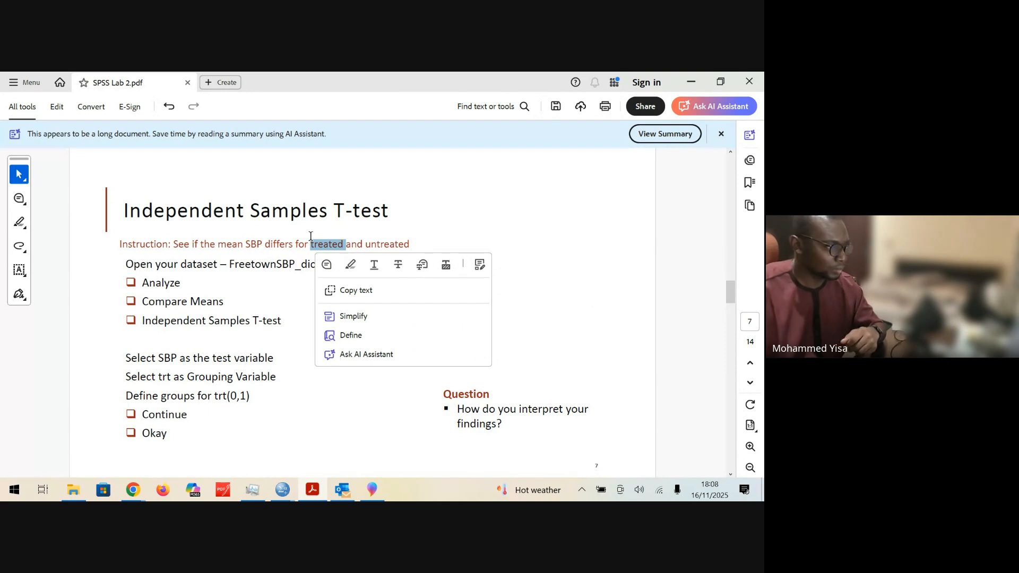
mouse_move(365, 244)
mouse_down()
mouse_move(426, 244)
mouse_move(368, 244)
mouse_up()
click(409, 246)
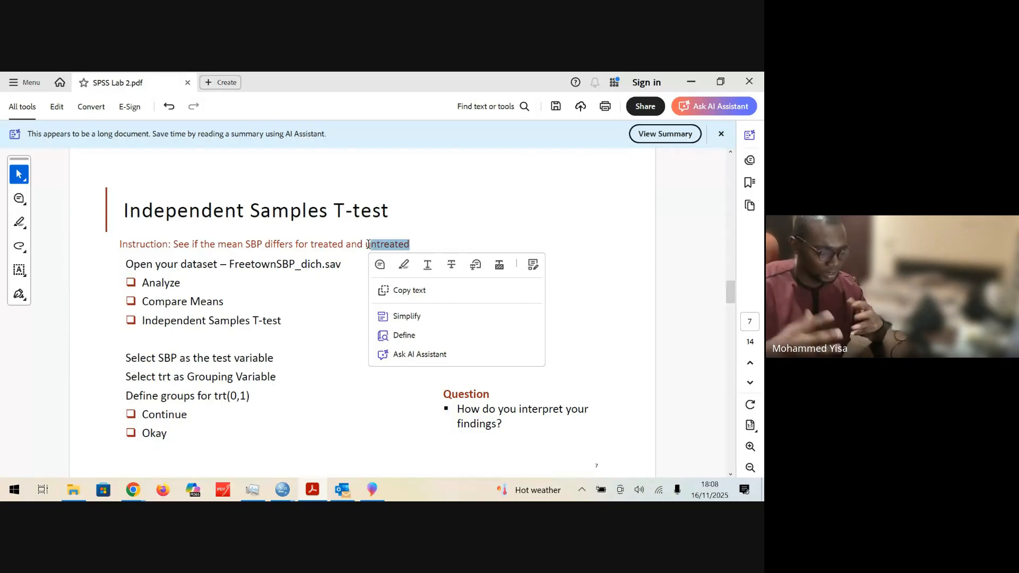
click(312, 316)
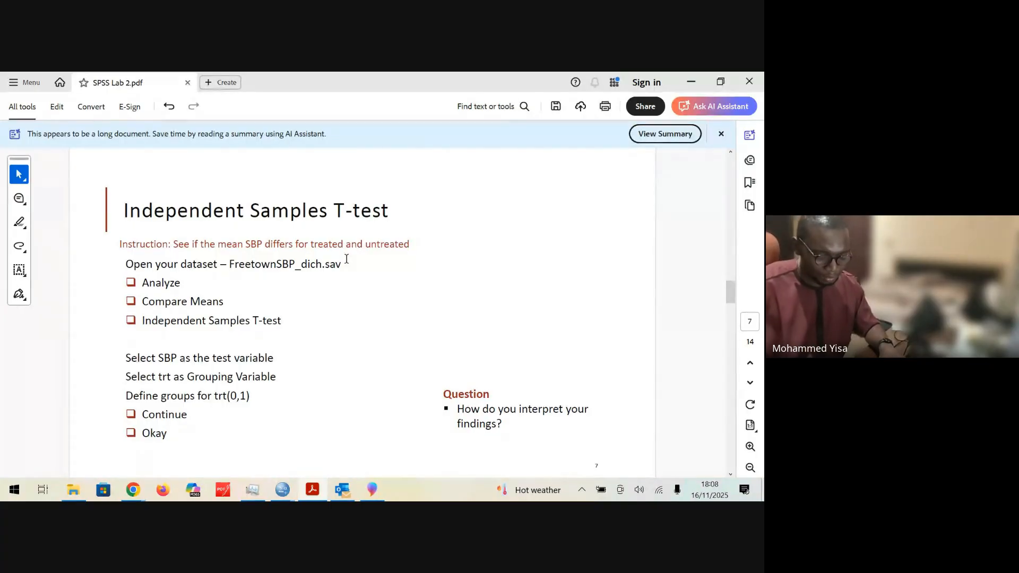
Step: Go back to the Paired Samples T-test page and mark "week 1" and "week 2" in its instruction
scroll(347, 258, up, 2)
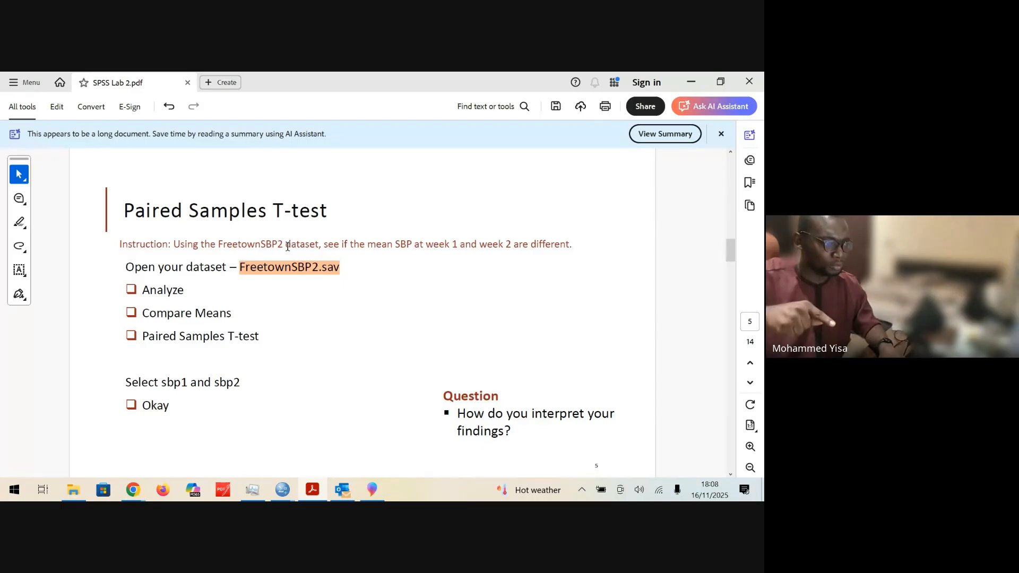
drag(426, 244, 458, 244)
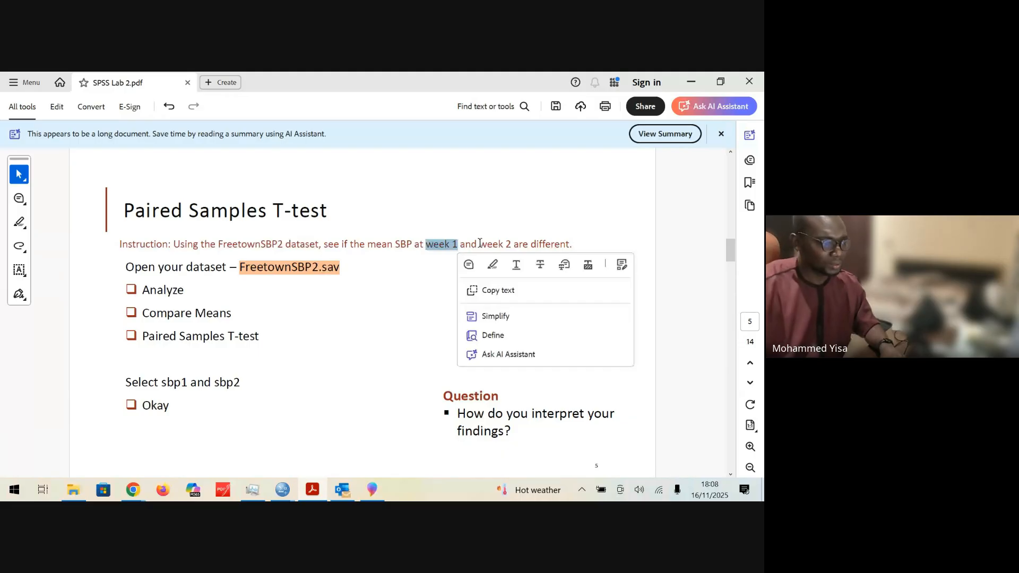
drag(480, 244, 509, 244)
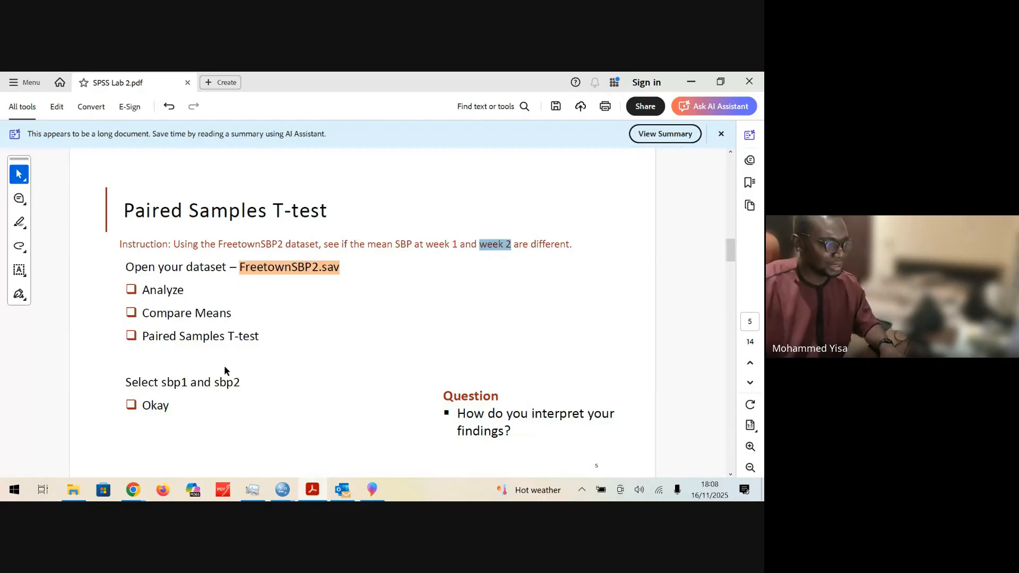
click(264, 374)
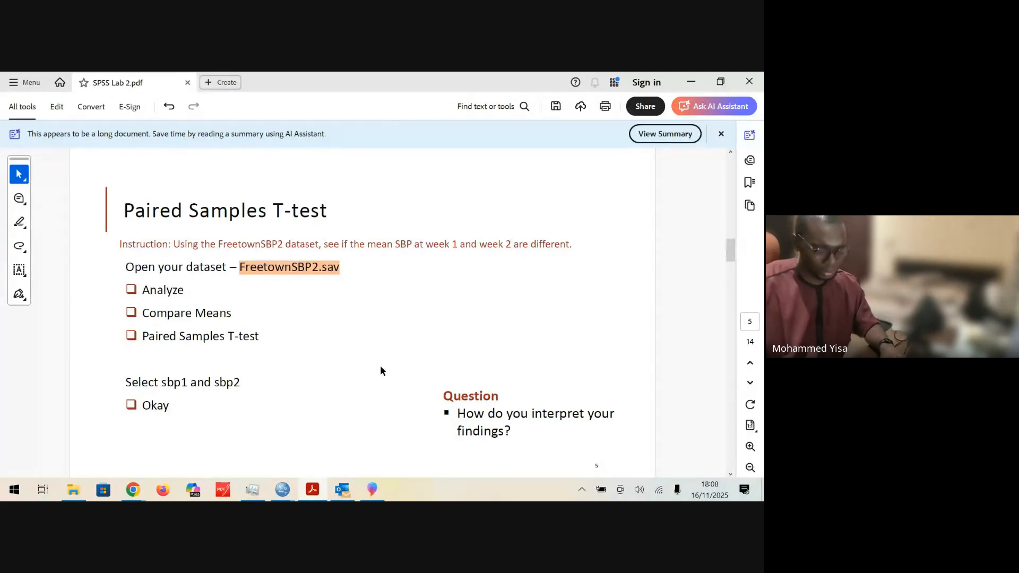
Step: Return to the Independent Samples T-test page and mark "treated" in the instruction, comparing it with the untreated group
key(Page_Down)
key(Page_Down)
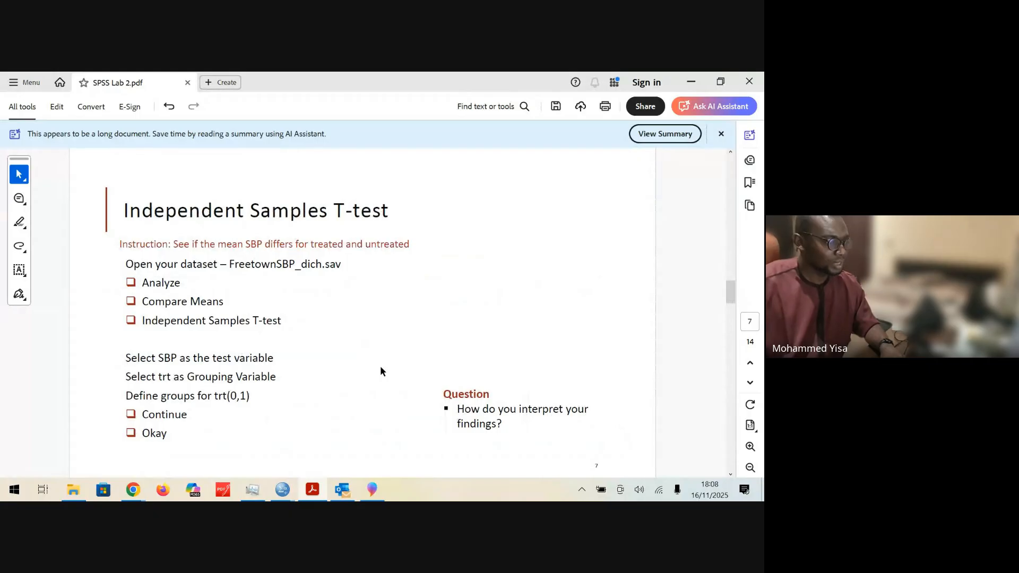
drag(310, 245, 421, 243)
click(343, 247)
click(368, 245)
drag(346, 245, 310, 246)
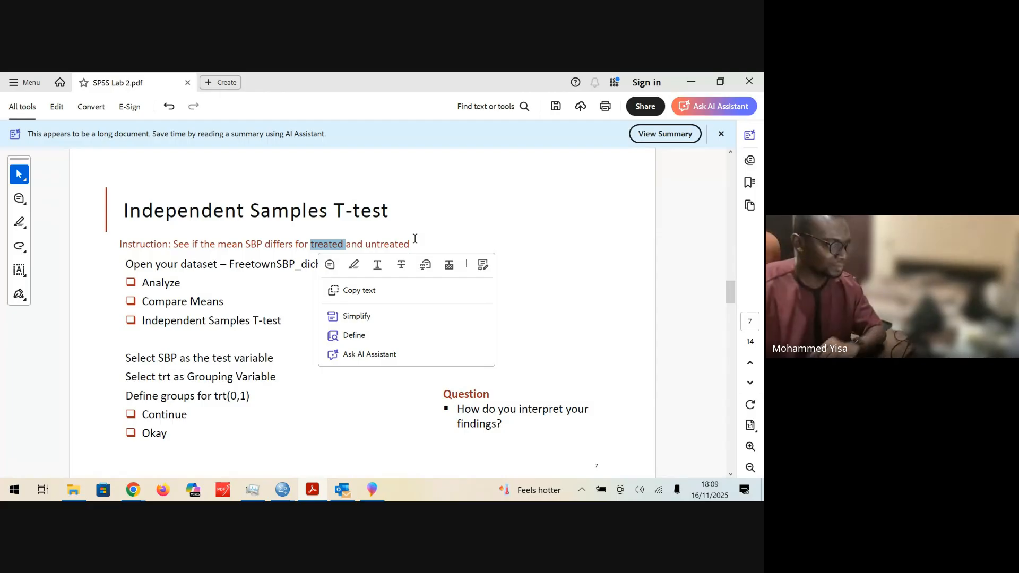
click(507, 311)
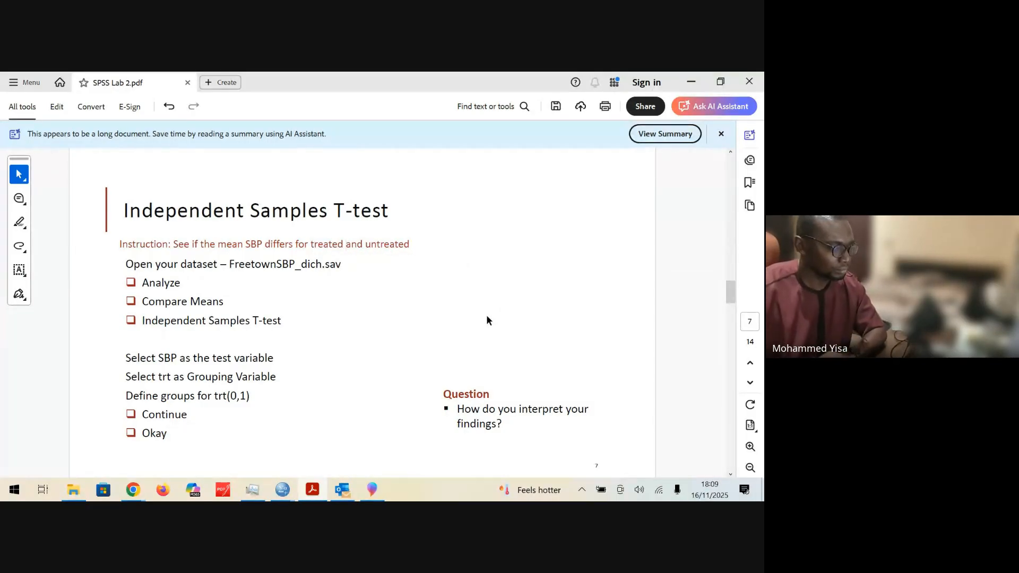
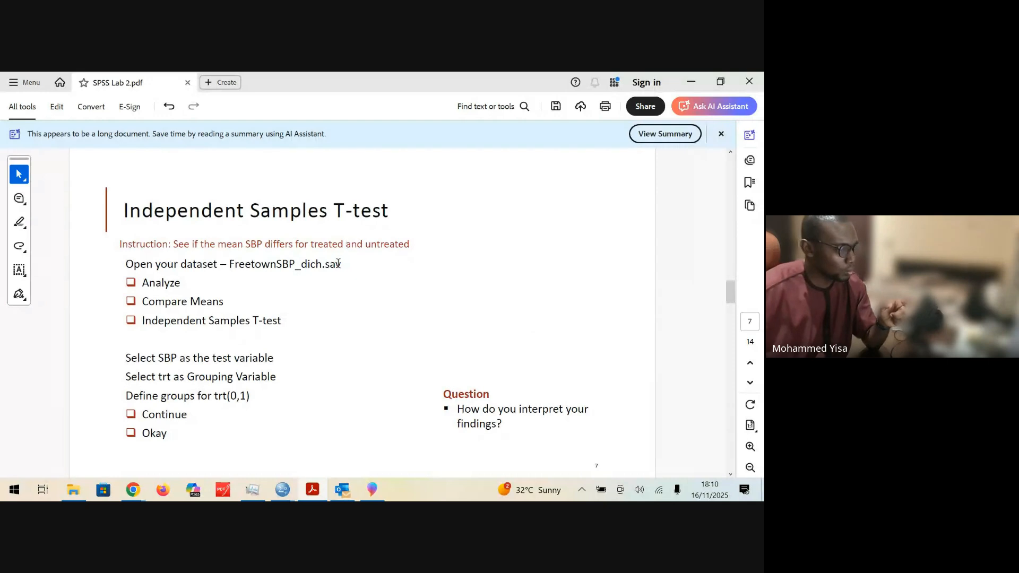
Step: Examine the Independent Samples T-test instruction, marking the compared groups phrase "treated and untreated"
drag(348, 242, 412, 245)
click(313, 246)
drag(311, 246, 410, 244)
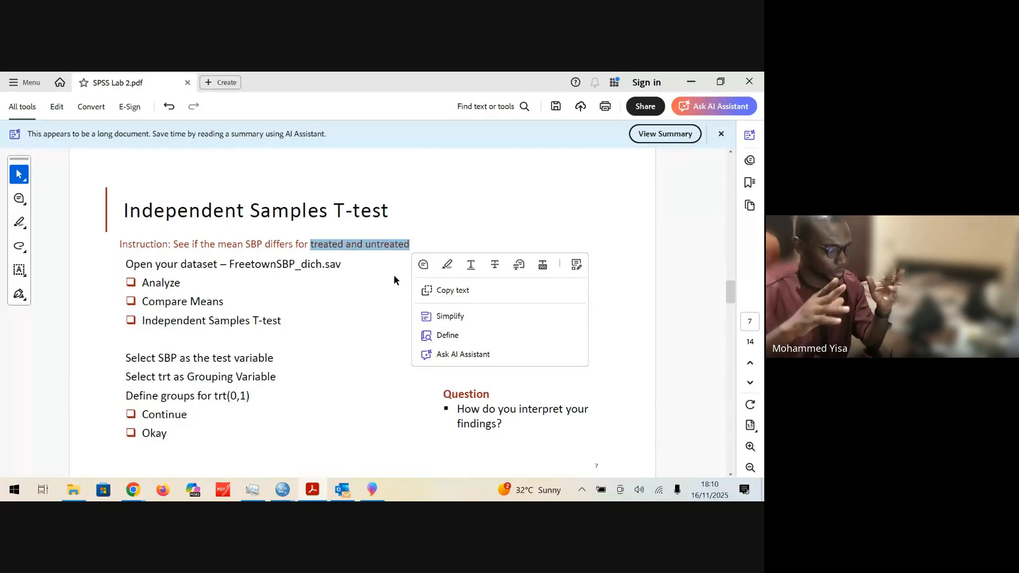
click(342, 242)
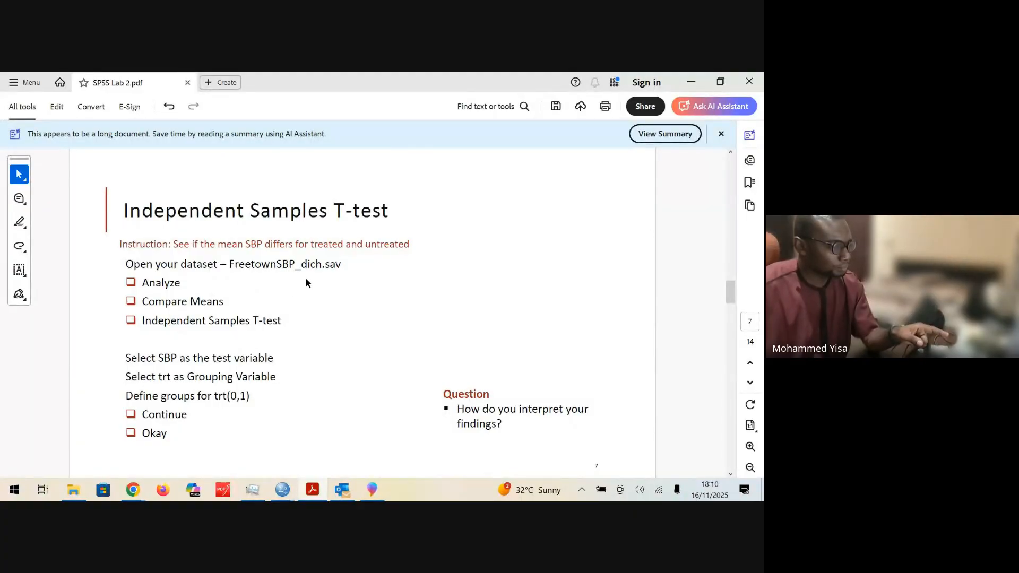
Step: Highlight the dataset name in the instructions and open FreetownSBP_dich.sav from the OneDrive_1_16-11-2025 folder in SPSS
drag(229, 266, 342, 267)
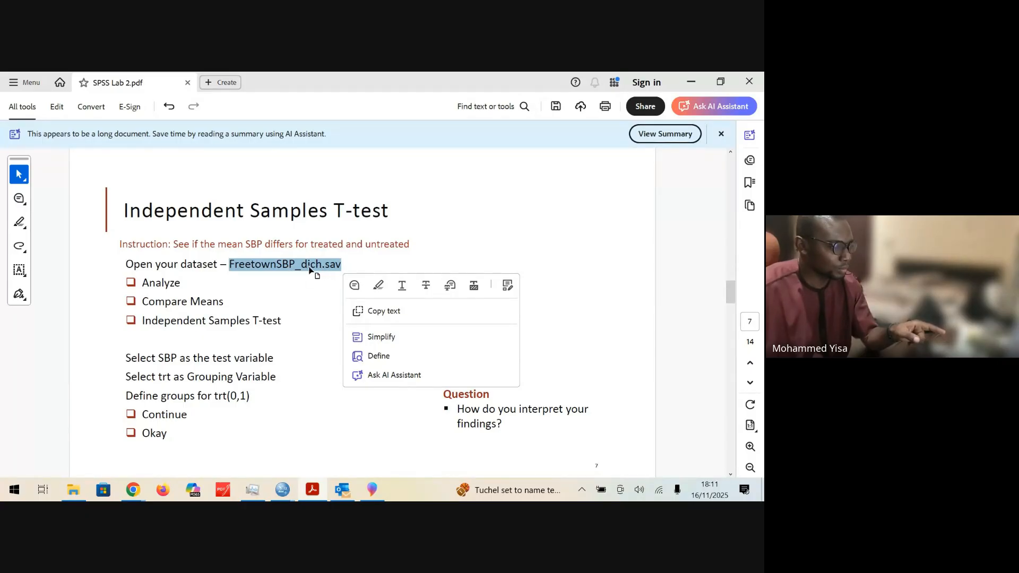
click(380, 287)
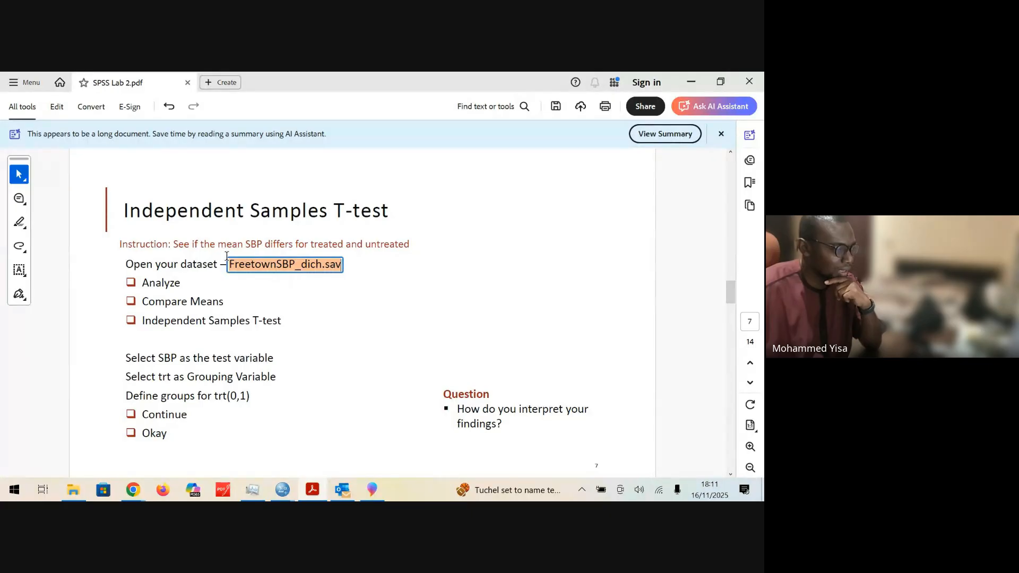
click(73, 489)
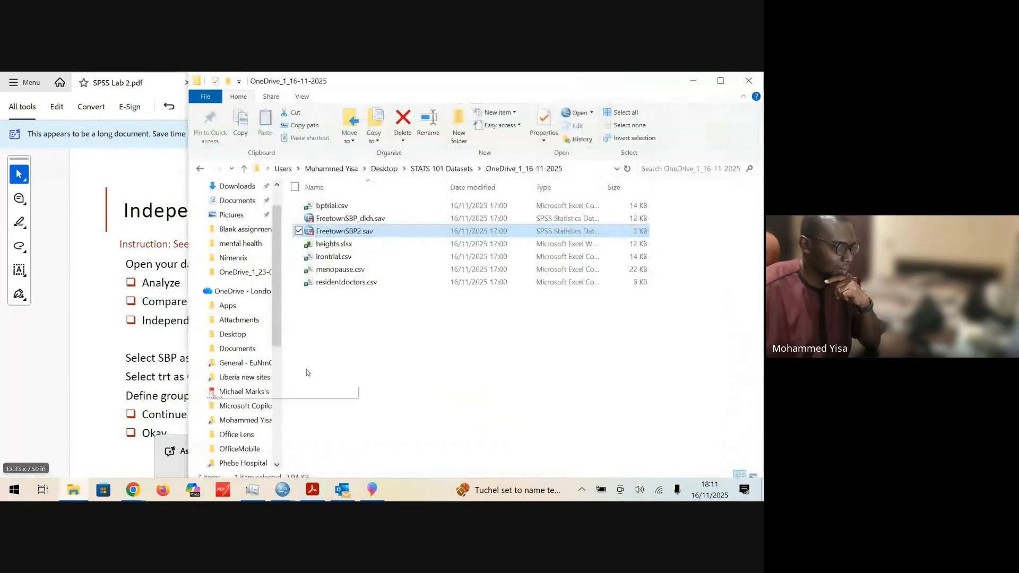
click(358, 221)
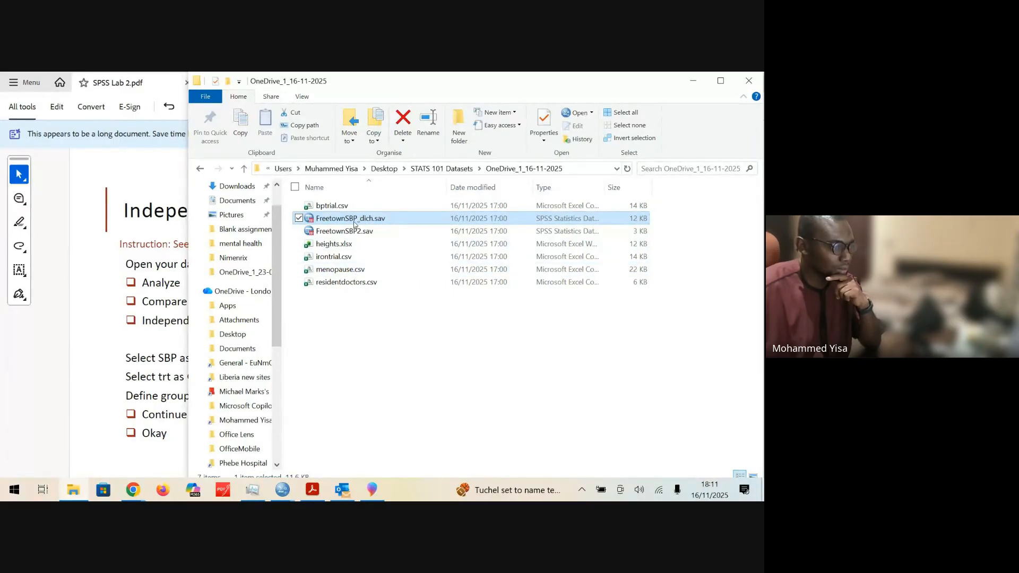
double_click(354, 221)
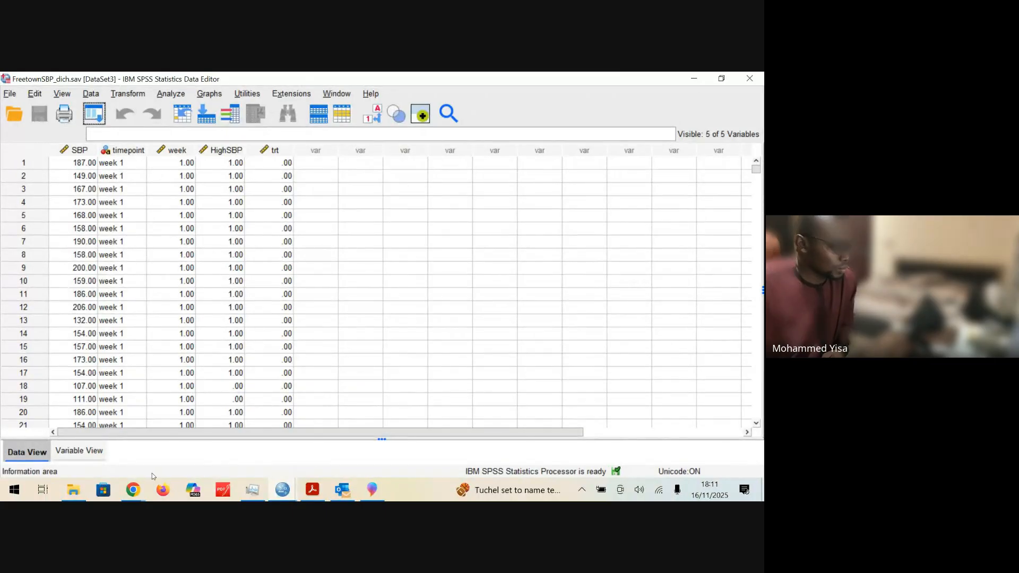
Step: Return to the SPSS Lab 2 PDF and mark "SBP" in the test variable instruction
click(313, 490)
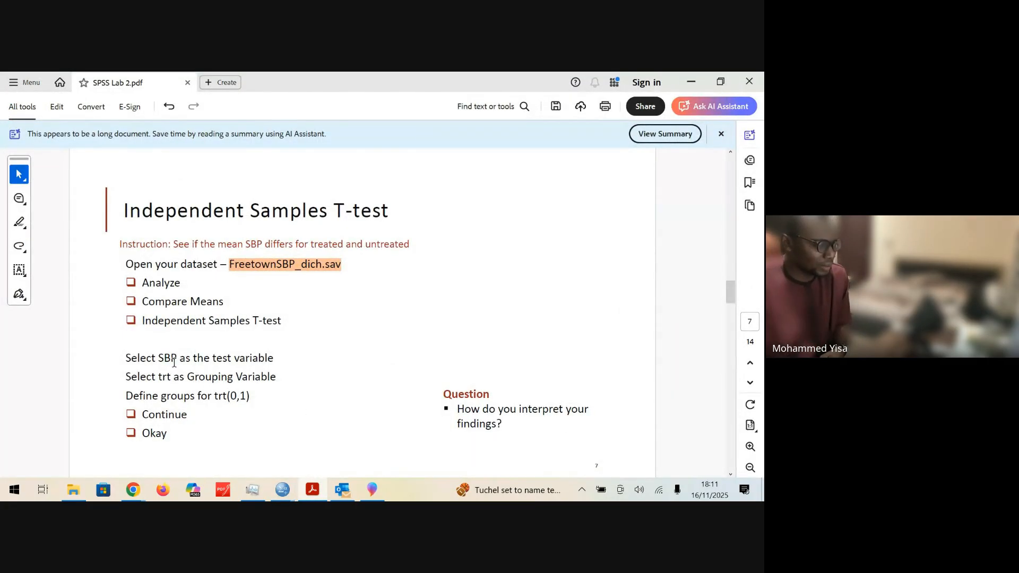
drag(158, 358, 177, 358)
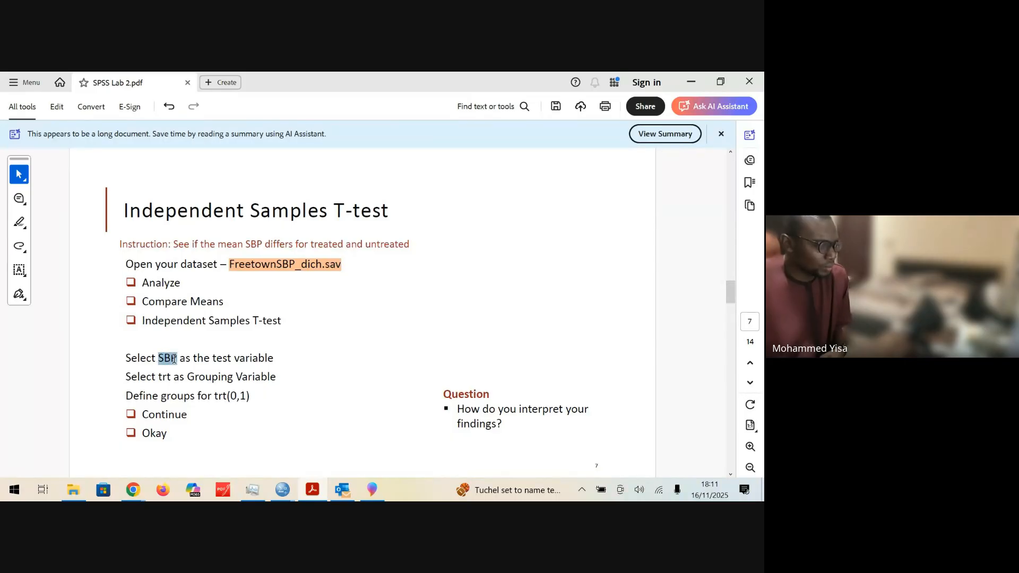
click(235, 361)
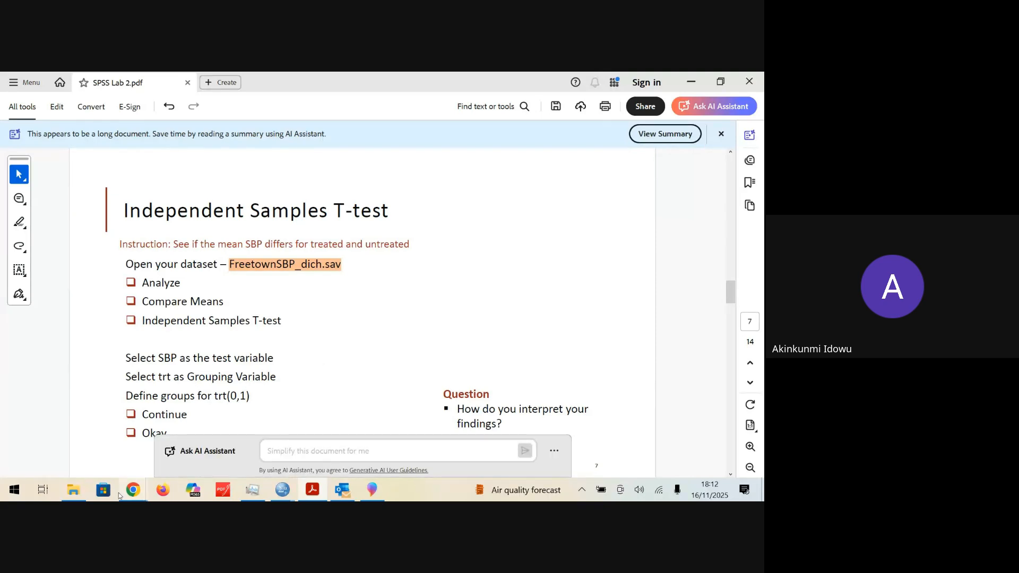
Step: Check the Google Meet call and its presentation options, and return to the SPSS Lab 2 PDF
click(135, 492)
click(120, 436)
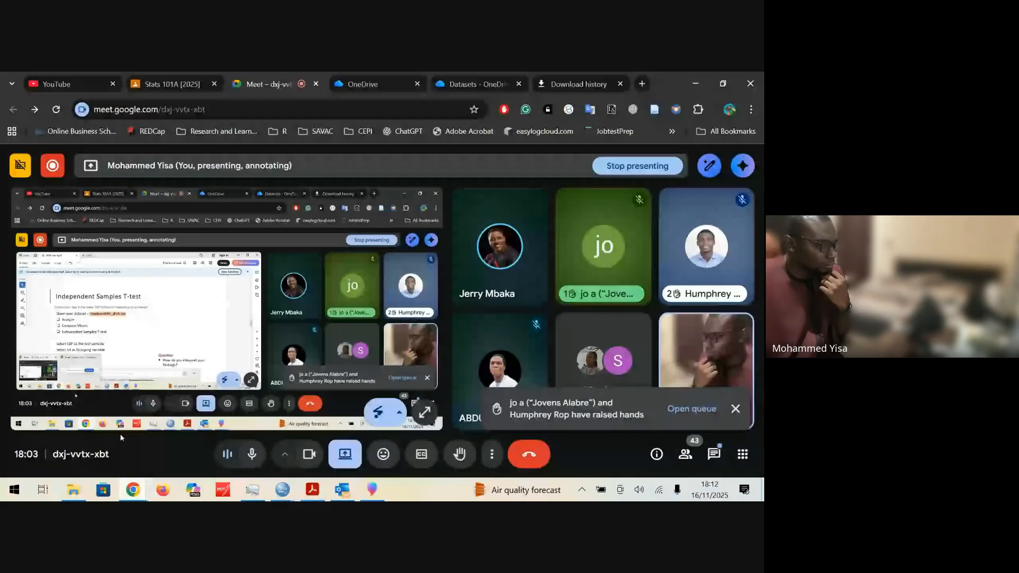
click(342, 455)
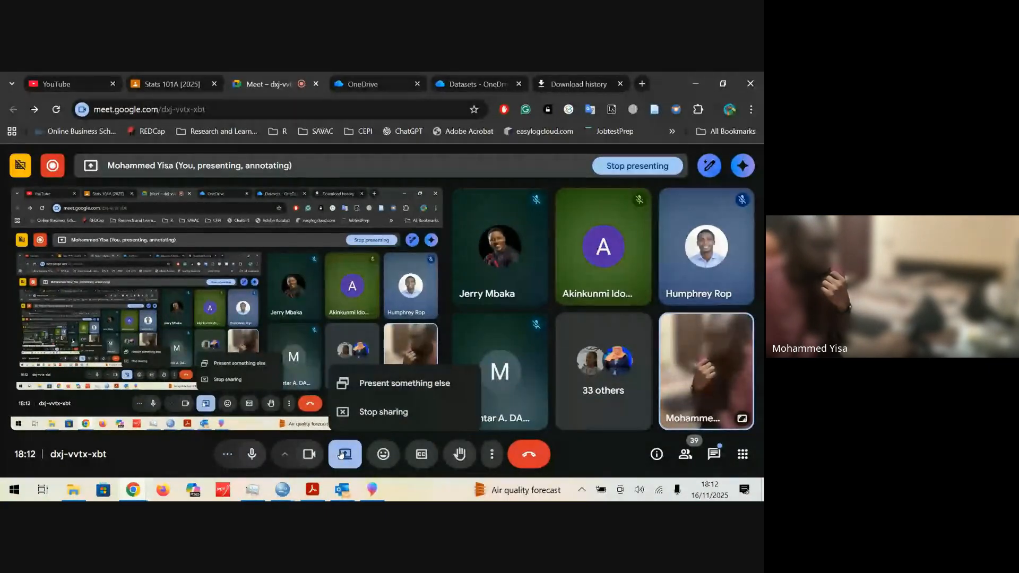
click(342, 455)
click(312, 490)
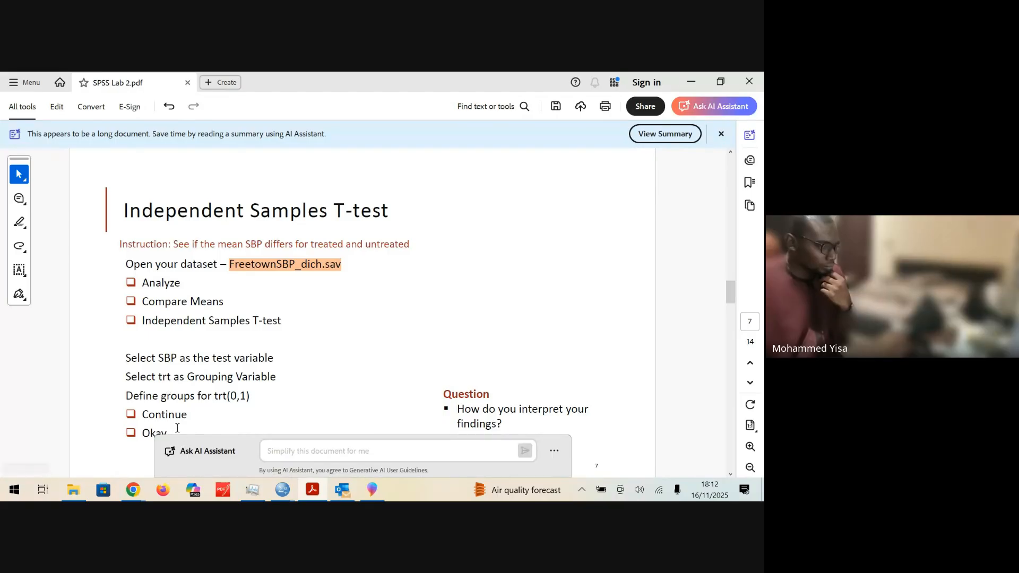
Step: Mark the test variable line and "Independent Samples T-test" in the instructions, and switch to the FreetownSBP_dich.sav data in SPSS
drag(124, 357, 244, 354)
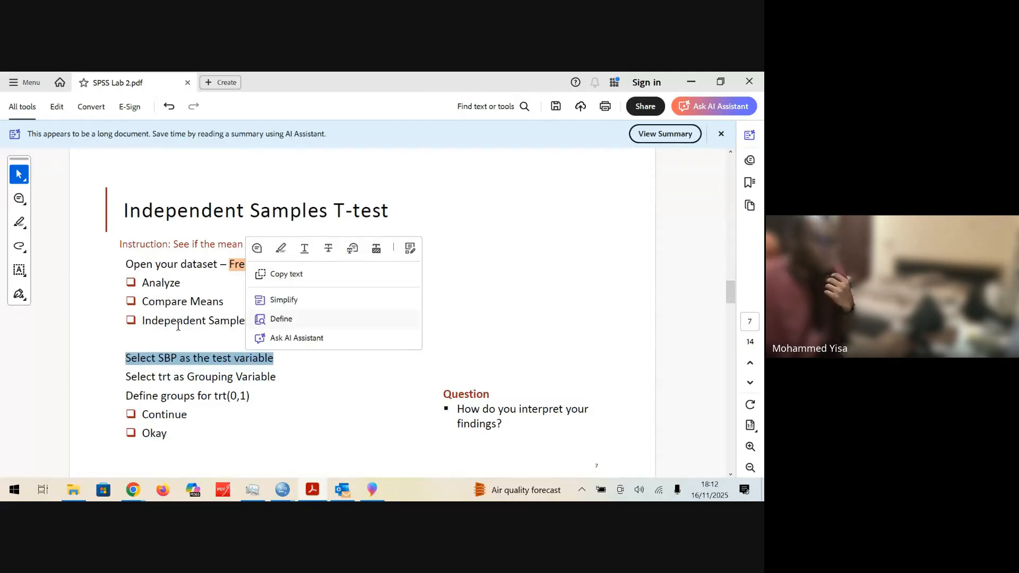
click(253, 320)
drag(282, 322, 142, 320)
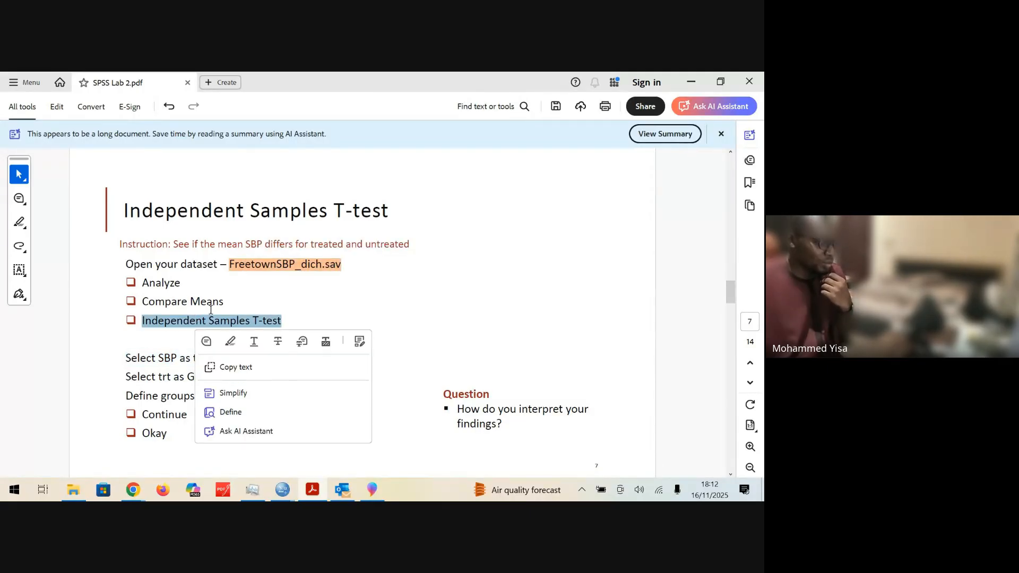
click(186, 322)
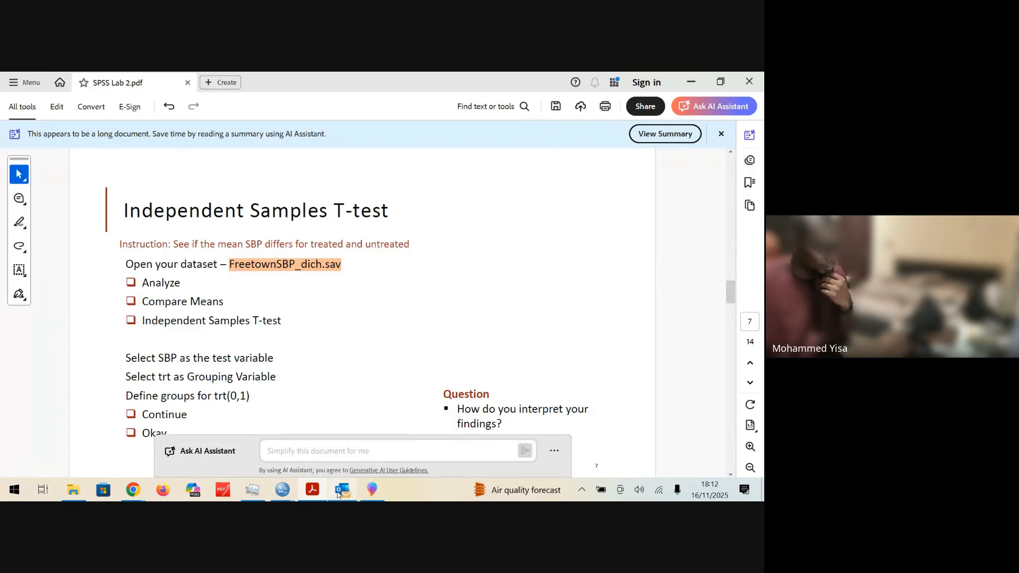
mouse_move(284, 491)
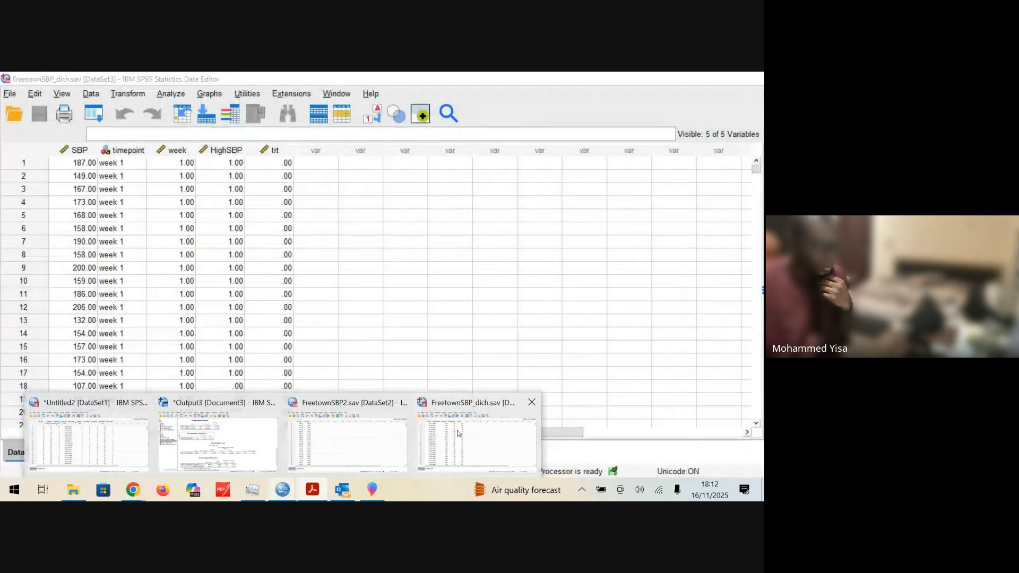
click(464, 432)
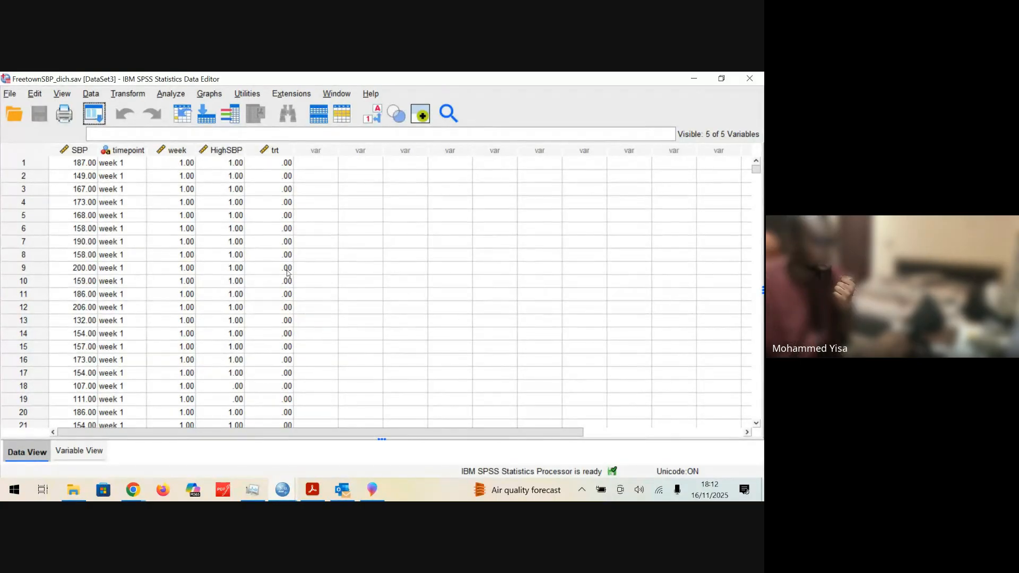
click(177, 96)
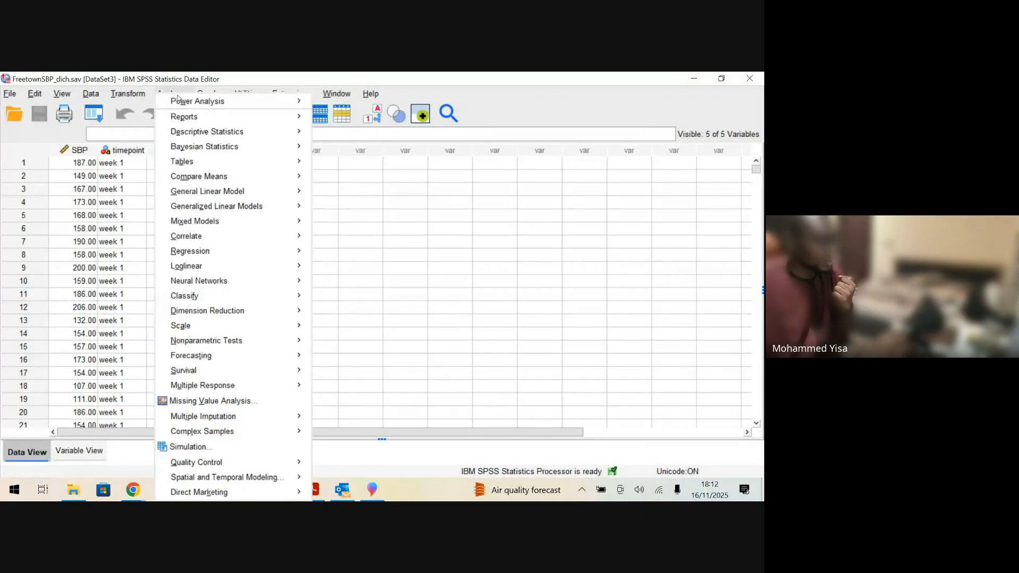
mouse_move(192, 176)
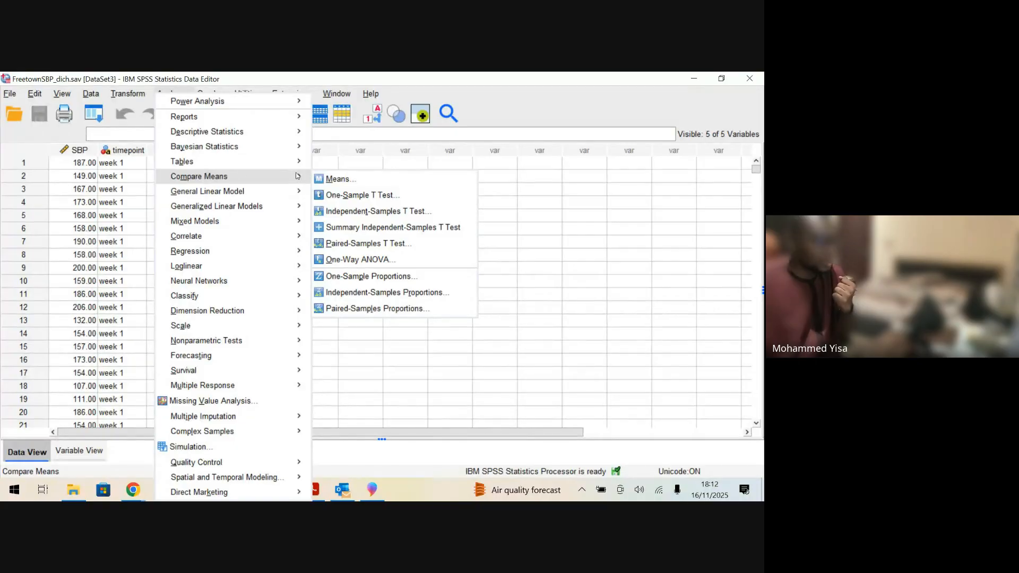
click(436, 212)
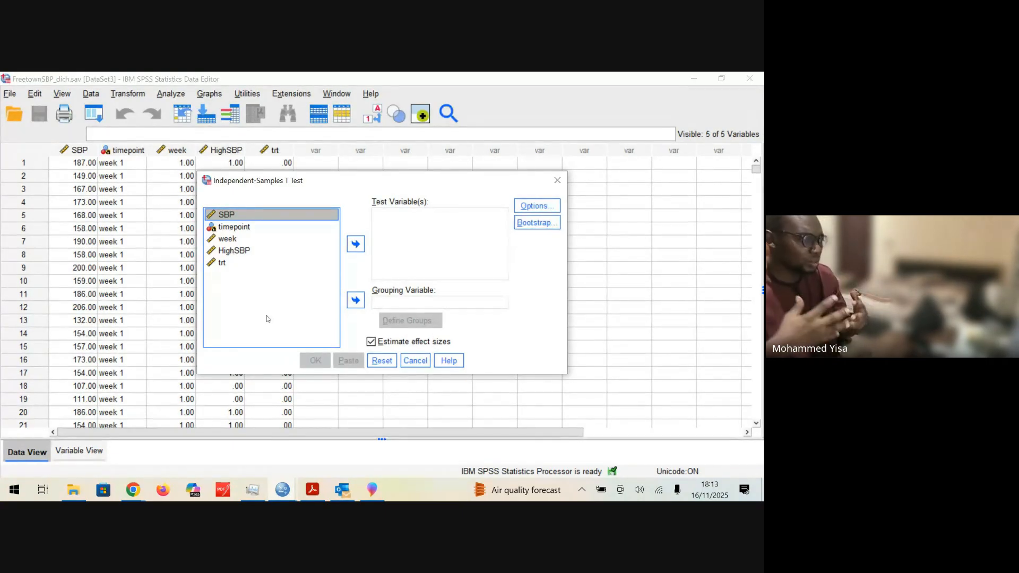
click(356, 249)
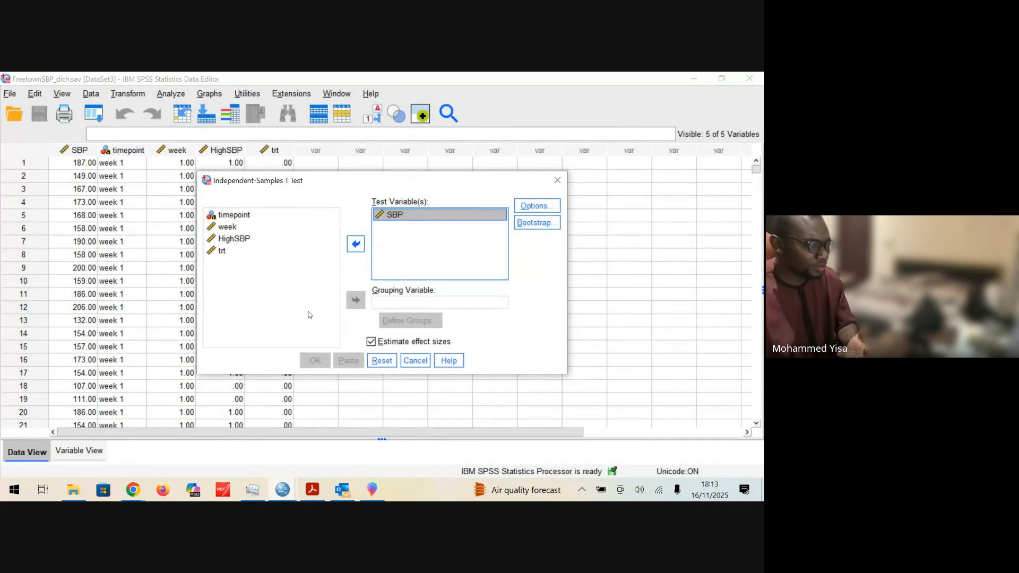
click(227, 251)
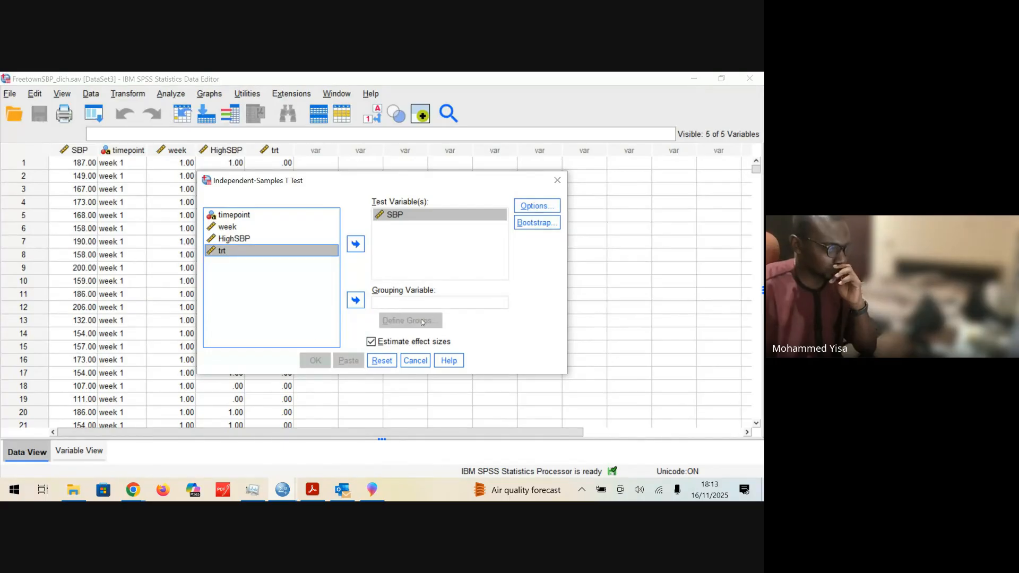
click(556, 187)
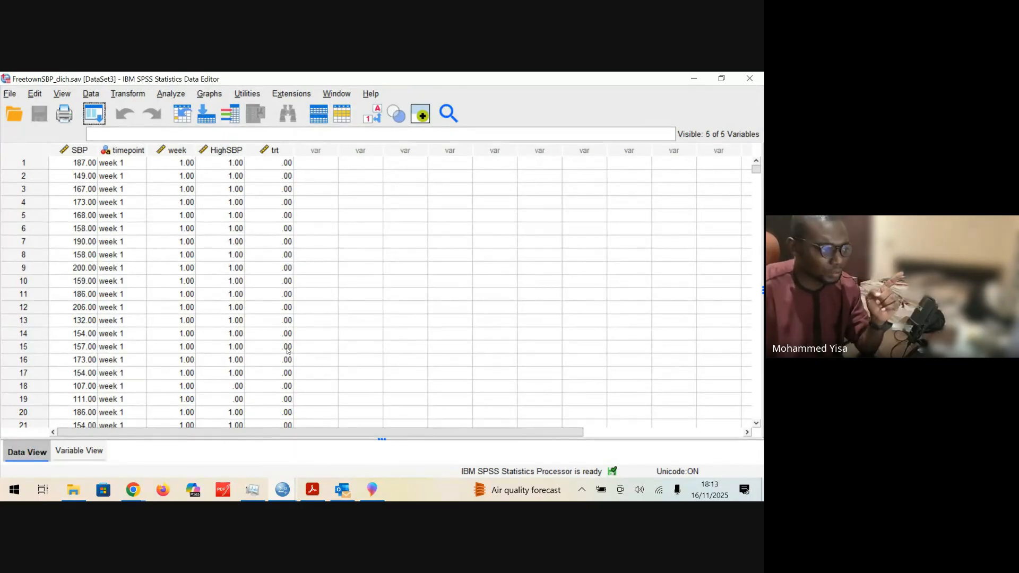
Step: Examine the trt variable's column of values in the data and its definition in the variable list
click(266, 152)
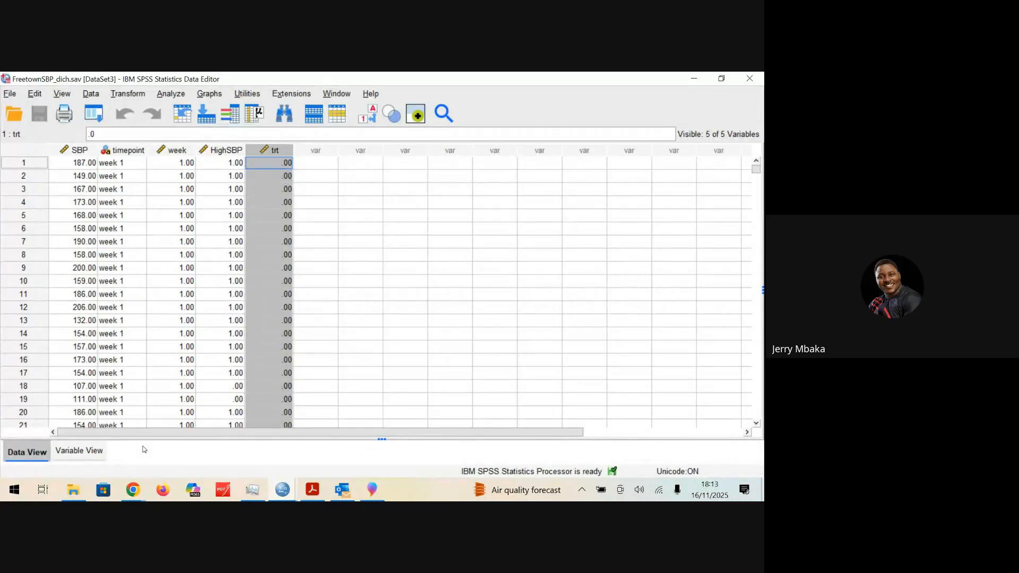
click(97, 456)
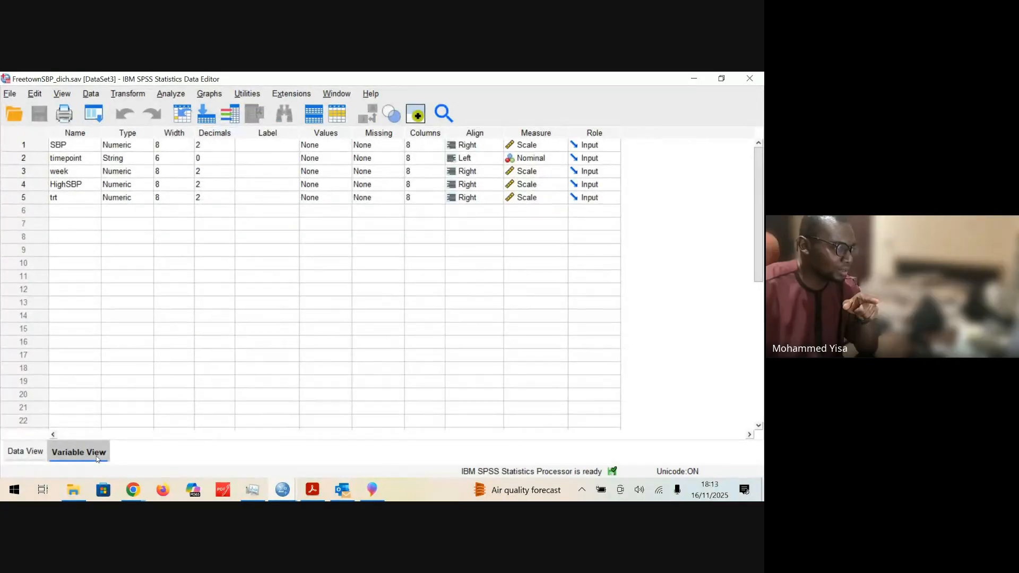
click(26, 452)
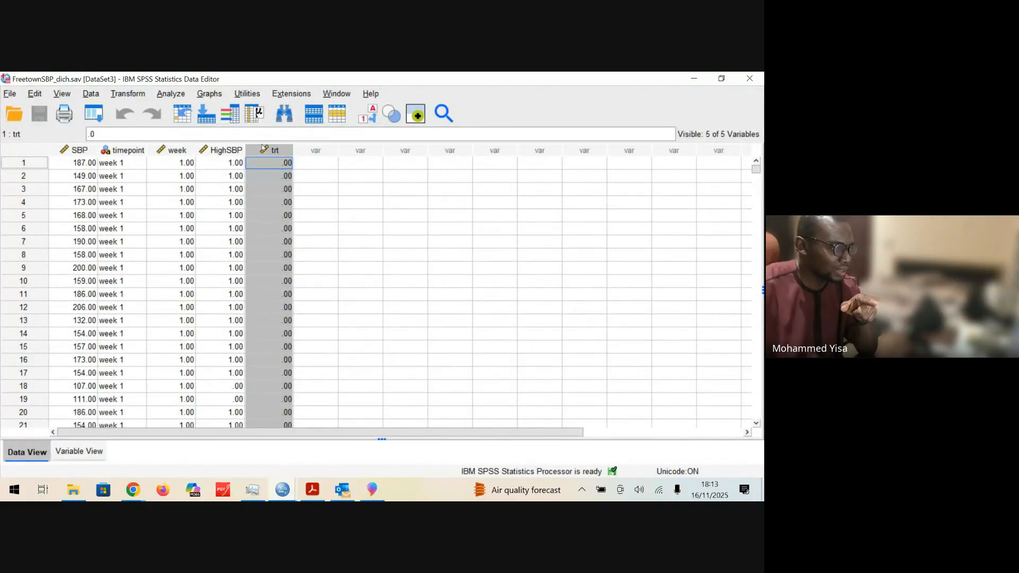
Step: Set the measurement level of the trt variable to Nominal in its variable definition
click(79, 451)
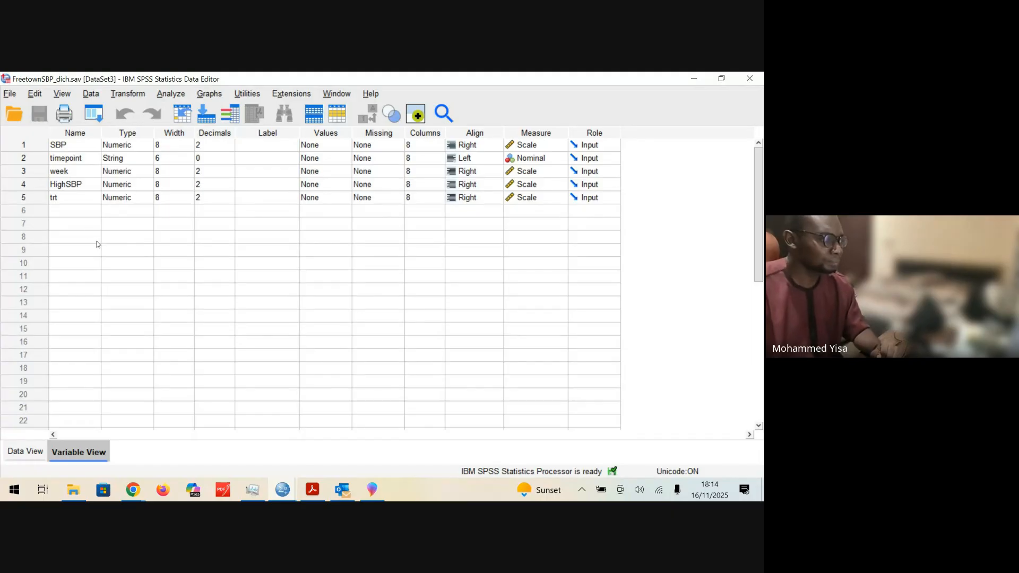
click(41, 202)
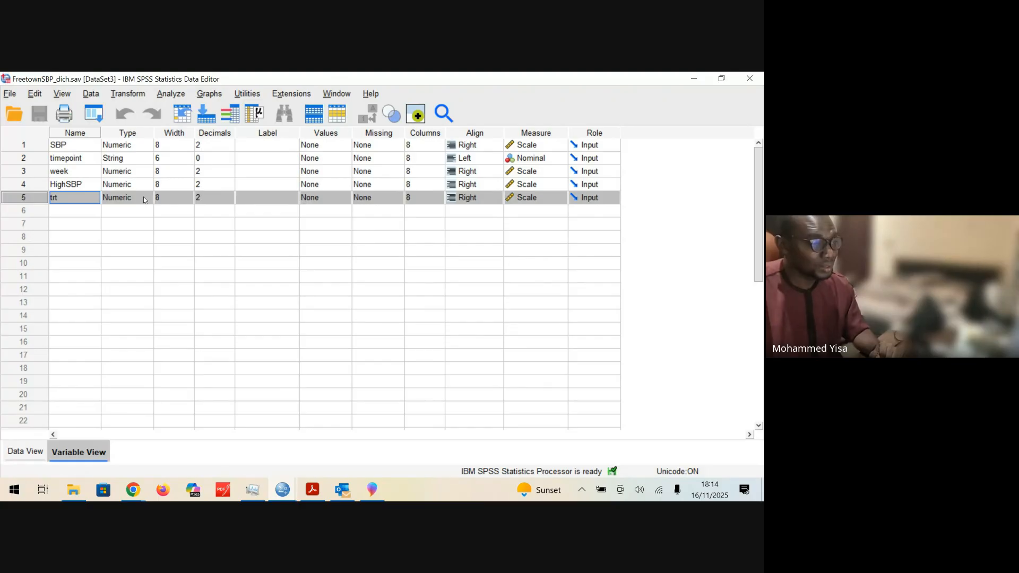
click(534, 200)
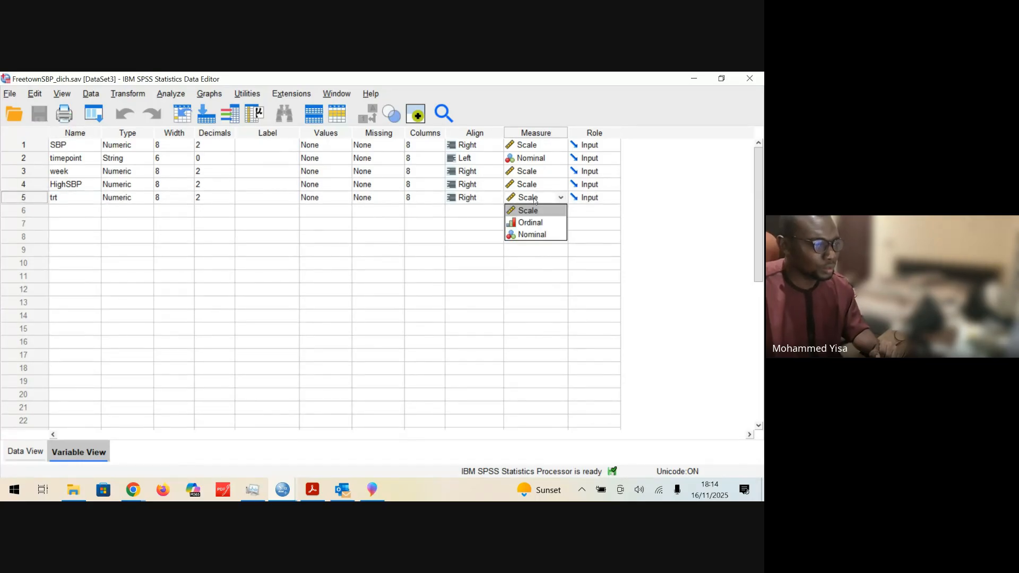
click(532, 236)
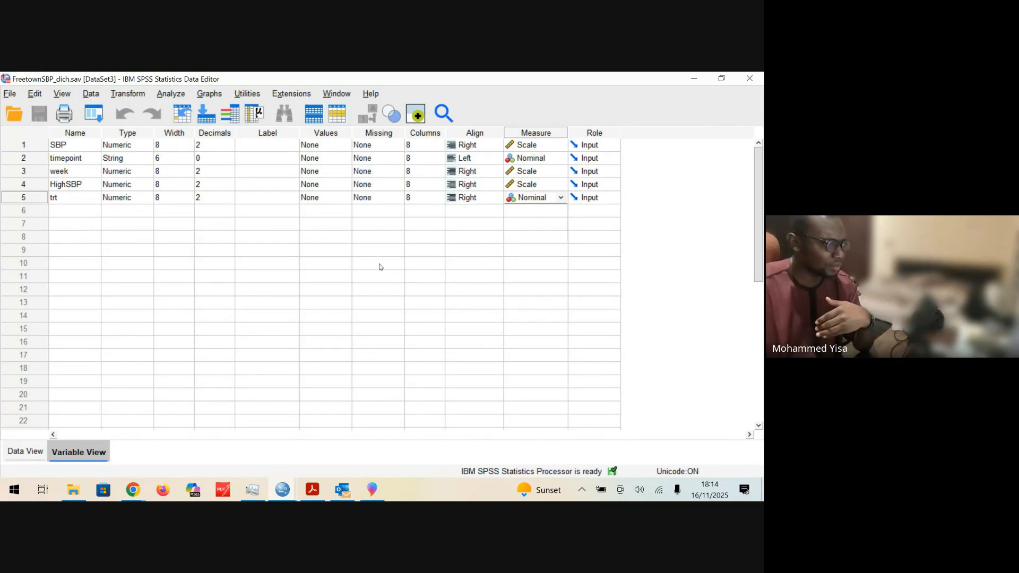
Step: Set the number of decimals of the trt variable to 0
click(209, 198)
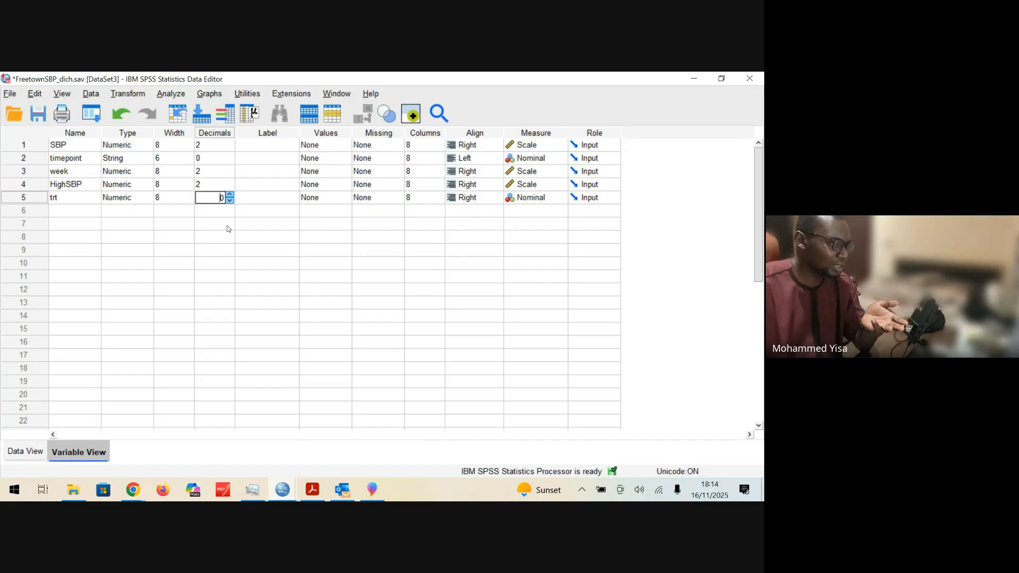
click(227, 228)
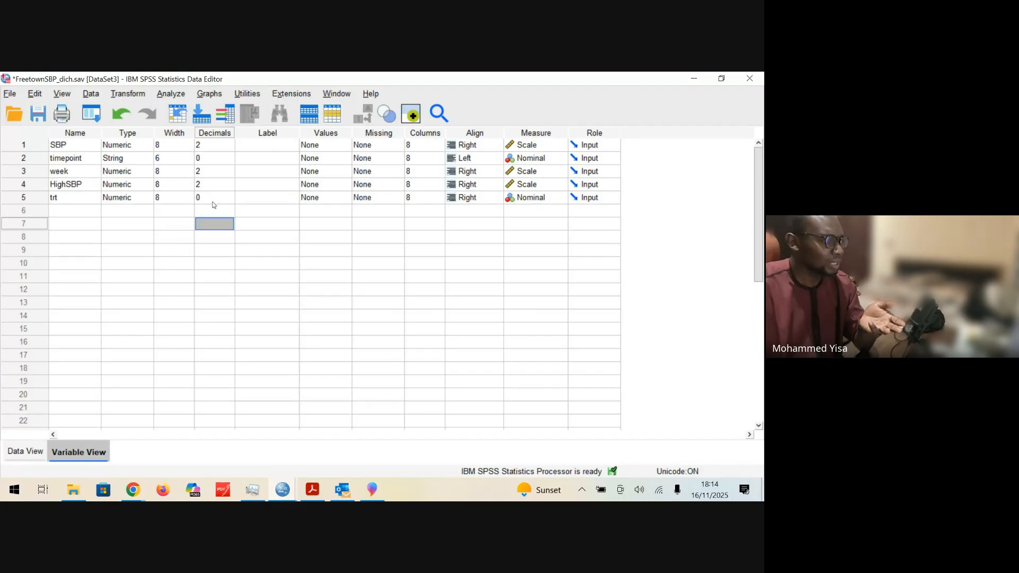
click(281, 200)
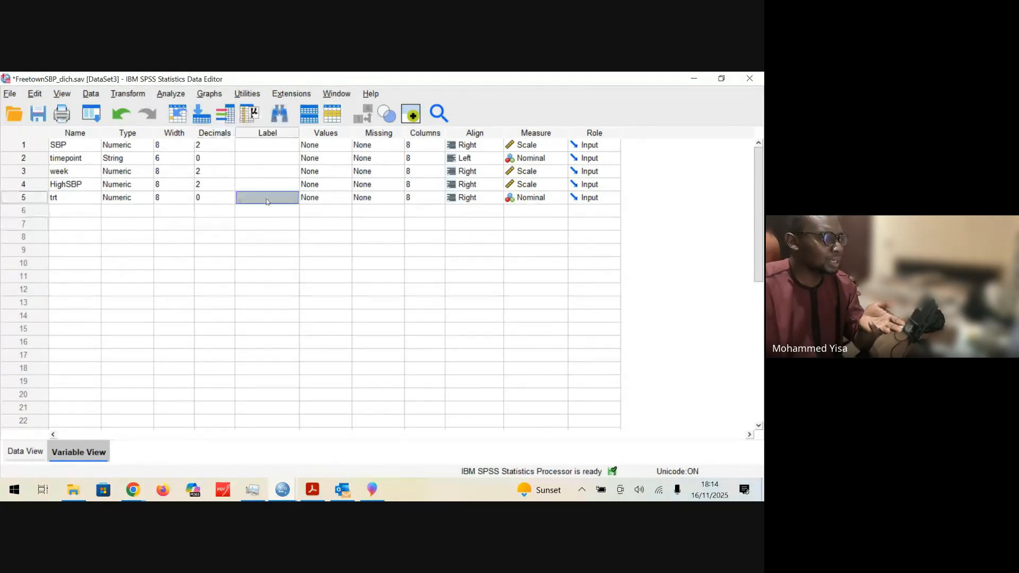
click(285, 198)
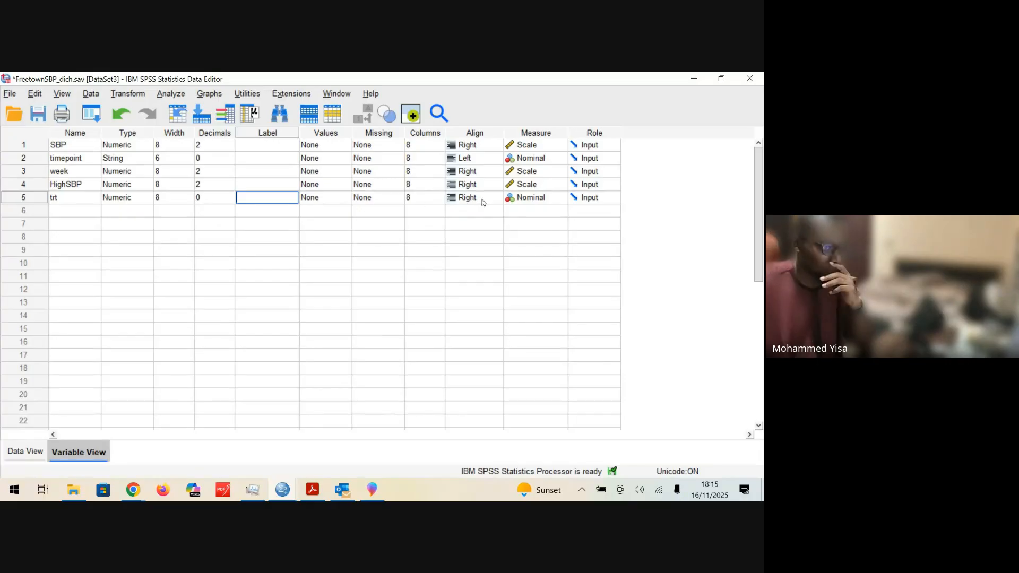
click(488, 238)
click(227, 197)
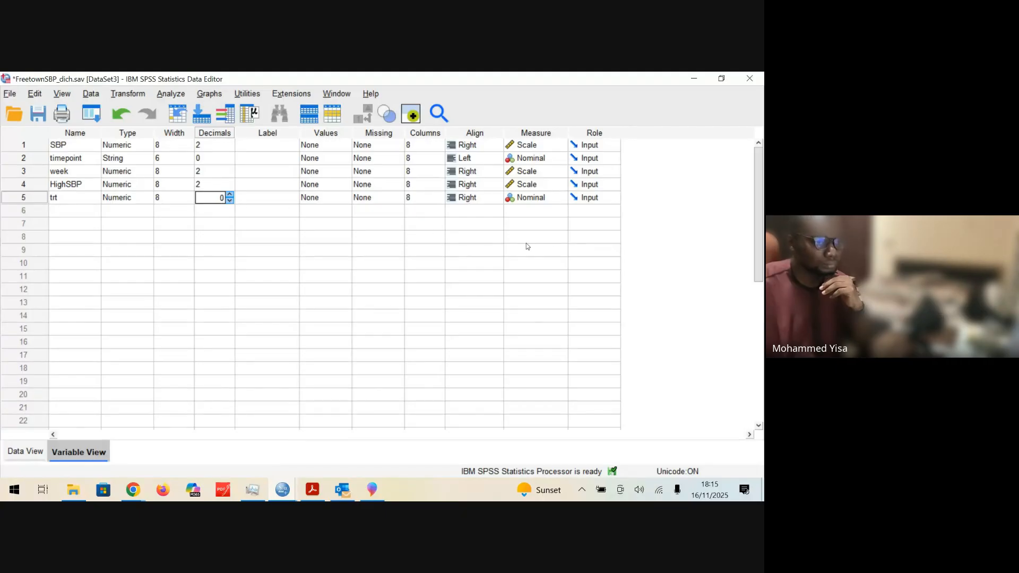
click(372, 226)
click(234, 201)
click(271, 197)
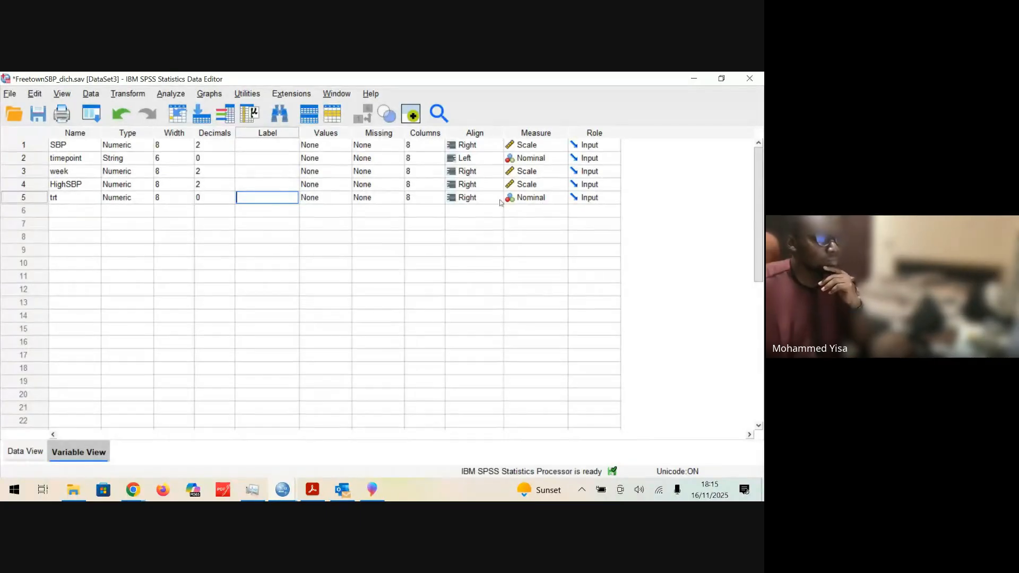
click(583, 199)
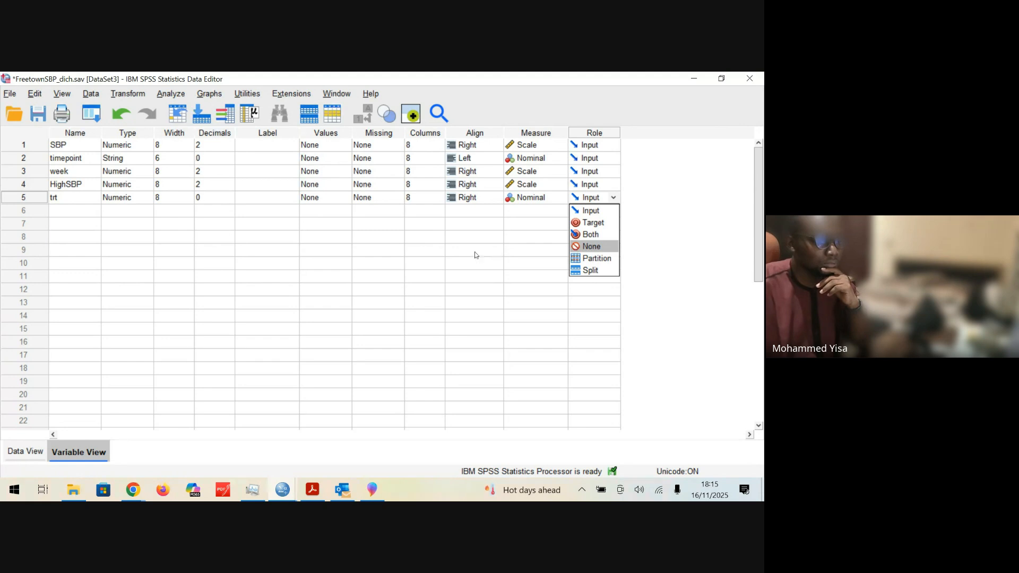
key(Return)
click(260, 201)
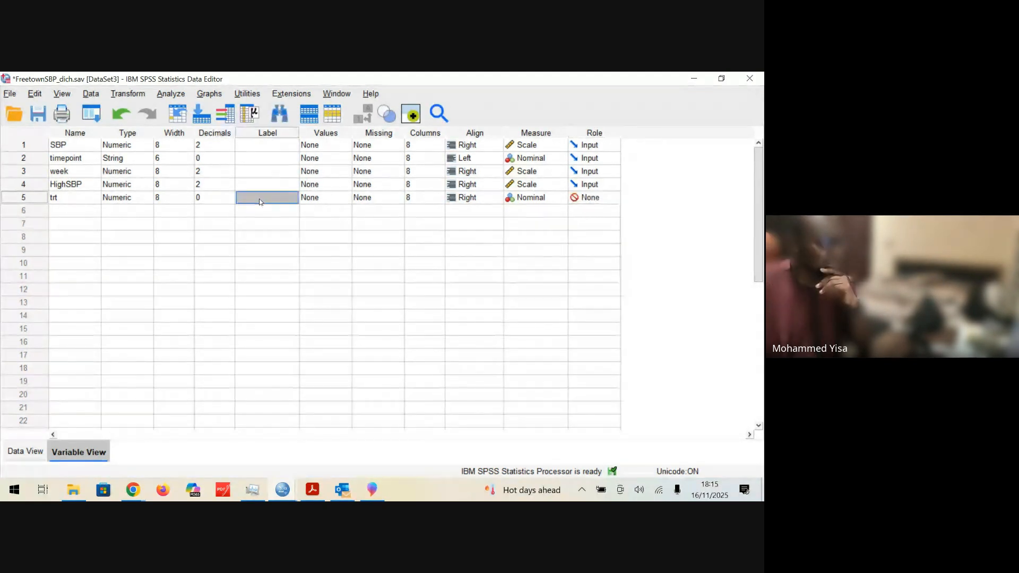
right_click(267, 203)
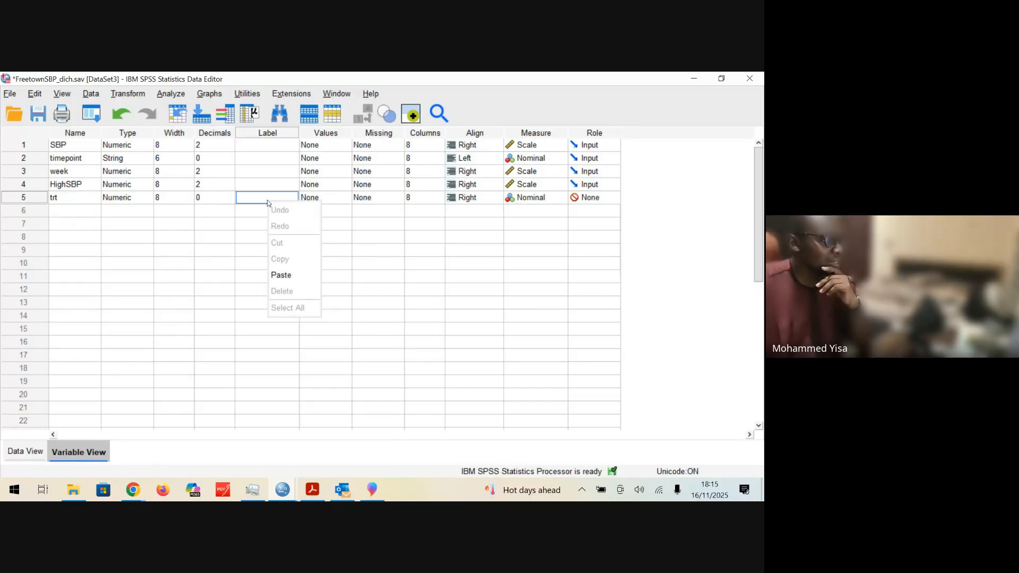
click(260, 201)
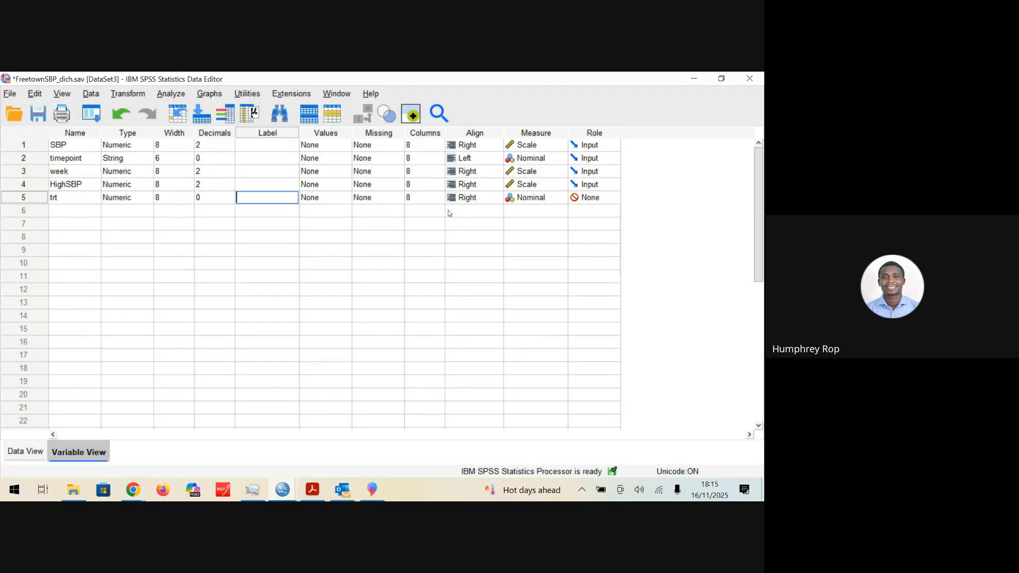
click(572, 201)
click(614, 208)
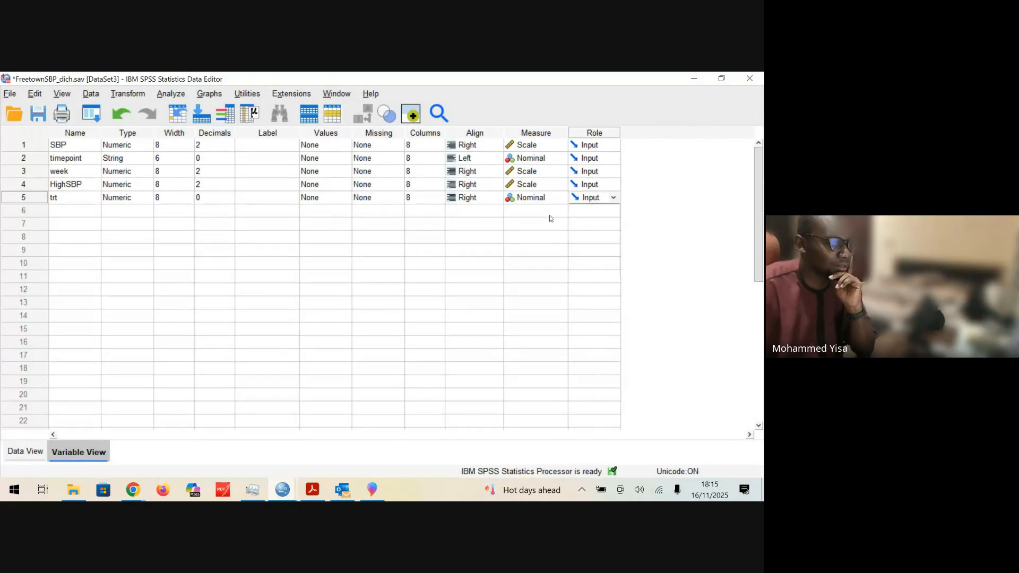
Step: Open the value labels of the trt variable and label the value 0 as "Not treated"
click(342, 199)
click(346, 197)
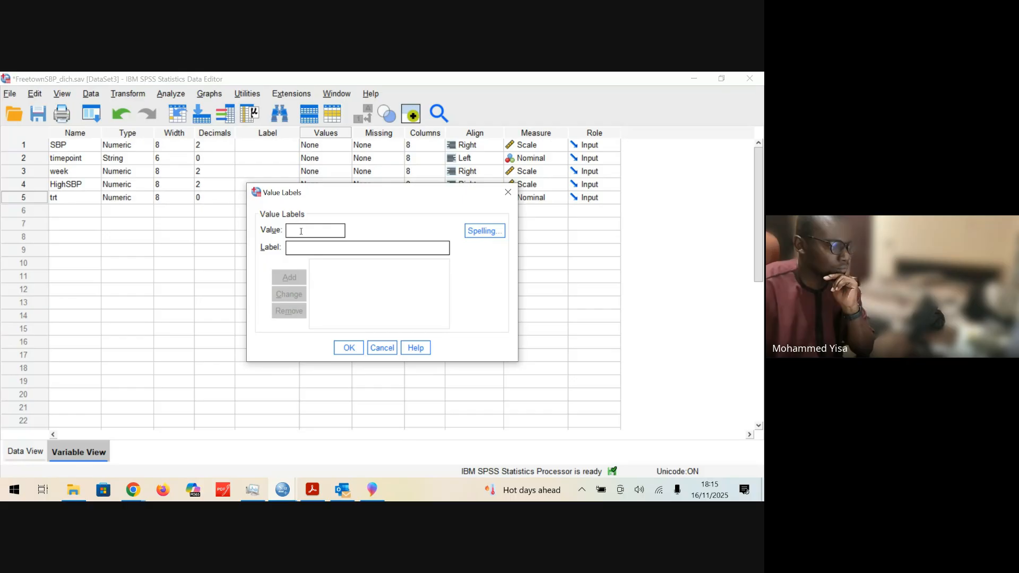
click(301, 249)
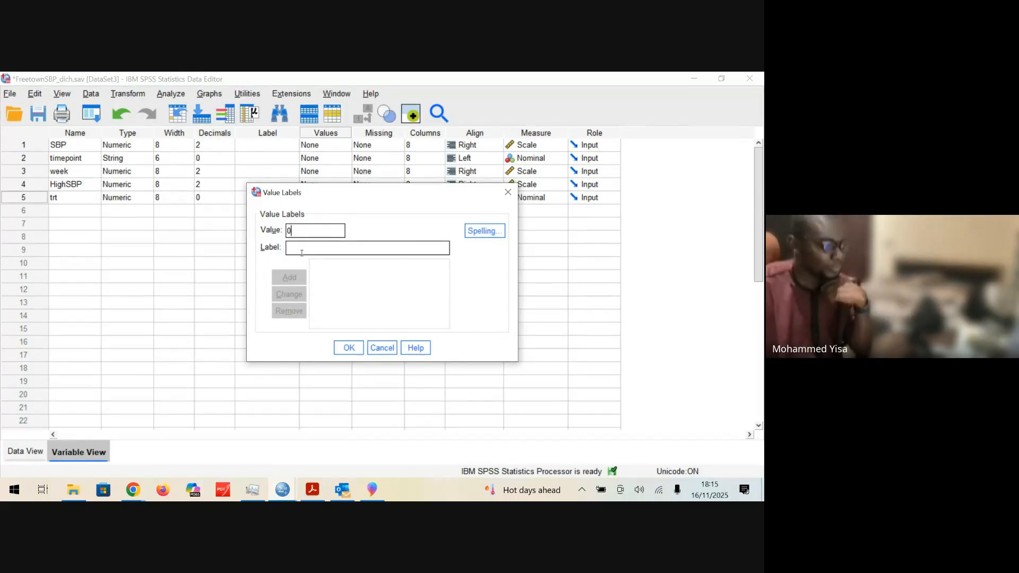
text(No)
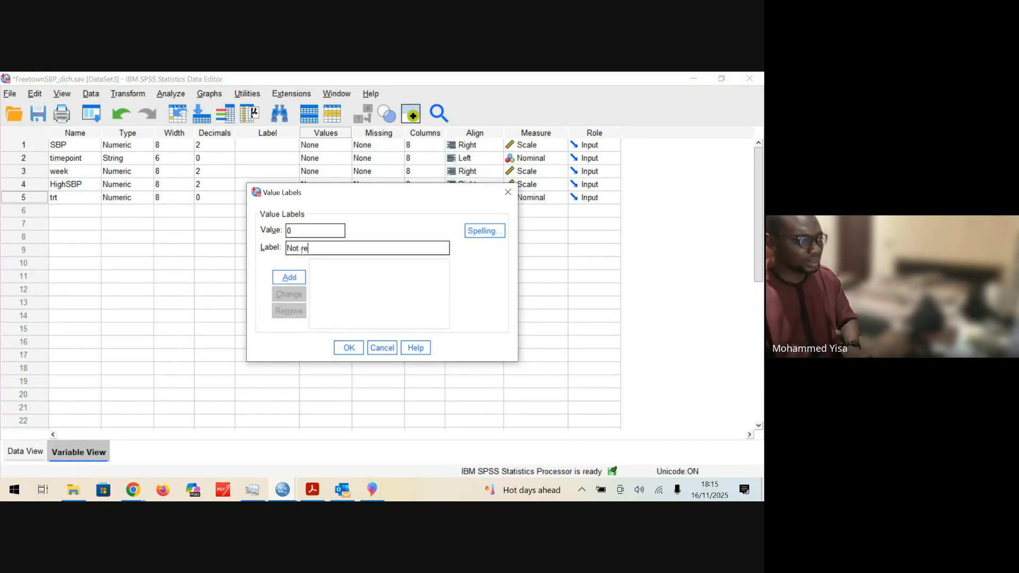
text(t treated)
key(Return)
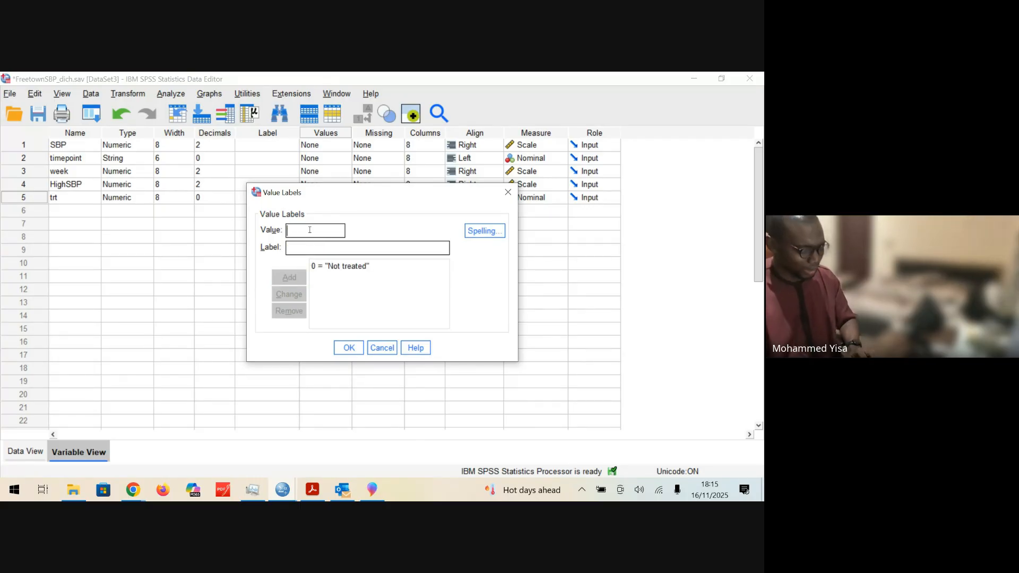
Step: Label the value 1 of trt as "Treated" and confirm the value labels
text(1)
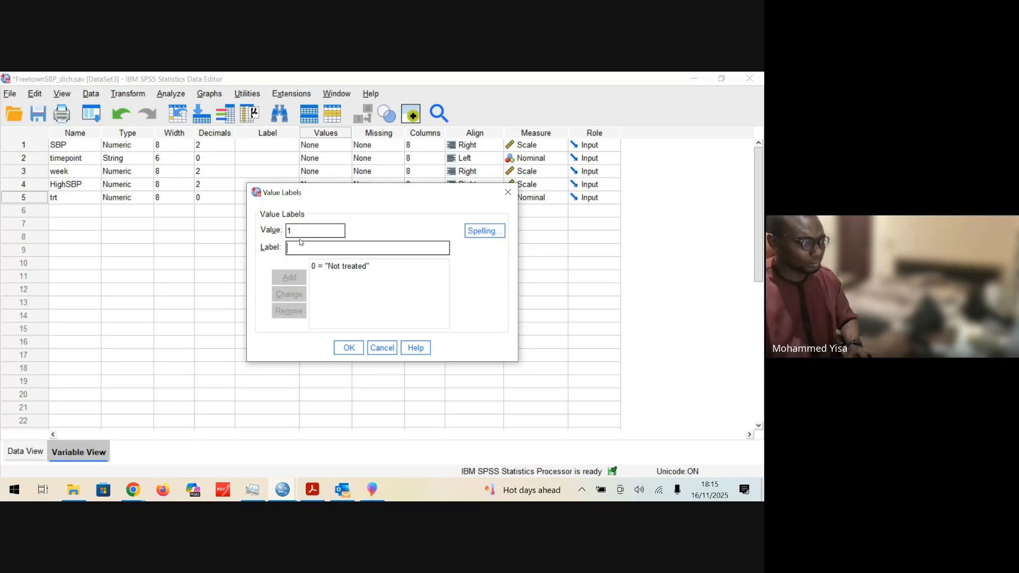
key(Tab)
text(T)
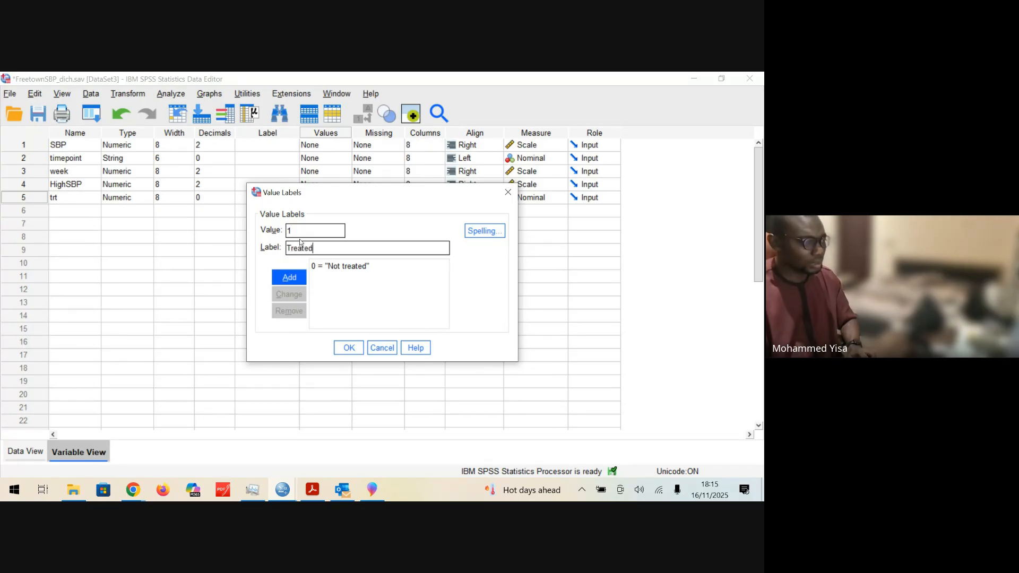
text(reated)
click(286, 278)
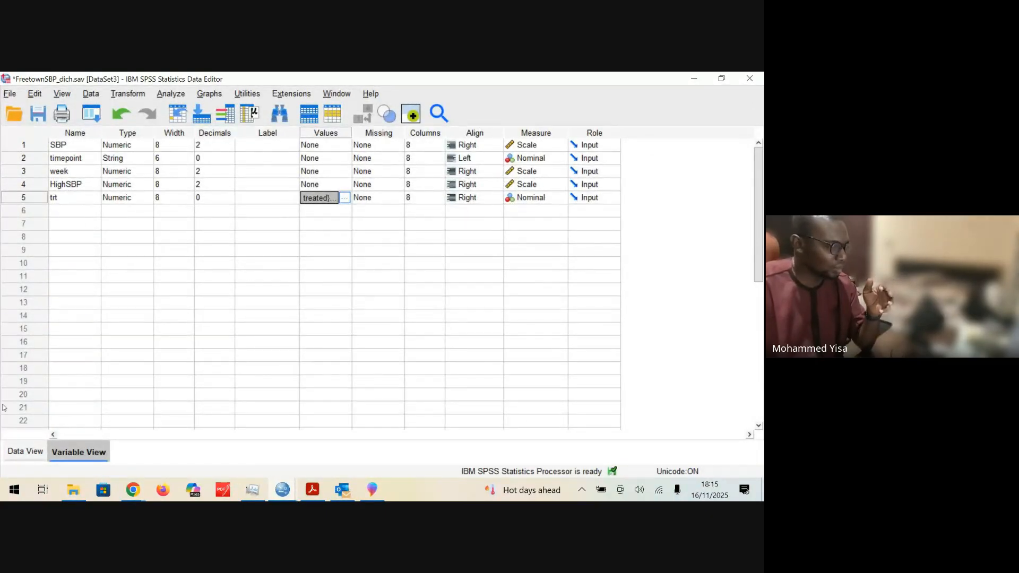
Step: Examine the trt column in the data with its value labels shown and as numeric codes, and check its variable definition
click(18, 454)
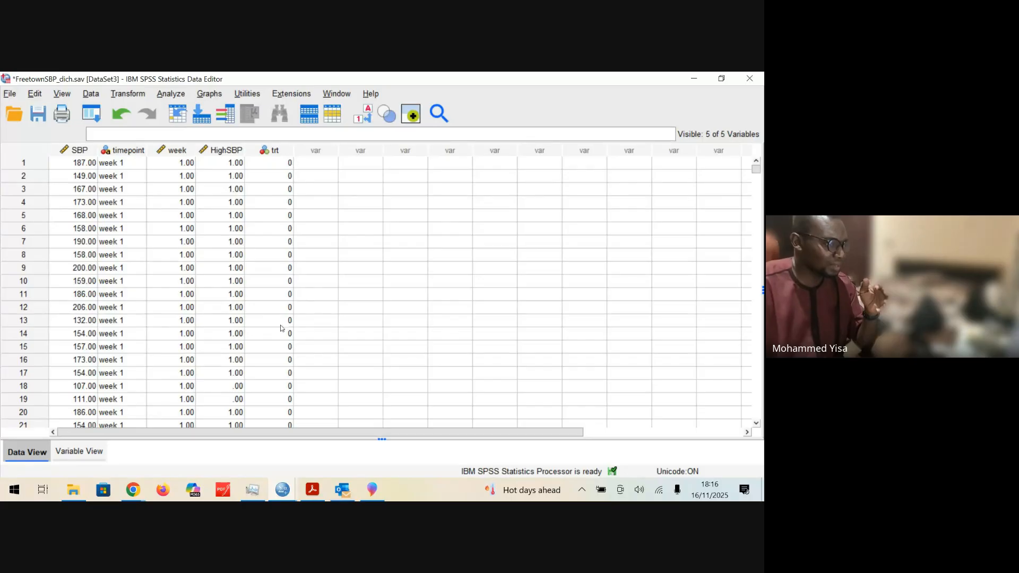
click(370, 115)
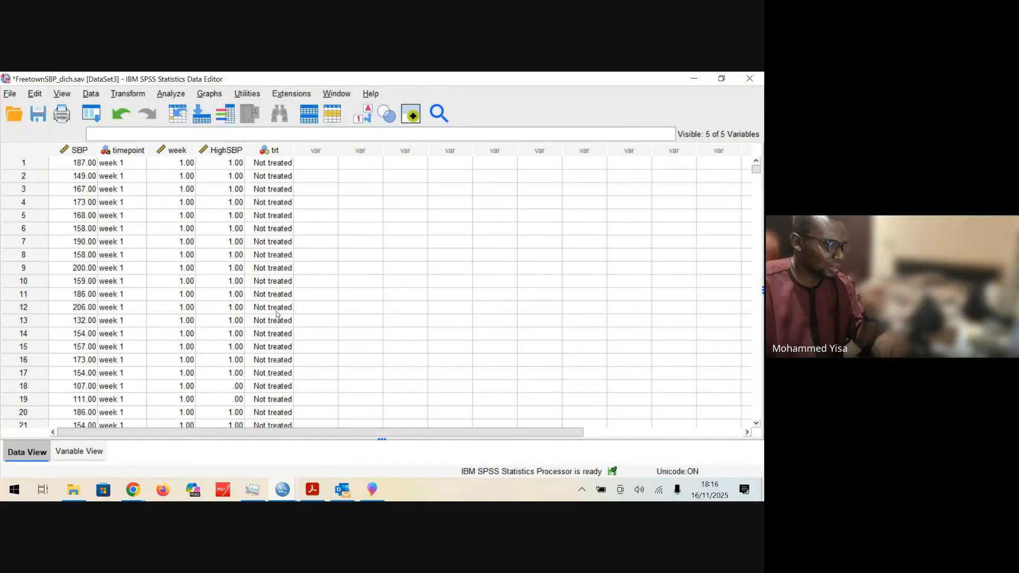
scroll(280, 363, down, 20)
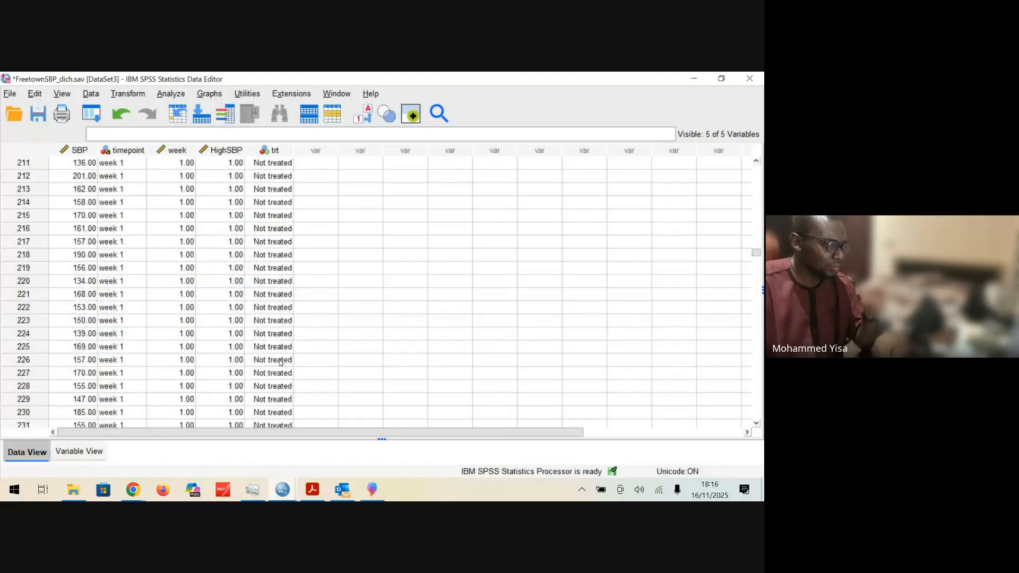
scroll(280, 363, down, 20)
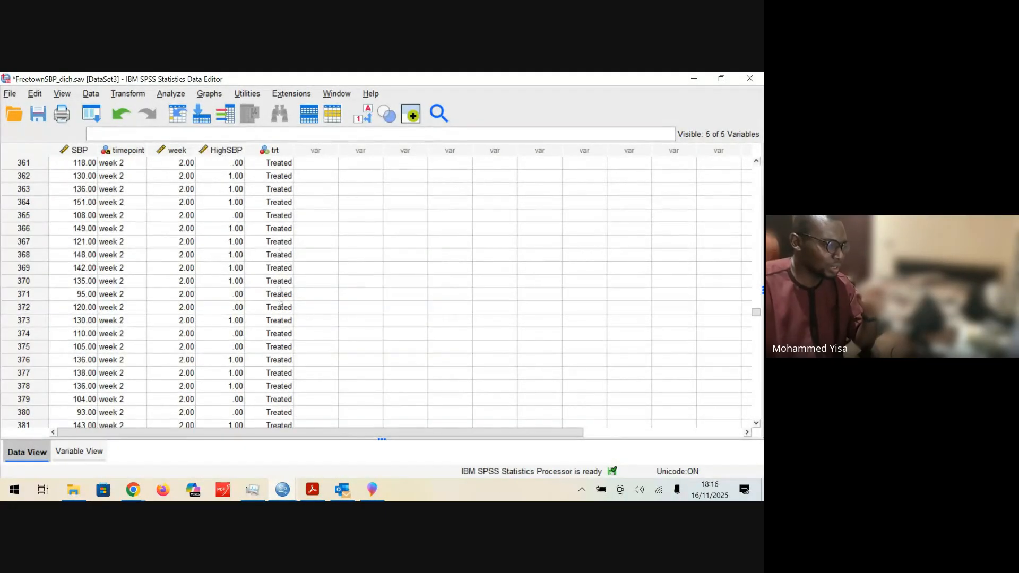
scroll(281, 374, up, 20)
scroll(282, 371, up, 20)
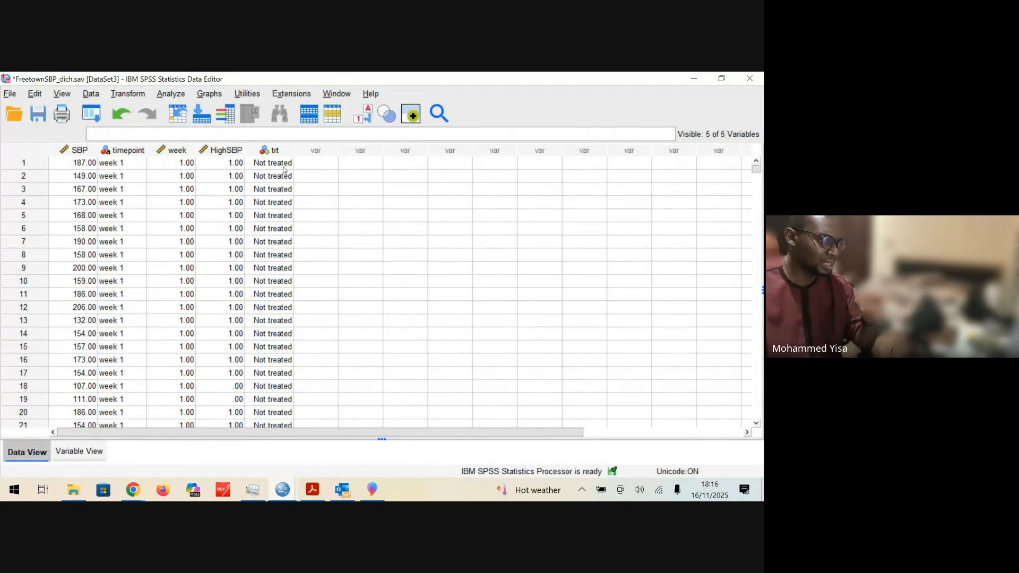
click(366, 122)
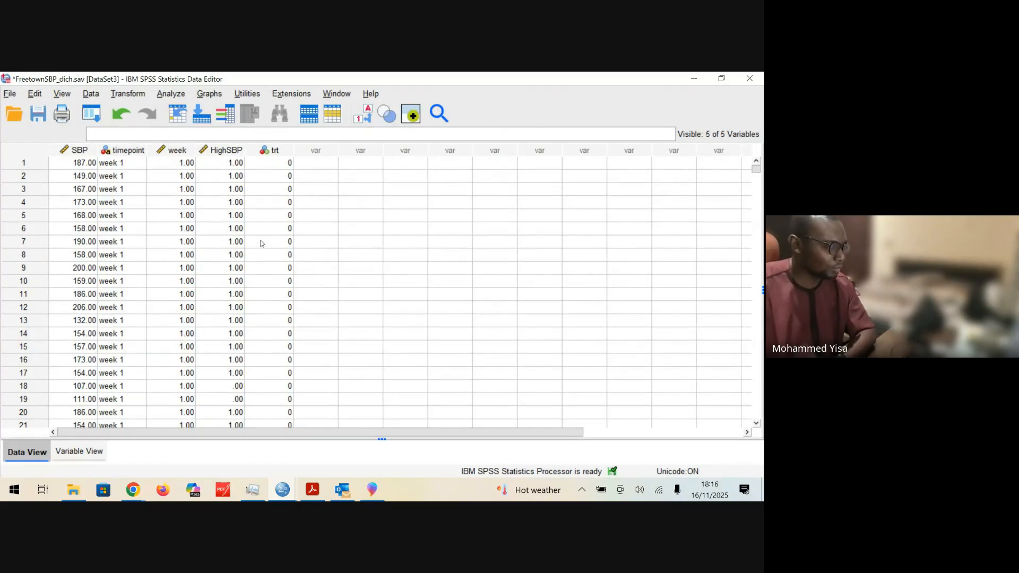
click(98, 454)
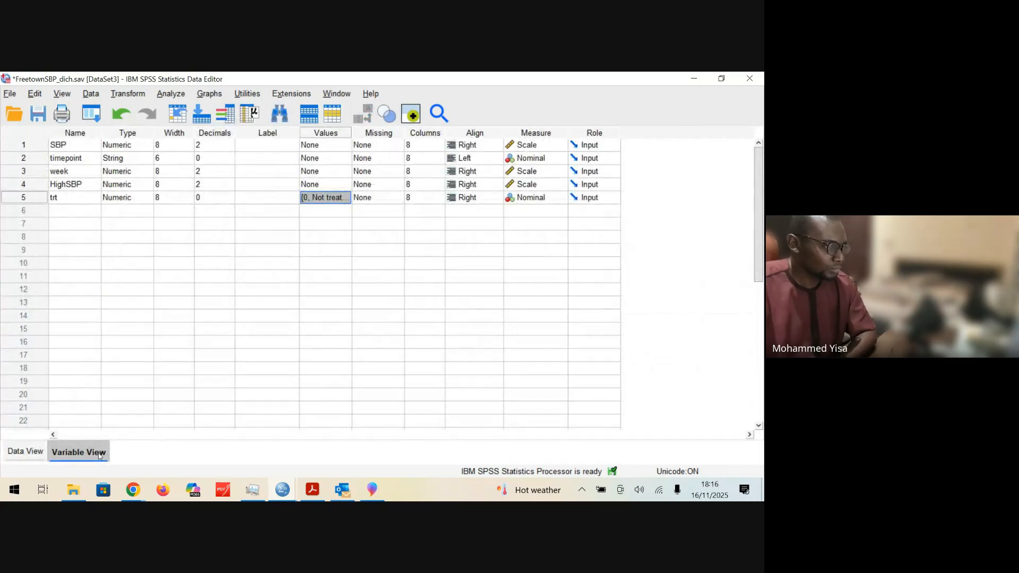
click(42, 451)
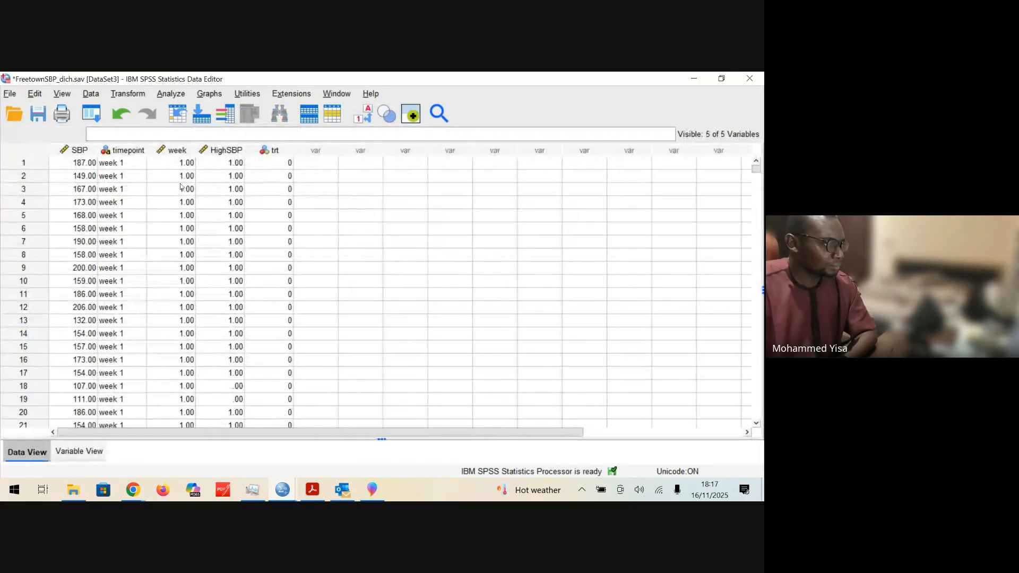
Step: Set up an Independent-Samples T Test with SBP as the test variable and trt as the grouping variable
click(172, 94)
mouse_move(174, 180)
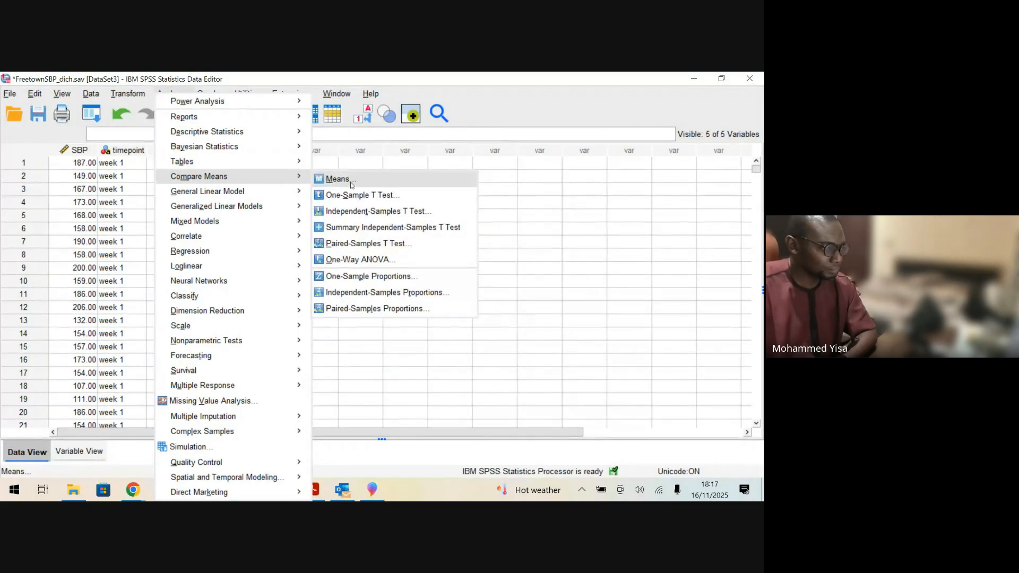
click(417, 212)
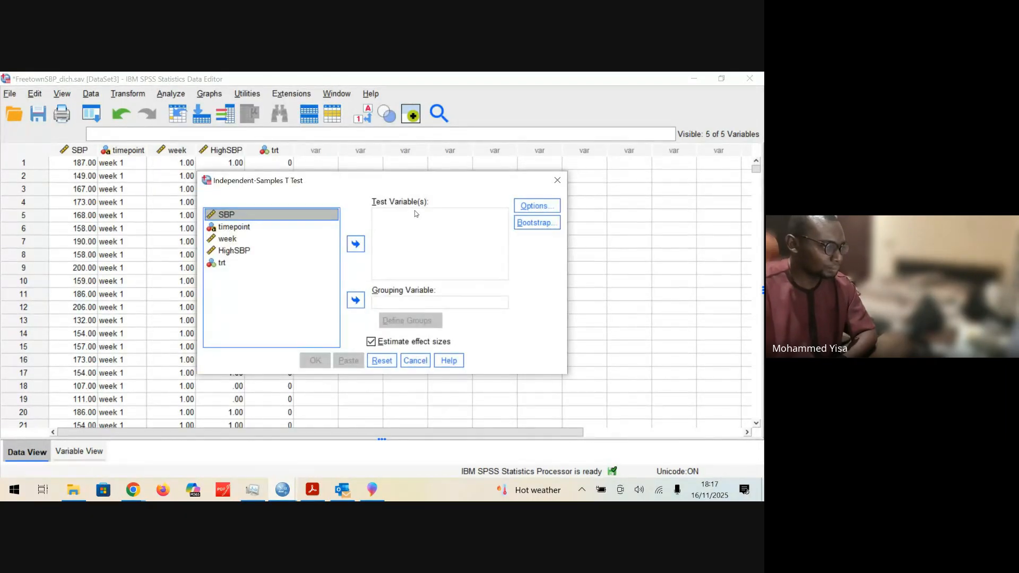
click(356, 244)
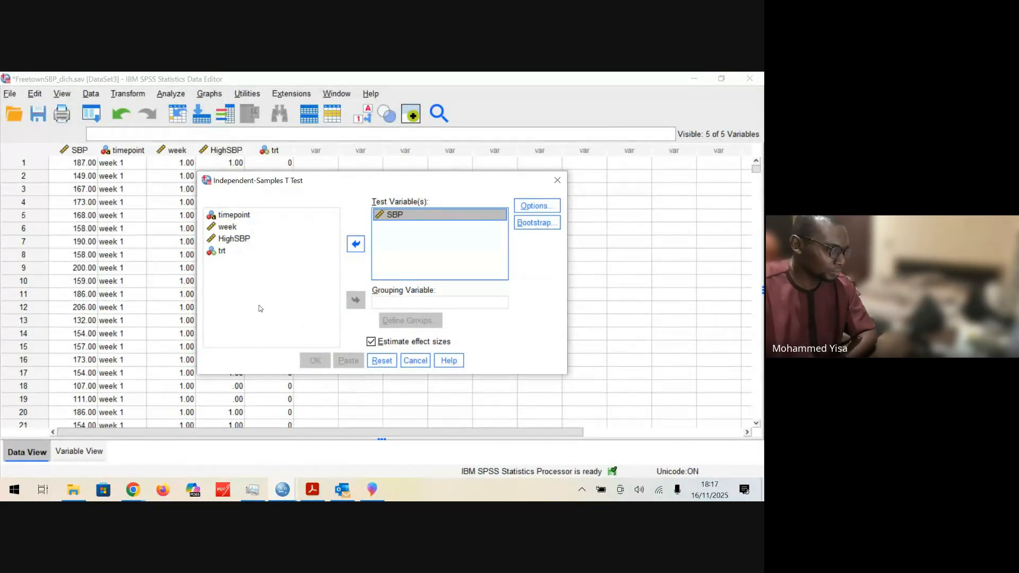
click(233, 256)
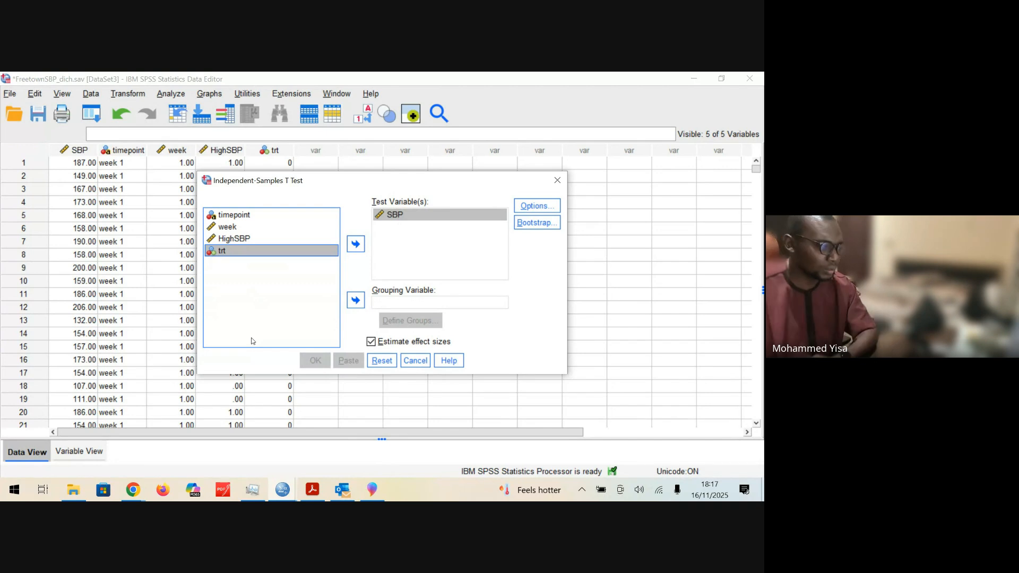
click(356, 300)
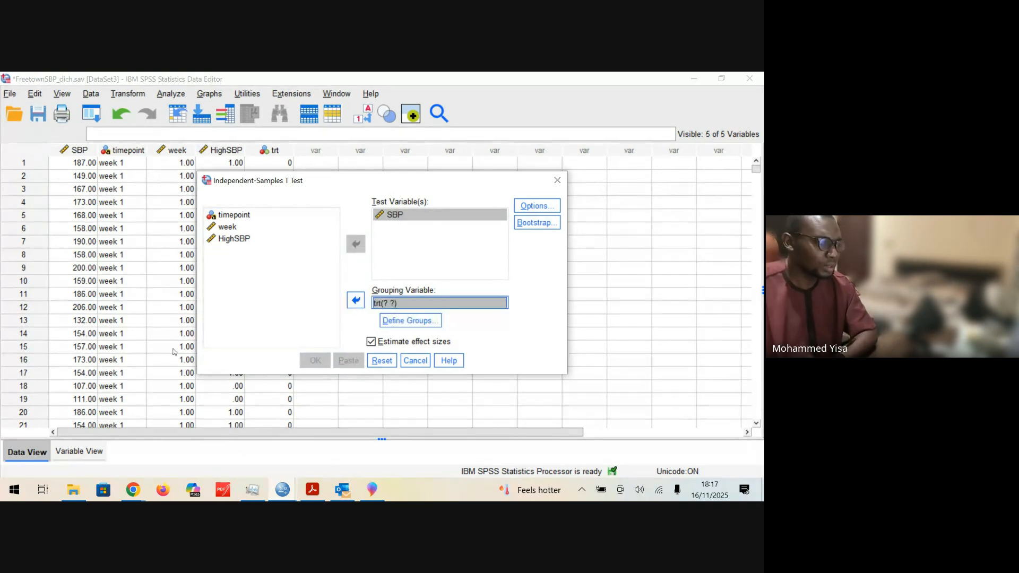
Step: Define the groups of trt for the t-test with 0 as Group 1 and 1 as Group 2
click(408, 323)
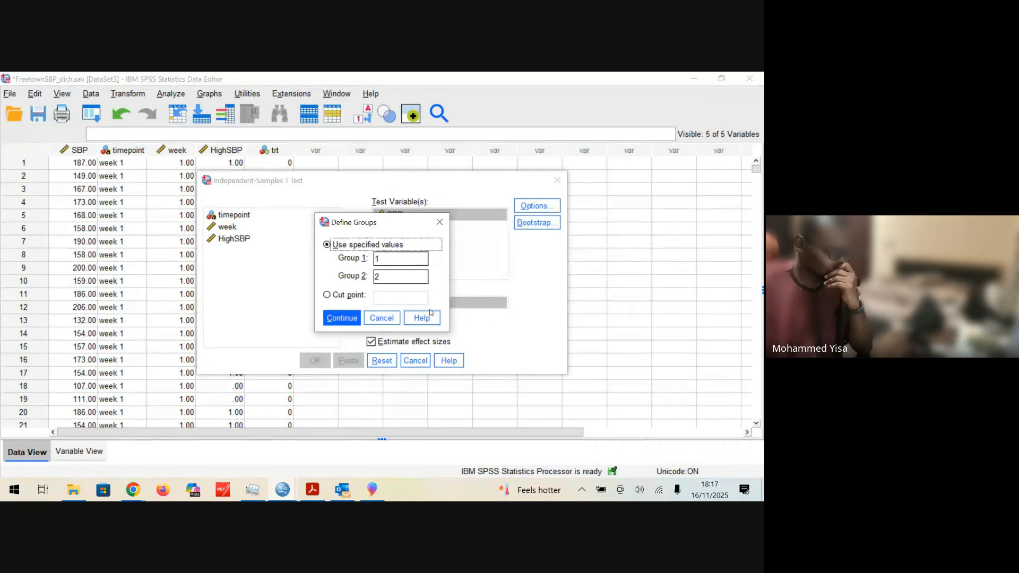
click(391, 258)
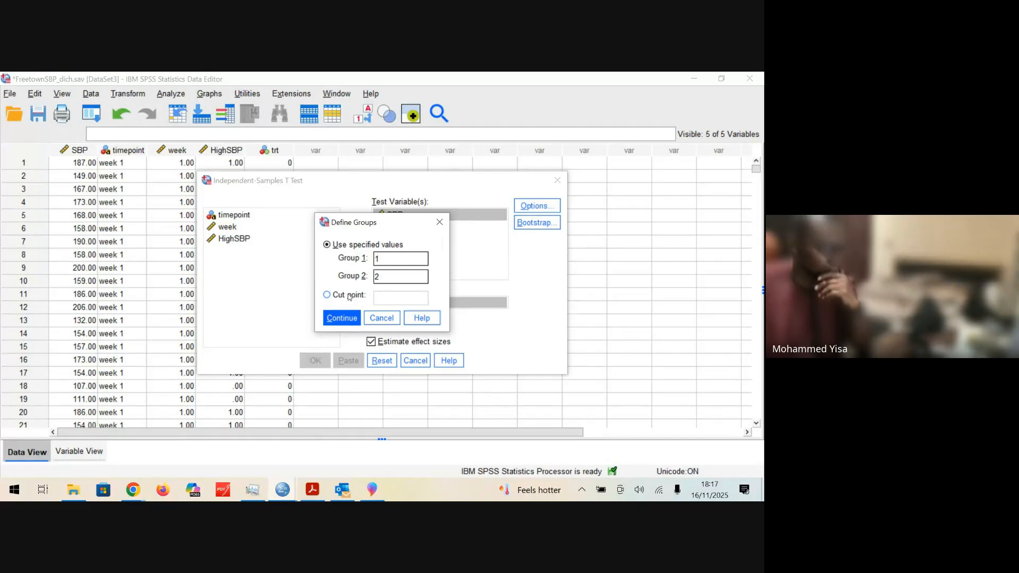
key(BackSpace)
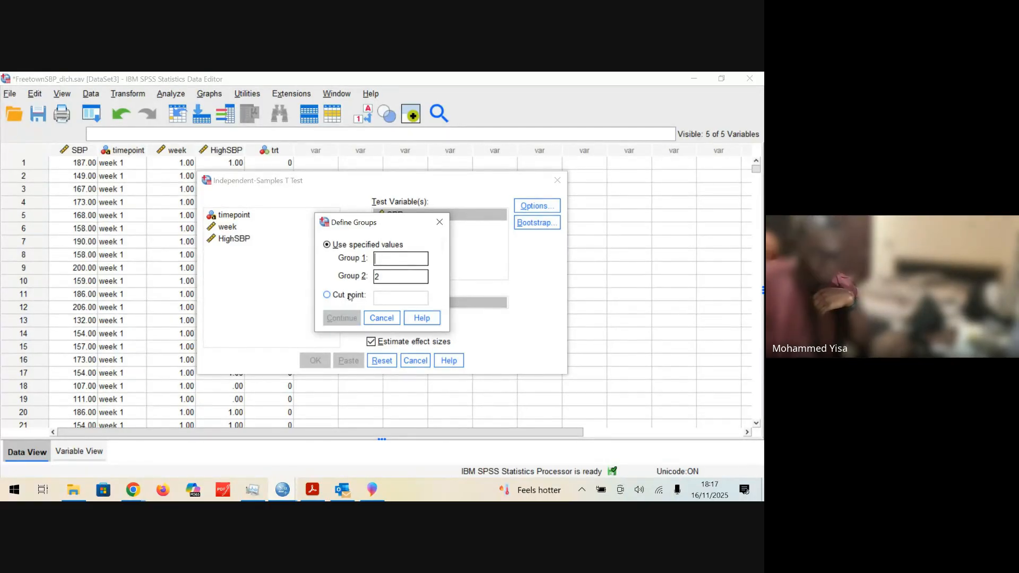
text(0)
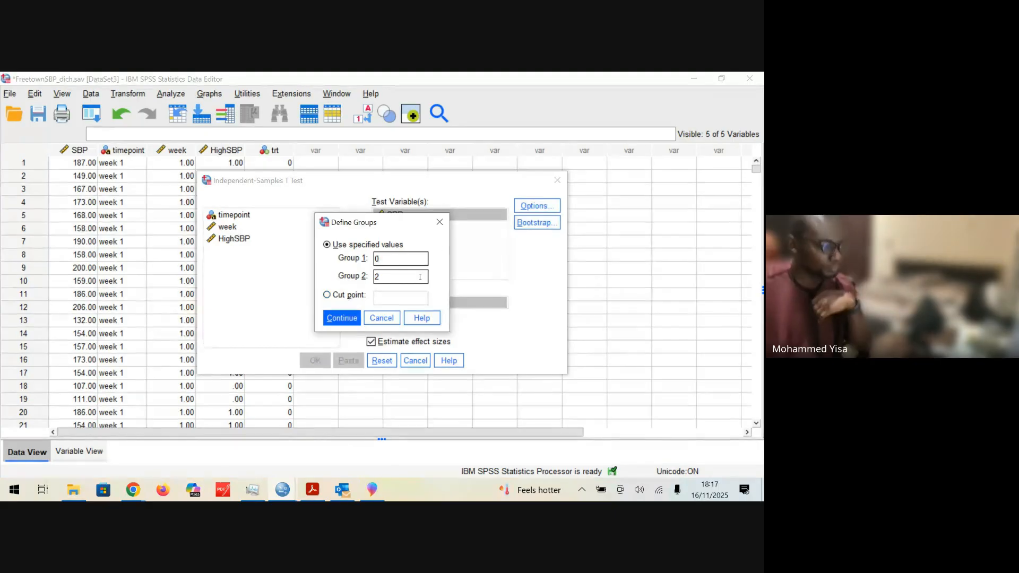
key(BackSpace)
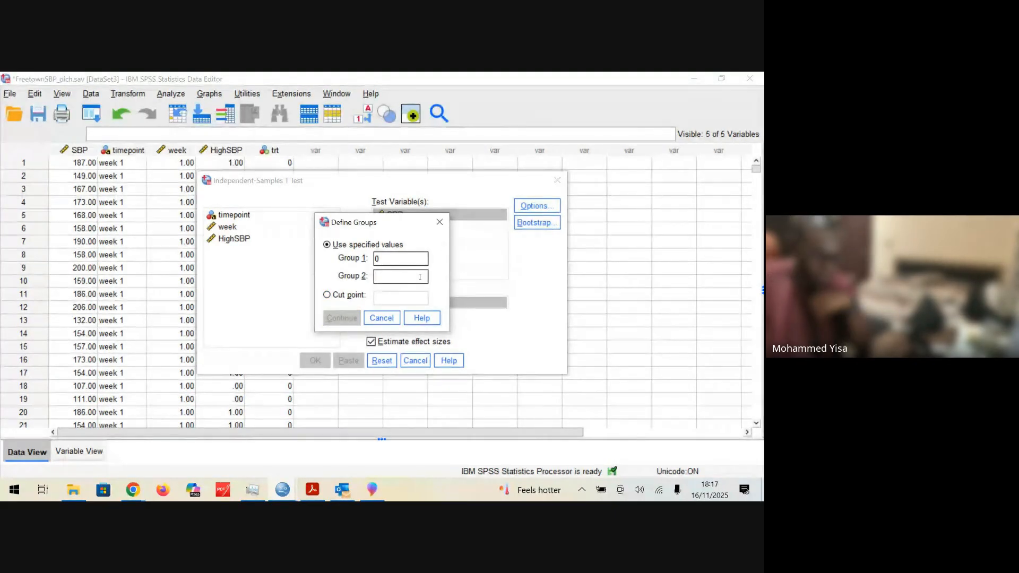
text(1)
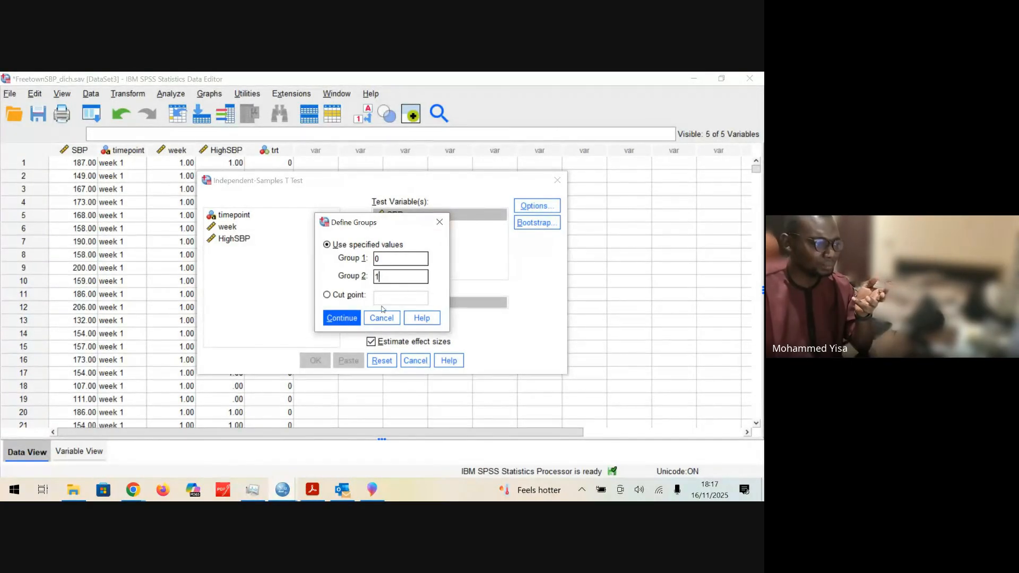
click(342, 318)
drag(347, 184, 556, 181)
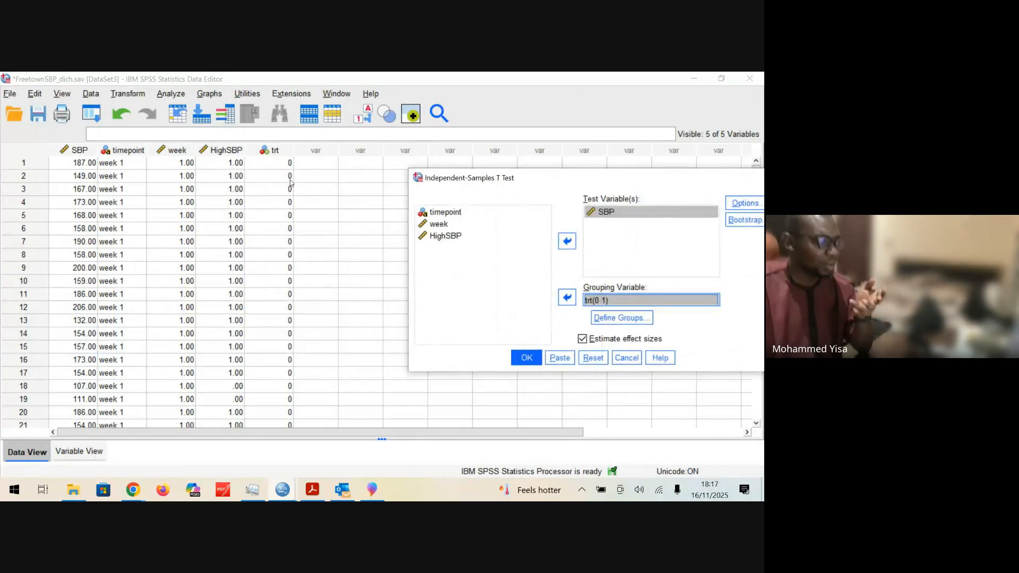
drag(650, 179, 473, 182)
Step: Review the group definitions, remove trt as the grouping variable and leave the t-test setup without running it
click(445, 319)
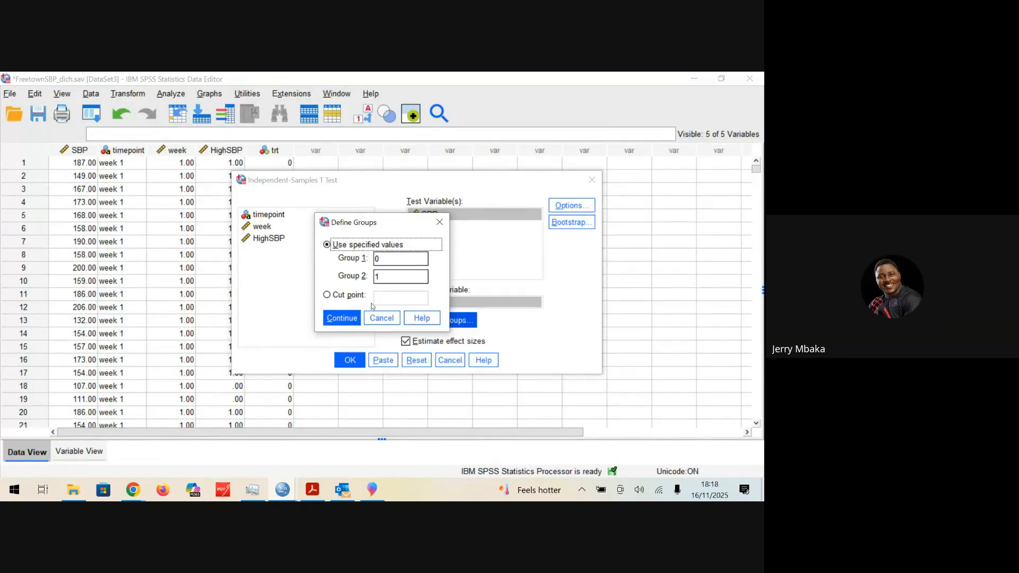
click(440, 222)
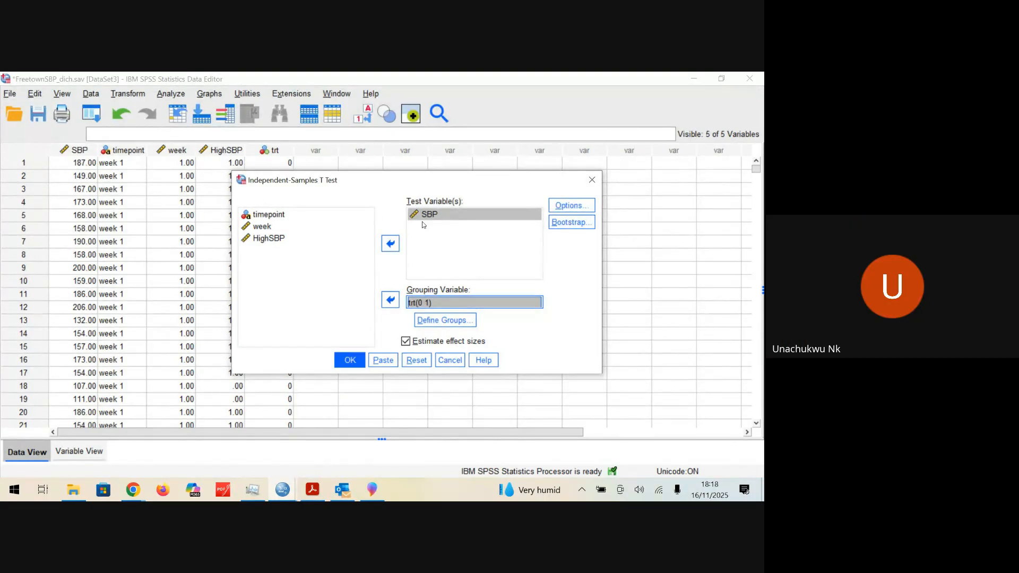
click(391, 300)
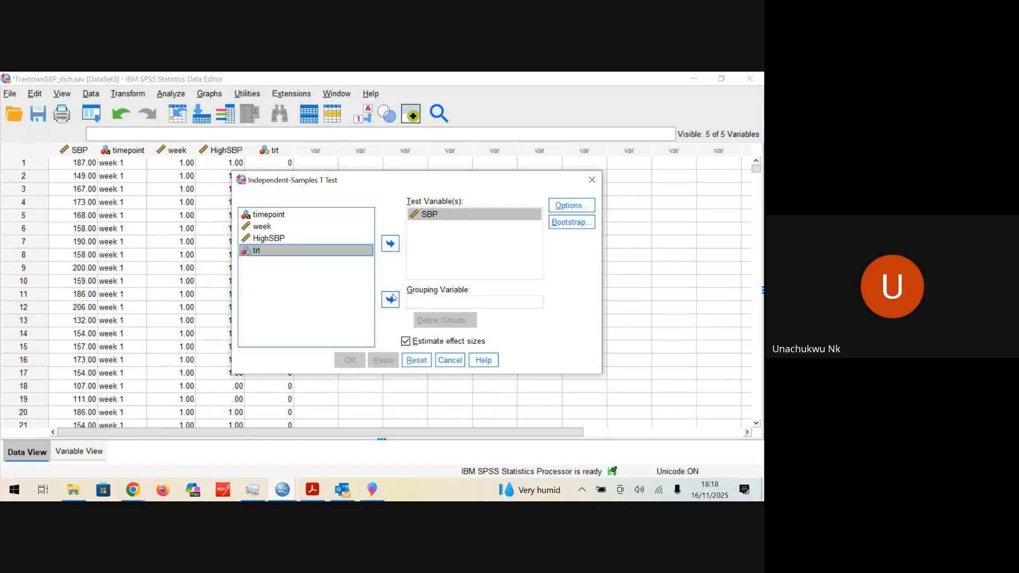
click(413, 215)
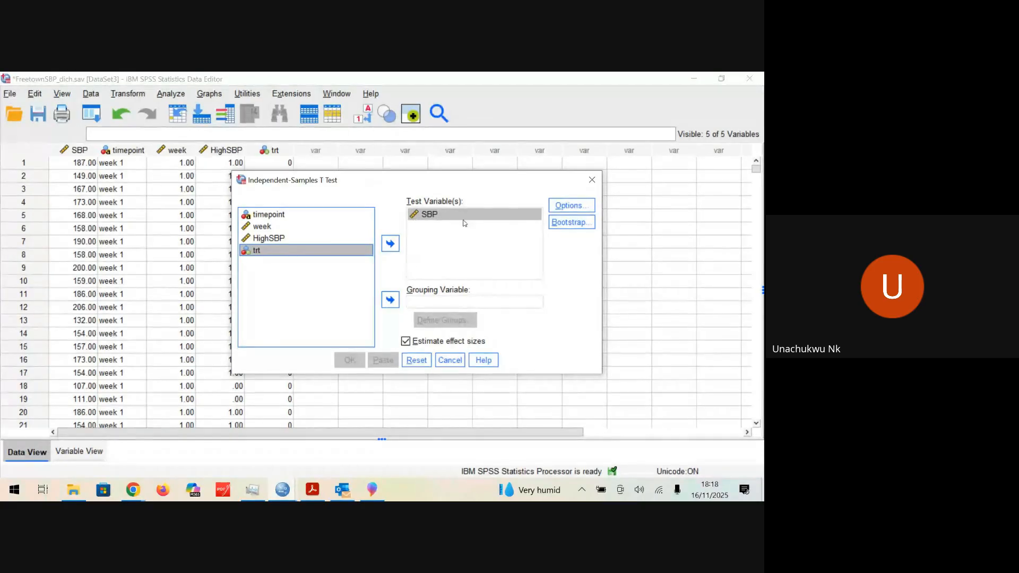
click(586, 184)
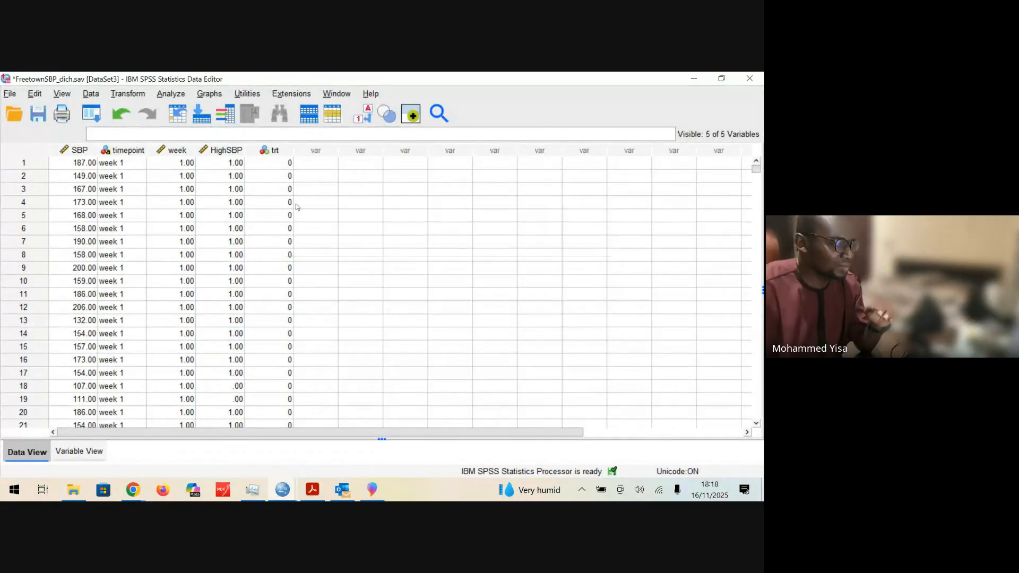
Step: Check in the variable definitions which value labels are assigned to the codes of trt
click(79, 452)
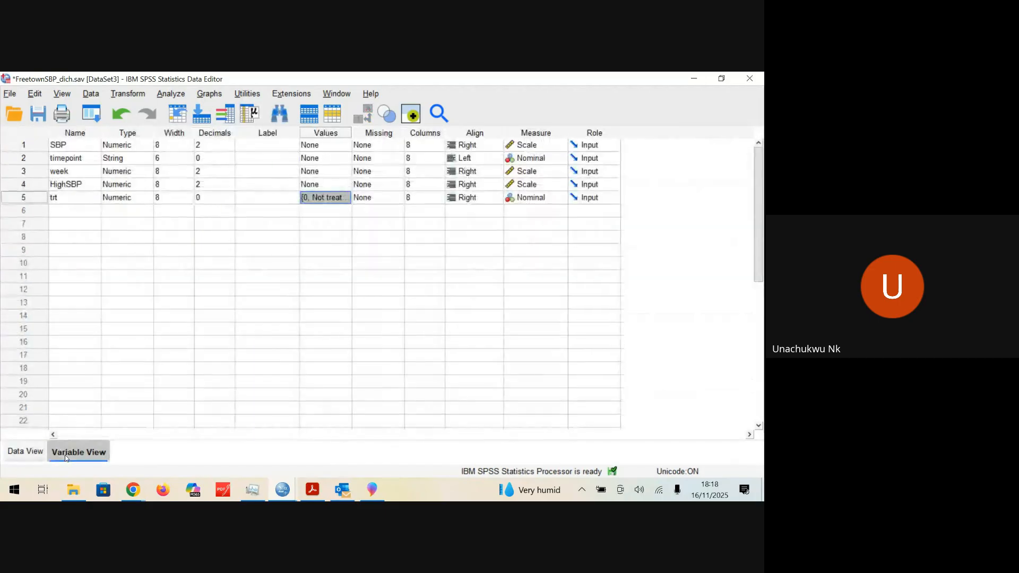
click(24, 199)
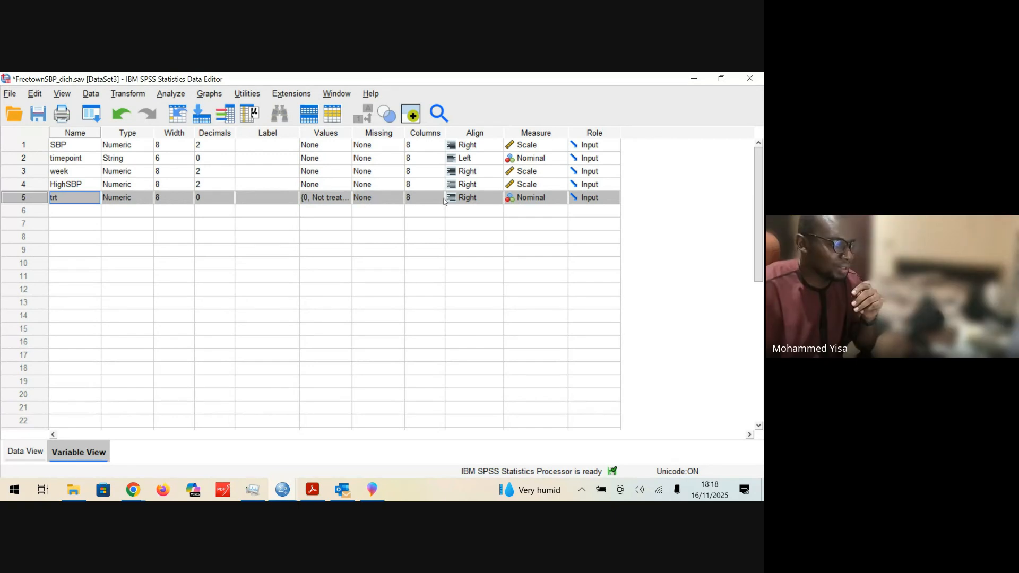
click(333, 200)
click(344, 198)
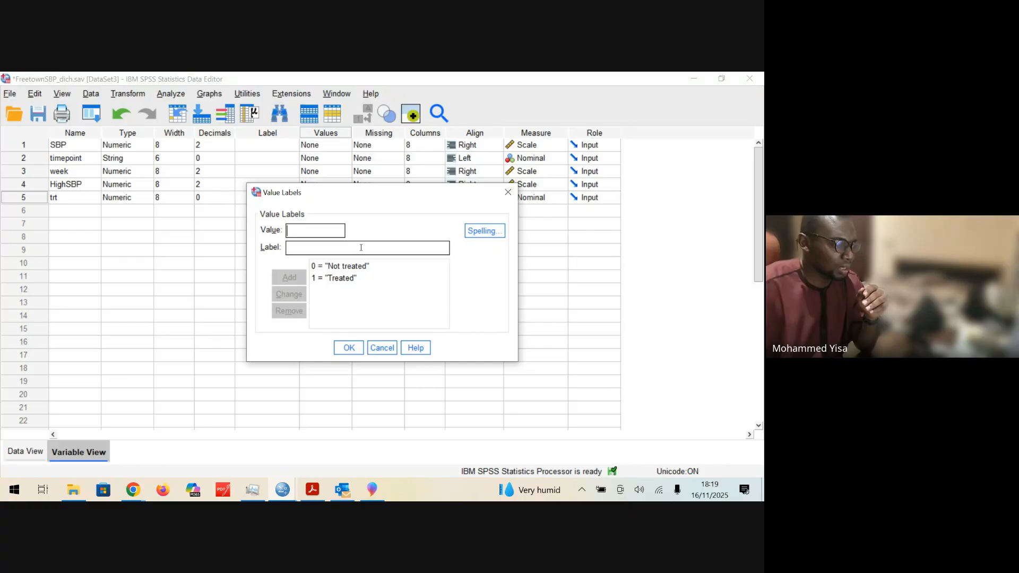
click(508, 192)
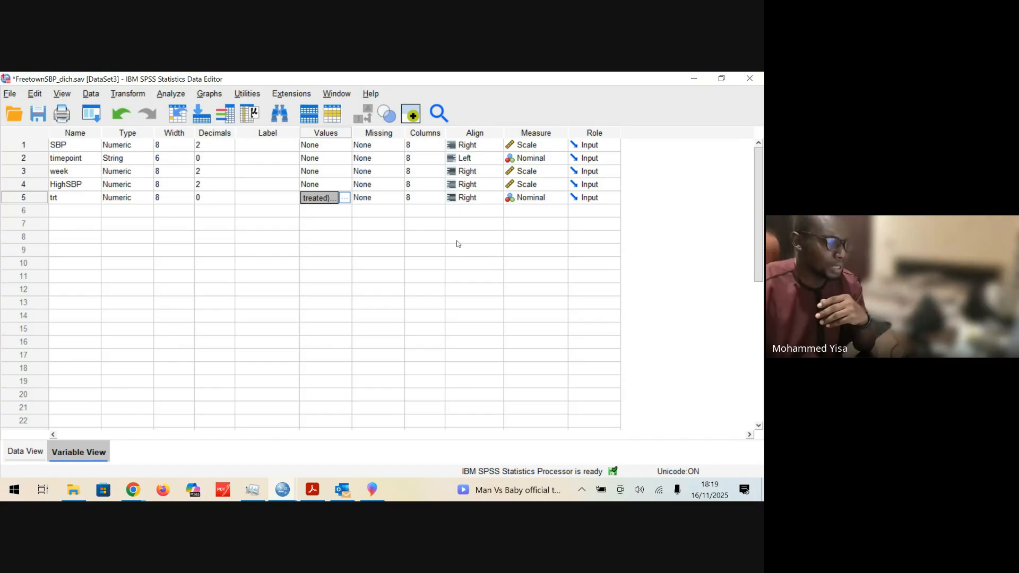
Step: Start the Independent-Samples T Test again from the data, keeping SBP as test variable and assigning trt as grouping variable
click(25, 451)
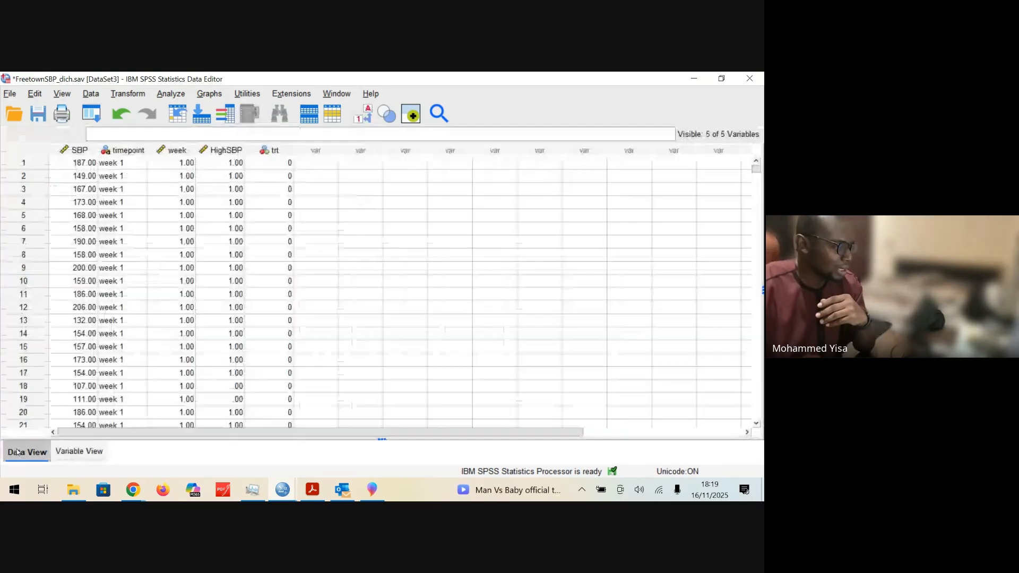
click(171, 93)
mouse_move(239, 178)
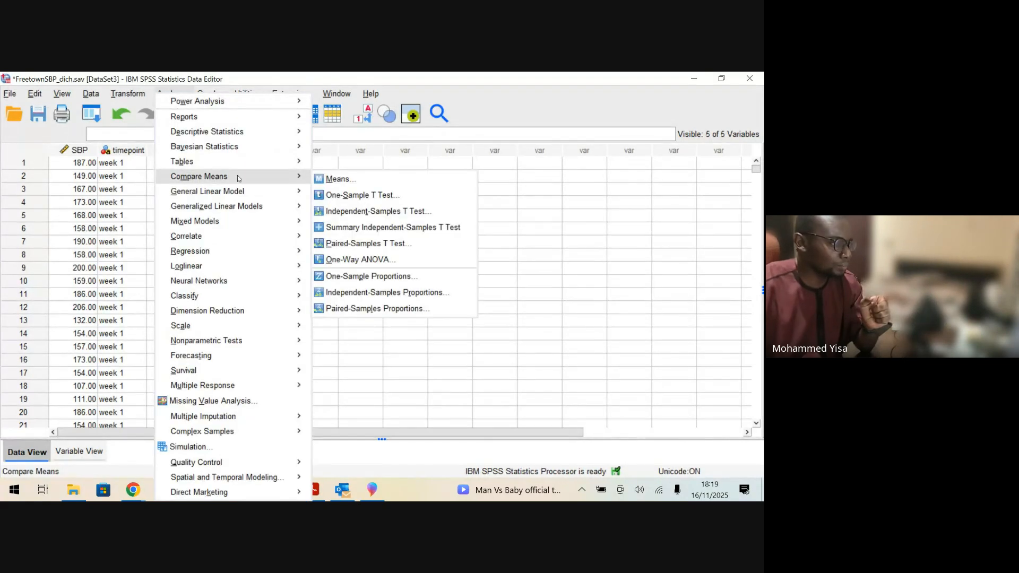
click(371, 211)
click(391, 244)
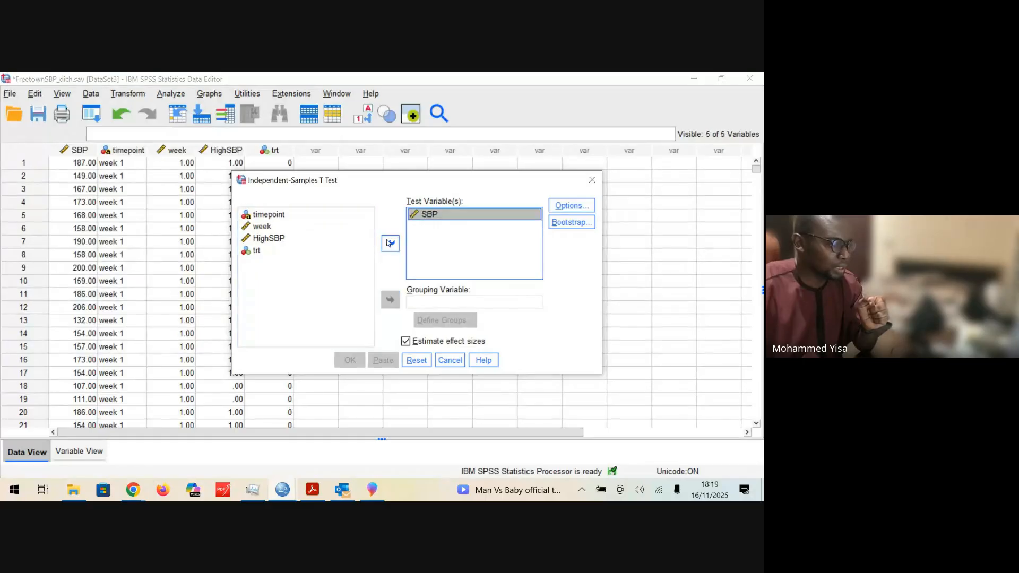
click(305, 249)
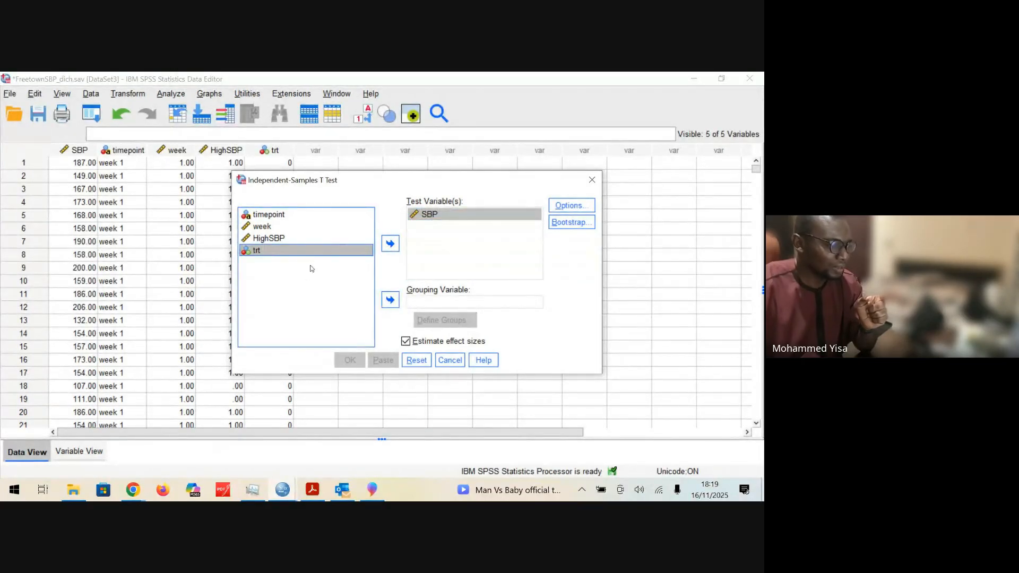
click(390, 299)
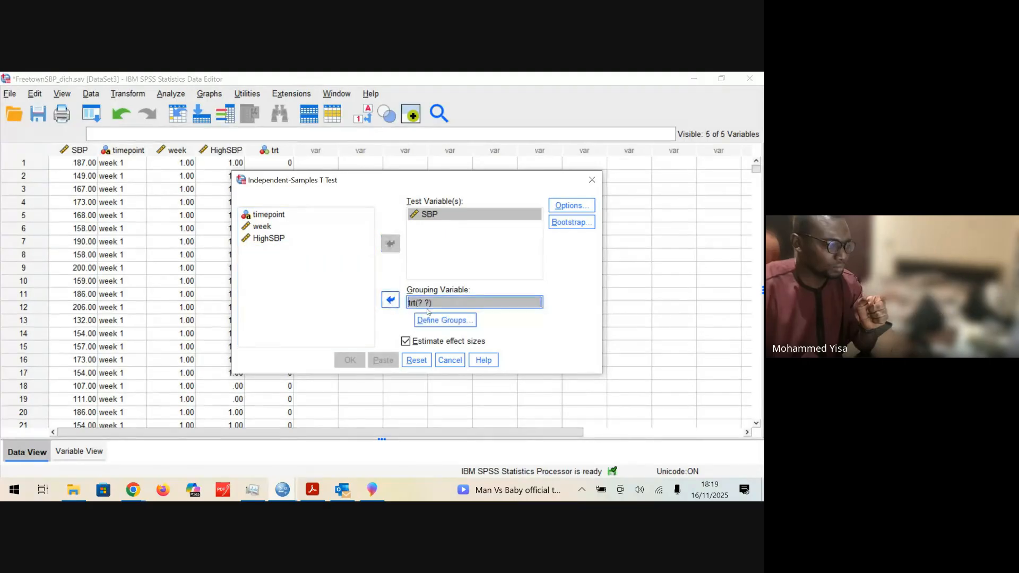
Step: Set Group 1 to 0 and Group 2 to 1 for trt and run the independent samples t-test
click(422, 321)
click(384, 260)
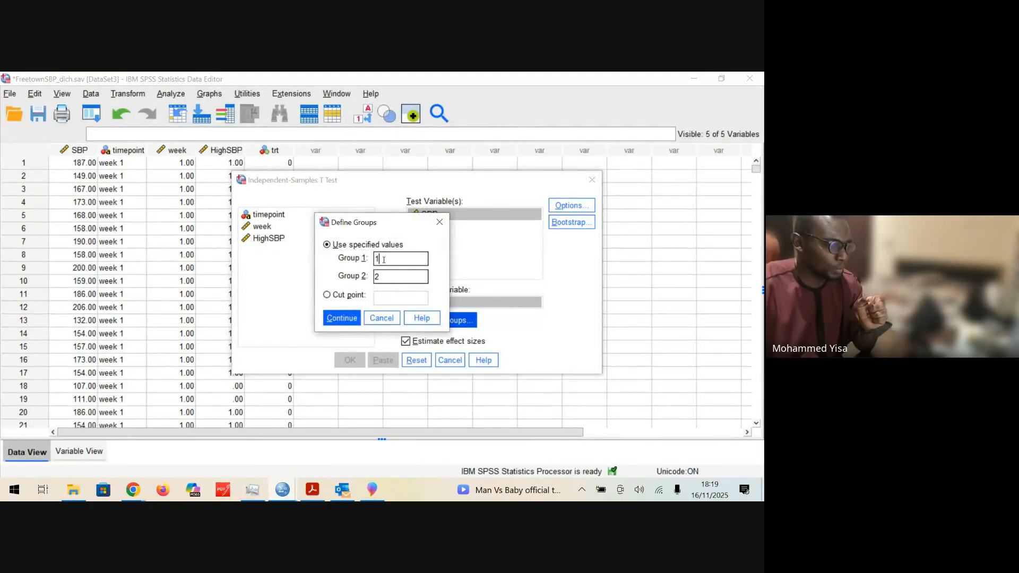
key(BackSpace)
text(0)
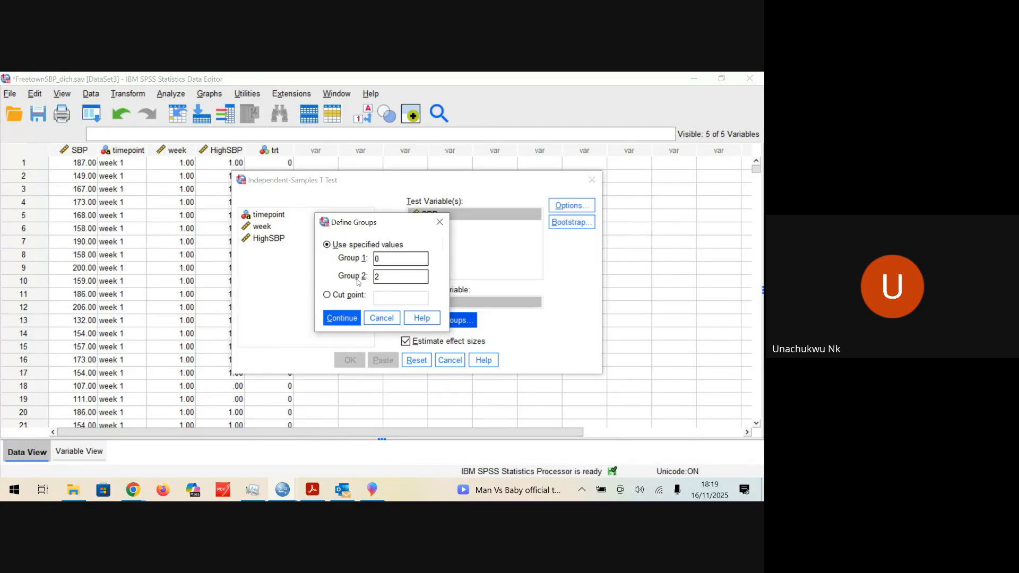
click(376, 275)
key(BackSpace)
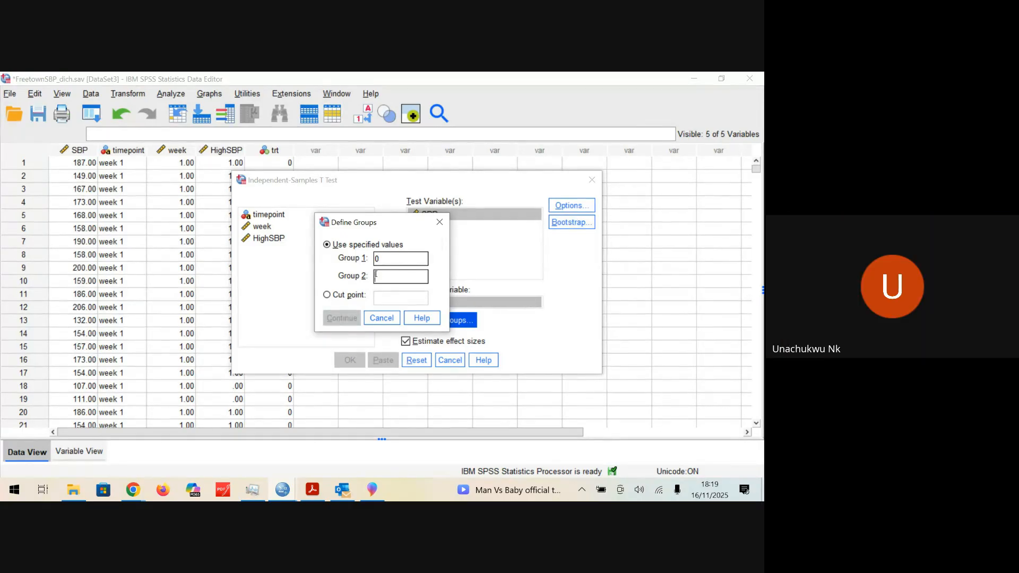
text(1)
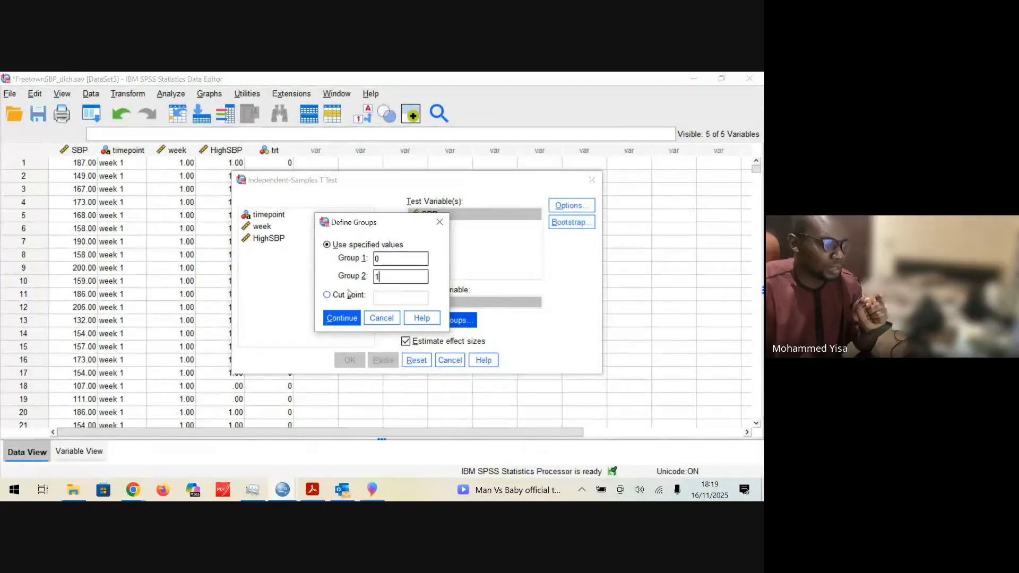
click(342, 318)
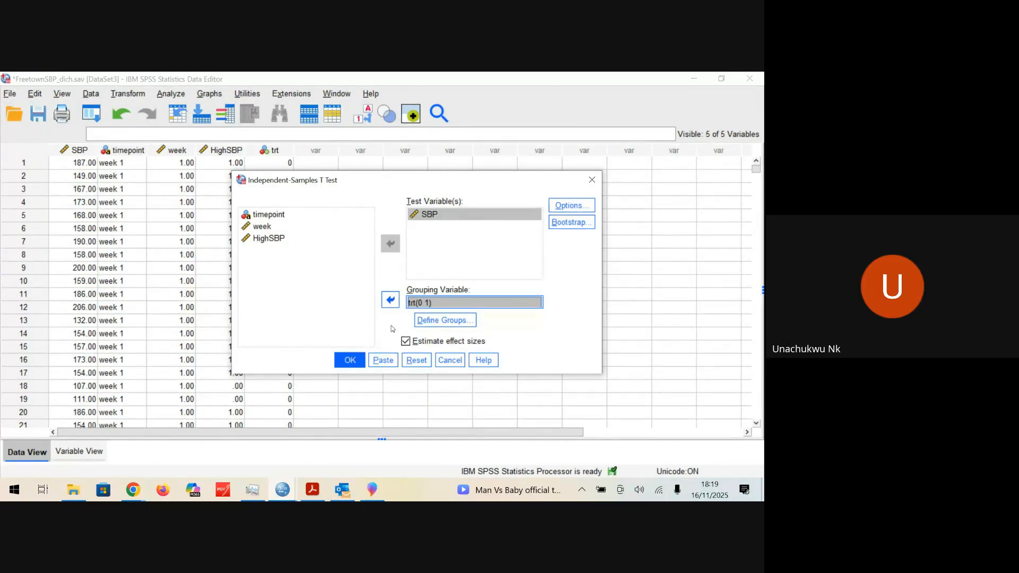
click(347, 360)
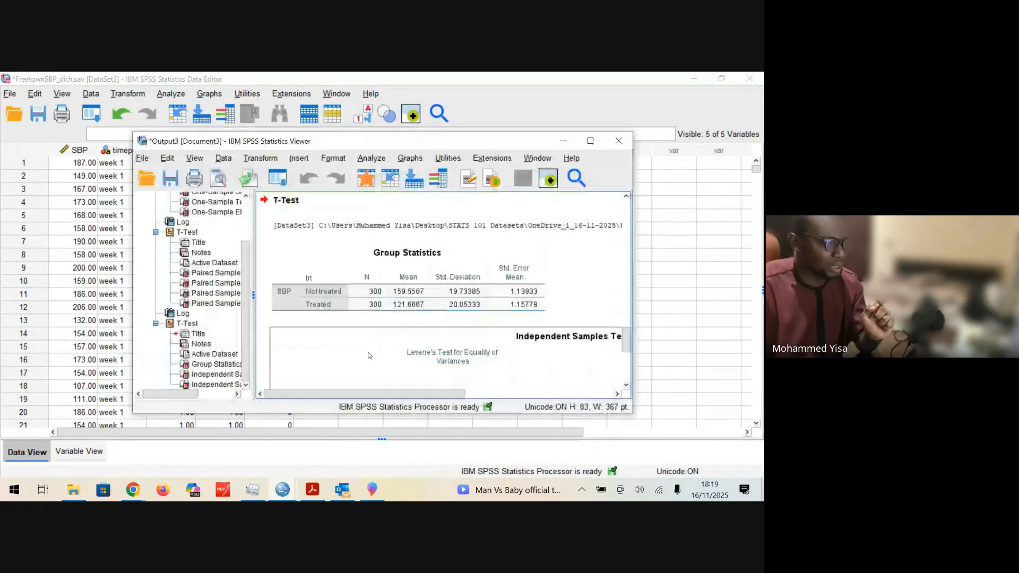
Step: Examine the t-test output in the maximized viewer, covering the Group Statistics, Independent Samples Test and Effect Sizes tables
click(590, 141)
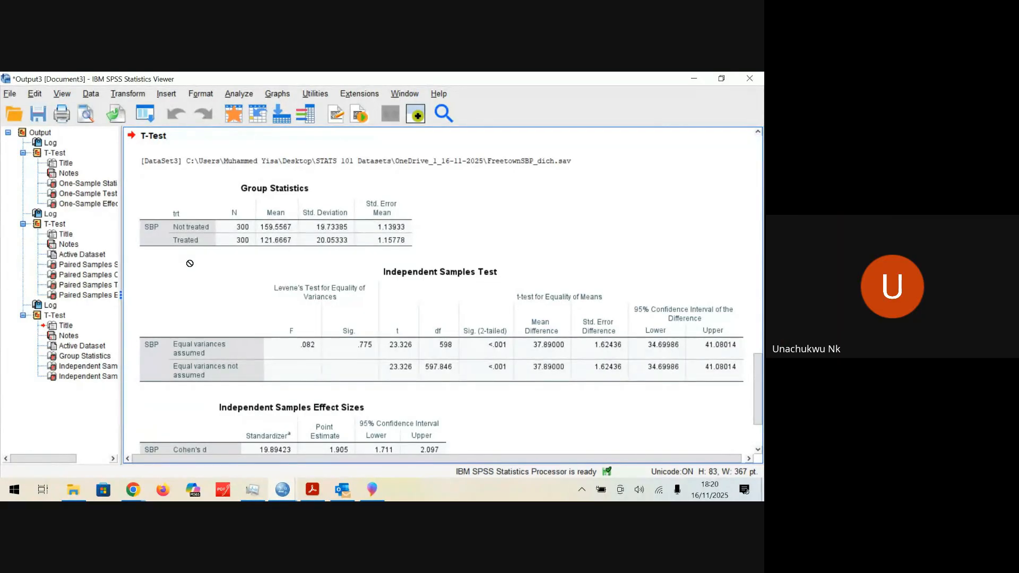
click(396, 197)
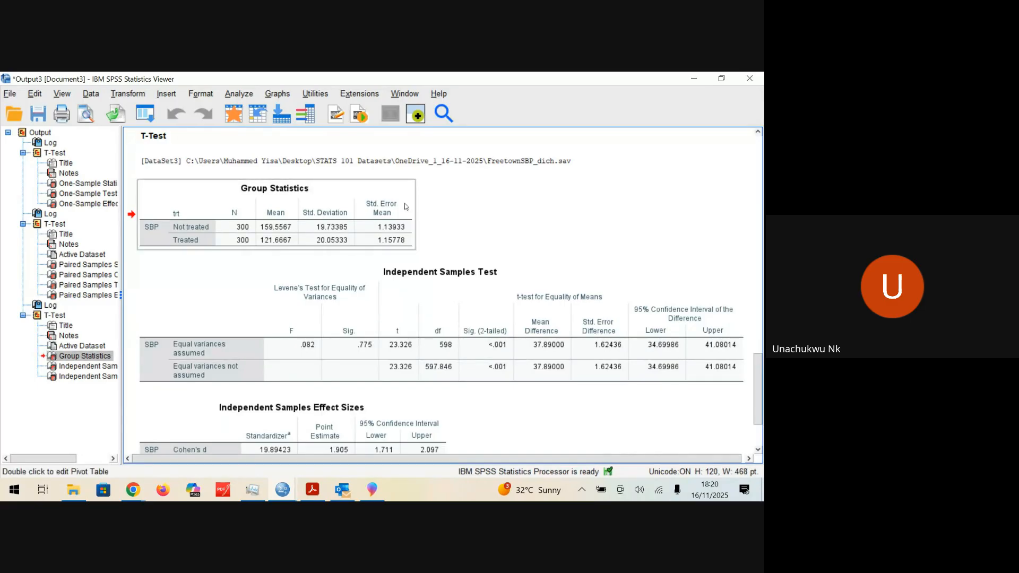
ctrl+click(232, 285)
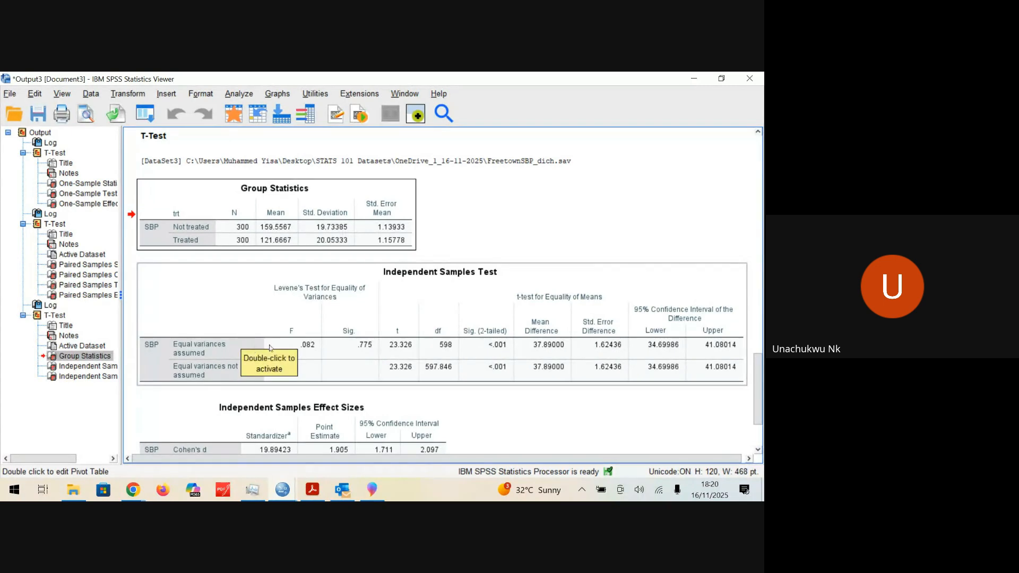
scroll(509, 235, down, 3)
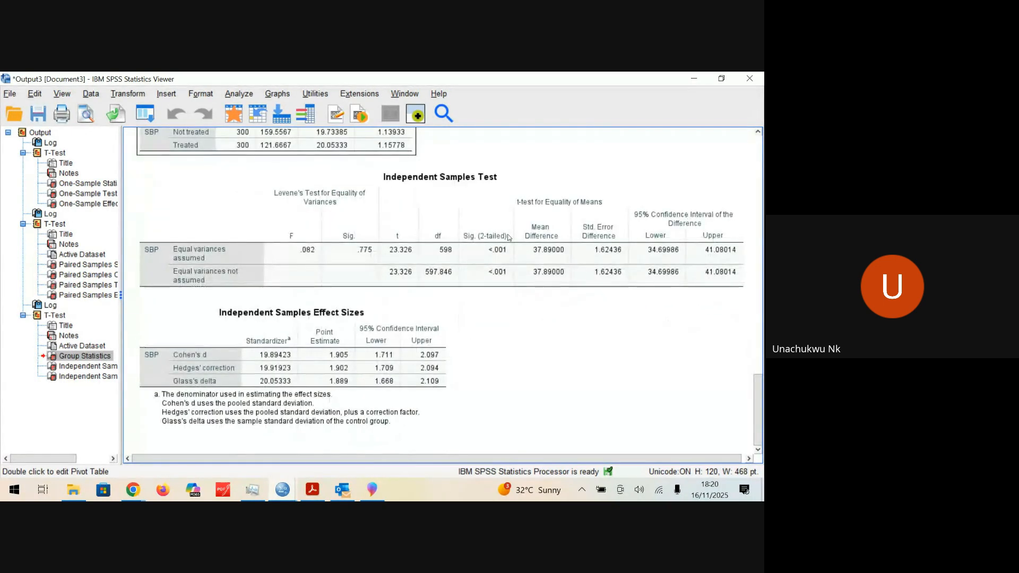
scroll(739, 280, up, 6)
drag(758, 327, 759, 370)
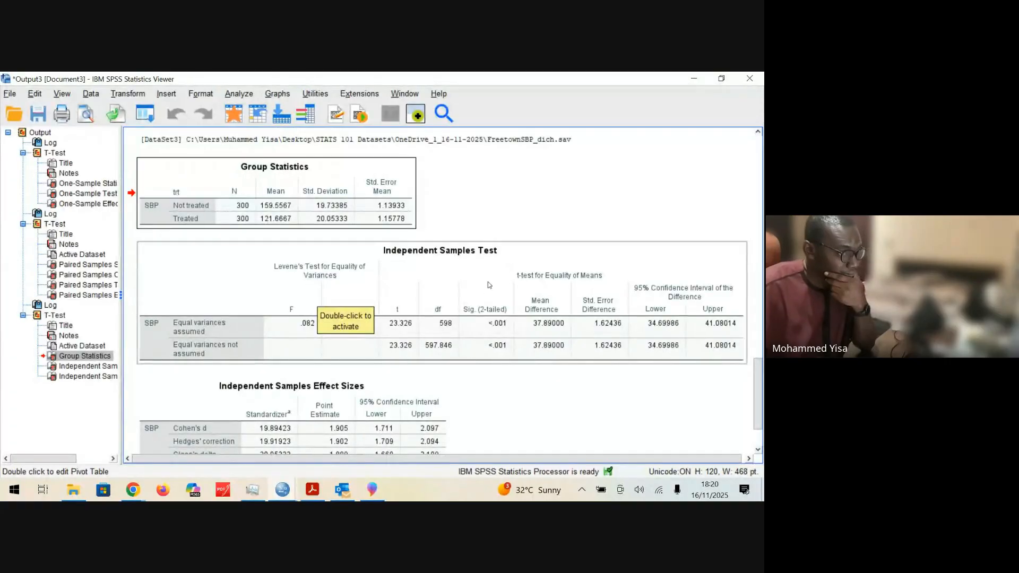
click(475, 289)
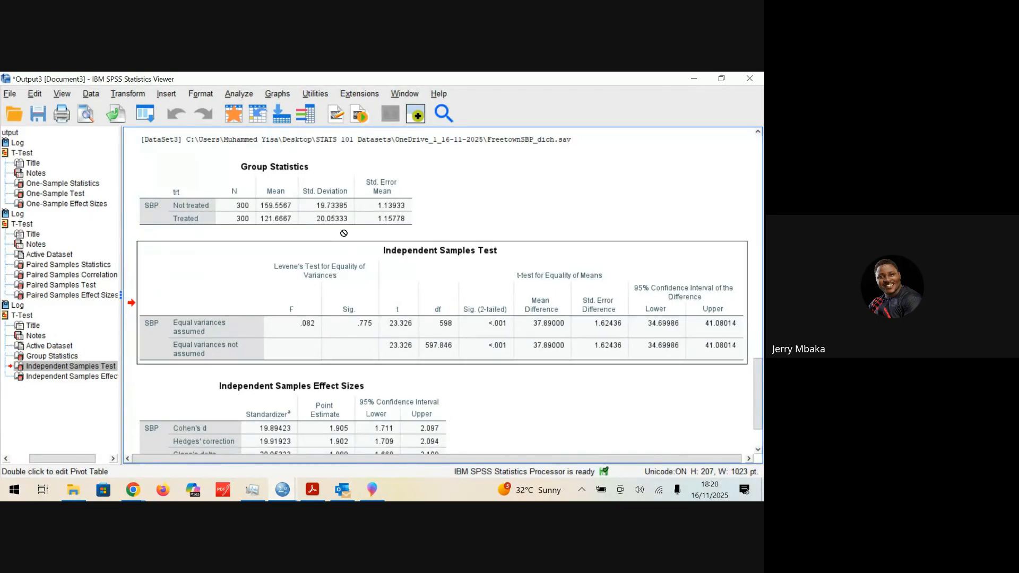
drag(330, 218, 509, 218)
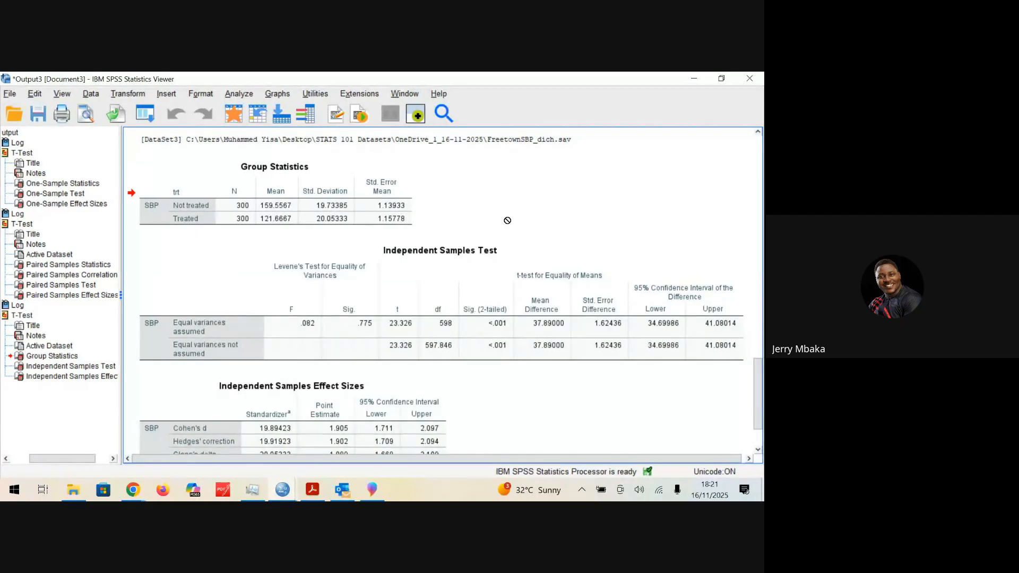
click(456, 257)
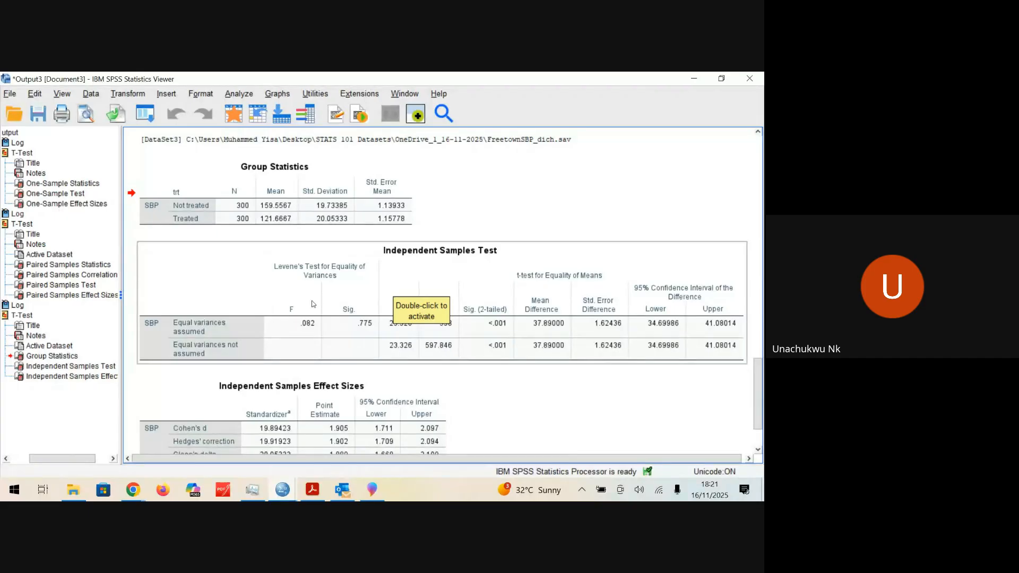
click(197, 215)
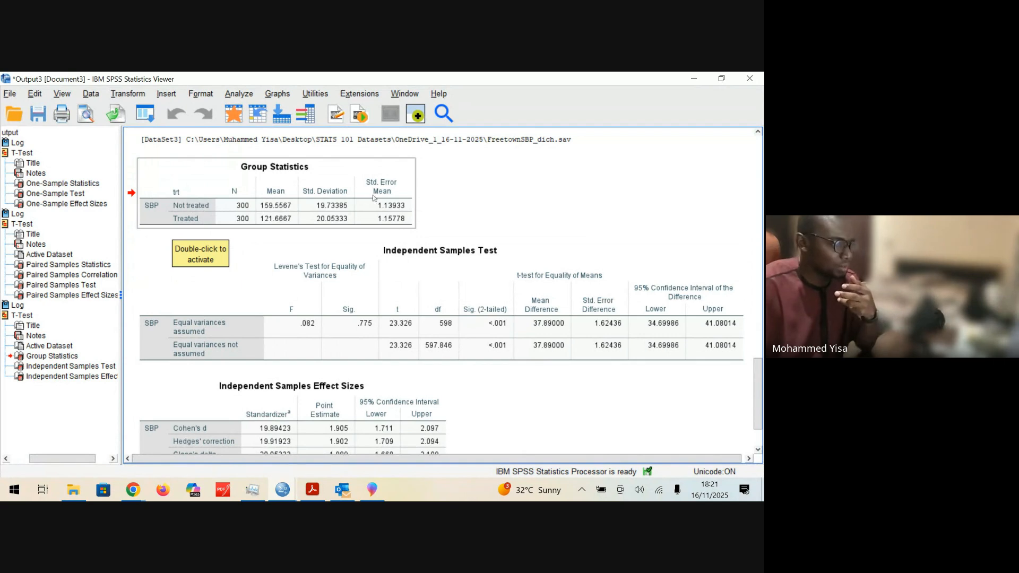
Step: Check the value labels of trt in the variable definitions of FreetownSBP_dich.sav to see which code means which treatment group
click(357, 213)
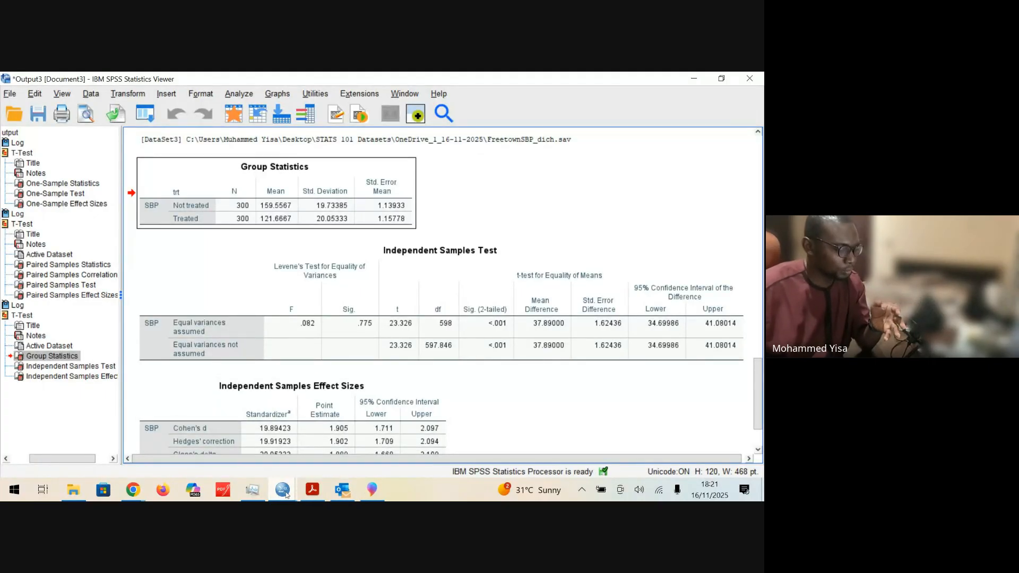
mouse_move(285, 494)
mouse_move(446, 446)
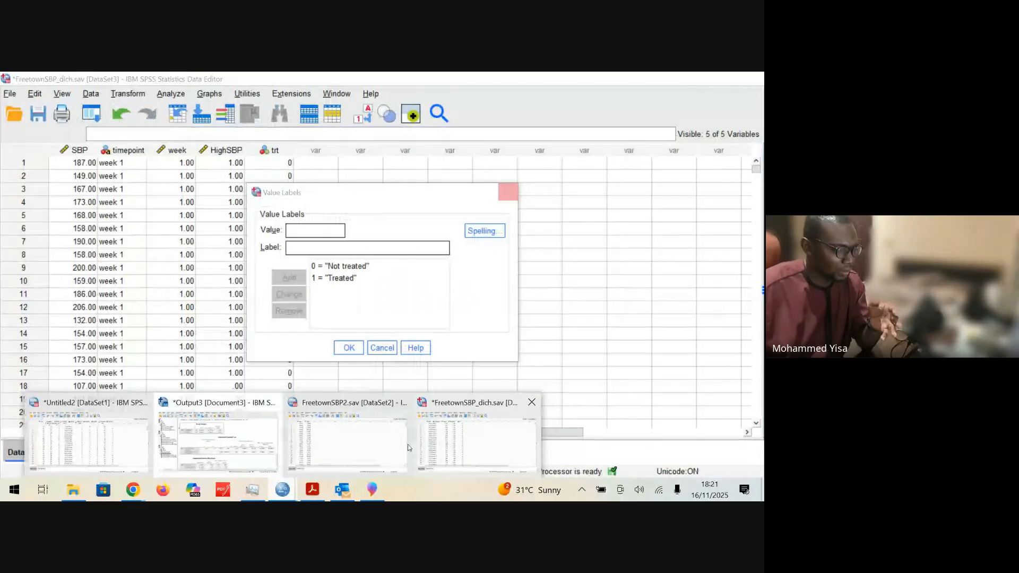
click(438, 444)
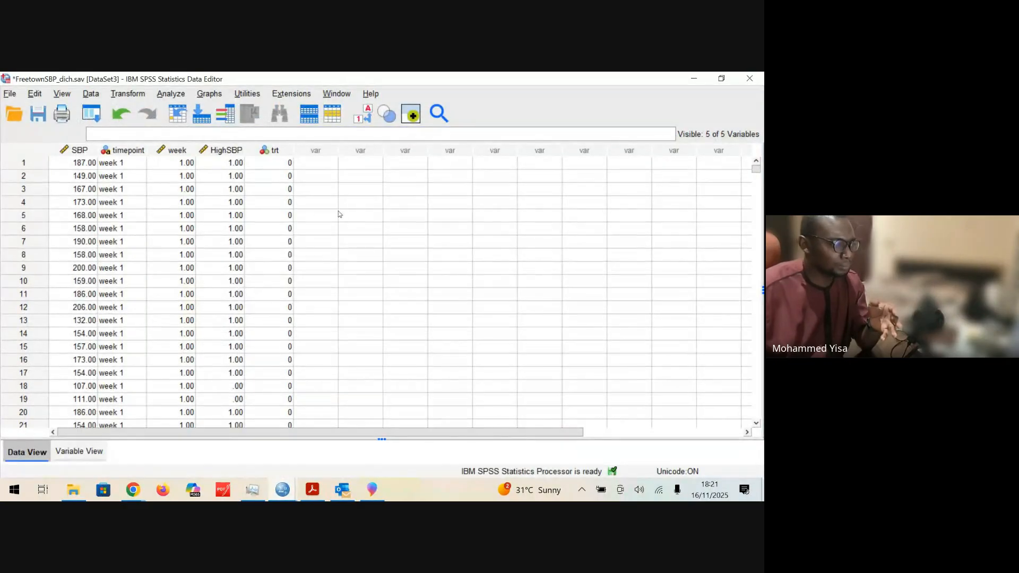
click(79, 453)
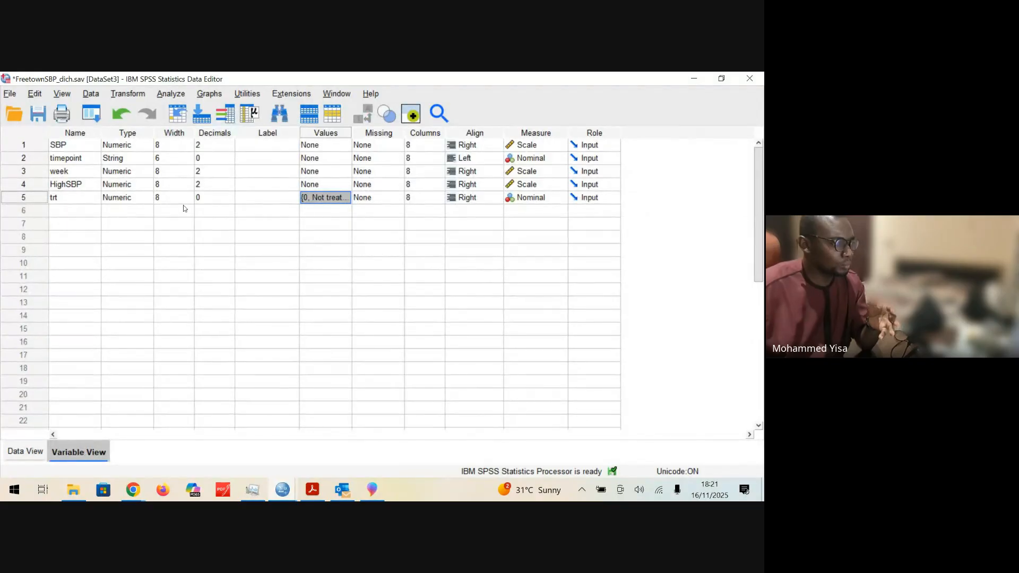
double_click(53, 197)
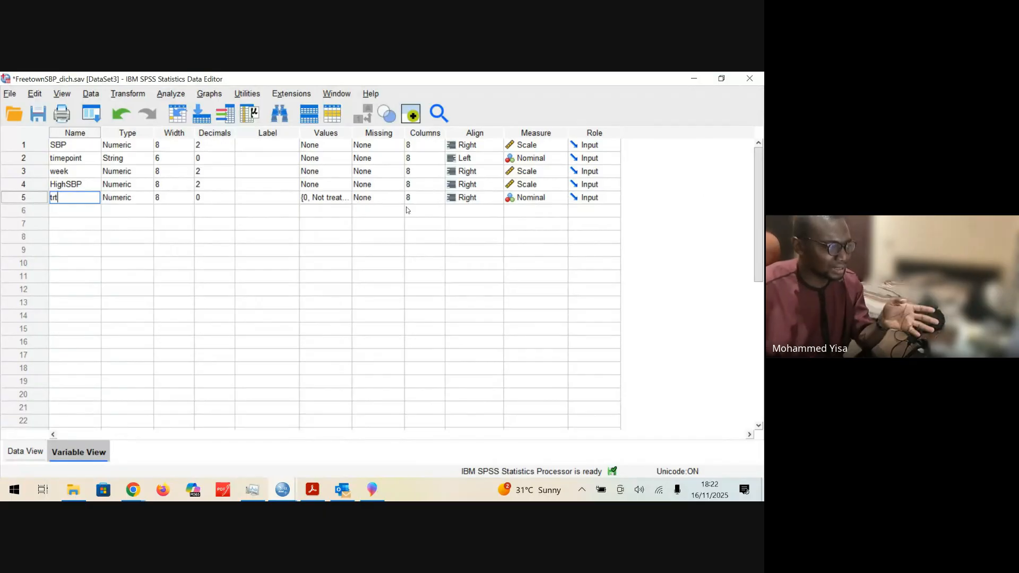
click(334, 200)
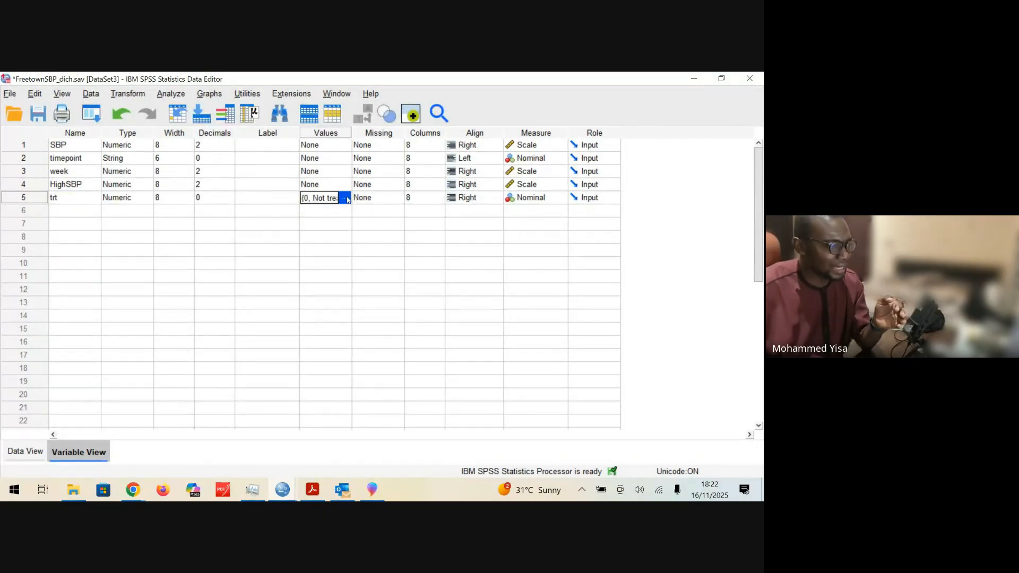
click(346, 198)
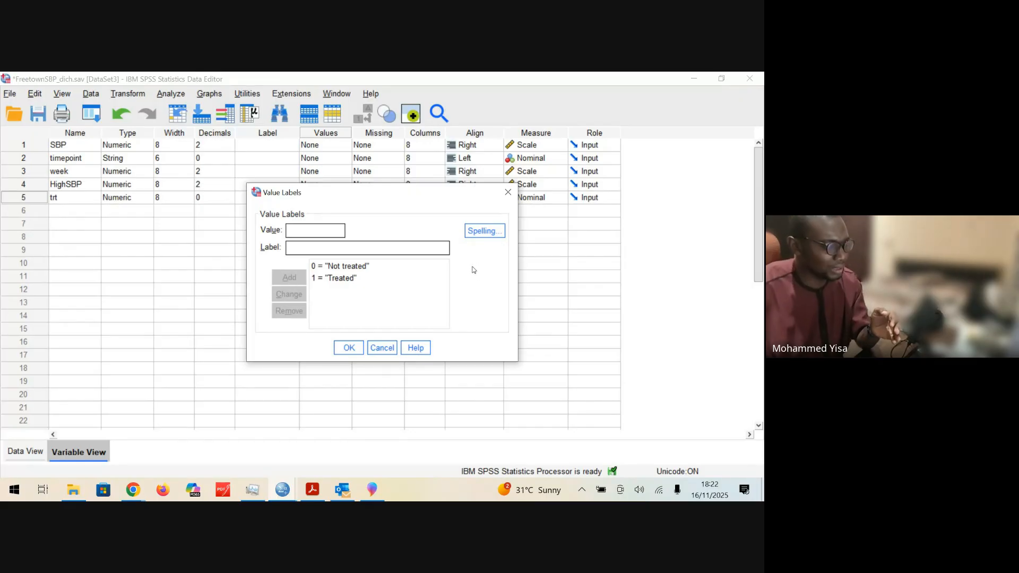
click(508, 196)
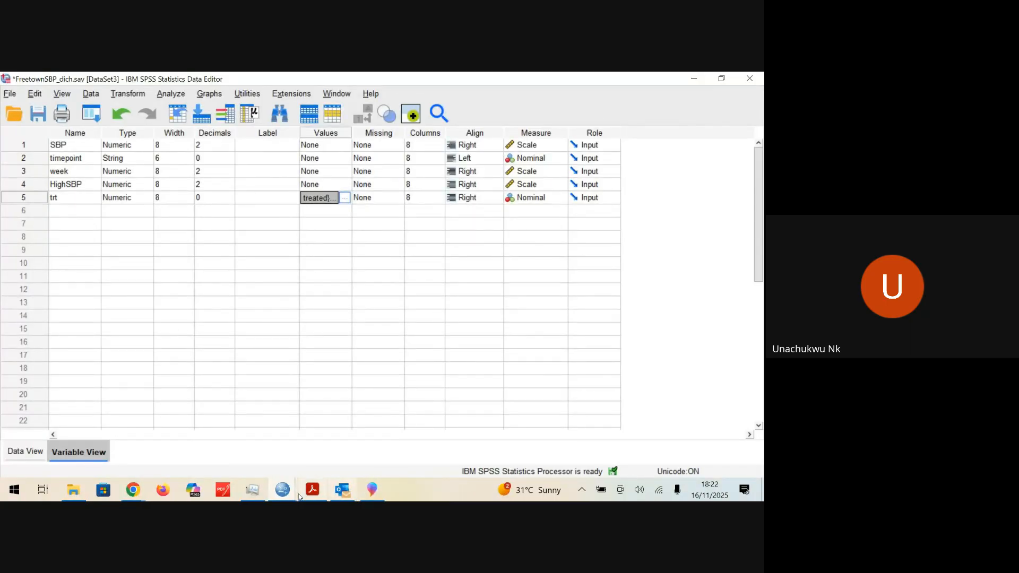
mouse_move(285, 493)
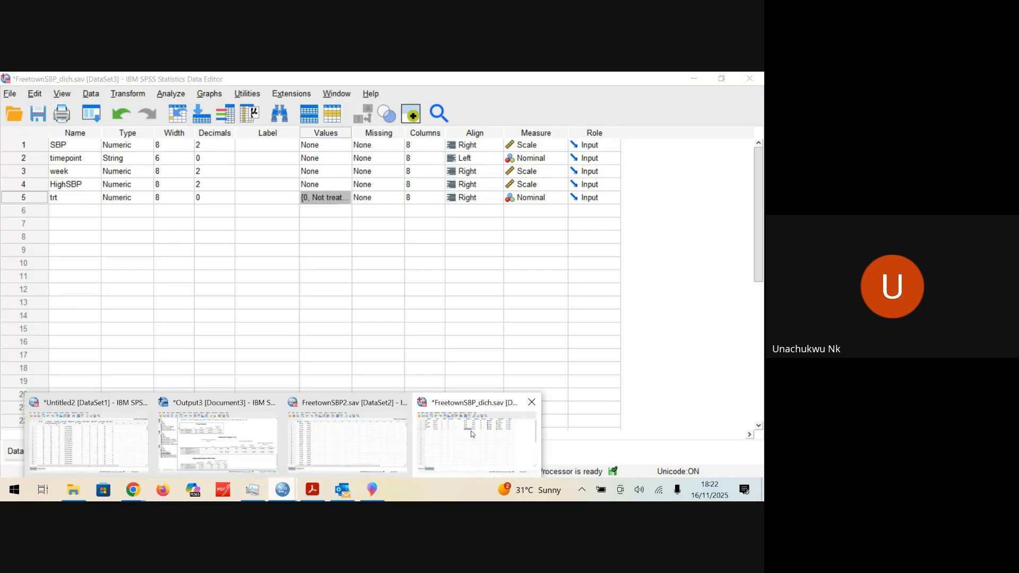
mouse_move(370, 440)
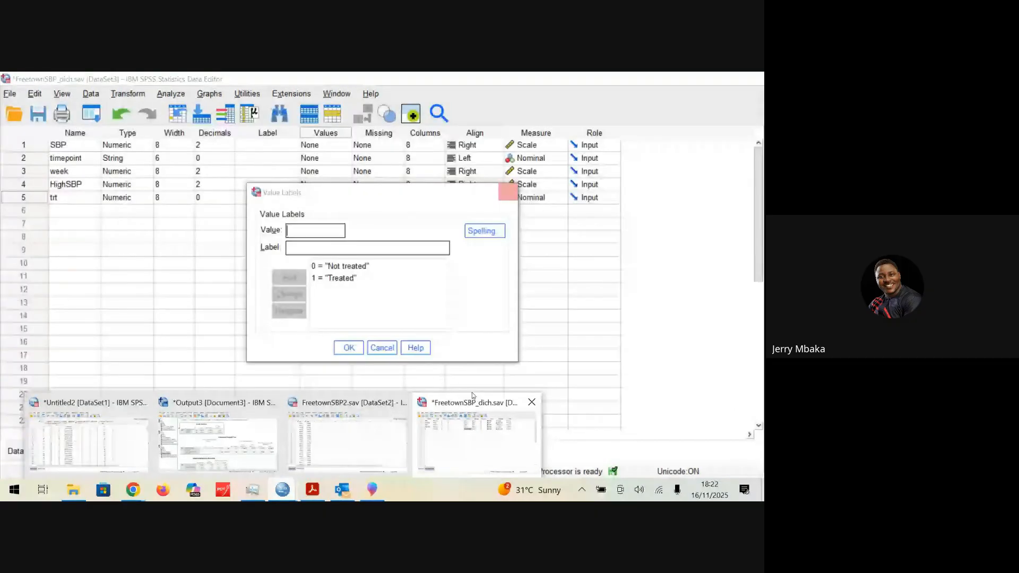
click(473, 395)
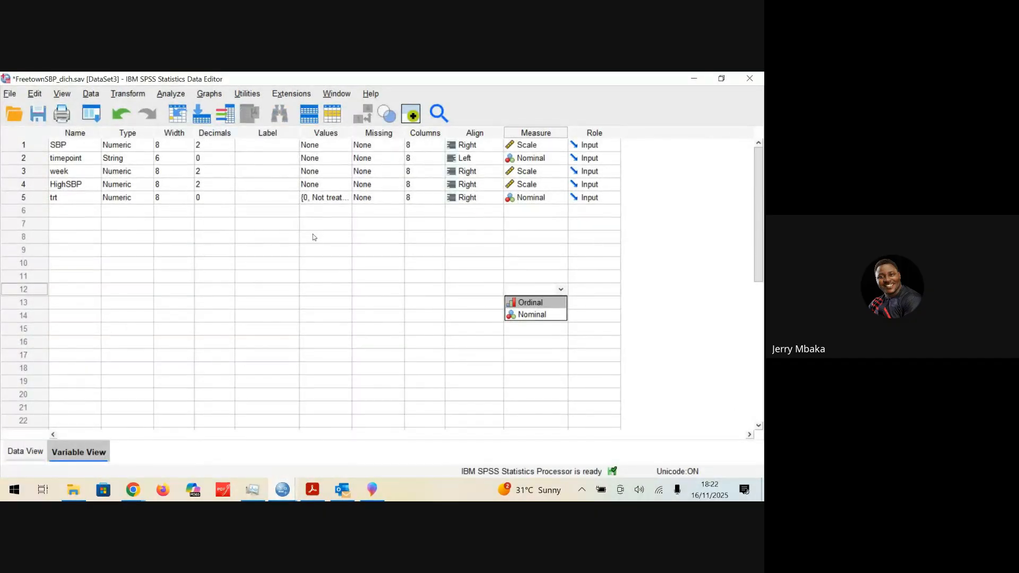
click(253, 200)
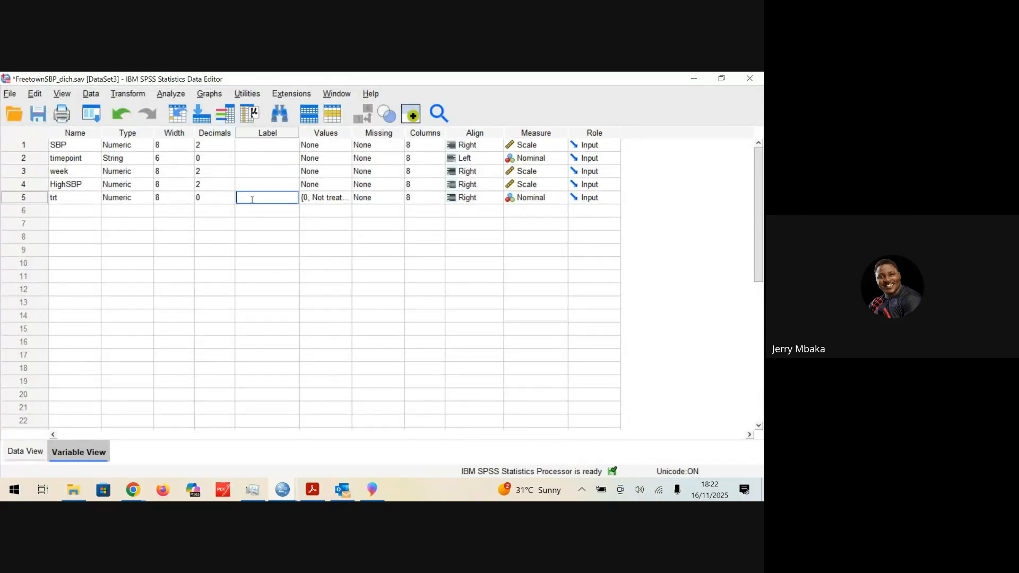
click(79, 196)
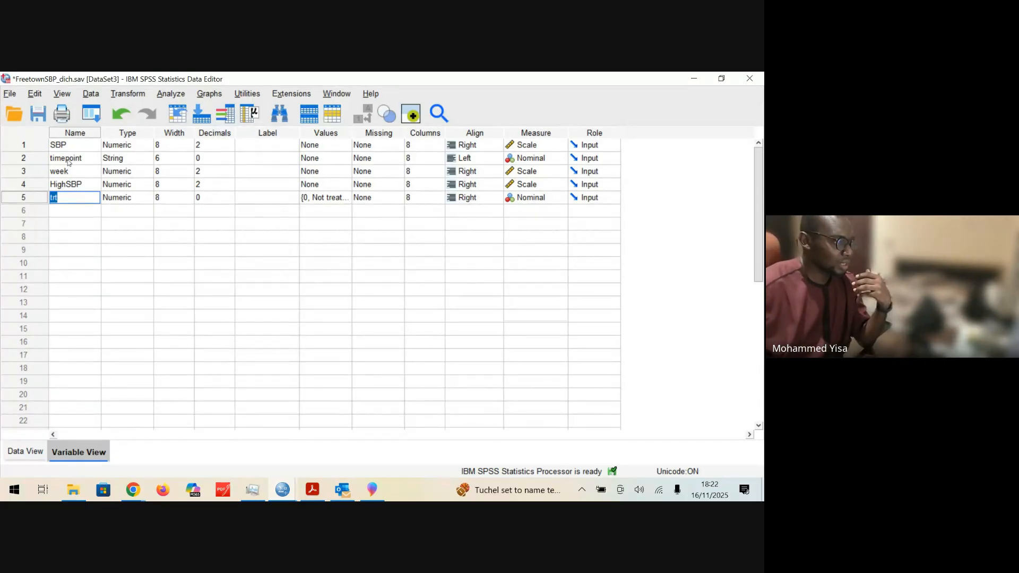
drag(68, 149, 66, 171)
click(58, 147)
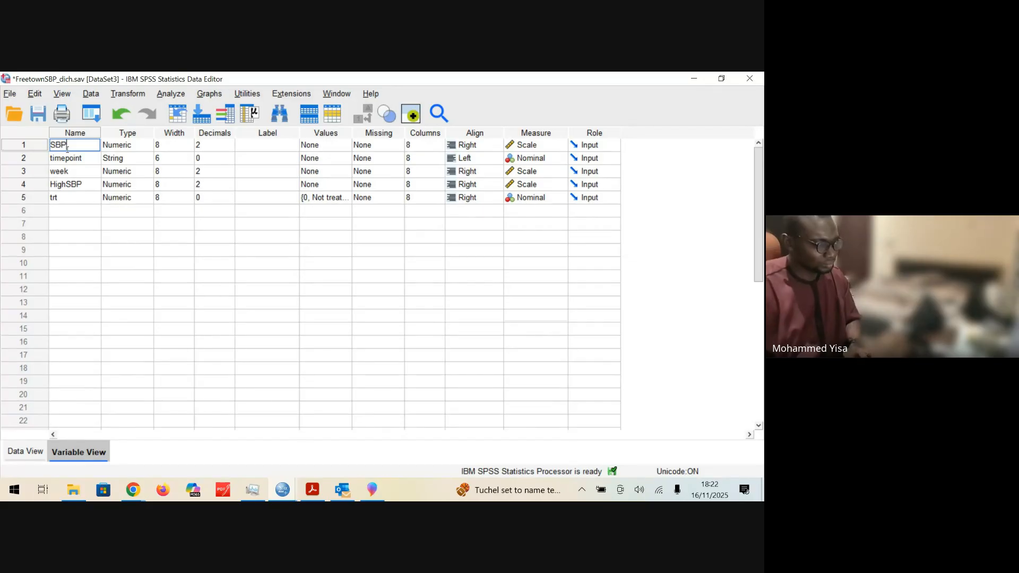
Step: Try to add a sixth variable whose name contains a space, "SBP morning"
click(70, 210)
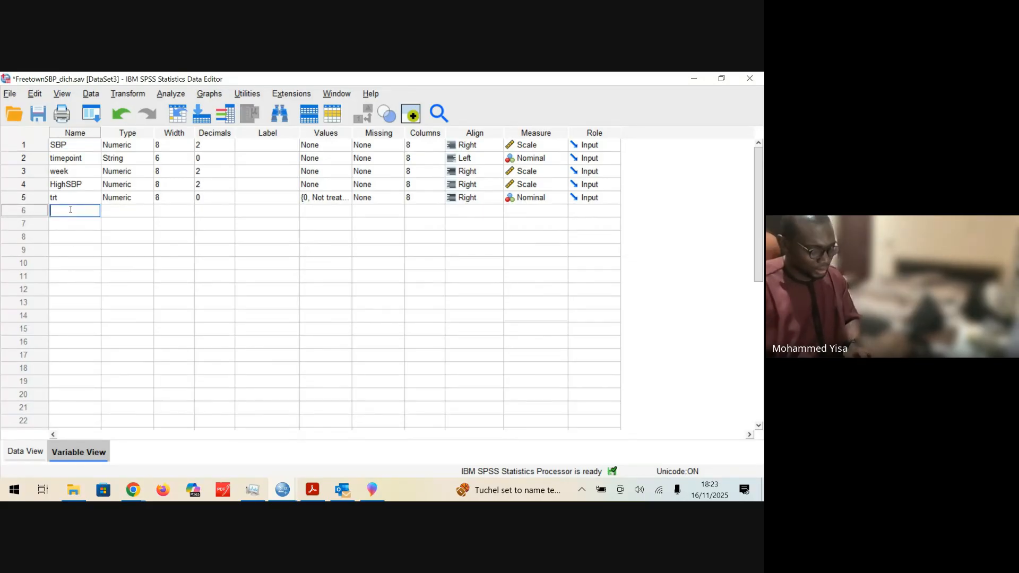
text(SBP_mon)
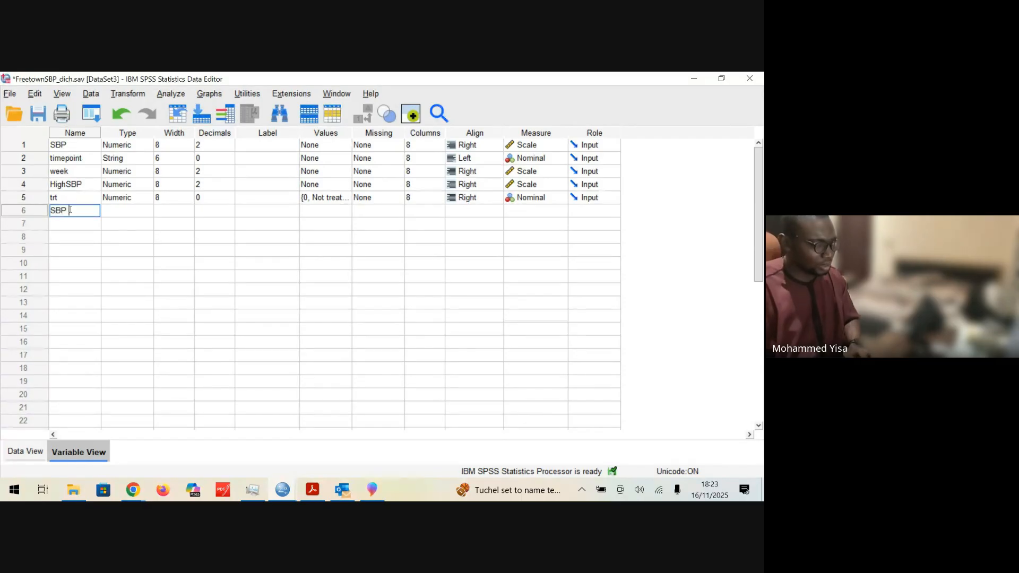
text(ning)
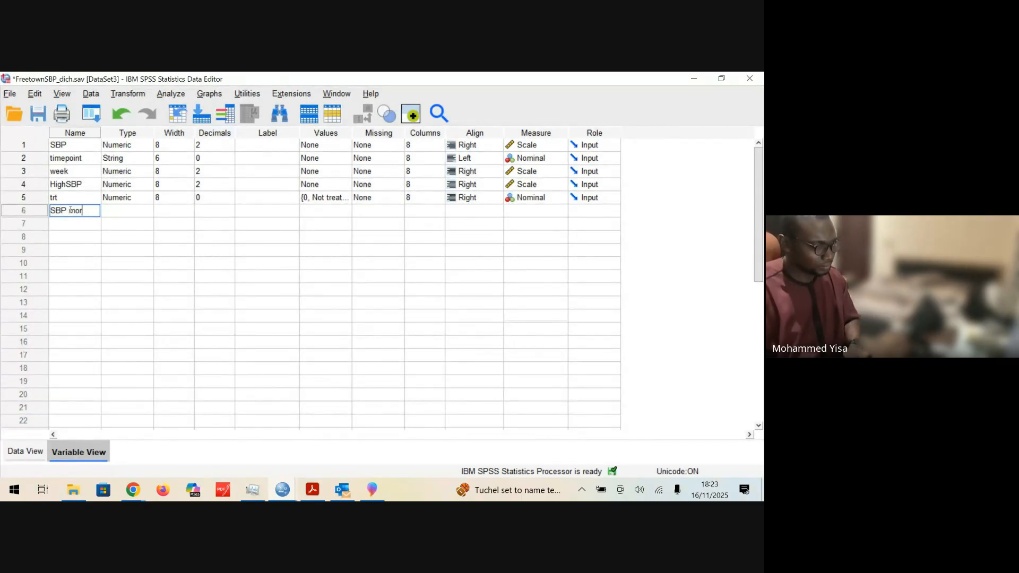
click(78, 223)
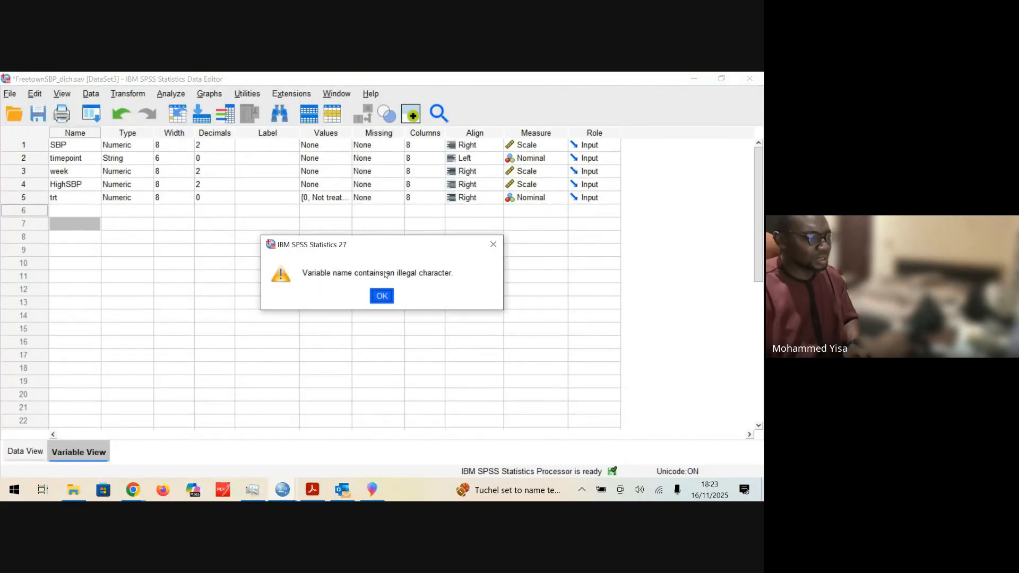
click(493, 245)
Step: Add a sixth variable named sbp_morning below trt in the variable definitions
click(79, 212)
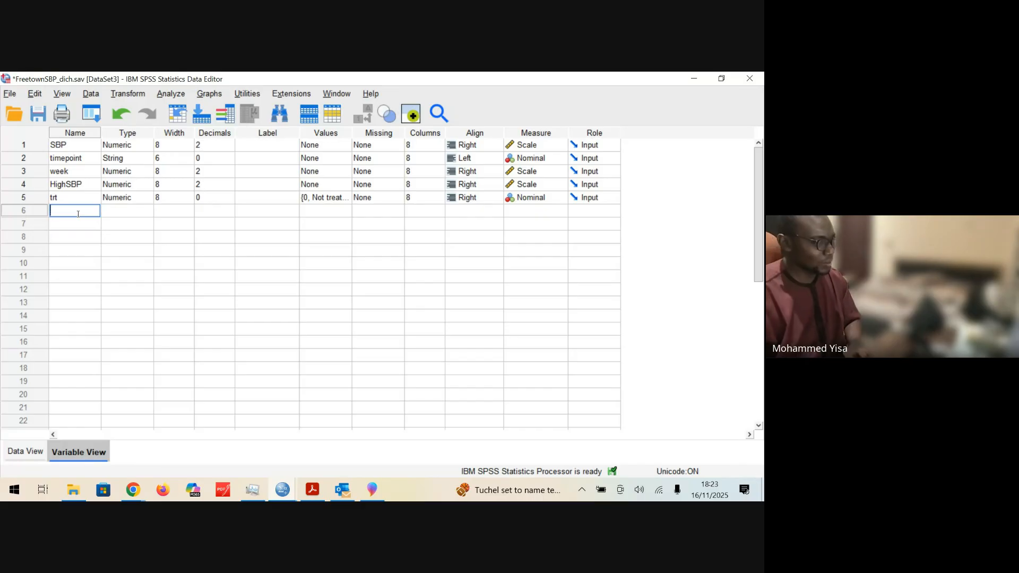
text(sbp)
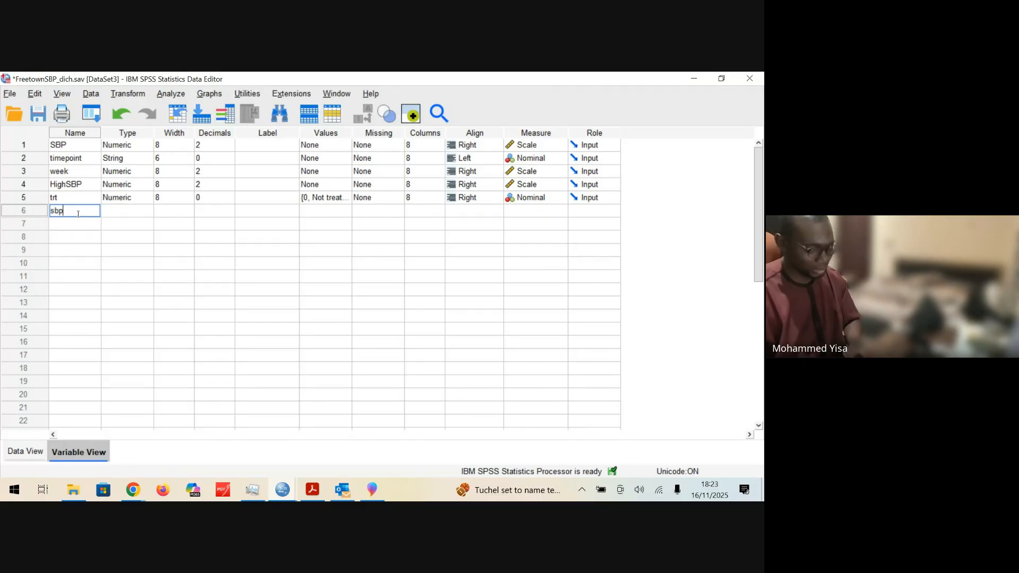
text(_morning)
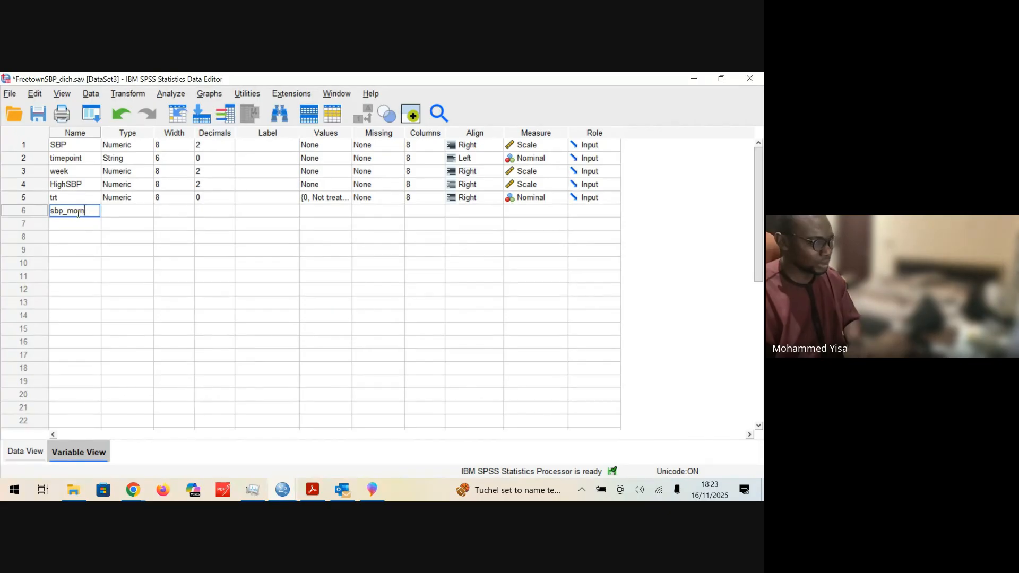
click(90, 230)
double_click(70, 210)
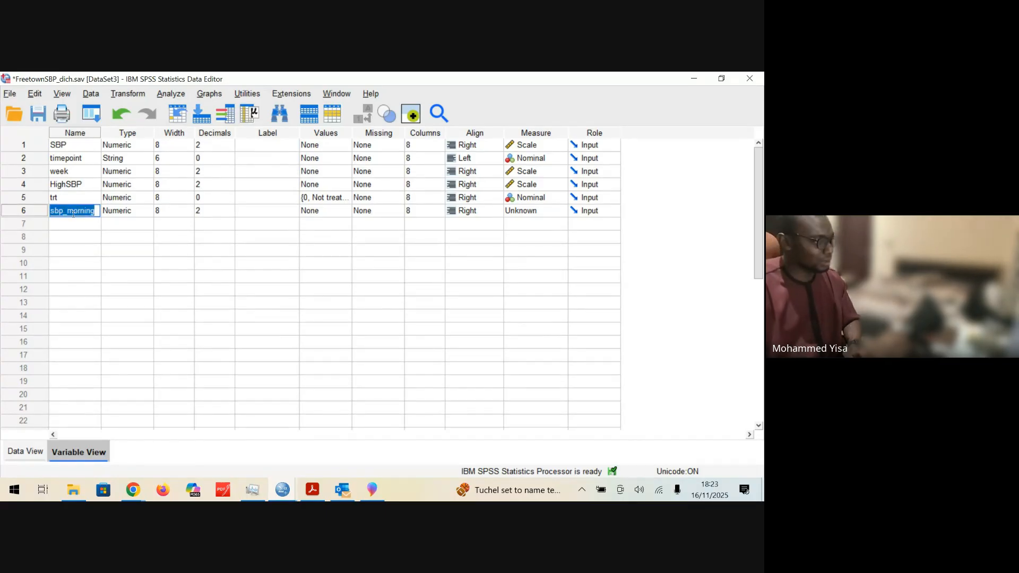
click(19, 210)
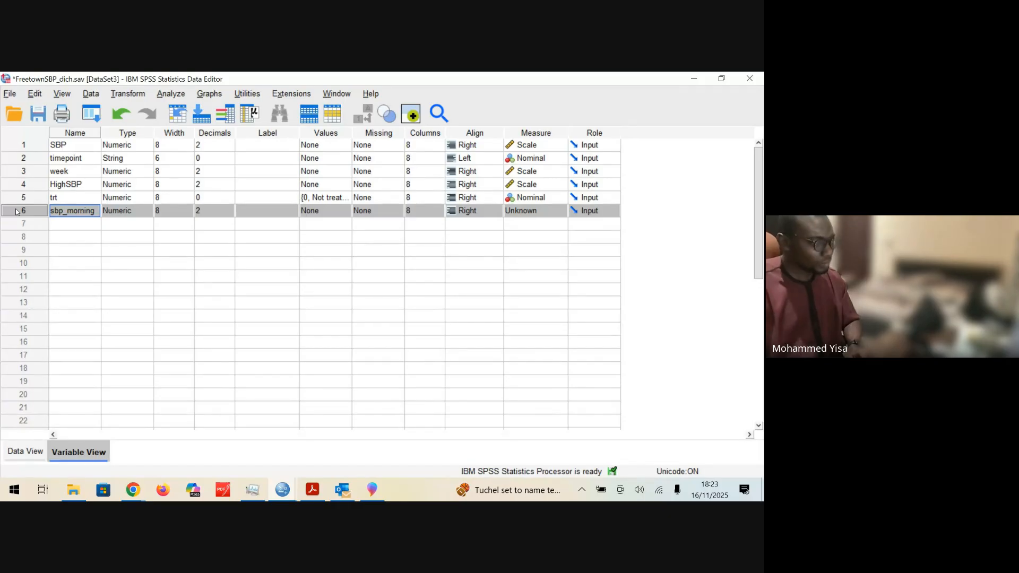
Step: Give sbp_morning the variable label "Systolic blood pressure measured in the morning"
click(276, 213)
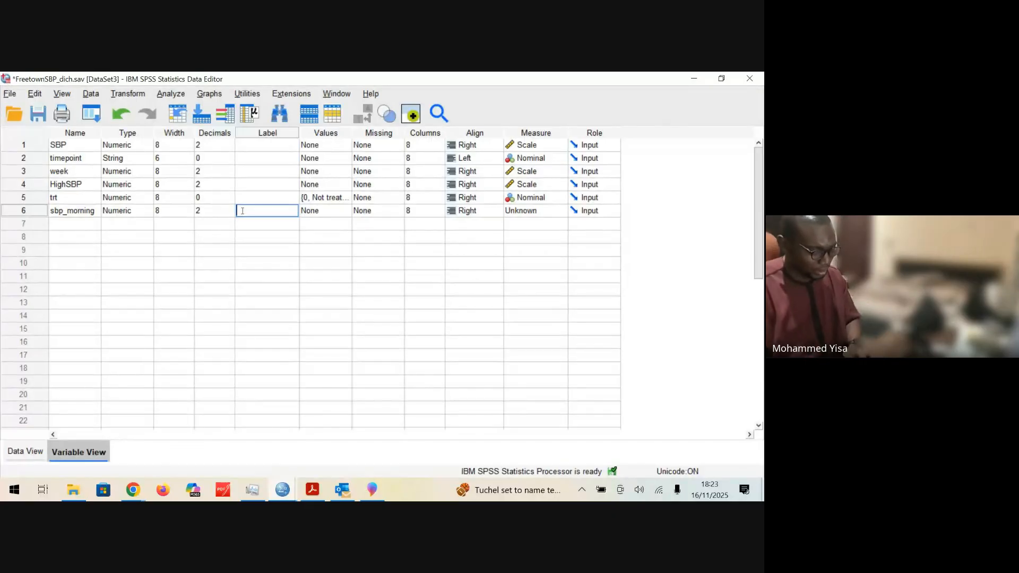
text(stolic blood )
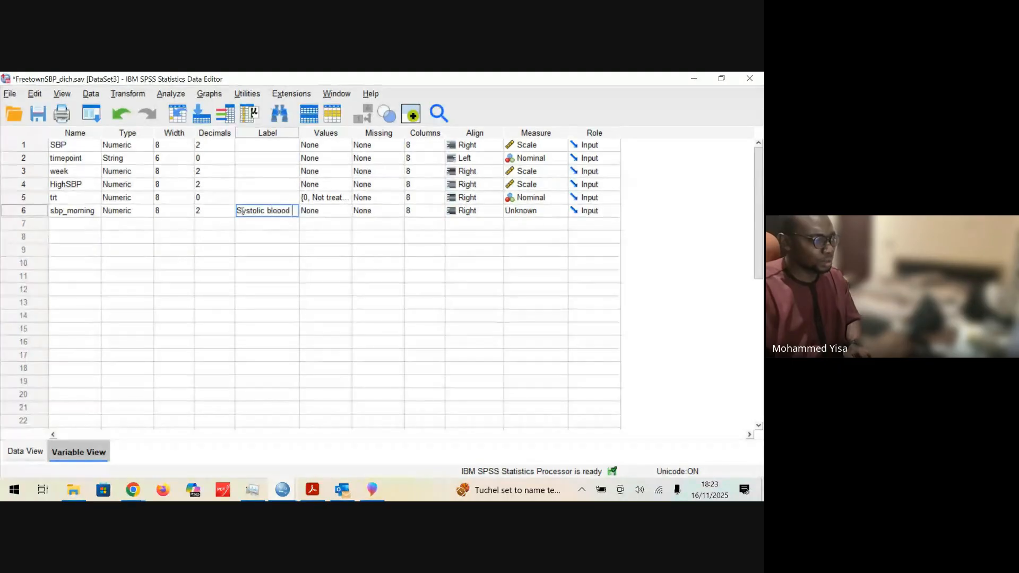
text(pressu)
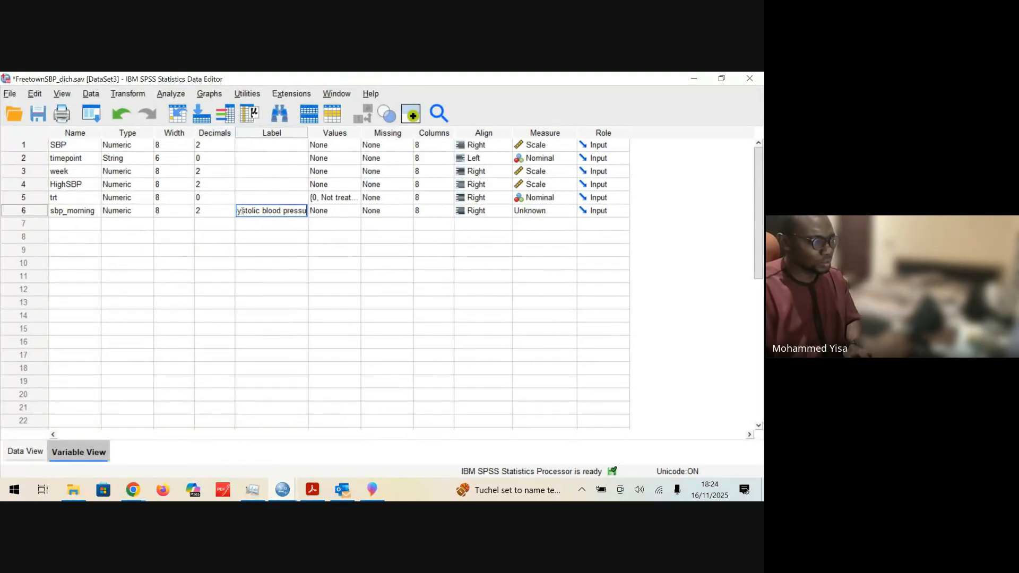
text(re measured)
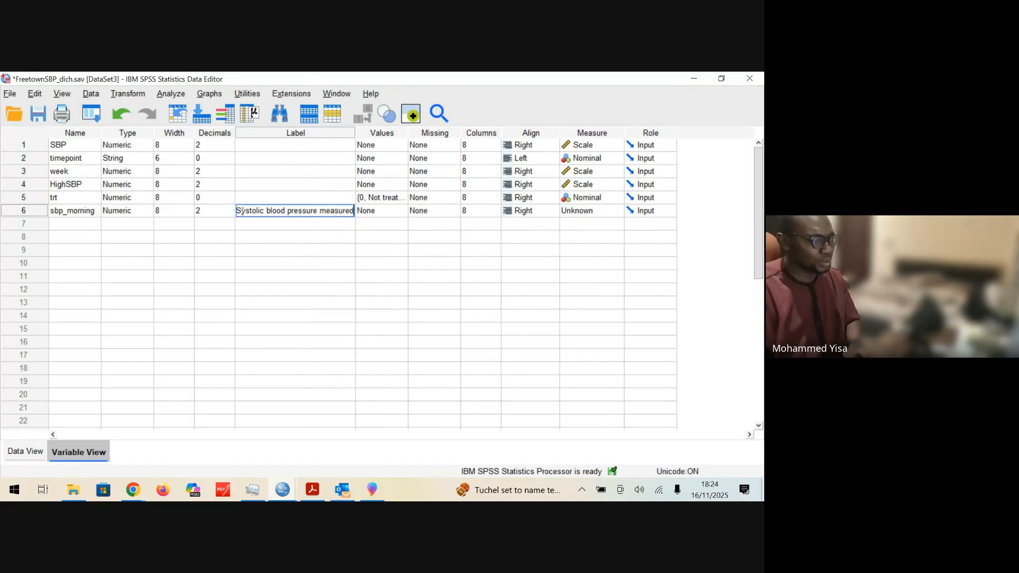
text( in the morning)
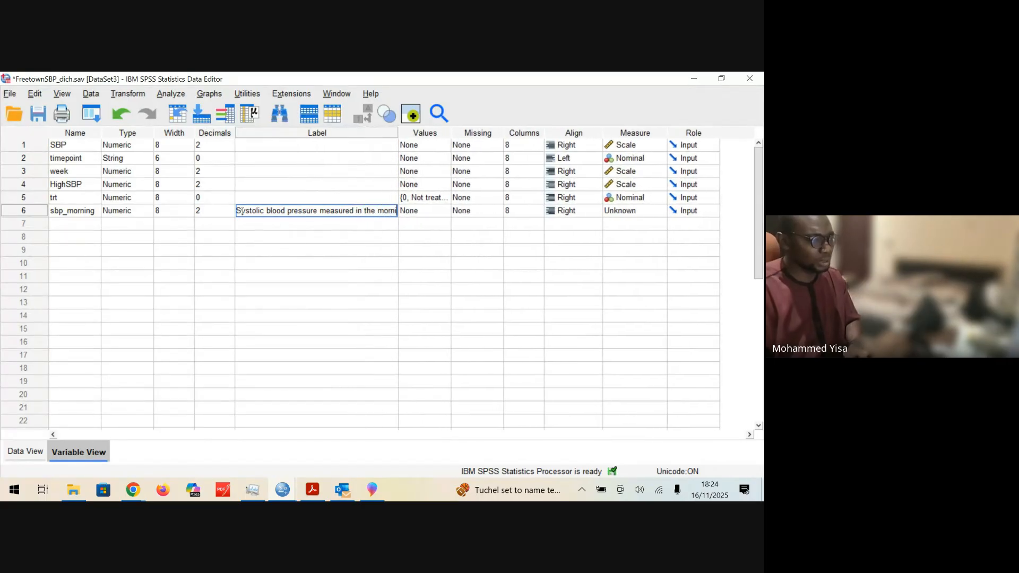
click(287, 235)
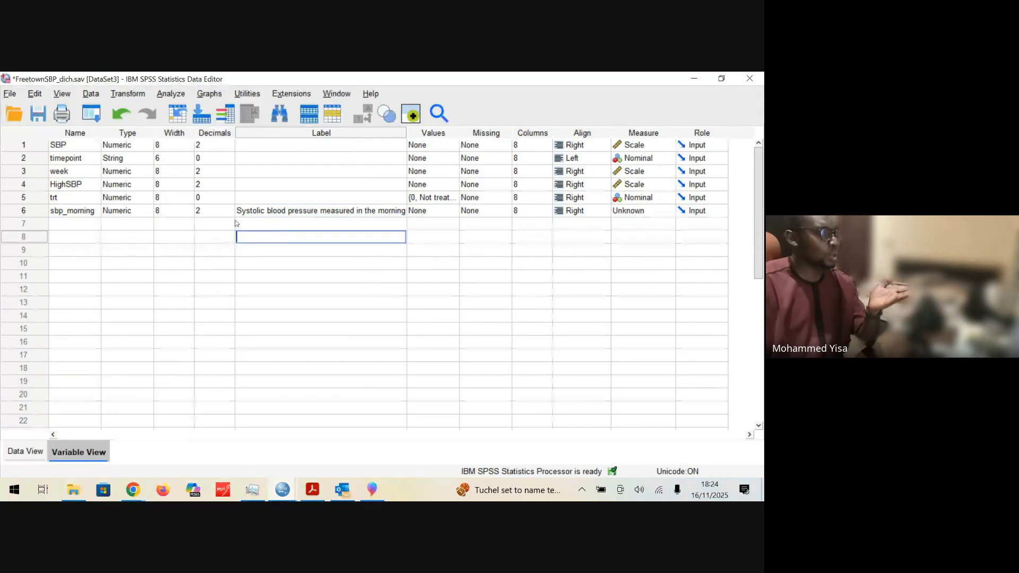
Step: Clear the variable label of sbp_morning and narrow the Label column
key(Up)
key(Up)
click(94, 214)
click(249, 212)
double_click(248, 212)
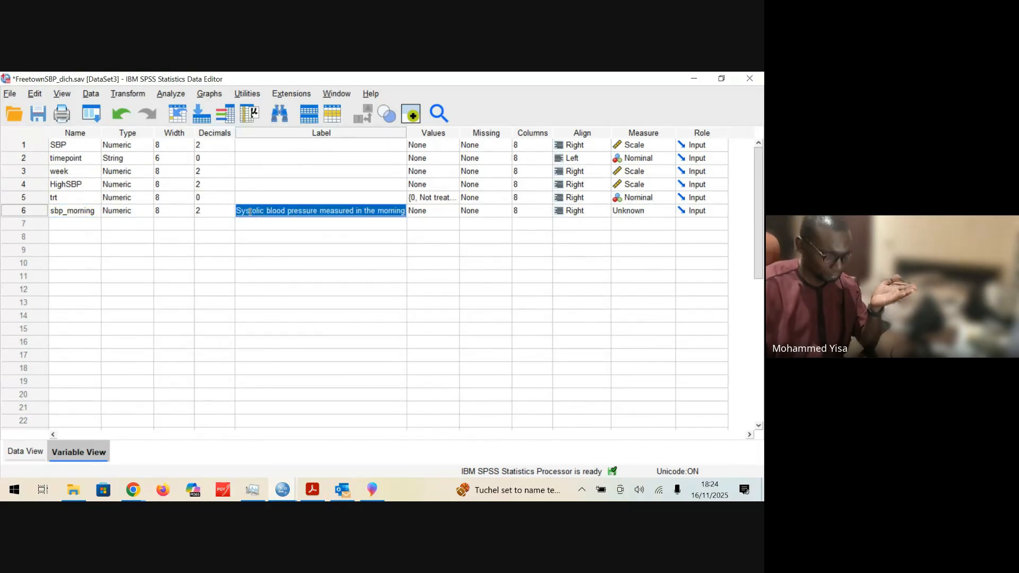
key(Delete)
drag(260, 250, 260, 259)
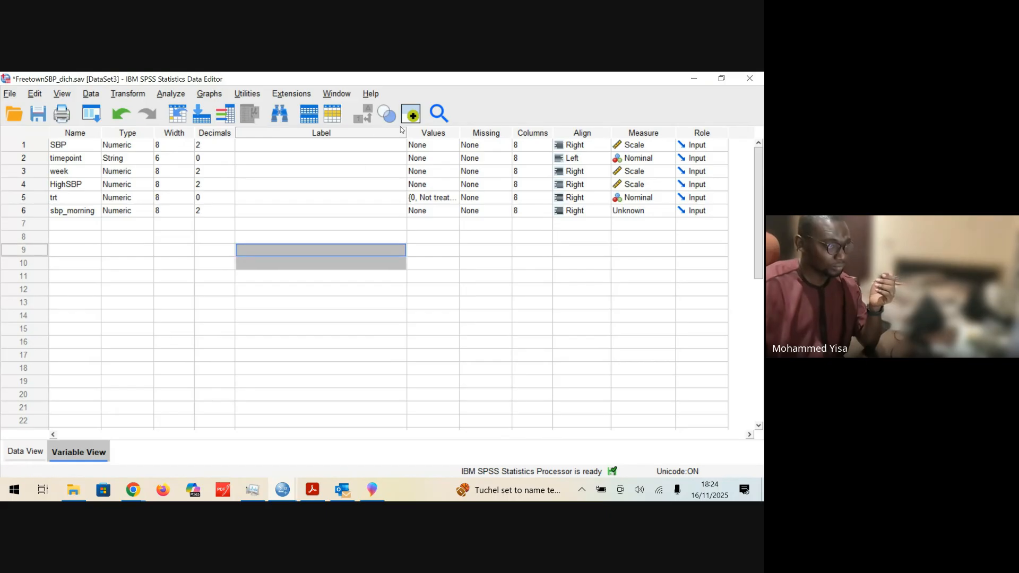
drag(406, 133, 279, 137)
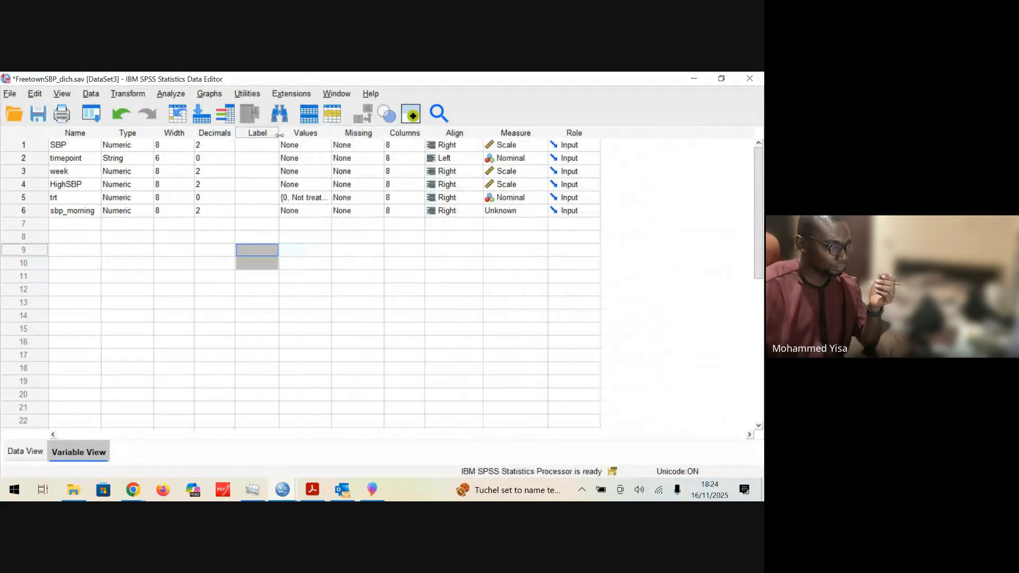
click(257, 223)
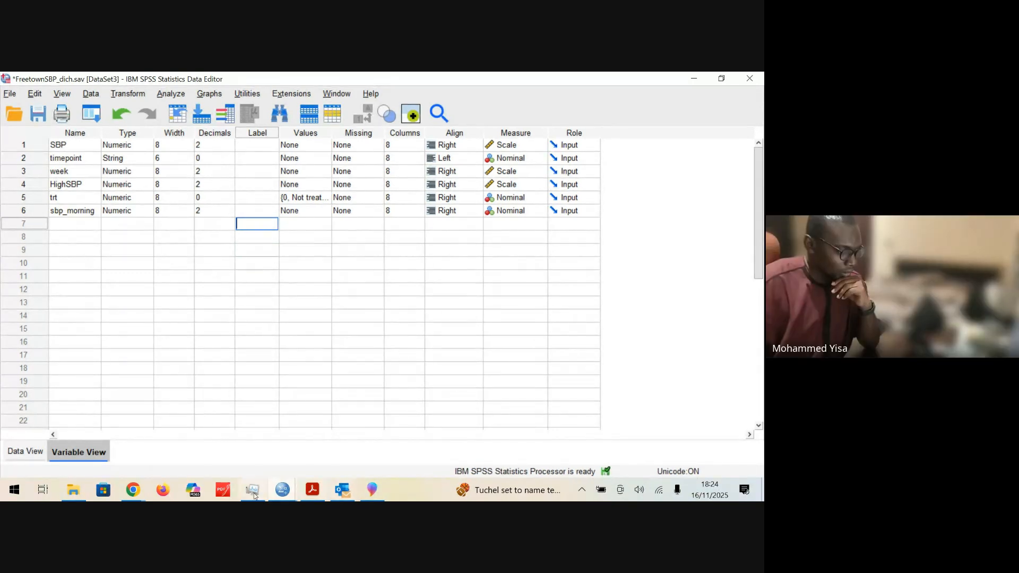
Step: Return to the Output3 viewer to examine the group means in the t-test's Group Statistics table
click(295, 490)
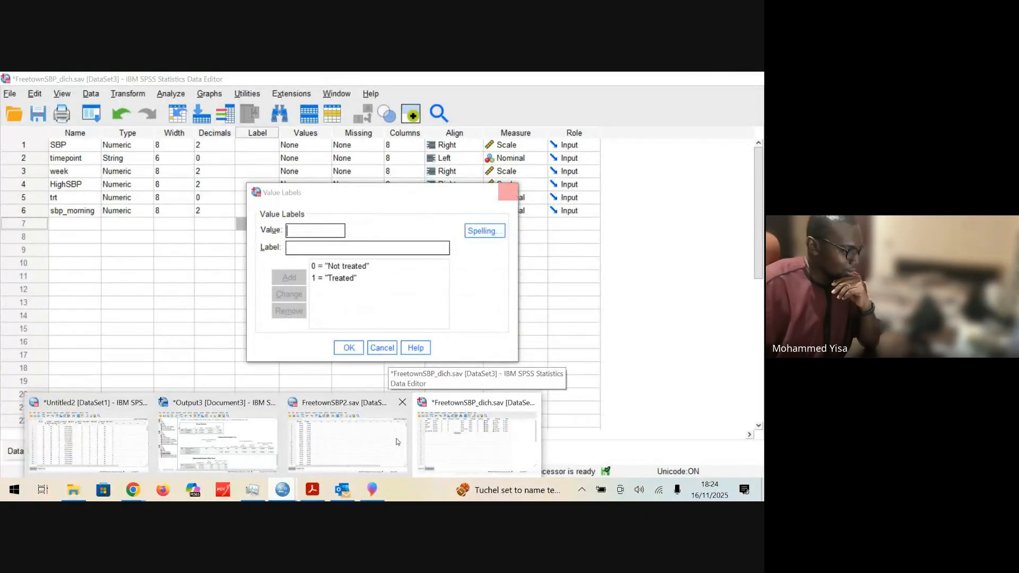
click(217, 441)
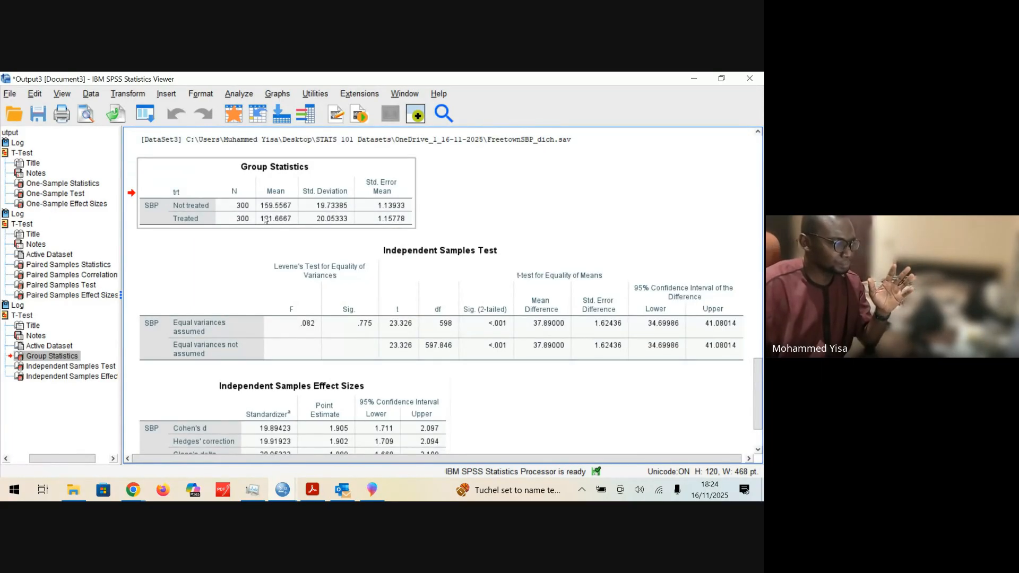
Step: Examine the Group Statistics table and select the Independent Samples Test table in the output
click(179, 211)
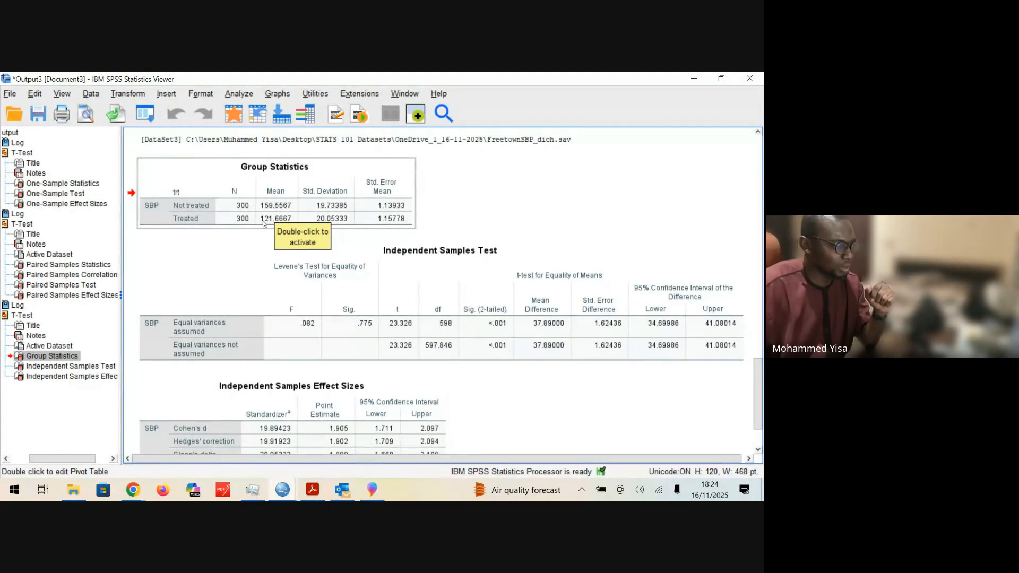
drag(283, 219, 258, 238)
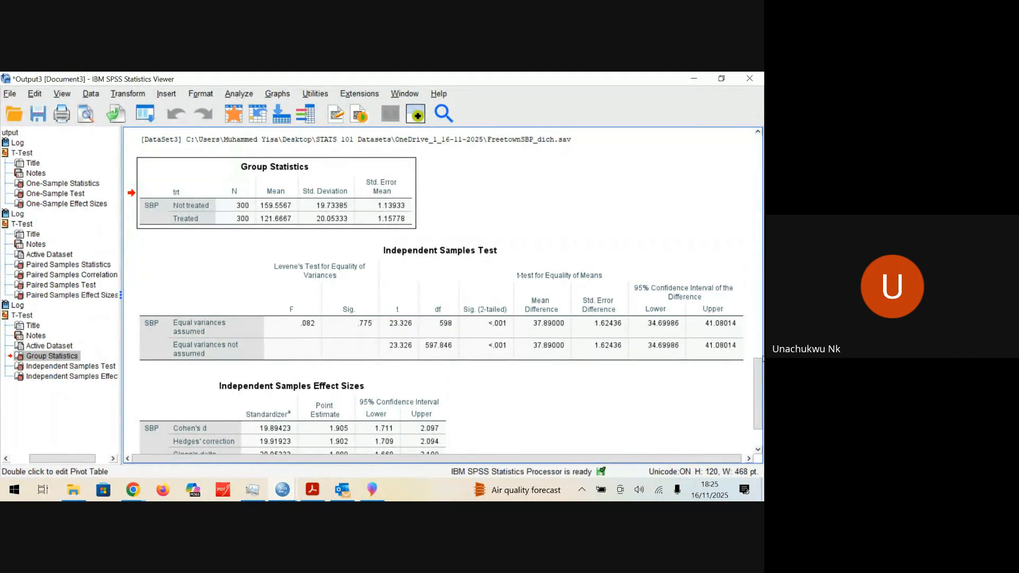
mouse_move(759, 362)
mouse_down()
mouse_move(759, 350)
mouse_move(759, 361)
mouse_up()
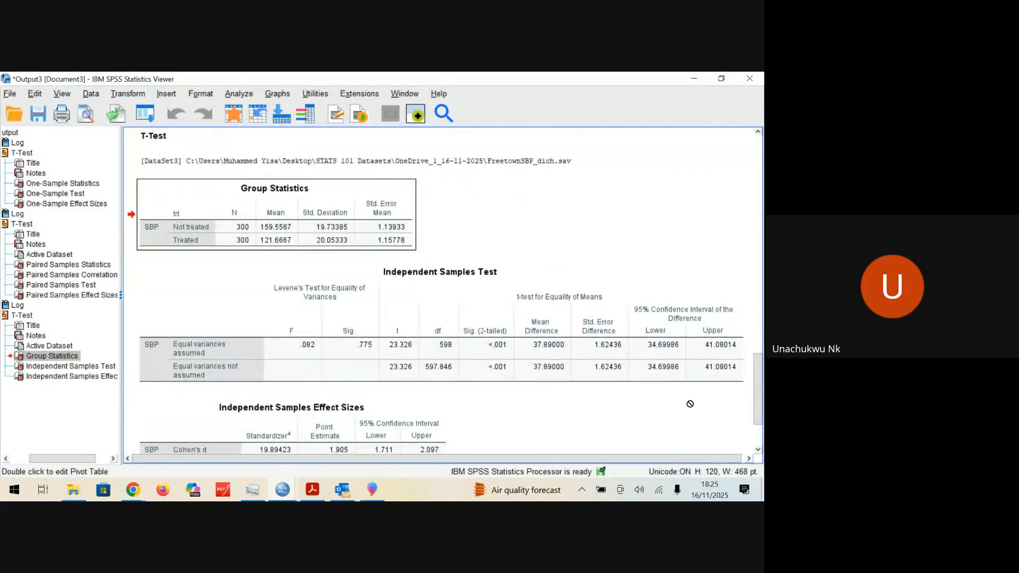
drag(677, 459, 681, 459)
click(436, 325)
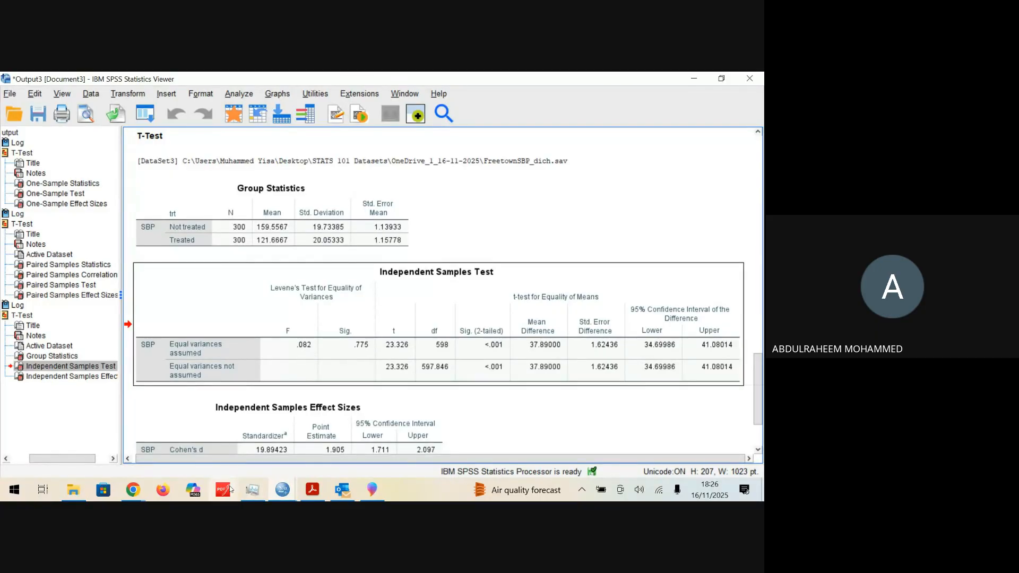
Step: Review the t-test's syntax log and the Independent Samples Effect Sizes table in the output
mouse_move(138, 495)
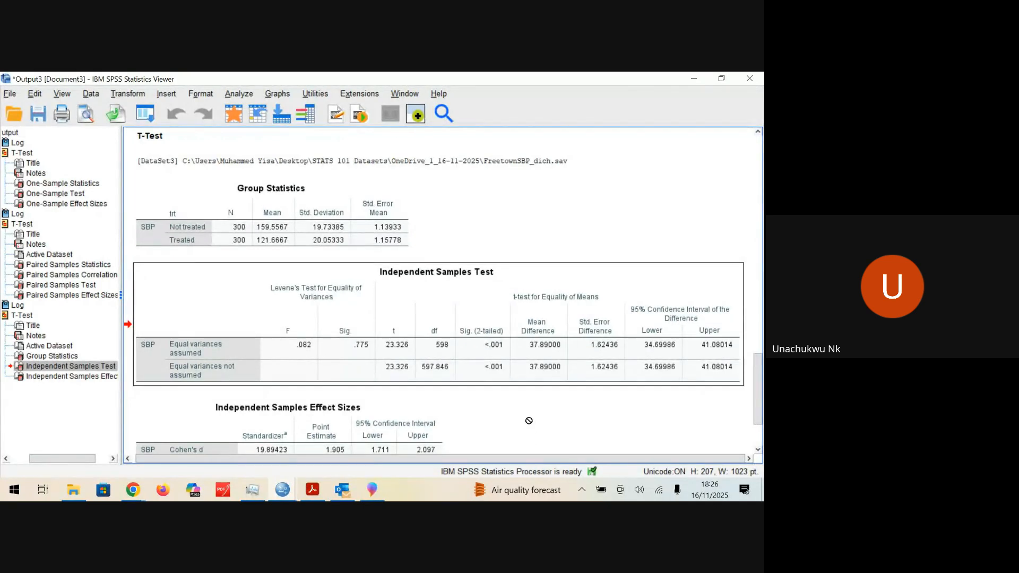
scroll(536, 412, down, 3)
scroll(535, 412, up, 8)
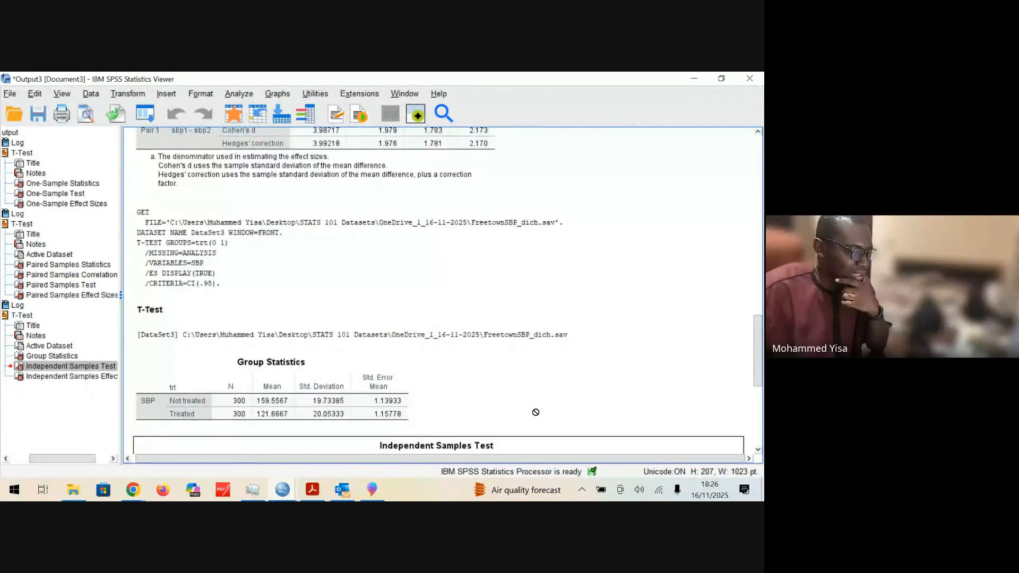
scroll(534, 412, down, 8)
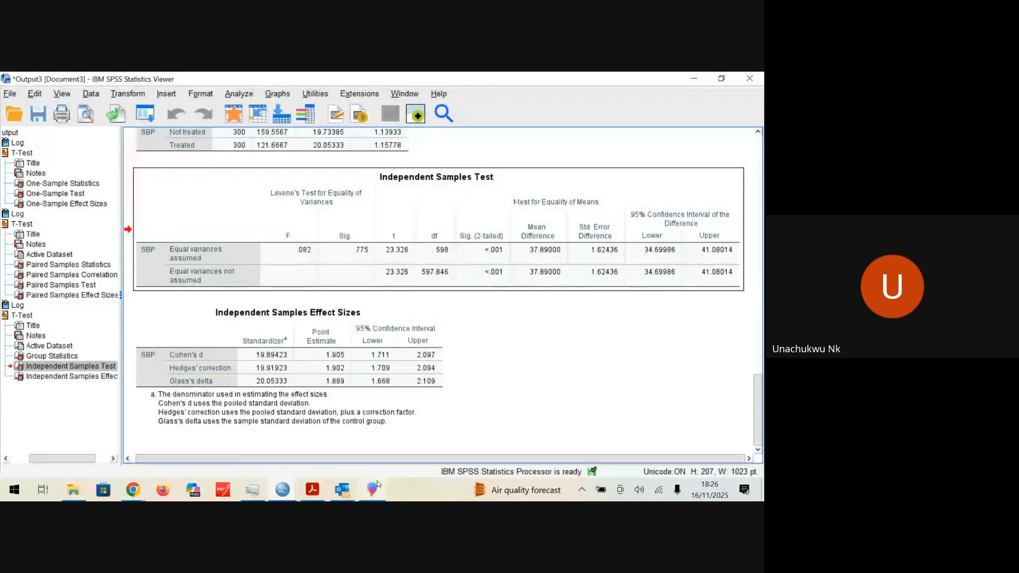
Step: Open the Independent-Samples T Test setup for FreetownSBP_dich.sav to review its test and grouping variables, and close it without running the test
click(282, 490)
click(343, 456)
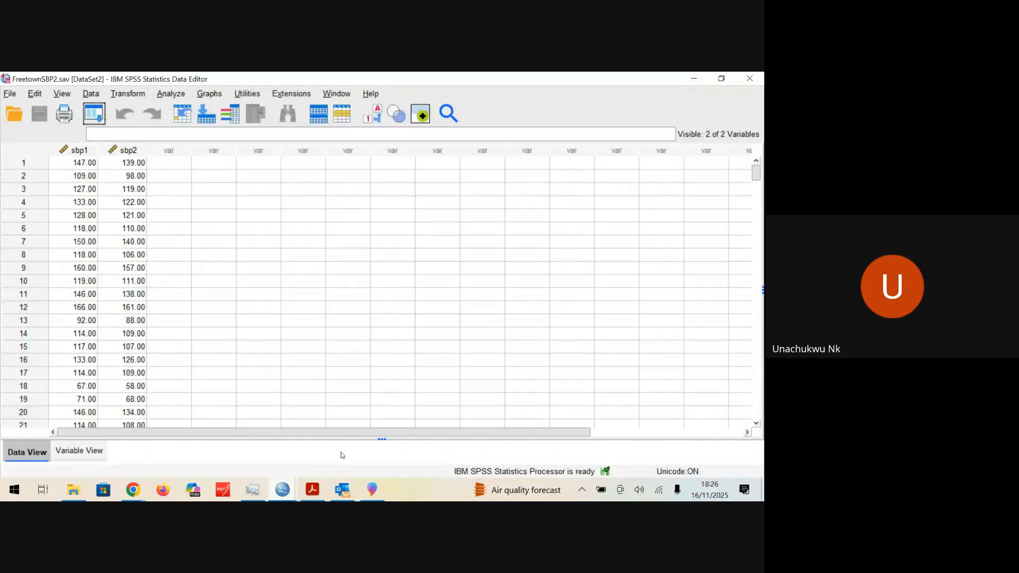
click(282, 490)
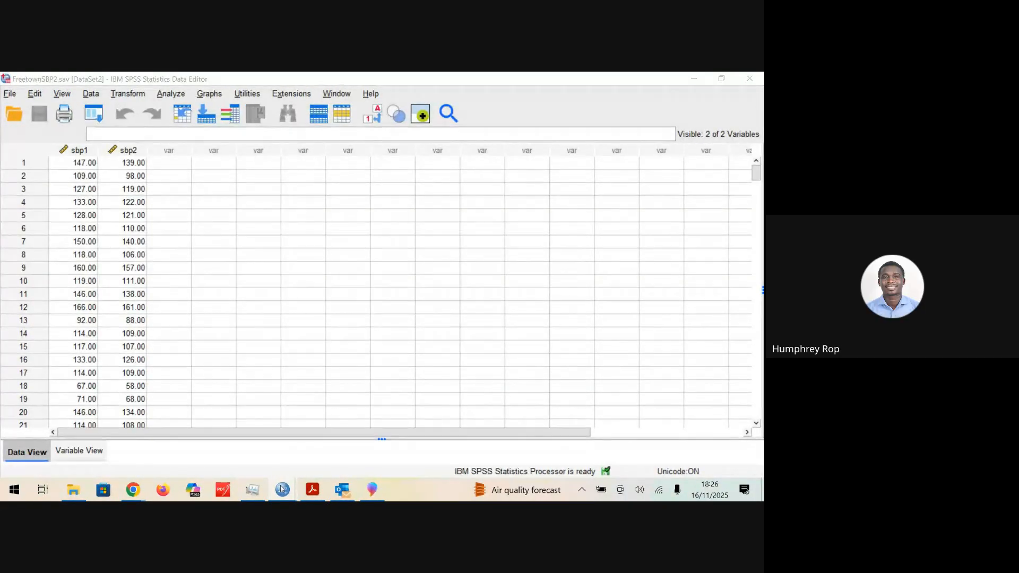
click(455, 420)
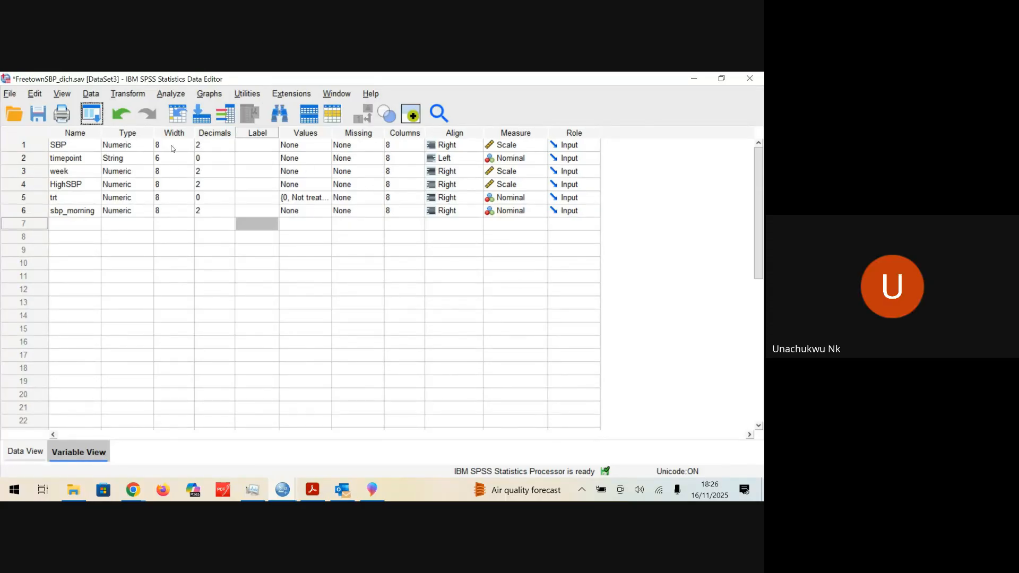
click(171, 95)
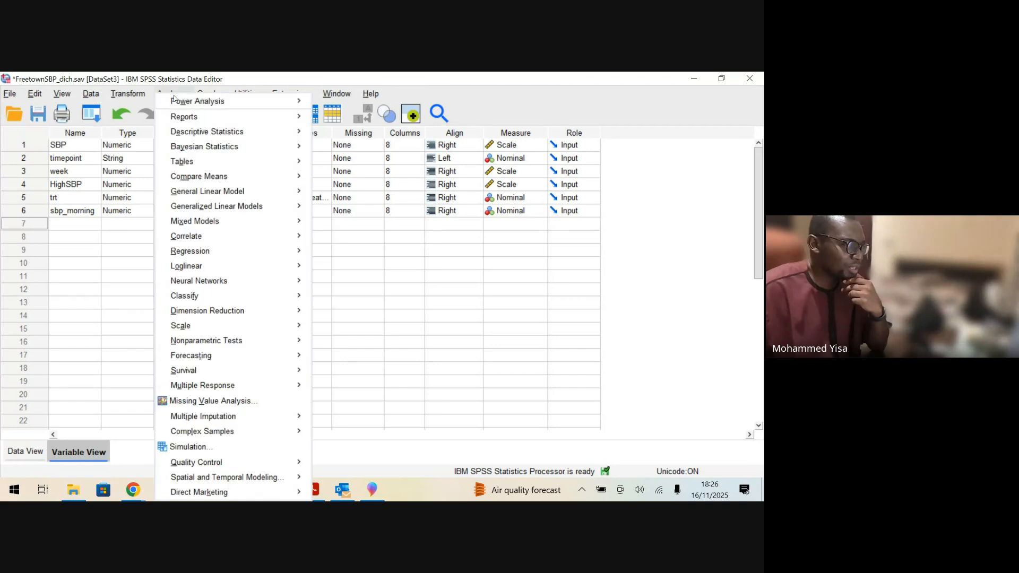
mouse_move(236, 178)
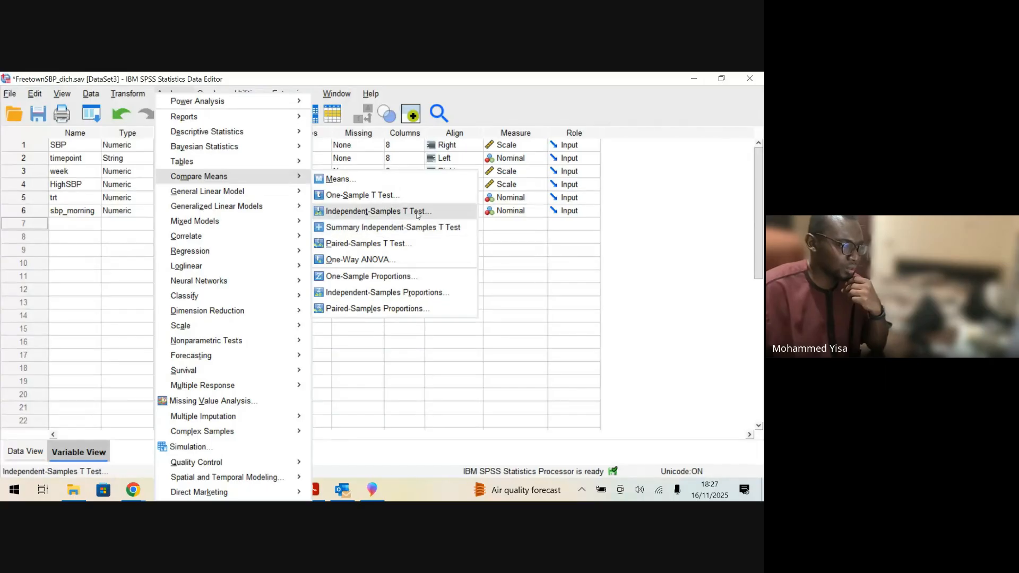
click(393, 211)
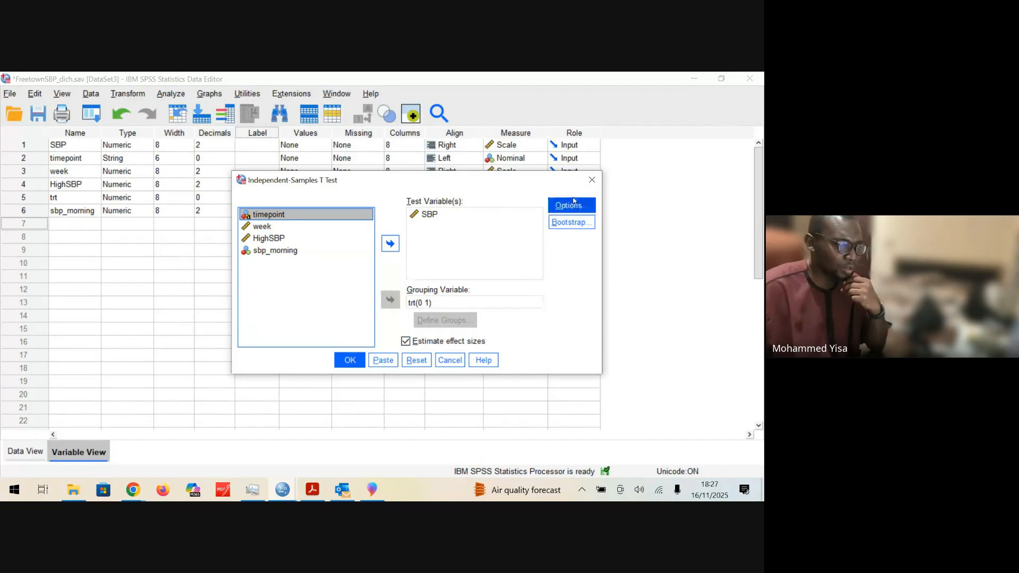
click(592, 180)
click(747, 79)
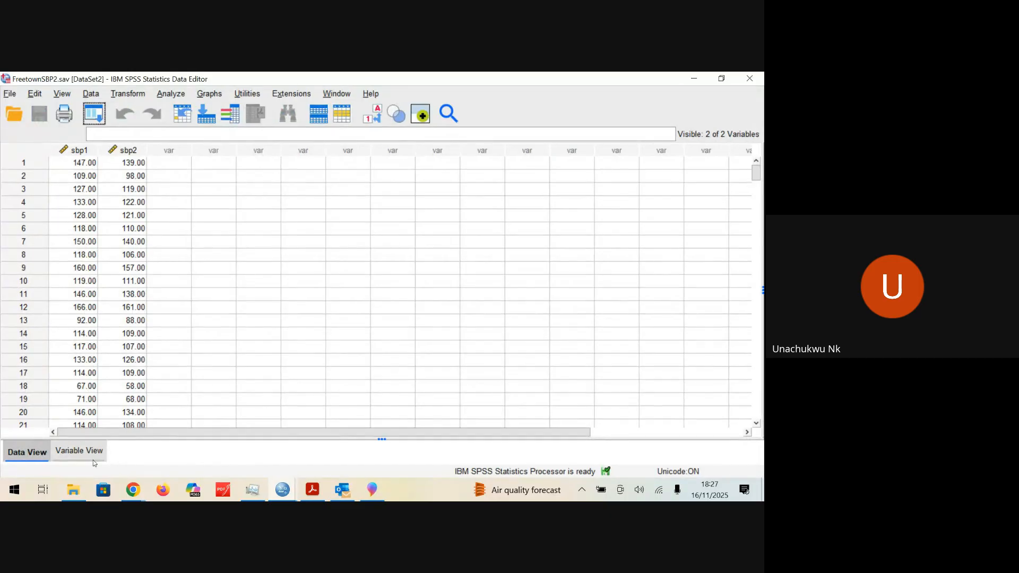
Step: Return to the Output3 viewer and examine Levene's test and the equal-variances rows in the Independent Samples Test table
click(282, 488)
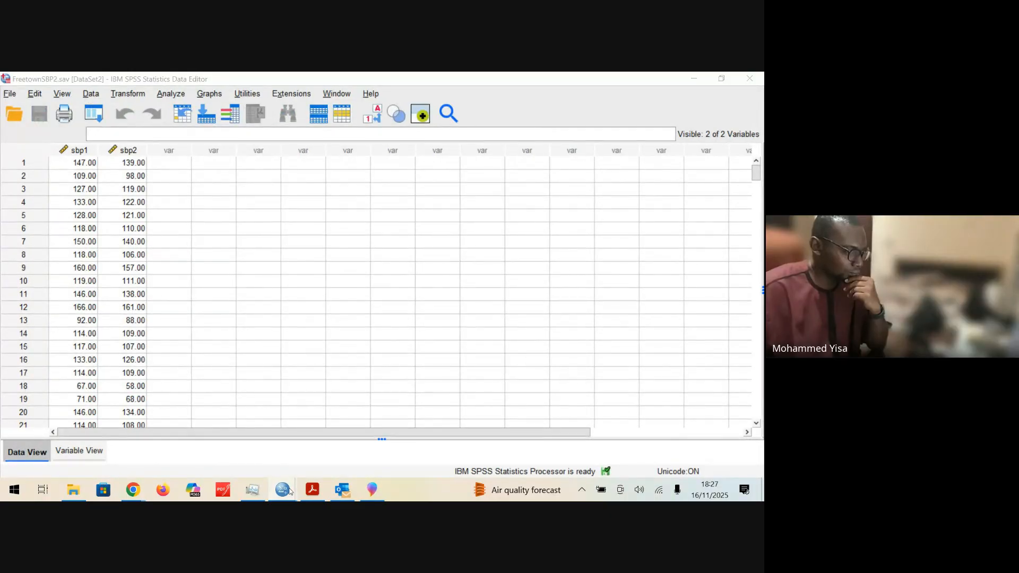
click(222, 455)
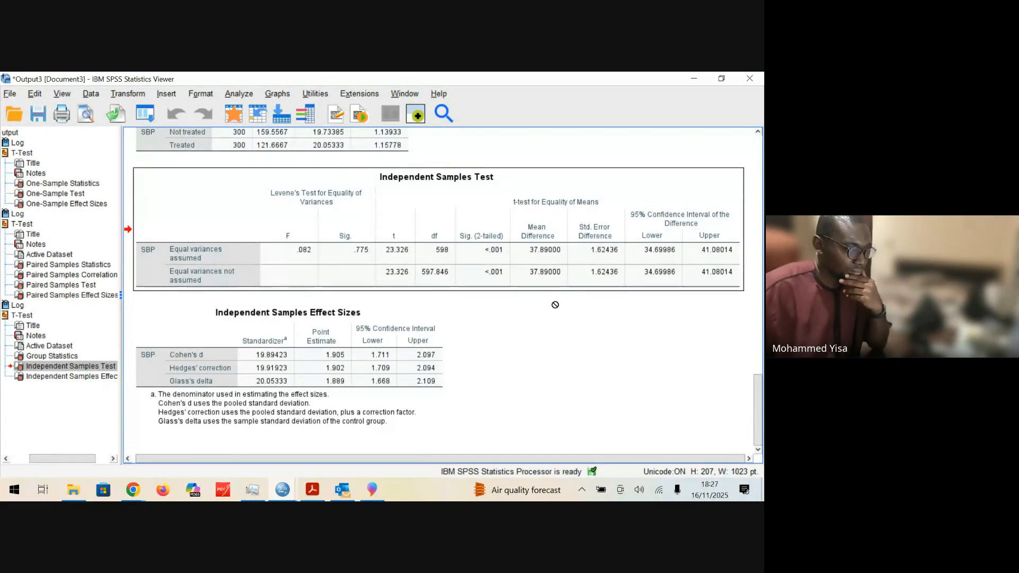
click(376, 256)
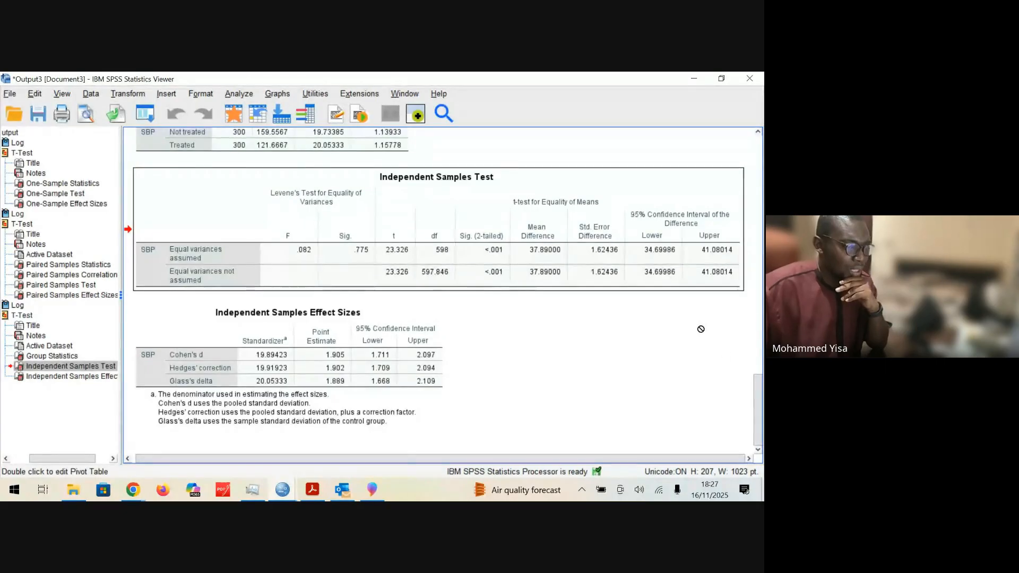
drag(761, 383, 764, 360)
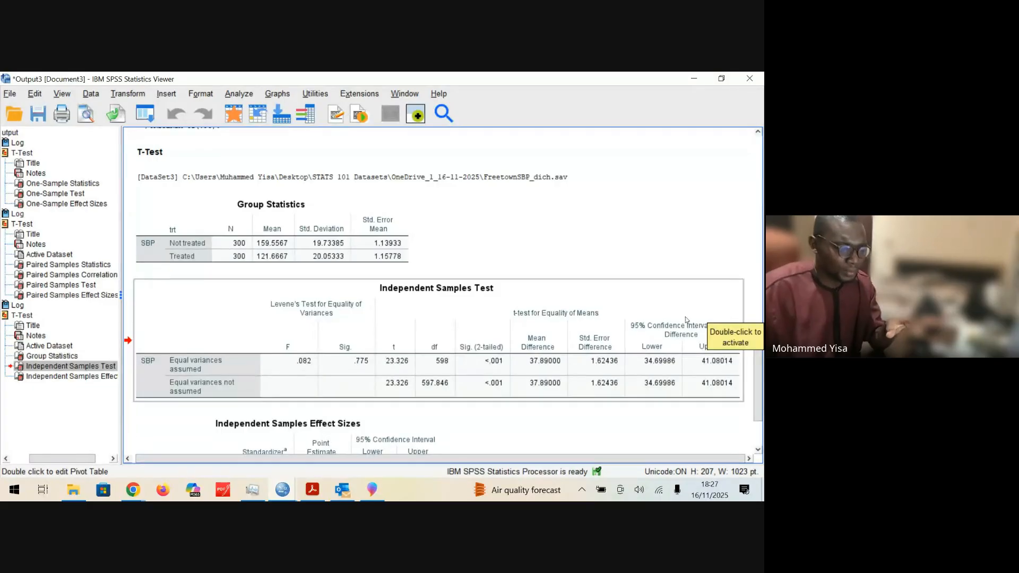
drag(513, 393, 653, 427)
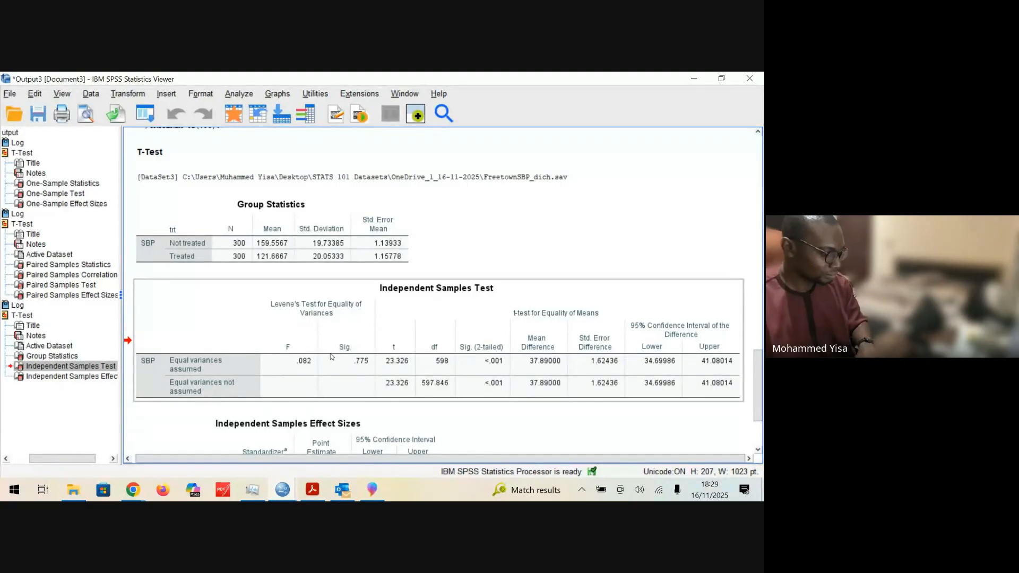
click(331, 357)
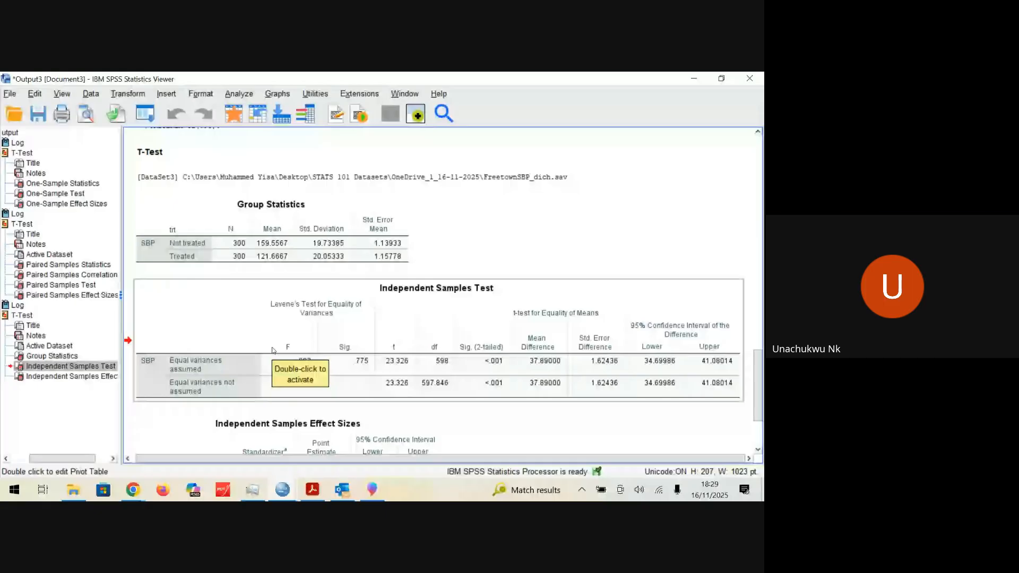
click(371, 370)
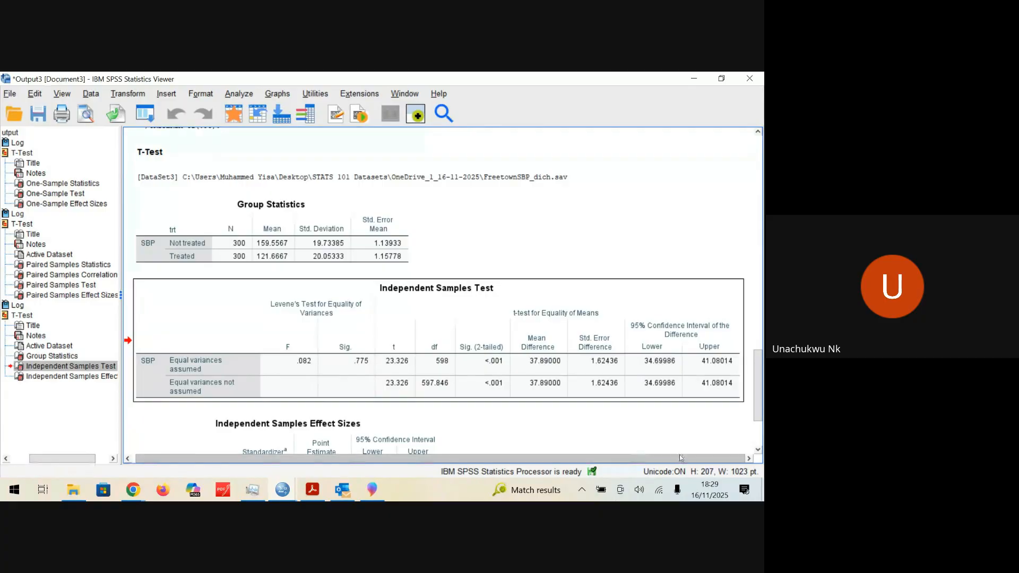
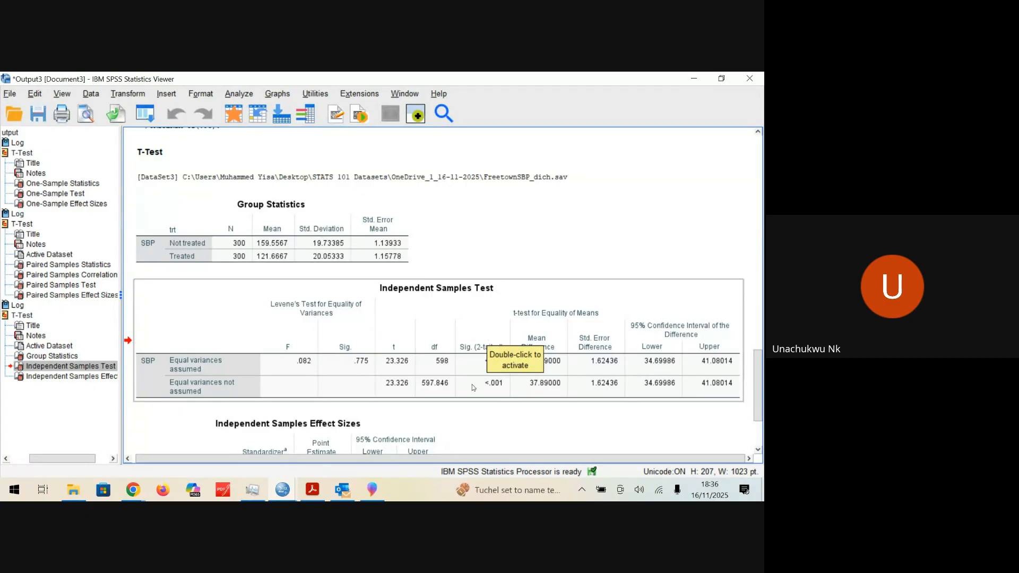
drag(488, 337, 465, 417)
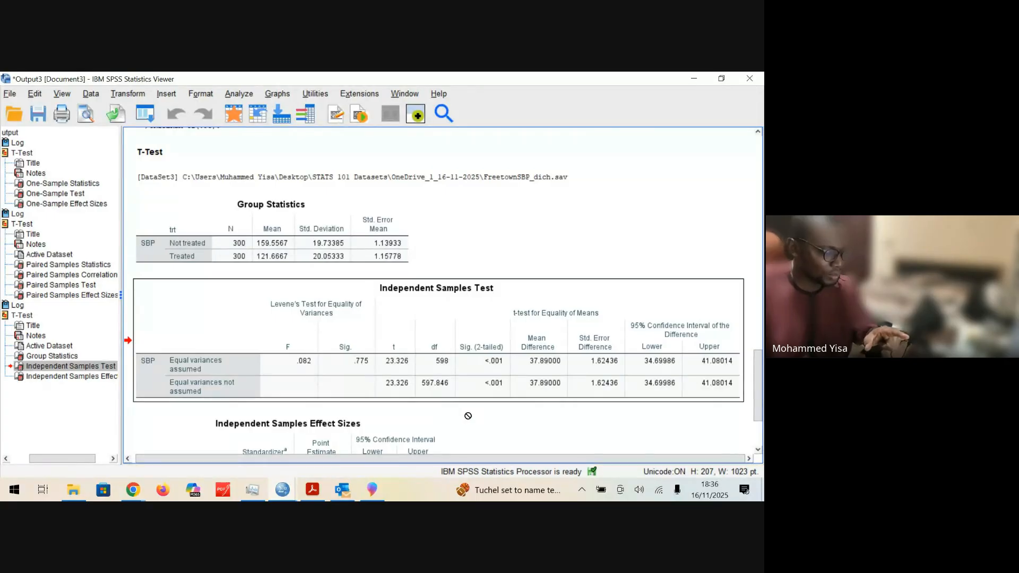
click(481, 415)
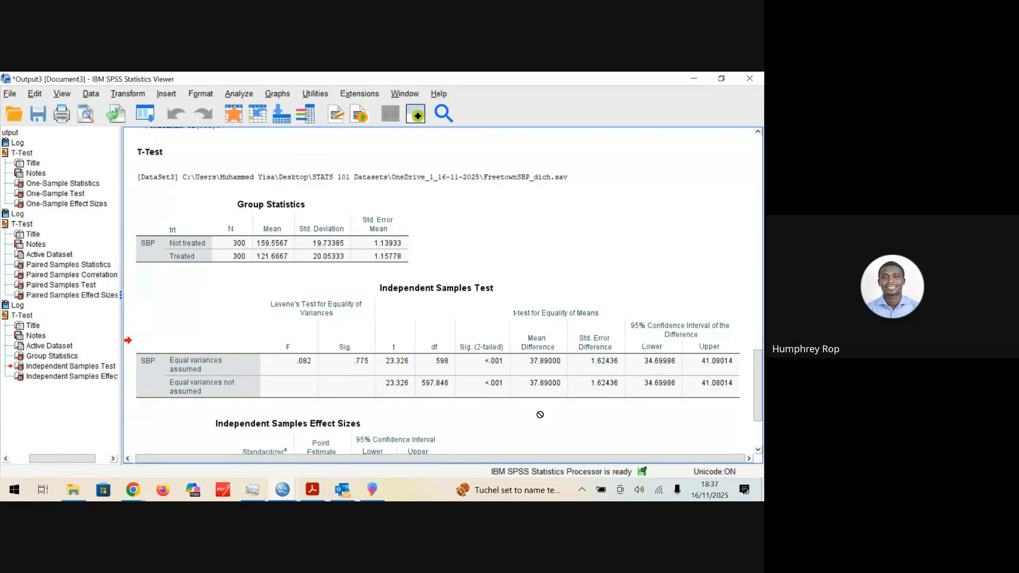
click(540, 372)
drag(430, 406, 455, 408)
Step: Switch to the Google Meet call and stop sharing the screen
mouse_move(133, 489)
click(122, 438)
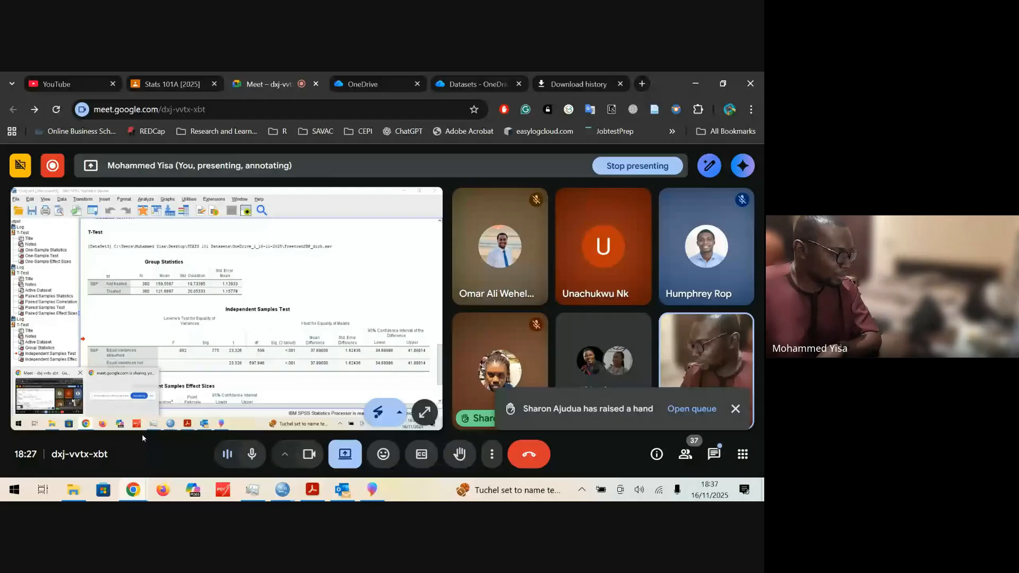
click(345, 454)
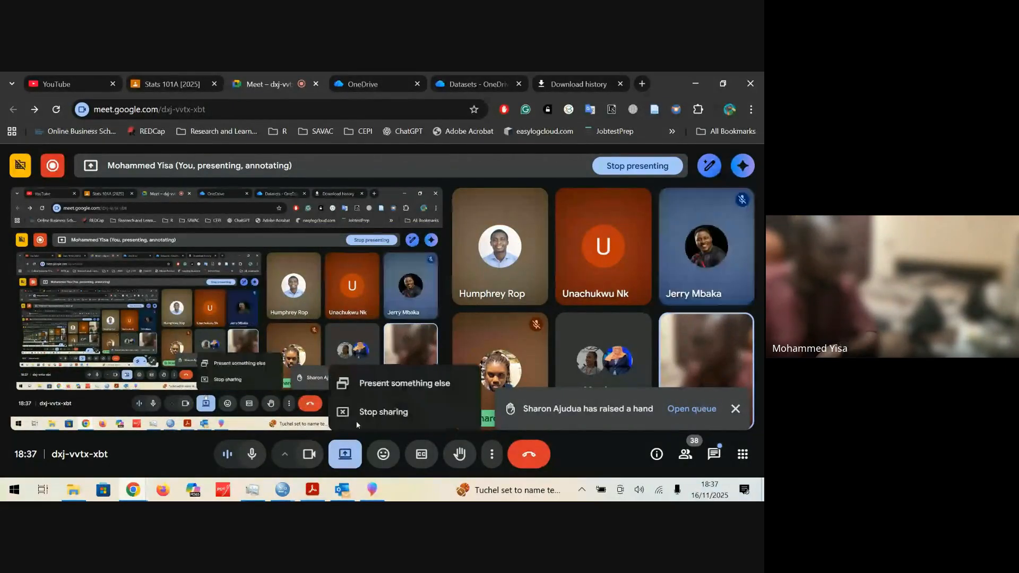
click(356, 421)
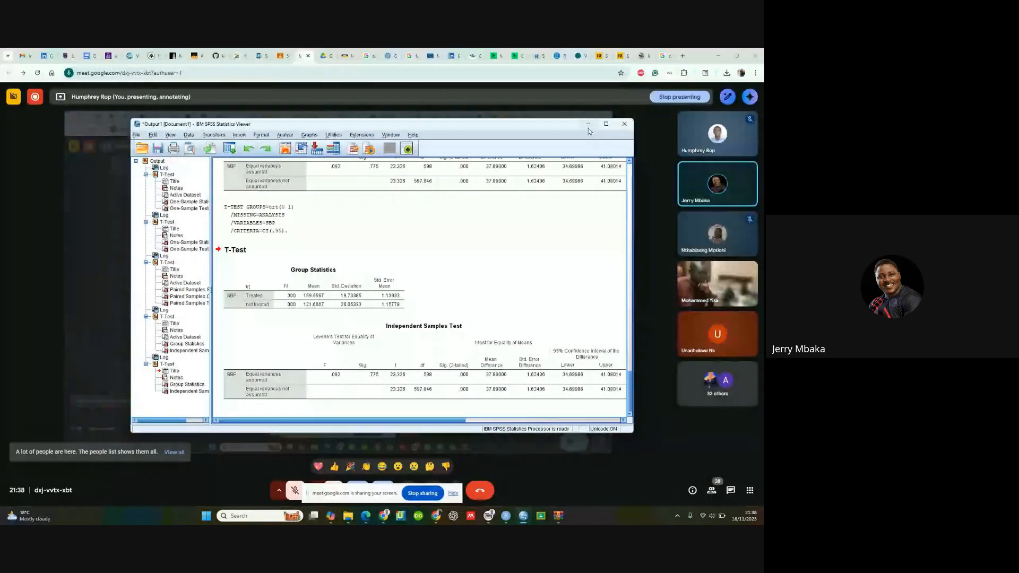
Step: Maximize the Output1 viewer, then open the FreetownSBP_dich.sav data and look through the trt column's treated and not treated cases
click(606, 124)
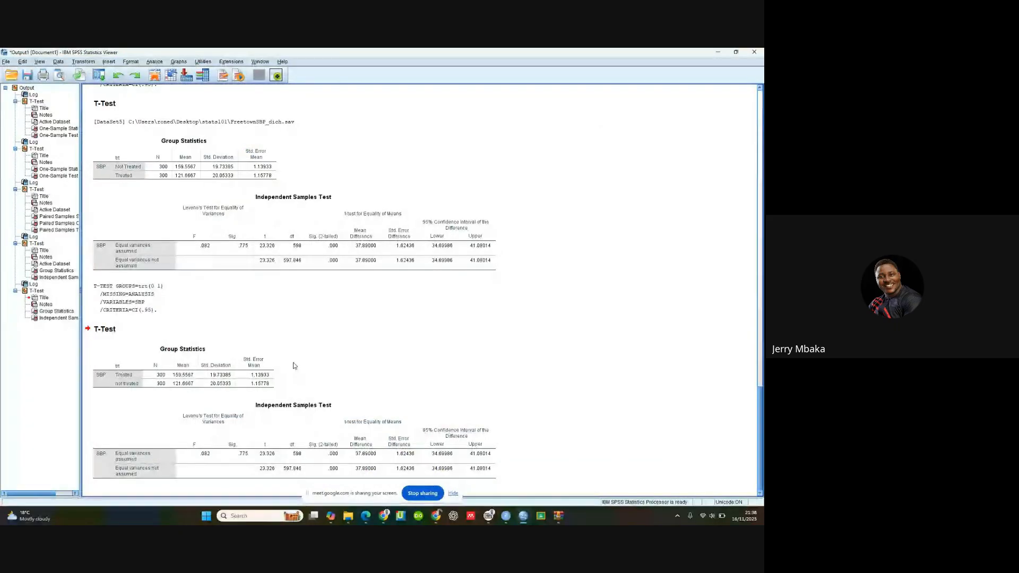
mouse_move(524, 516)
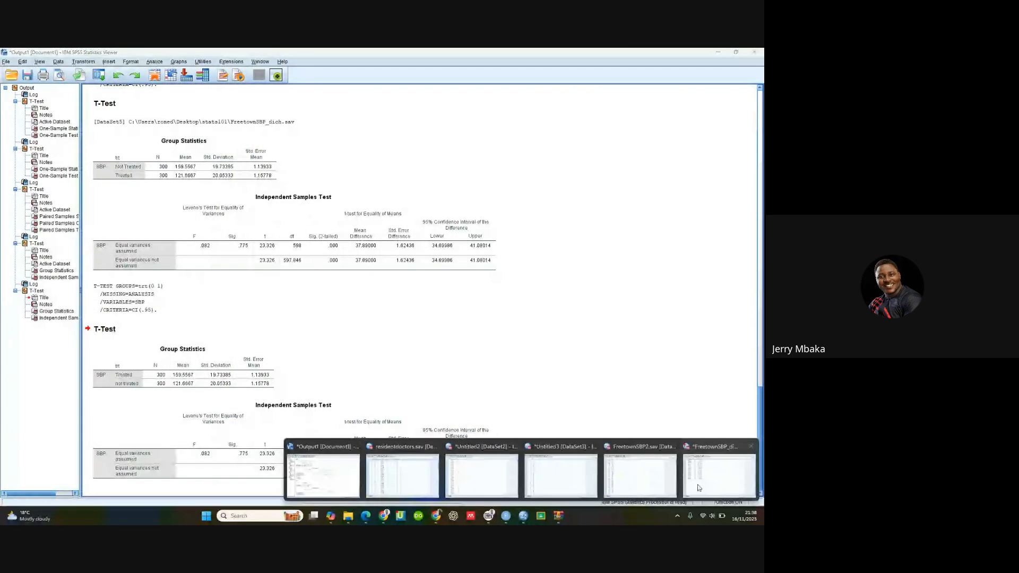
click(714, 483)
scroll(169, 201, up, 20)
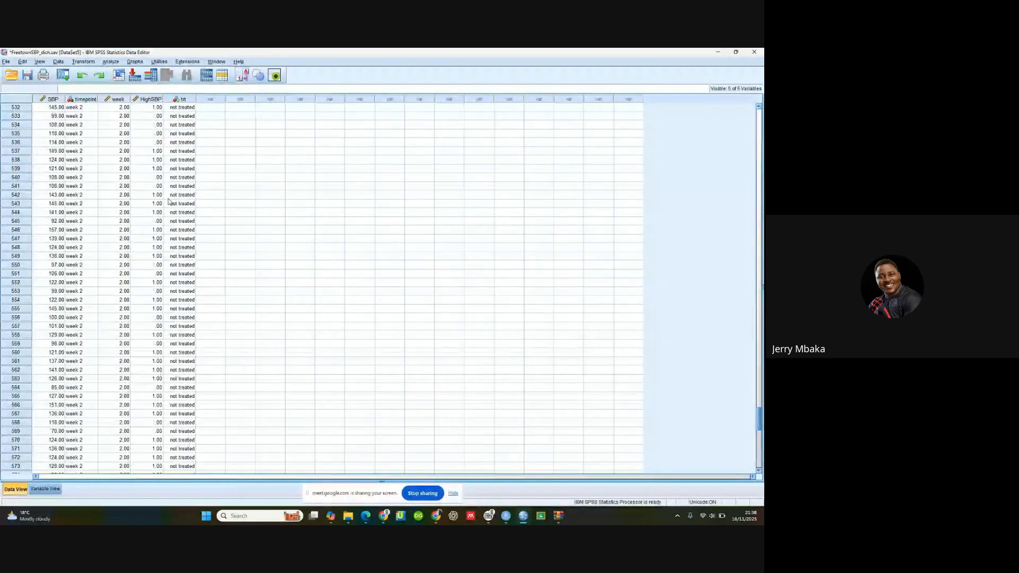
scroll(168, 201, up, 20)
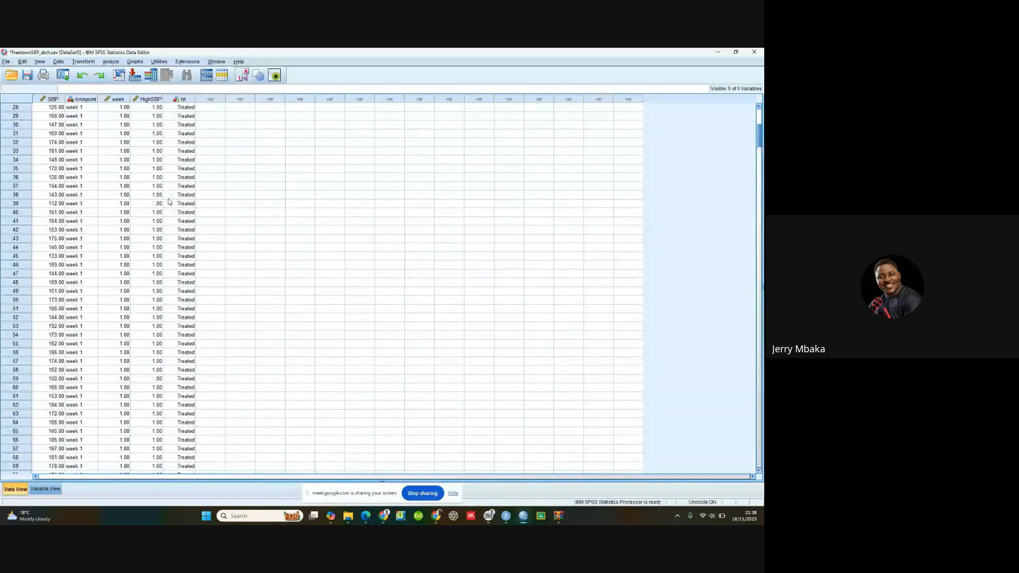
Step: Review the value labels defined for the trt variable and close them without changes
click(57, 492)
click(223, 133)
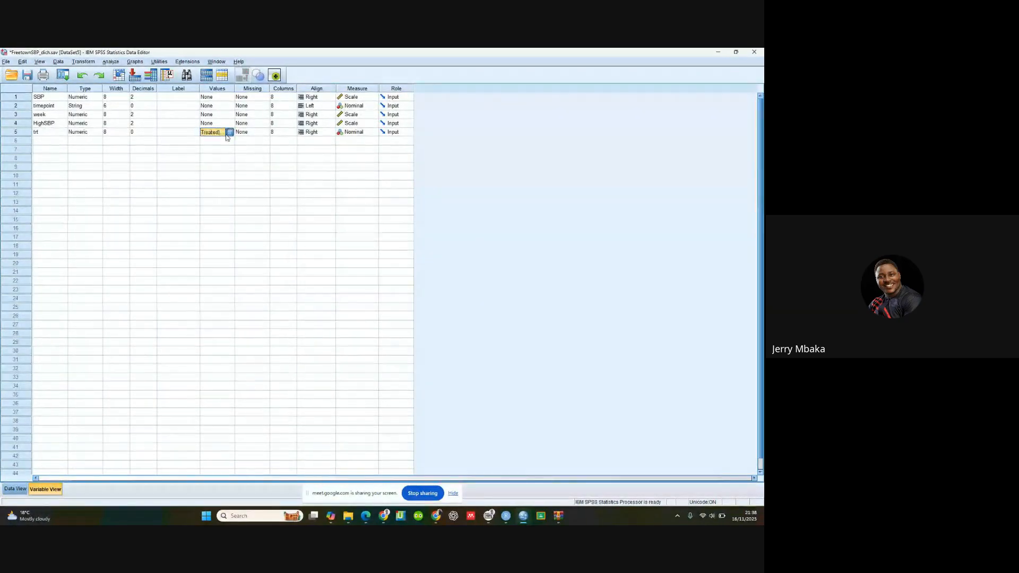
click(228, 132)
click(349, 271)
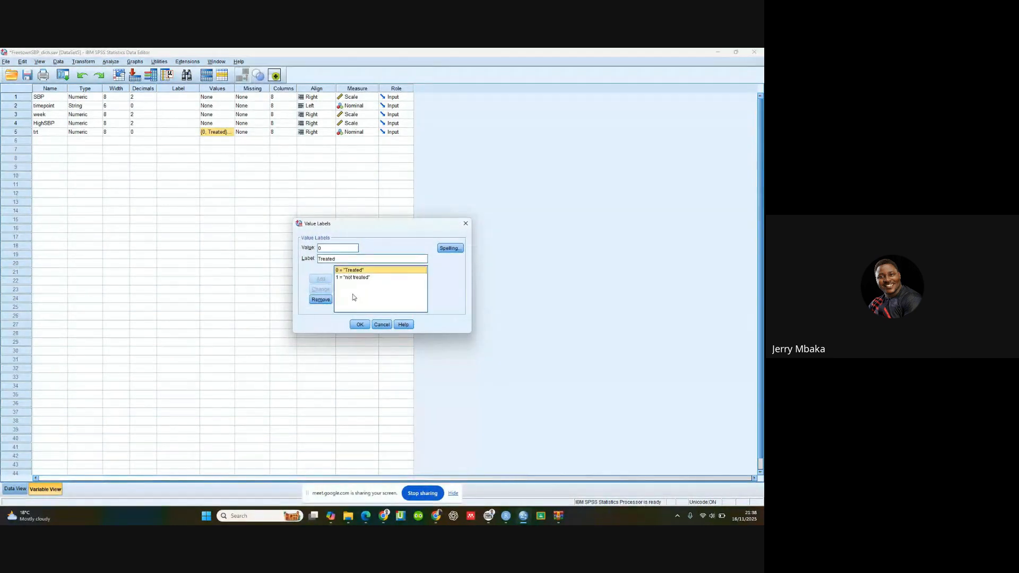
click(360, 325)
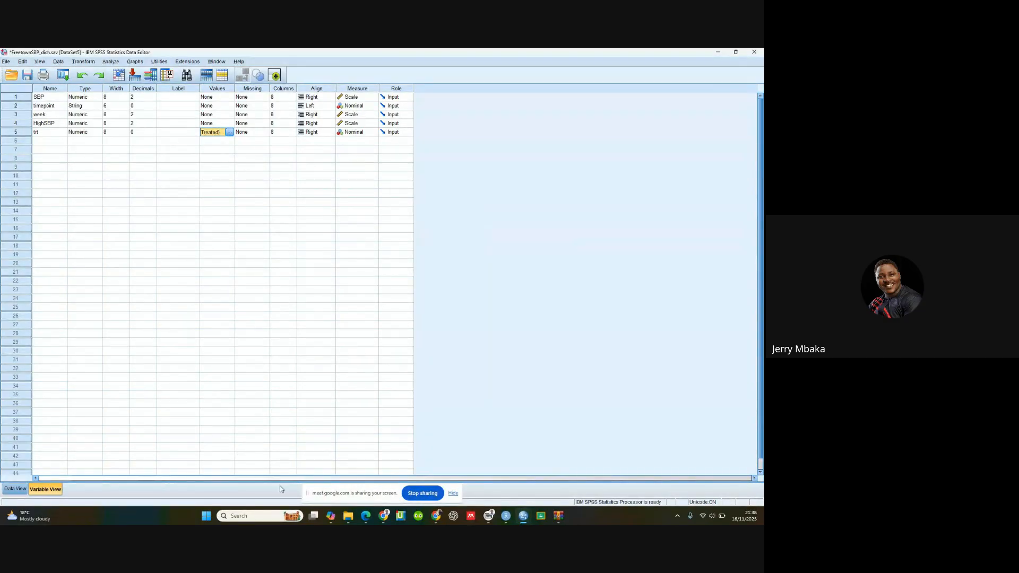
Step: Return to the case data and toggle the trt column between numeric codes and value labels, ending with the labels shown
click(15, 489)
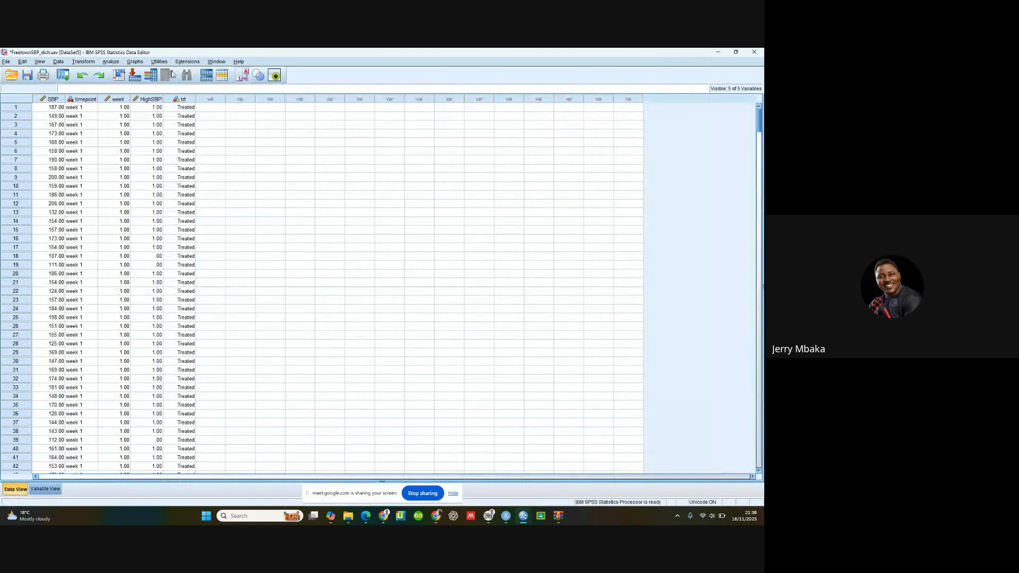
click(242, 76)
click(242, 76)
click(243, 76)
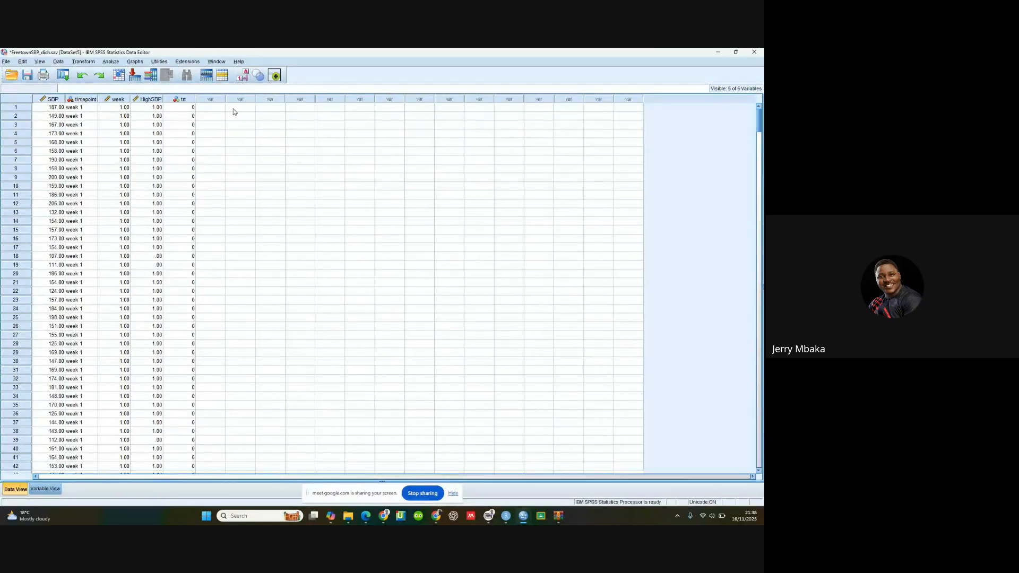
mouse_move(434, 519)
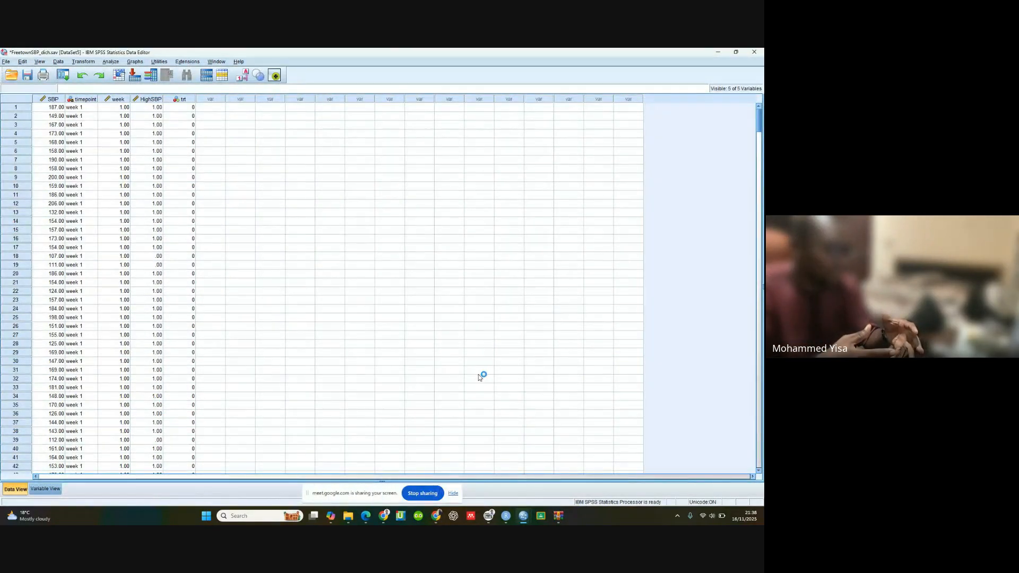
click(523, 515)
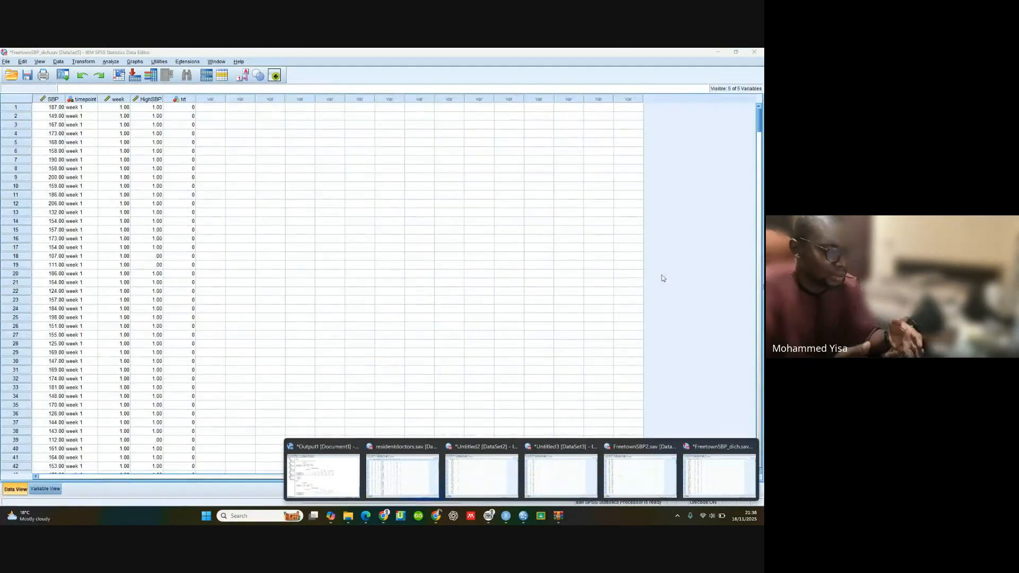
click(173, 109)
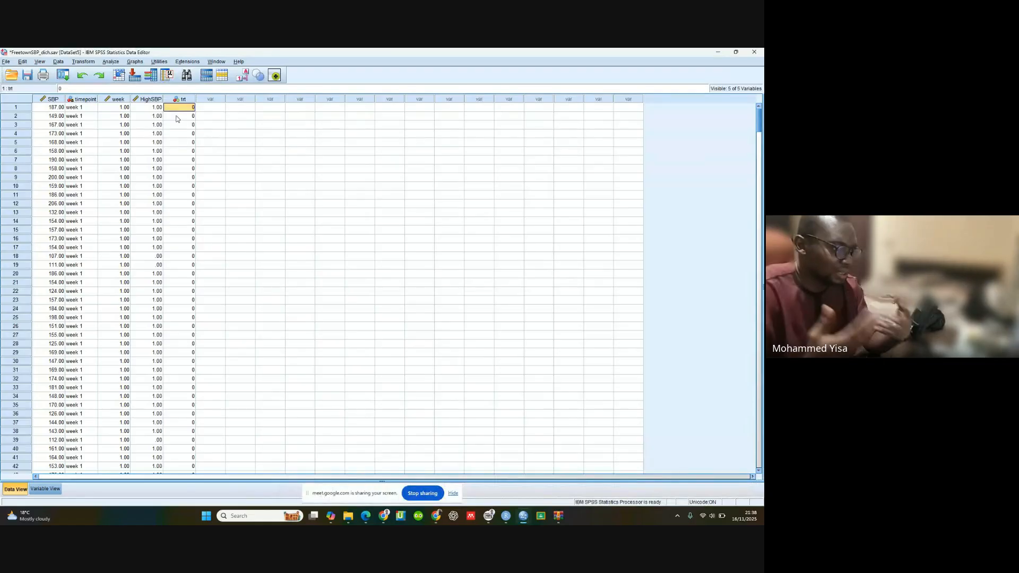
click(243, 76)
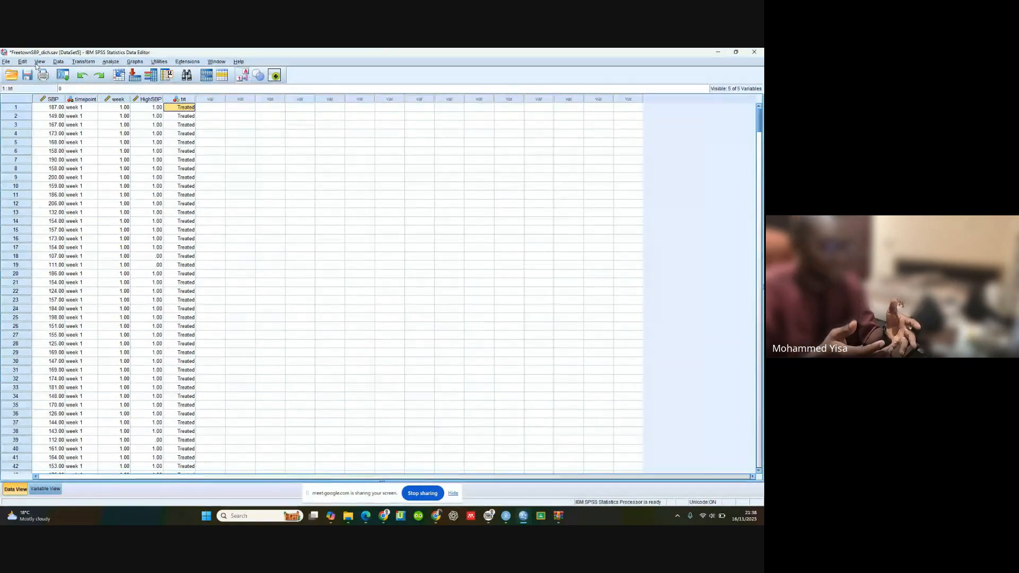
Step: Open the Independent-Samples T Test setup and reassign trt as the grouping variable, keeping SBP as the test variable
click(112, 61)
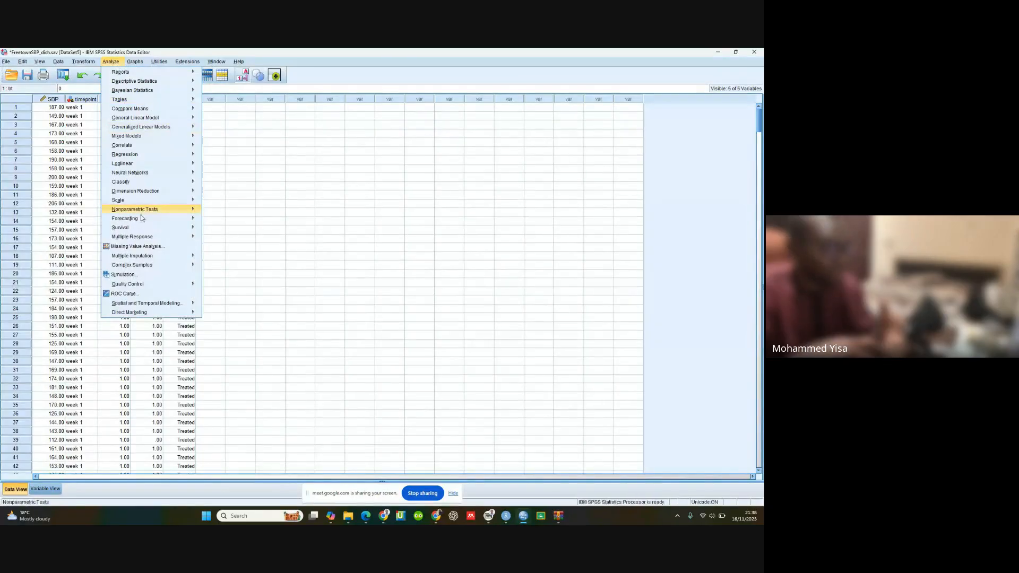
mouse_move(151, 110)
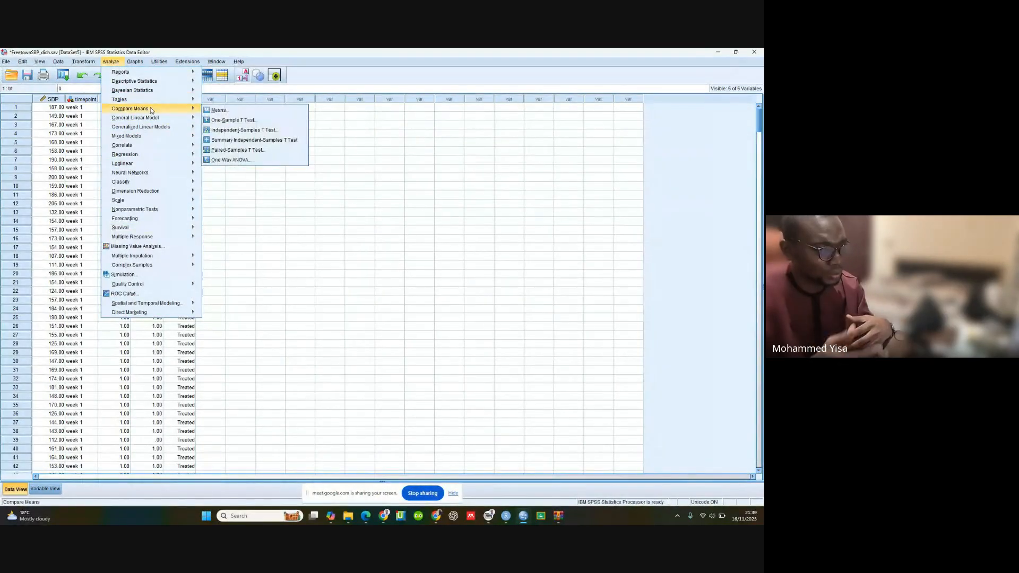
click(243, 131)
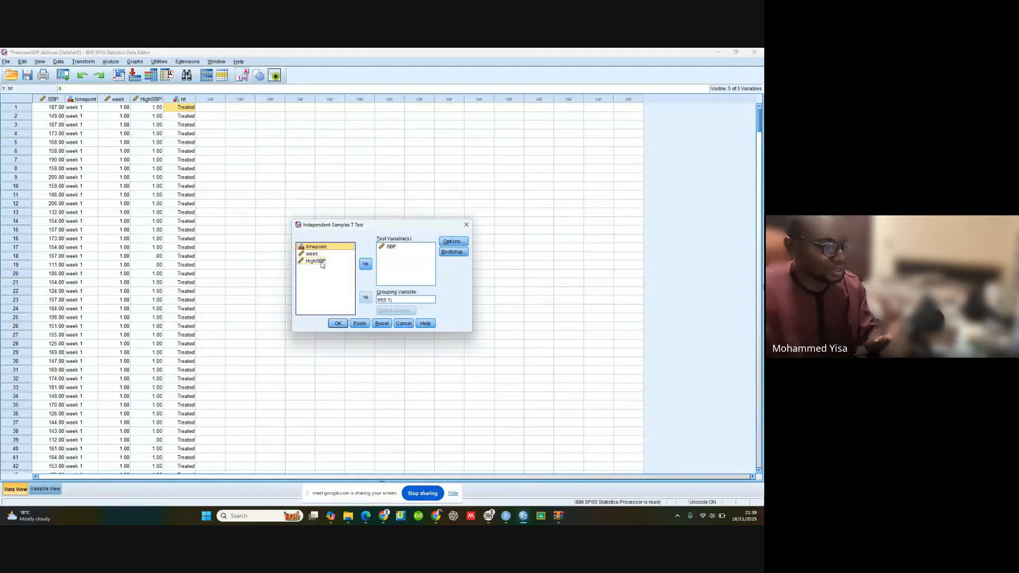
click(390, 301)
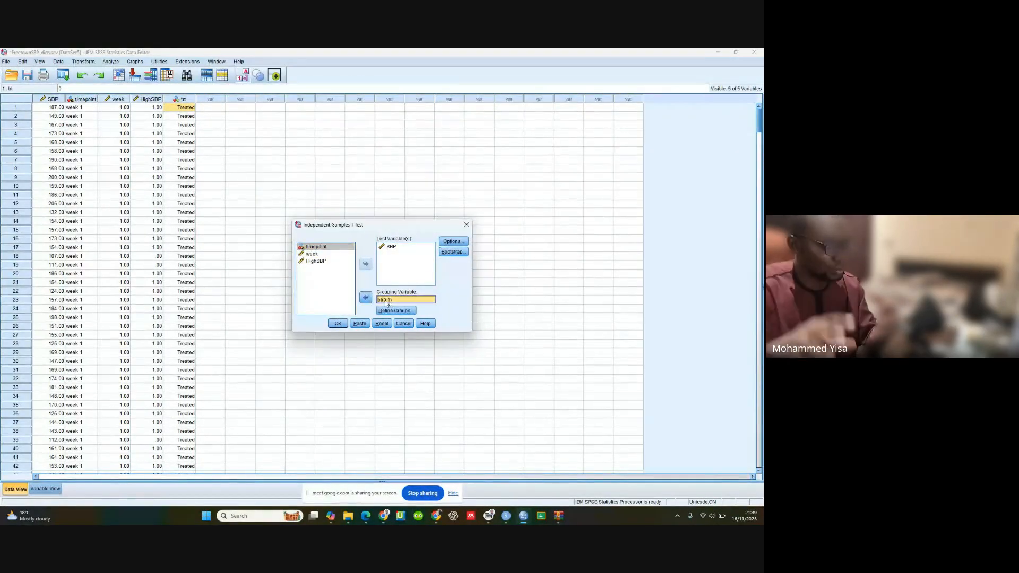
click(366, 299)
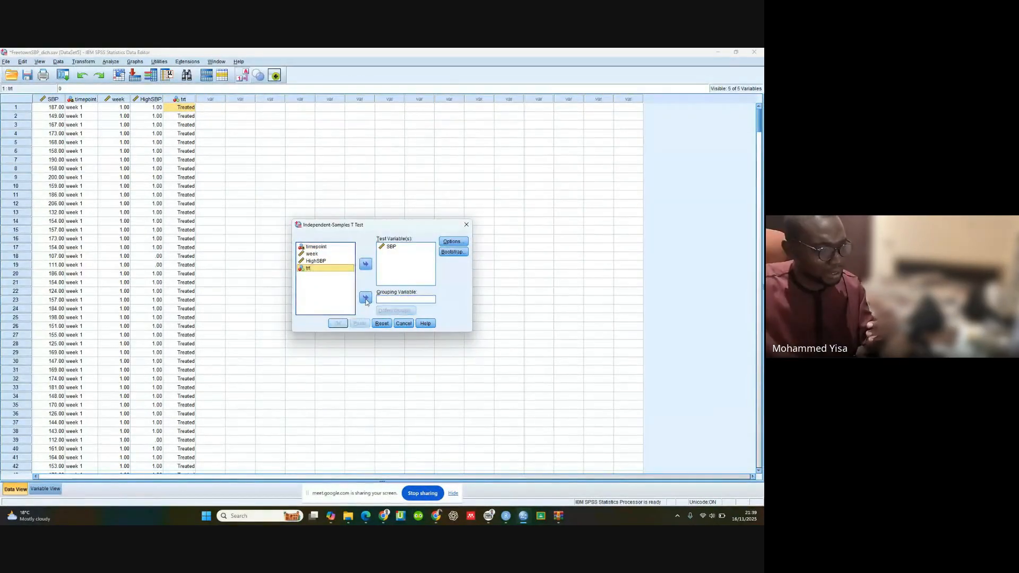
click(368, 267)
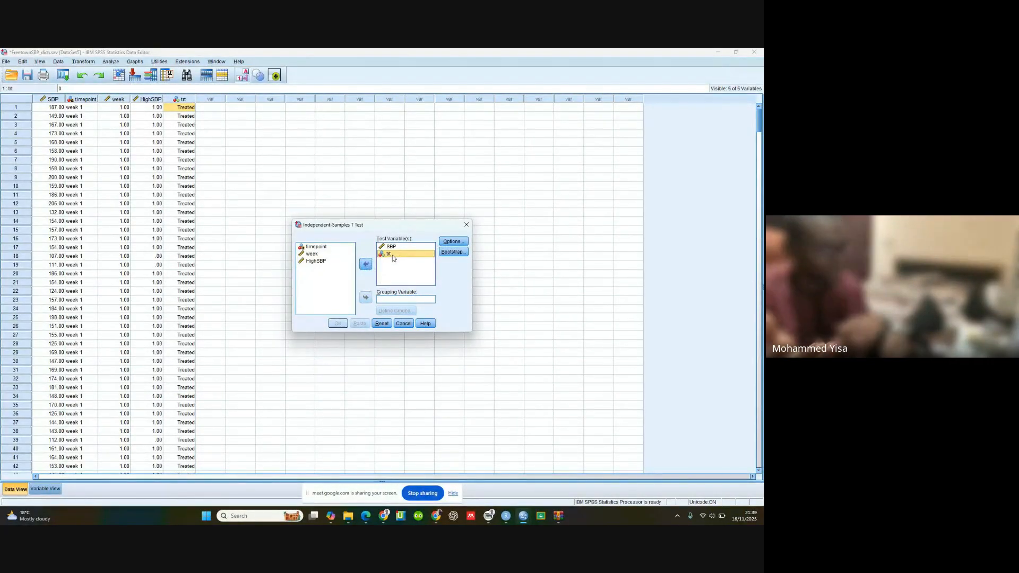
click(366, 265)
click(366, 297)
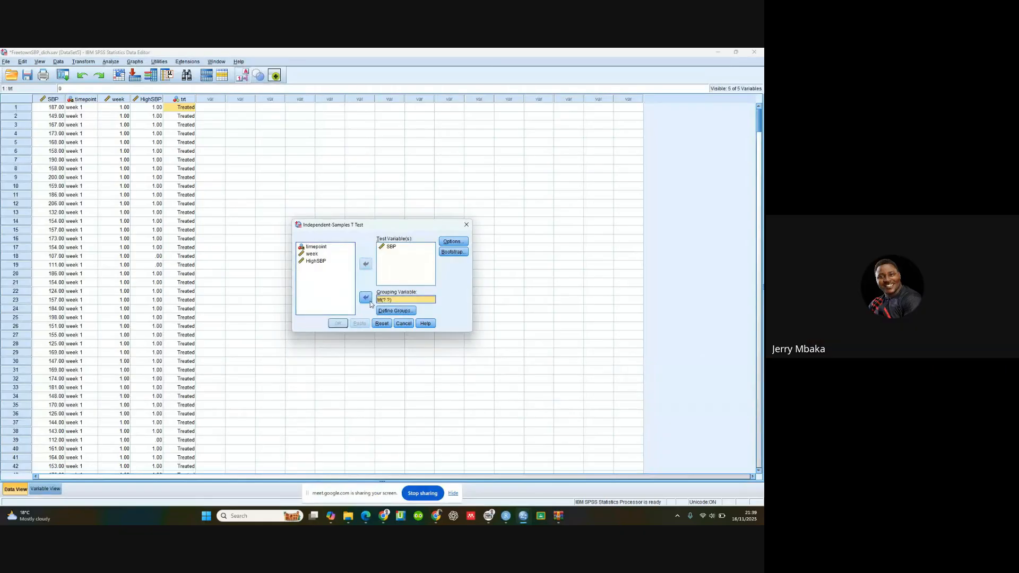
Step: Define the trt groups as 0 and 1 and run the independent samples t-test
click(396, 311)
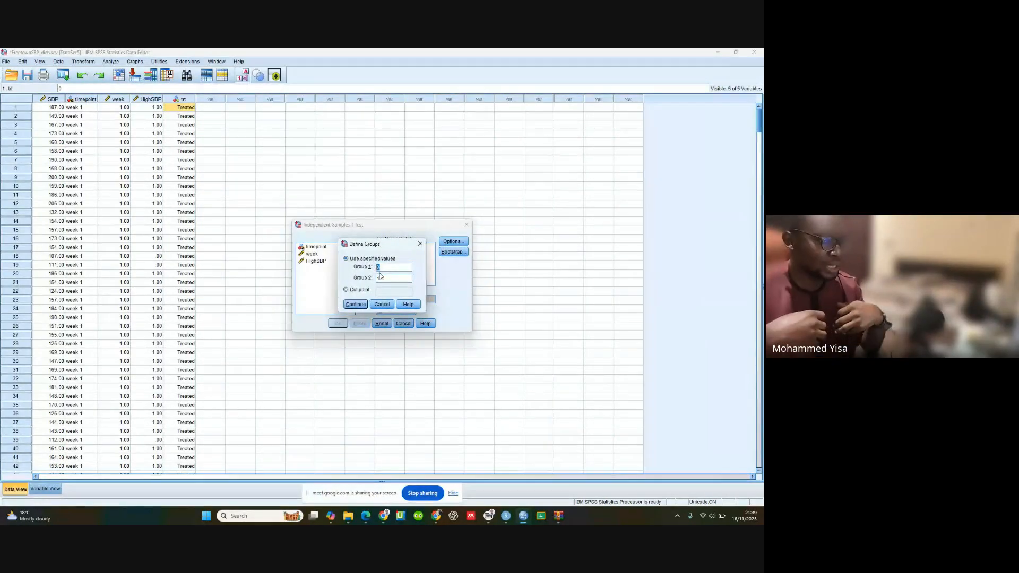
click(356, 304)
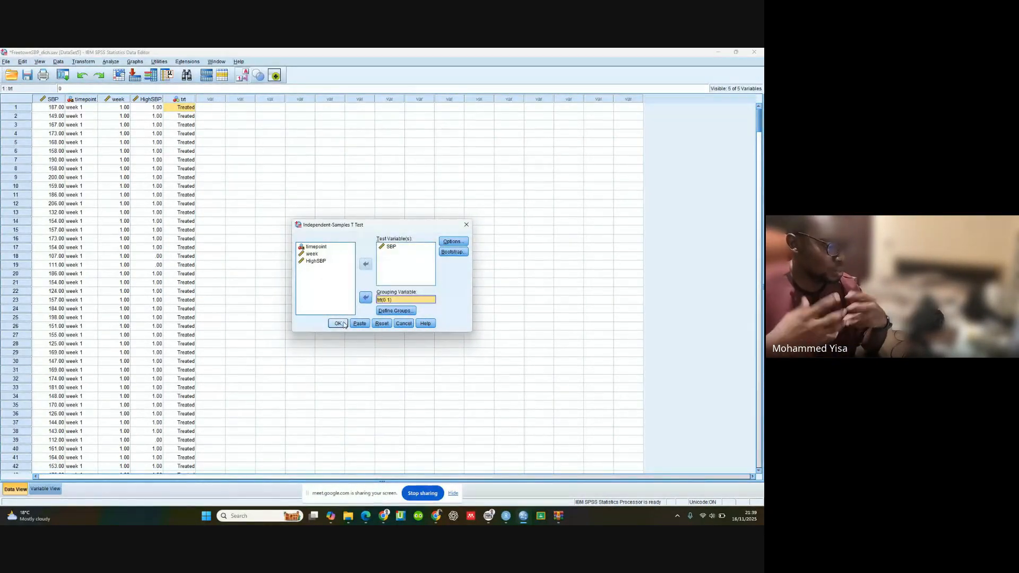
click(340, 324)
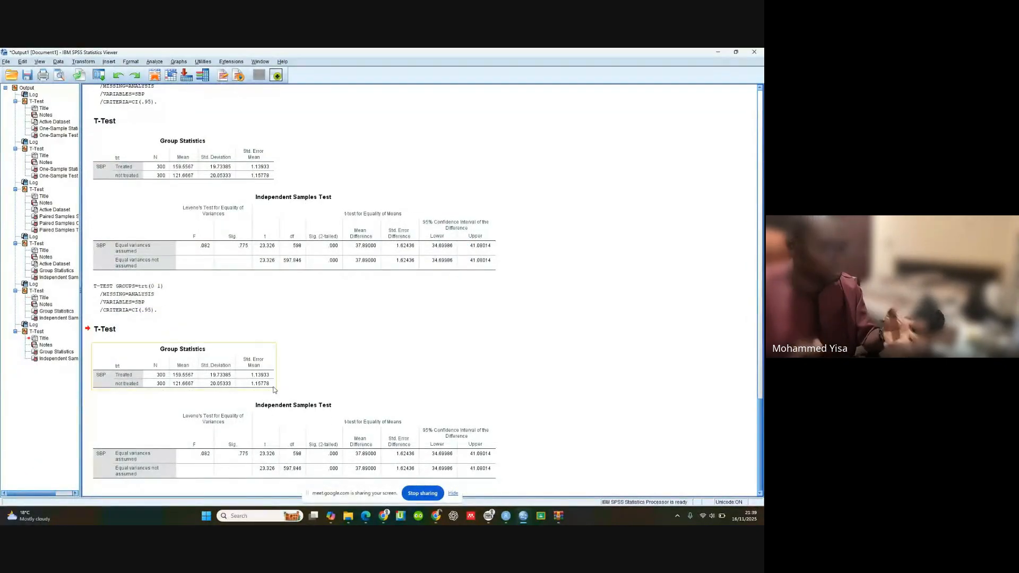
Step: Compare the Group Statistics and Independent Samples Test tables of the new t-test with those of the earlier runs in the output
scroll(209, 406, up, 5)
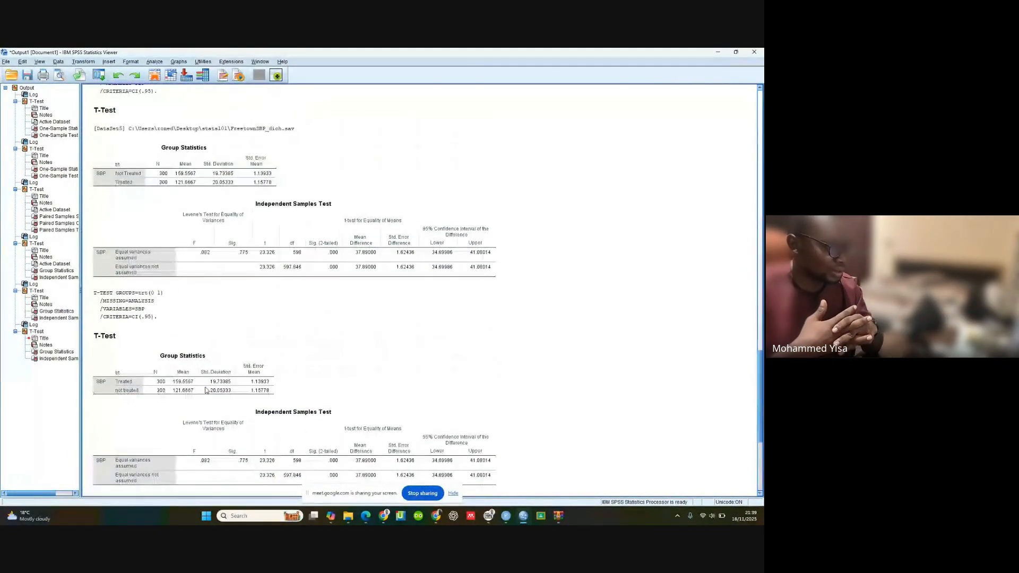
scroll(207, 391, down, 5)
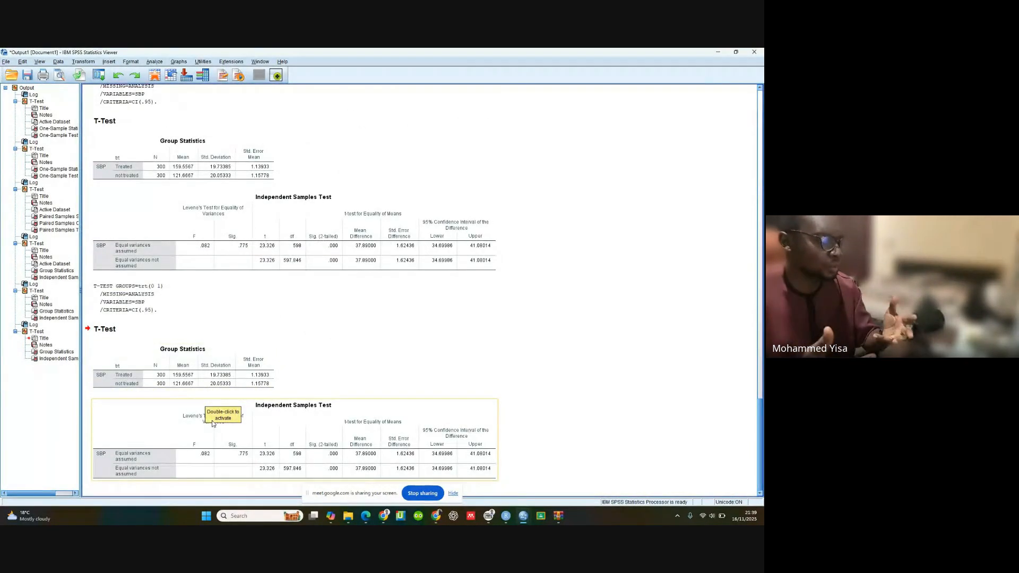
scroll(214, 424, up, 5)
scroll(214, 424, down, 5)
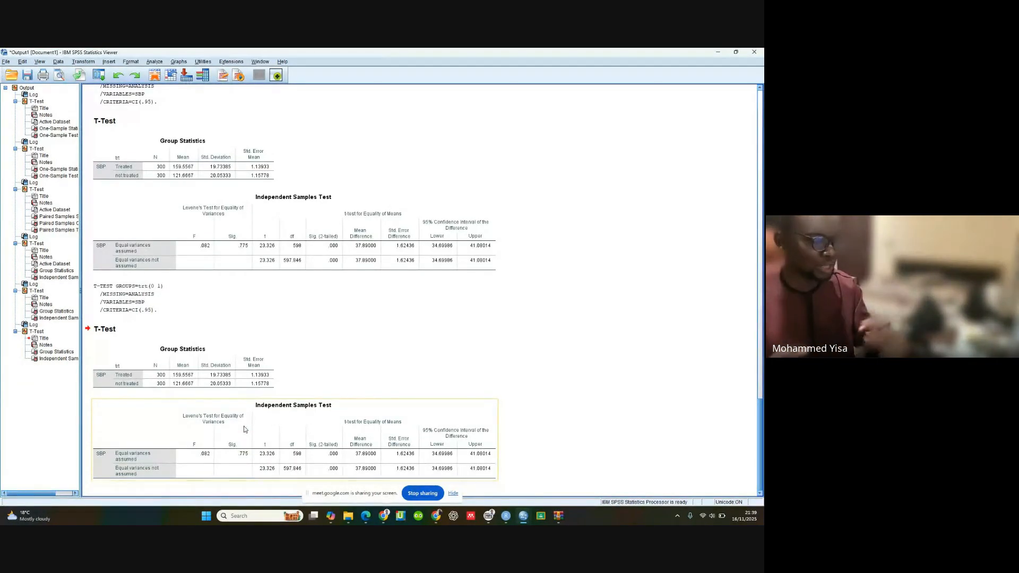
click(232, 235)
click(247, 409)
click(149, 390)
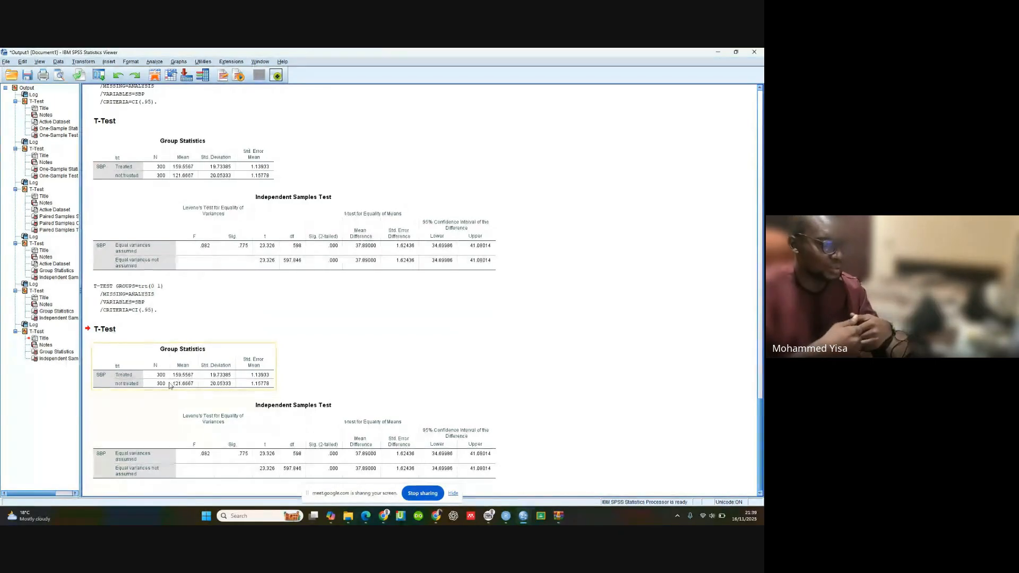
scroll(165, 378, up, 4)
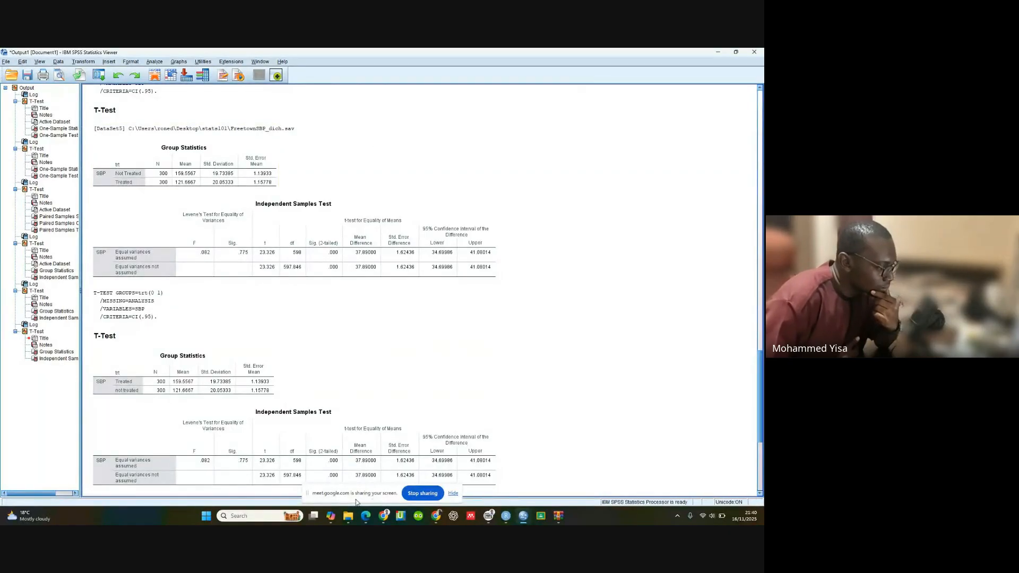
Step: Switch to the Google Meet call, unmute the microphone, and return to the SPSS output document
mouse_move(386, 520)
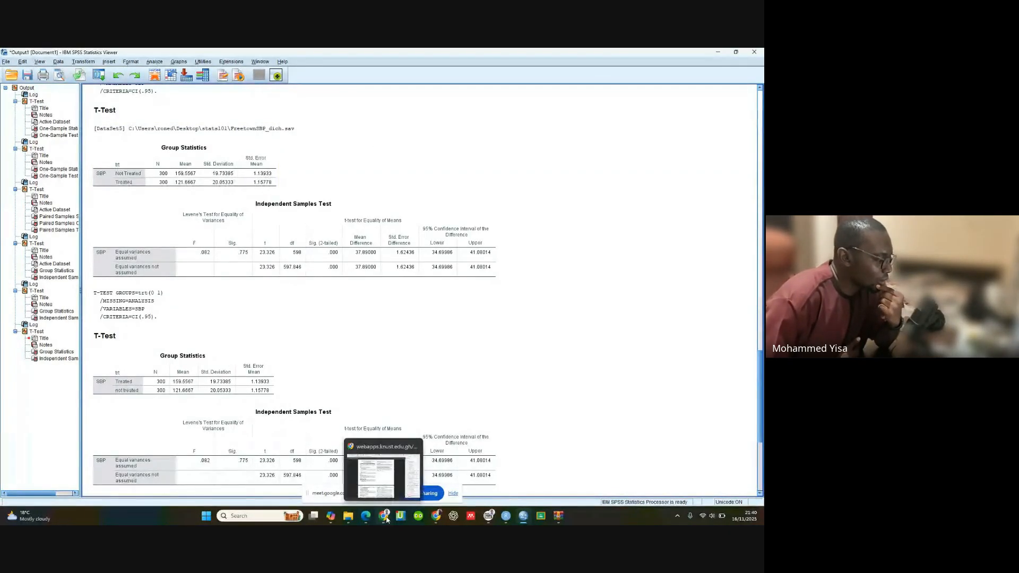
mouse_move(437, 515)
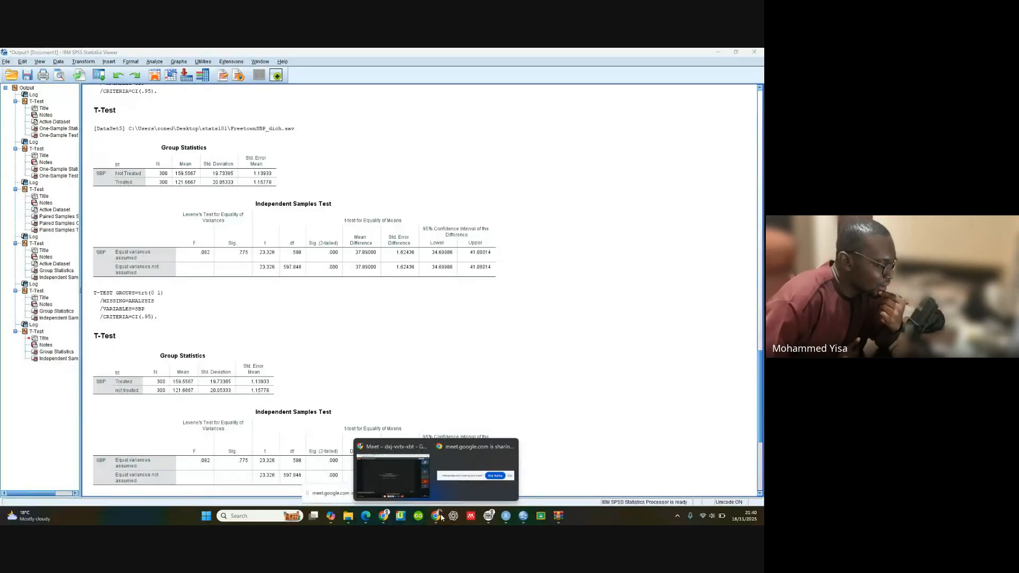
click(411, 469)
click(295, 493)
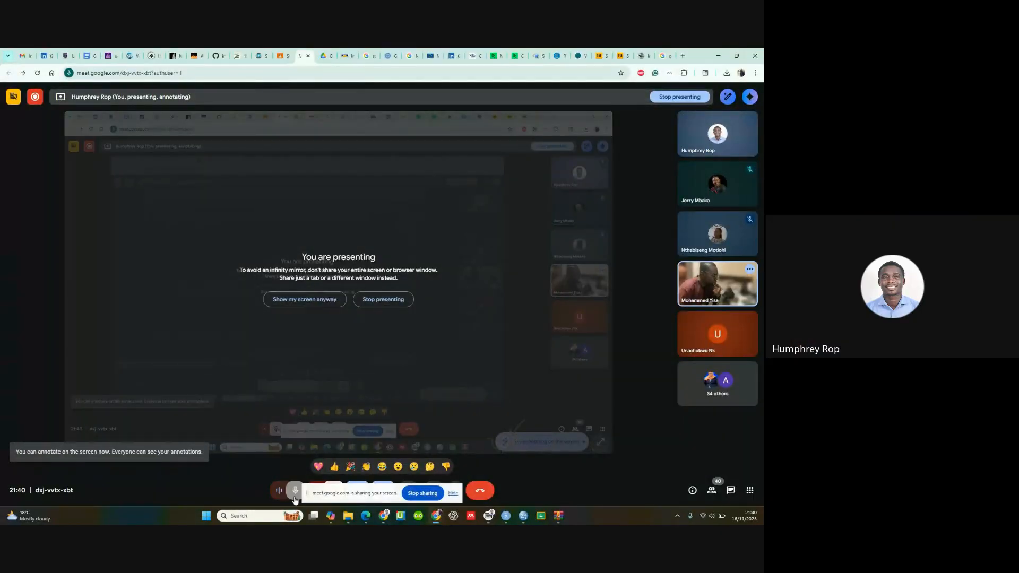
mouse_move(524, 515)
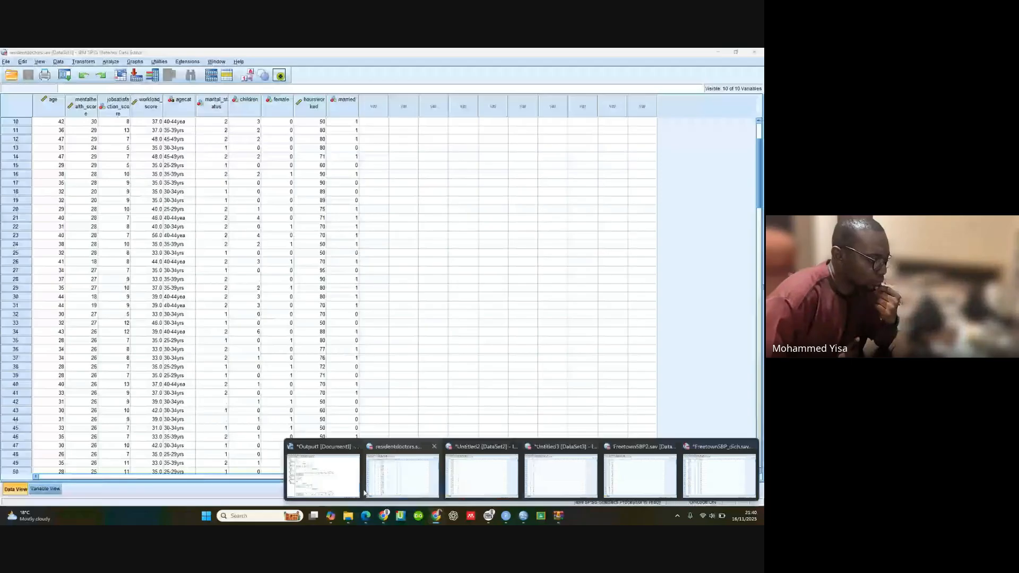
click(336, 455)
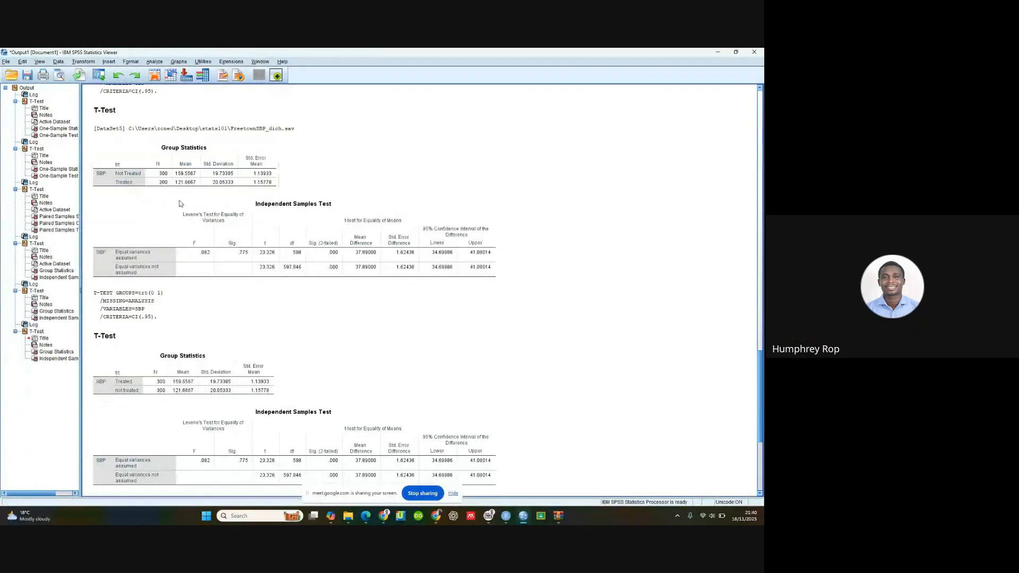
Step: Compare the Group Statistics and Independent Samples Test tables of the first SBP by trt run with the following runs
scroll(124, 402, down, 3)
scroll(144, 383, up, 6)
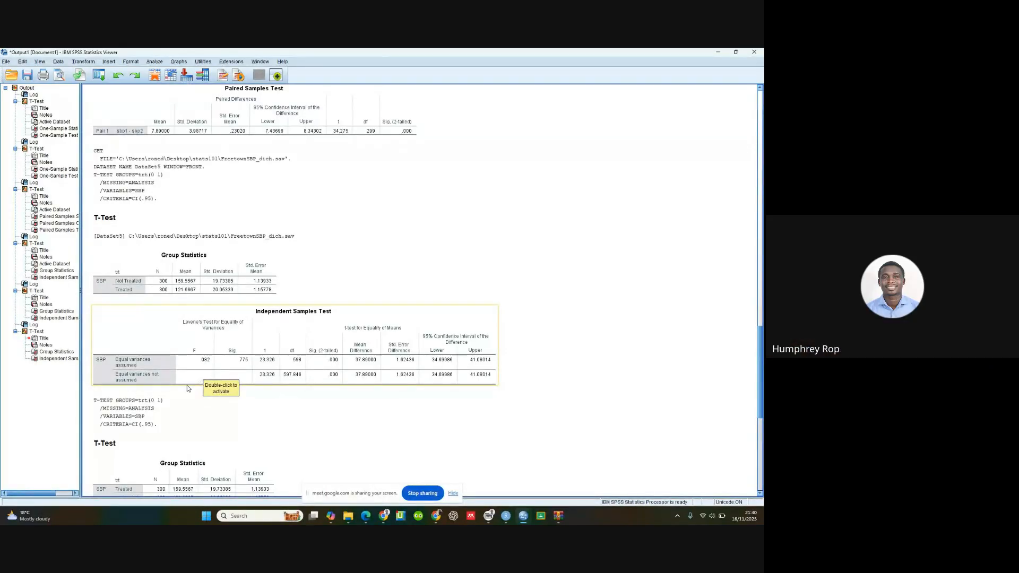
scroll(244, 416, down, 3)
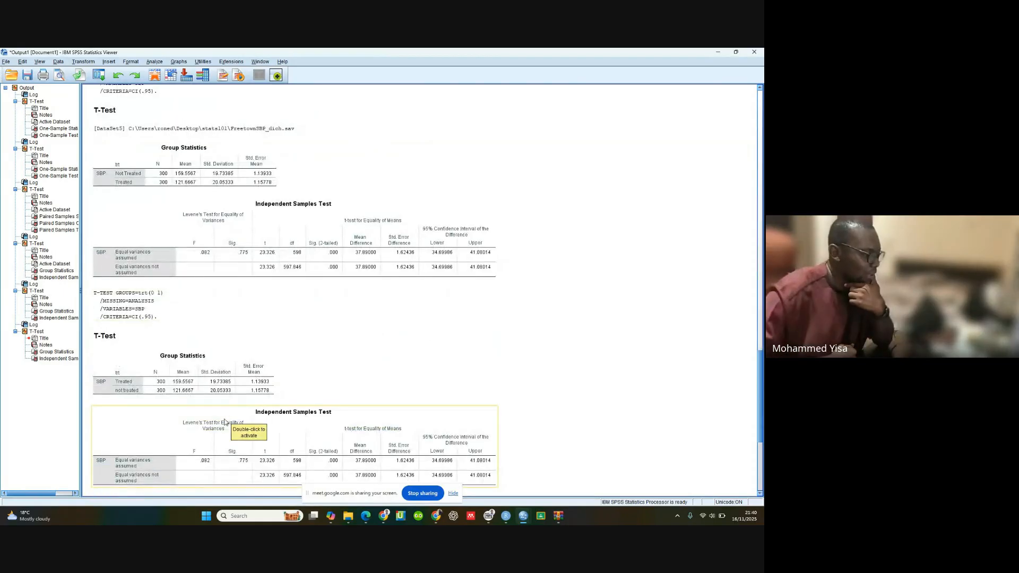
scroll(222, 449, down, 3)
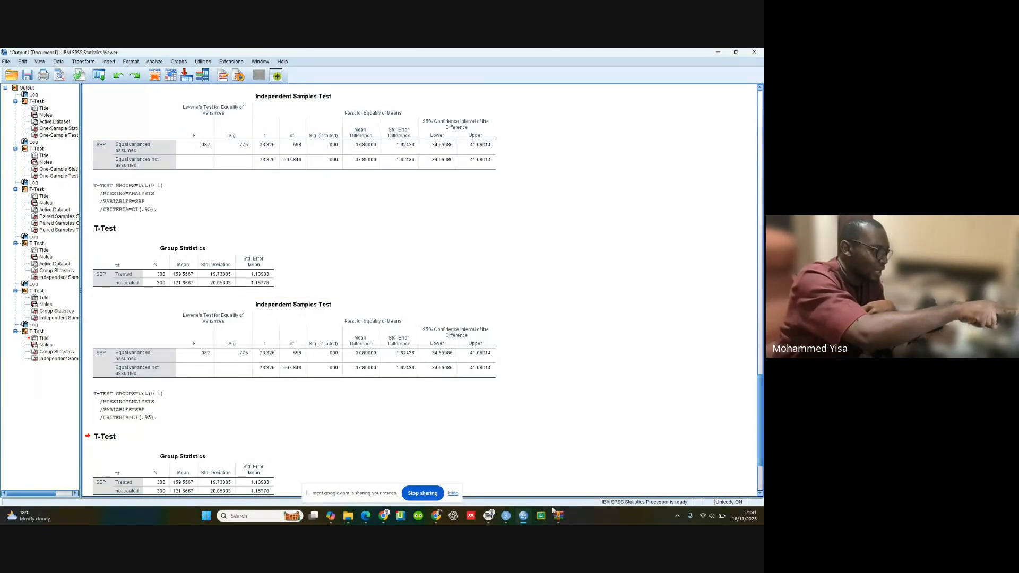
Step: Check the trt value labels in the FreetownSBP_dich.sav case data, then return to the latest t-test's tables in the output
mouse_move(523, 517)
click(712, 480)
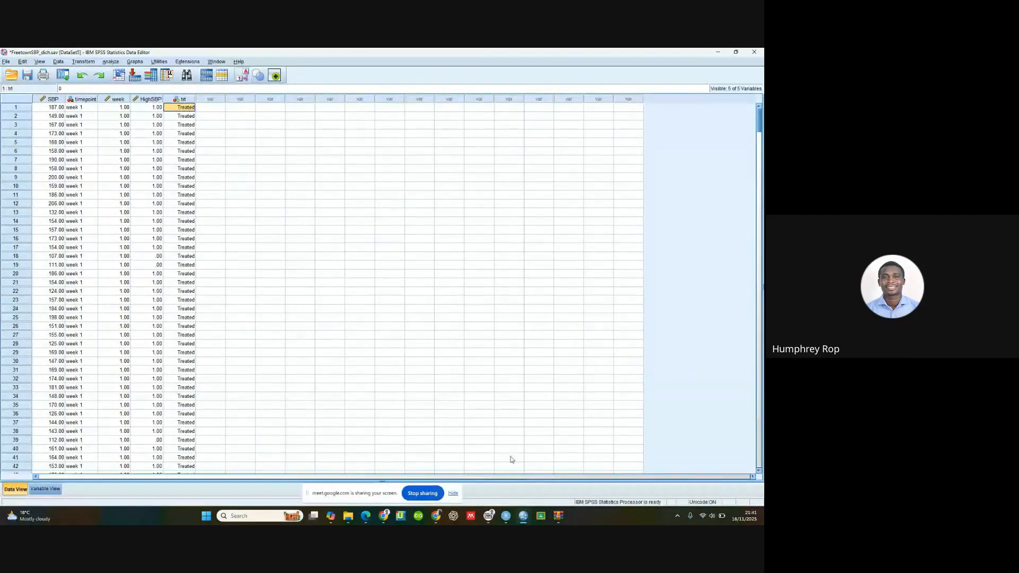
mouse_move(523, 518)
click(326, 472)
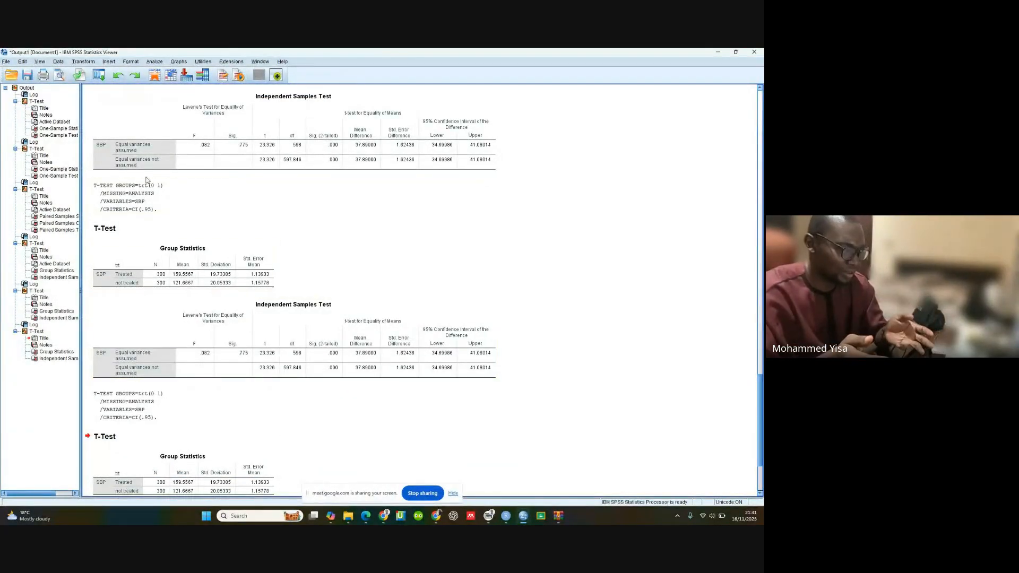
scroll(195, 338, down, 3)
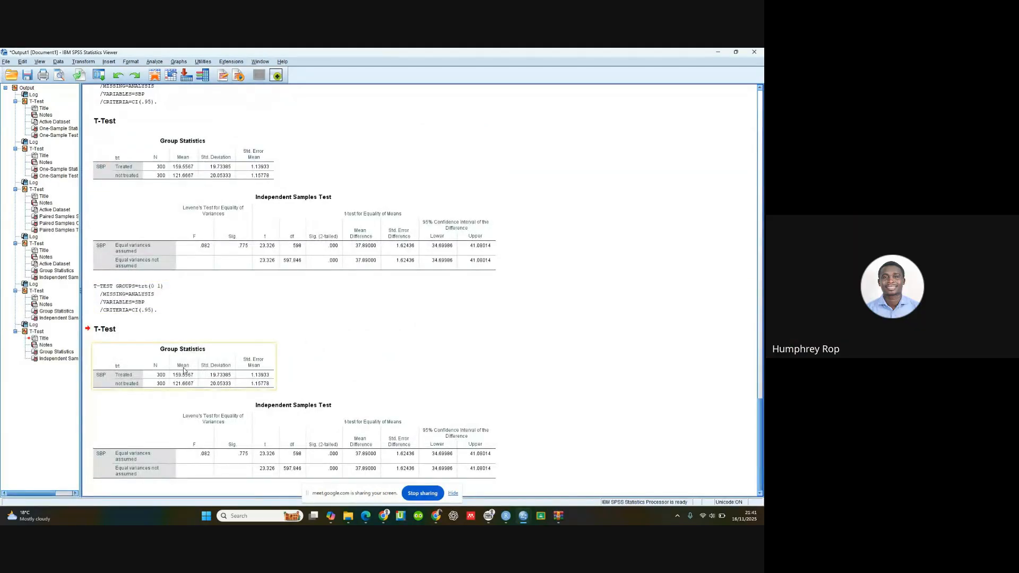
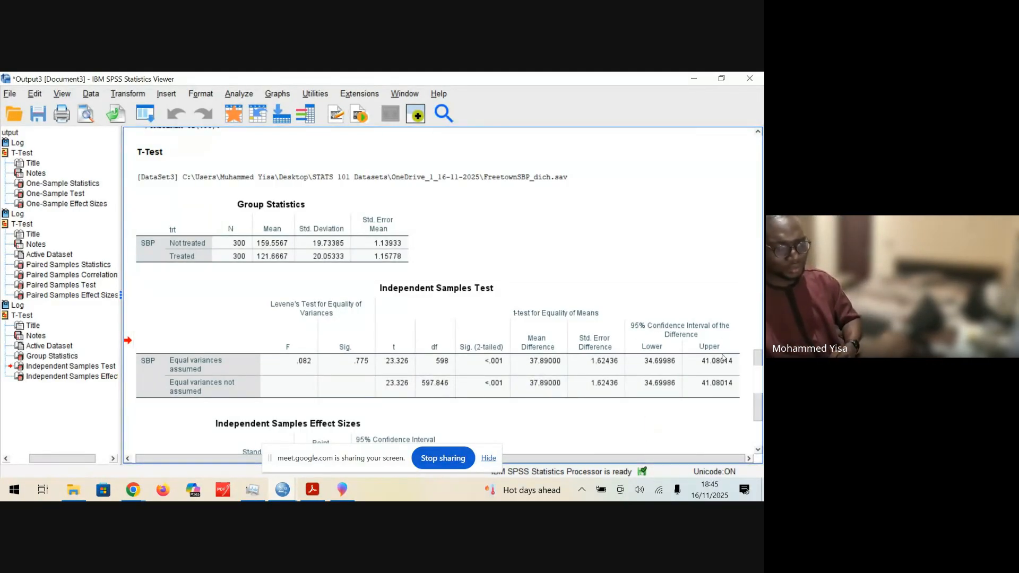
Step: Switch to the SPSS Lab 2.pdf slides in Acrobat, advance to the Practice slide on the irontrial.csv dataset, and hide the screen-sharing notice
click(320, 491)
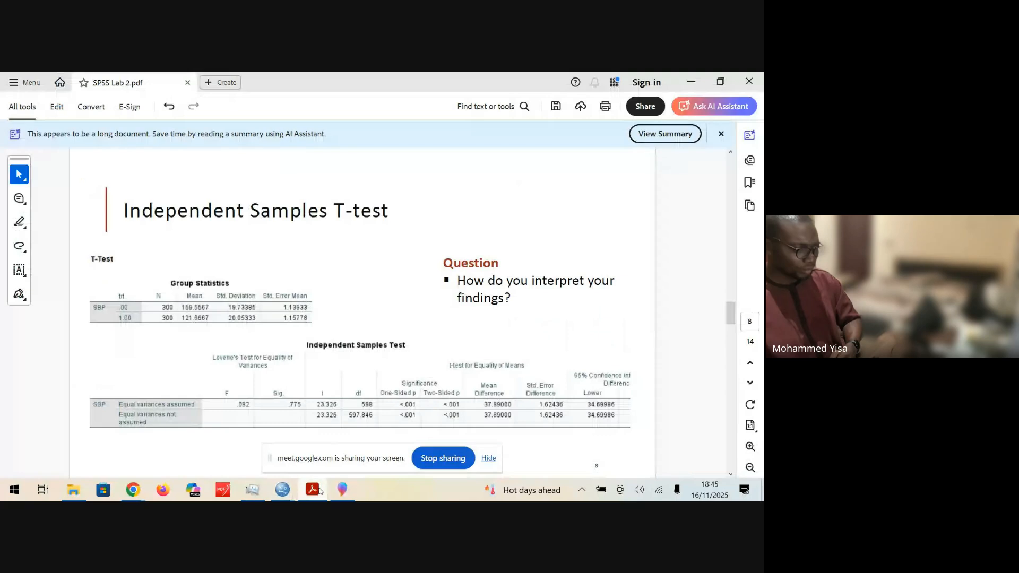
click(554, 329)
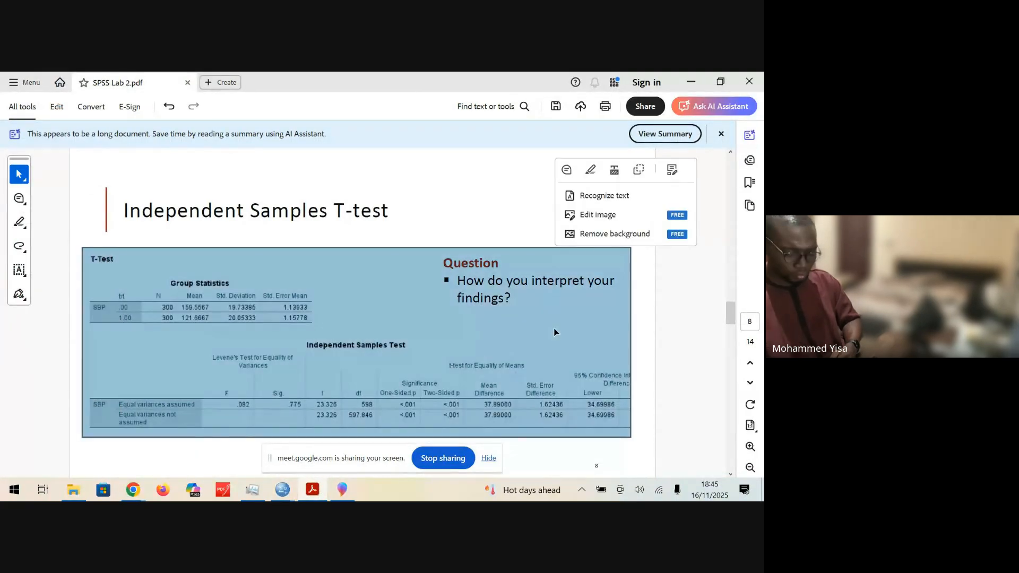
scroll(554, 329, down, 1)
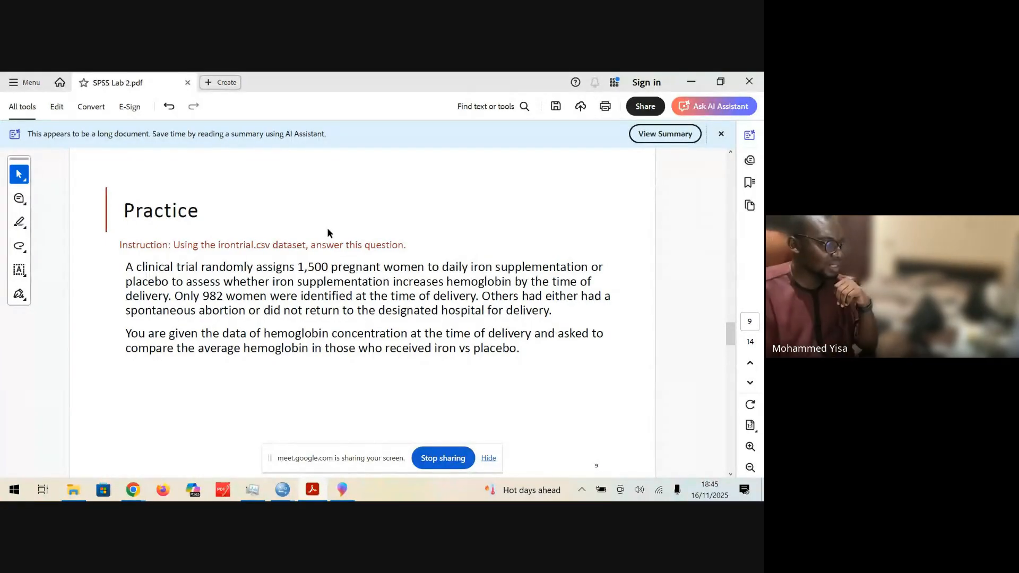
drag(309, 246, 234, 245)
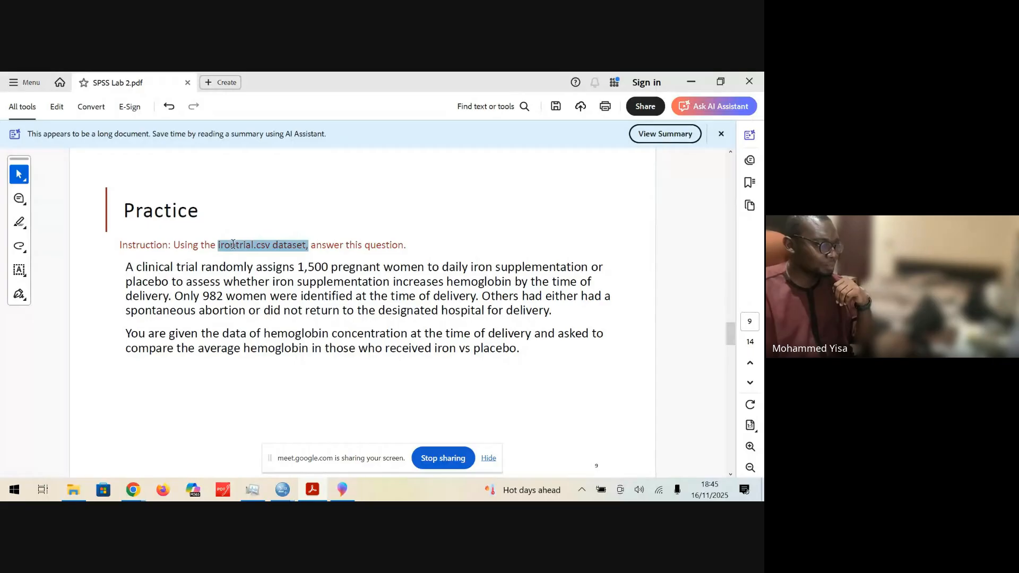
click(193, 295)
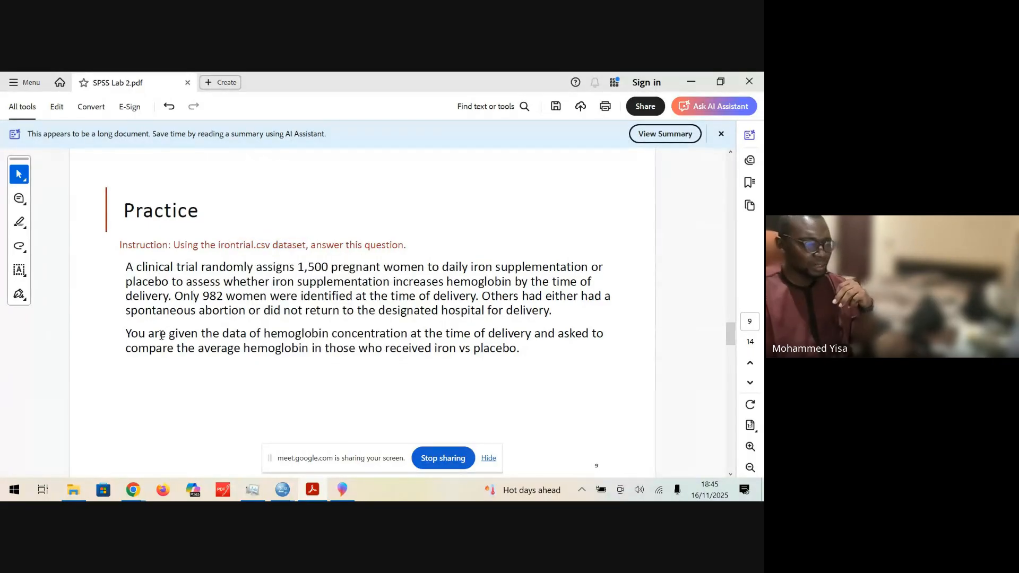
click(484, 461)
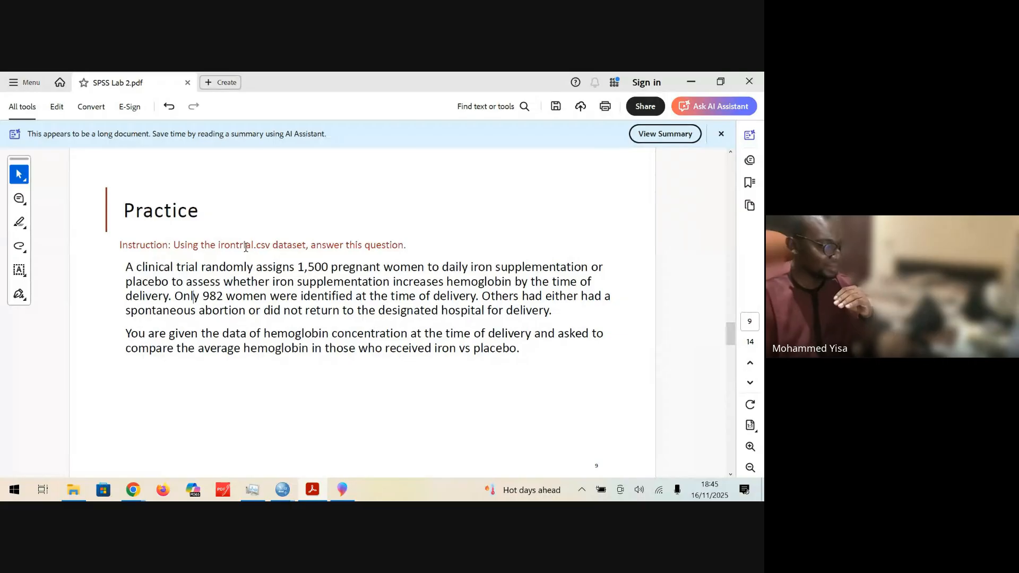
Step: Read the Practice slide's trial description, marking "irontrial", "daily iron supplementation" and "Only 982 women were identified at"
drag(219, 247, 237, 245)
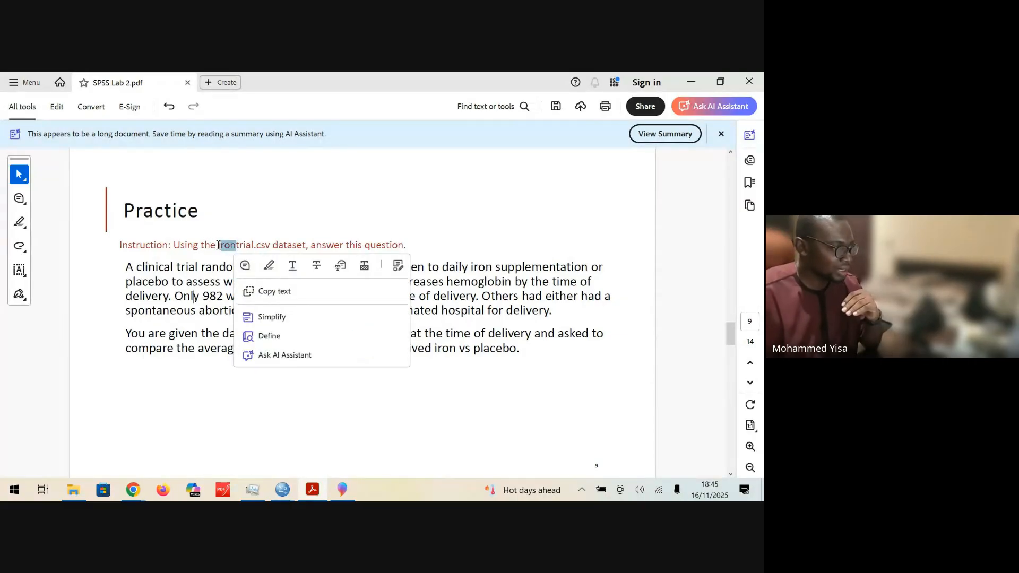
click(218, 243)
double_click(219, 245)
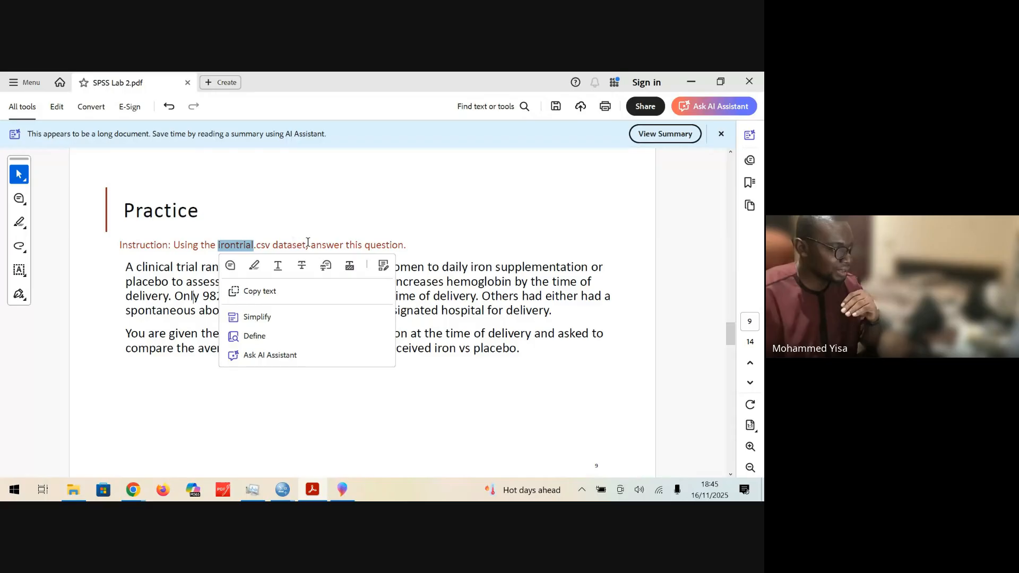
click(440, 282)
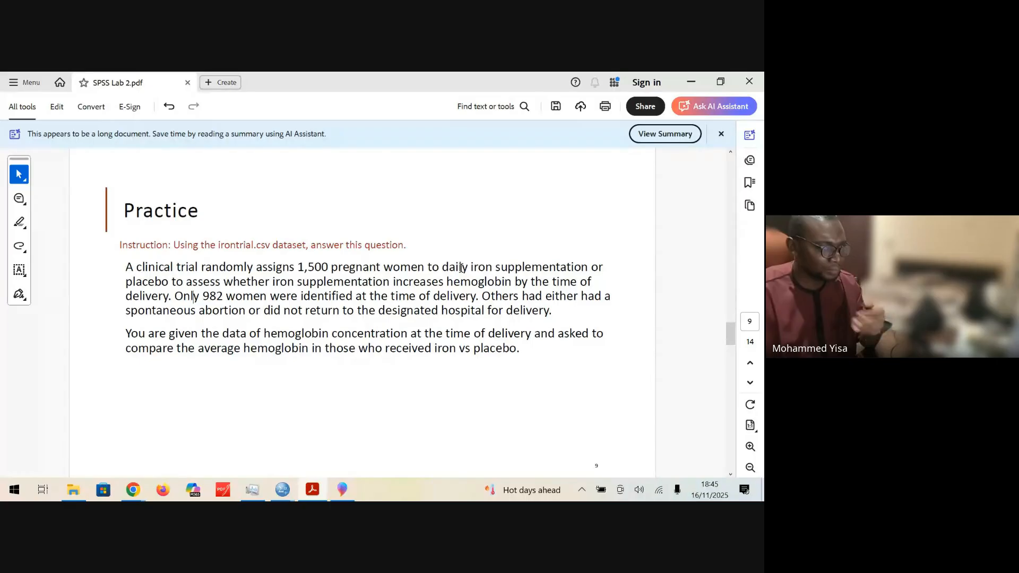
drag(443, 268, 588, 268)
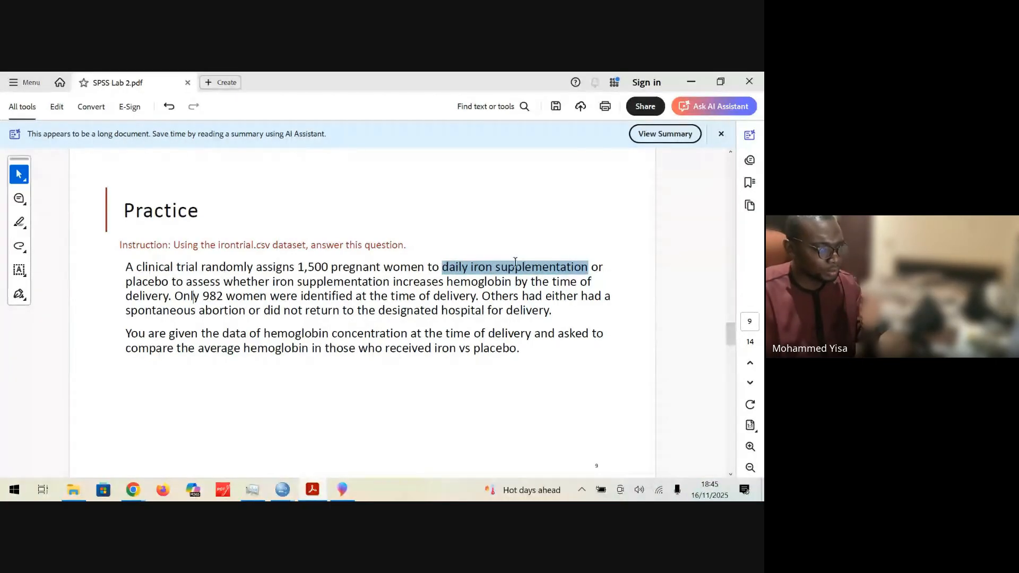
click(172, 290)
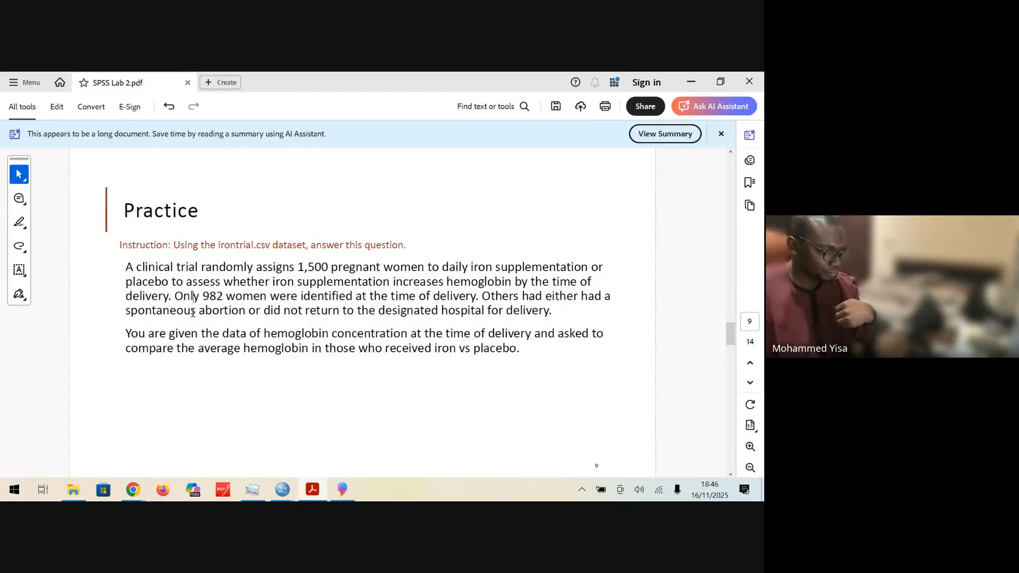
drag(175, 297, 367, 298)
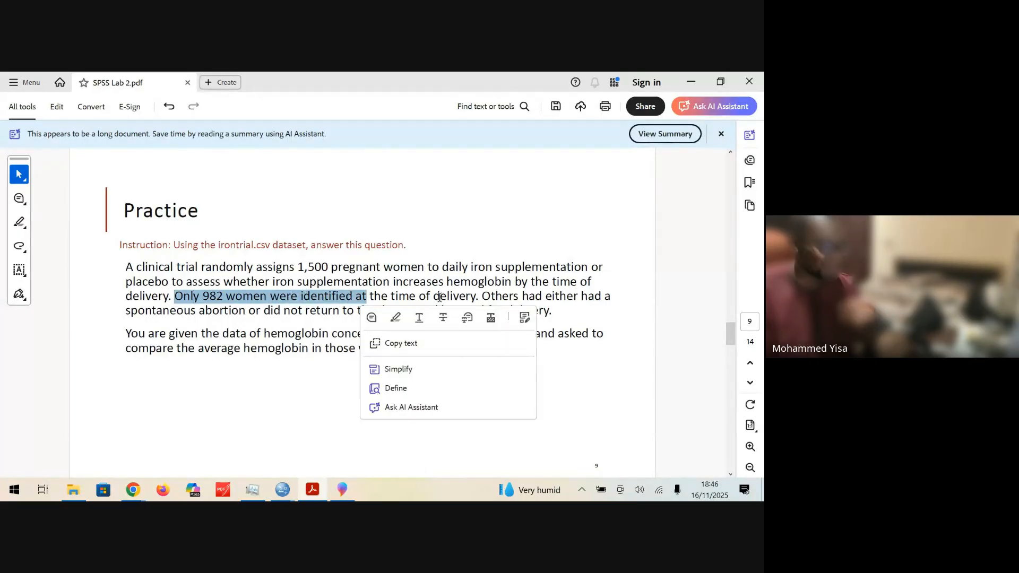
click(406, 298)
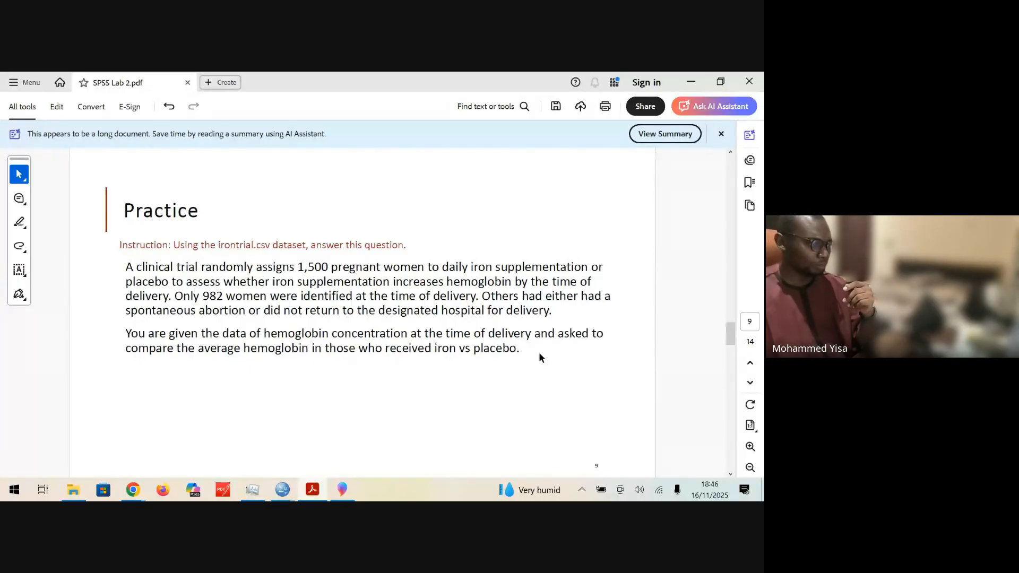
Step: Reread the Practice slide's instruction and research question, marking "iron supplementation", "increases hemoglobin" and "delivery"
scroll(539, 353, down, 1)
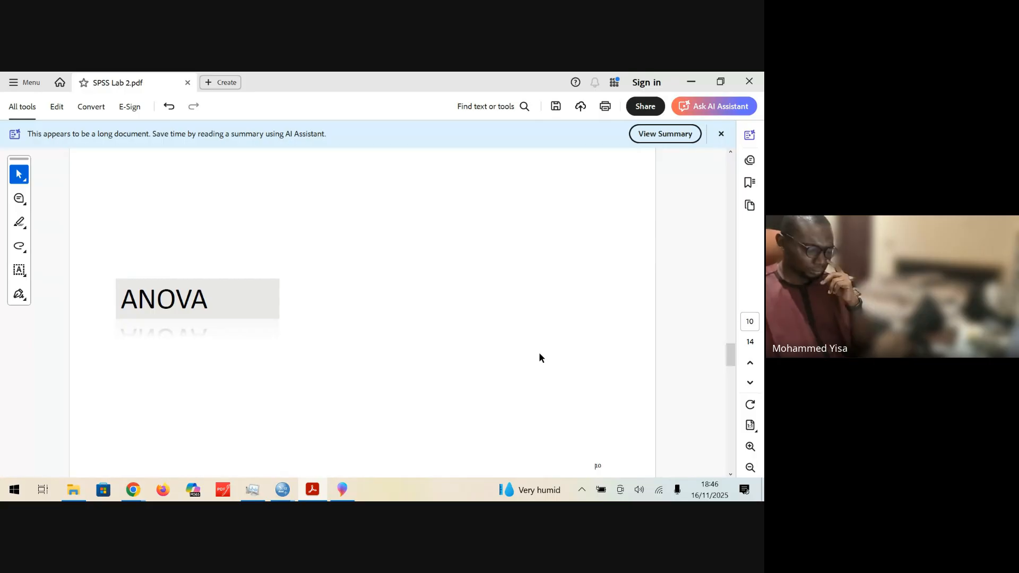
scroll(539, 352, up, 1)
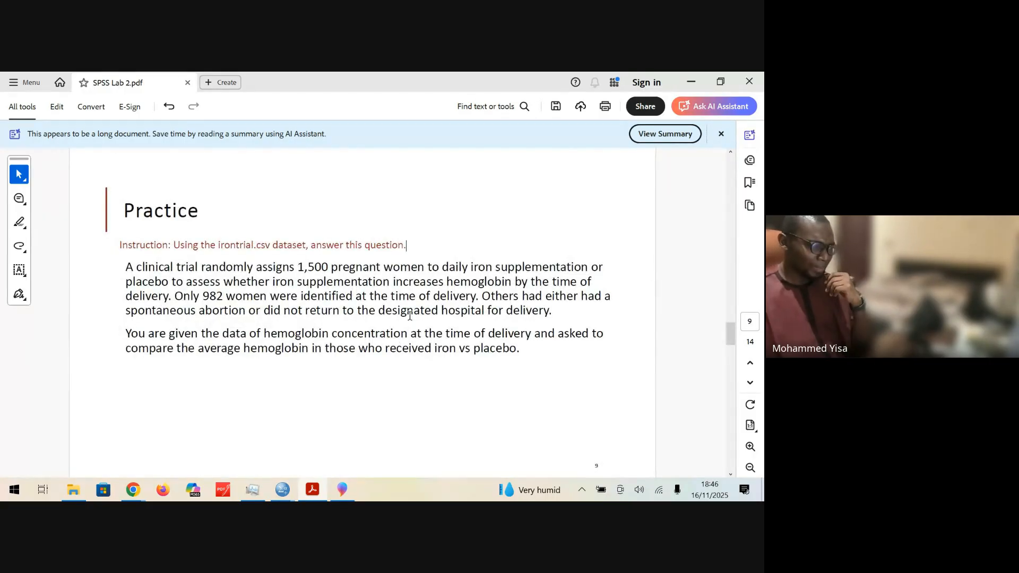
drag(174, 248, 409, 248)
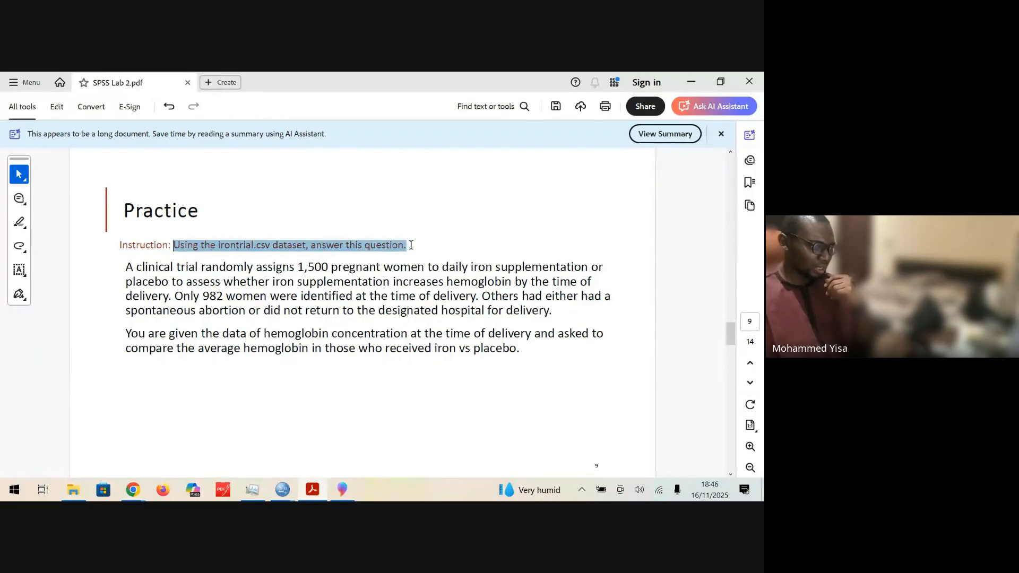
click(293, 313)
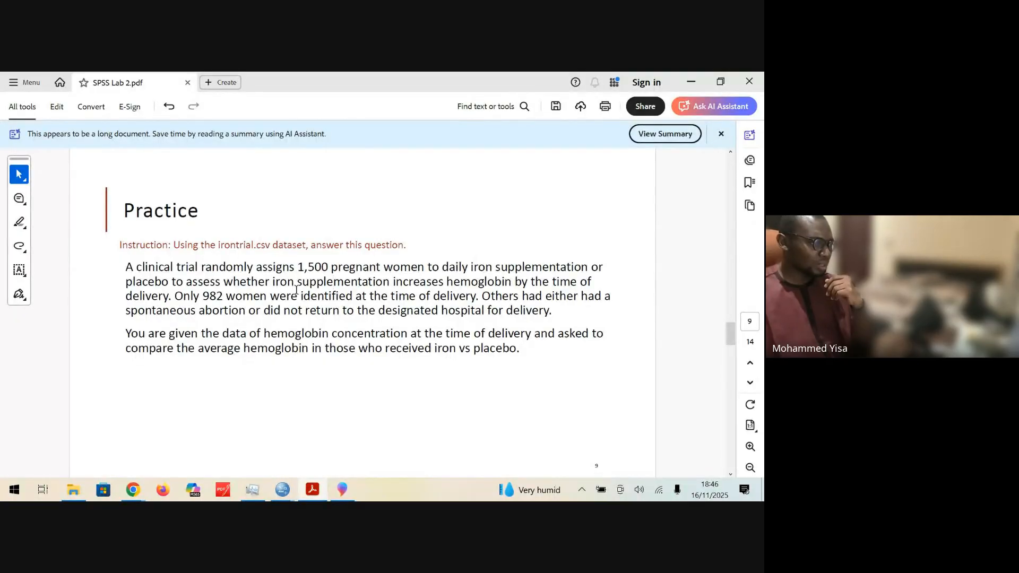
drag(274, 281, 395, 282)
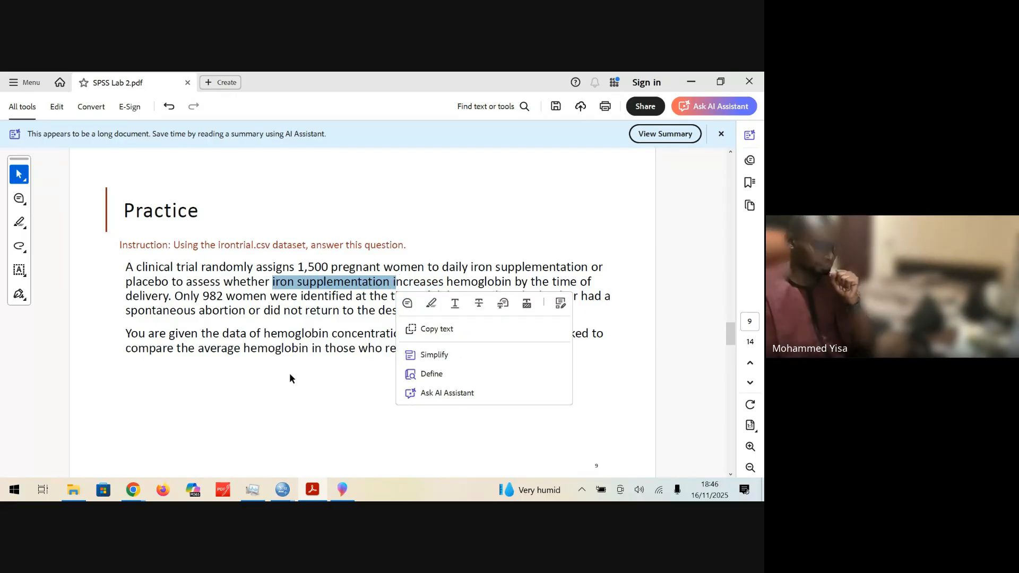
click(337, 305)
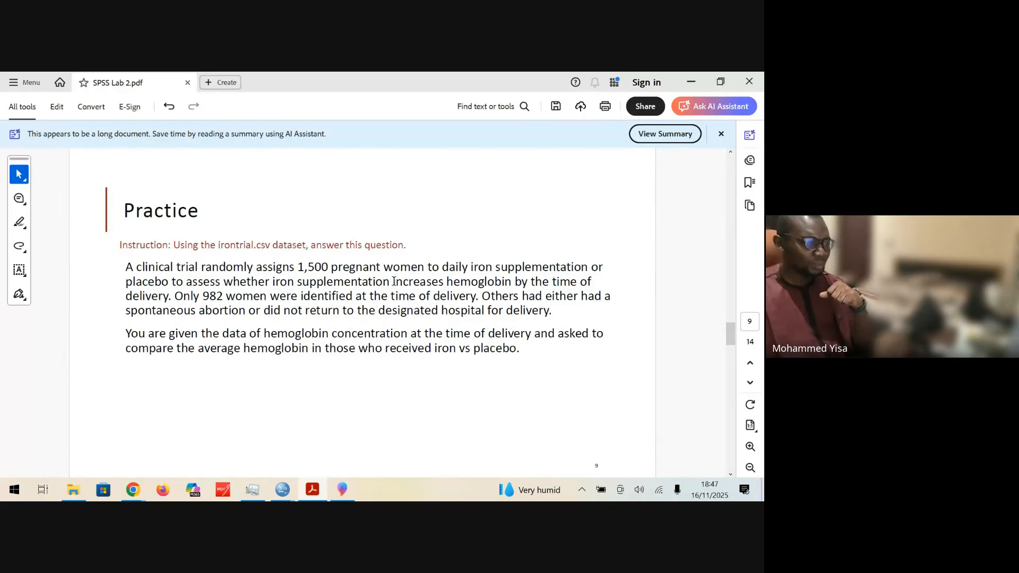
drag(394, 281, 496, 280)
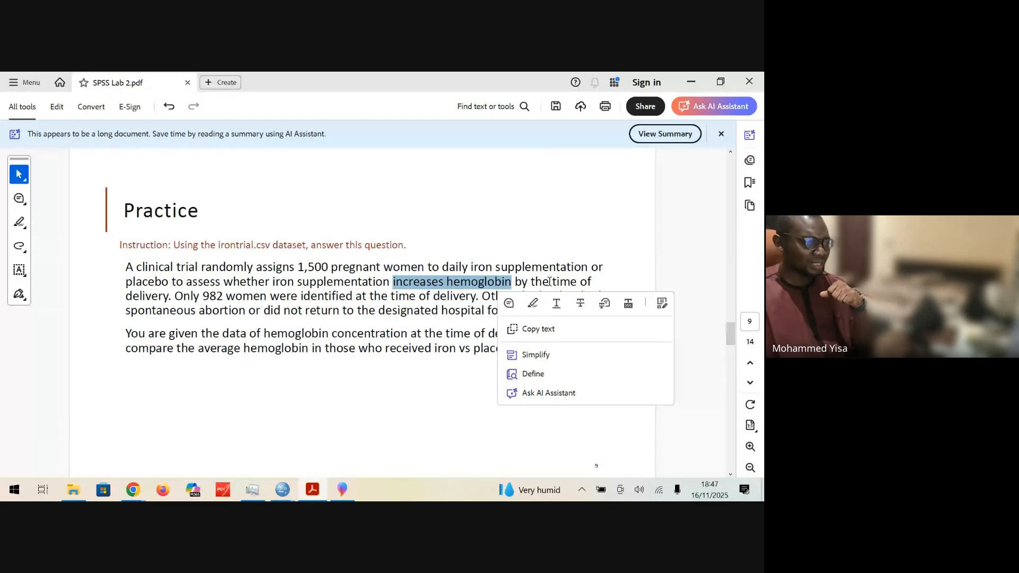
drag(172, 297, 129, 296)
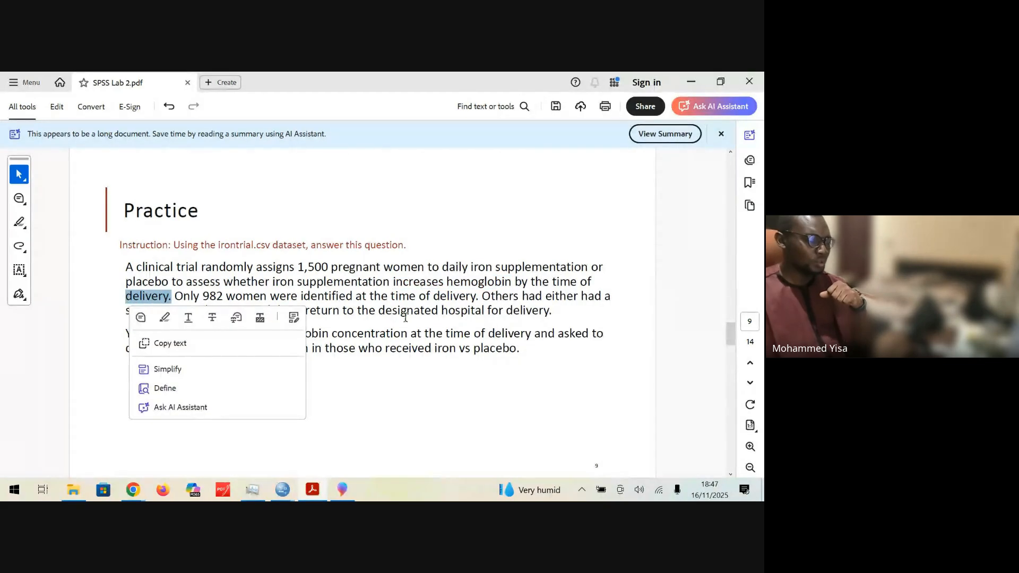
drag(407, 333, 401, 334)
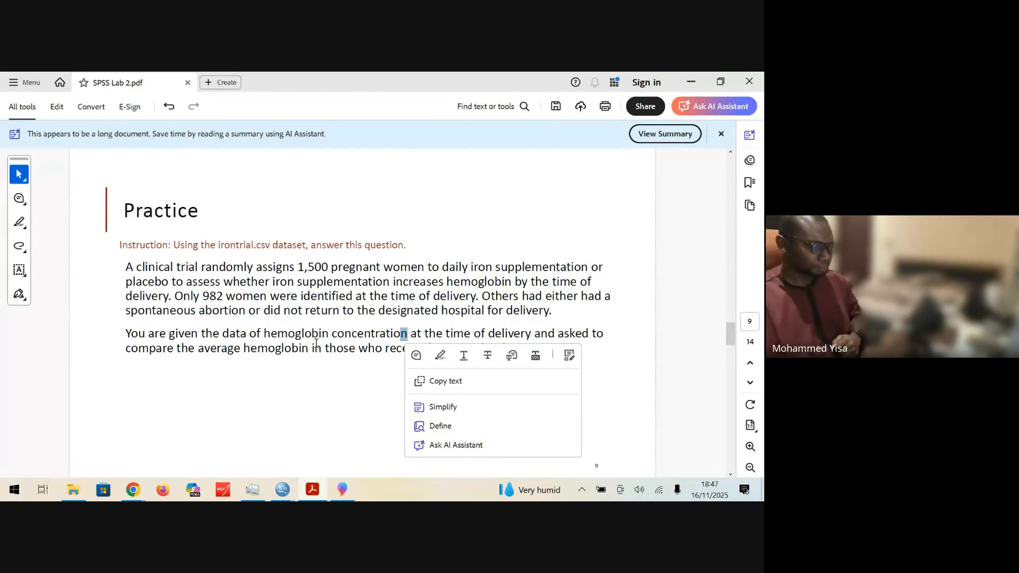
click(316, 399)
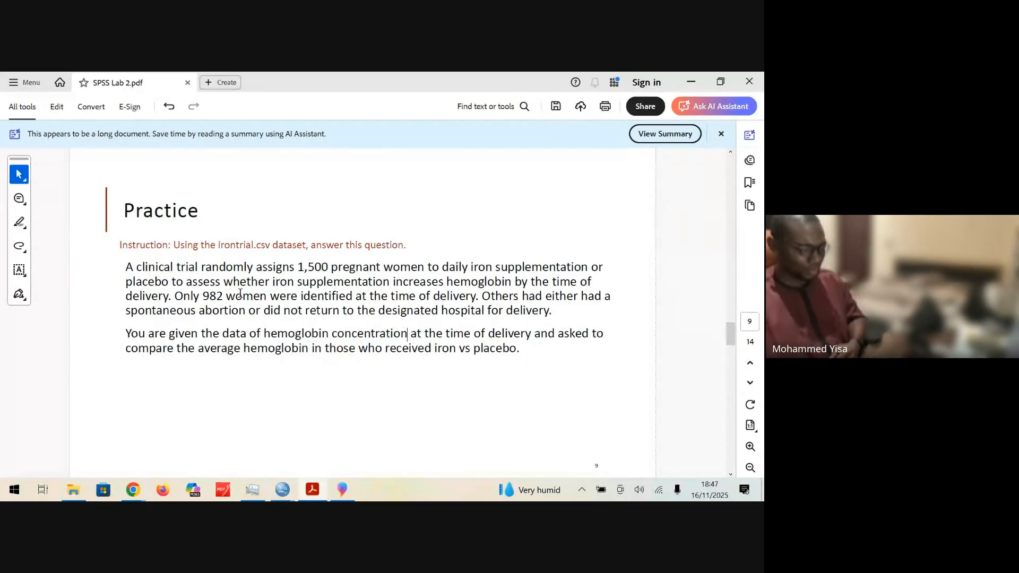
Step: Advance to the ANOVA slide and read its One-way ANOVA instructions for comparing SBP across the three trial arms
scroll(240, 294, down, 3)
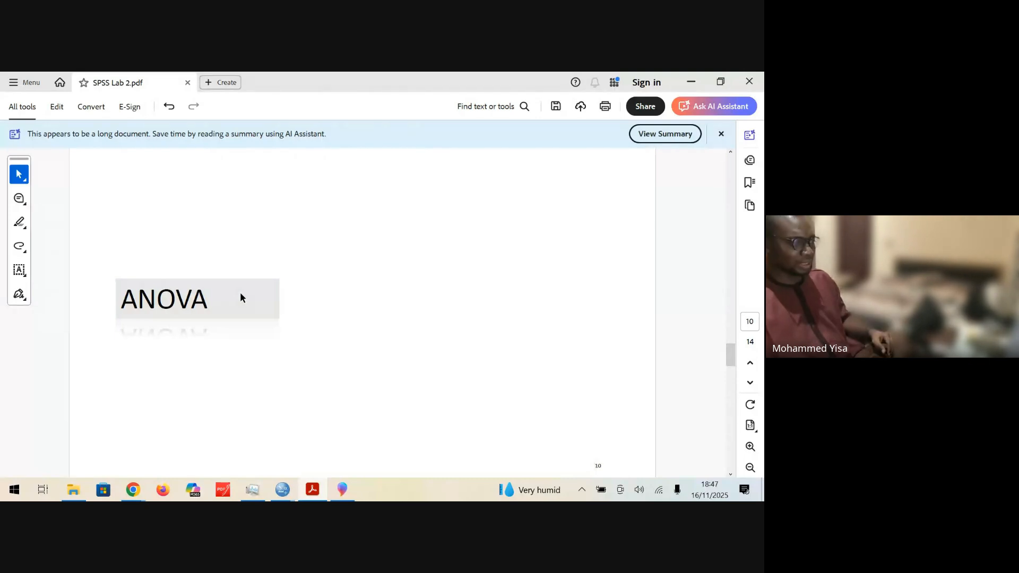
scroll(240, 292, down, 1)
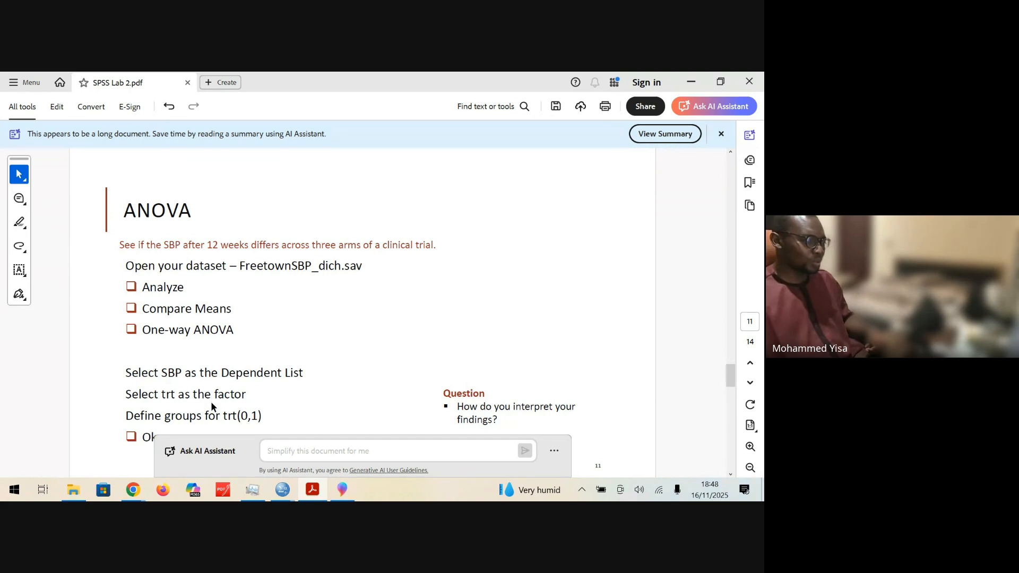
drag(267, 414, 108, 239)
drag(264, 417, 134, 240)
click(328, 330)
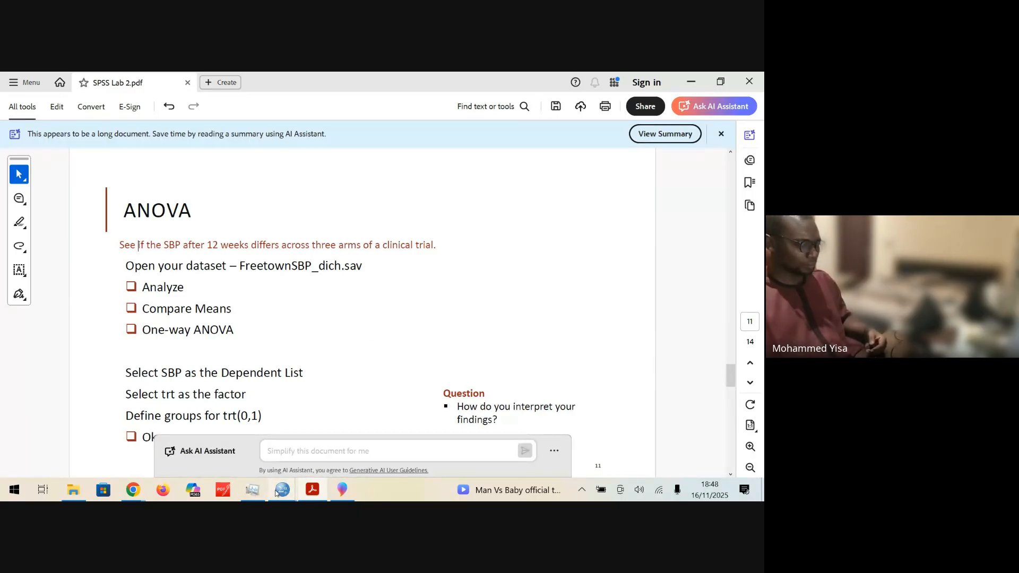
Step: Check the variable definitions of FreetownSBP_dich.sav in SPSS, then open bptrial.csv from the OneDrive_1_16-11-2025 folder in Excel
mouse_move(283, 489)
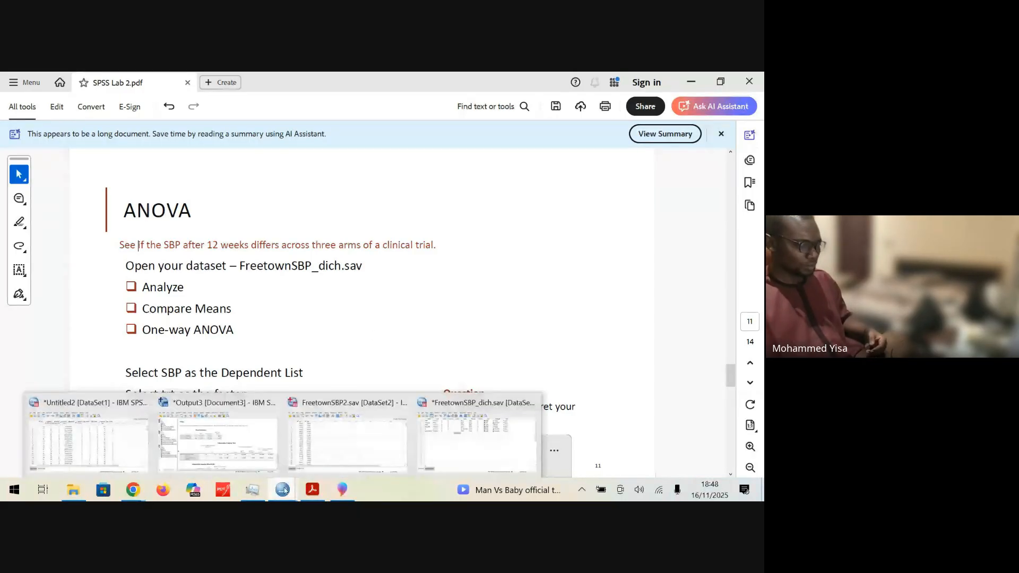
click(511, 447)
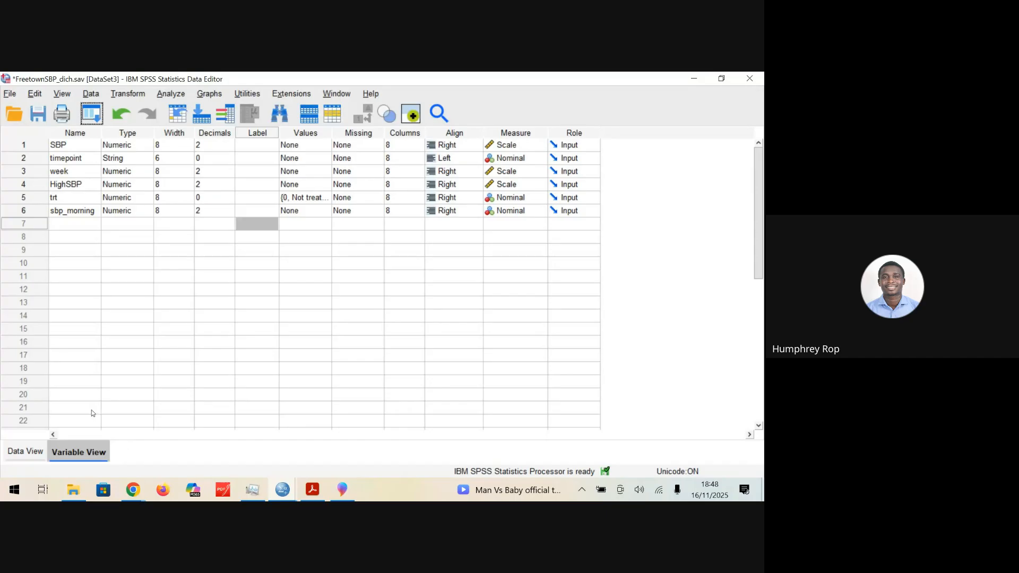
click(75, 490)
click(362, 297)
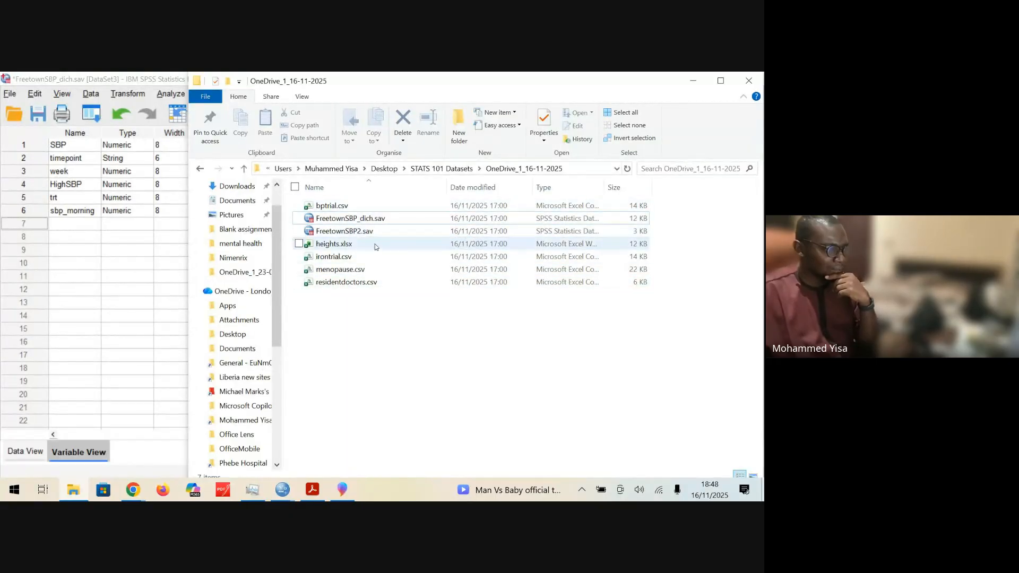
click(334, 208)
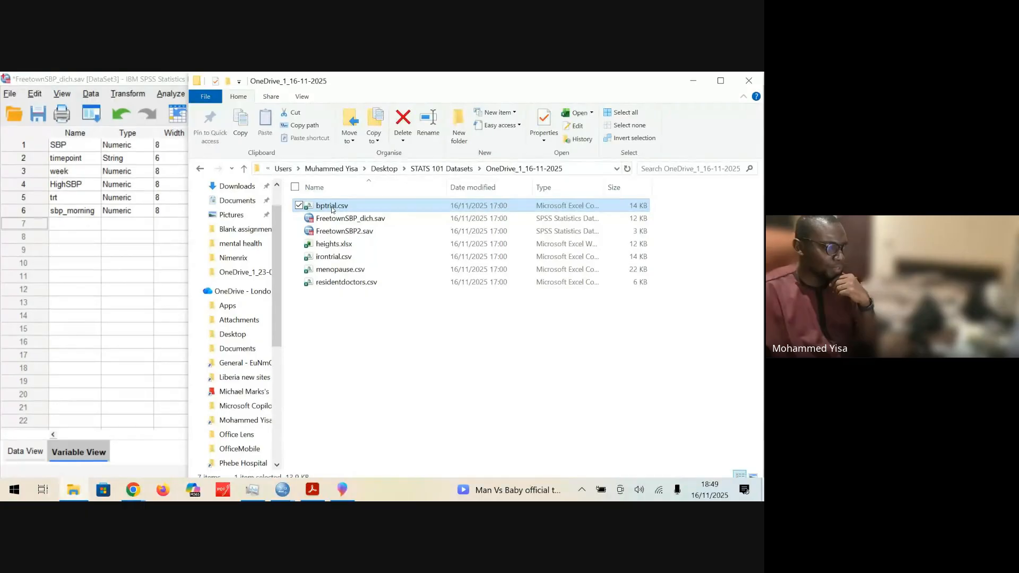
click(329, 328)
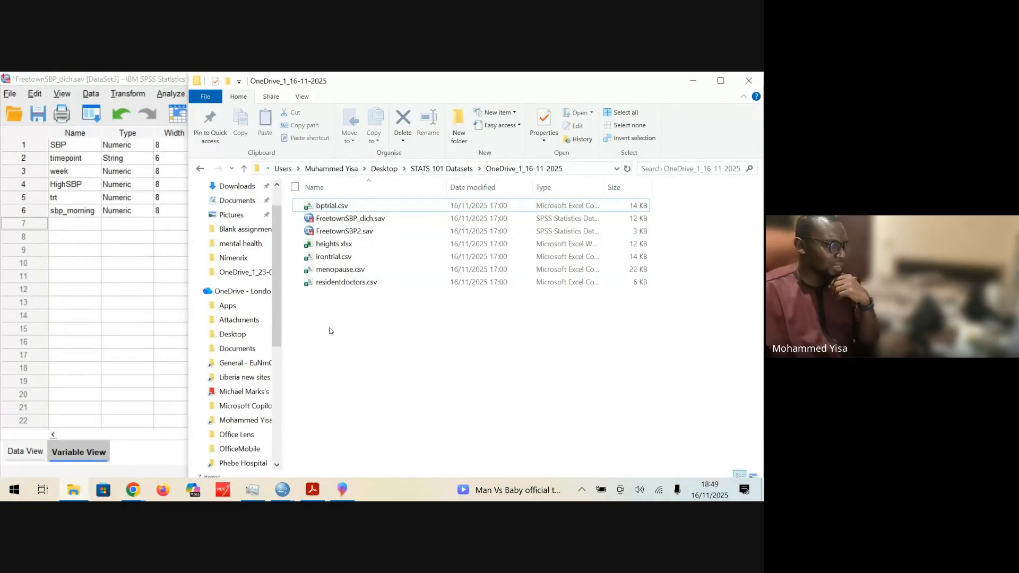
click(330, 207)
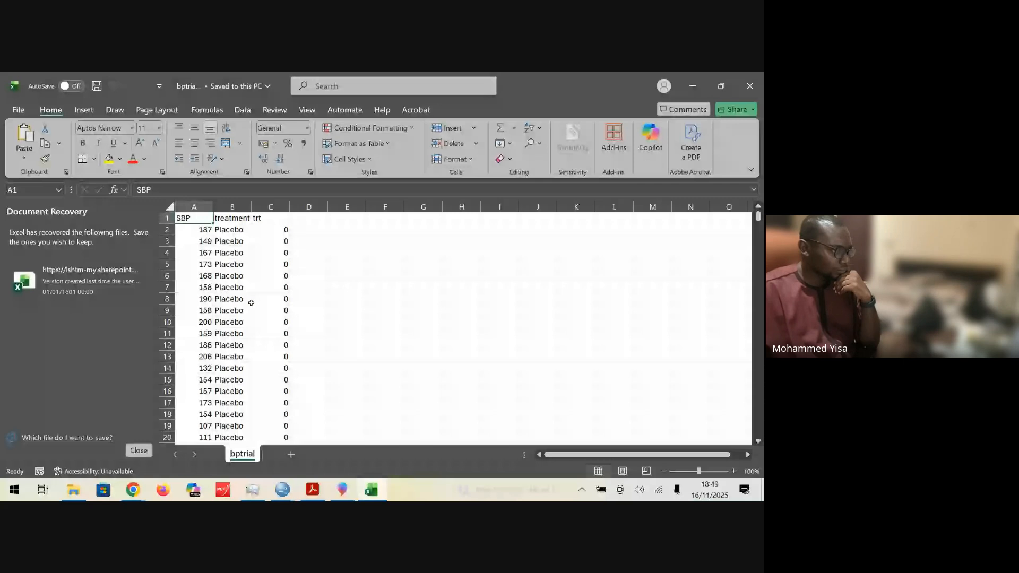
Step: Examine the treatment and trt columns of bptrial down the sheet to identify the trial arms and their codes
scroll(244, 285, down, 10)
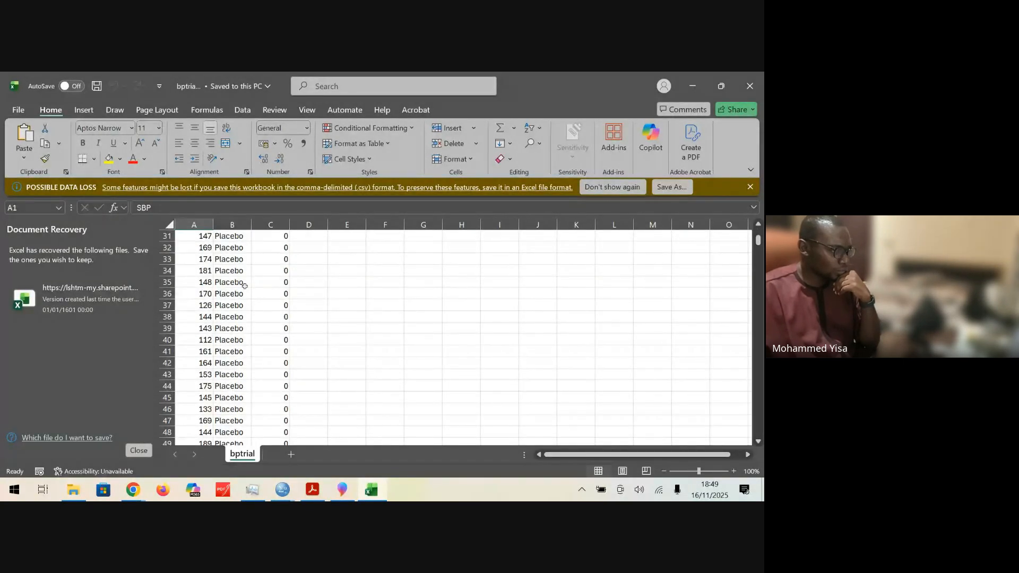
scroll(244, 286, down, 20)
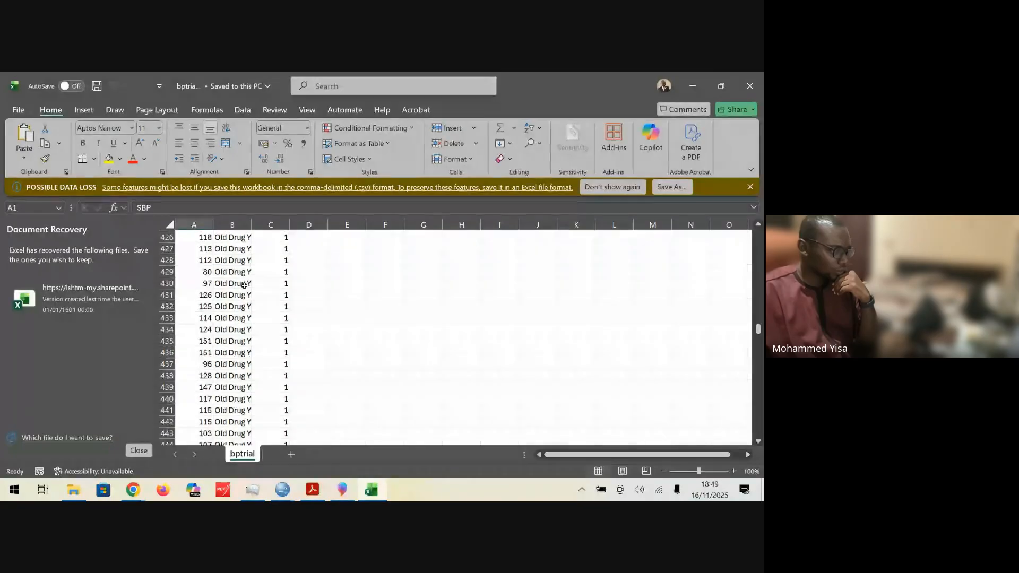
scroll(244, 286, down, 20)
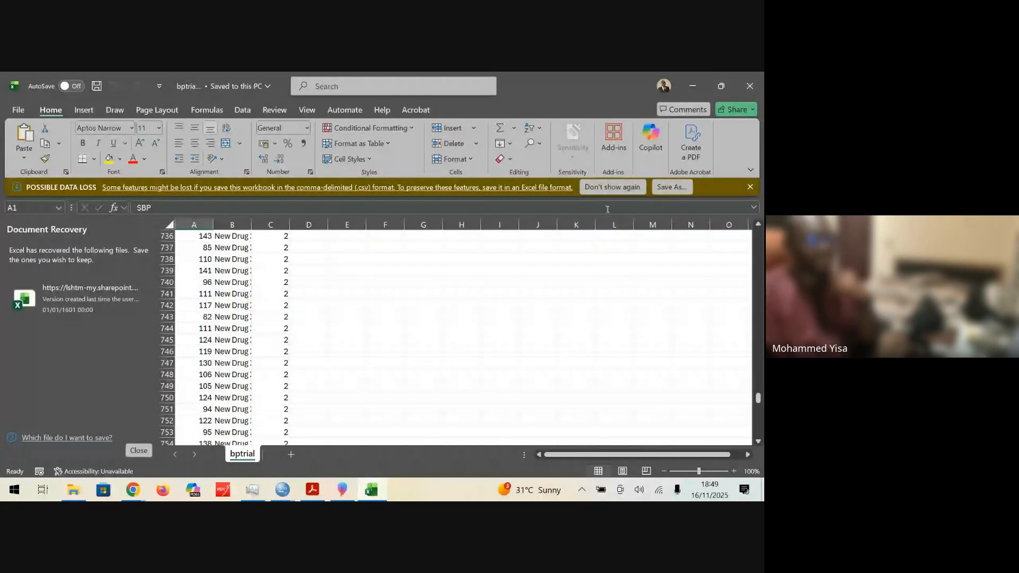
Step: Close the bptrial workbook, recheck the ANOVA slide's instructions in SPSS Lab 2.pdf, and return to bptrial.csv in the dataset folder
click(749, 86)
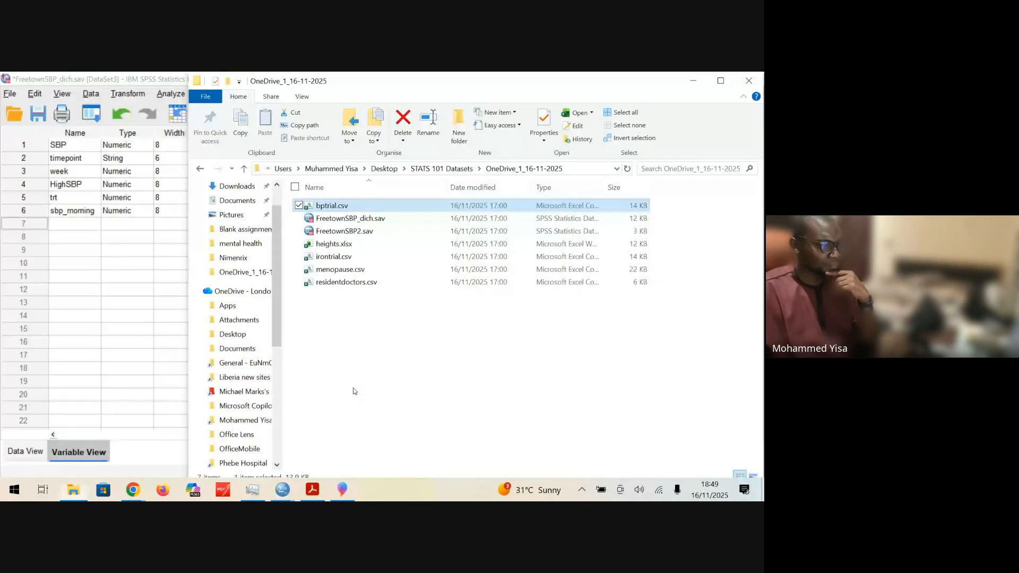
click(312, 490)
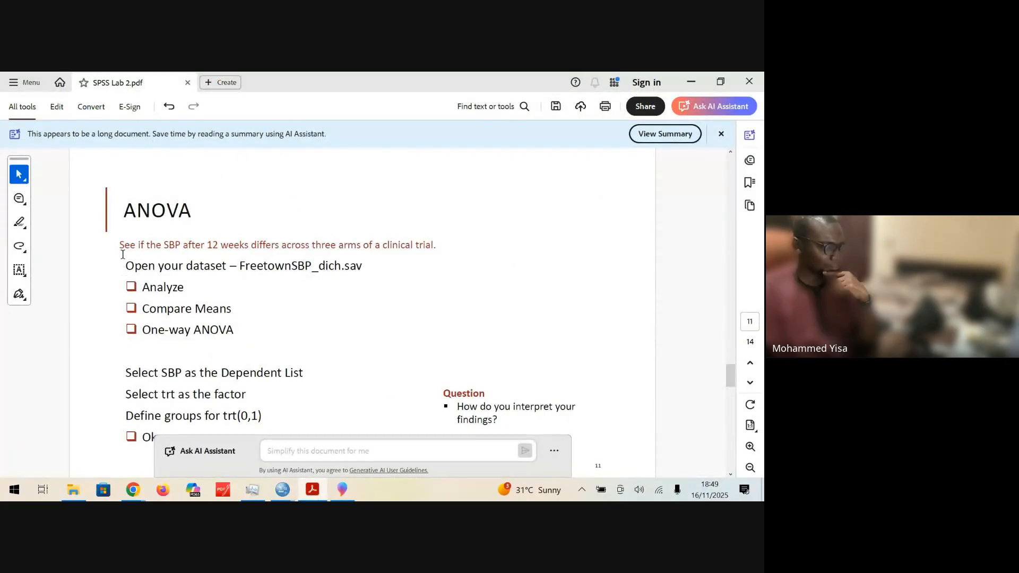
drag(123, 254, 440, 445)
click(192, 444)
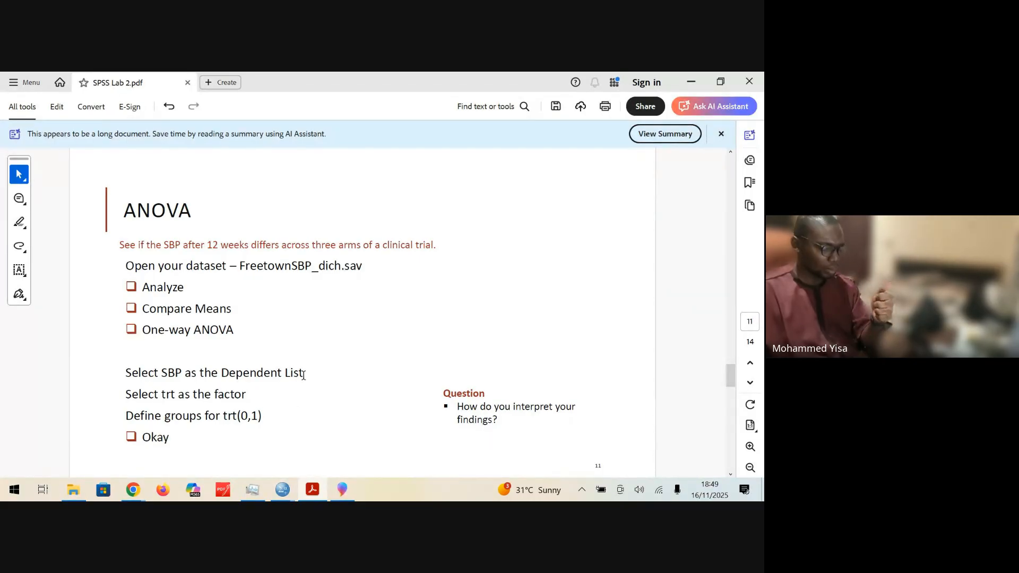
click(691, 82)
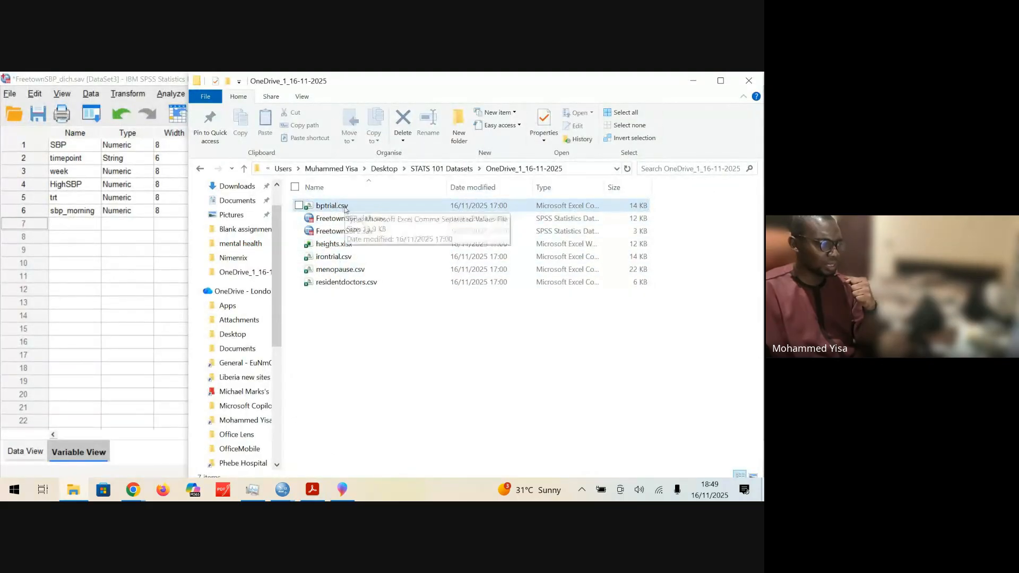
click(329, 209)
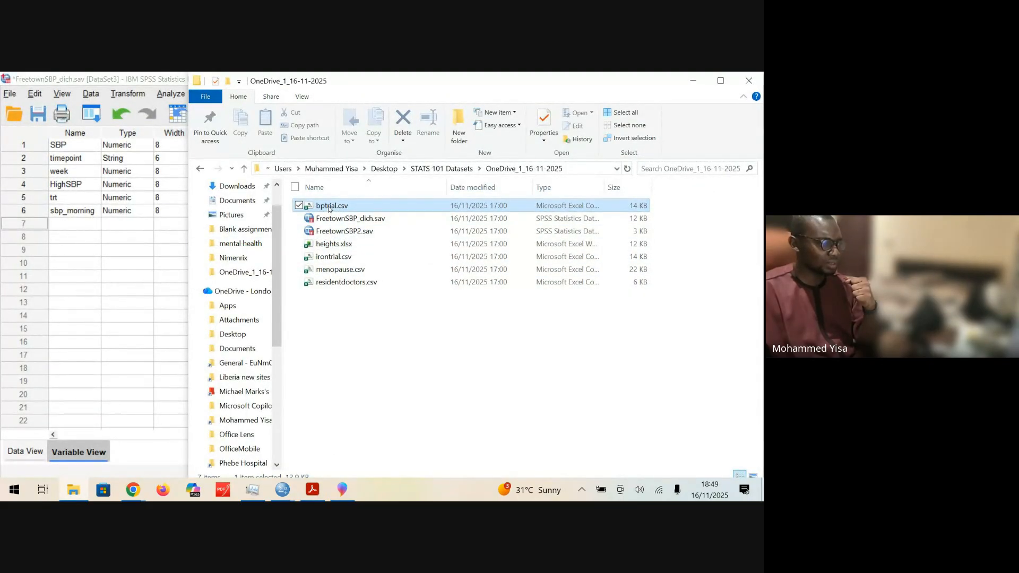
Step: Switch to SPSS and import bptrial.csv from OneDrive_1_16-11-2025 as CSV data, with variable names in the first line and comma delimiters
click(74, 262)
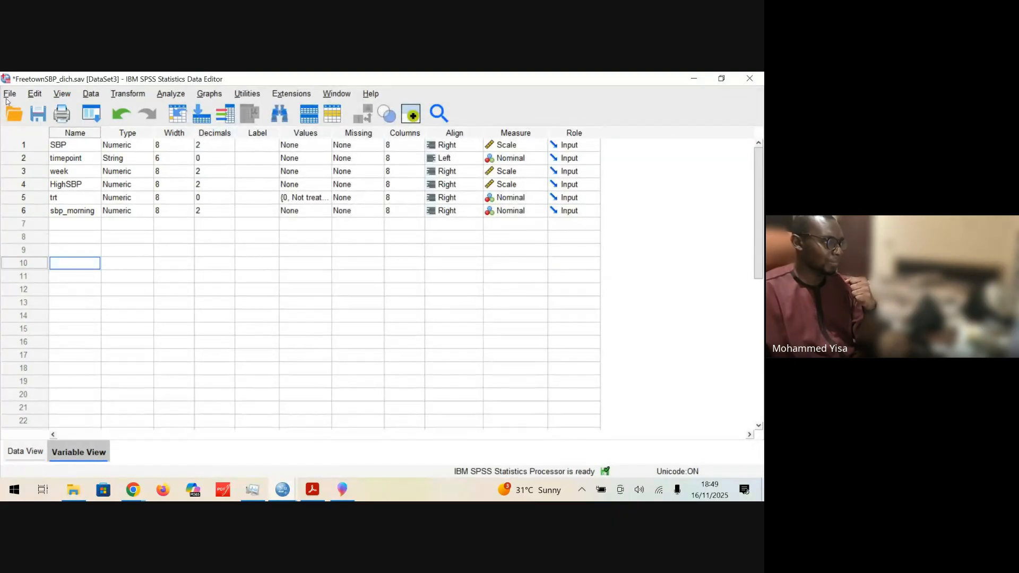
click(8, 98)
mouse_move(27, 123)
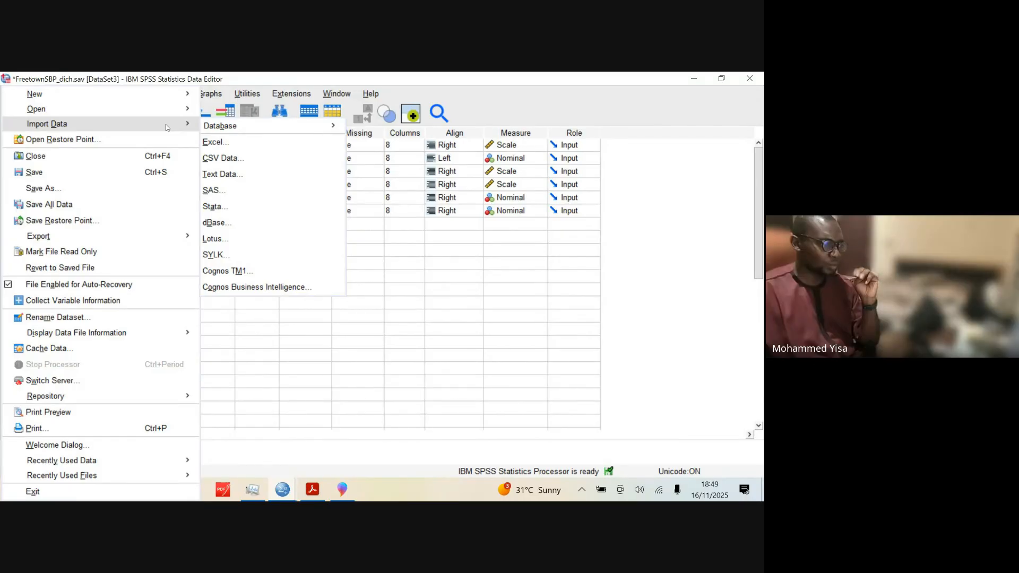
click(250, 158)
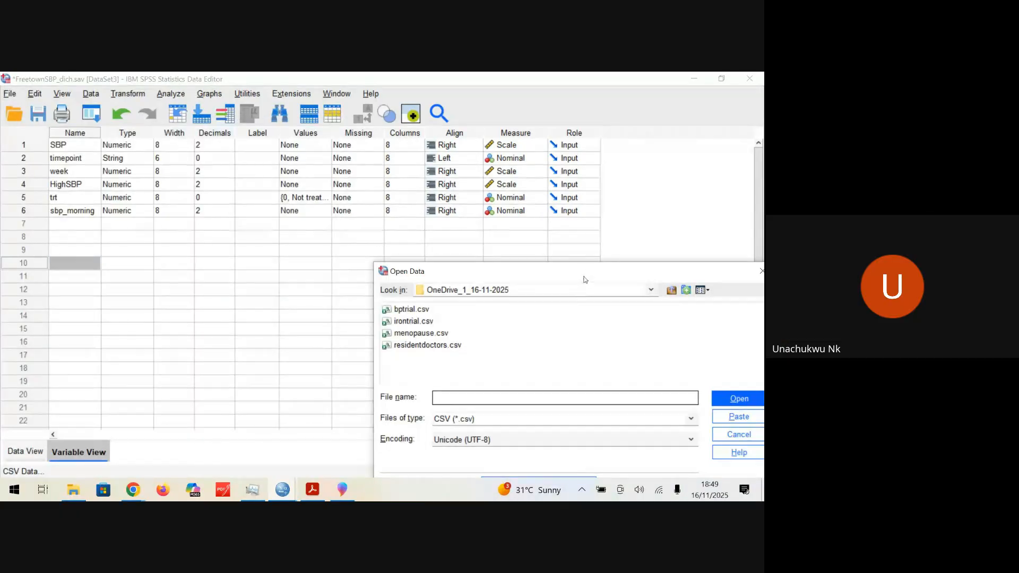
drag(588, 268, 426, 200)
click(256, 243)
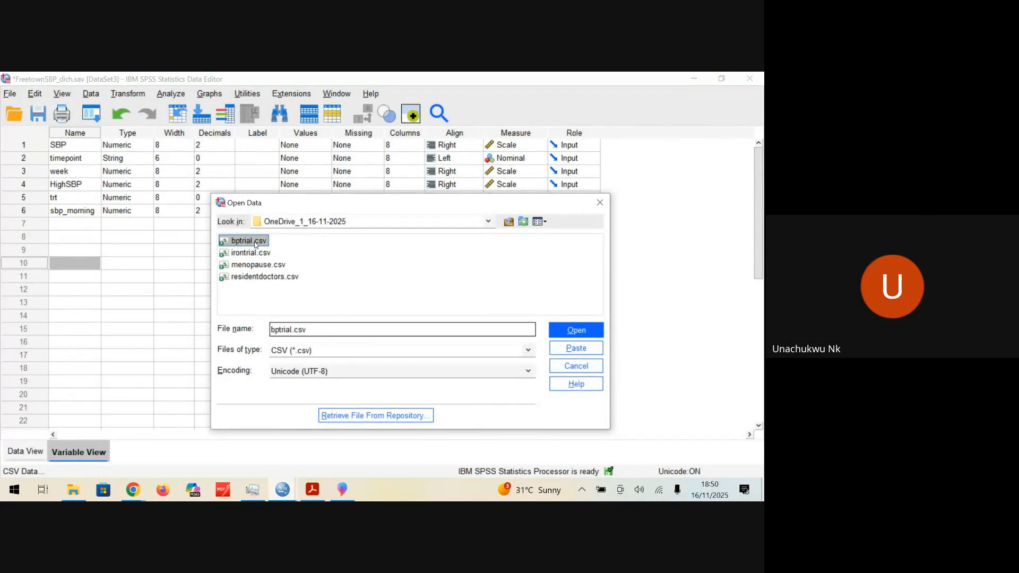
click(576, 331)
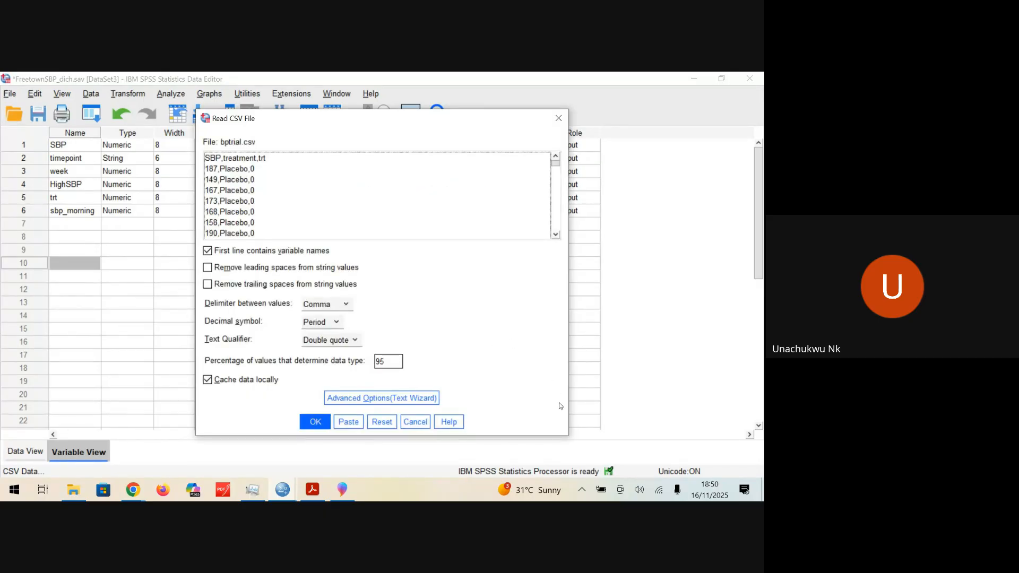
click(320, 427)
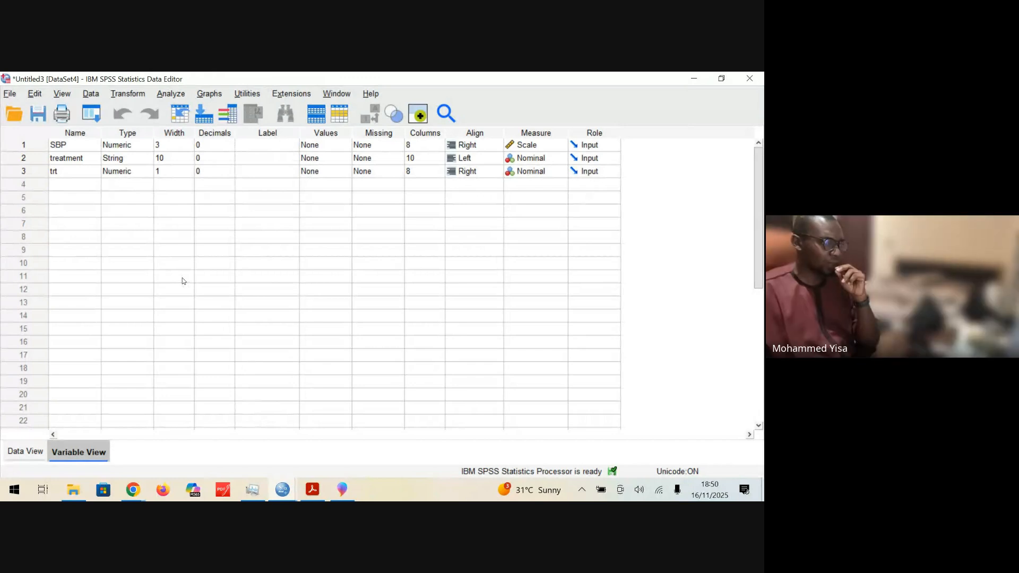
Step: Check the imported bptrial records and variable definitions, then bring up the OneDrive_1_16-11-2025 folder
click(42, 452)
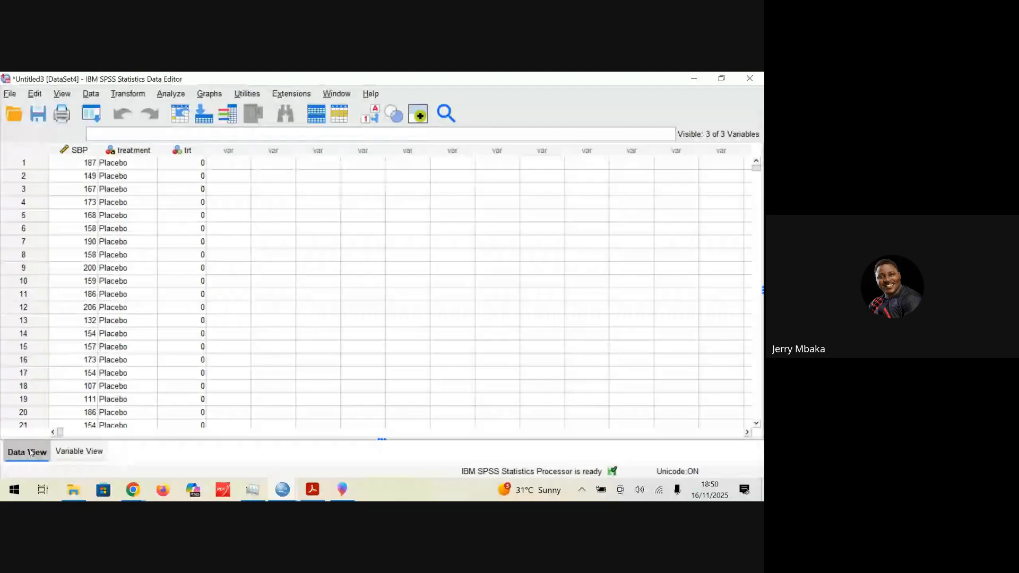
click(71, 455)
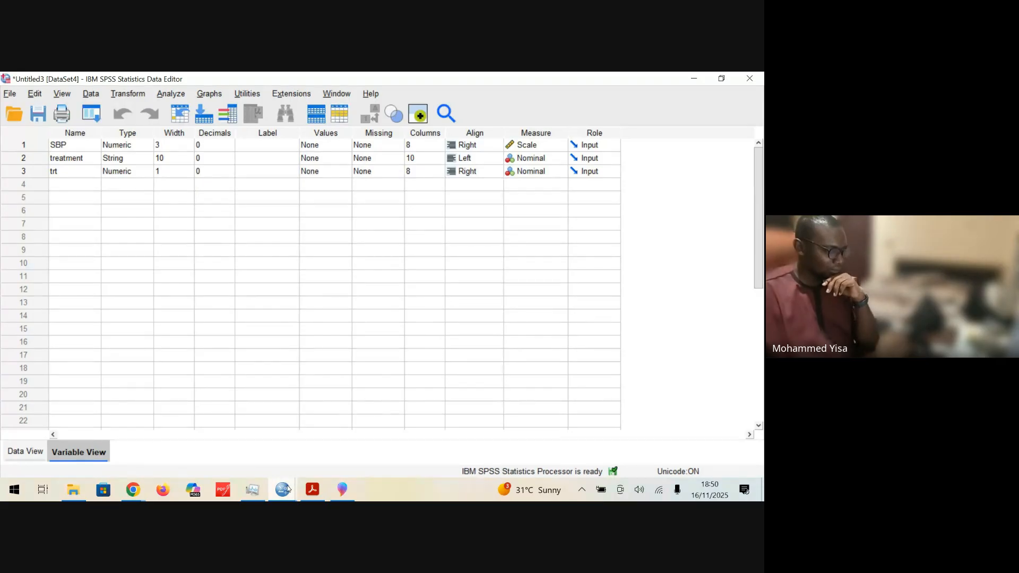
mouse_move(73, 489)
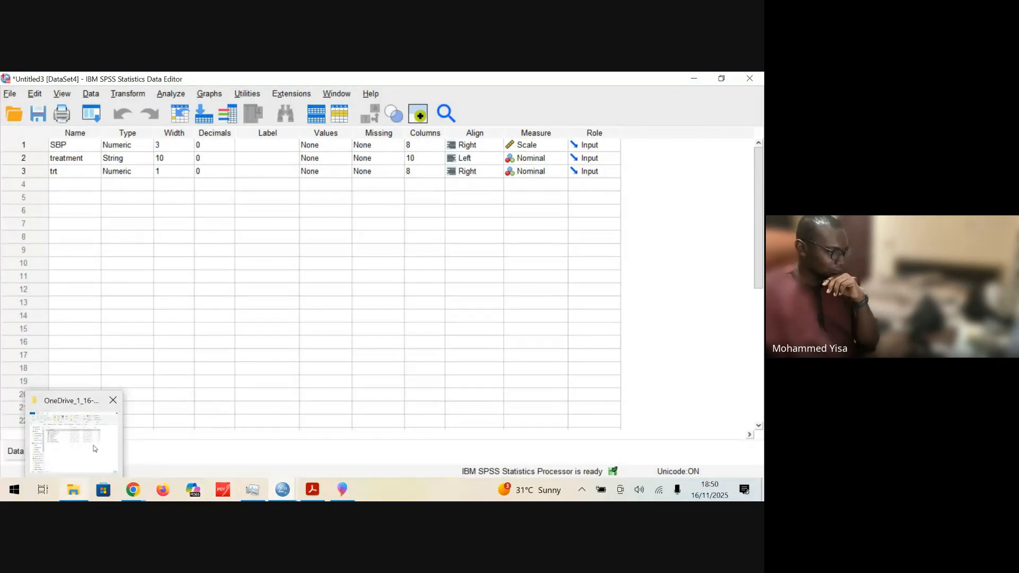
mouse_move(95, 448)
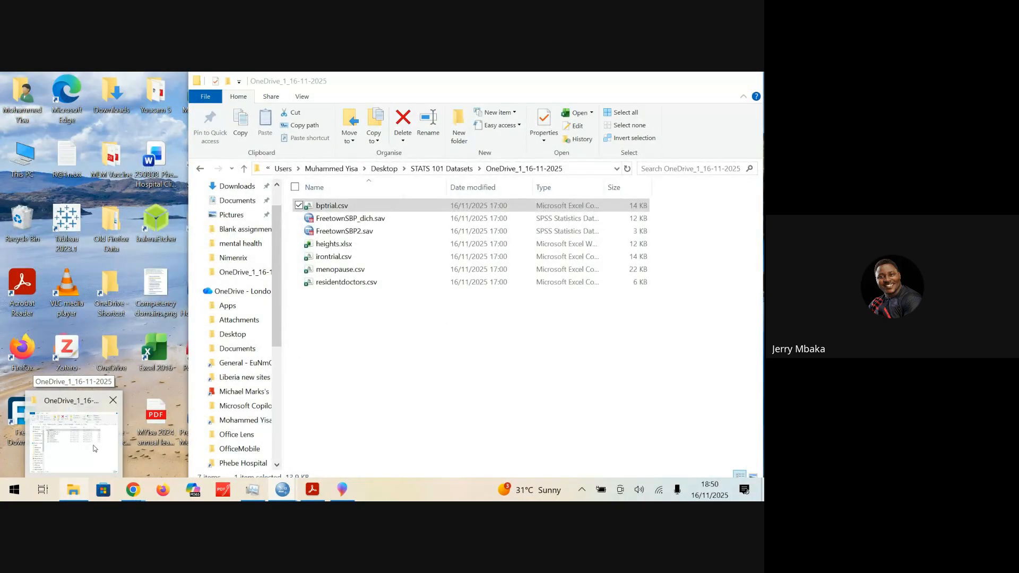
click(95, 449)
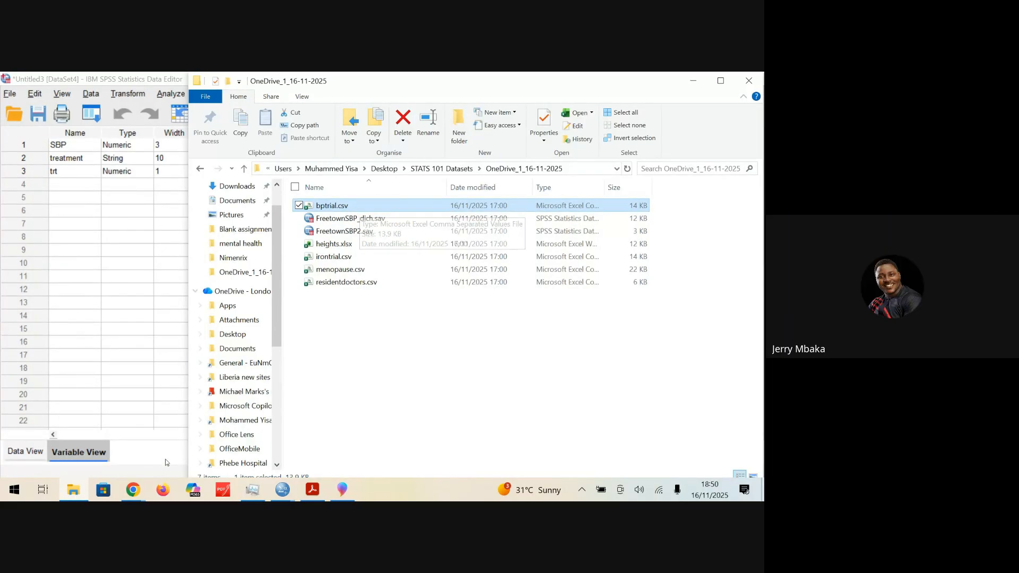
Step: Switch to Chrome and look through the Stats 101A [2025] Classroom stream for the shared SPSS Datasets archive
click(132, 489)
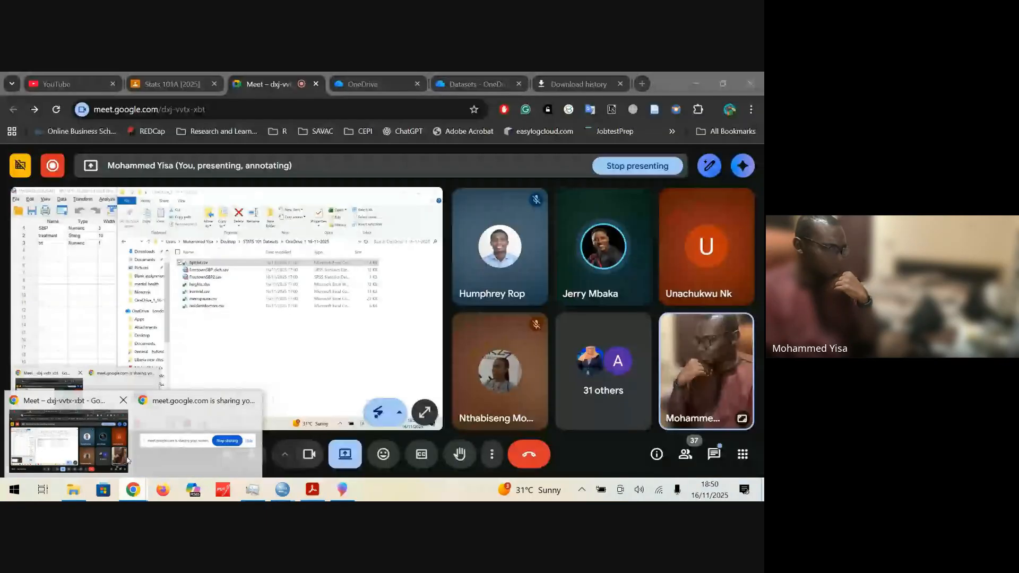
click(128, 461)
click(171, 85)
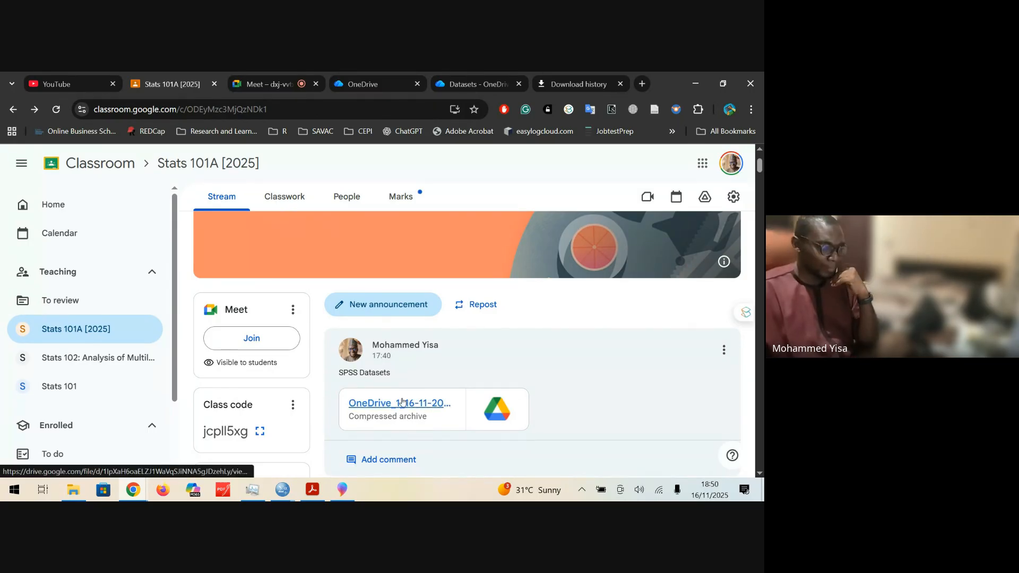
scroll(541, 387, down, 5)
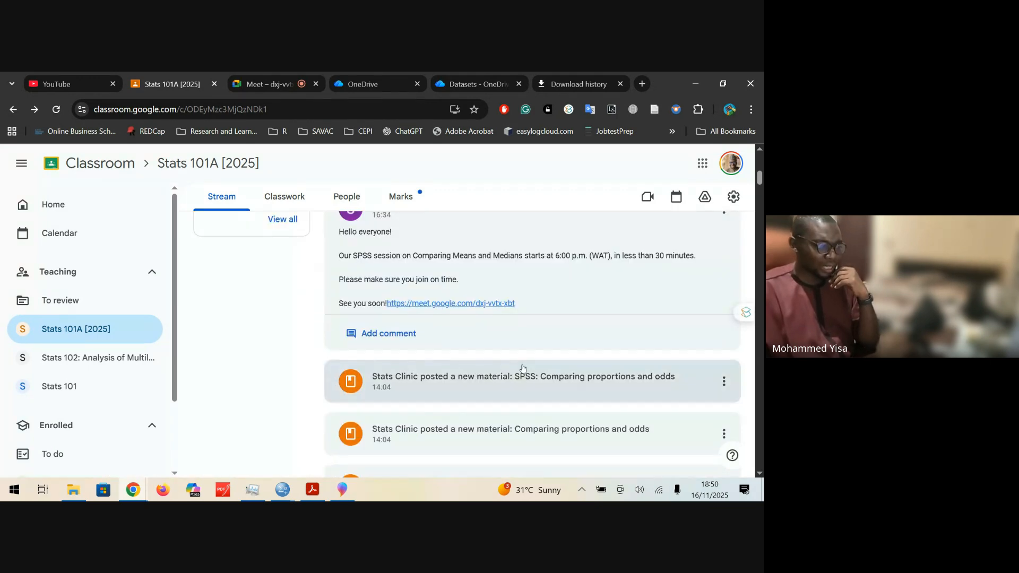
scroll(522, 368, up, 5)
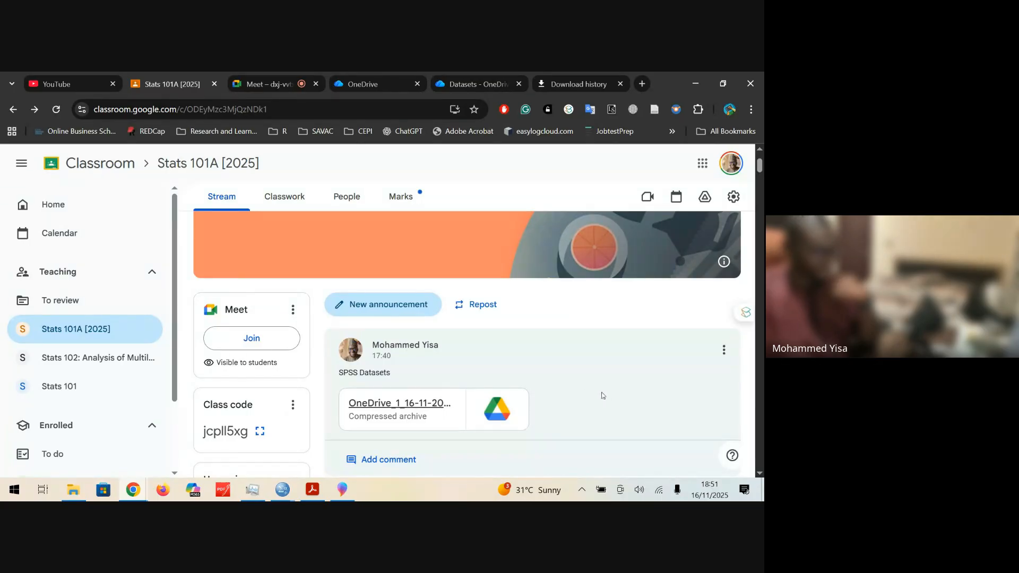
Step: Check the Google Meet call, then return to the Classroom stream and mark the "SPSS Datasets" post title and its posting time
click(274, 84)
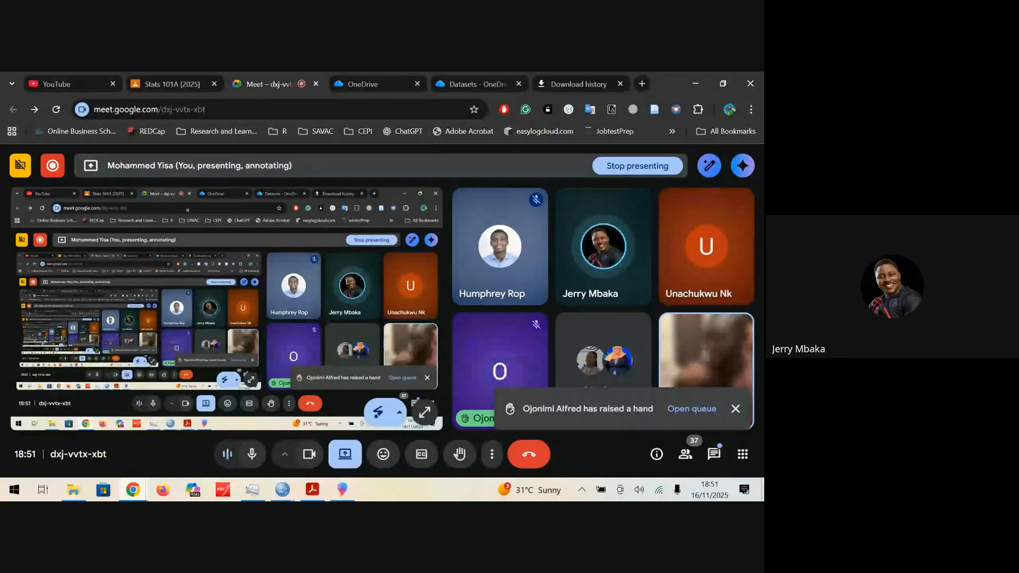
click(151, 85)
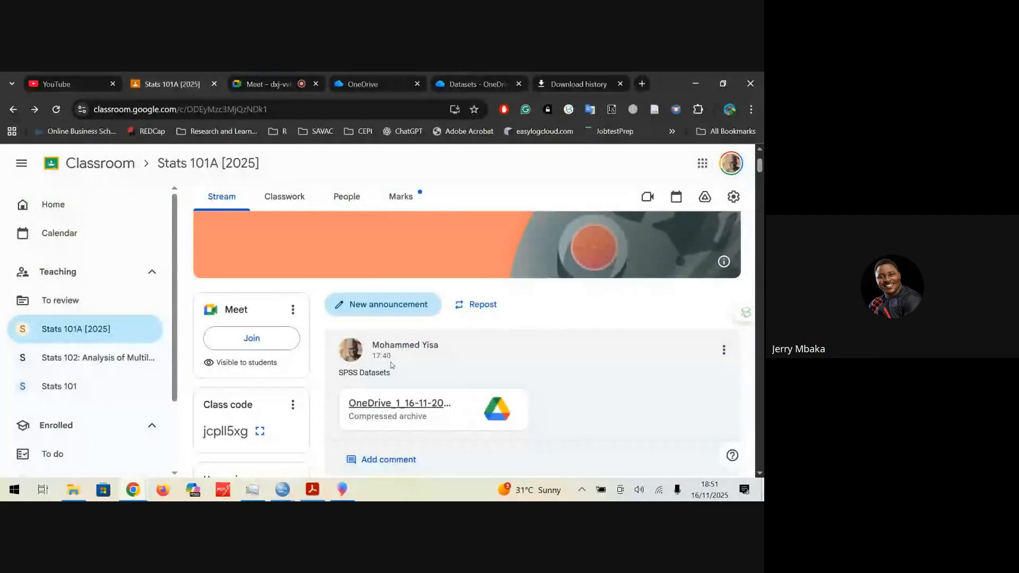
scroll(396, 370, up, 1)
scroll(396, 370, down, 9)
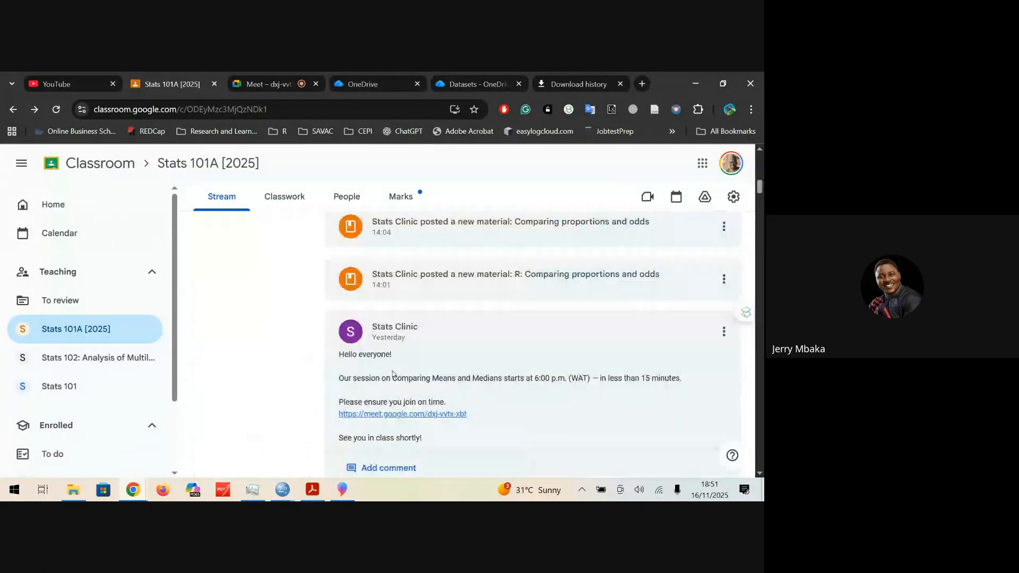
scroll(393, 372, up, 4)
scroll(391, 351, up, 5)
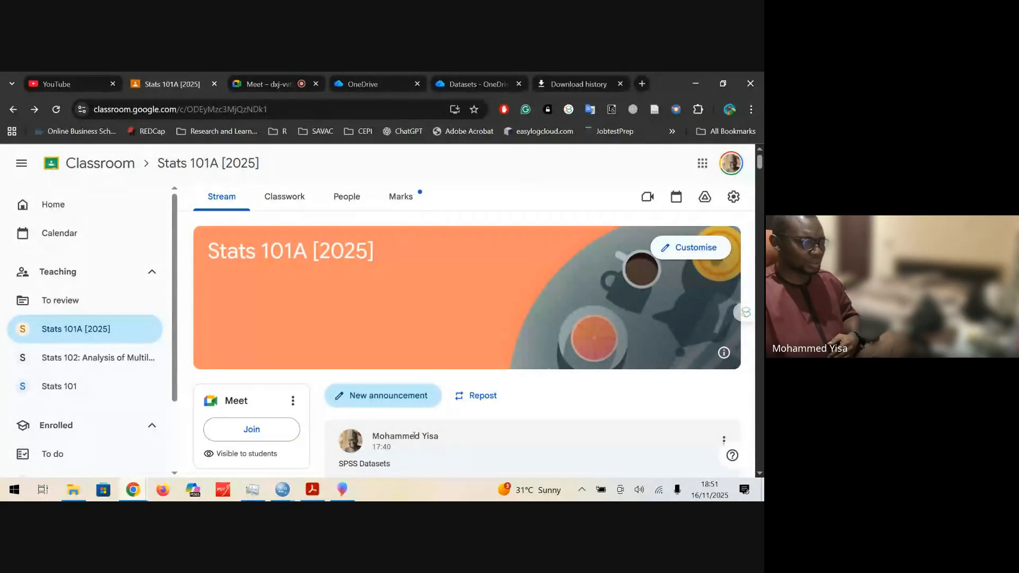
scroll(760, 175, down, 2)
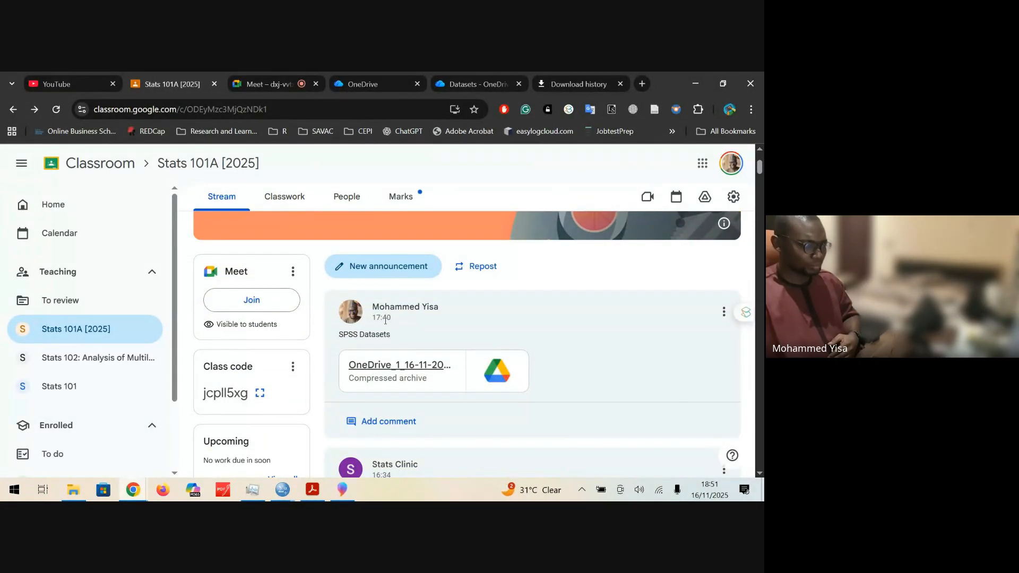
triple_click(376, 318)
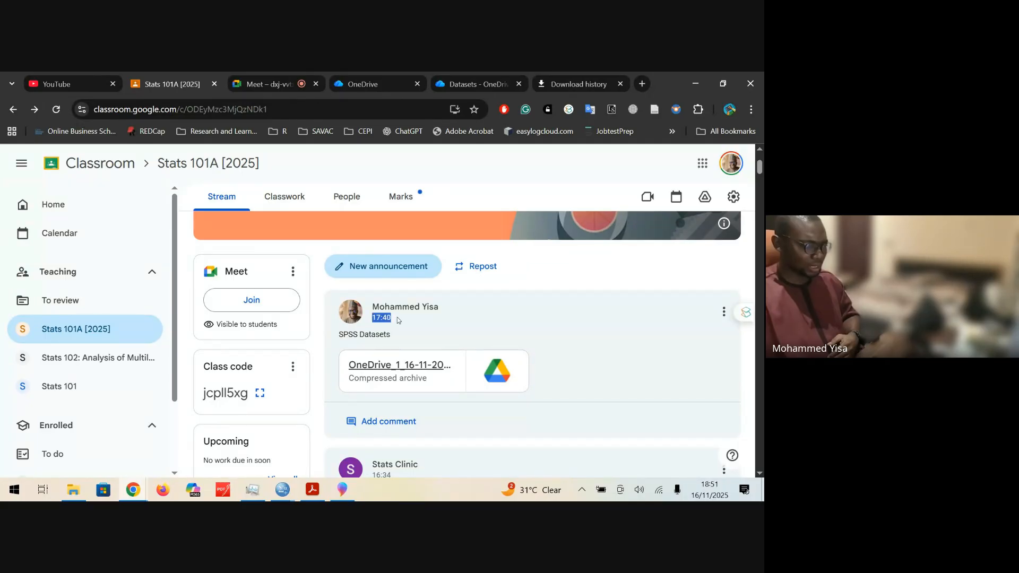
triple_click(340, 335)
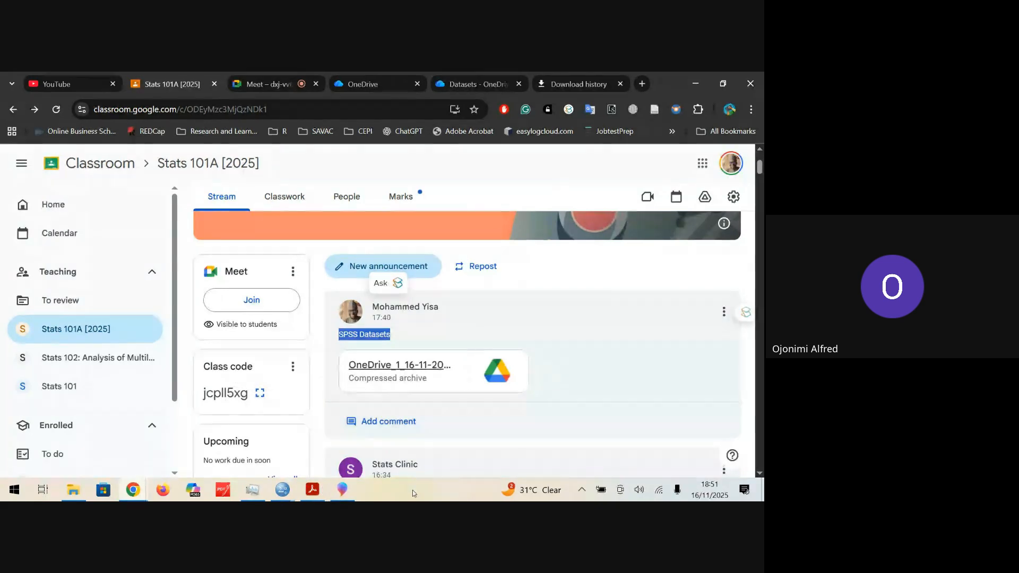
Step: Return to the imported dataset in SPSS and repeat the CSV import of bptrial.csv with first-line variable names and comma delimiters
click(293, 493)
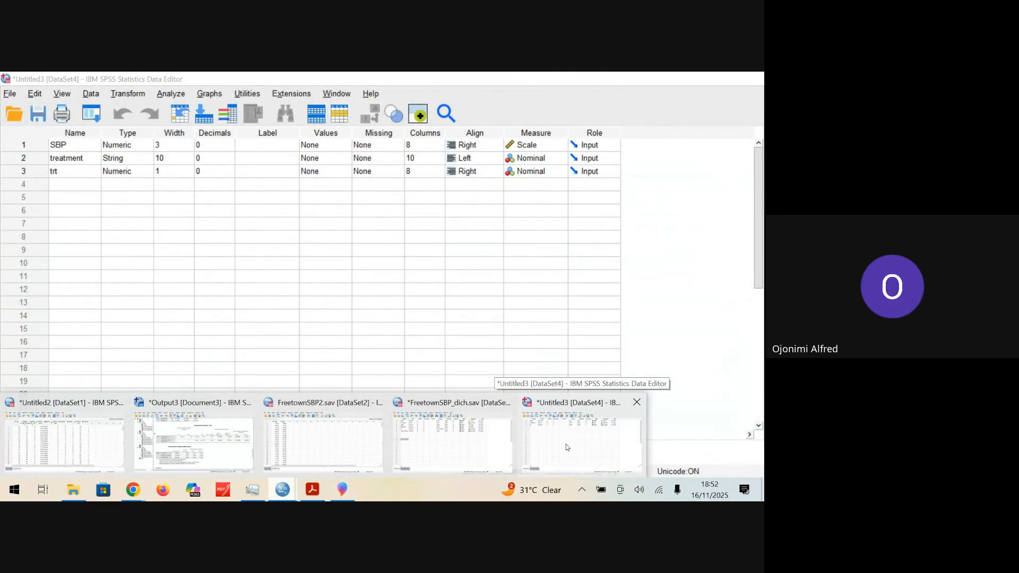
click(567, 447)
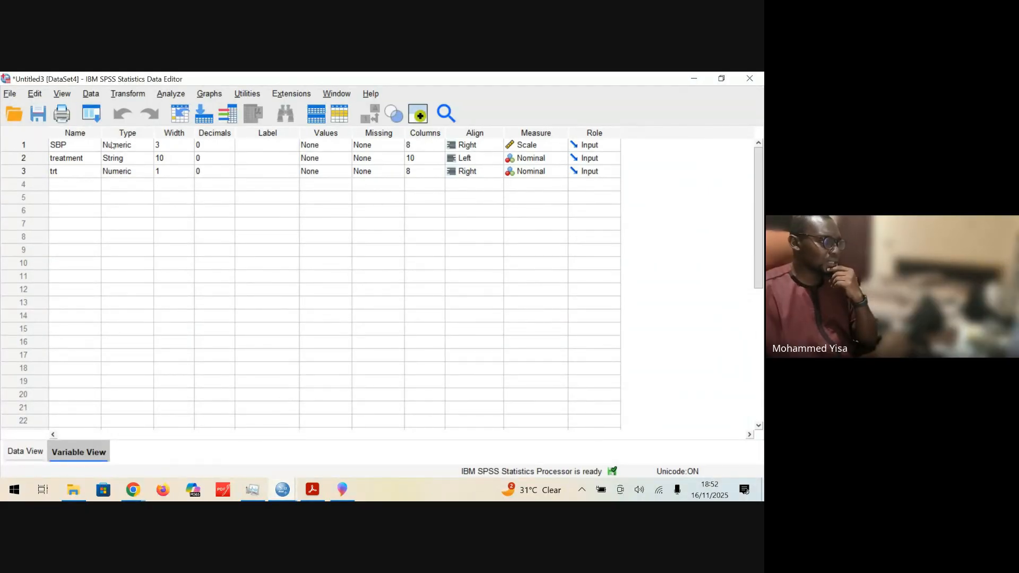
click(19, 96)
mouse_move(18, 98)
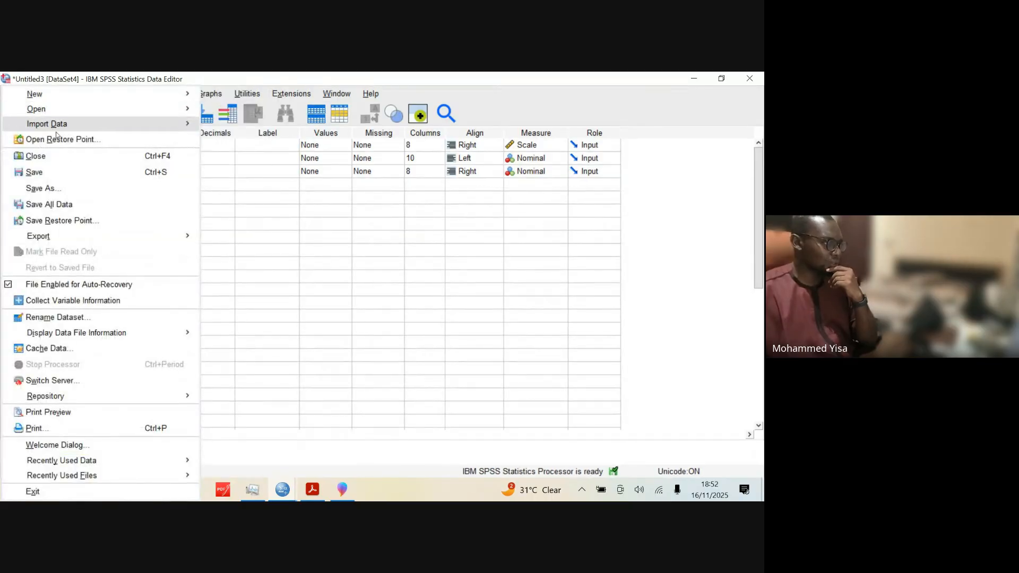
mouse_move(105, 127)
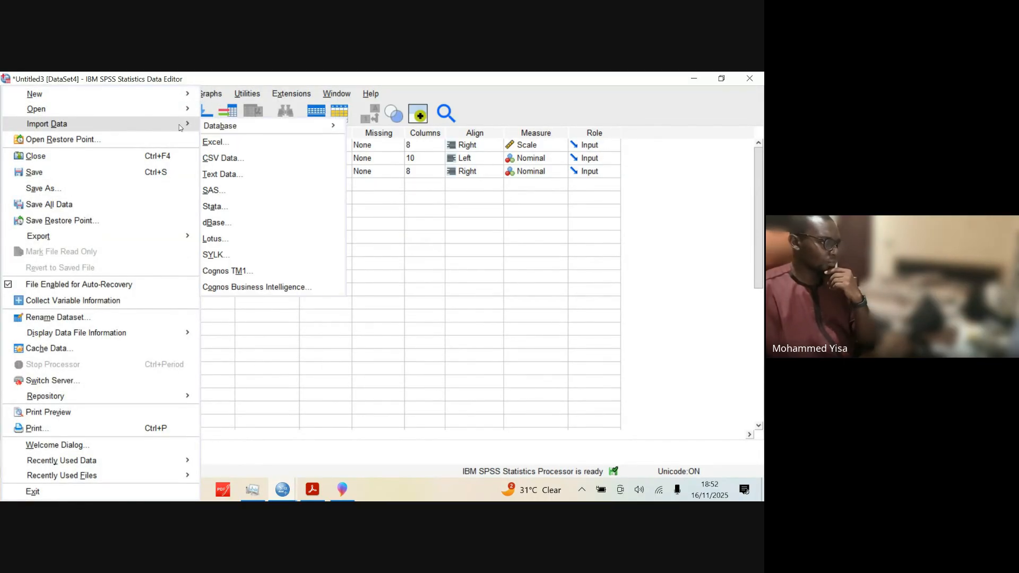
click(275, 158)
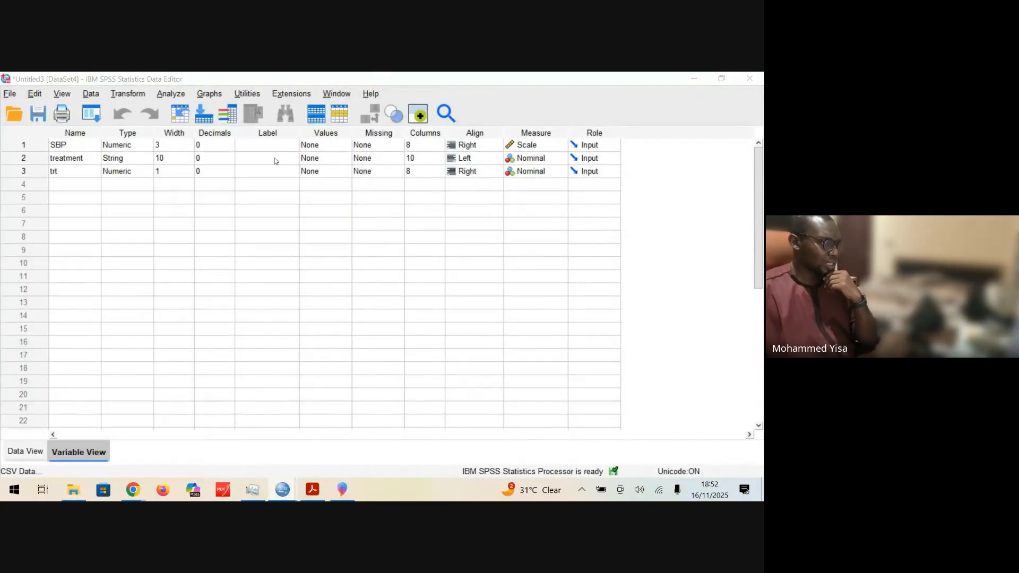
click(252, 243)
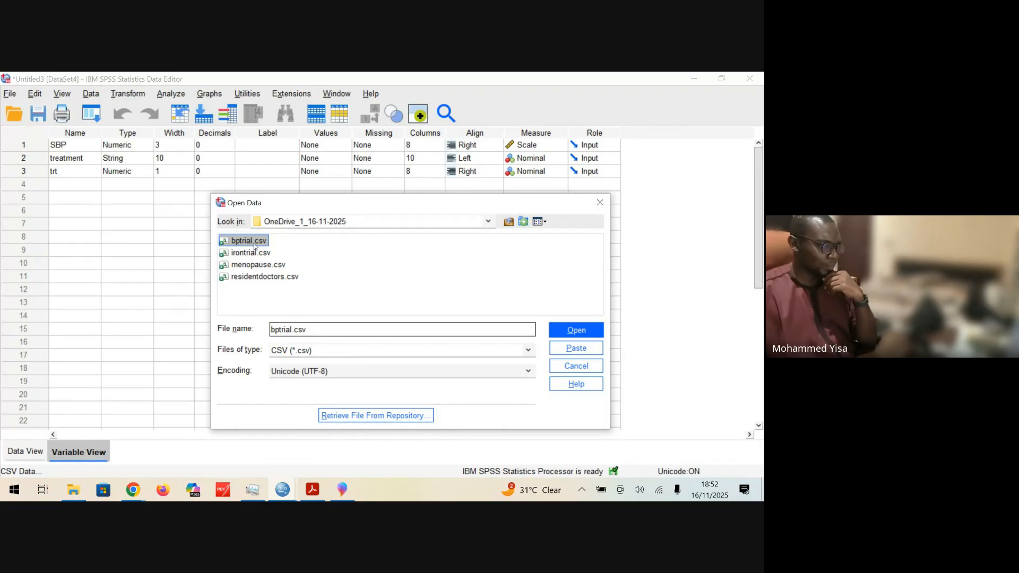
click(577, 334)
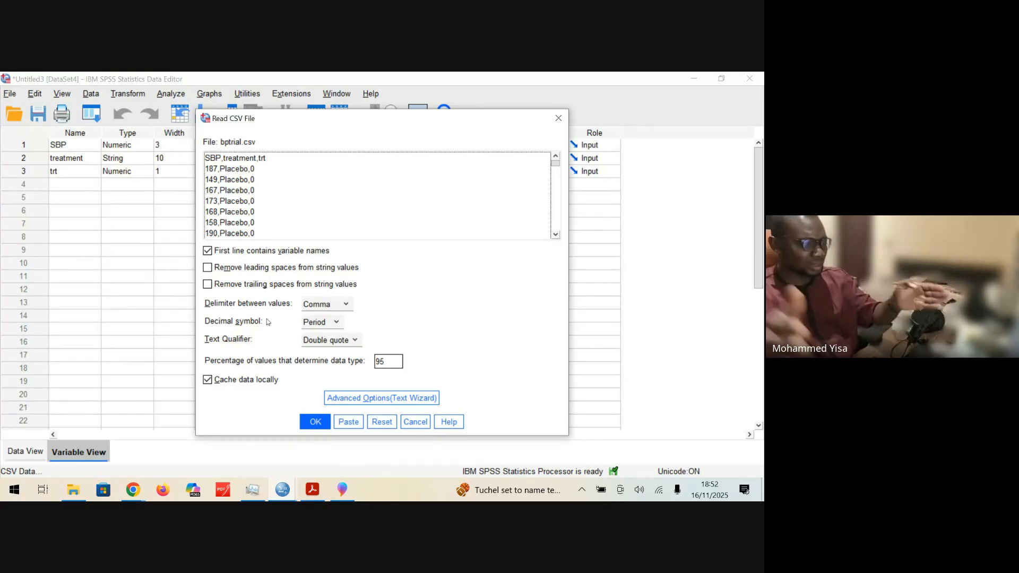
click(313, 422)
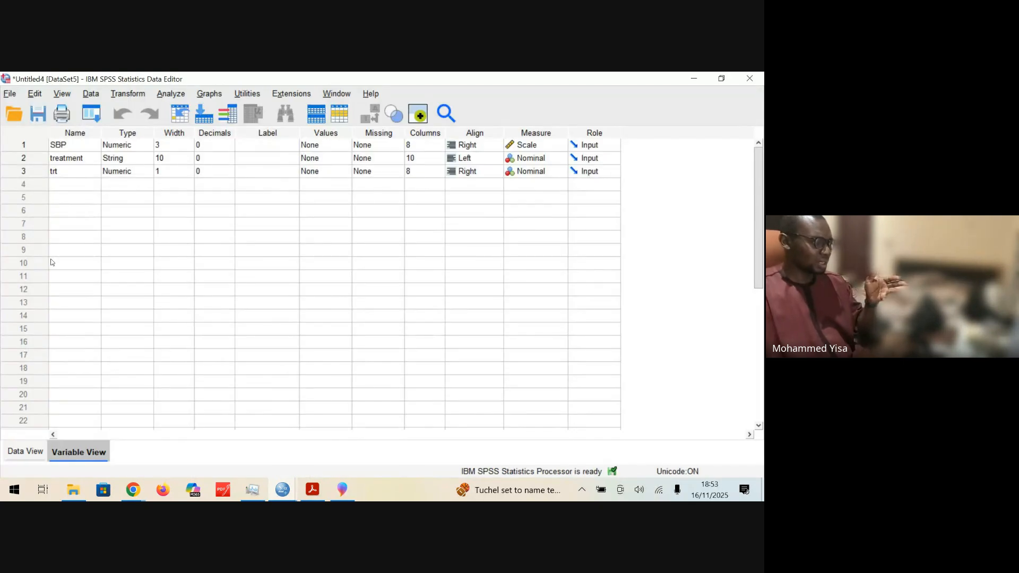
Step: Check the records of the imported bptrial dataset, then return to its variable definitions
click(26, 451)
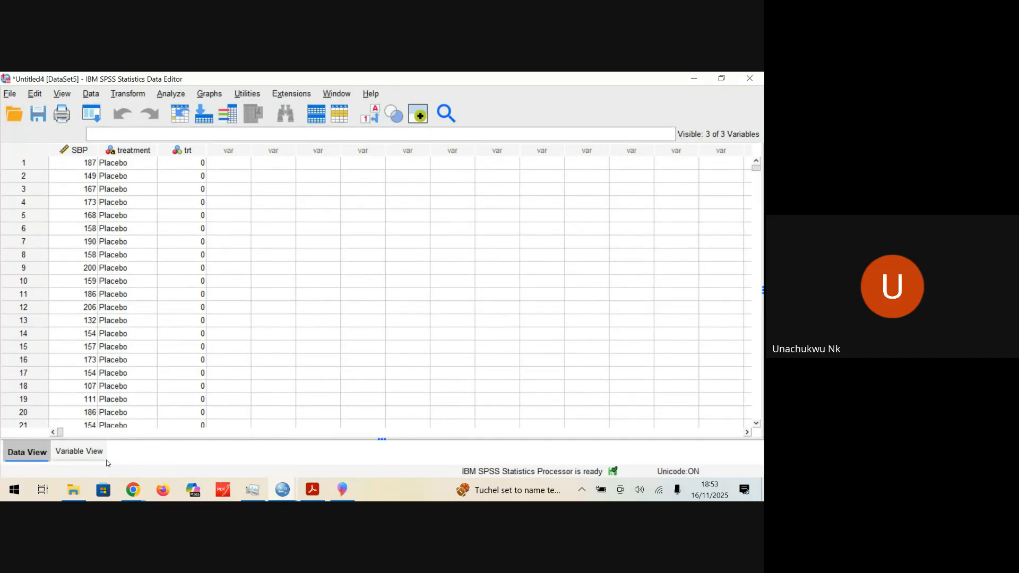
click(79, 452)
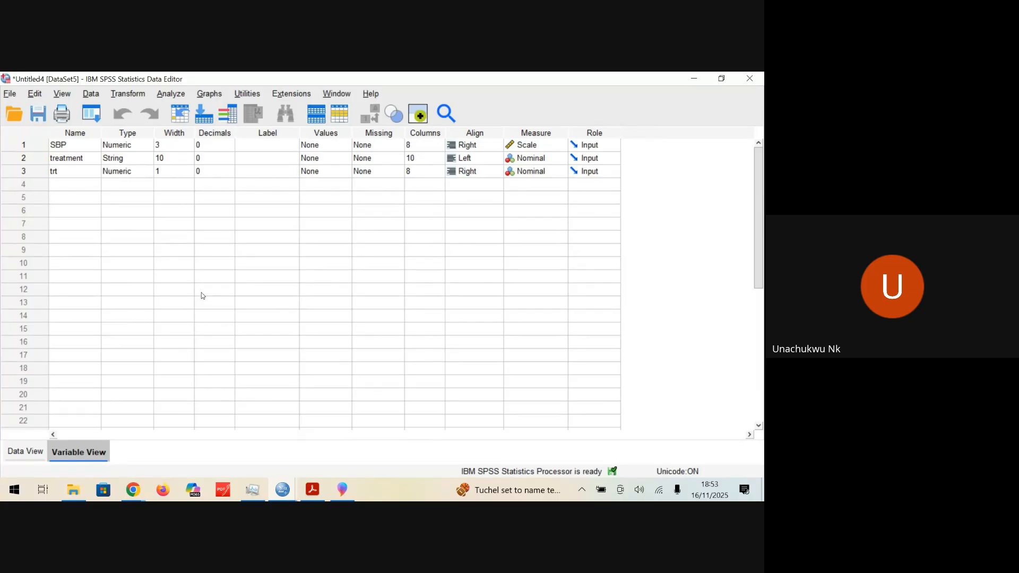
Step: Start another CSV import of bptrial.csv, look through the file preview, and cancel the import
click(10, 94)
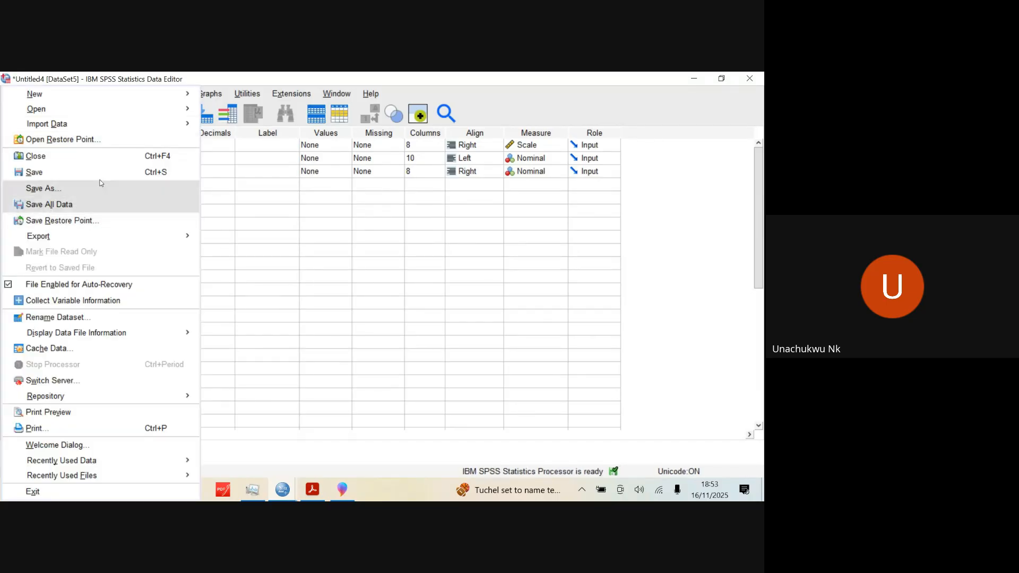
mouse_move(117, 131)
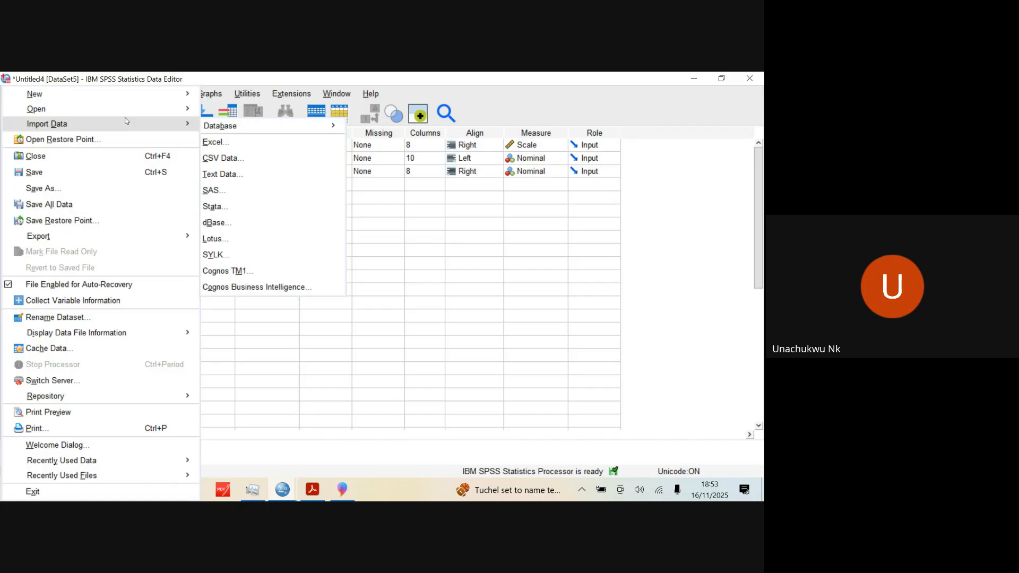
click(259, 157)
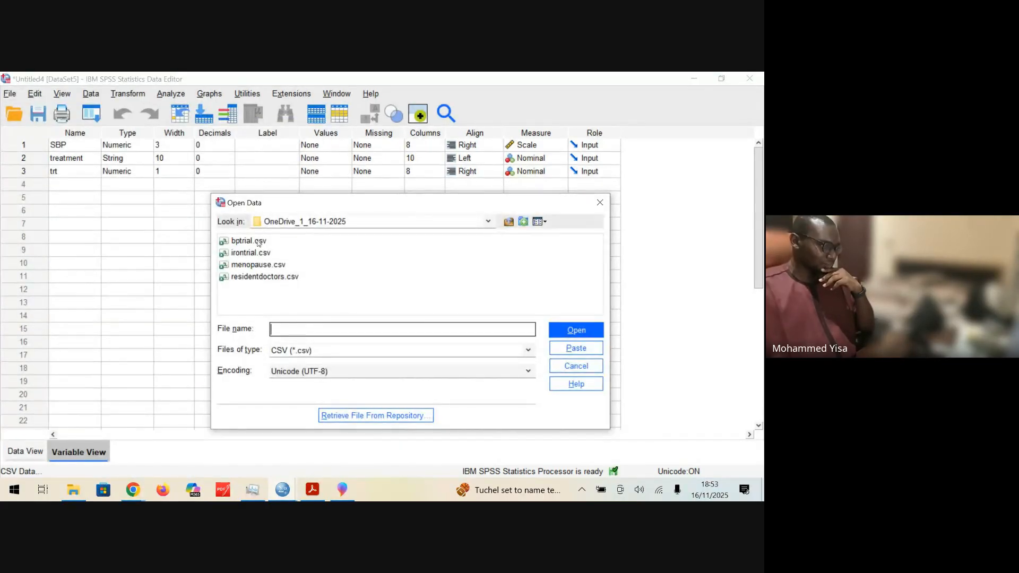
click(259, 241)
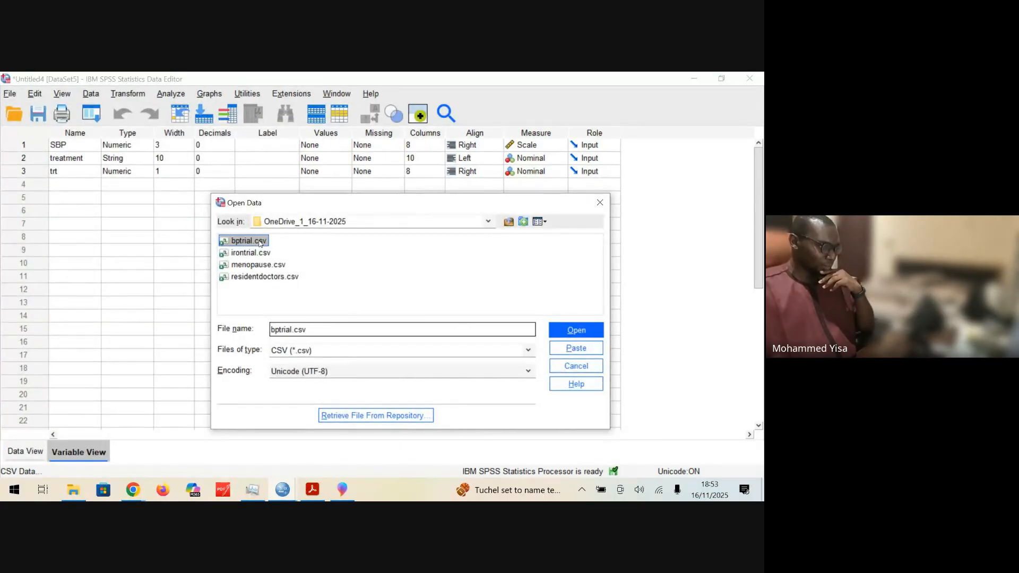
click(597, 337)
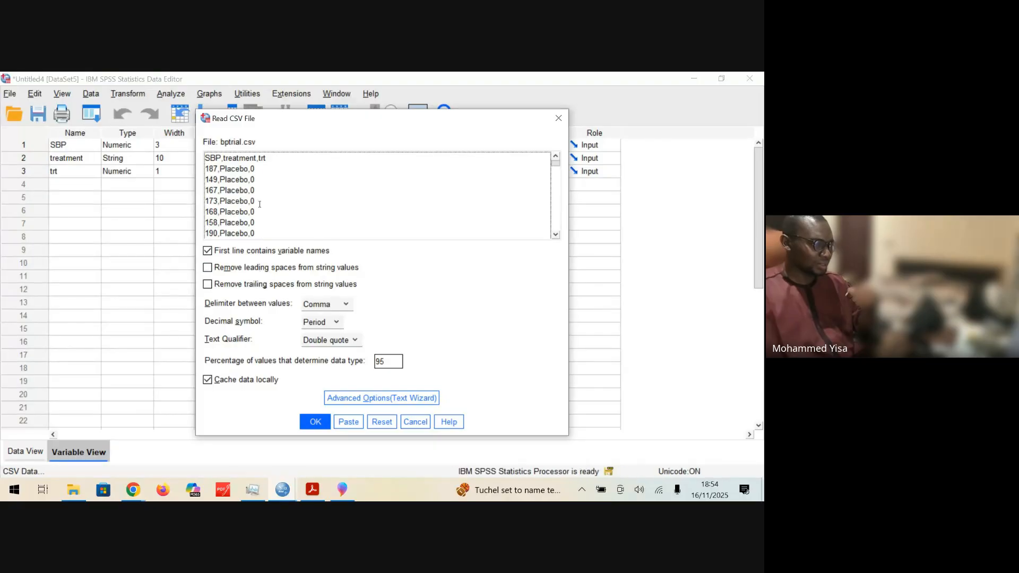
scroll(537, 187, down, 3)
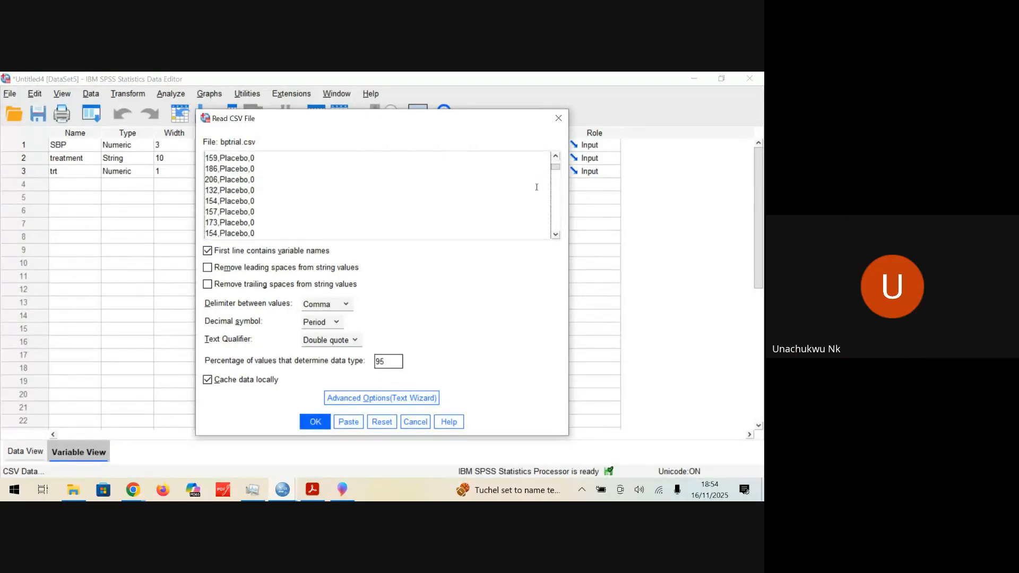
scroll(537, 187, down, 3)
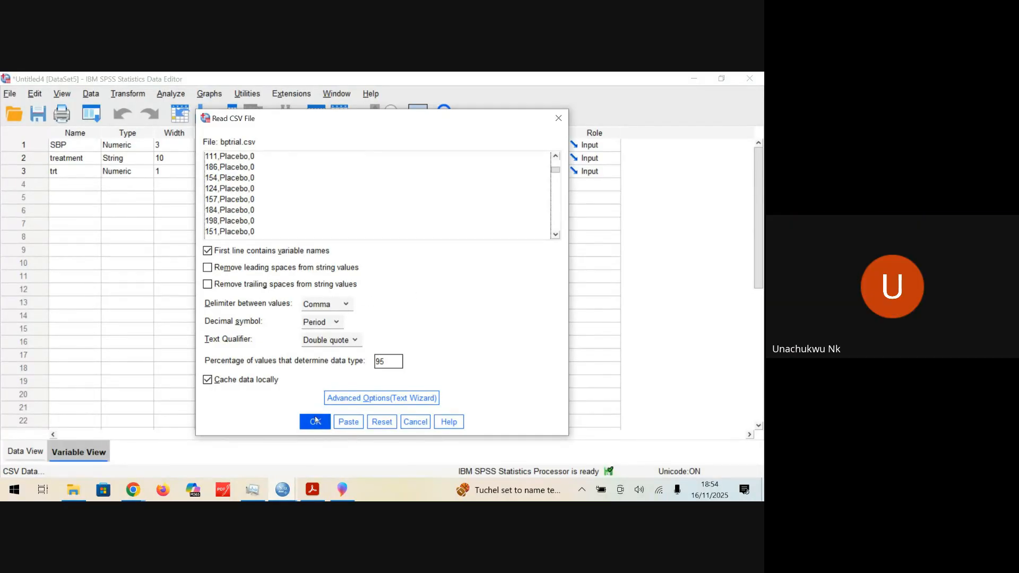
click(424, 426)
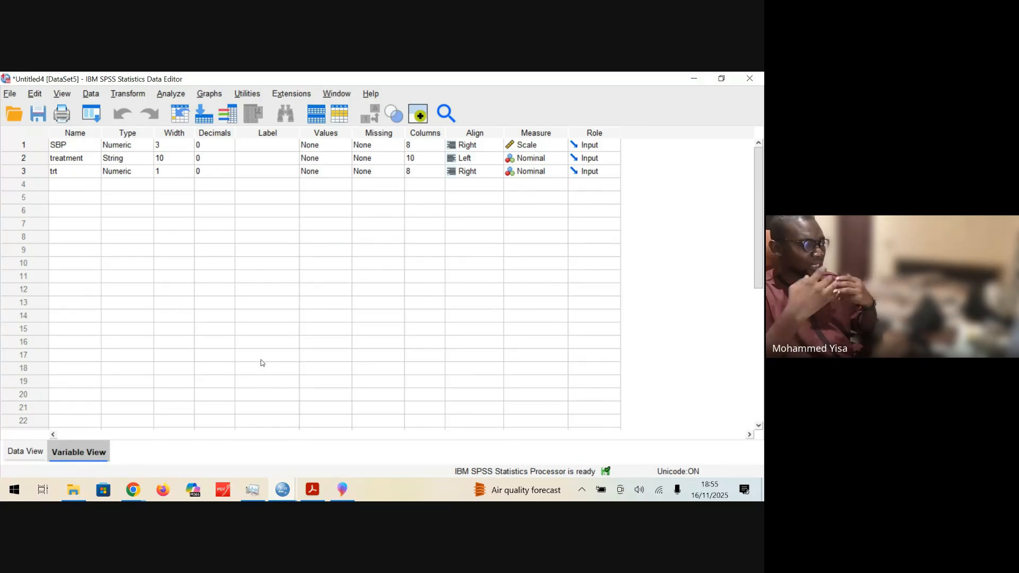
Step: Highlight the SBP variable definition, then look through the dataset's records and return to the first case
click(55, 148)
click(29, 147)
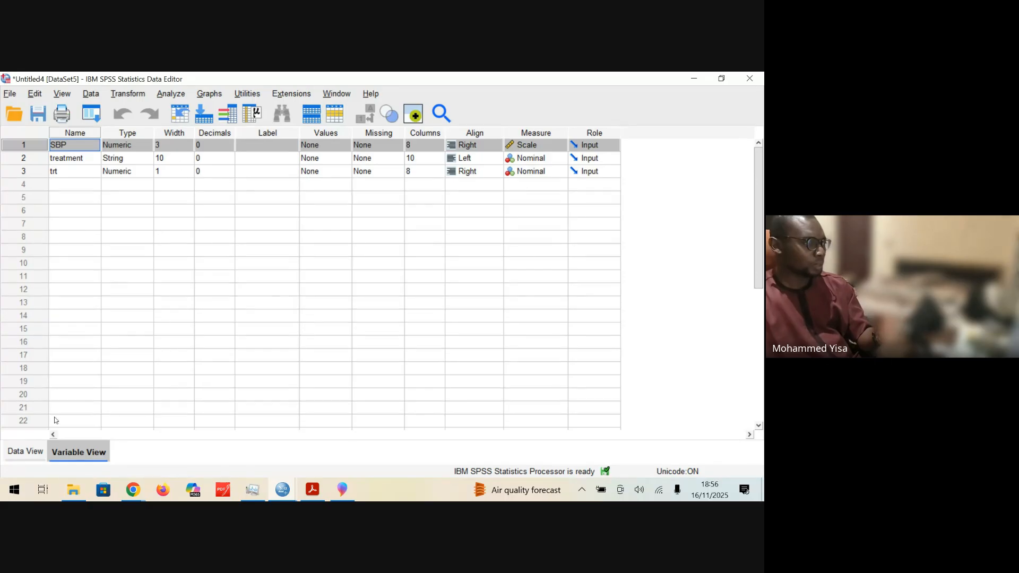
click(26, 451)
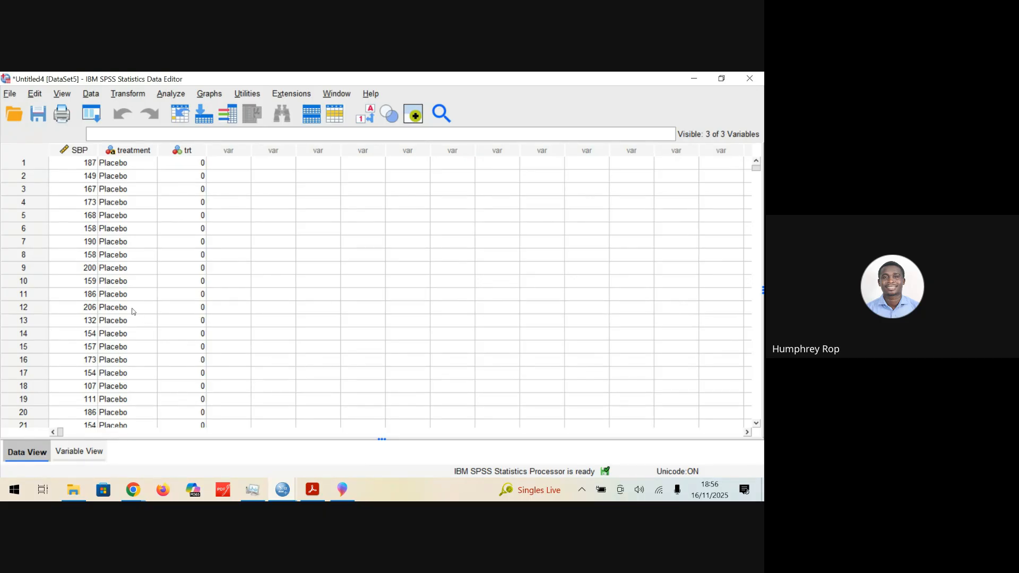
scroll(130, 313, down, 20)
scroll(89, 317, down, 20)
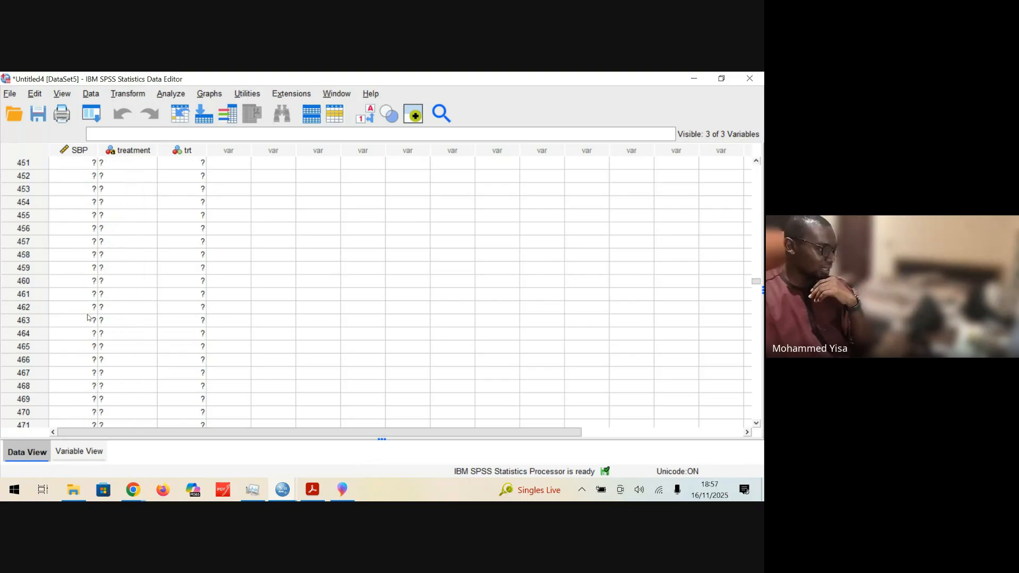
scroll(89, 344, down, 20)
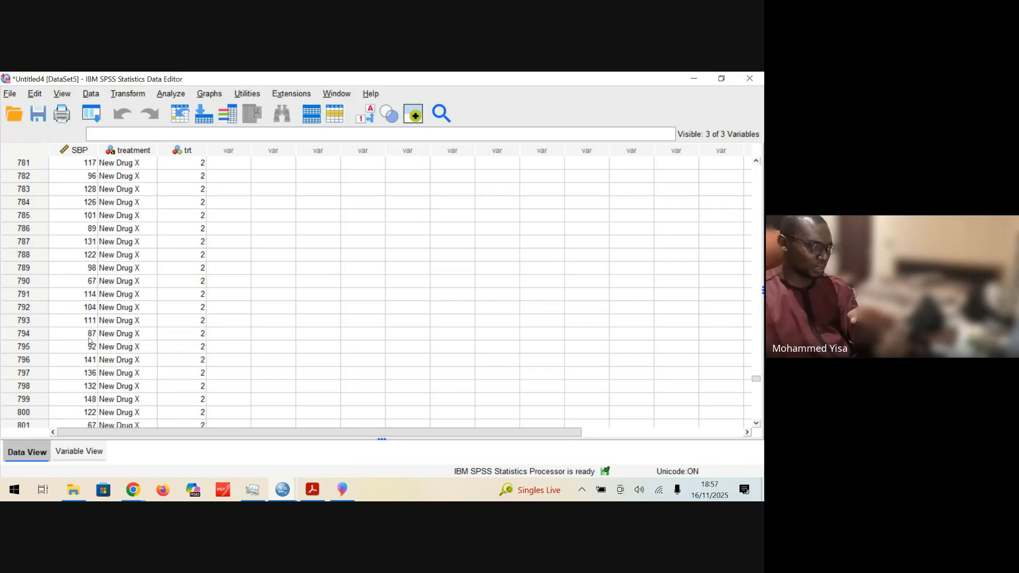
scroll(88, 346, up, 20)
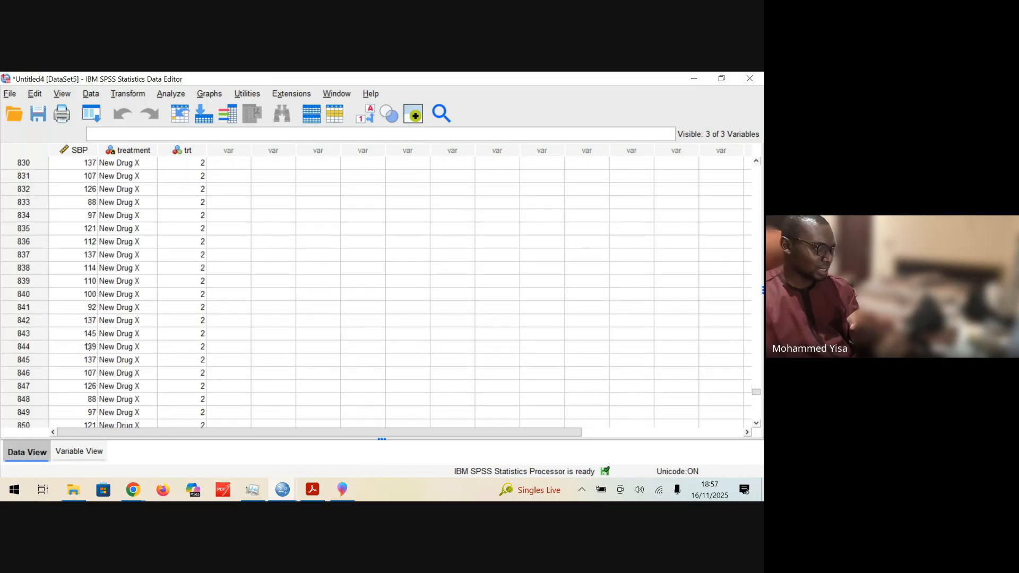
drag(760, 391, 759, 165)
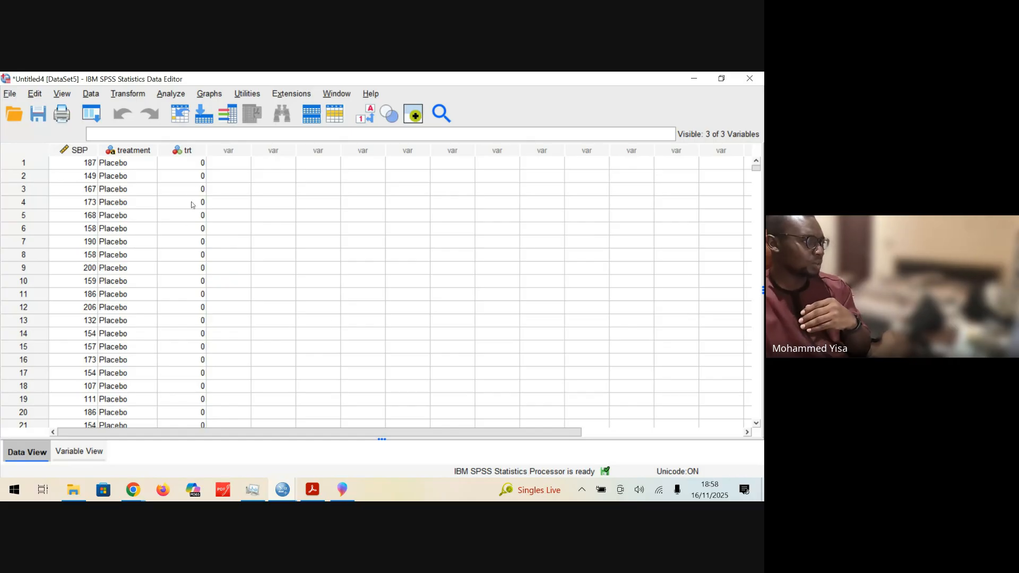
click(177, 95)
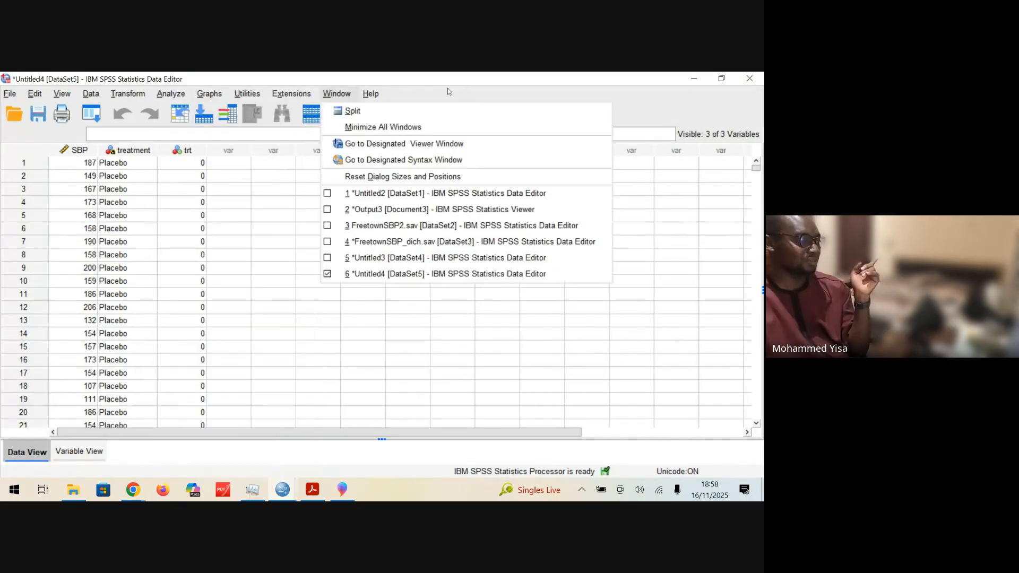
click(408, 374)
click(234, 334)
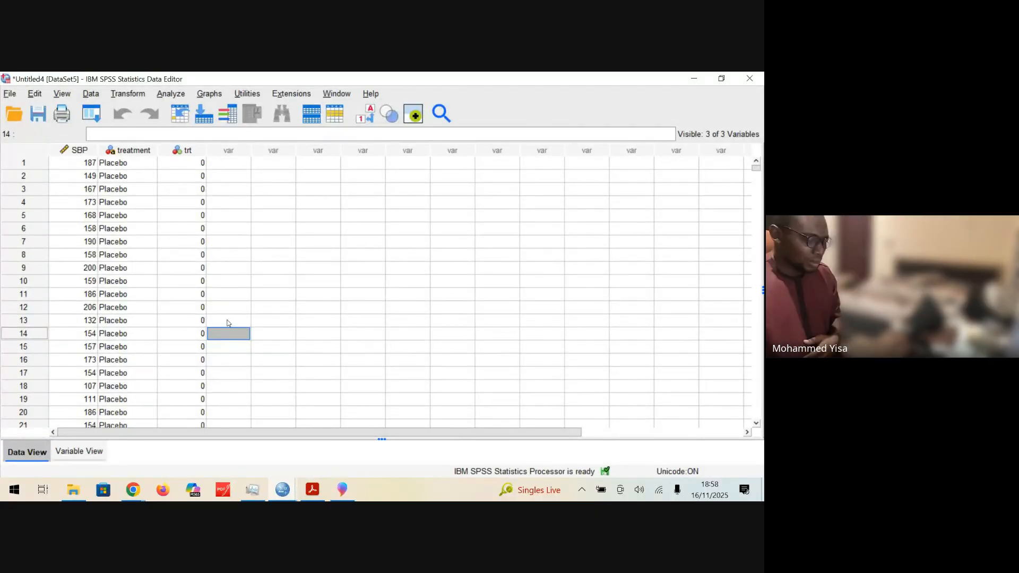
click(172, 94)
click(454, 253)
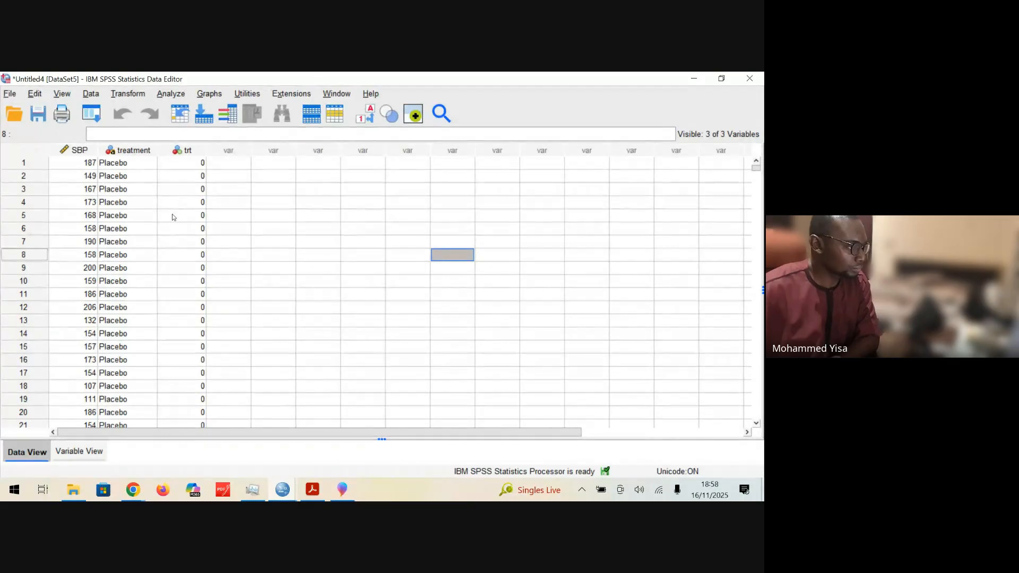
Step: Check the variable definitions and compare the treatment names with the trt codes across the records of all three arms
scroll(182, 198, down, 5)
scroll(183, 175, up, 5)
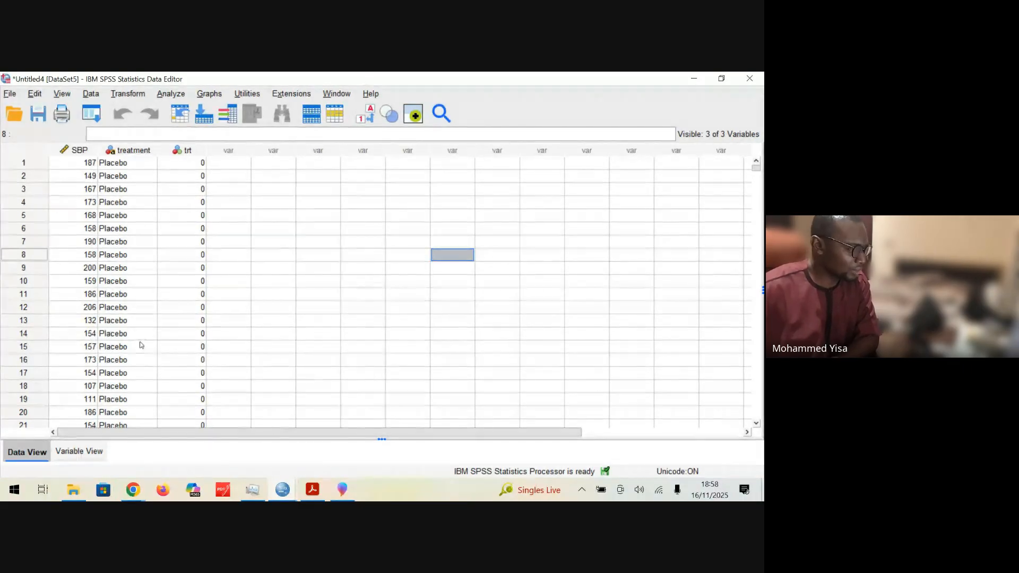
click(78, 451)
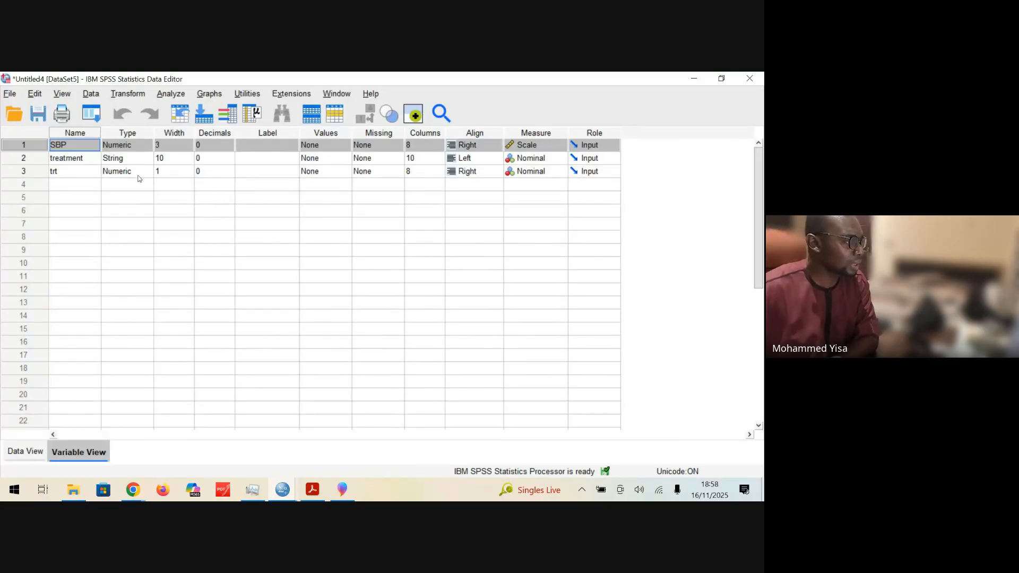
click(25, 451)
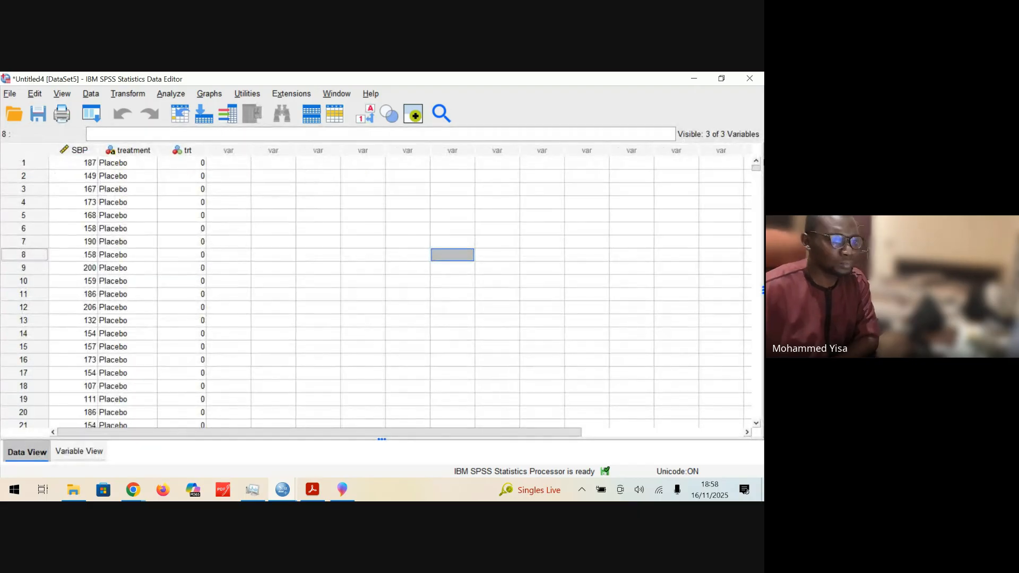
scroll(499, 281, down, 20)
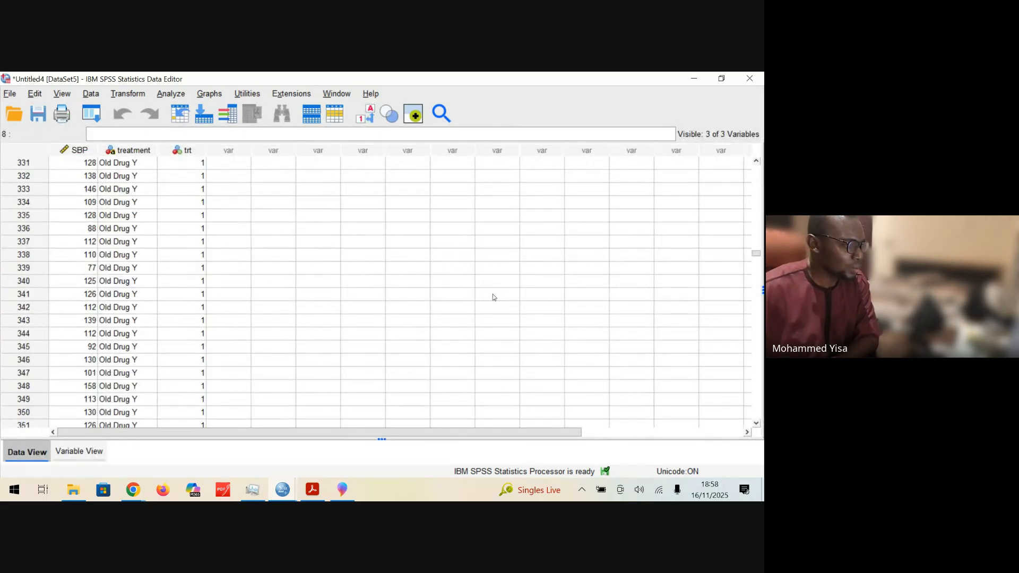
scroll(493, 295, down, 20)
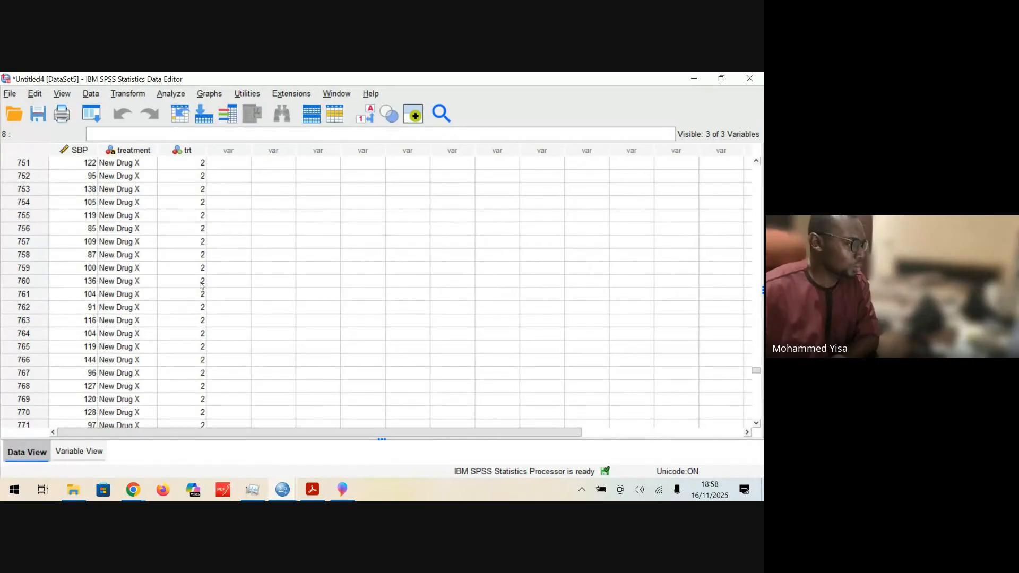
scroll(201, 286, up, 20)
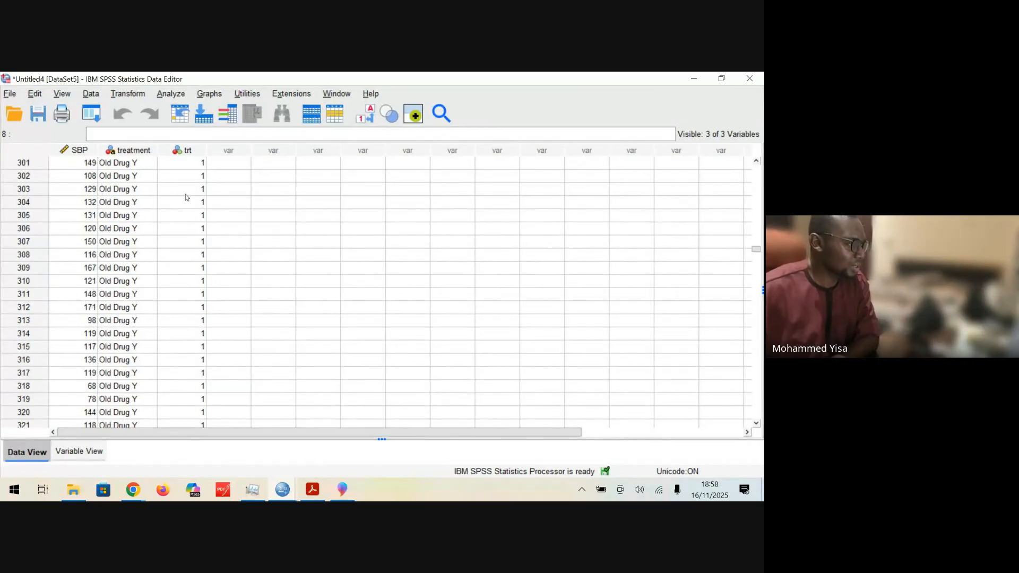
scroll(183, 198, up, 20)
scroll(228, 223, down, 20)
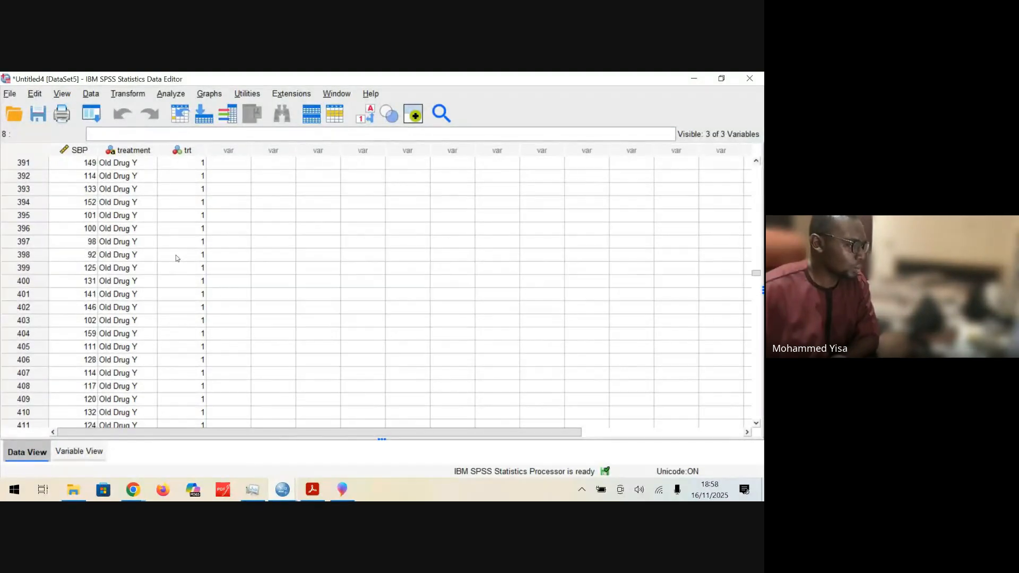
scroll(173, 313, down, 20)
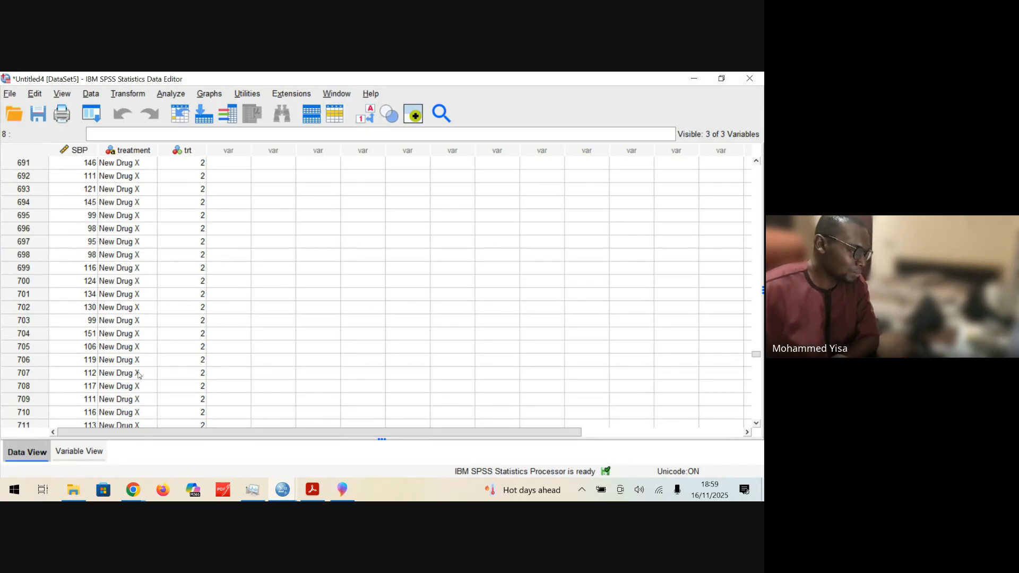
Step: Open the value labels of the trt variable and add the label Placebo for value 0
click(95, 452)
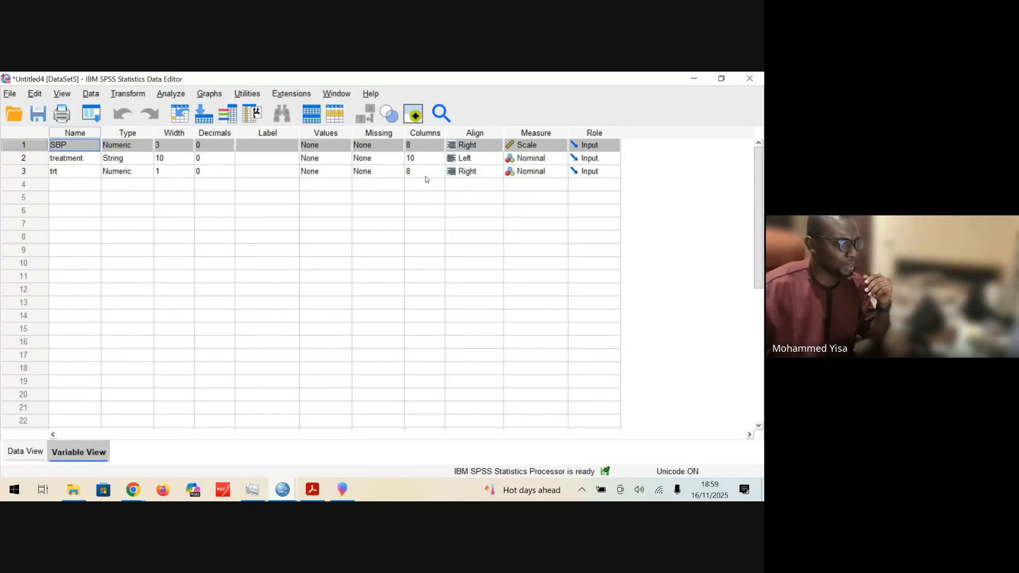
click(324, 171)
click(345, 171)
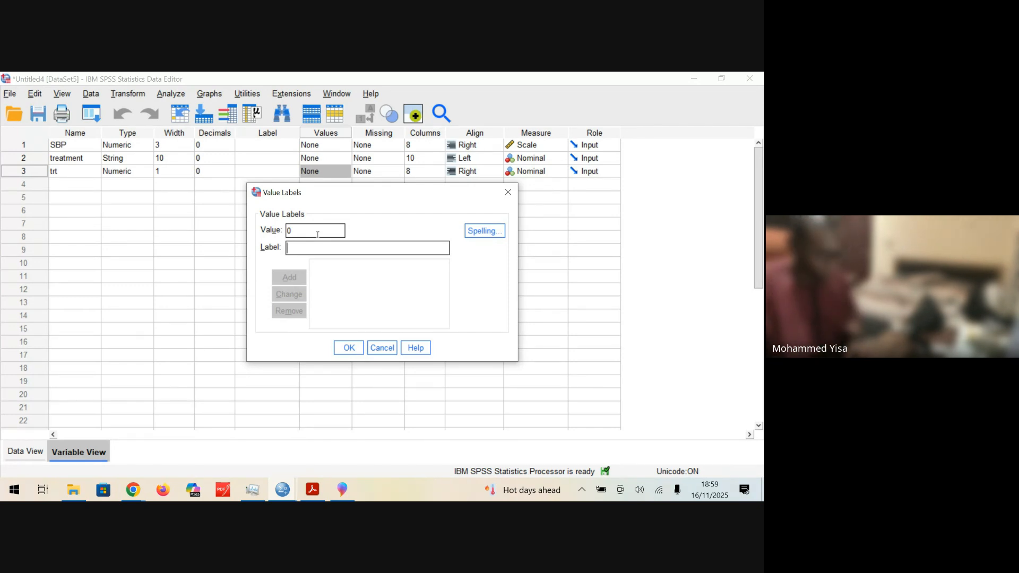
text(Placebo)
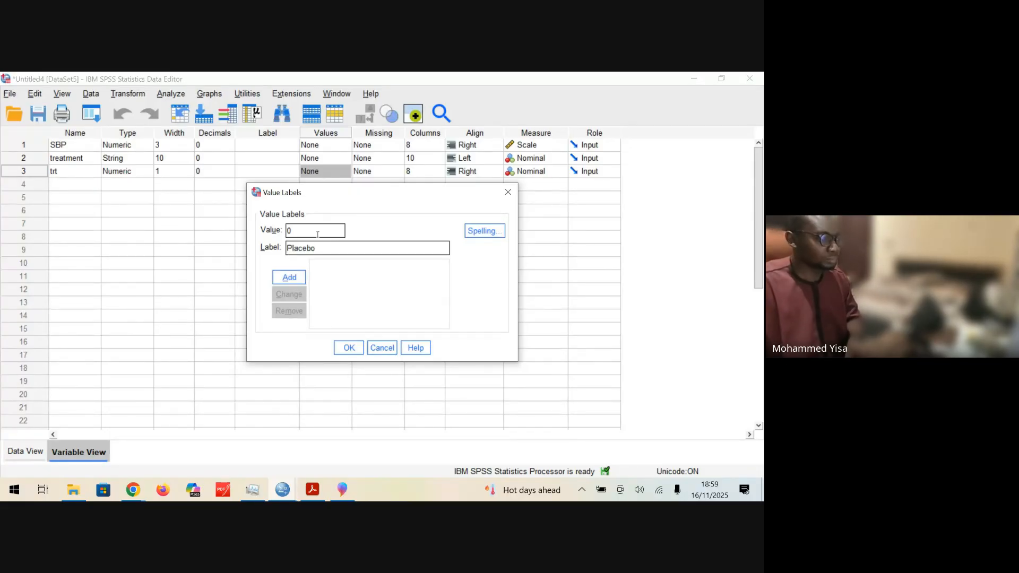
key(Return)
Step: Add the label Drug Y for value 1 of the trt variable
text(1)
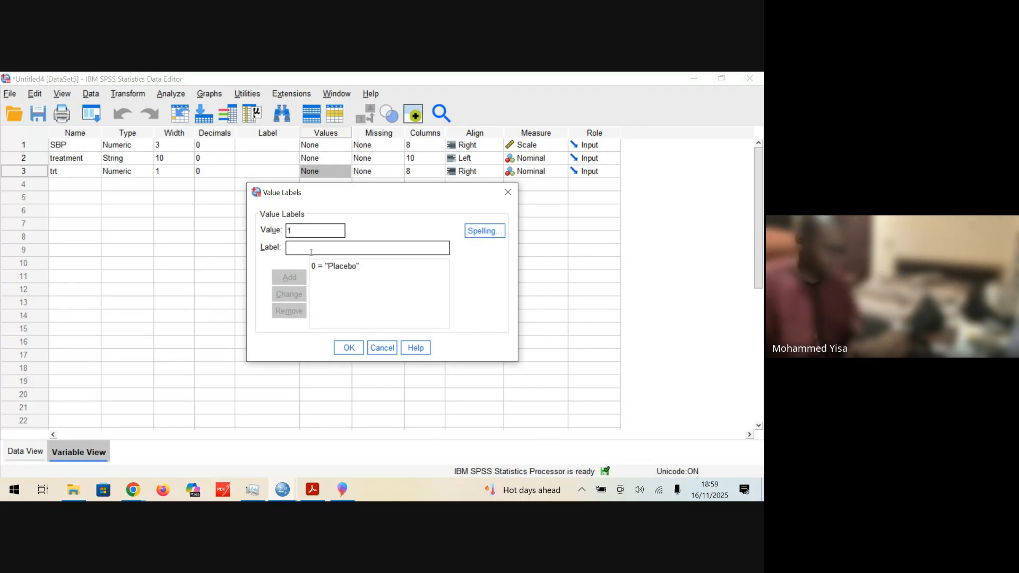
click(311, 253)
text(Drug )
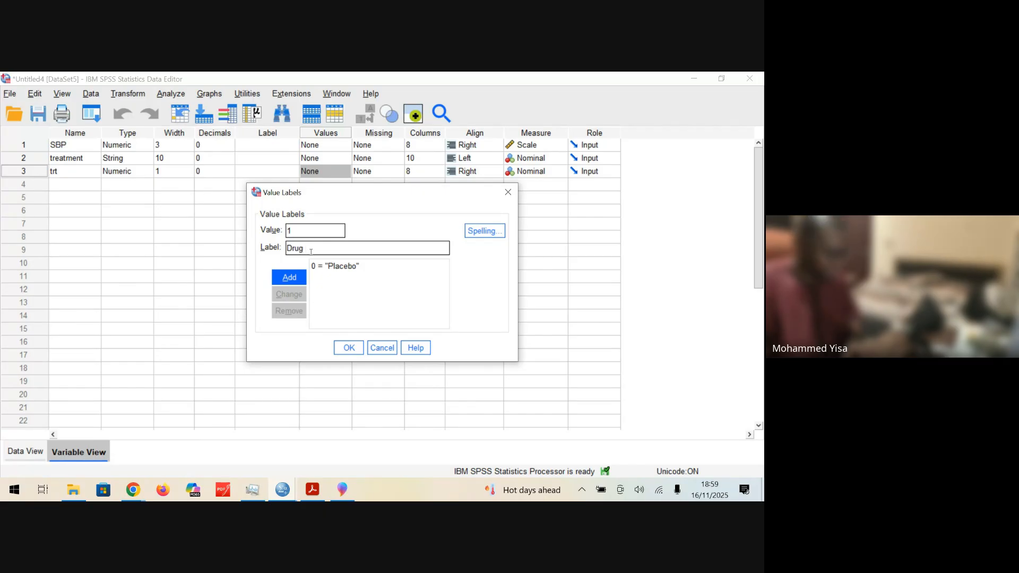
text(Y)
click(290, 276)
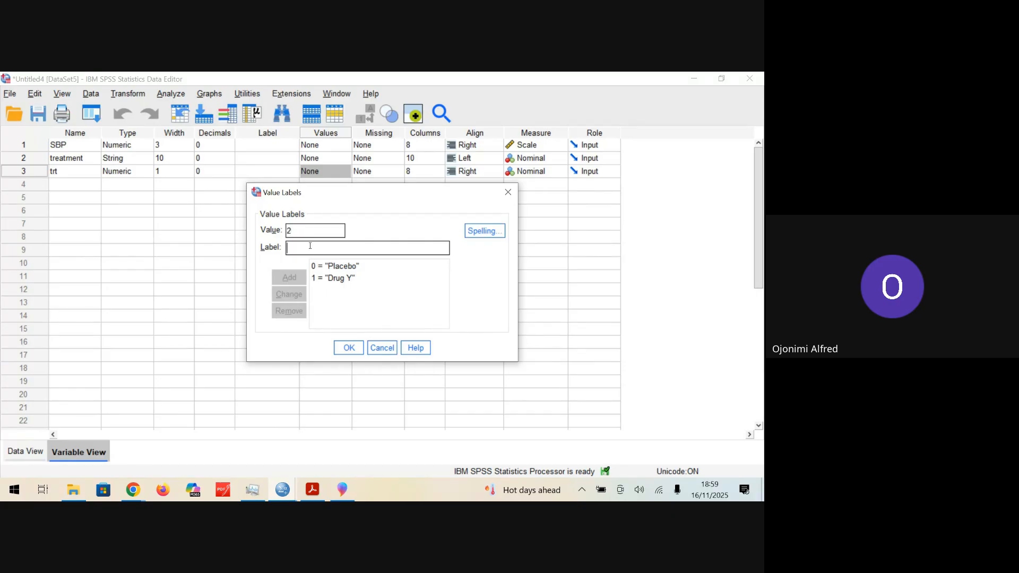
Step: Add the label Drug X for value 2 of the trt variable
text(Drug )
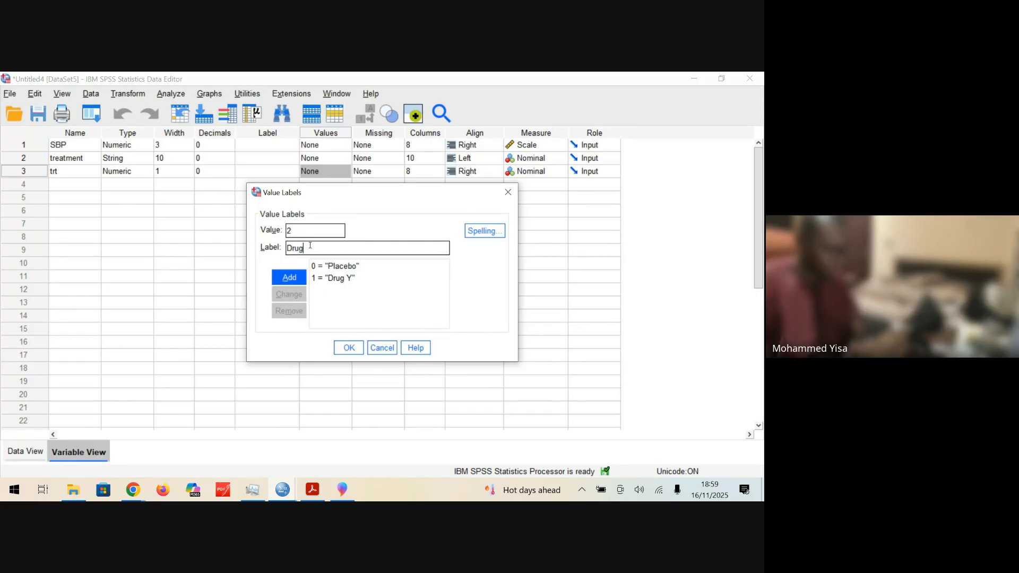
text(X)
click(304, 278)
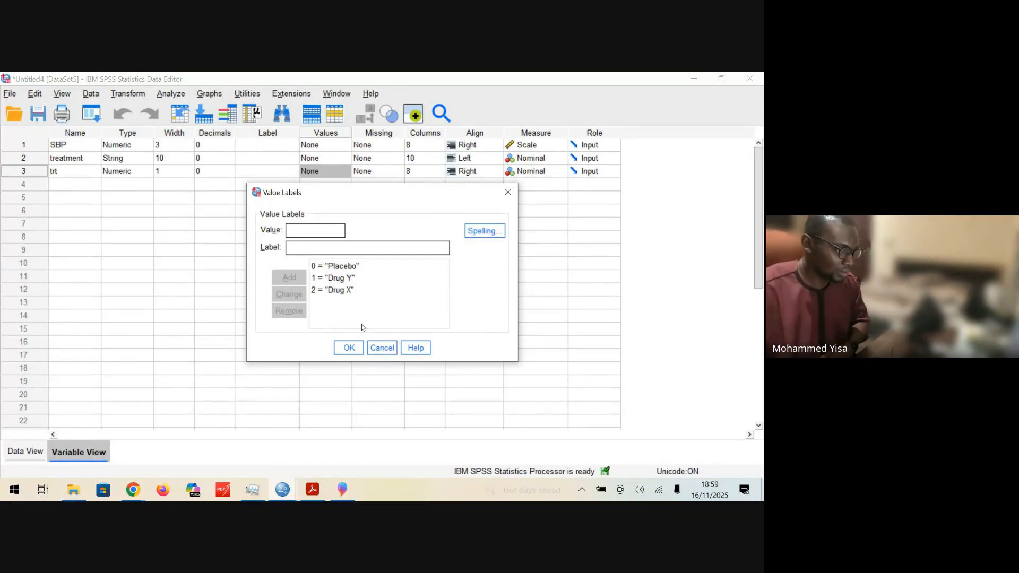
Step: Apply the value labels of the trt variable and open the One-Way ANOVA analysis
click(342, 348)
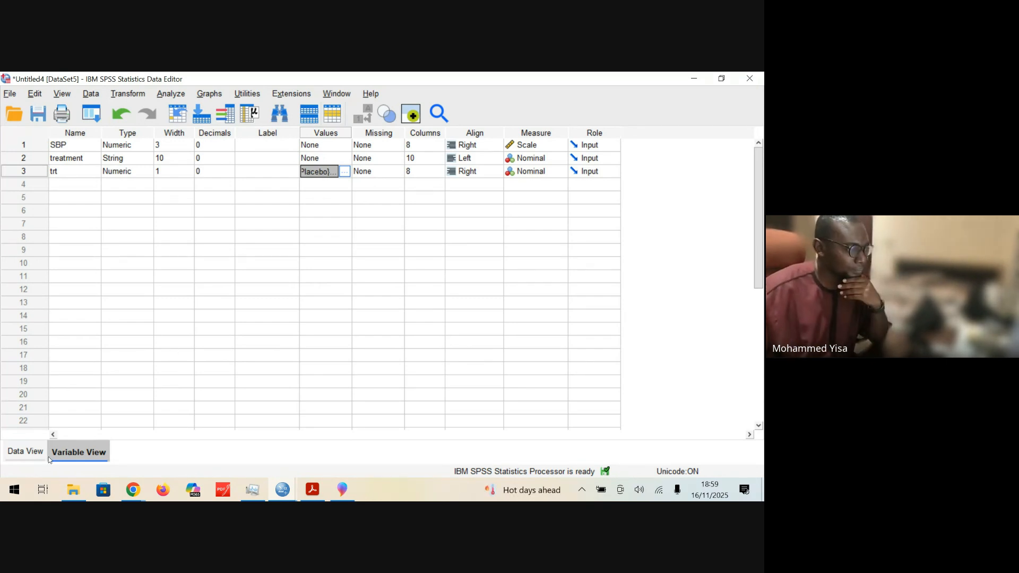
click(170, 97)
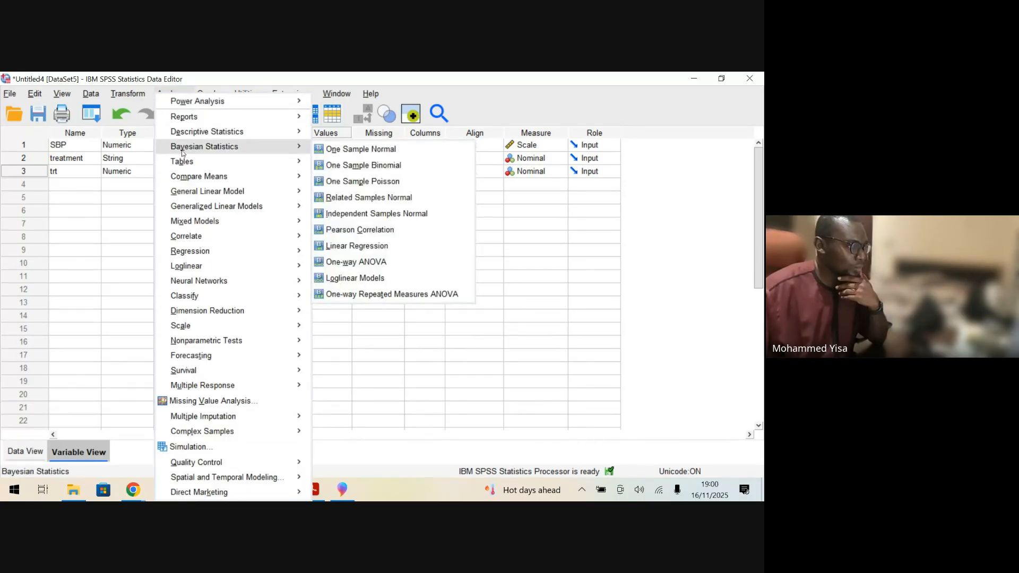
mouse_move(191, 177)
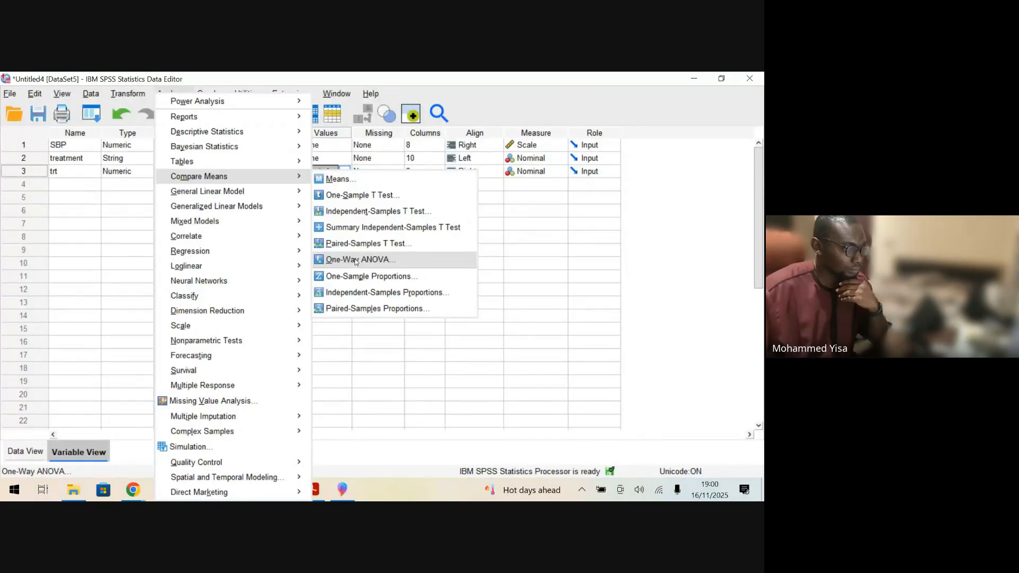
click(177, 94)
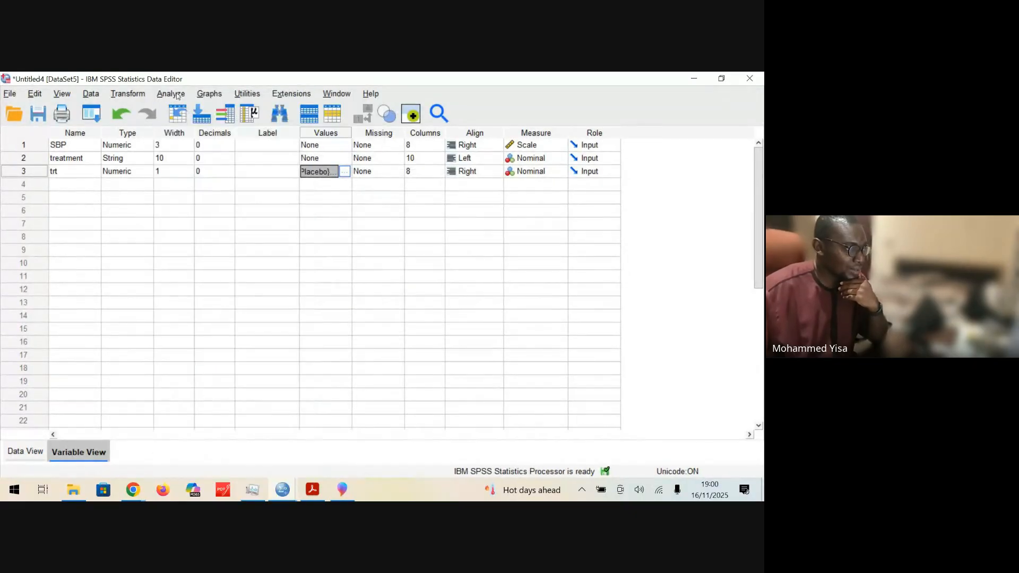
click(177, 93)
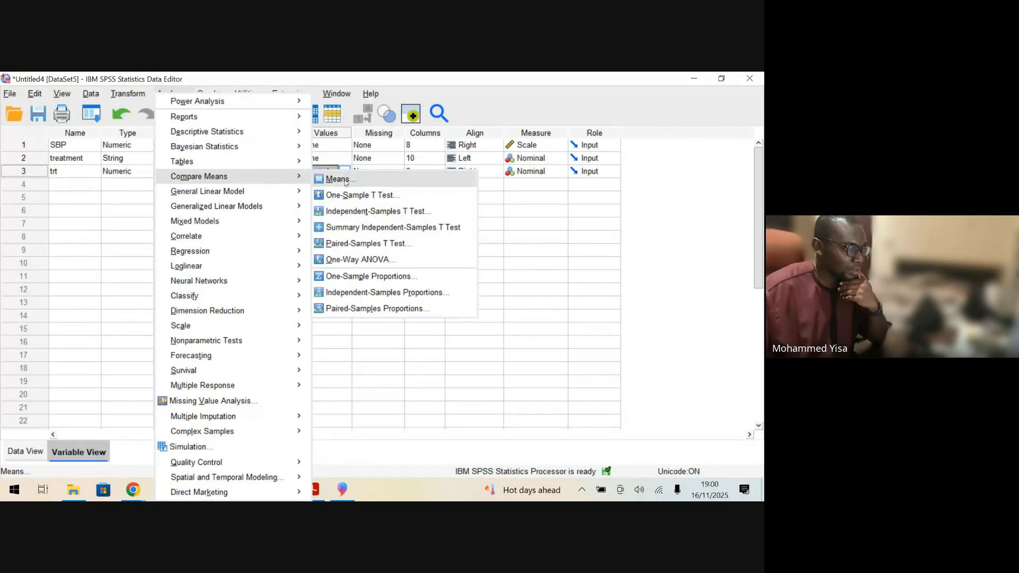
click(346, 260)
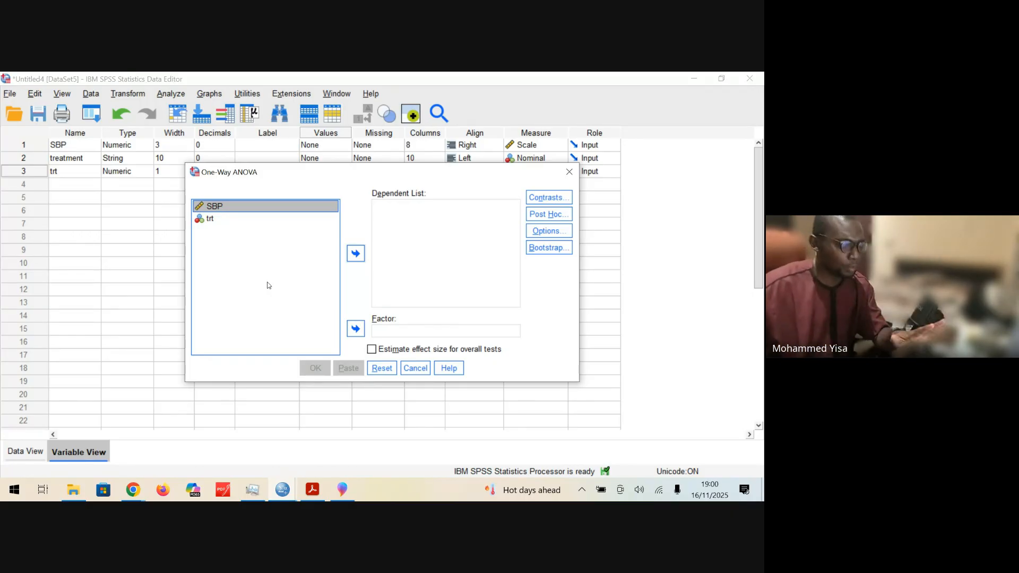
Step: Run the one-way ANOVA with SBP as the dependent variable and trt as the factor
click(362, 258)
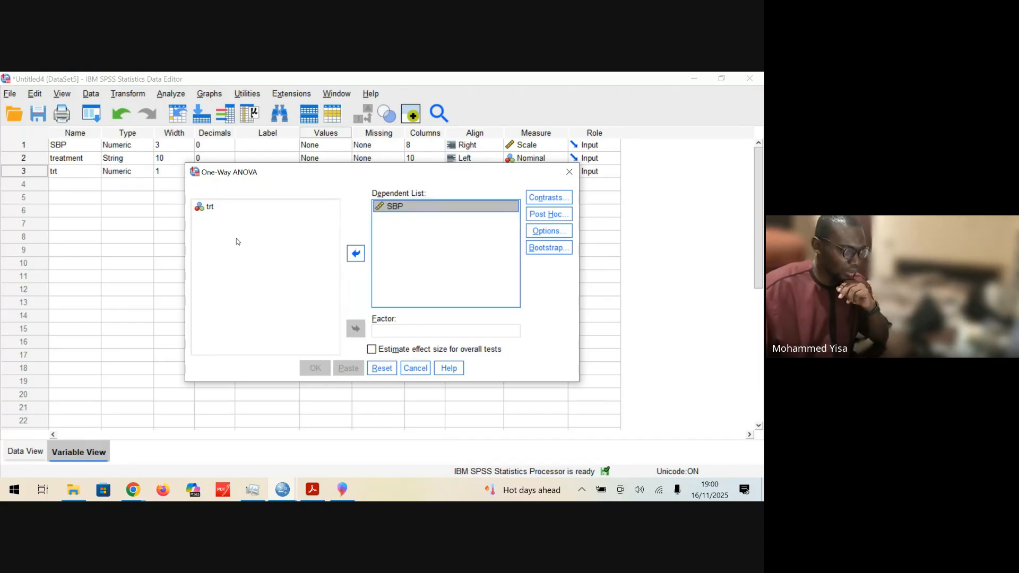
click(210, 208)
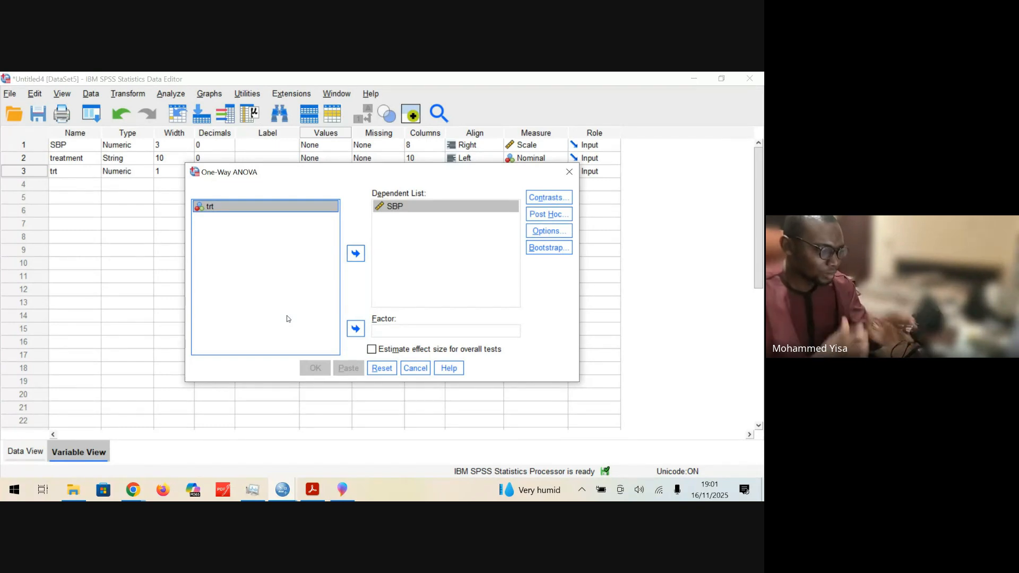
click(352, 333)
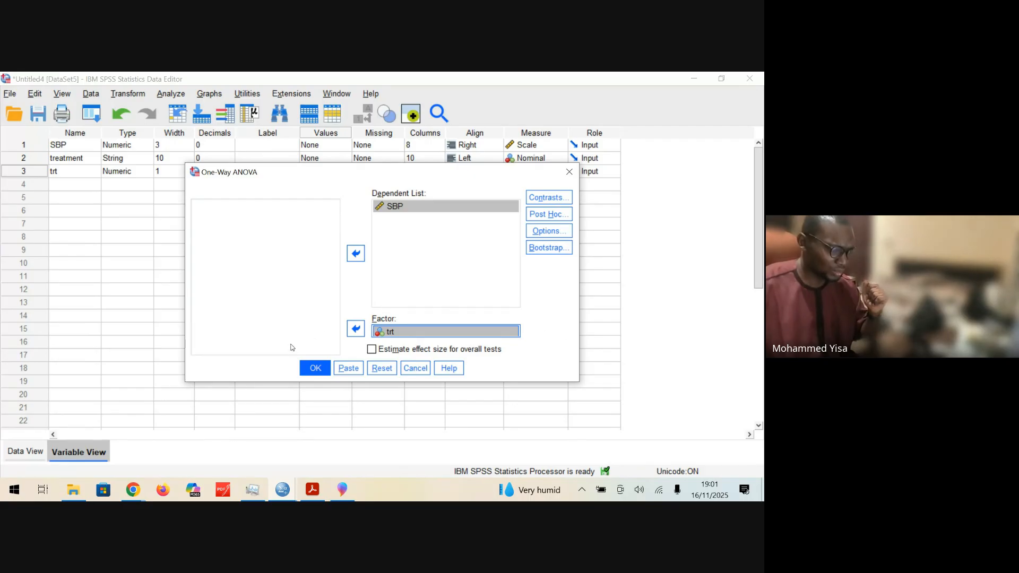
click(314, 373)
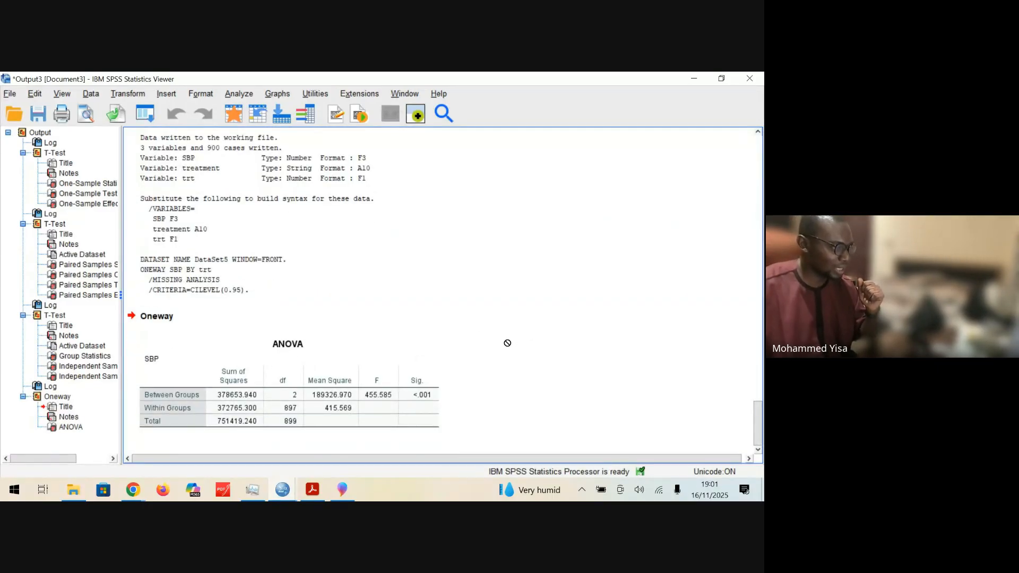
Step: Examine the ANOVA table for SBP, comparing the between-groups and within-groups rows, F statistic and significance
scroll(447, 362, up, 5)
scroll(447, 362, down, 5)
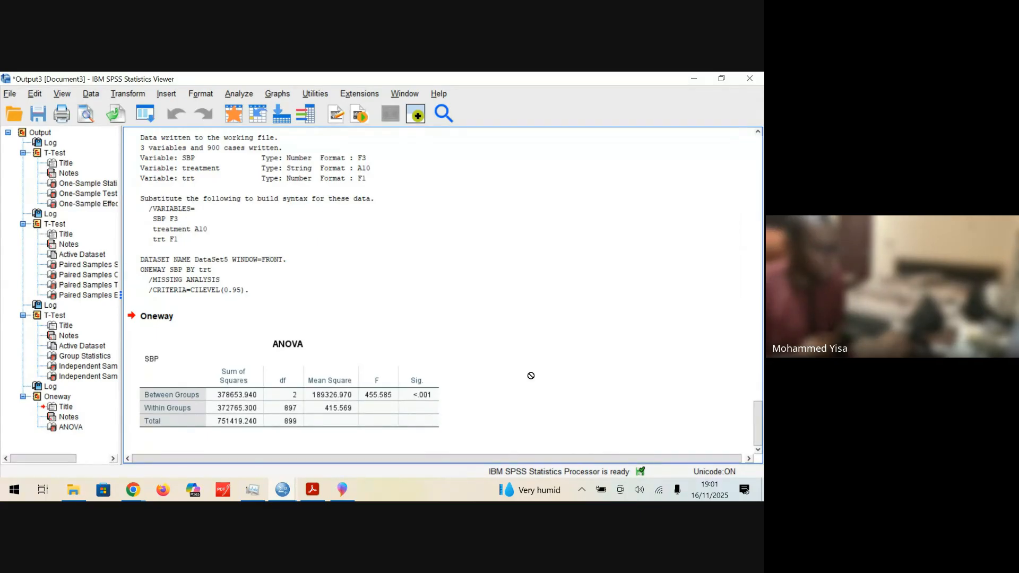
click(151, 390)
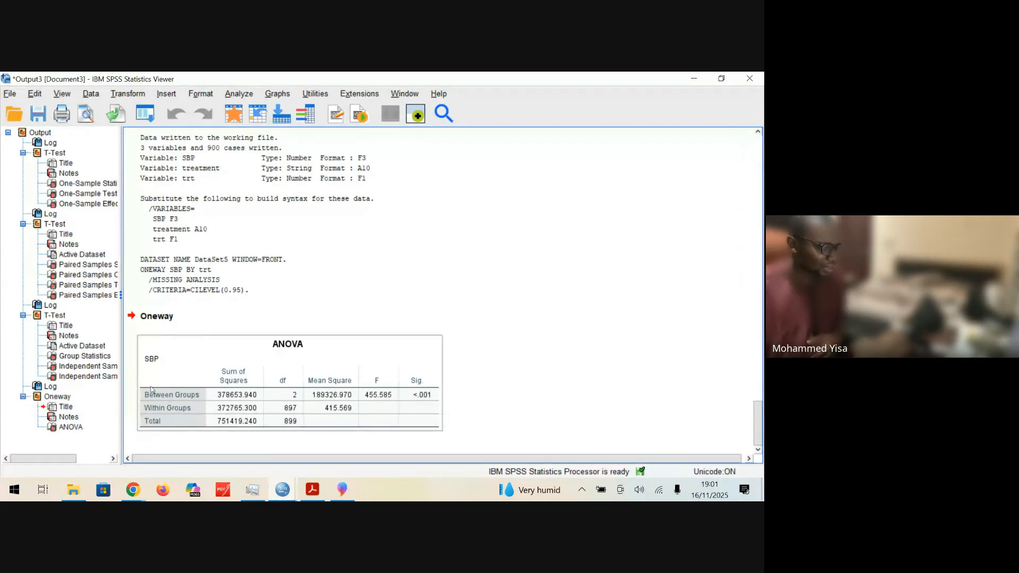
drag(151, 390, 528, 387)
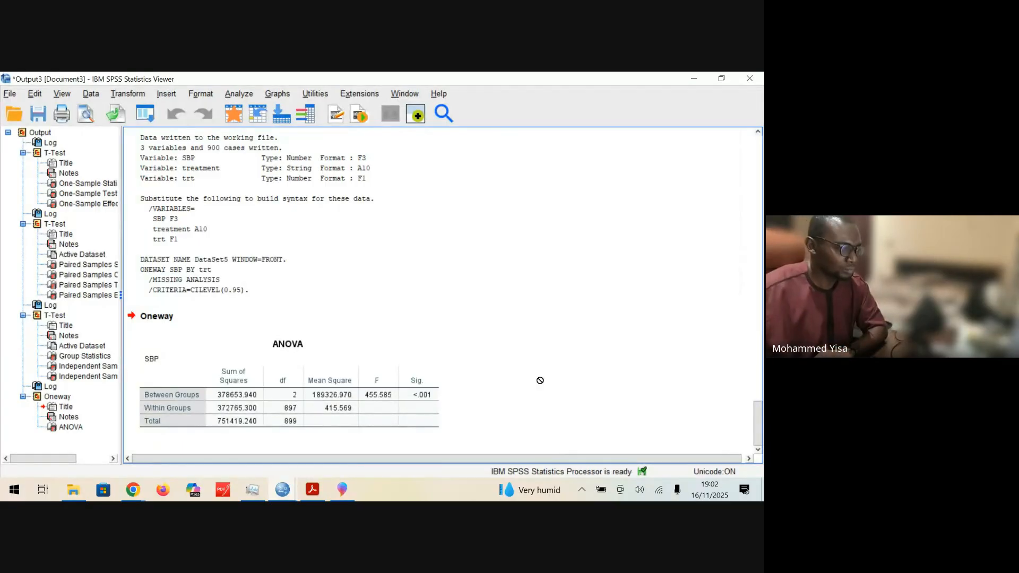
click(268, 424)
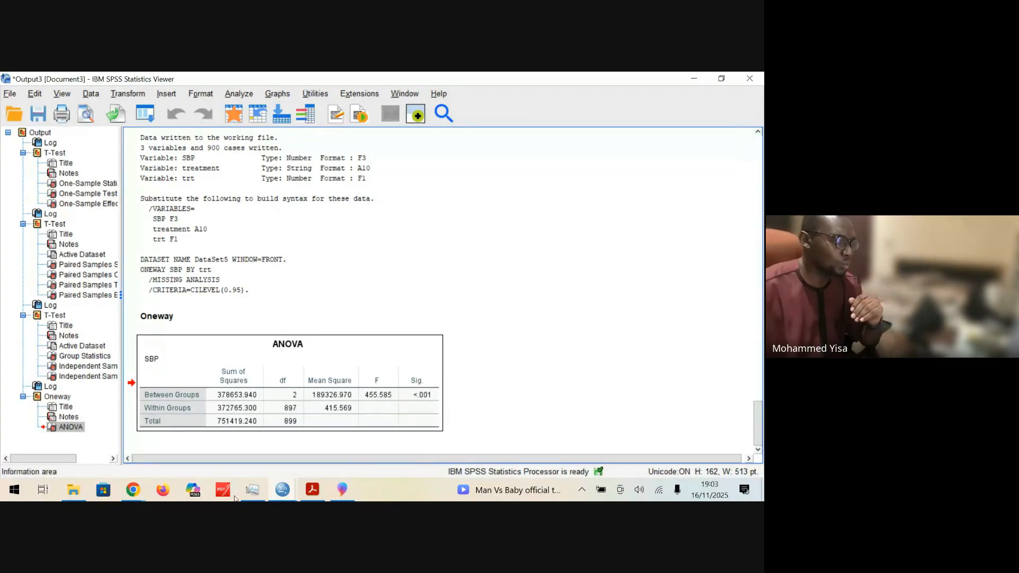
Step: Return to the Untitled4 dataset, review the value labels of trt and show the data records
click(283, 491)
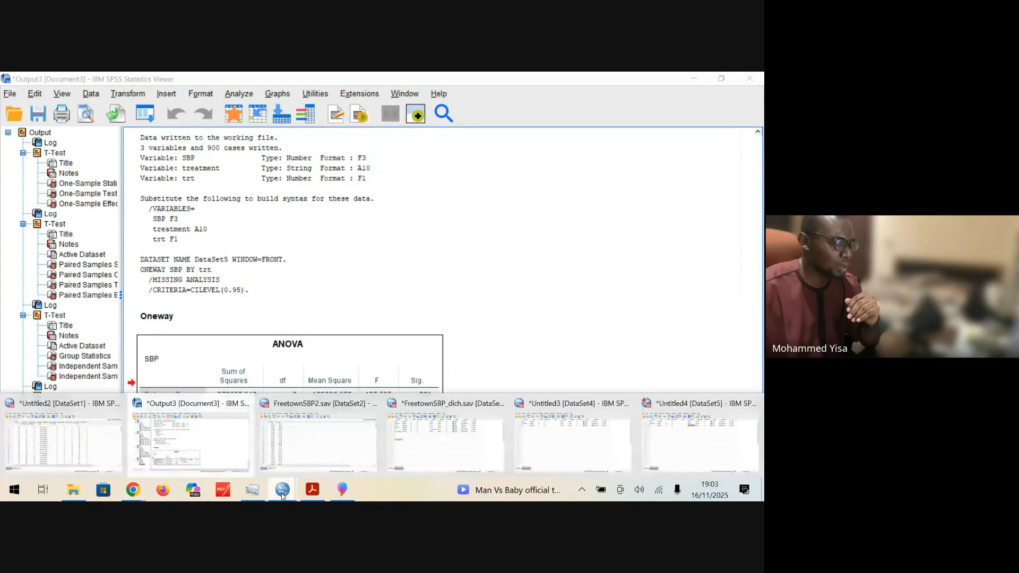
click(735, 448)
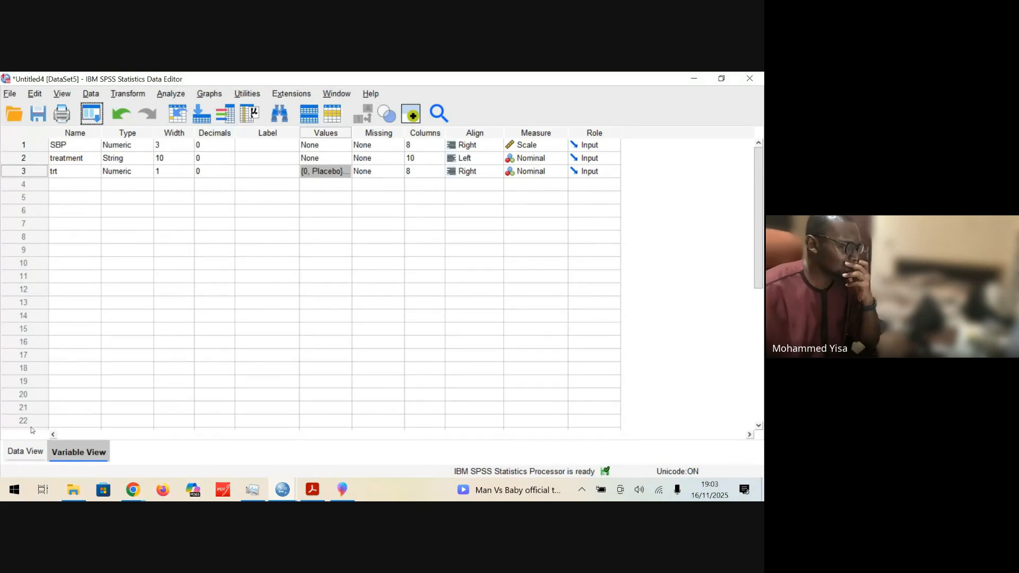
click(348, 173)
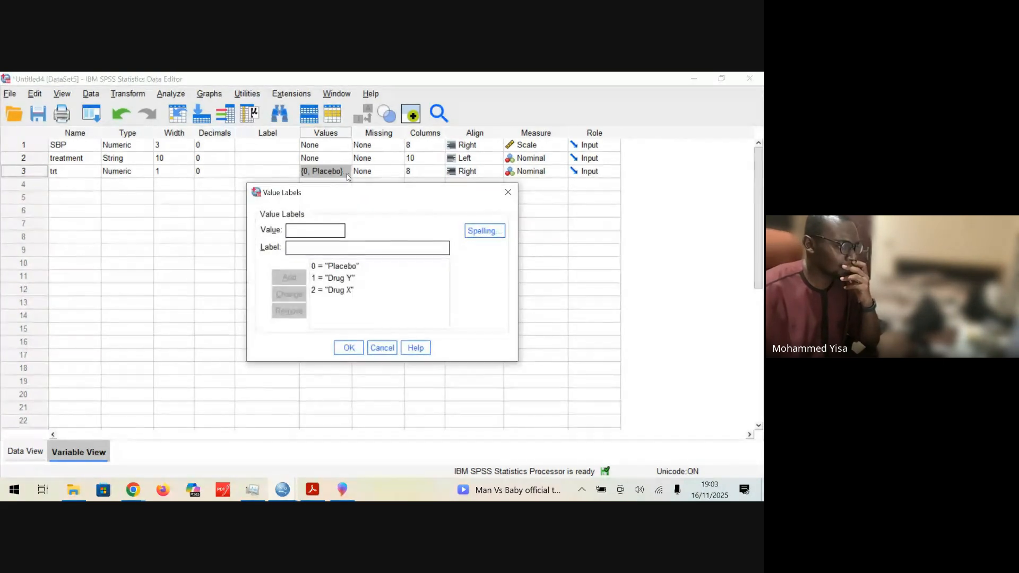
click(510, 200)
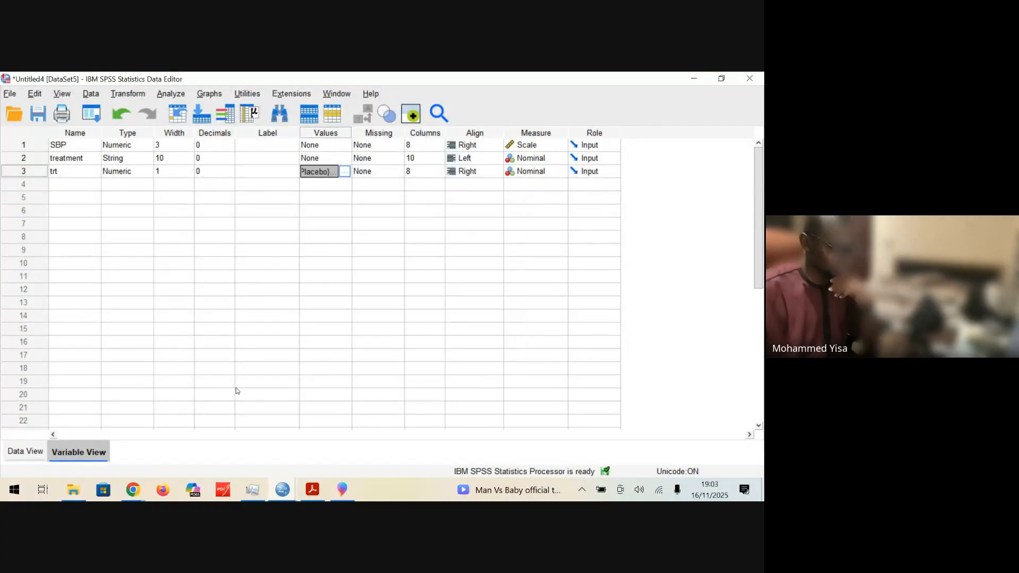
click(26, 451)
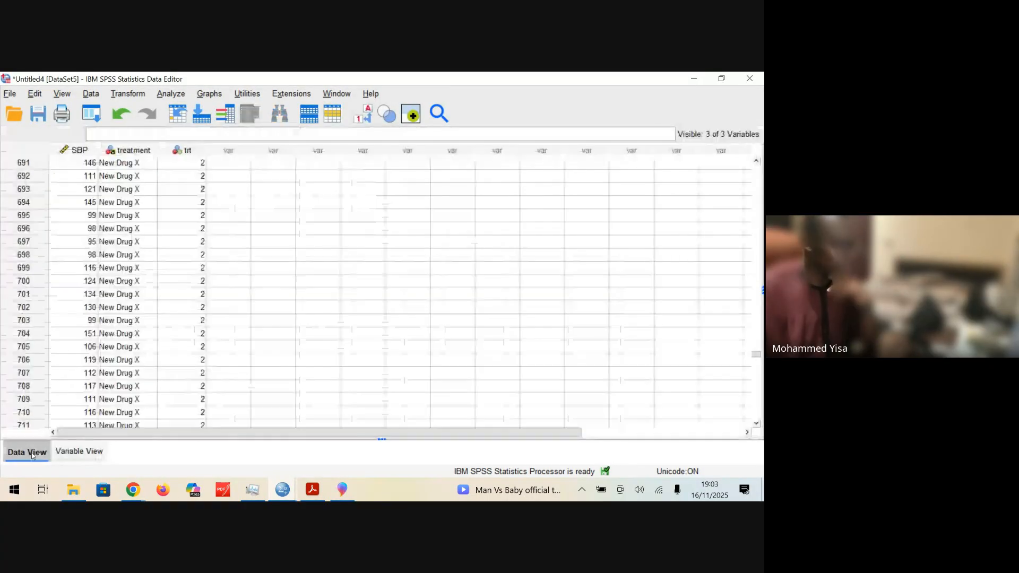
Step: Rerun the one-way ANOVA of SBP by trt with Bonferroni as the only post hoc multiple comparison test
click(170, 94)
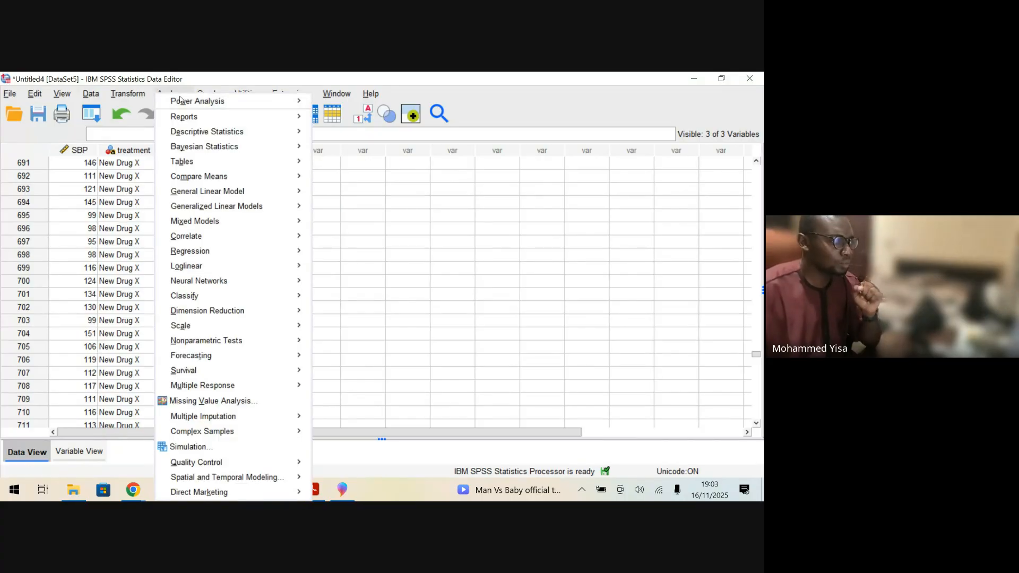
mouse_move(205, 182)
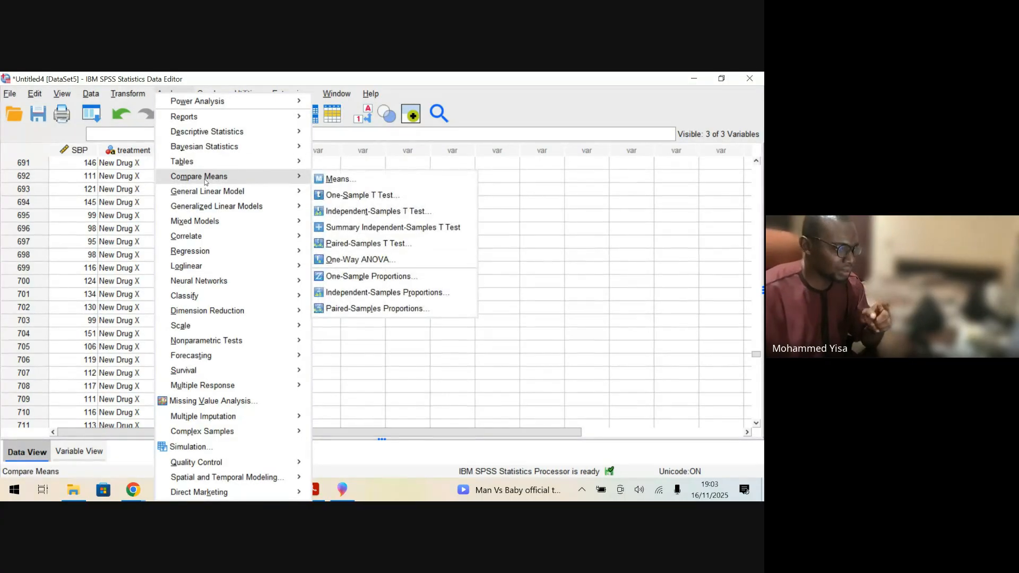
click(372, 259)
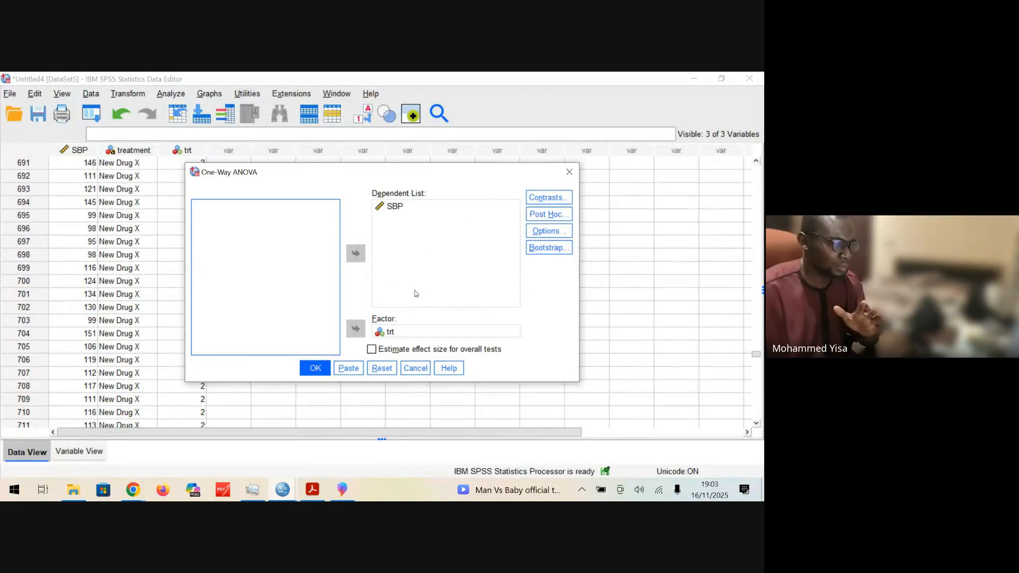
click(556, 215)
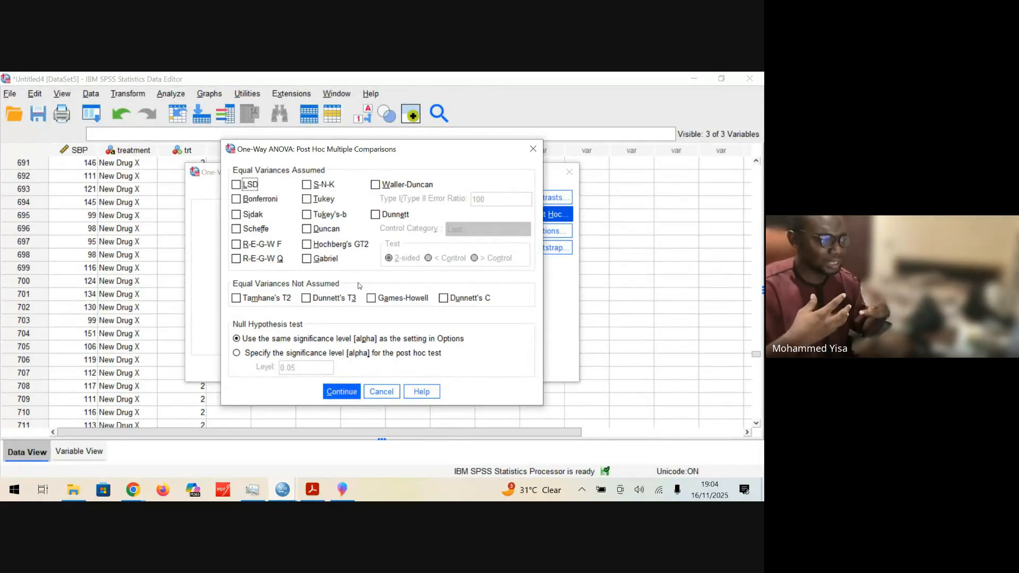
click(254, 200)
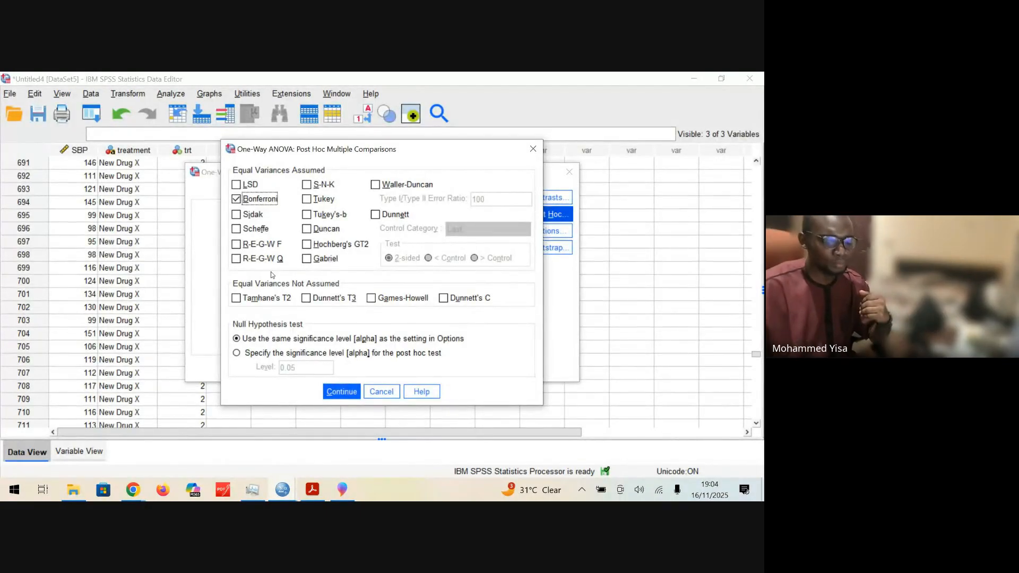
click(242, 233)
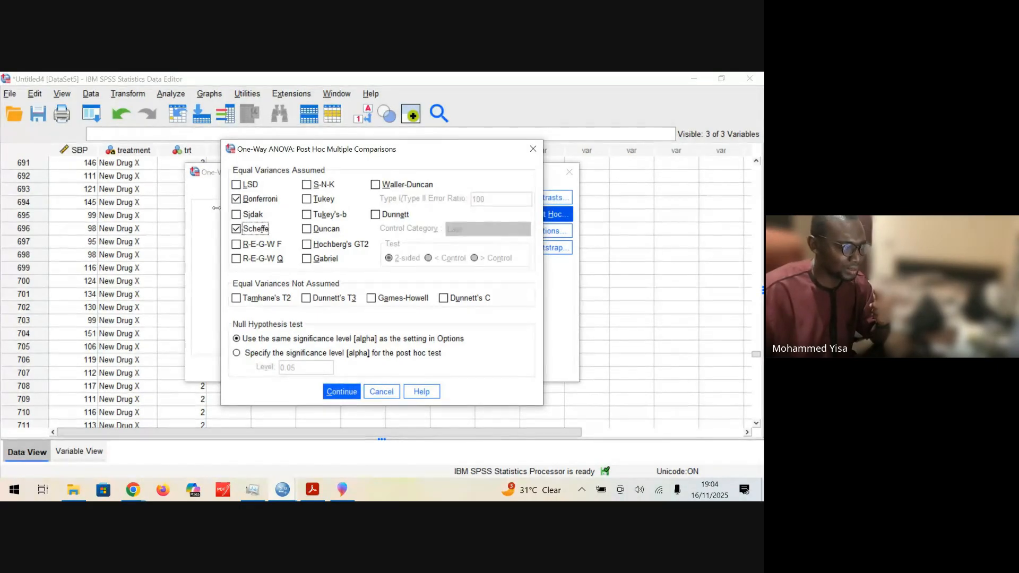
click(236, 229)
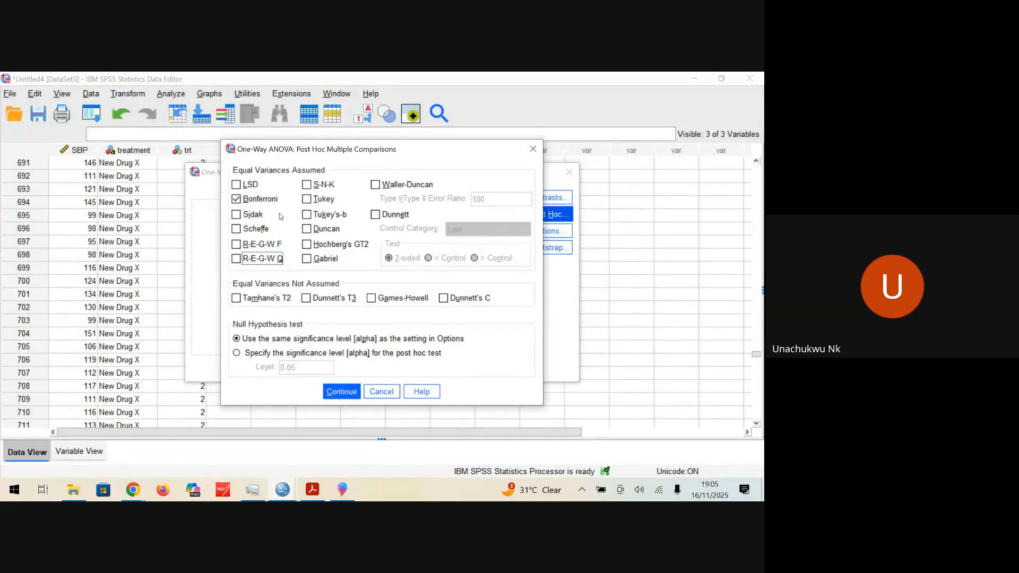
click(342, 392)
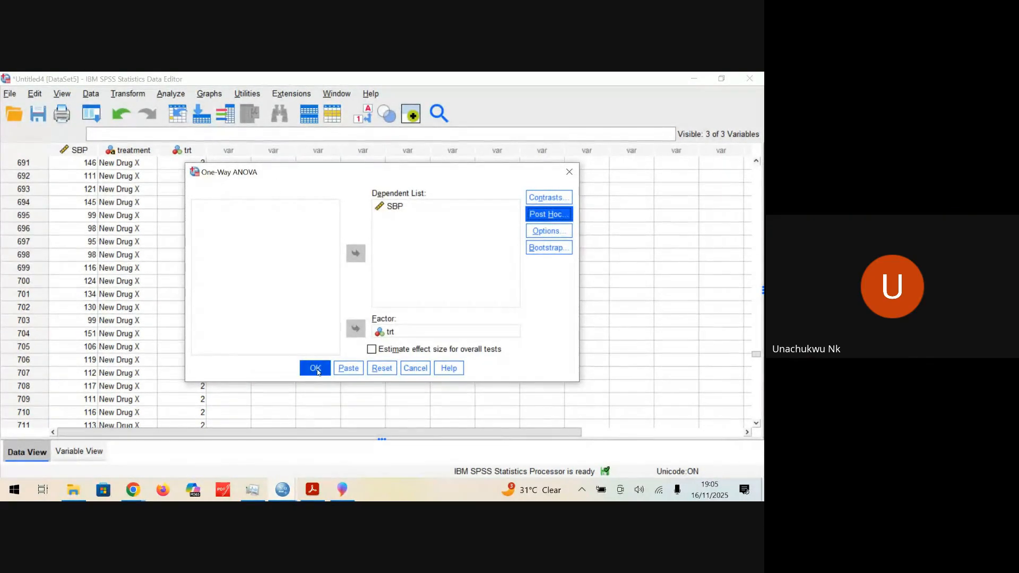
click(316, 368)
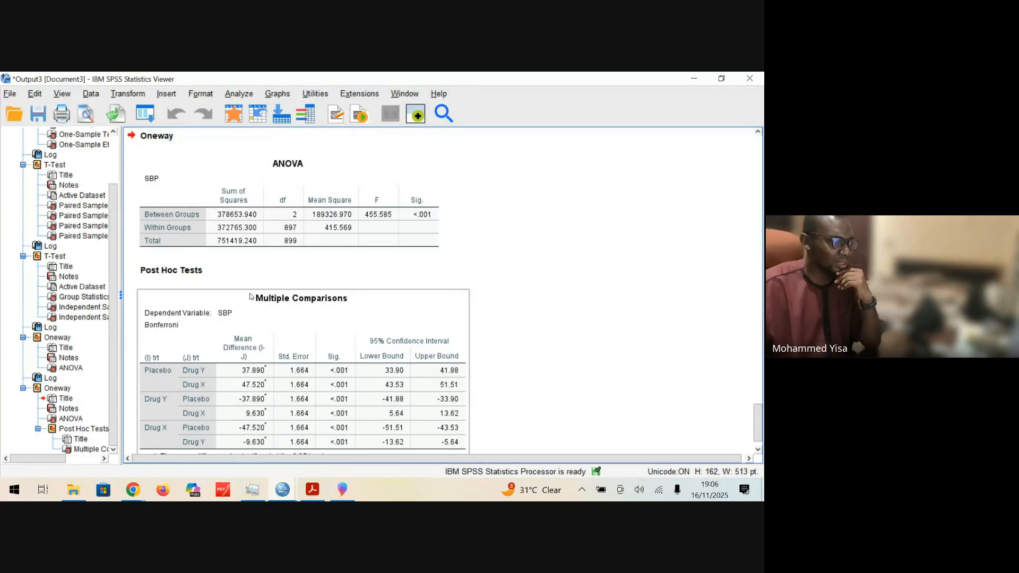
Step: Examine the new ANOVA table and the Bonferroni multiple comparisons between Placebo, Drug Y and Drug X
click(302, 200)
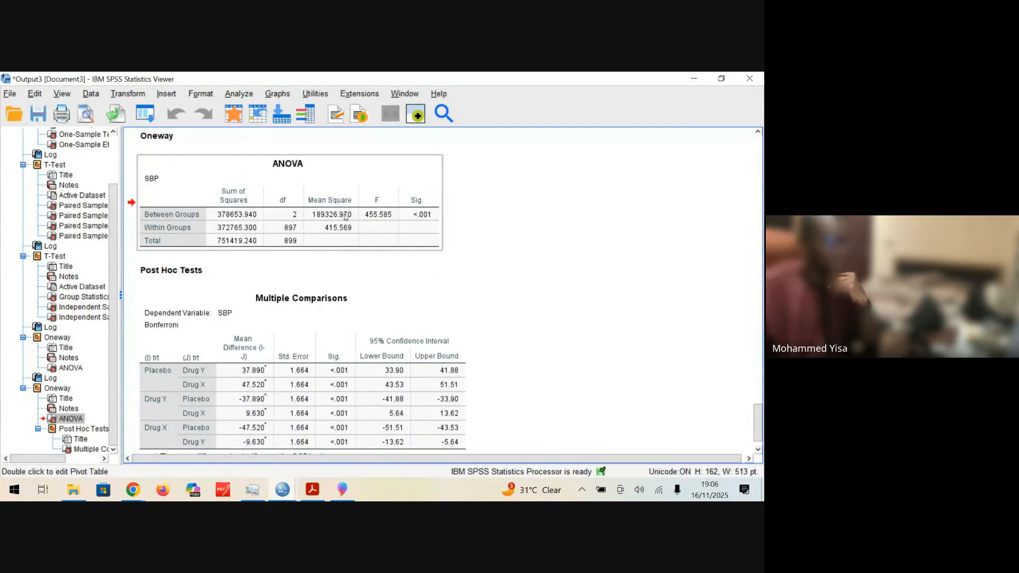
drag(426, 184, 488, 240)
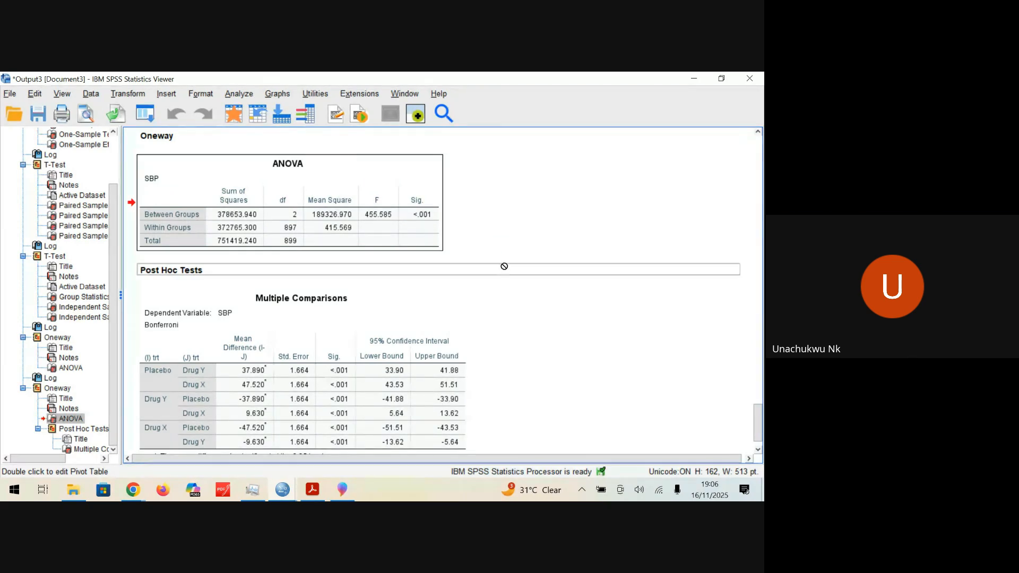
scroll(503, 267, down, 1)
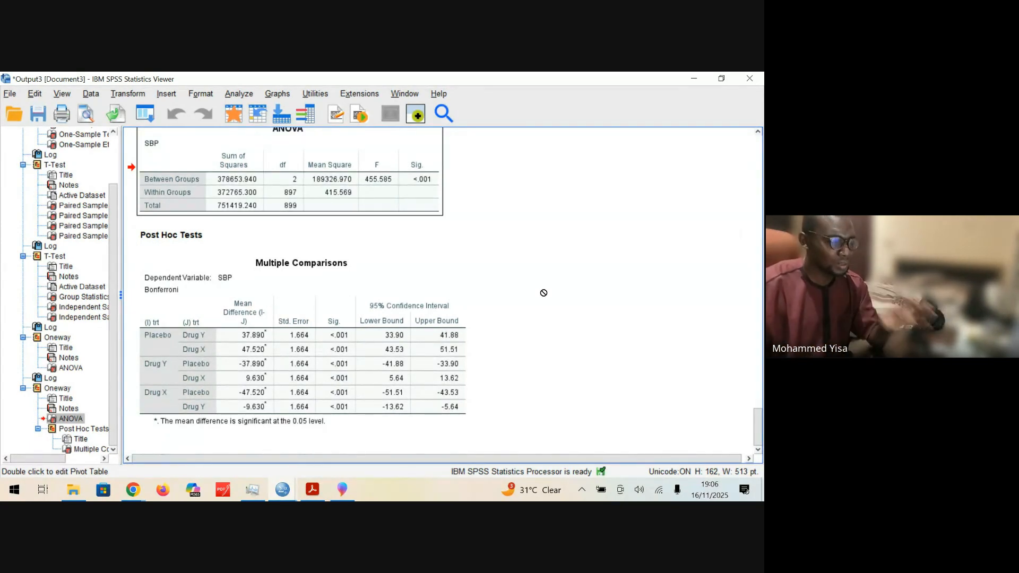
click(318, 372)
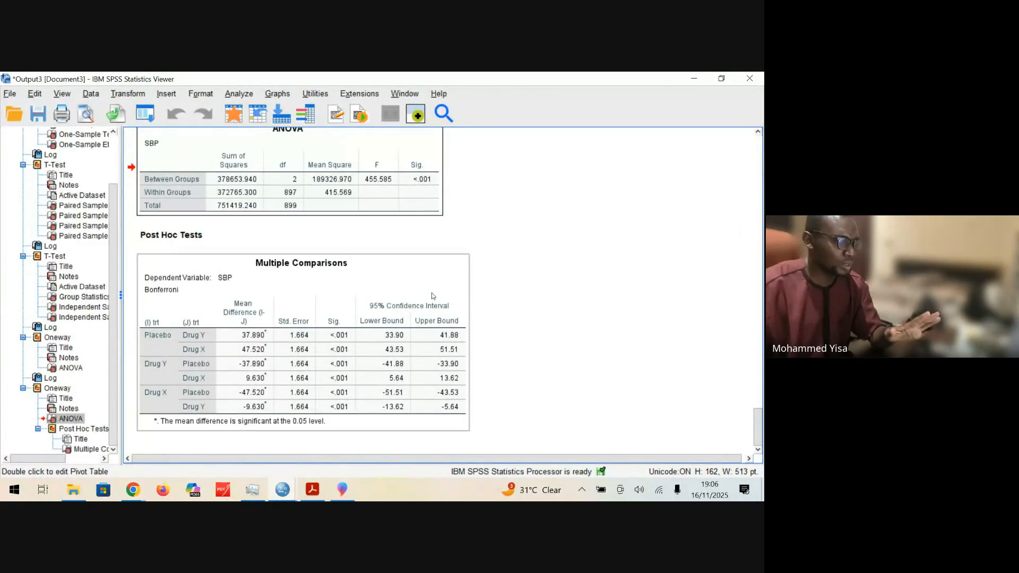
click(435, 312)
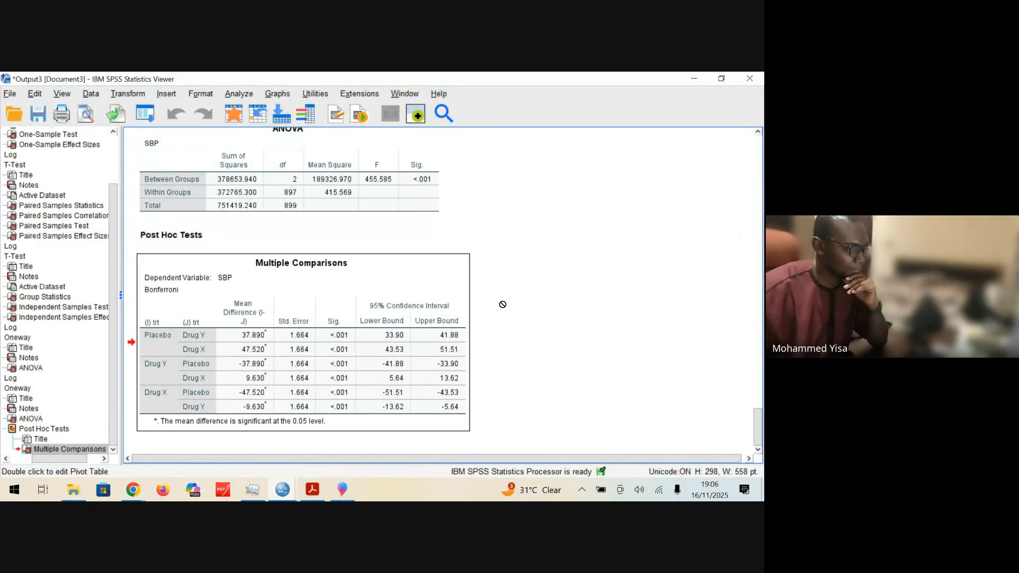
click(596, 358)
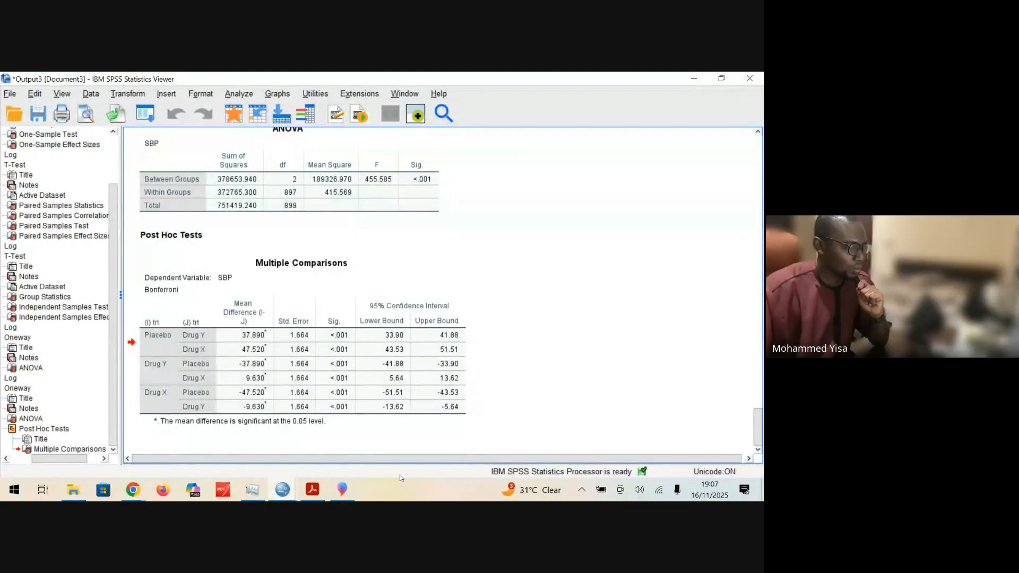
click(163, 378)
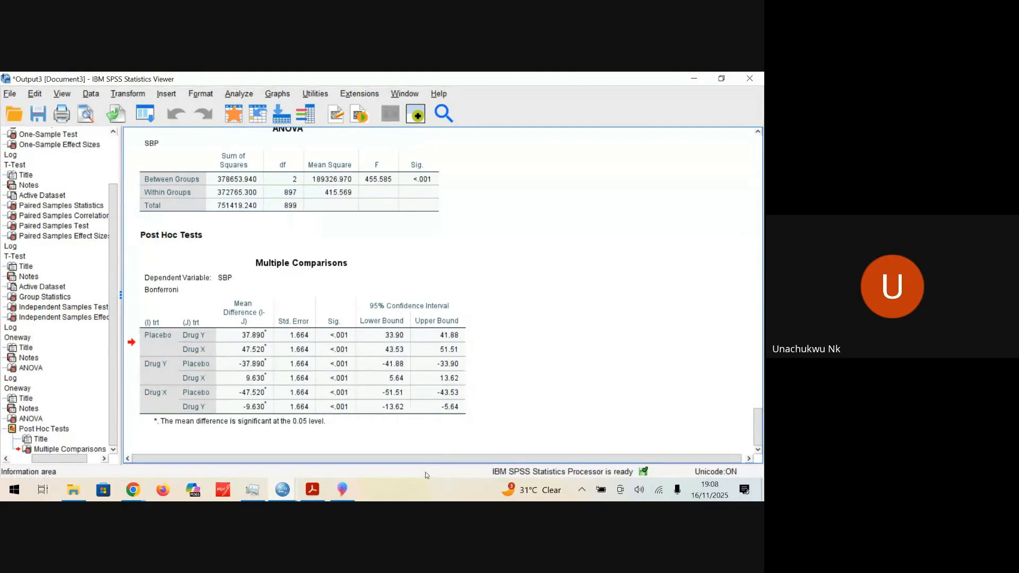
Step: Review the value labels of trt in the Untitled4 dataset, and return to the Bonferroni multiple comparisons in the Output3 document
click(283, 491)
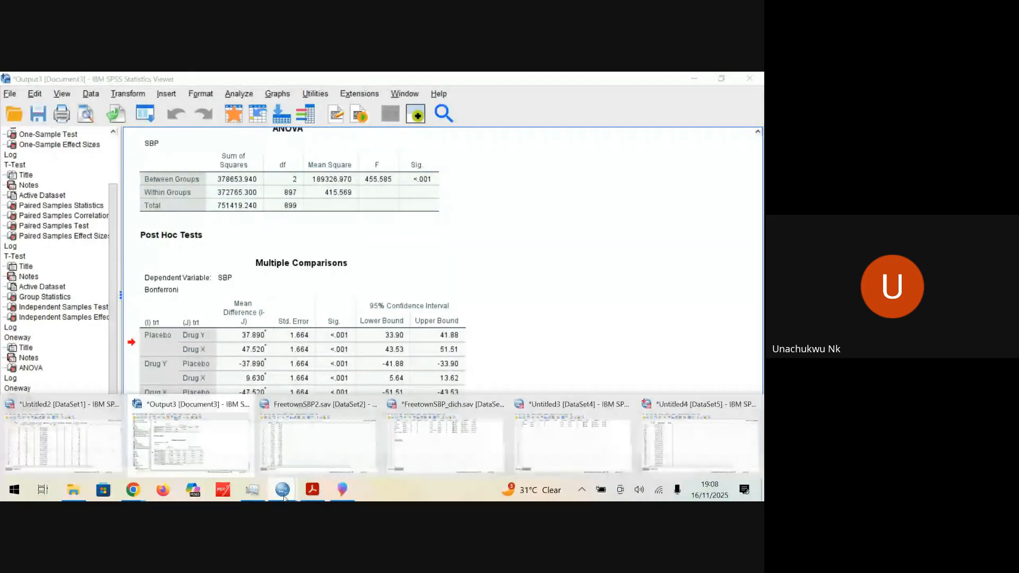
click(670, 440)
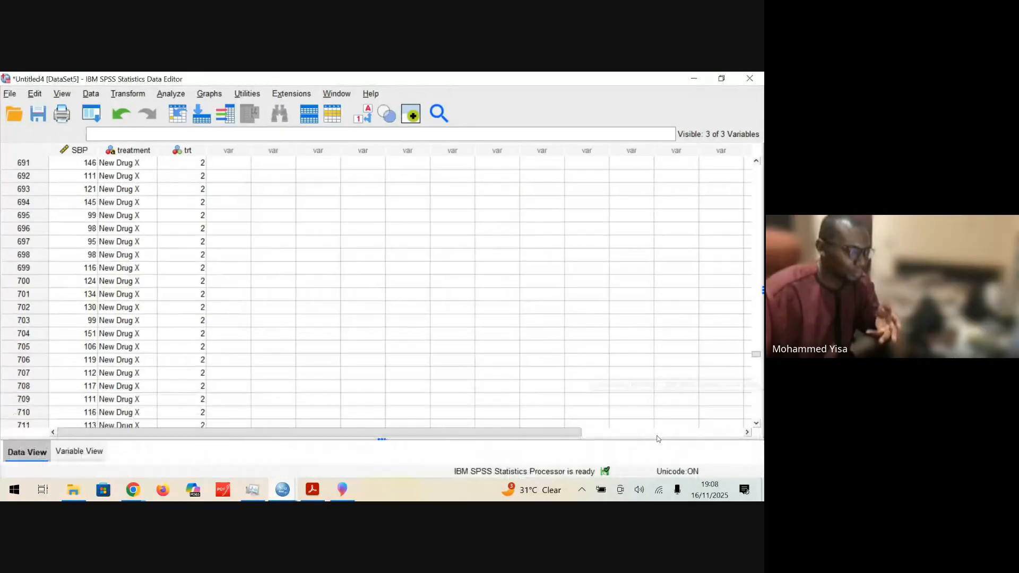
click(78, 451)
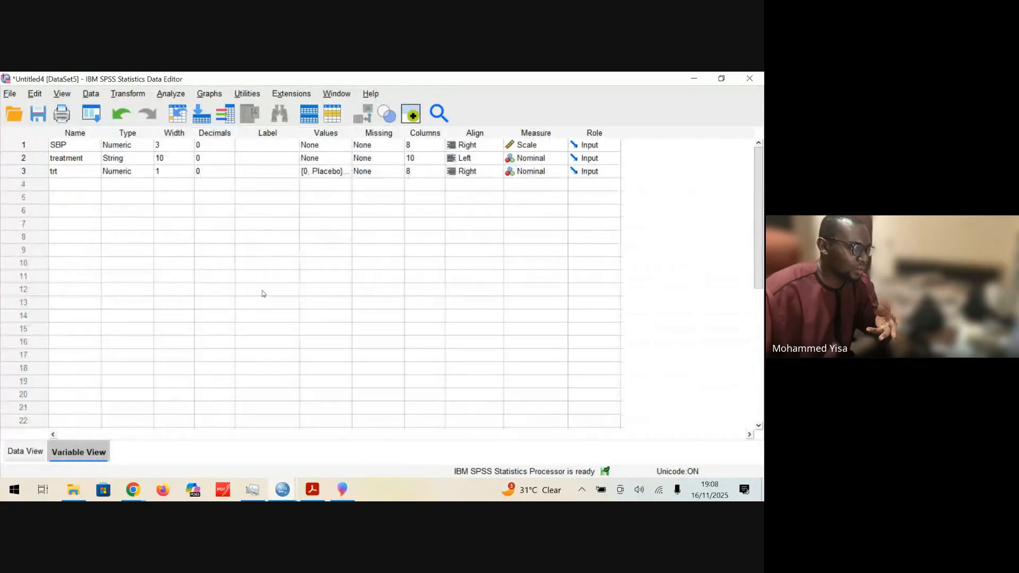
click(345, 174)
click(345, 171)
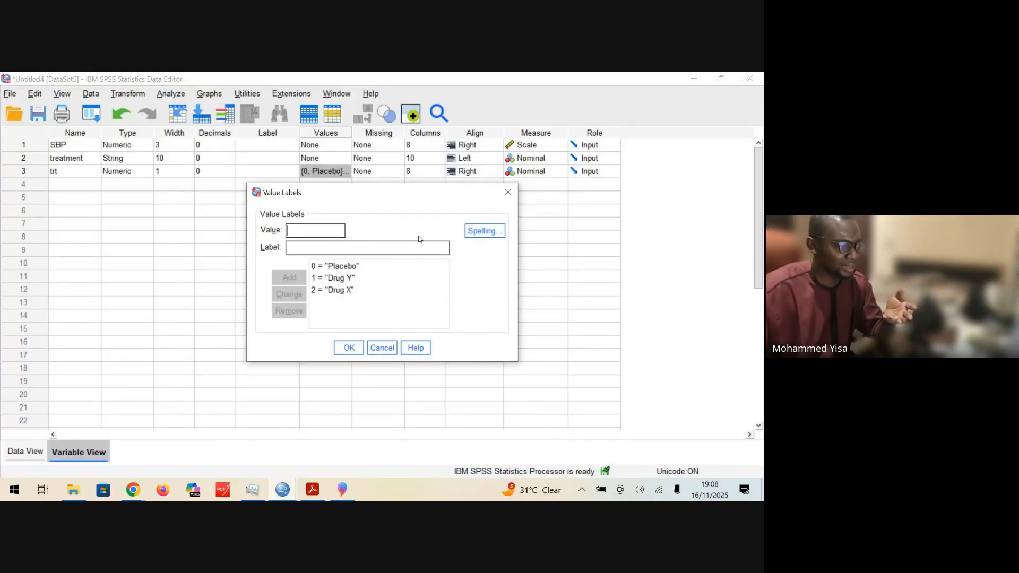
click(507, 197)
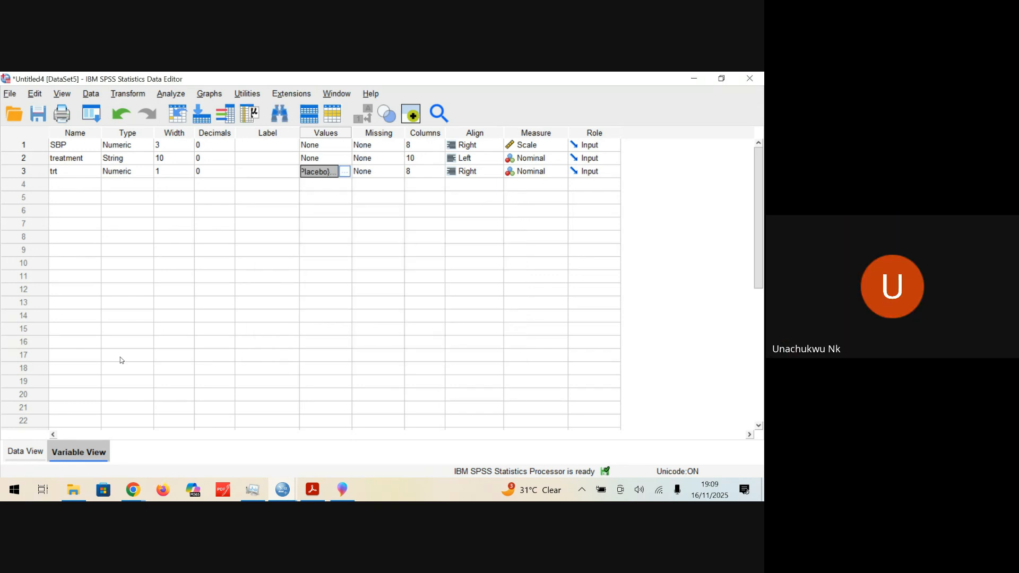
mouse_move(281, 488)
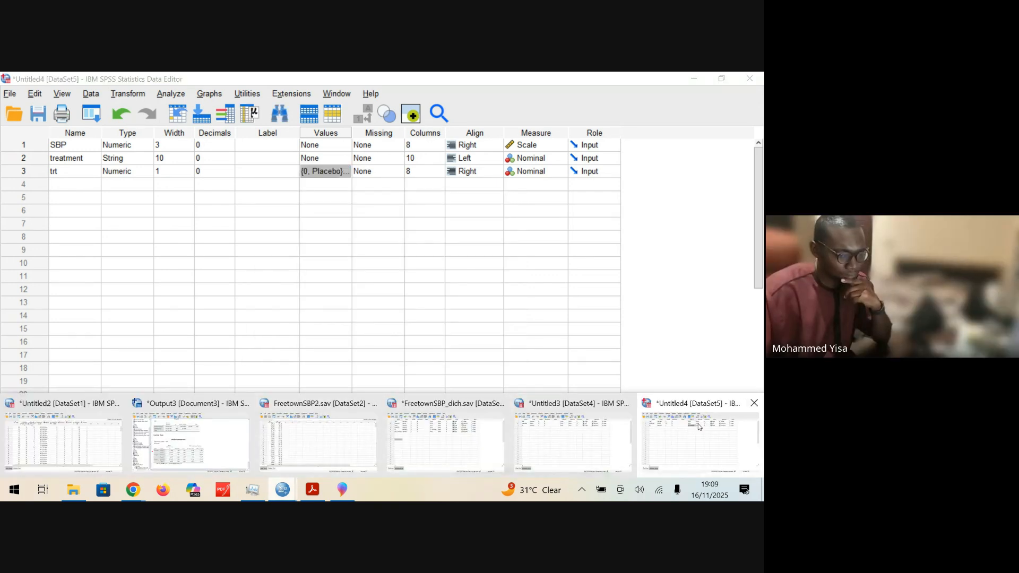
click(206, 449)
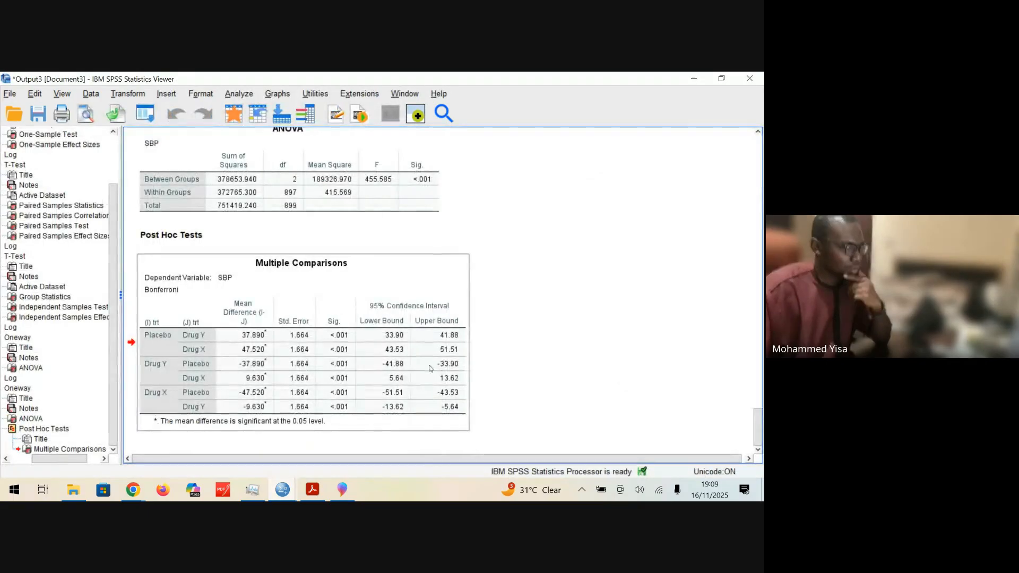
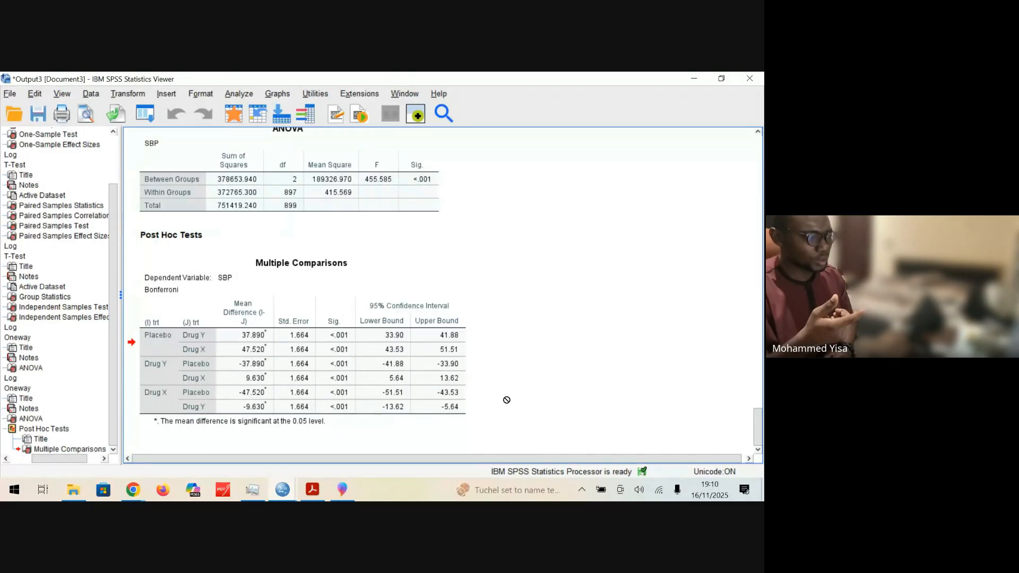
Step: Examine the Bonferroni multiple comparisons of SBP between Placebo, Drug Y and Drug X alongside the ANOVA table
click(283, 342)
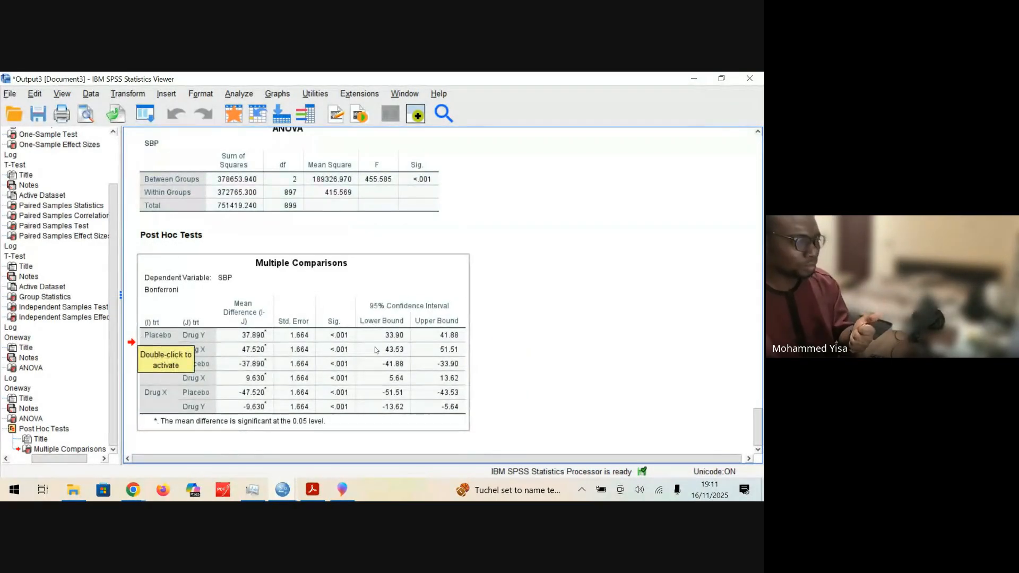
click(715, 310)
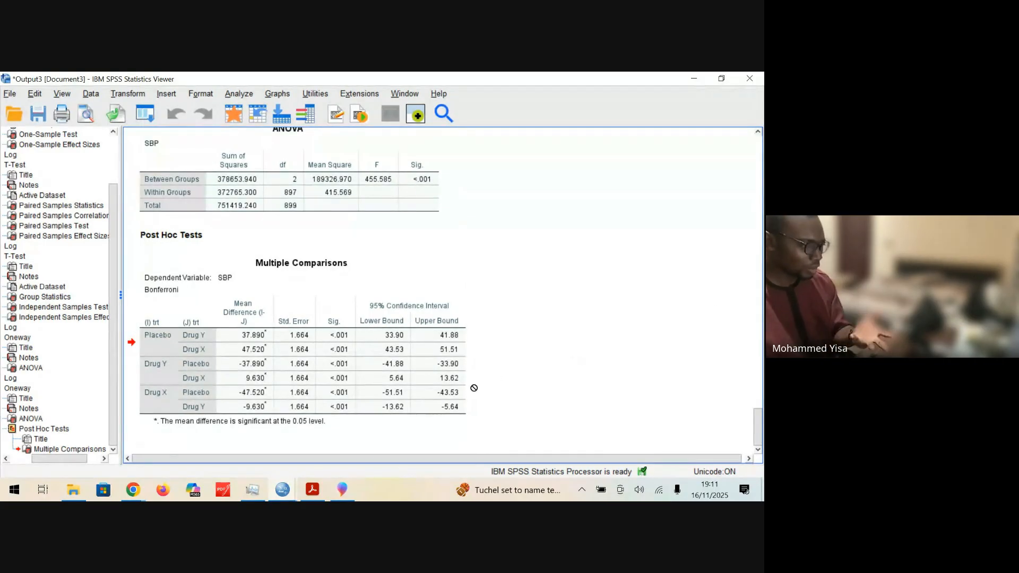
click(177, 334)
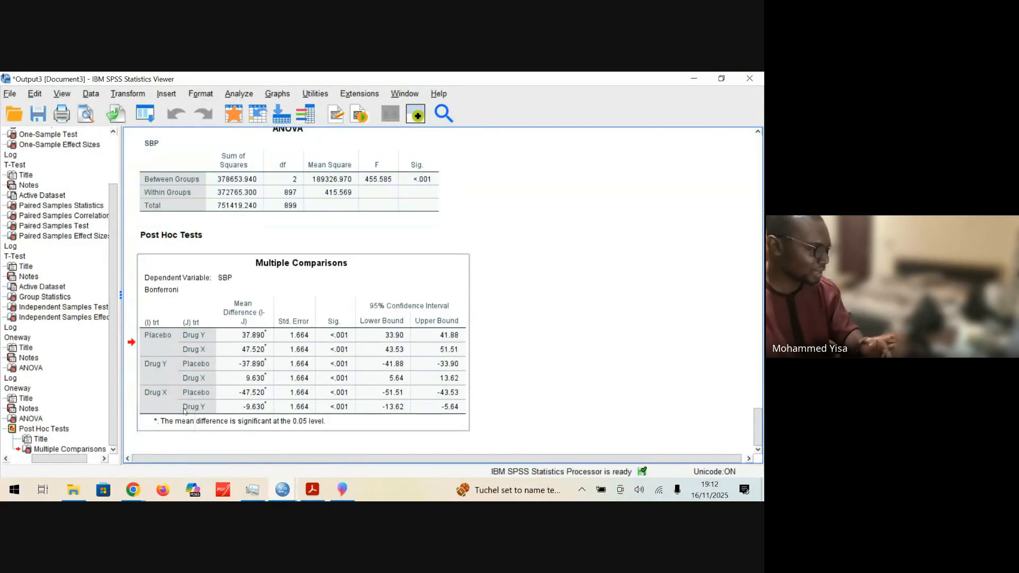
click(191, 431)
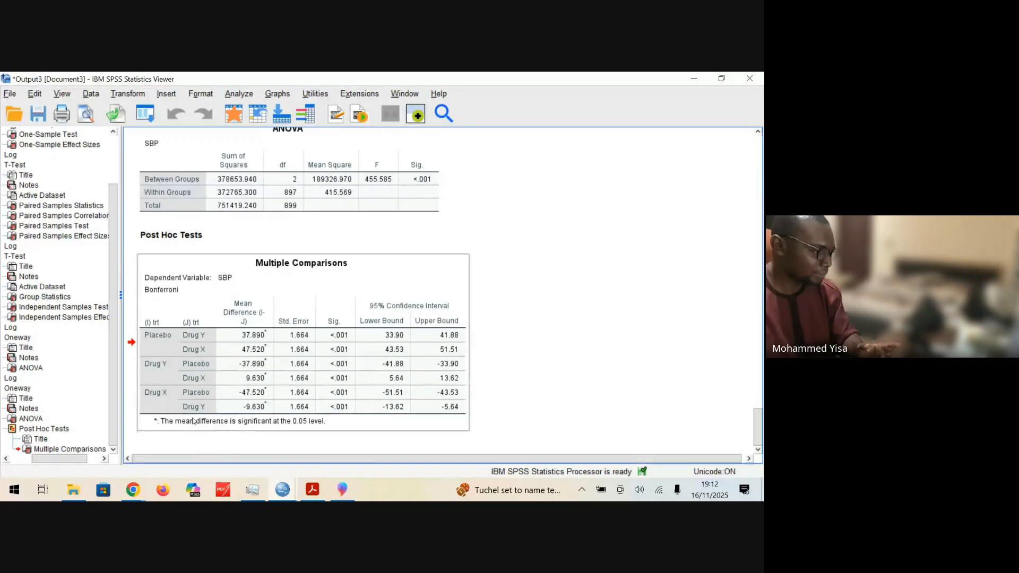
drag(193, 420, 536, 361)
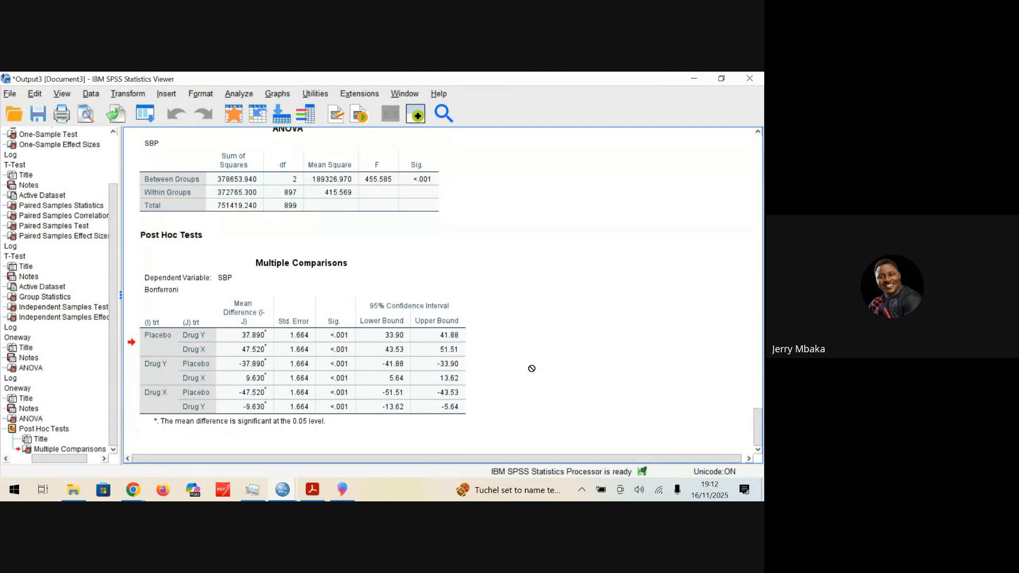
click(231, 194)
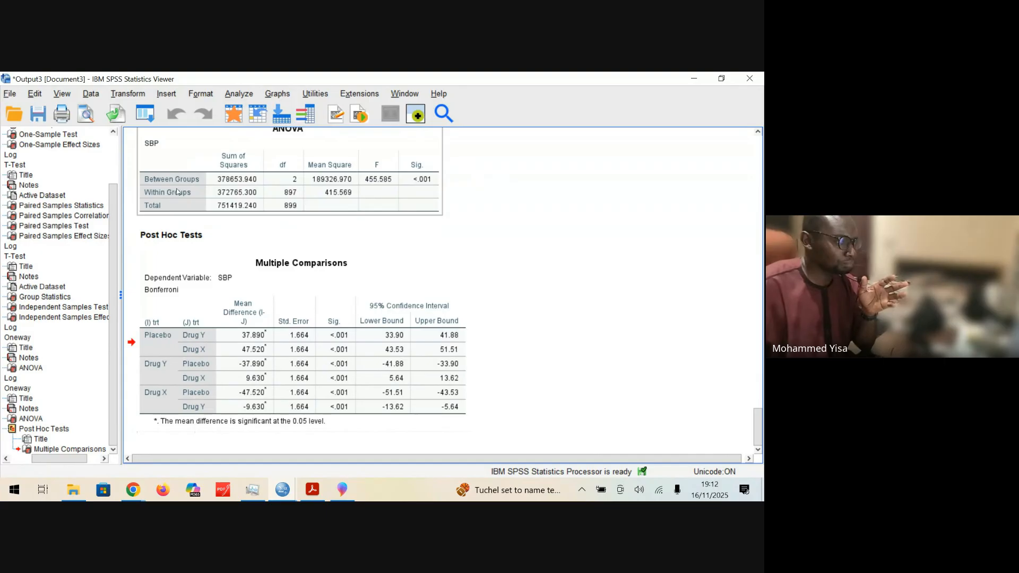
Step: Review the earlier ANOVA output and the ONEWAY syntax log with the Bonferroni option, and return to the Multiple Comparisons table
scroll(404, 226, up, 5)
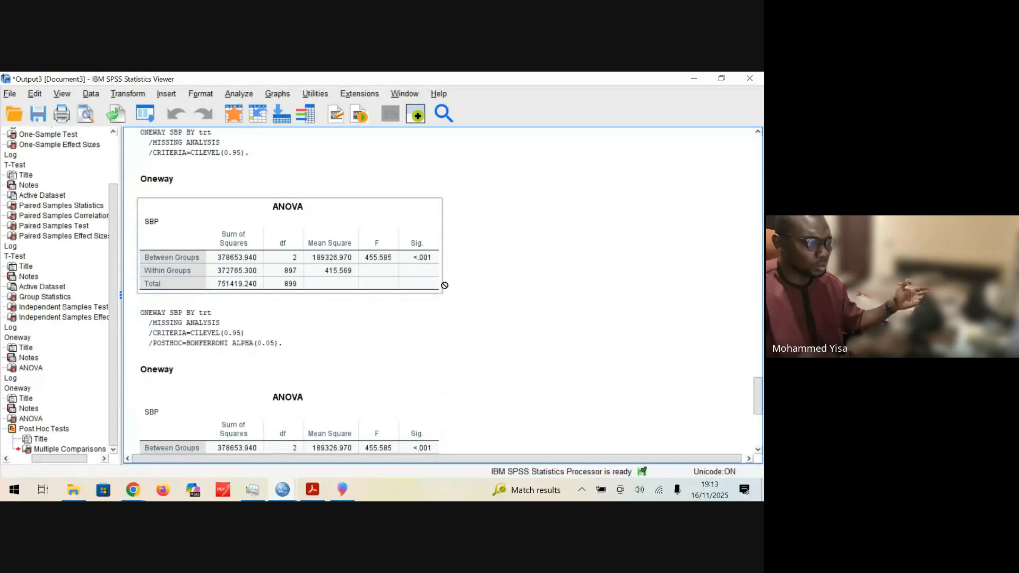
click(566, 320)
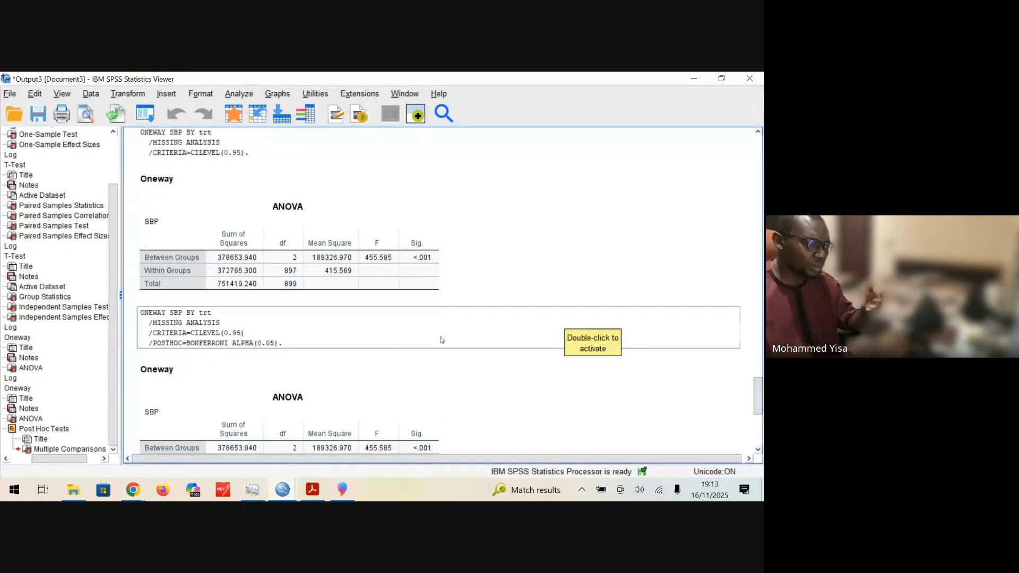
click(218, 349)
drag(218, 349, 418, 363)
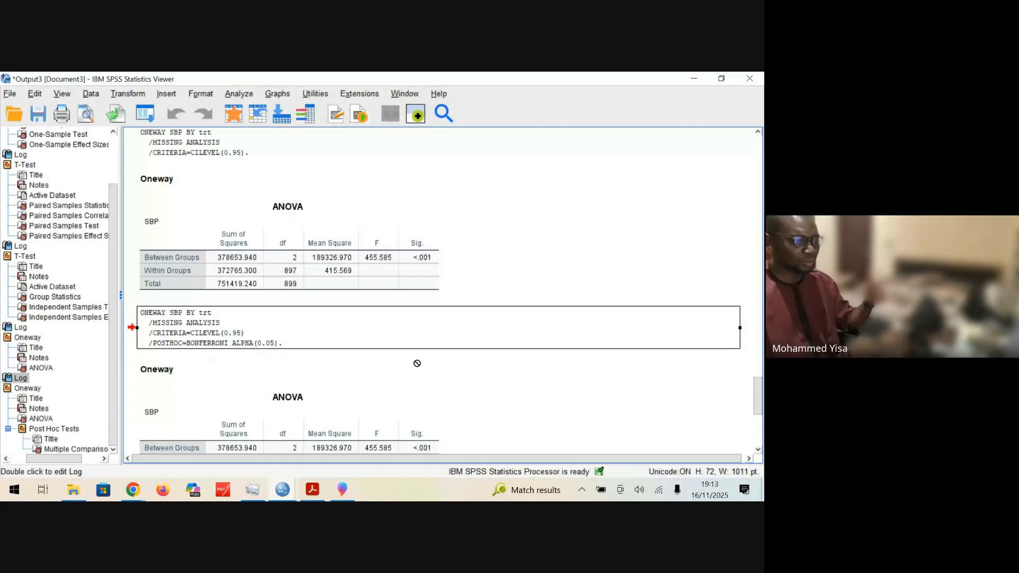
scroll(418, 363, down, 5)
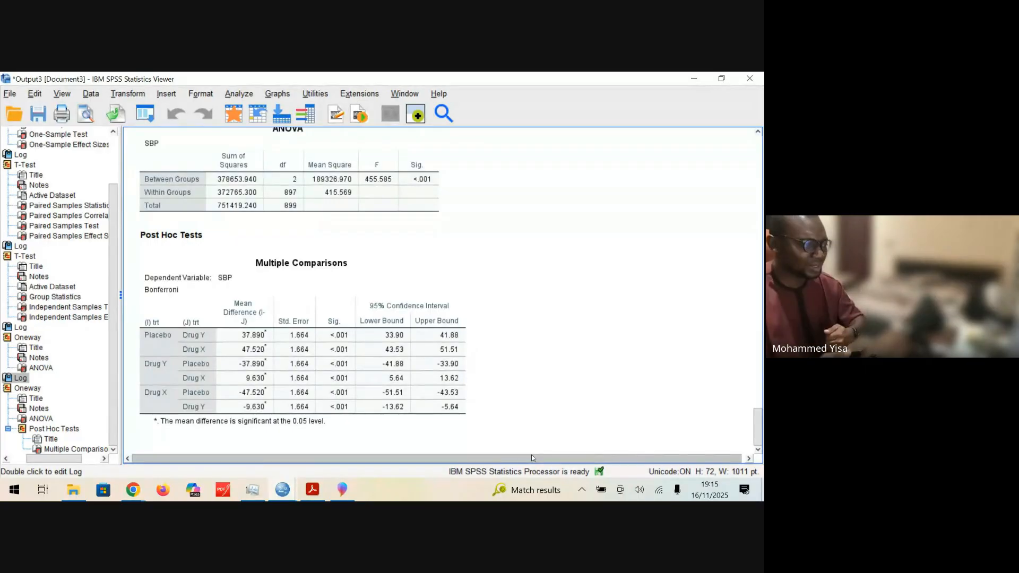
click(201, 295)
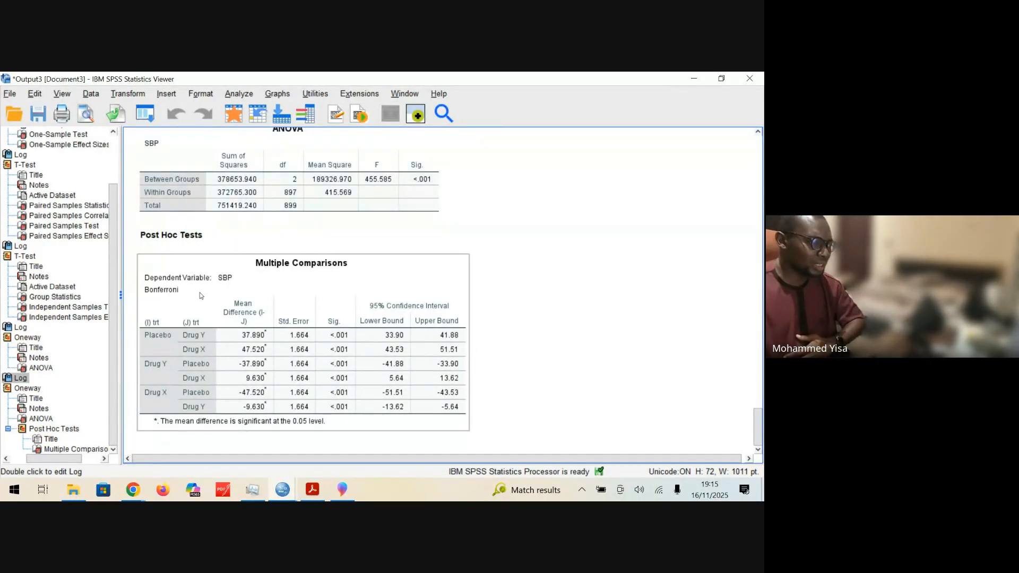
click(169, 298)
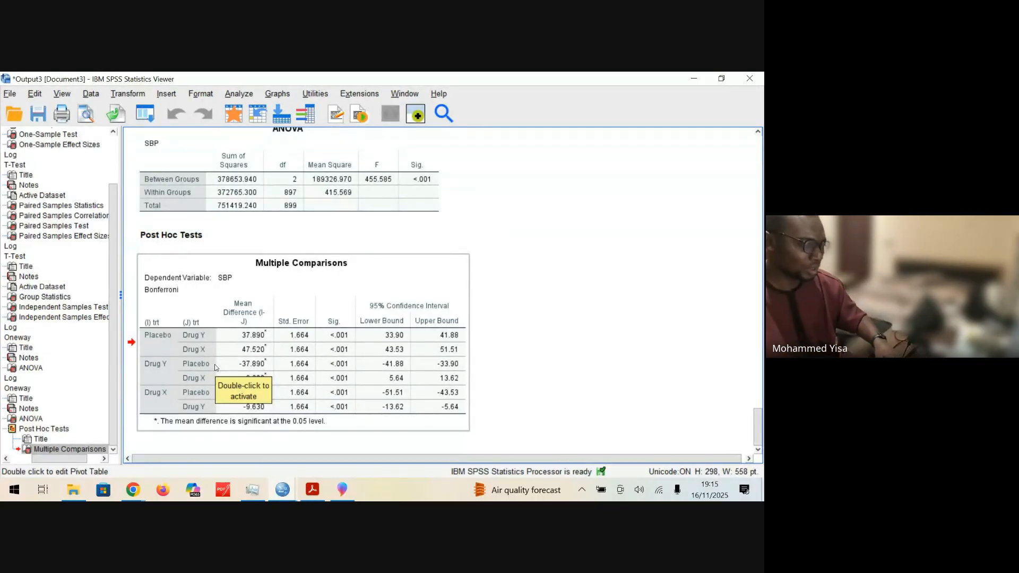
drag(320, 377, 506, 389)
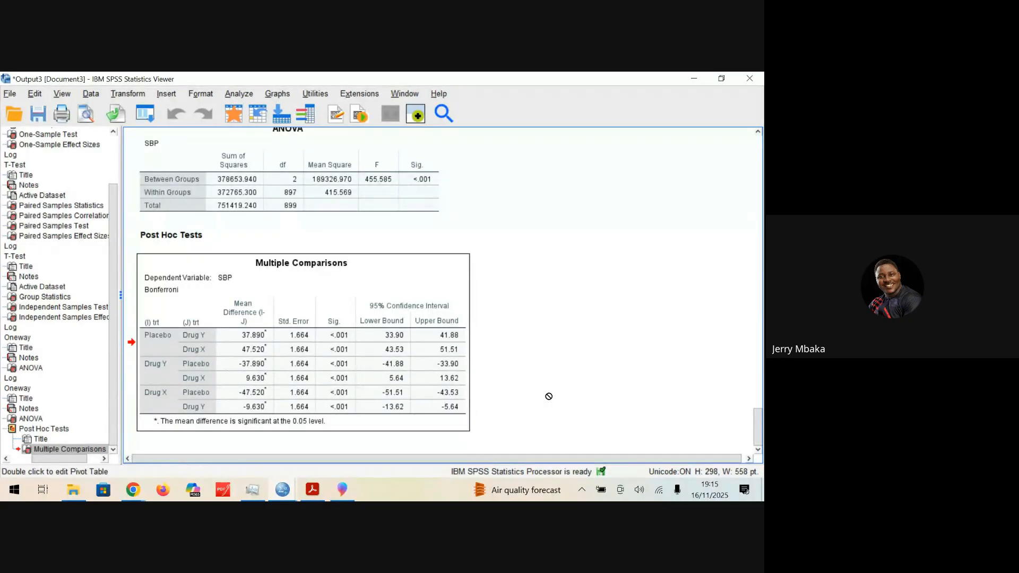
Step: Switch to SPSS Lab 2.pdf in Acrobat and review the ANOVA instructions, the ANOVA results slide and the wrap-up slide
click(322, 496)
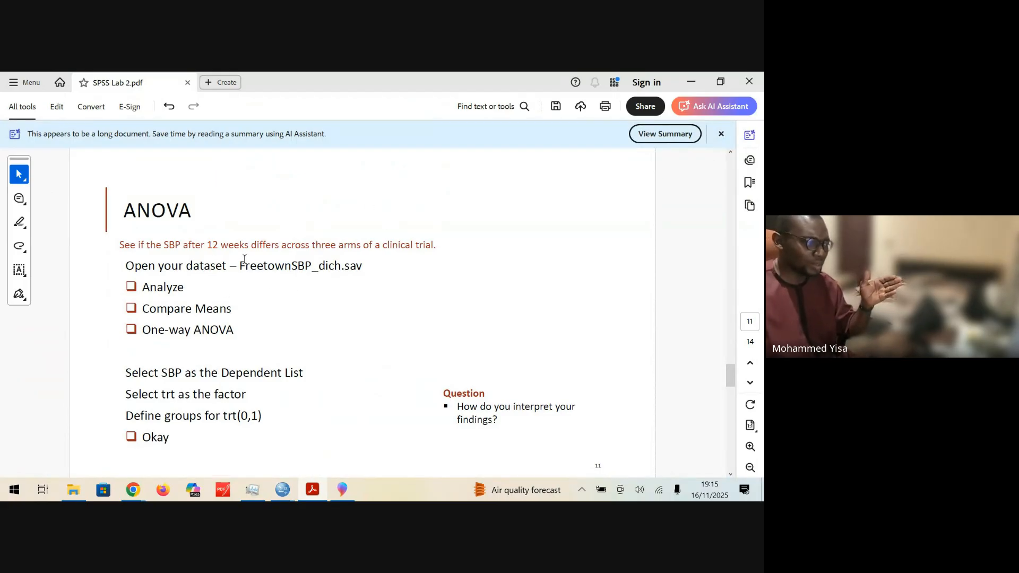
drag(126, 266, 363, 263)
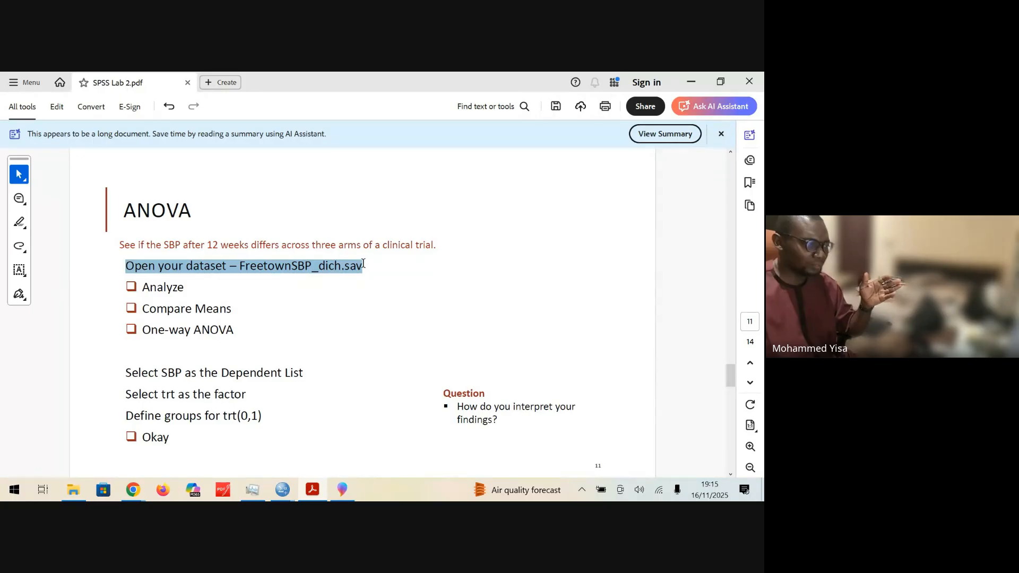
click(288, 411)
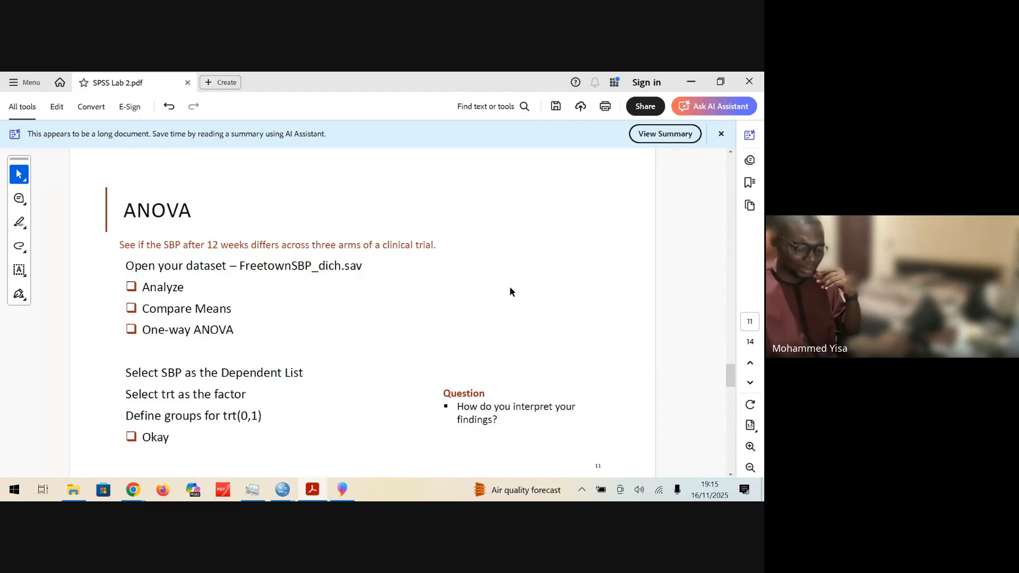
scroll(509, 292, down, 1)
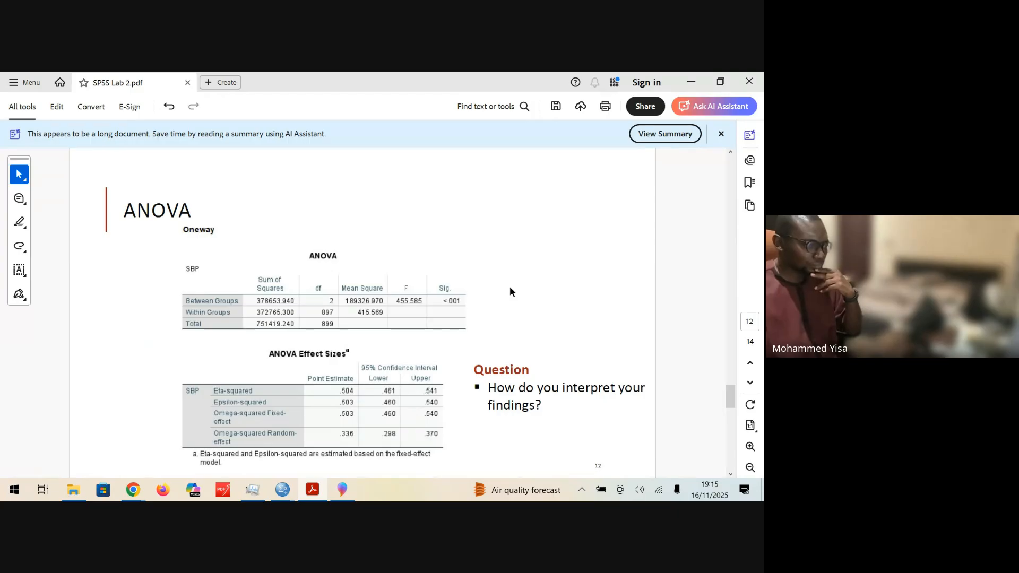
scroll(511, 291, down, 1)
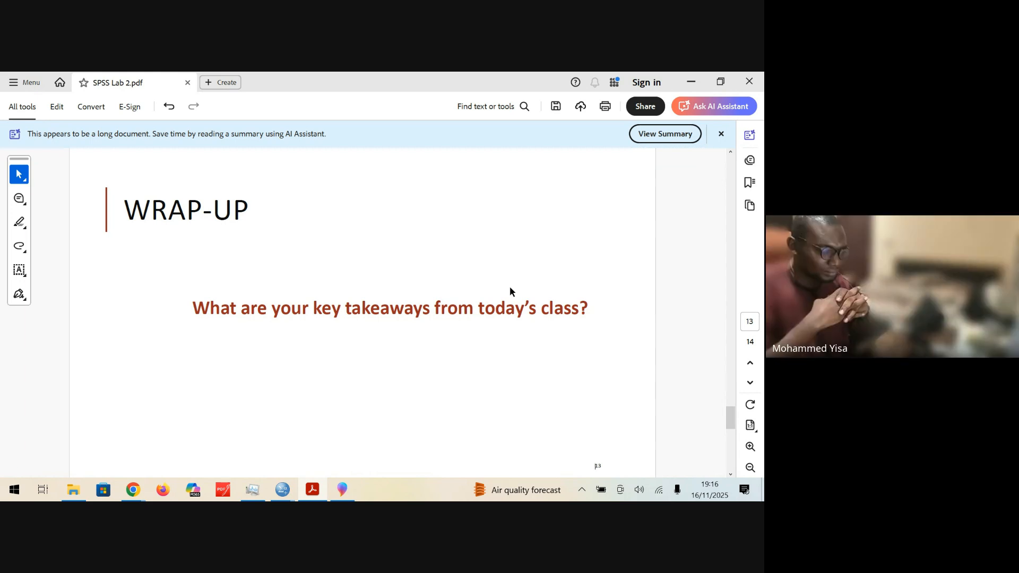
Step: Switch to the Google Meet call in Chrome and stop sharing the screen
click(133, 489)
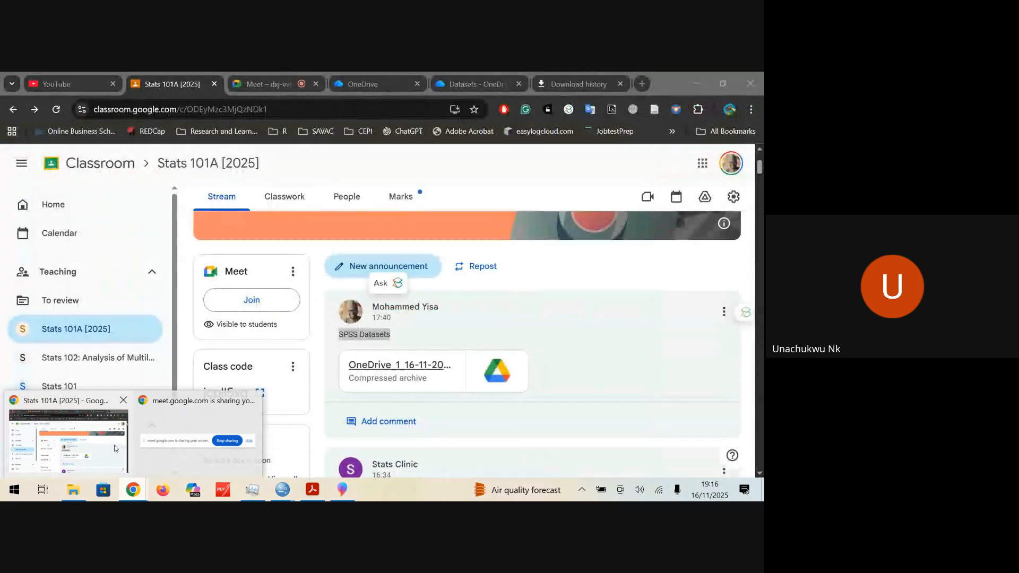
click(111, 449)
click(268, 84)
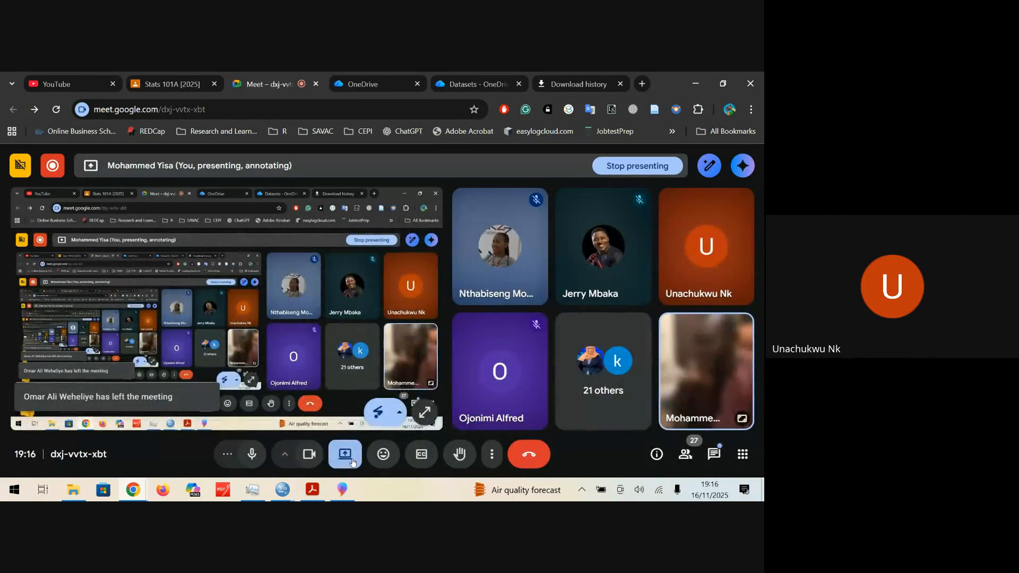
click(345, 453)
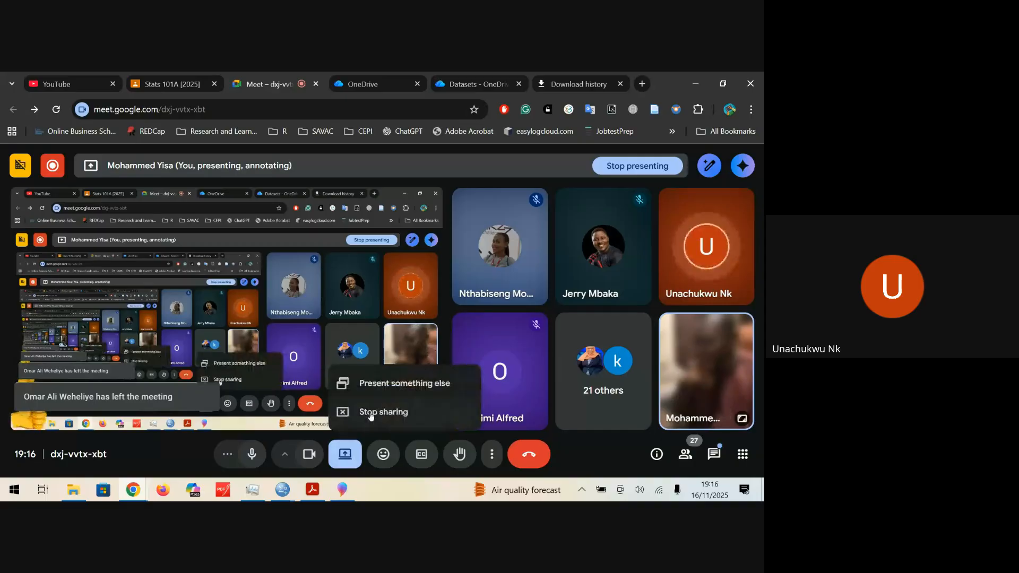
click(370, 414)
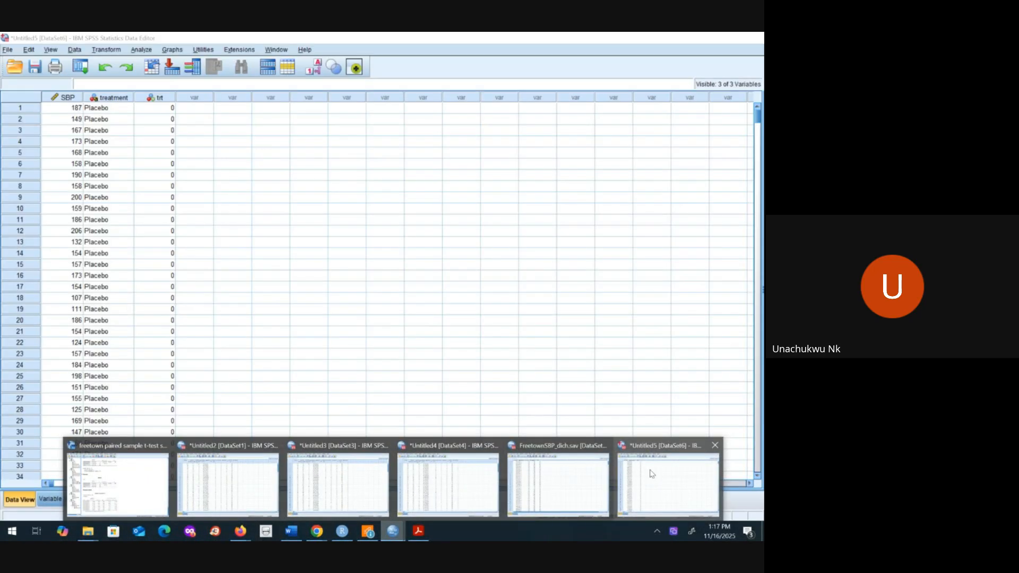
Step: From the Untitled5 dataset, import residentdoctors.csv from the spss folder as comma-delimited CSV data with variable names in the first line
click(653, 473)
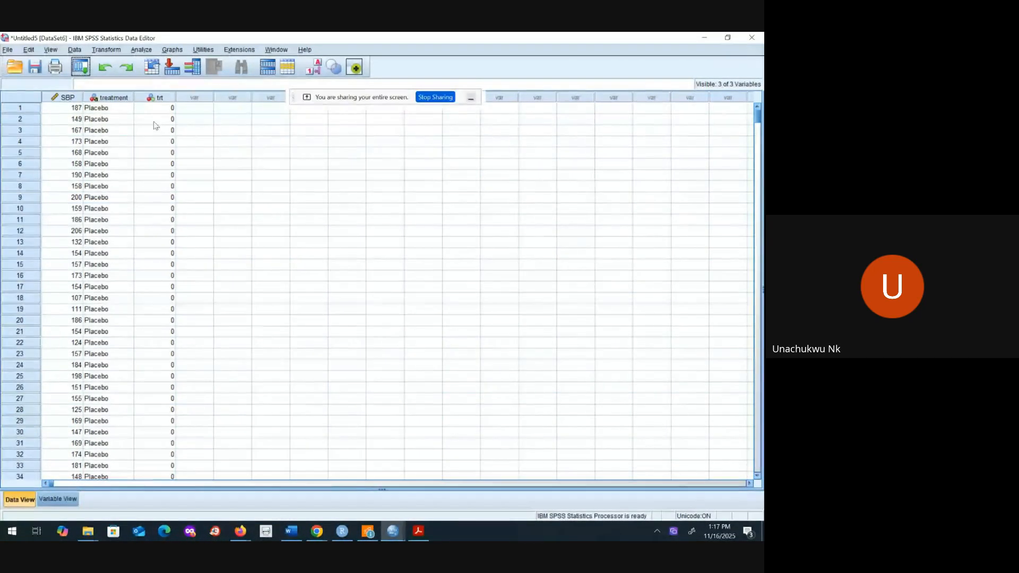
click(8, 50)
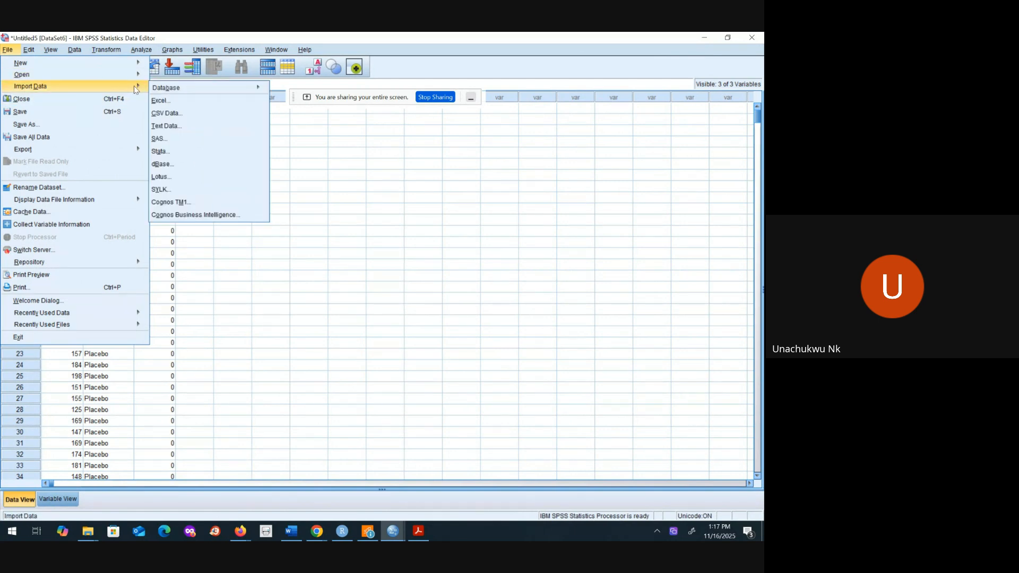
click(88, 534)
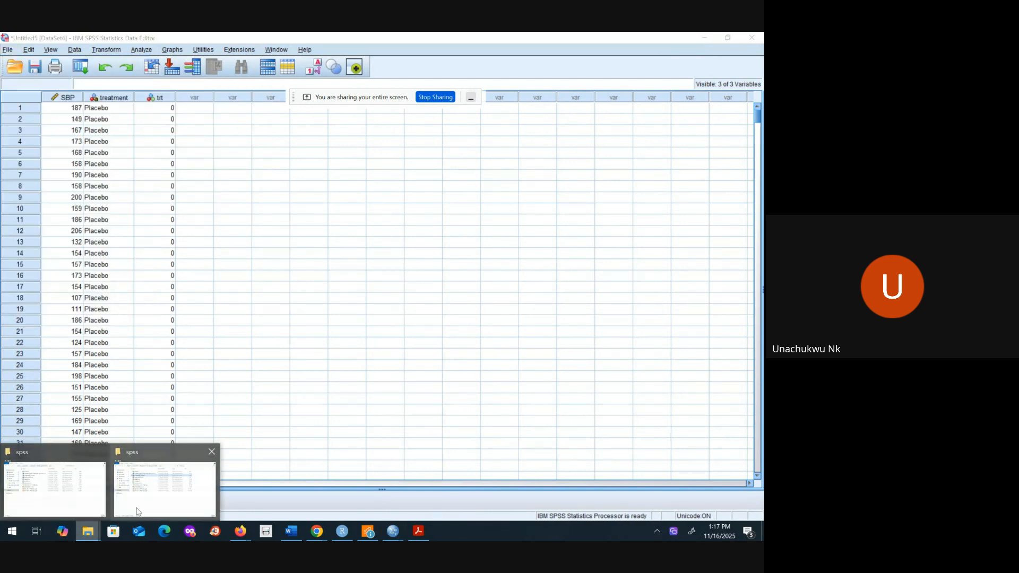
mouse_move(144, 510)
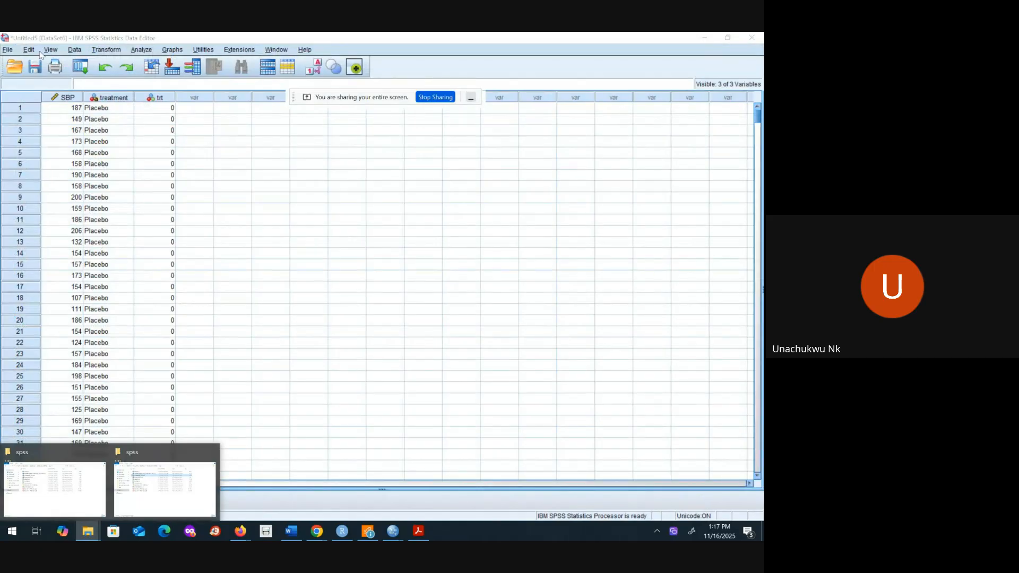
click(7, 49)
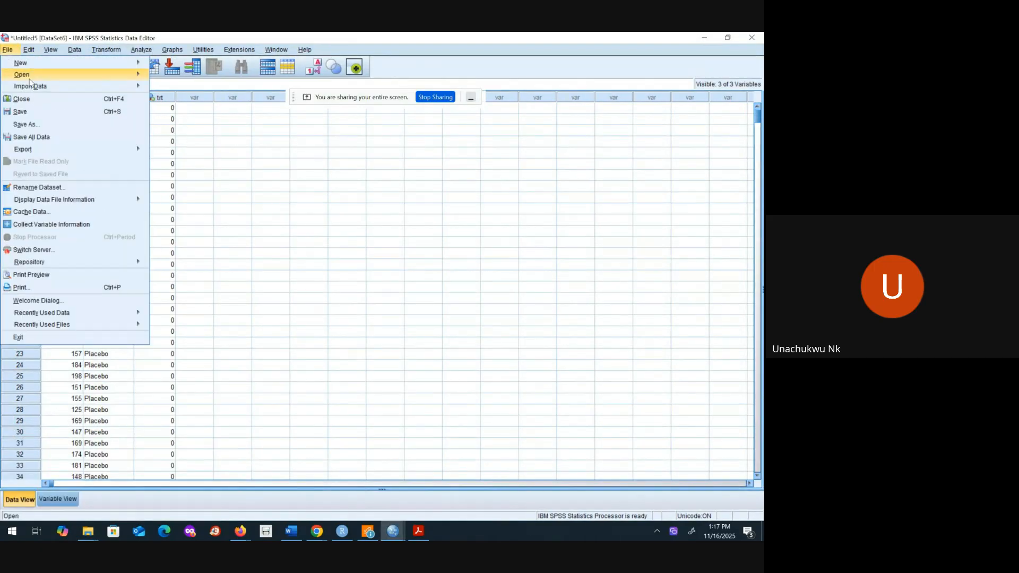
mouse_move(85, 89)
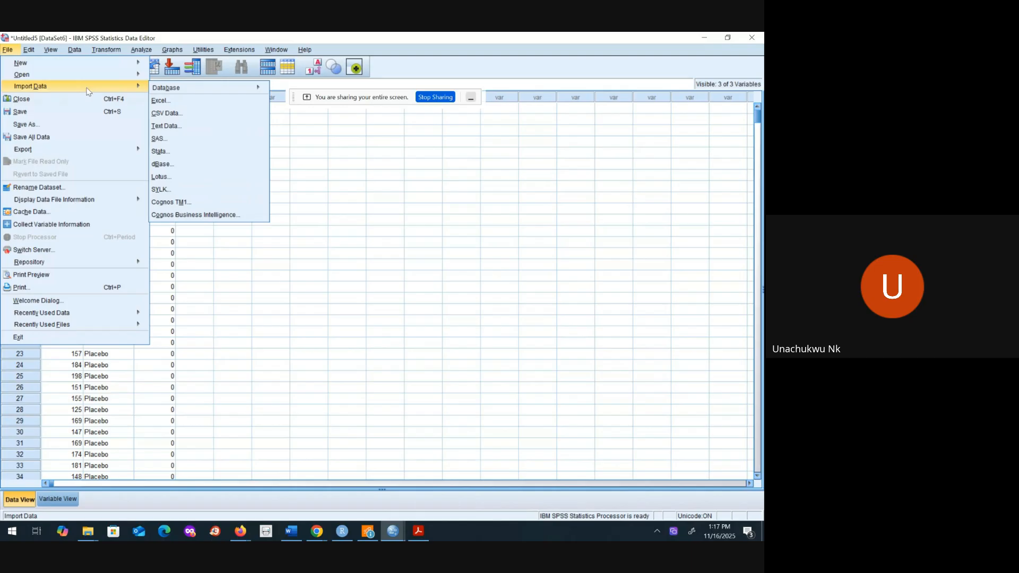
click(173, 114)
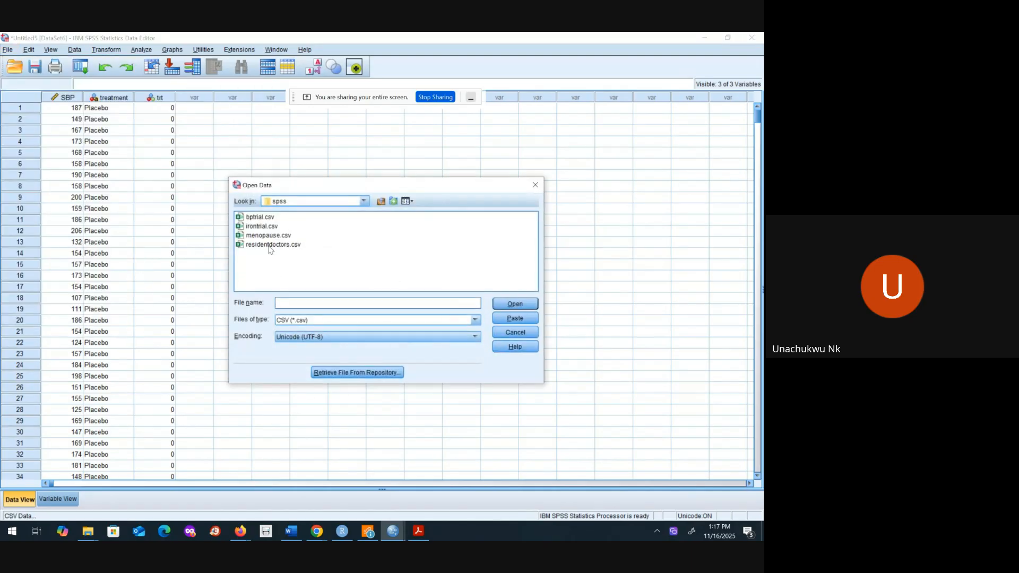
click(269, 245)
click(506, 304)
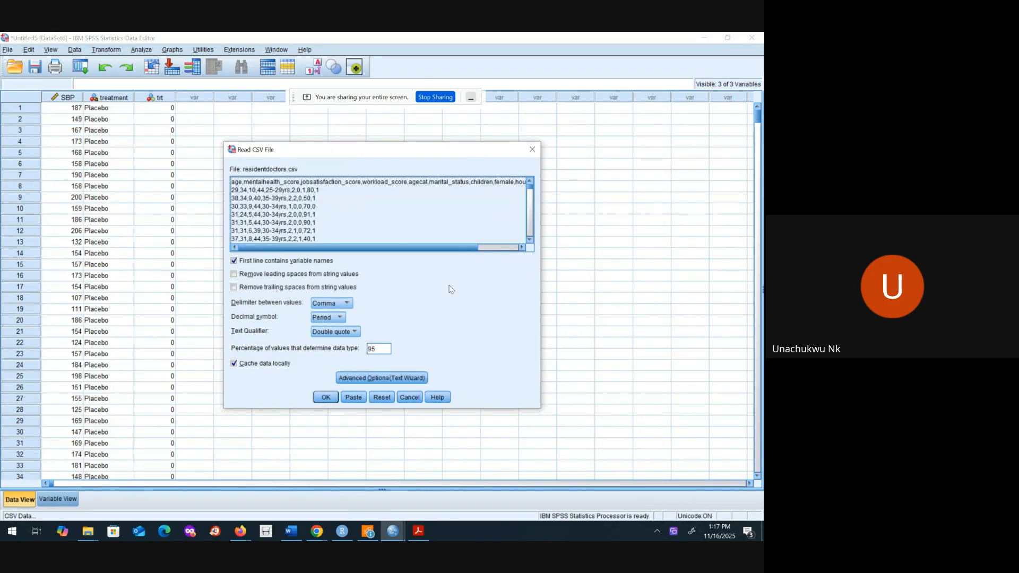
click(326, 397)
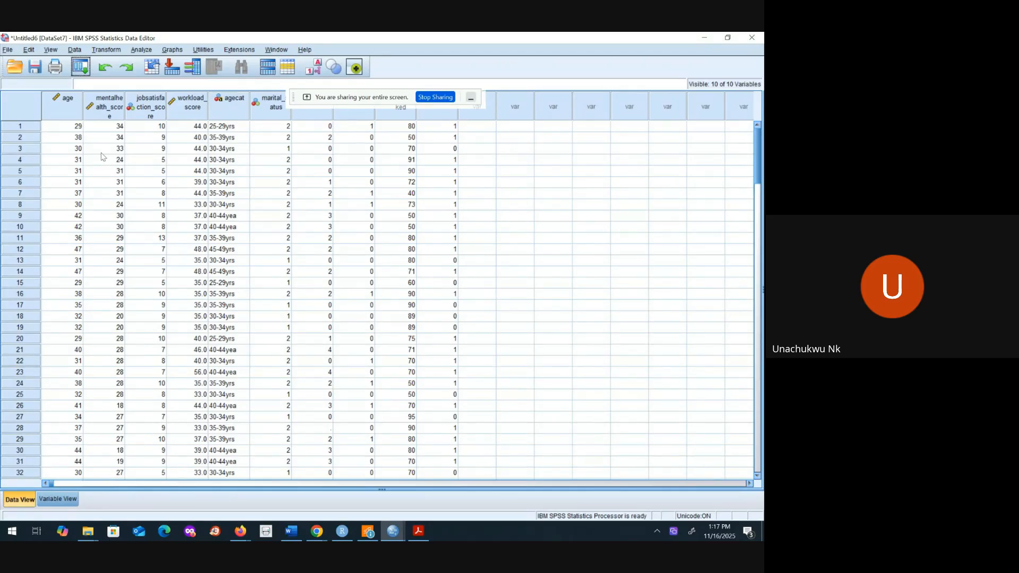
Step: Run a one-sample t test on age in the resident doctors data with a test value of 30
click(140, 50)
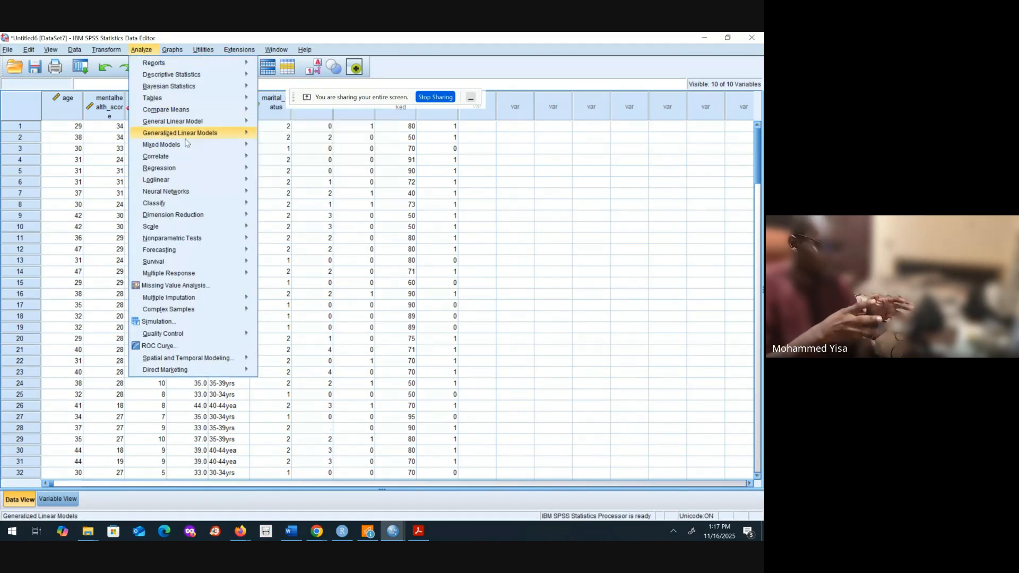
mouse_move(186, 113)
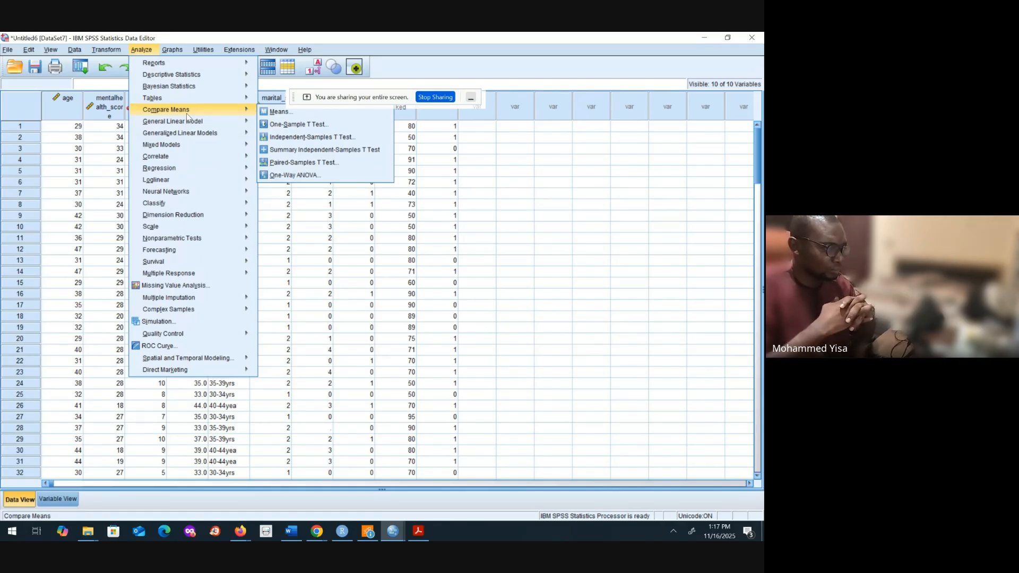
click(282, 126)
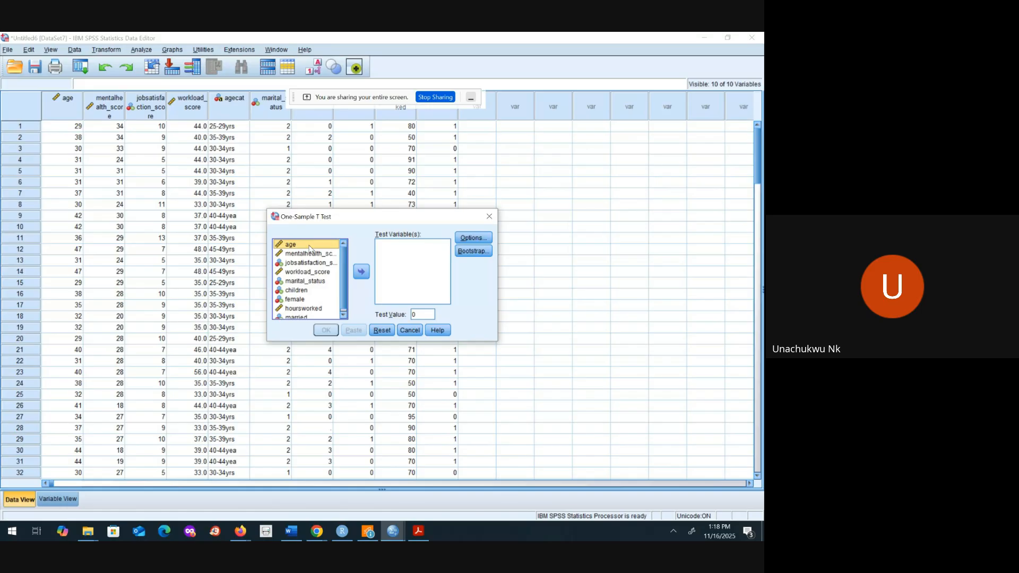
click(361, 272)
click(420, 316)
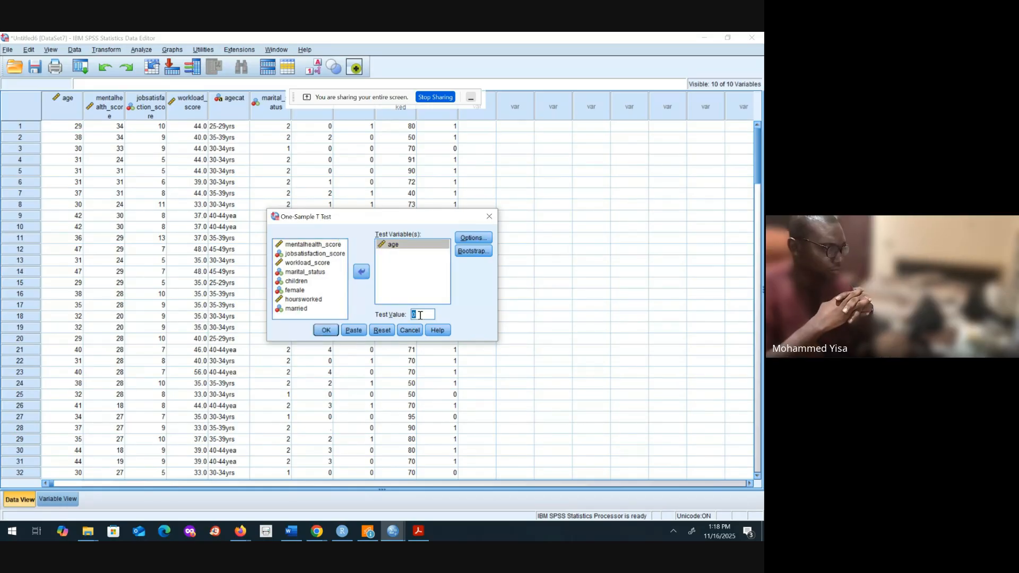
text(30)
click(326, 331)
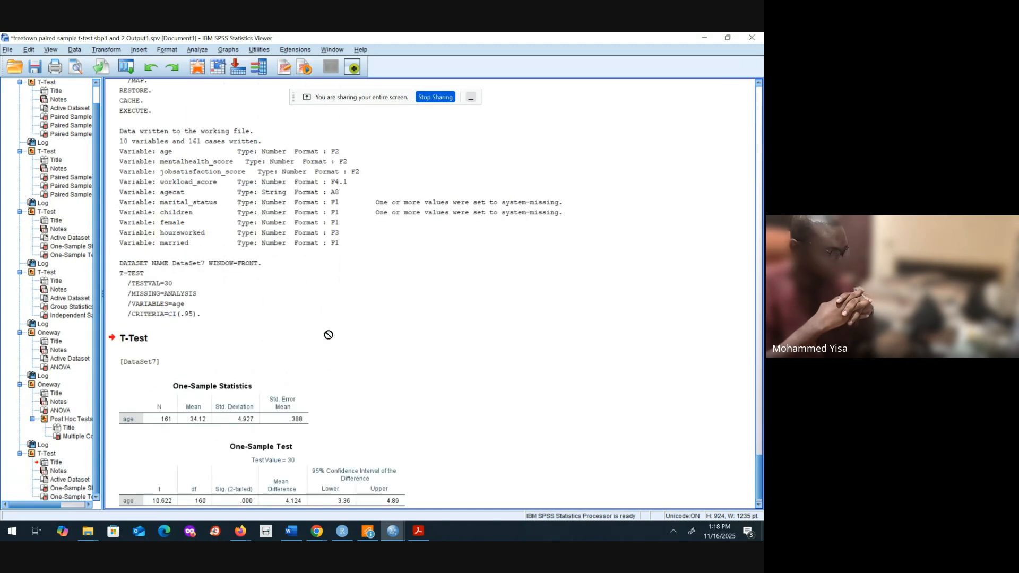
Step: Look back over the output to the one-sample t-test tables for age, and stop sharing the screen
click(759, 373)
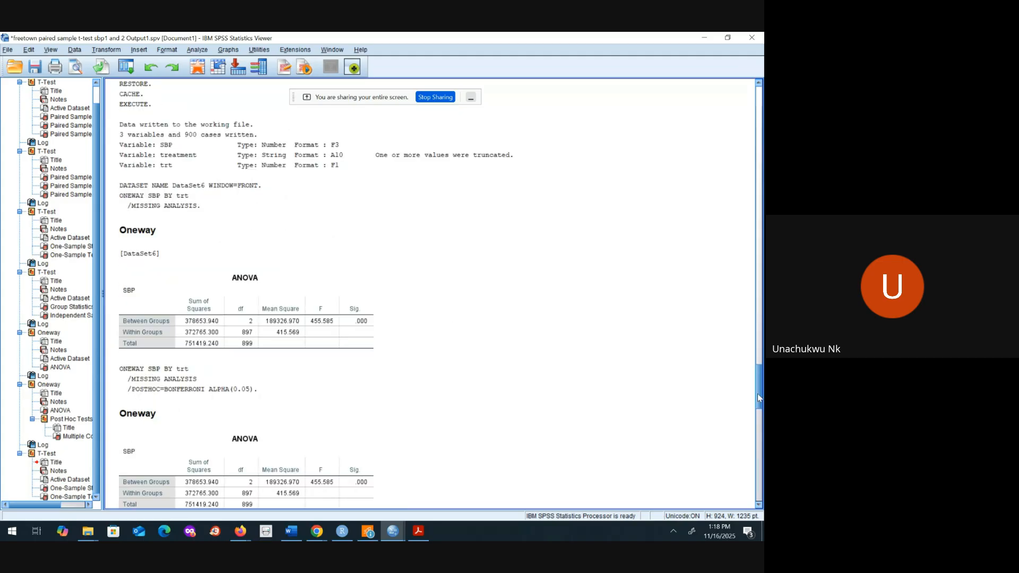
drag(759, 398, 759, 493)
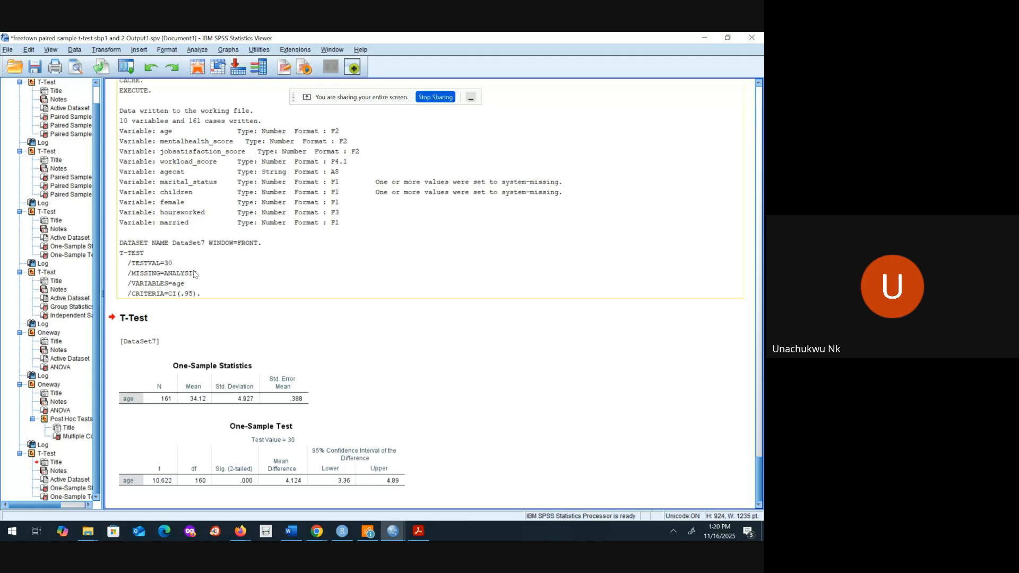
click(434, 97)
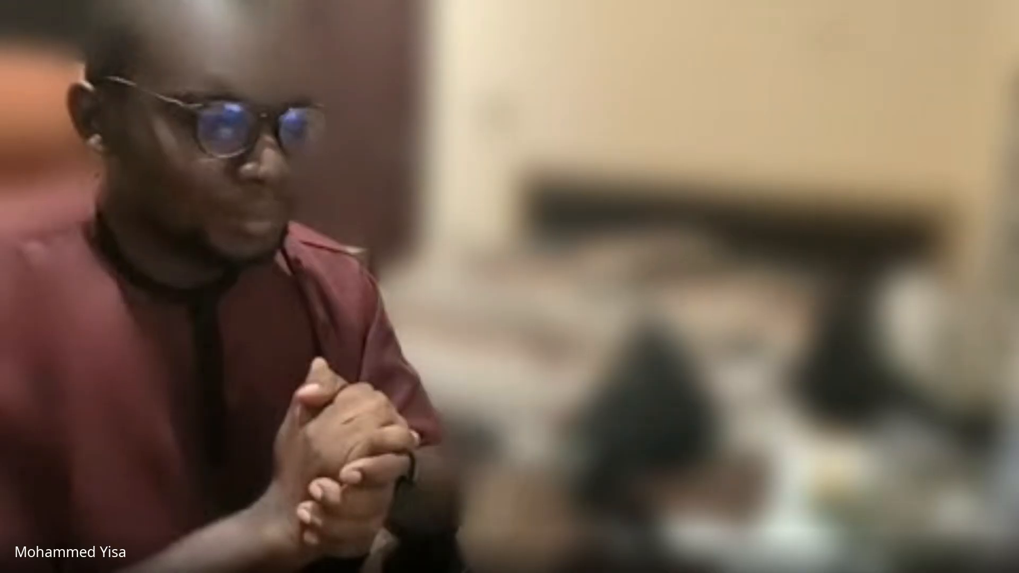